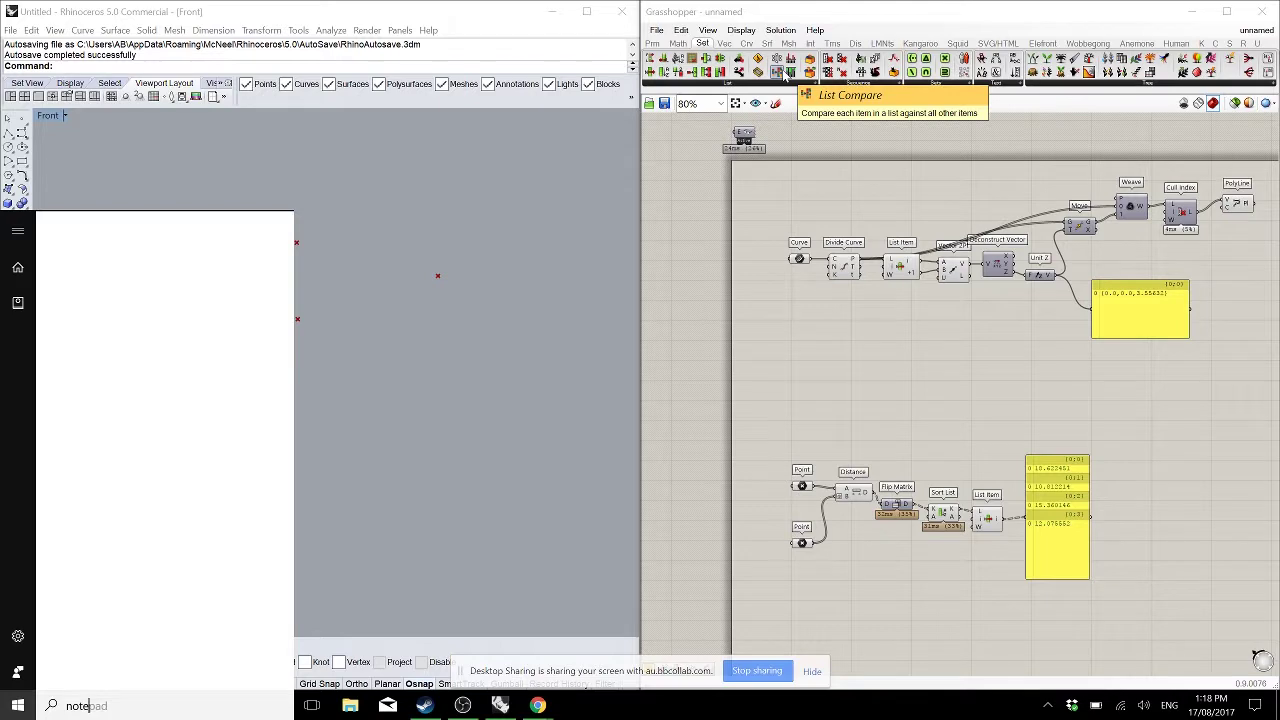
- Launch Notepad maximized from the search, then close it
{"action": "key", "text": "Return"}
{"action": "key", "text": "super+Up"}
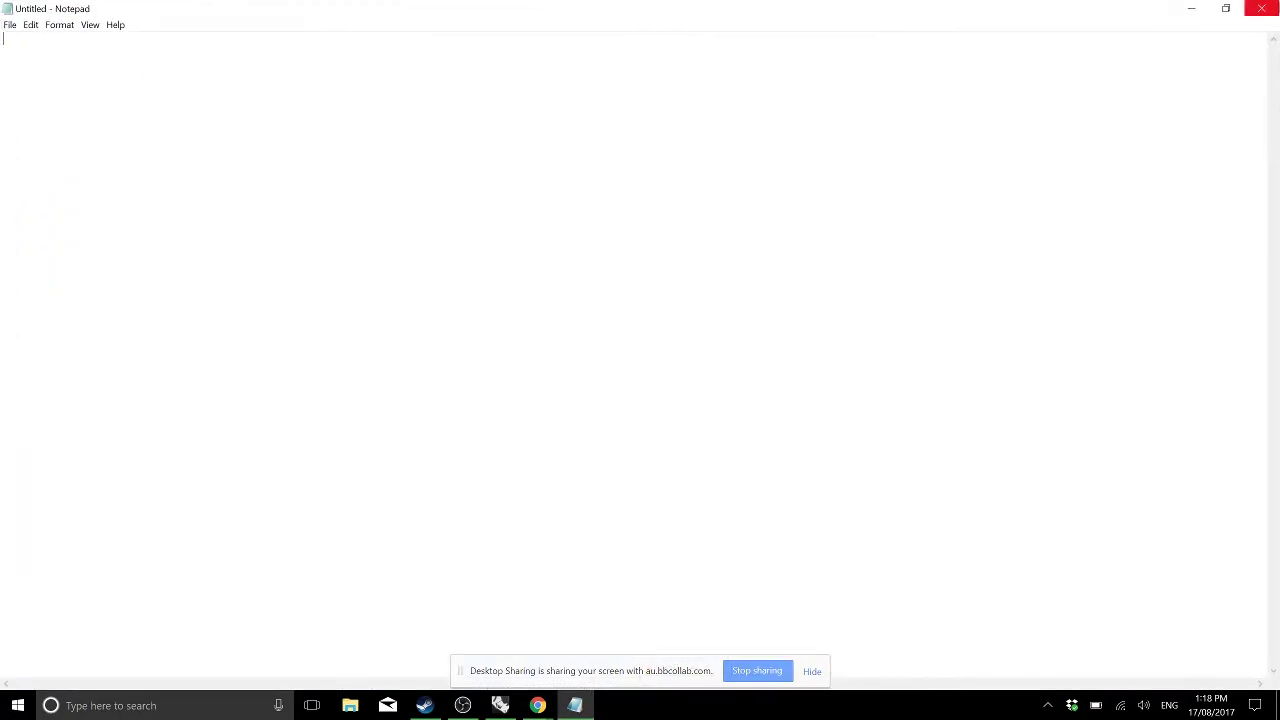
{"action": "left_click", "coordinate": [1262, 8]}
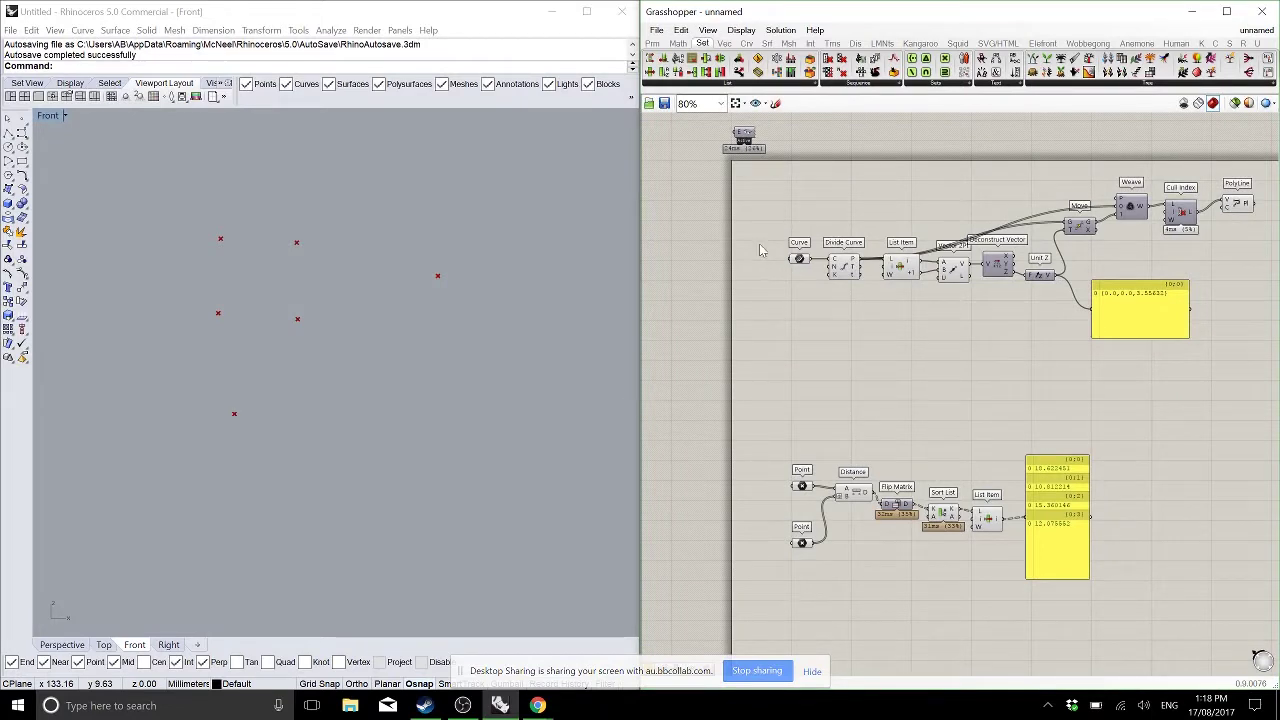
- Start a new empty Grasshopper document and maximize the Grasshopper window
{"action": "left_click", "coordinate": [656, 30]}
{"action": "left_click", "coordinate": [669, 44]}
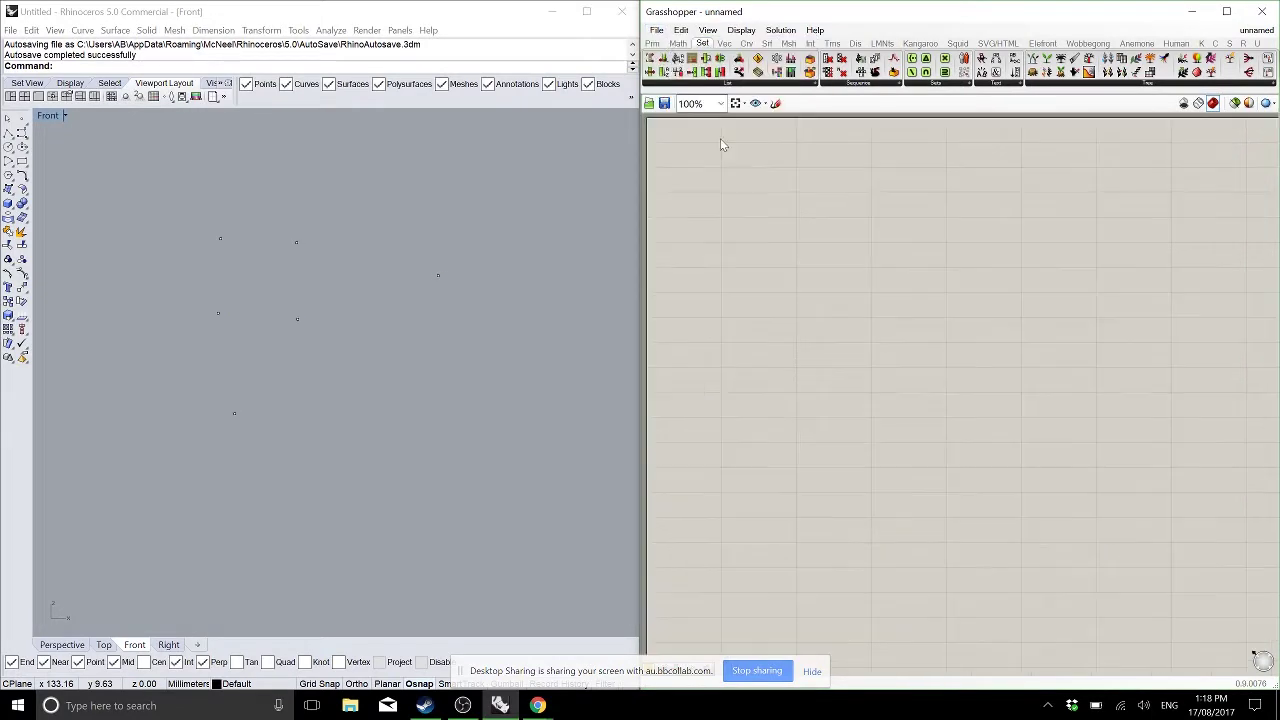
{"action": "left_click", "coordinate": [416, 312]}
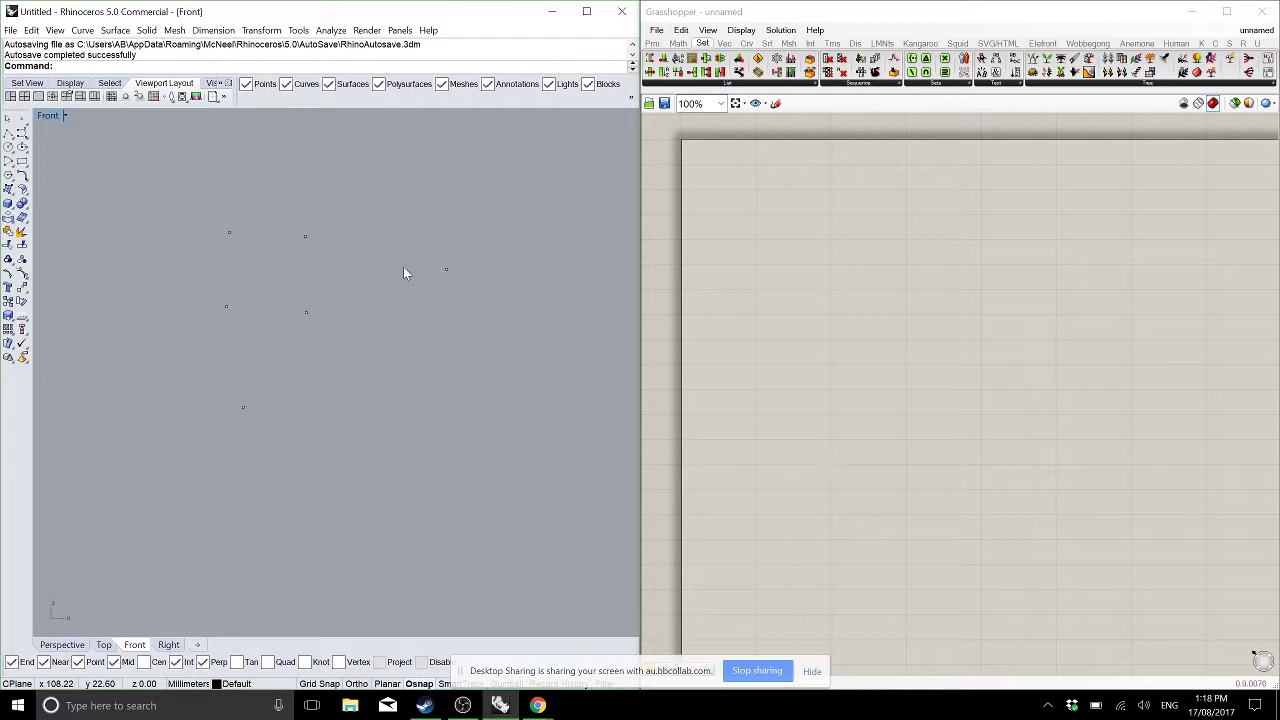
{"action": "left_click", "coordinate": [872, 277]}
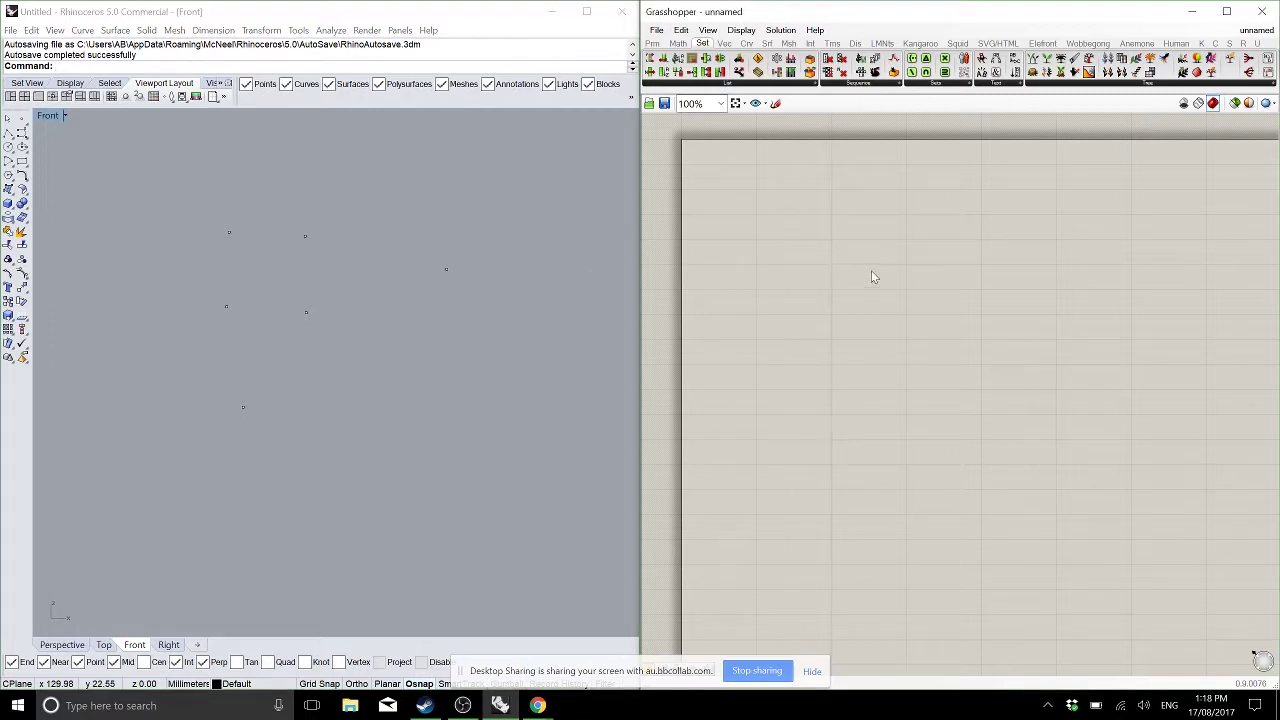
{"action": "key", "text": "super+Up"}
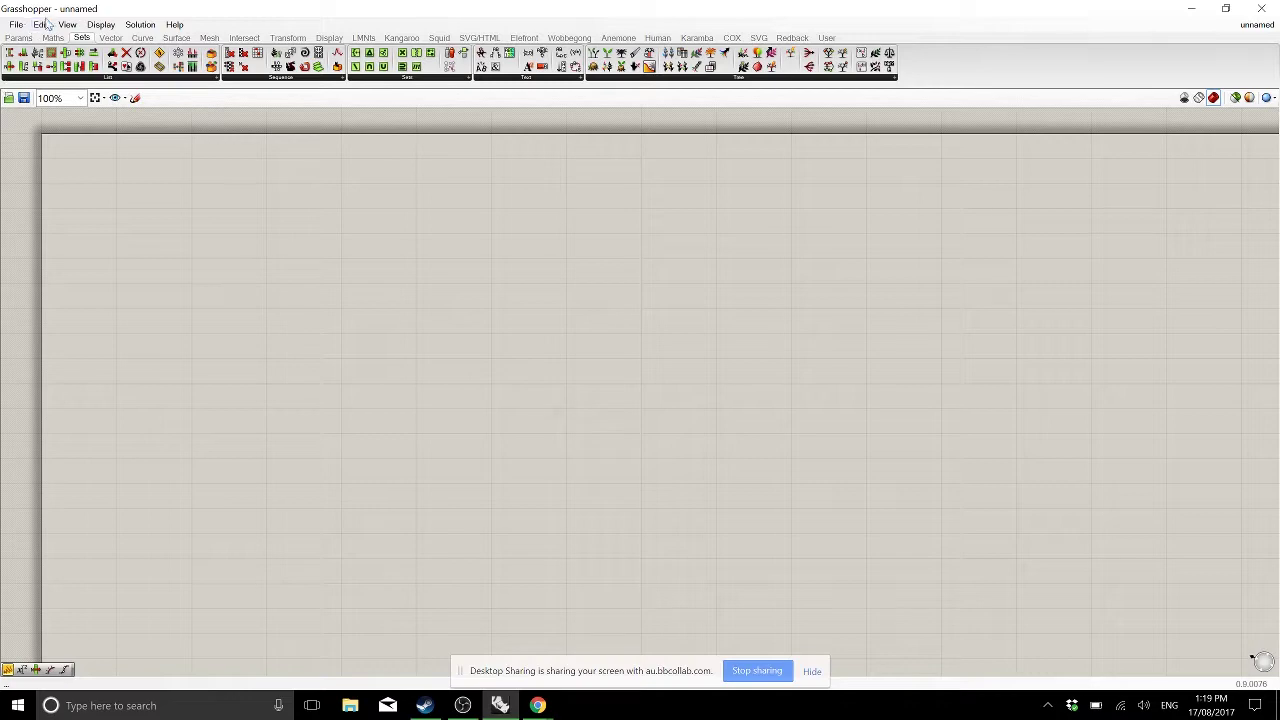
- Place Construct Domain and Deconstruct Domain components from the Maths tab onto the canvas
{"action": "left_click", "coordinate": [18, 37]}
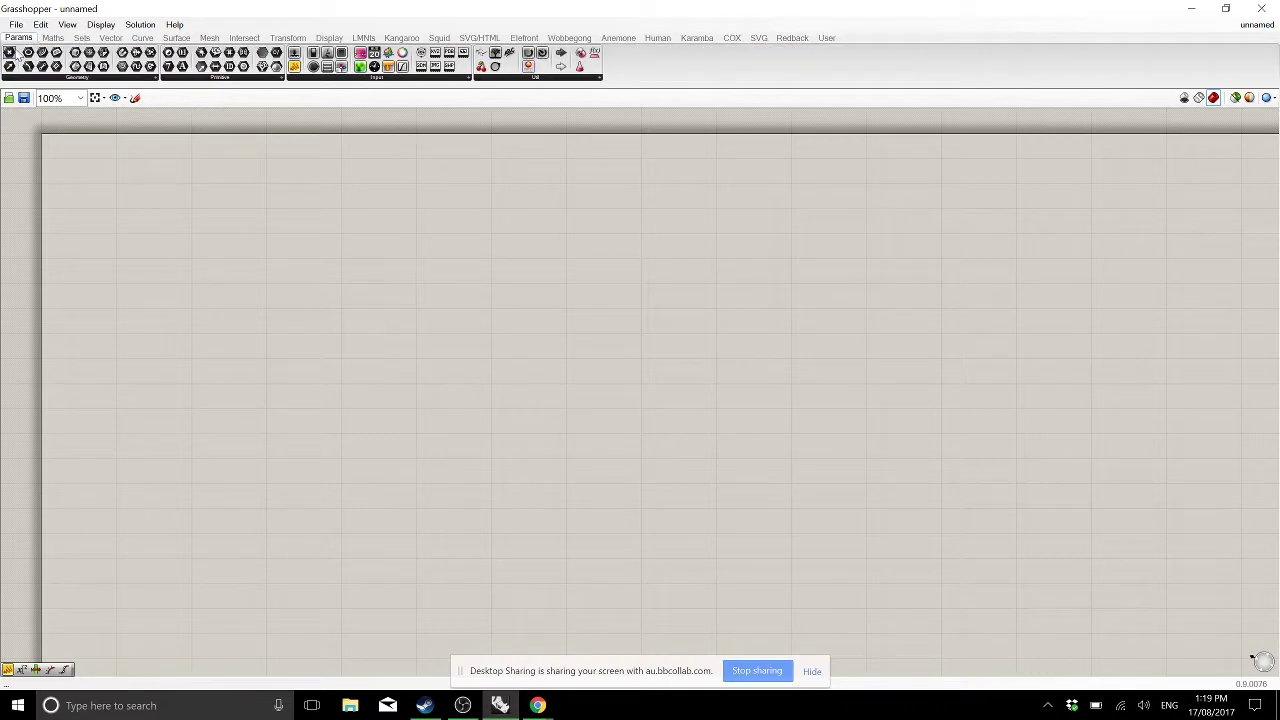
{"action": "left_click", "coordinate": [53, 37]}
{"action": "left_click_drag", "start_coordinate": [9, 52], "coordinate": [302, 275]}
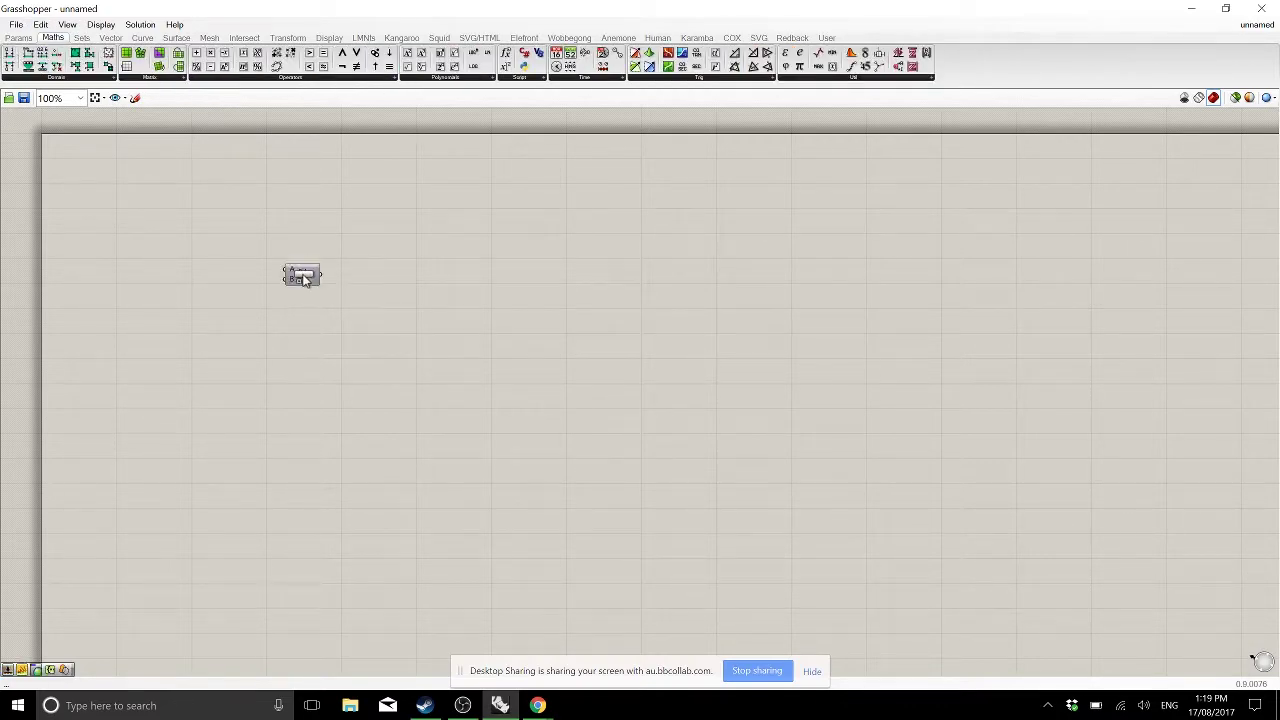
{"action": "left_click_drag", "start_coordinate": [80, 93], "coordinate": [378, 281]}
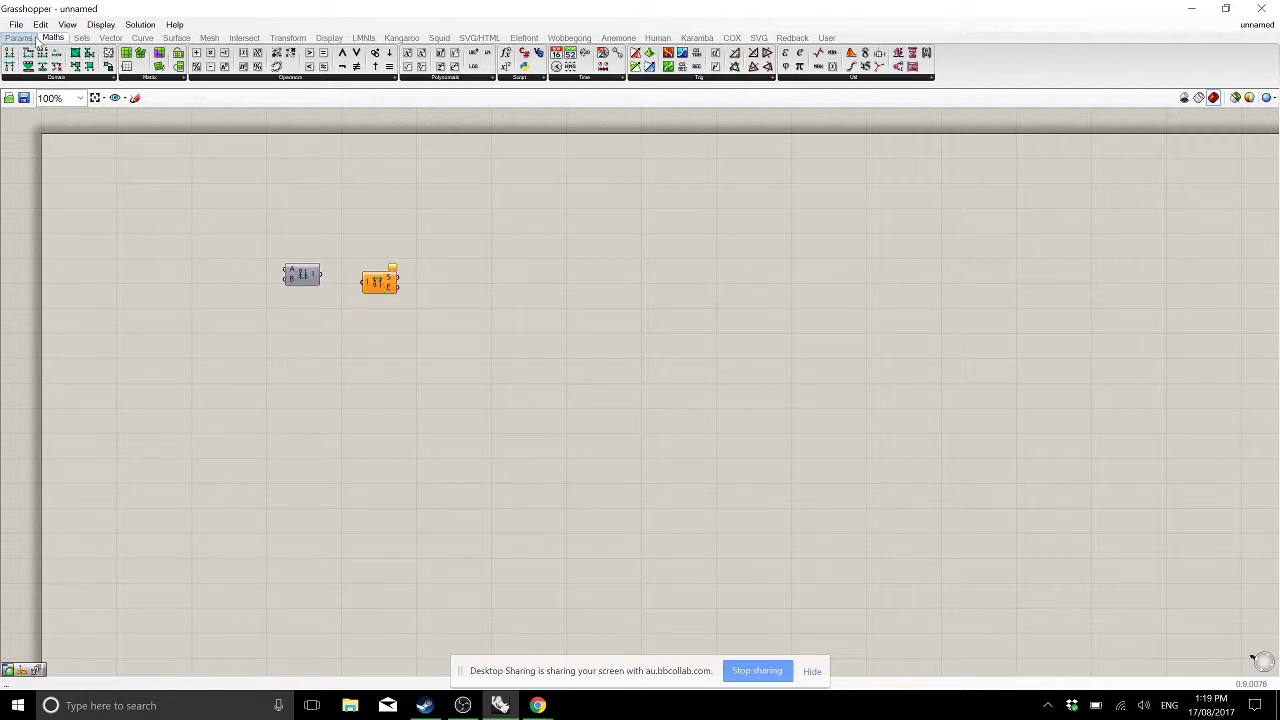
- Hide obscure components and show components by text name, panning them into view
{"action": "left_click", "coordinate": [67, 24]}
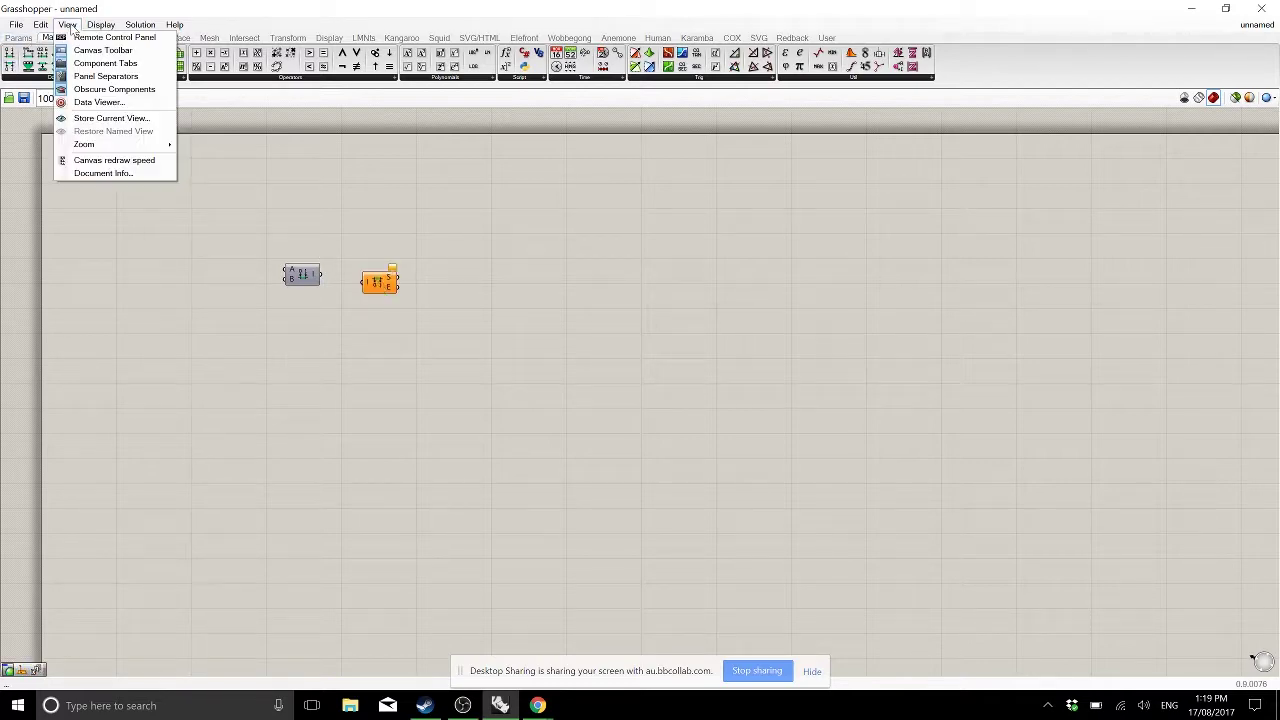
{"action": "left_click", "coordinate": [108, 89]}
{"action": "left_click", "coordinate": [67, 24]}
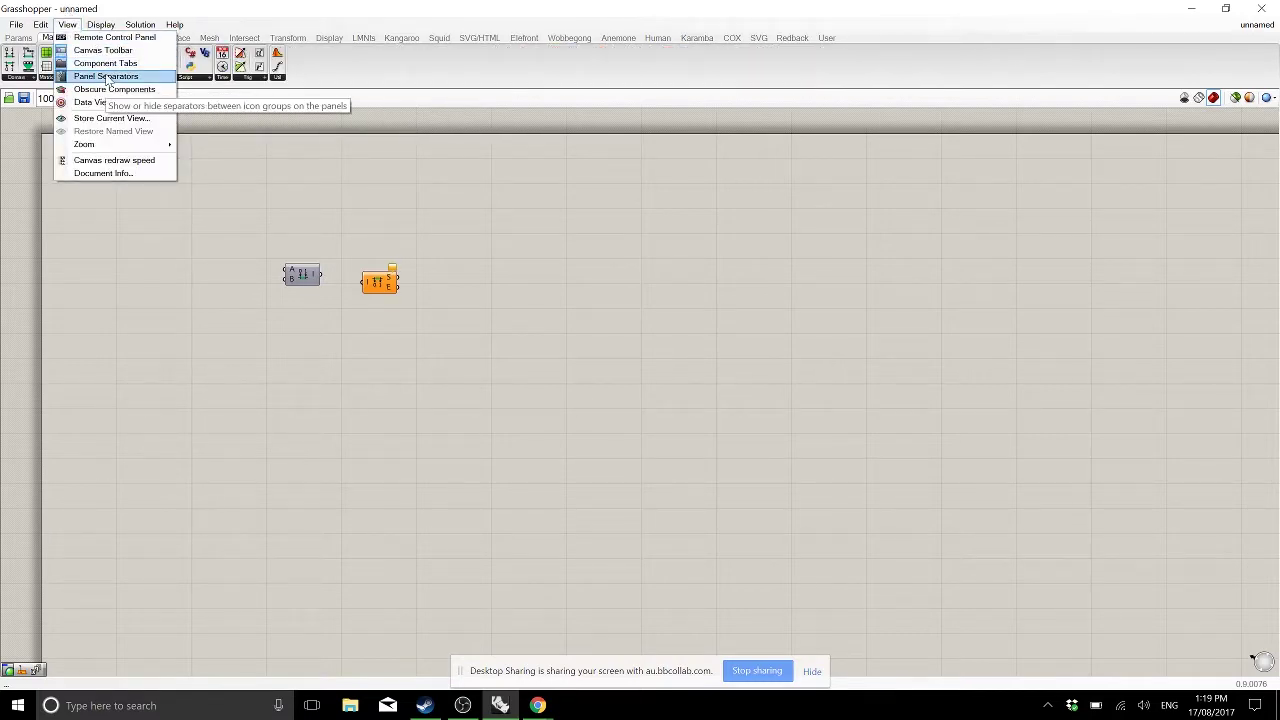
{"action": "mouse_move", "coordinate": [50, 26]}
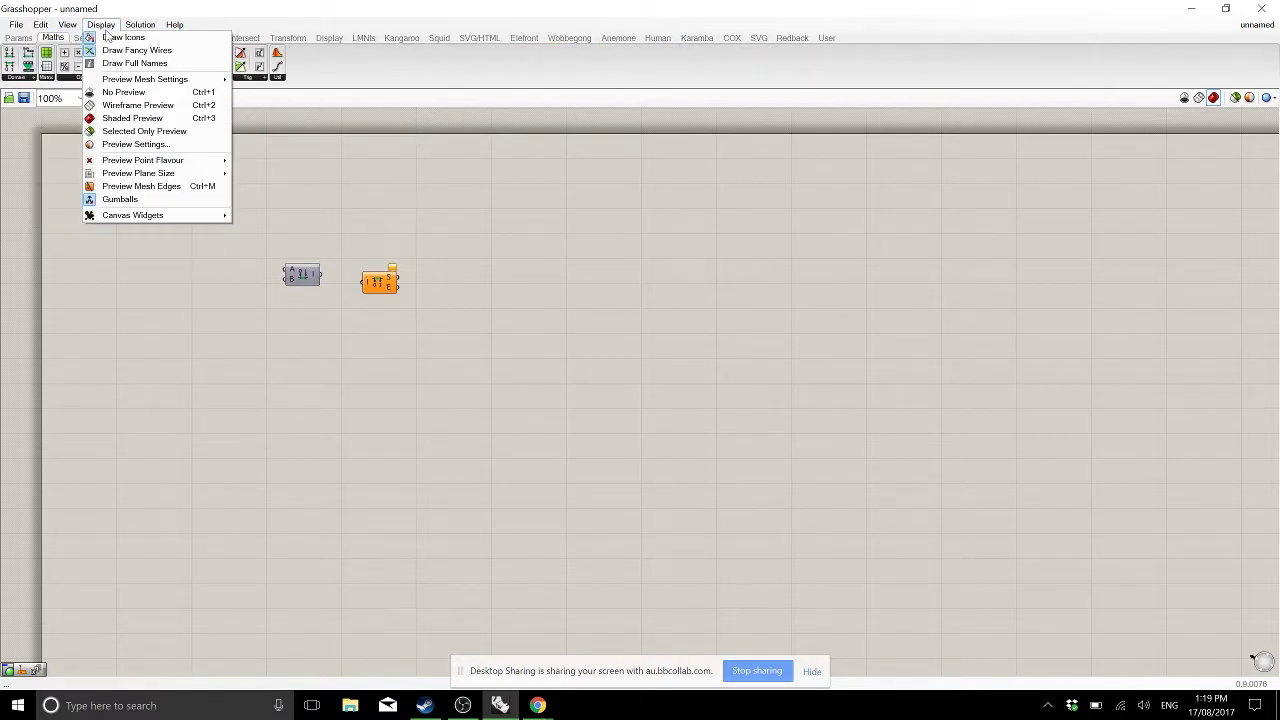
{"action": "left_click", "coordinate": [110, 38]}
{"action": "scroll", "coordinate": [403, 312], "scroll_direction": "up", "scroll_amount": 5}
{"action": "right_click_drag", "start_coordinate": [486, 294], "coordinate": [590, 304]}
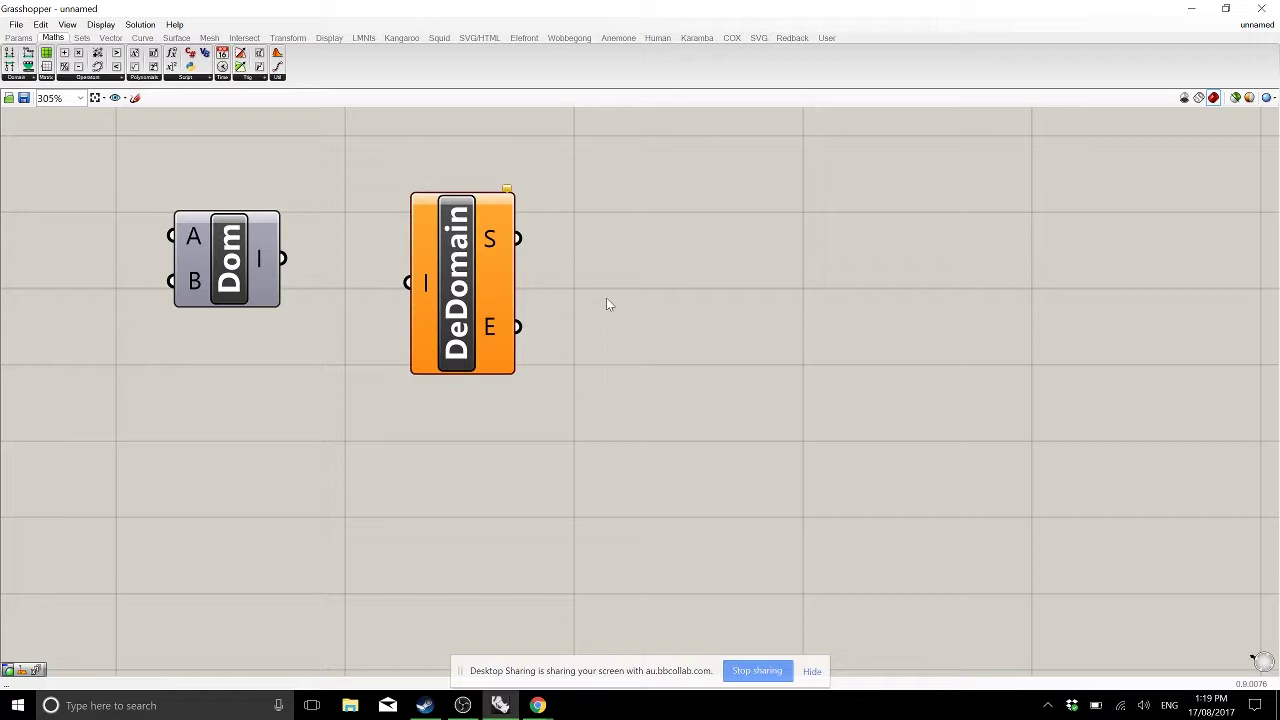
- Switch components to Draw Icons display, then minimize everything to the desktop
{"action": "left_click", "coordinate": [101, 24]}
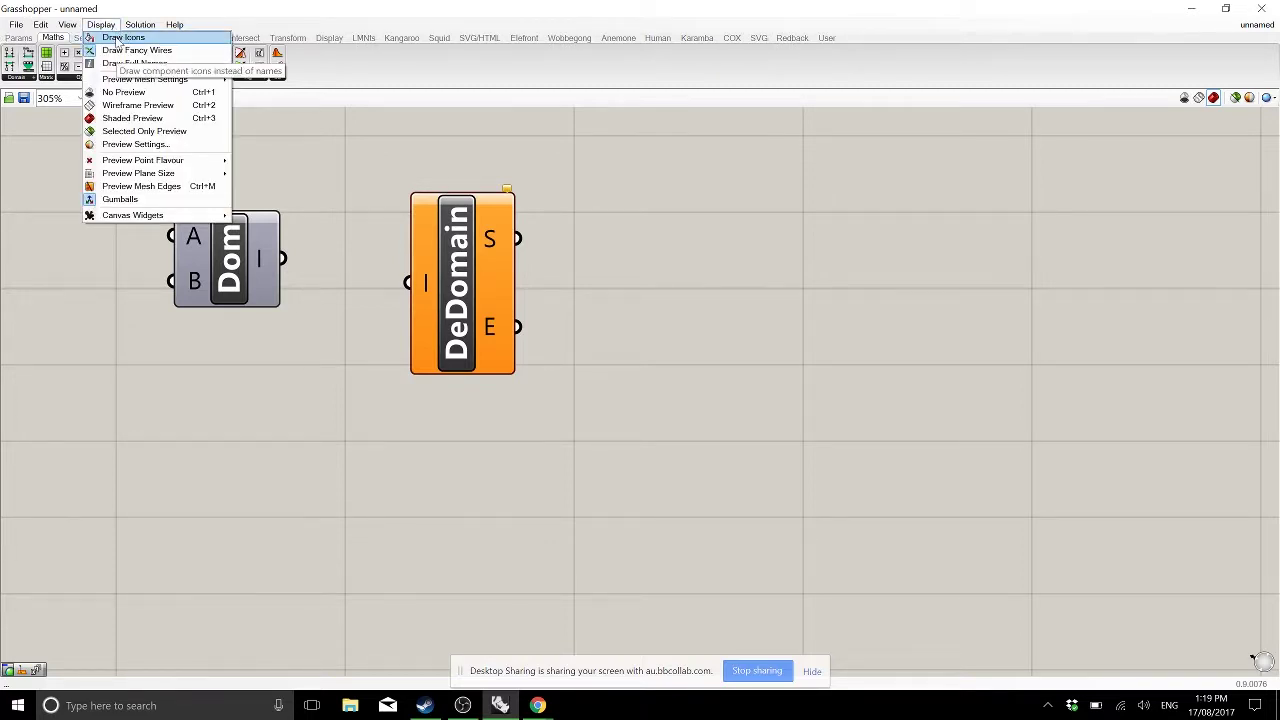
{"action": "left_click", "coordinate": [117, 38]}
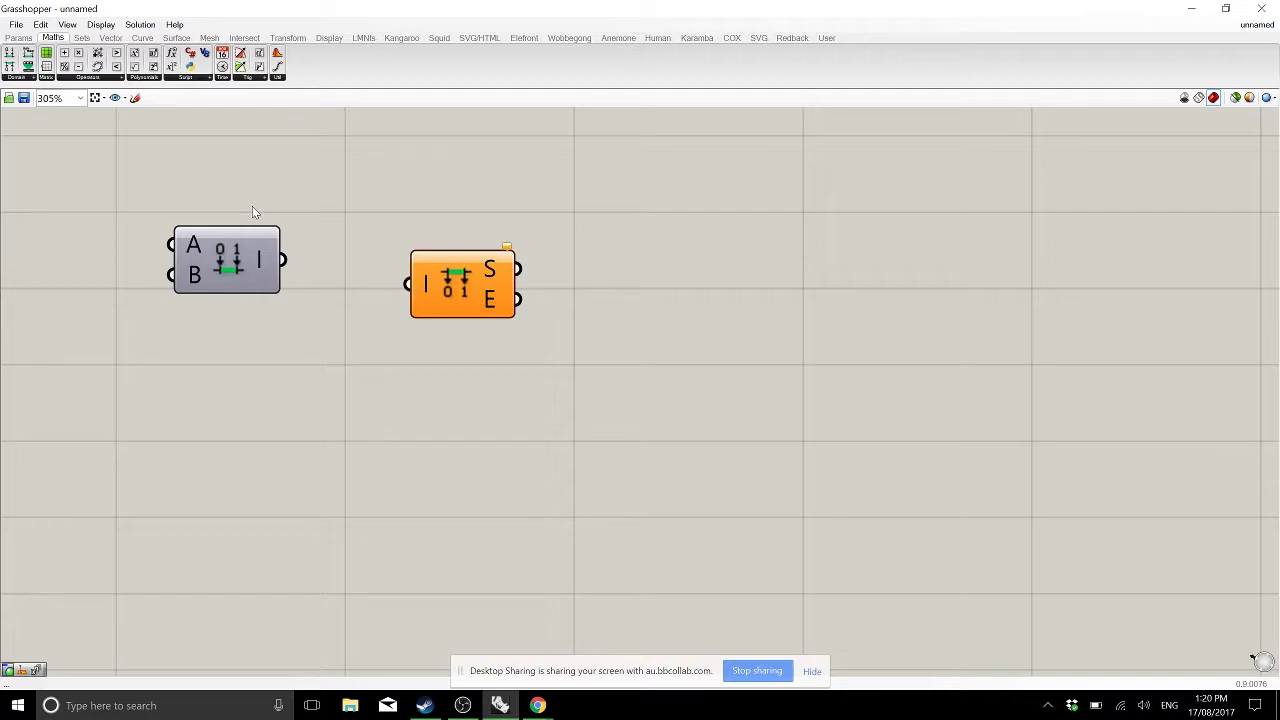
{"action": "key", "text": "super+d"}
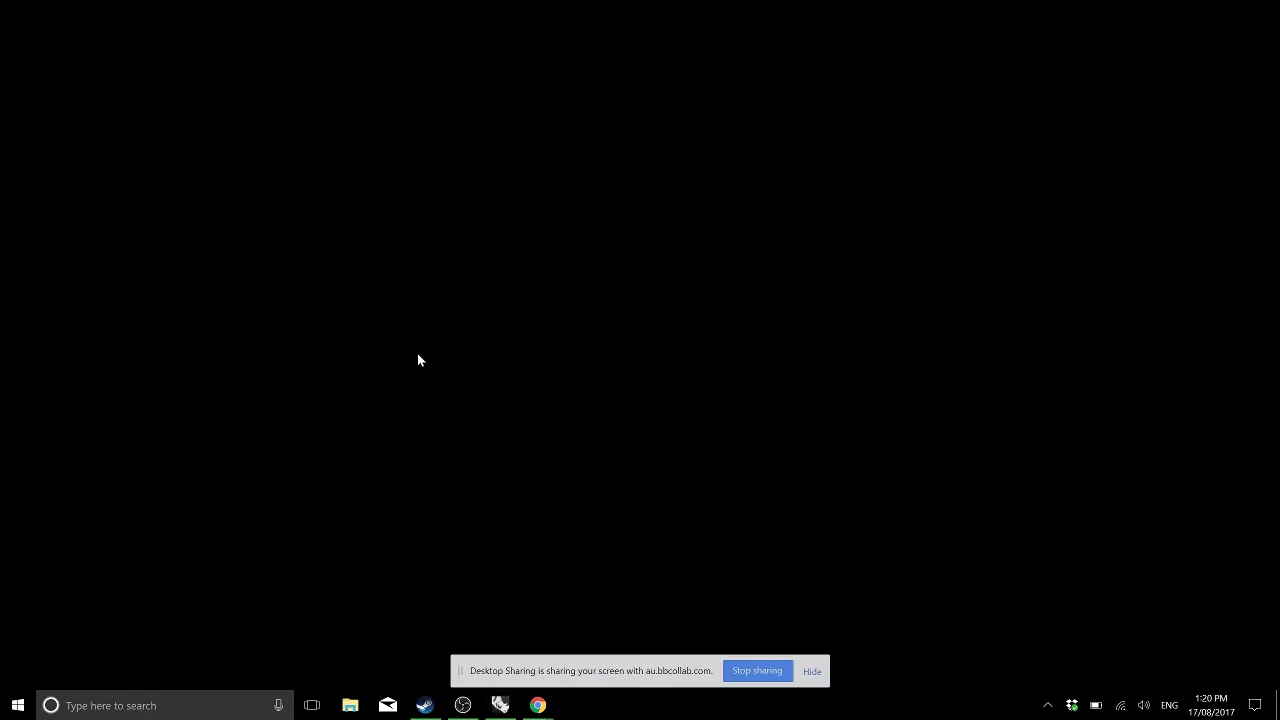
- From the desktop's Display settings, pick 1920 × 1080 in the Resolution list
{"action": "right_click", "coordinate": [417, 354]}
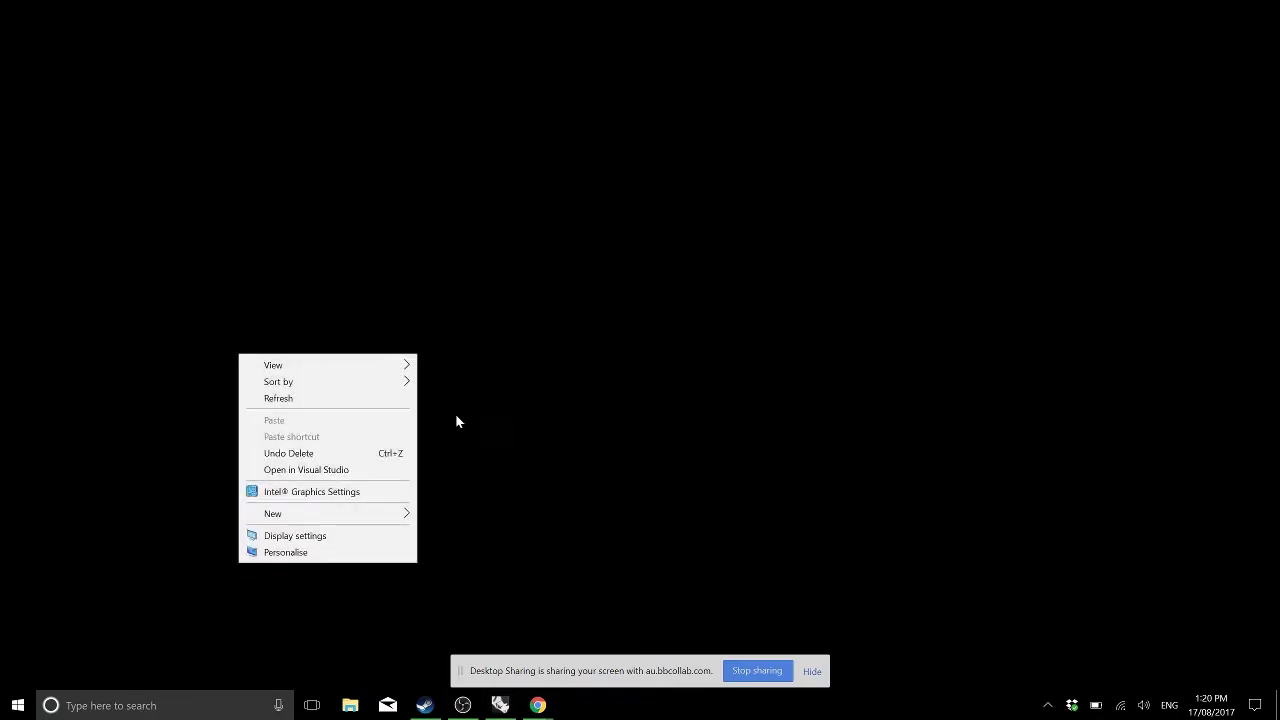
{"action": "left_click", "coordinate": [296, 537]}
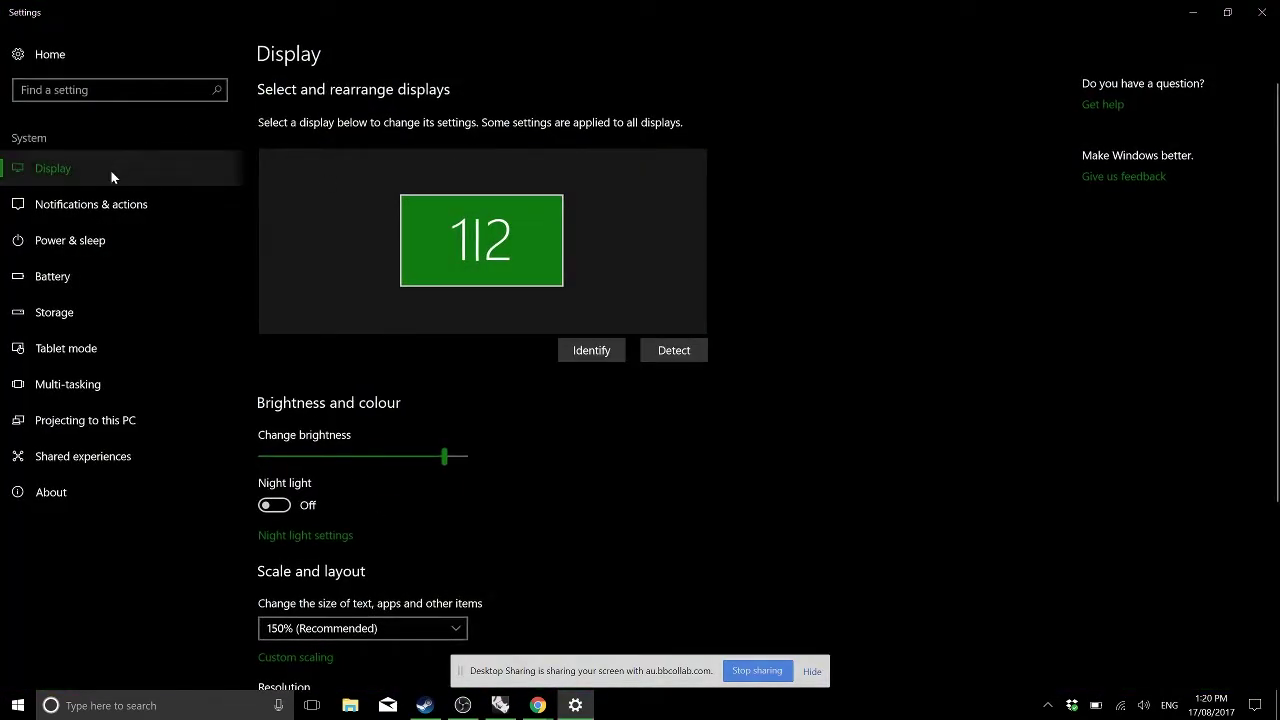
{"action": "left_click", "coordinate": [103, 202]}
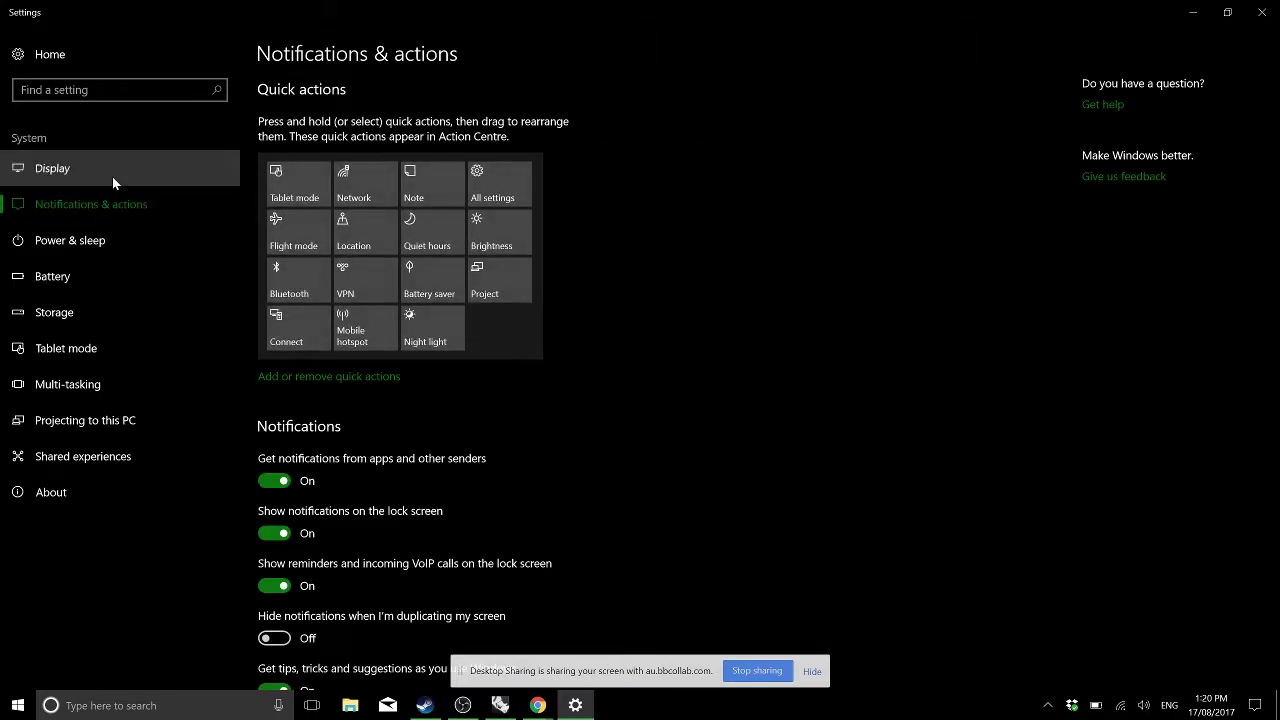
{"action": "left_click", "coordinate": [112, 176]}
{"action": "scroll", "coordinate": [307, 371], "scroll_direction": "down", "scroll_amount": 3}
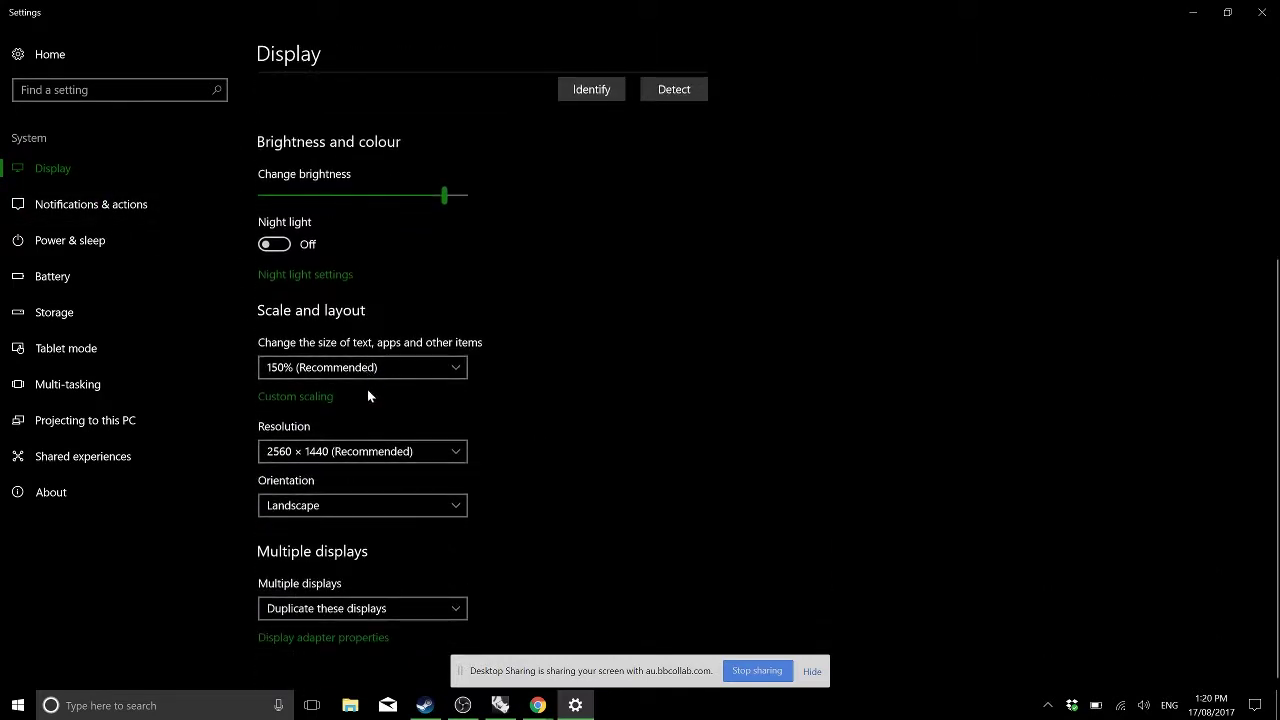
{"action": "left_click", "coordinate": [360, 452]}
{"action": "scroll", "coordinate": [347, 561], "scroll_direction": "down", "scroll_amount": 3}
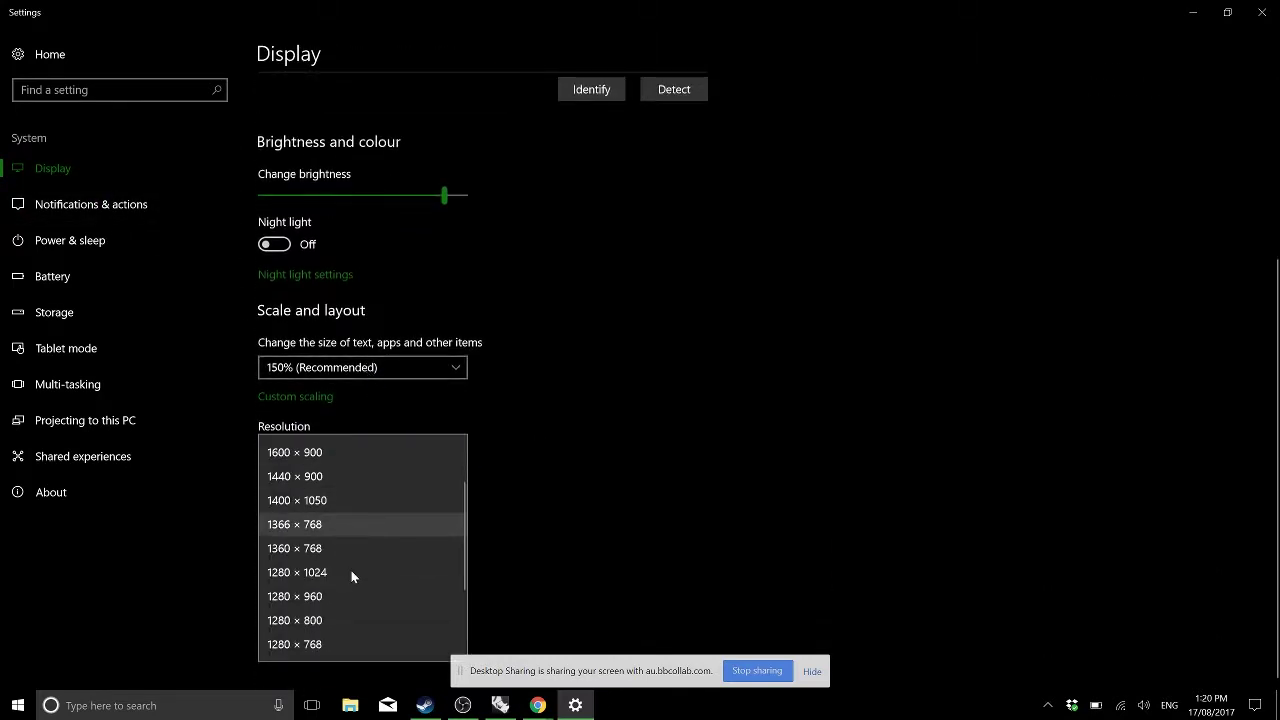
{"action": "scroll", "coordinate": [336, 590], "scroll_direction": "down", "scroll_amount": 1}
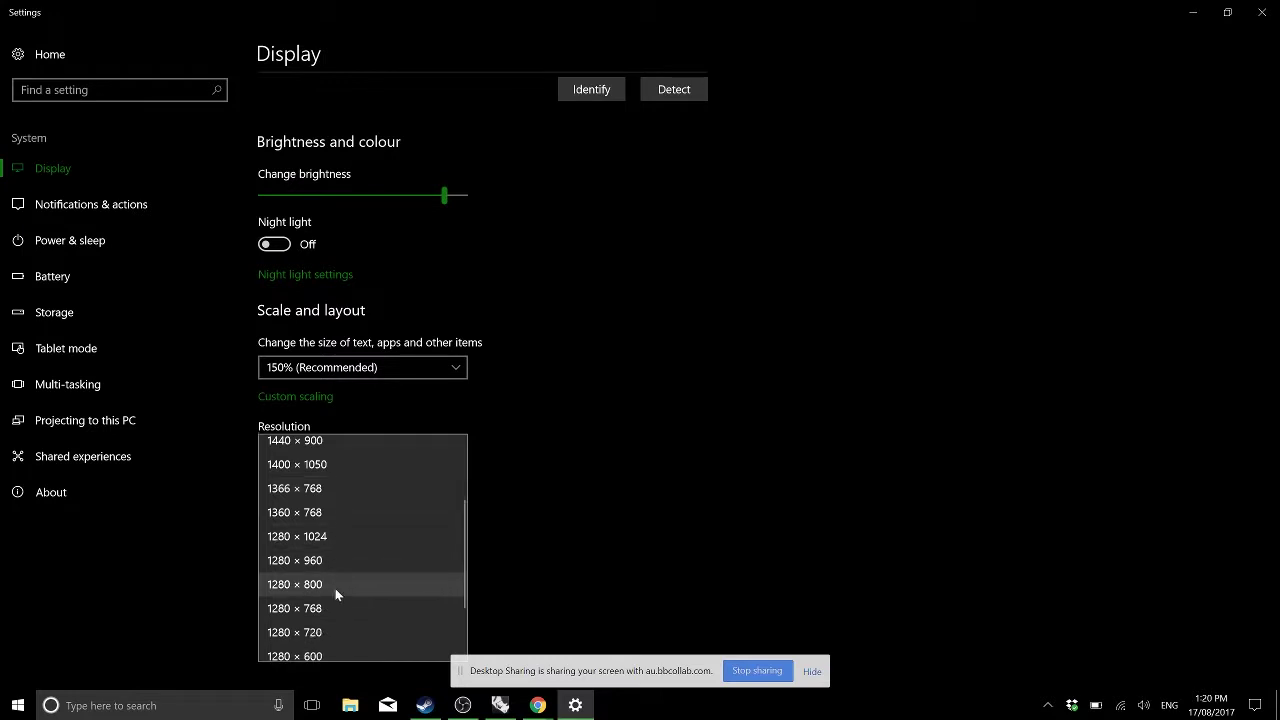
{"action": "scroll", "coordinate": [335, 590], "scroll_direction": "up", "scroll_amount": 2}
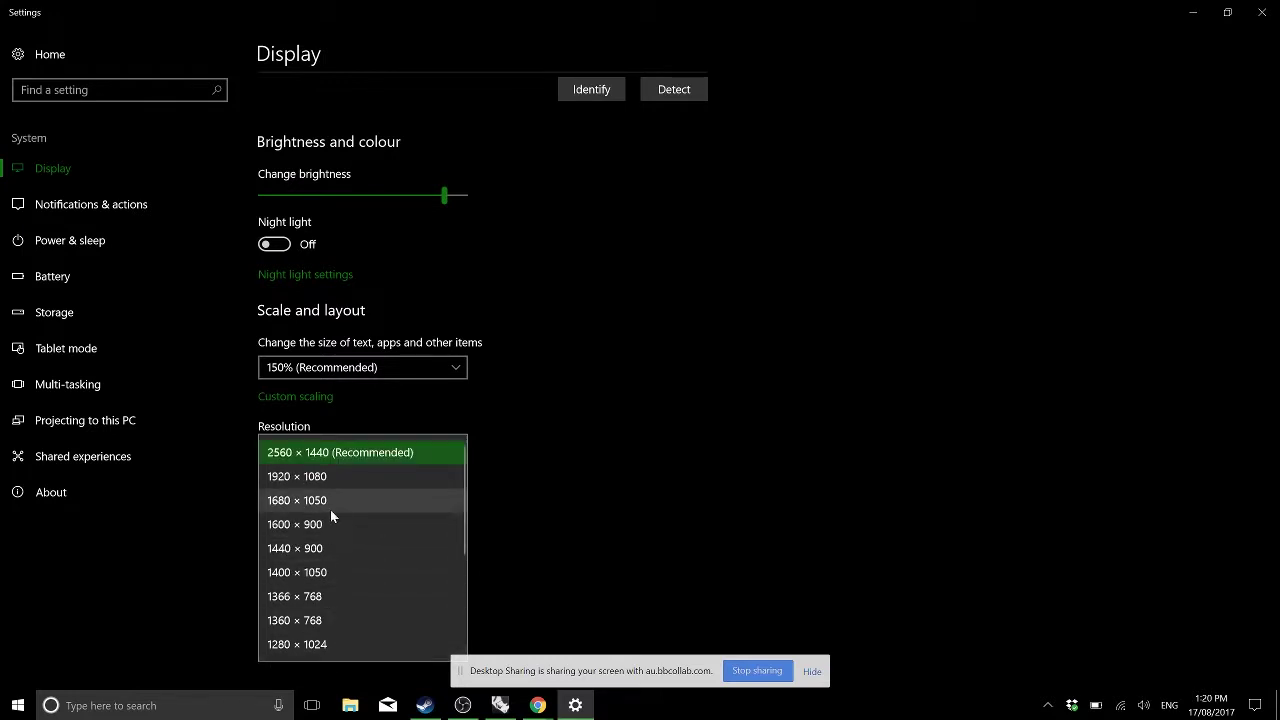
{"action": "left_click", "coordinate": [322, 478]}
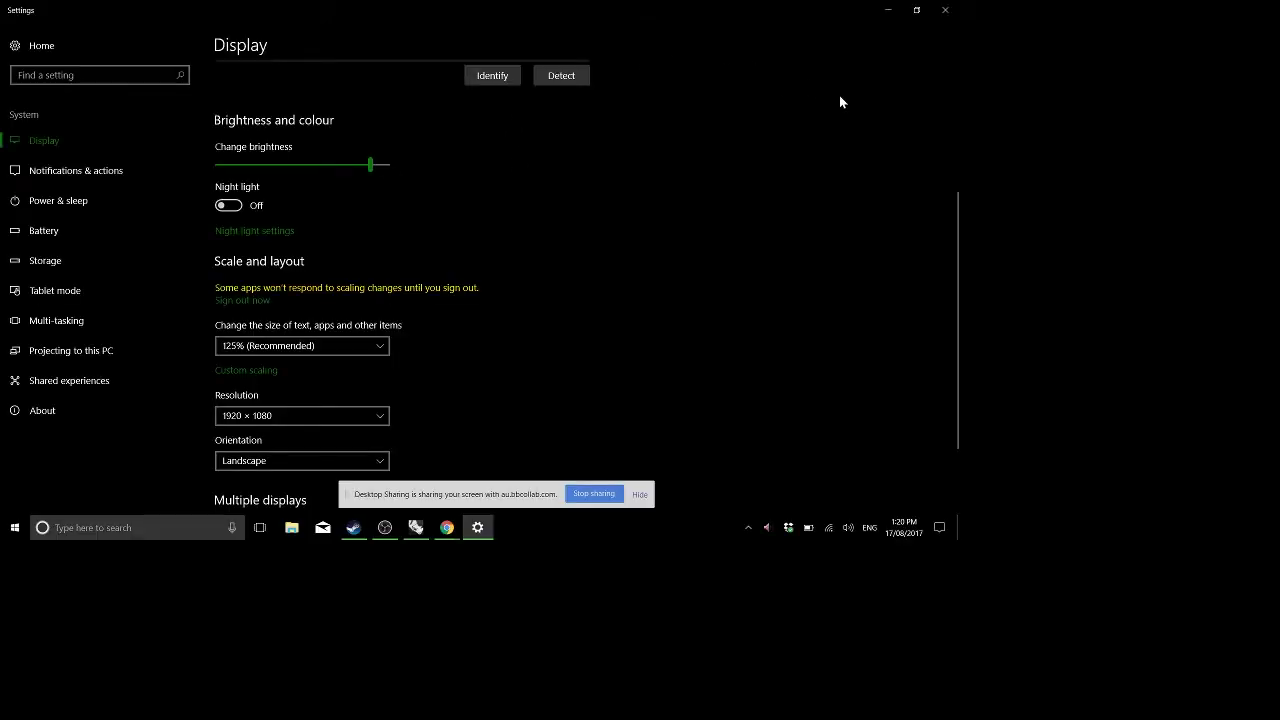
- Close Settings and restore the Rhino and Grasshopper windows, moving Grasshopper up-left
{"action": "left_click", "coordinate": [945, 9]}
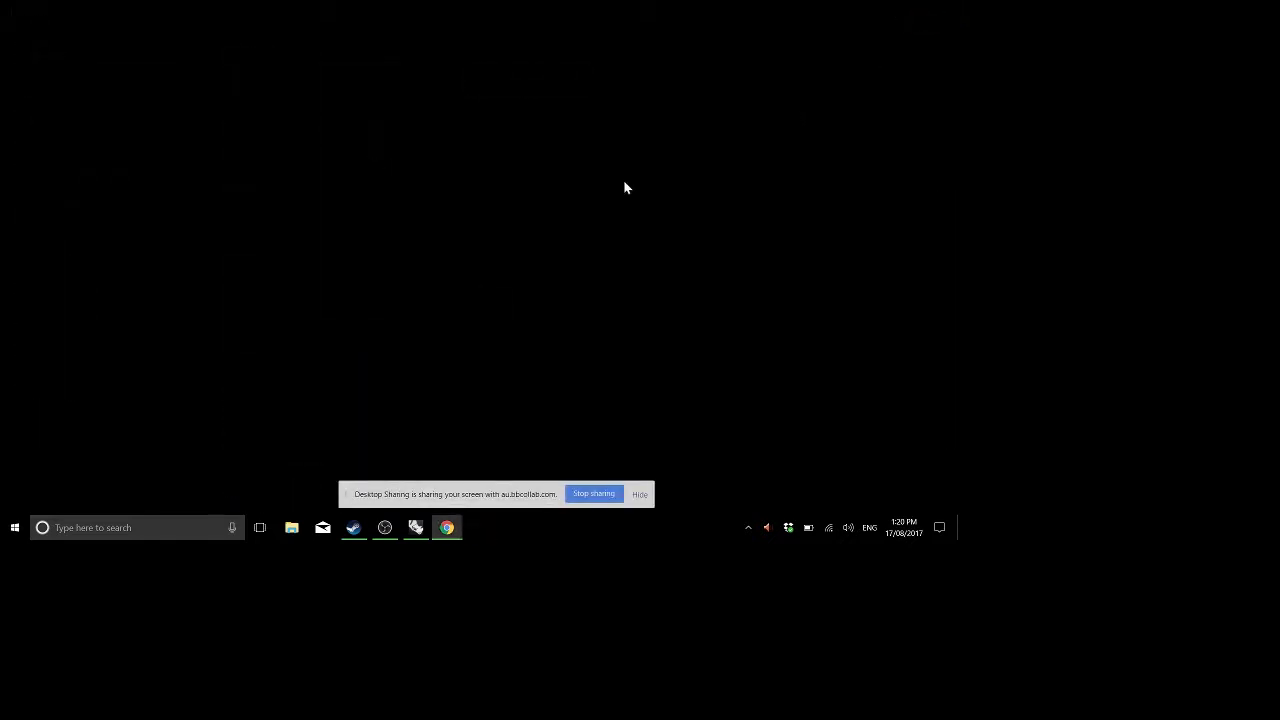
{"action": "left_click", "coordinate": [411, 537]}
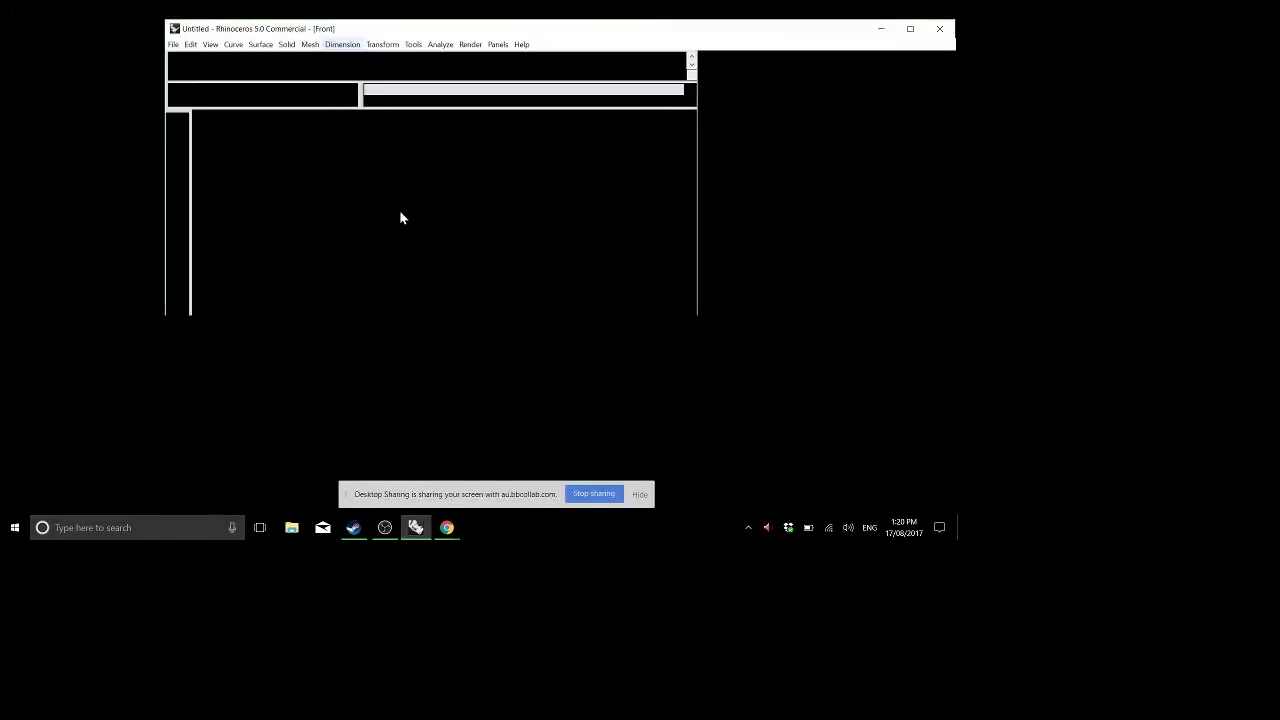
{"action": "left_click_drag", "start_coordinate": [615, 183], "coordinate": [477, 116]}
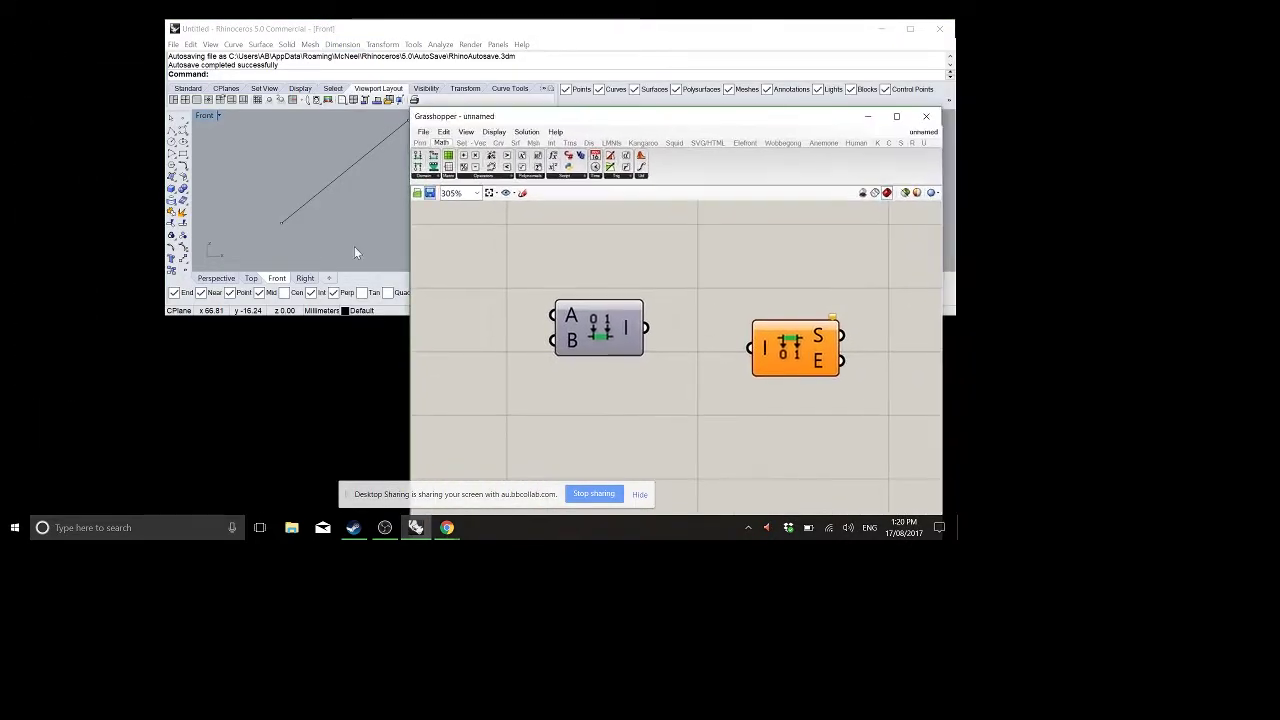
- Lower the display resolution to 1280 × 800 and keep the change
{"action": "right_click", "coordinate": [200, 389]}
{"action": "left_click", "coordinate": [184, 362]}
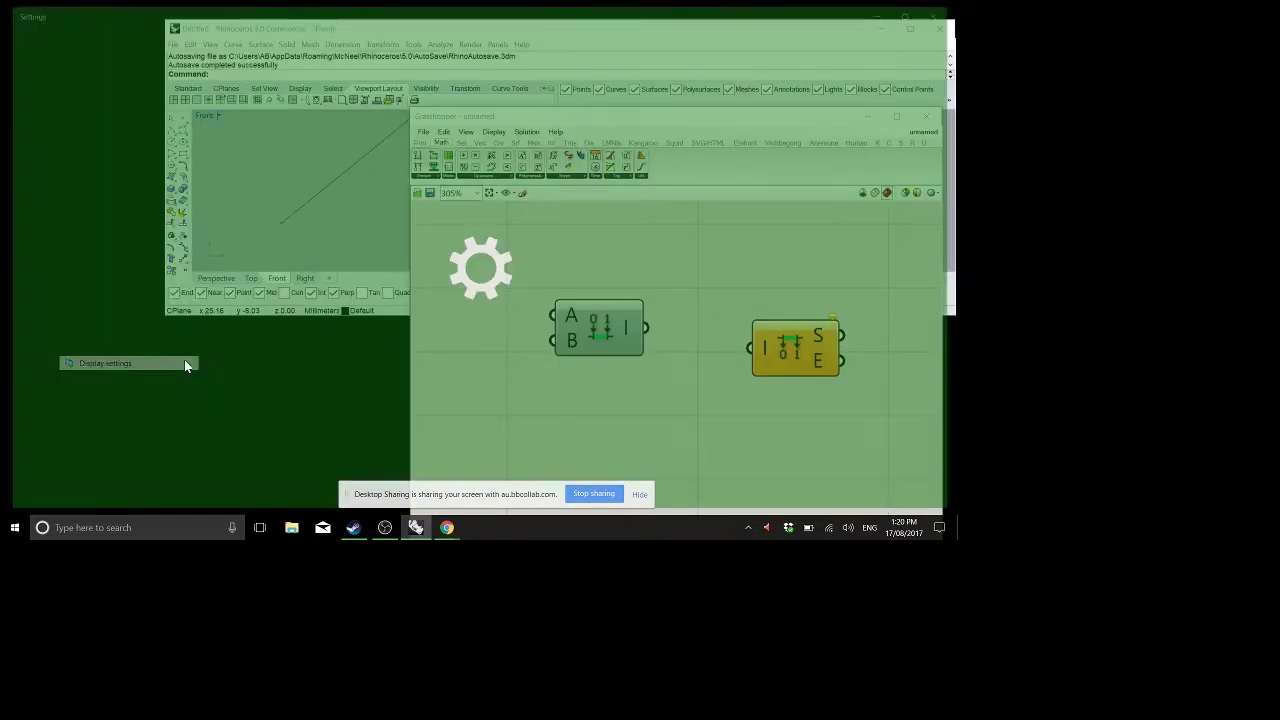
{"action": "scroll", "coordinate": [348, 391], "scroll_direction": "down", "scroll_amount": 3}
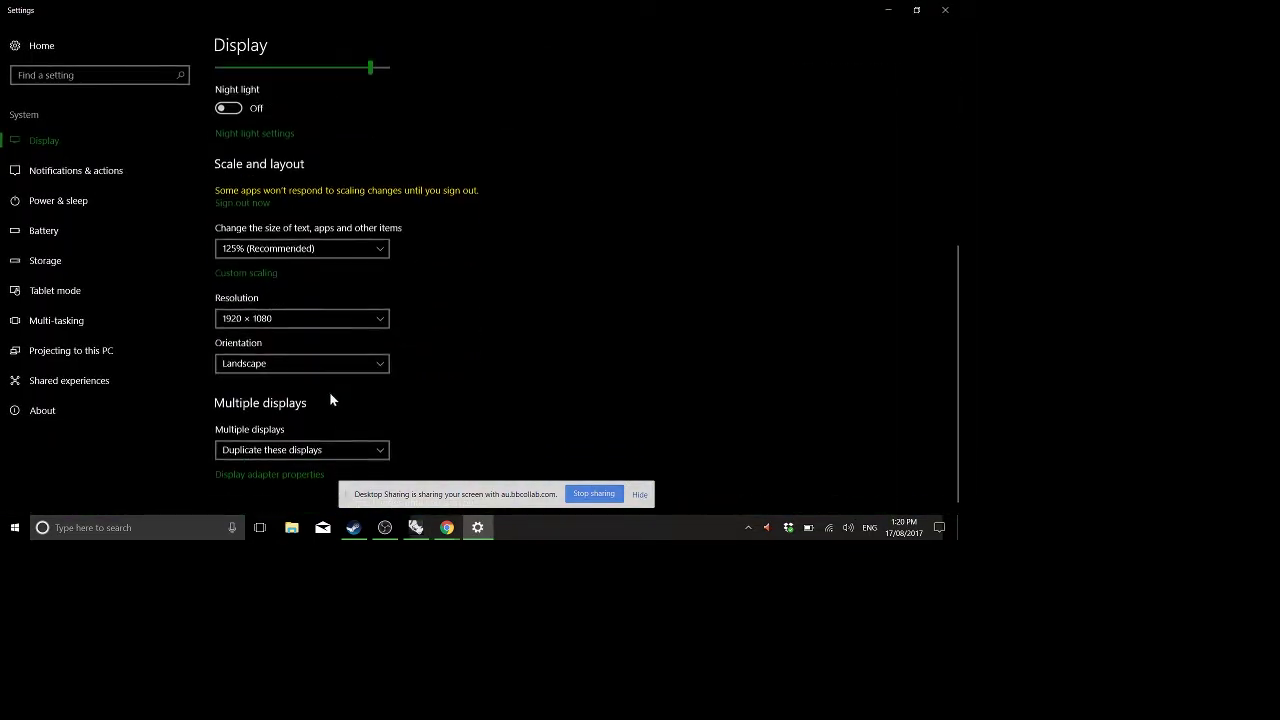
{"action": "left_click", "coordinate": [306, 312]}
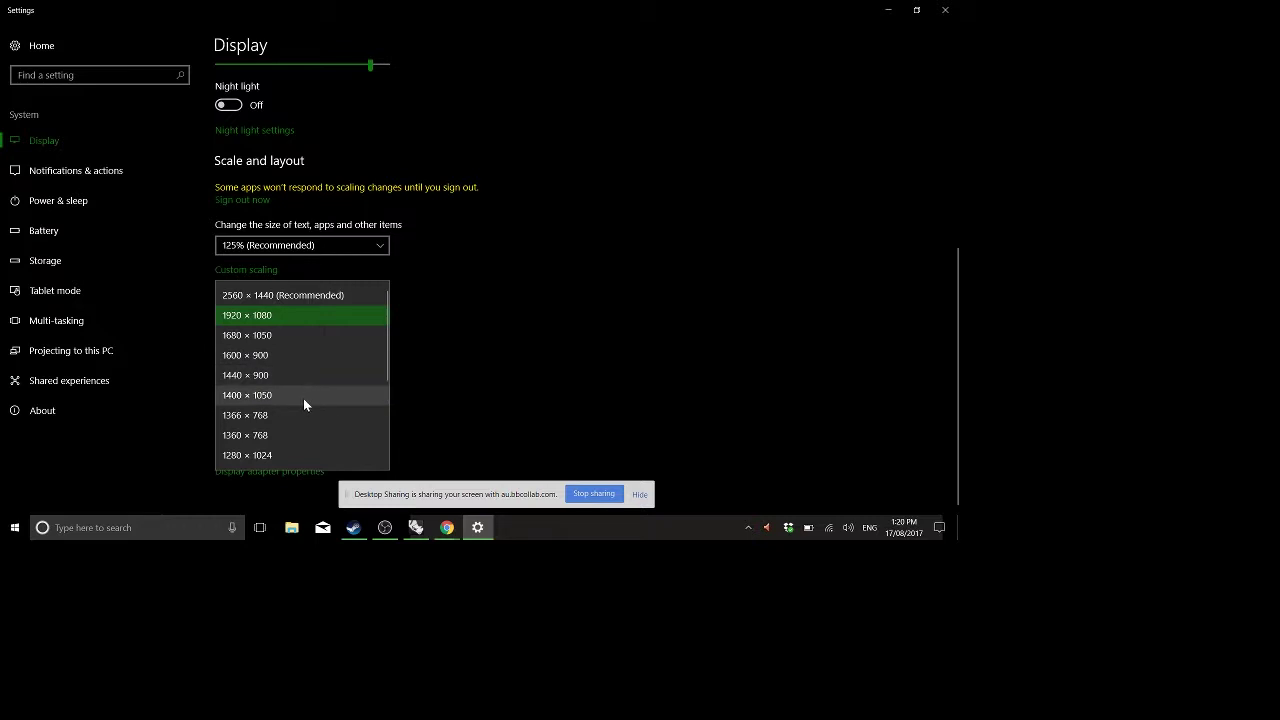
{"action": "scroll", "coordinate": [303, 404], "scroll_direction": "down", "scroll_amount": 1}
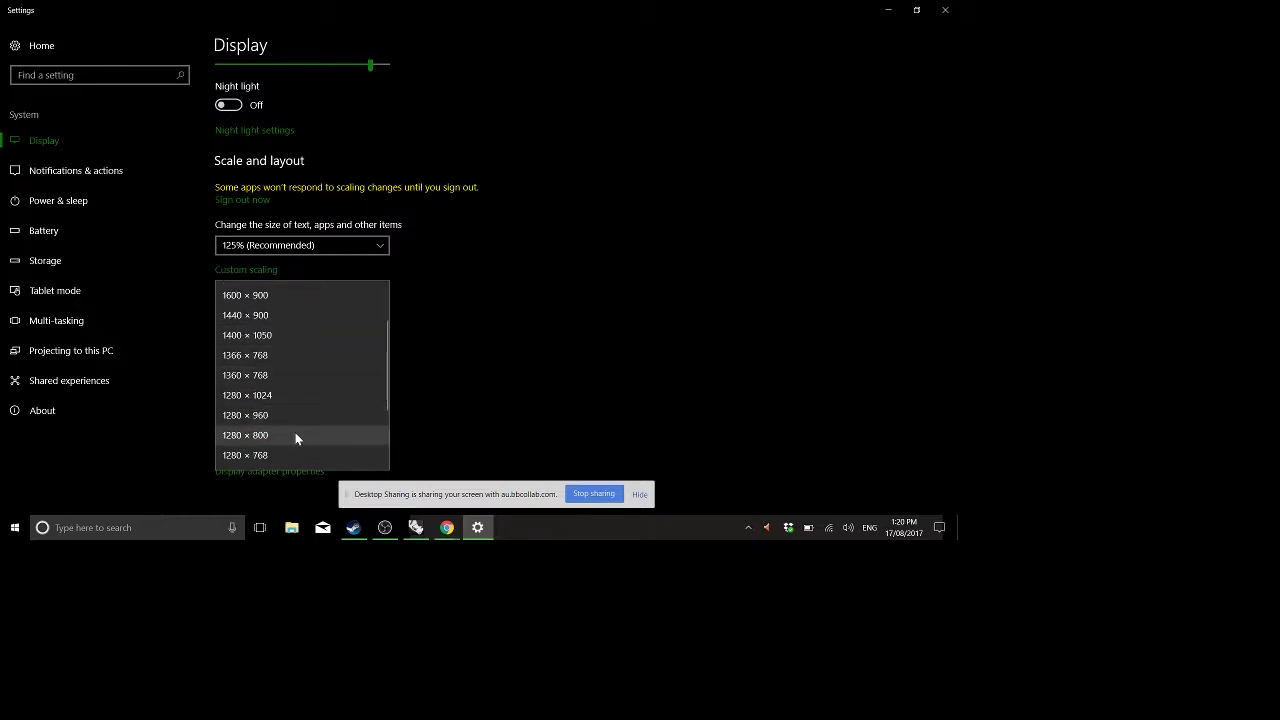
{"action": "left_click", "coordinate": [291, 437]}
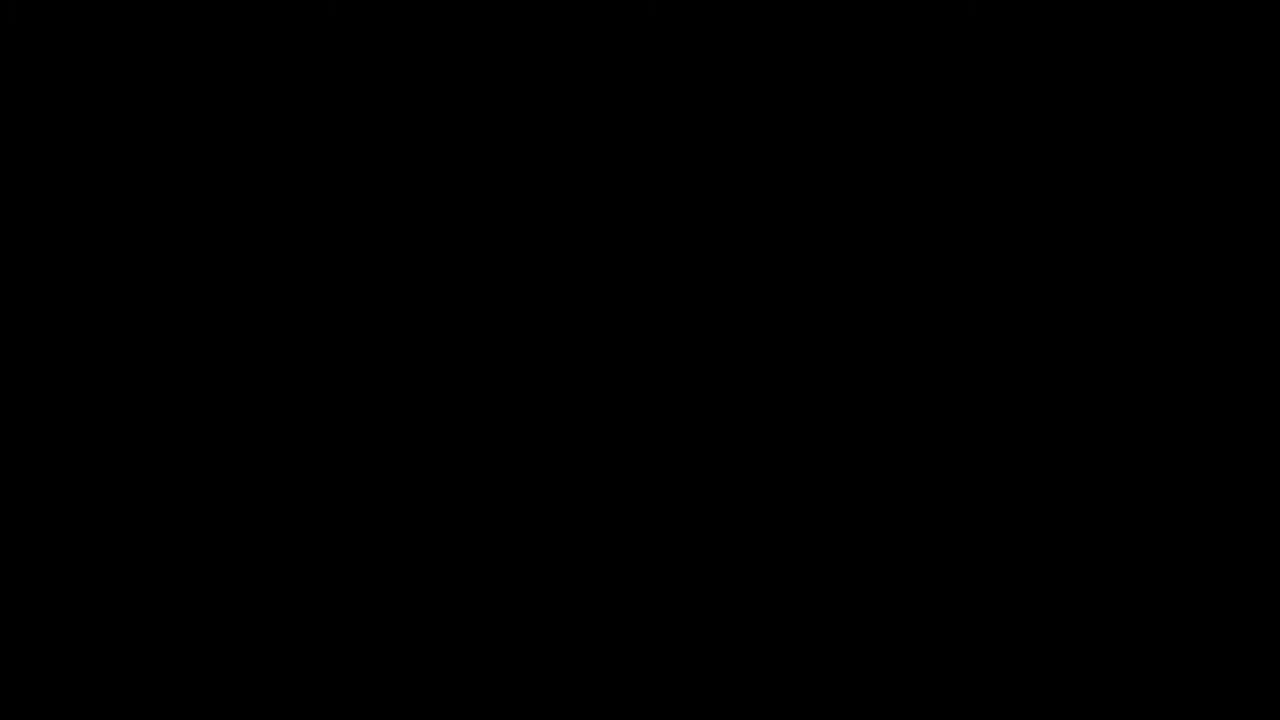
{"action": "left_click", "coordinate": [349, 392]}
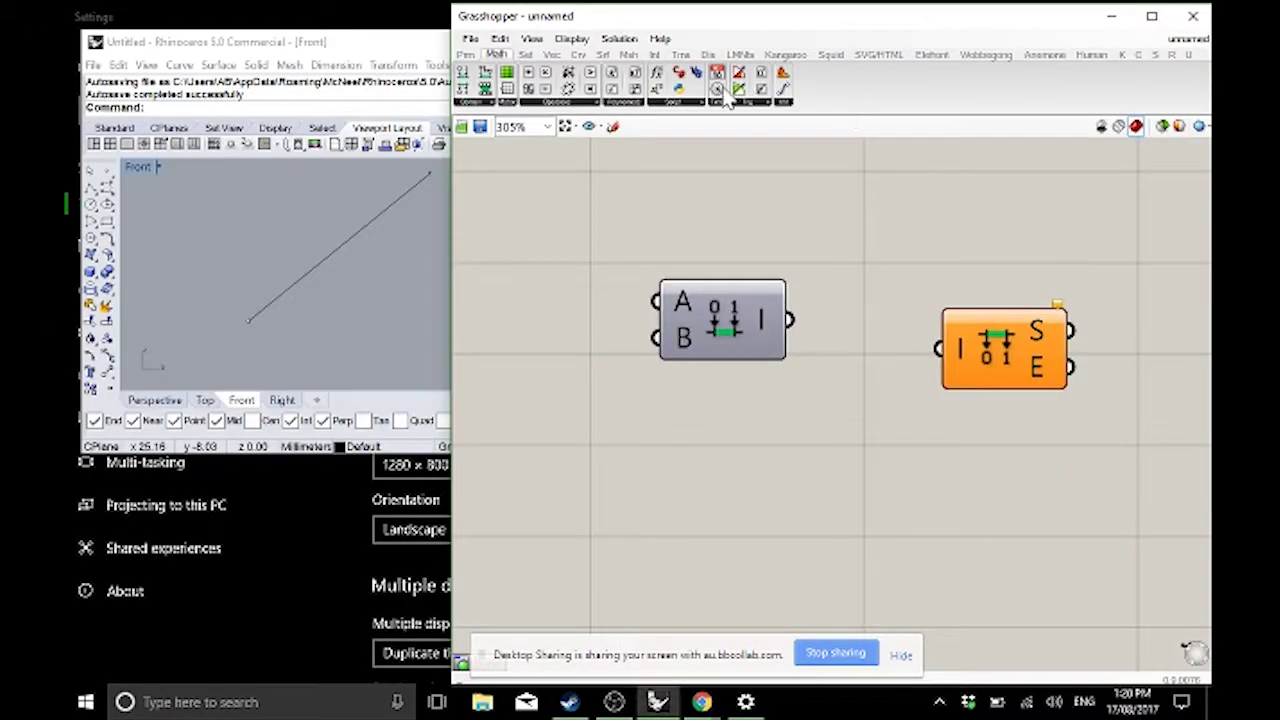
- Snap Rhino to the left half and maximize Grasshopper to fill the screen
{"action": "left_click", "coordinate": [309, 193]}
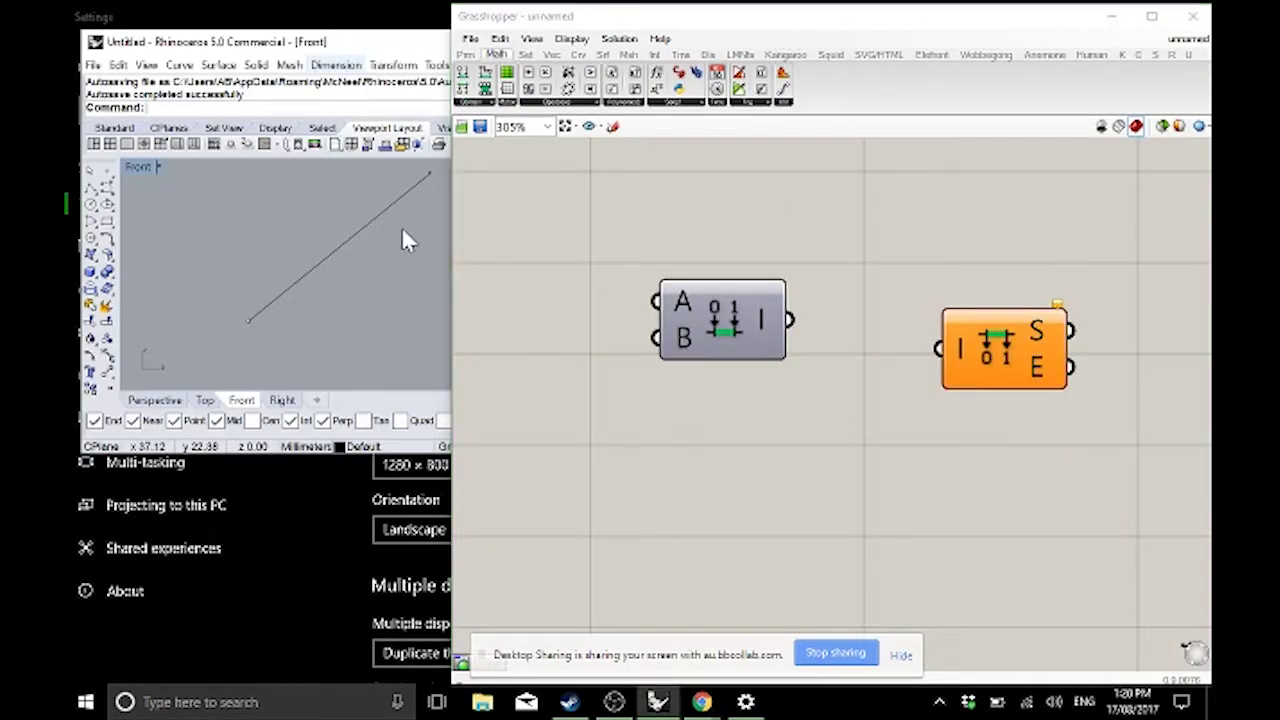
{"action": "key", "text": "super+Left"}
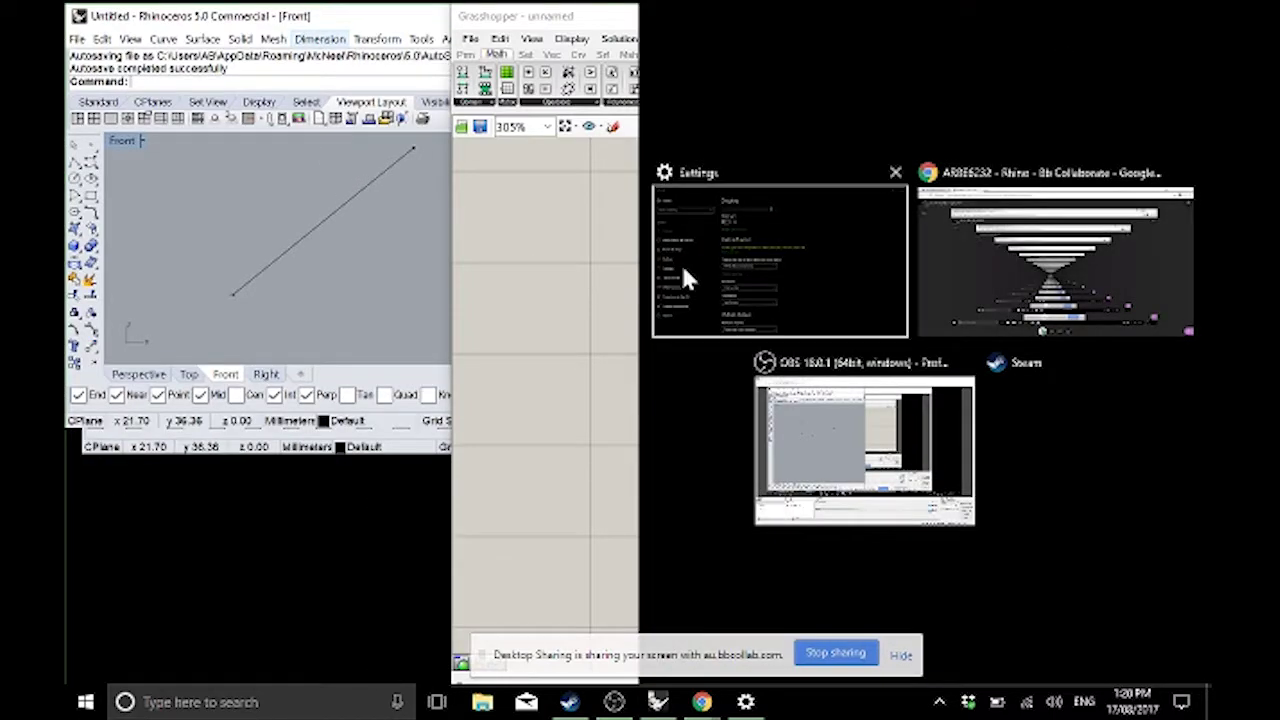
{"action": "left_click", "coordinate": [602, 278]}
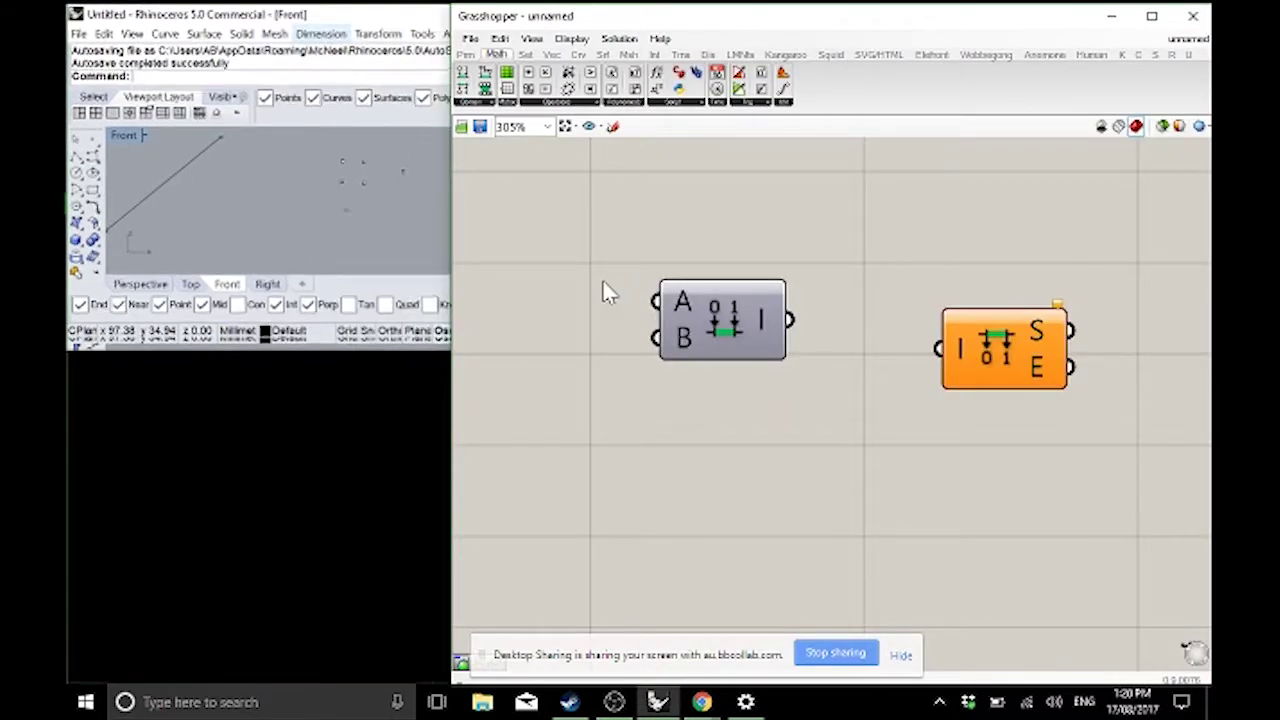
{"action": "key", "text": "super+Down"}
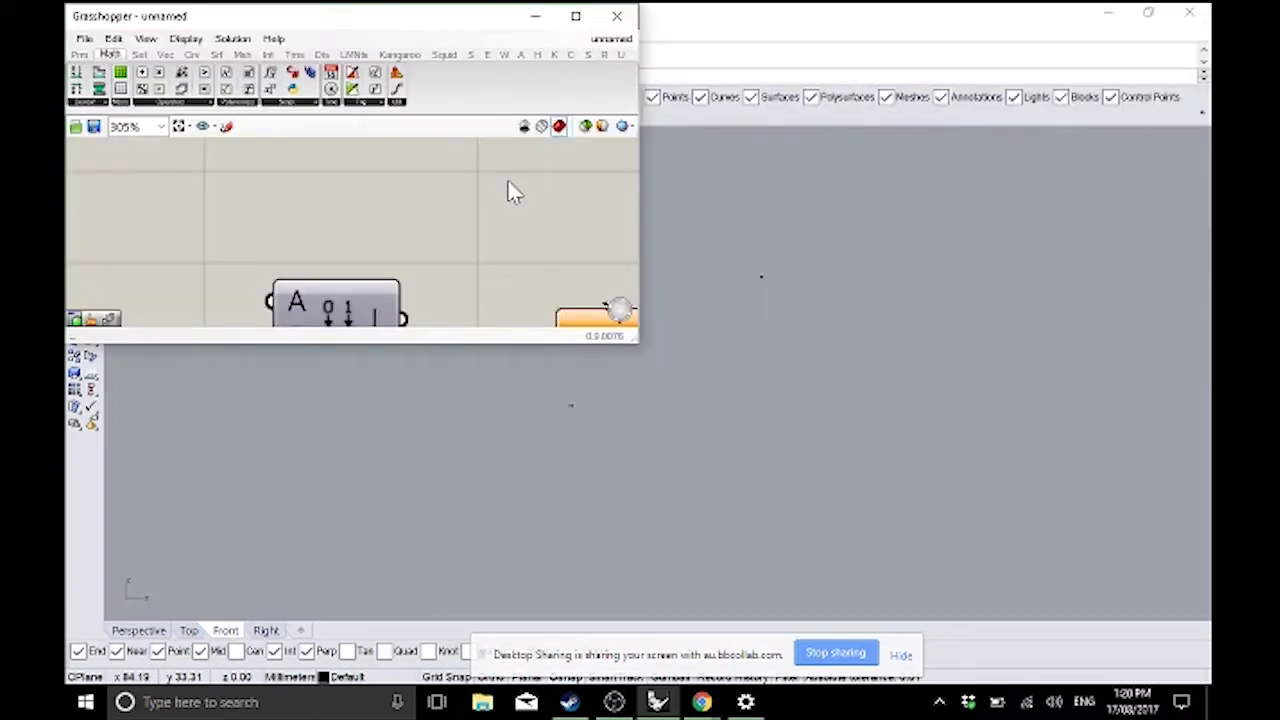
{"action": "key", "text": "super+Up"}
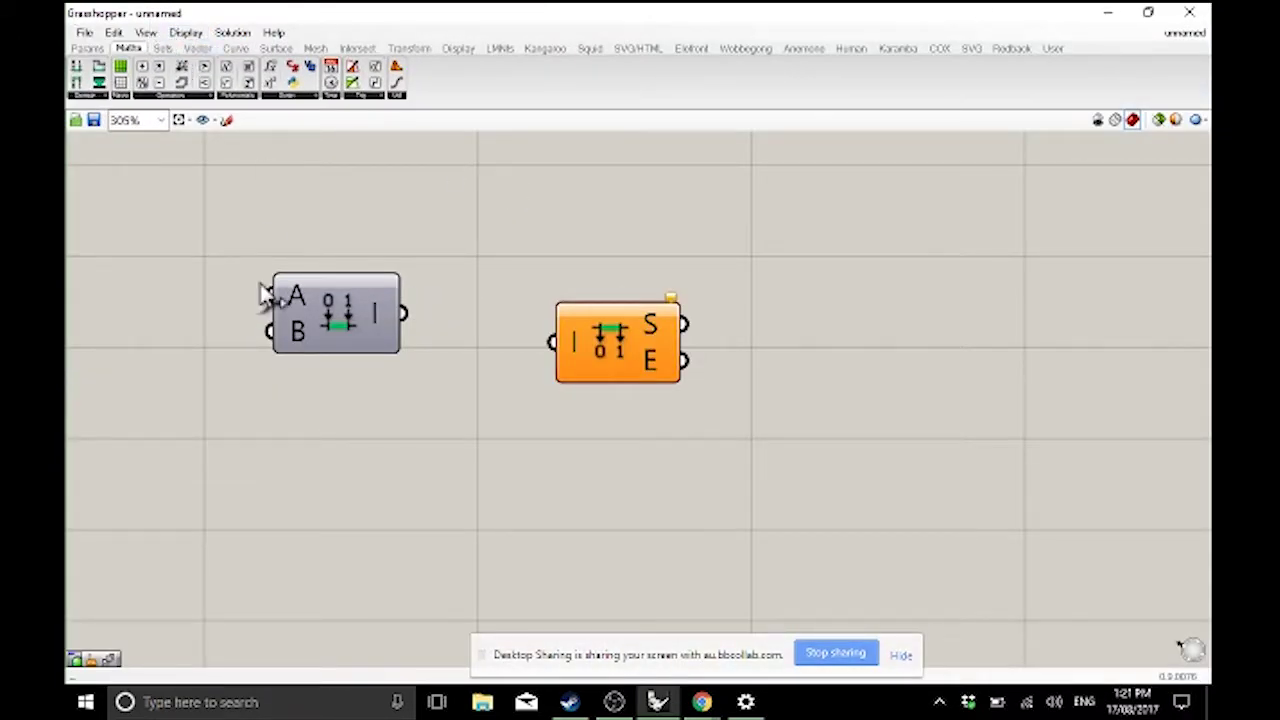
{"action": "left_click", "coordinate": [185, 32]}
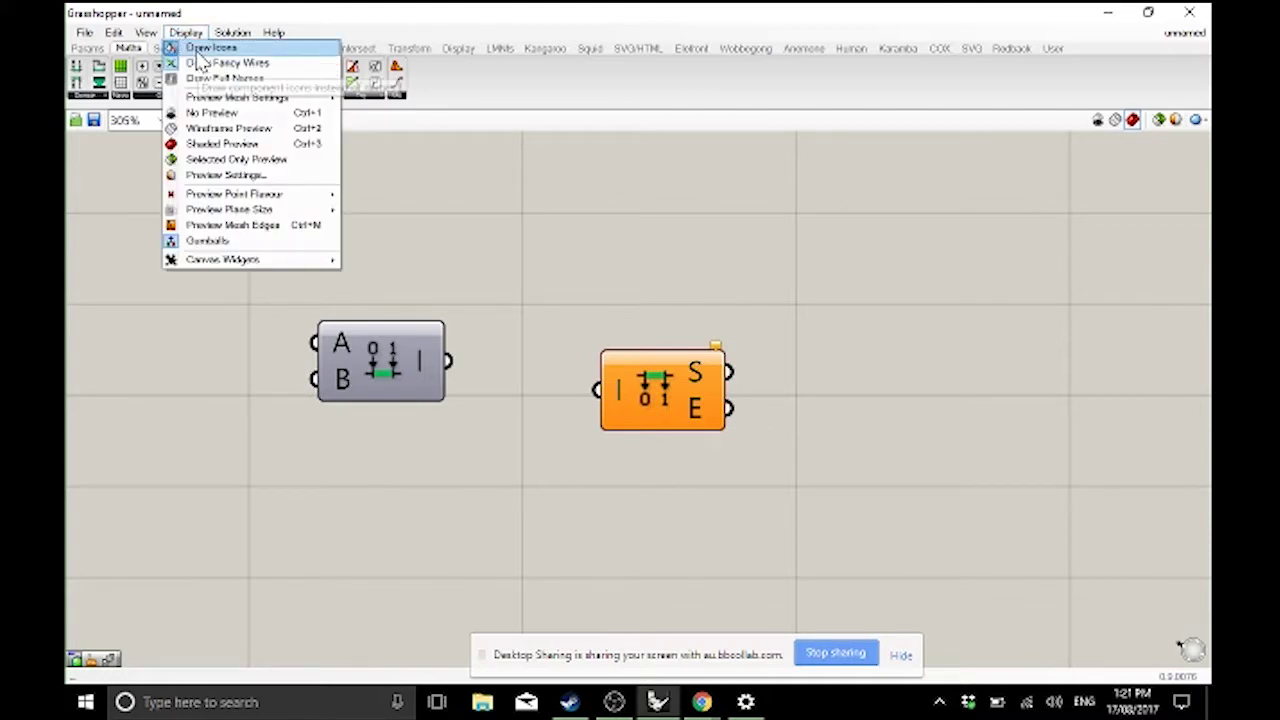
{"action": "left_click", "coordinate": [205, 62]}
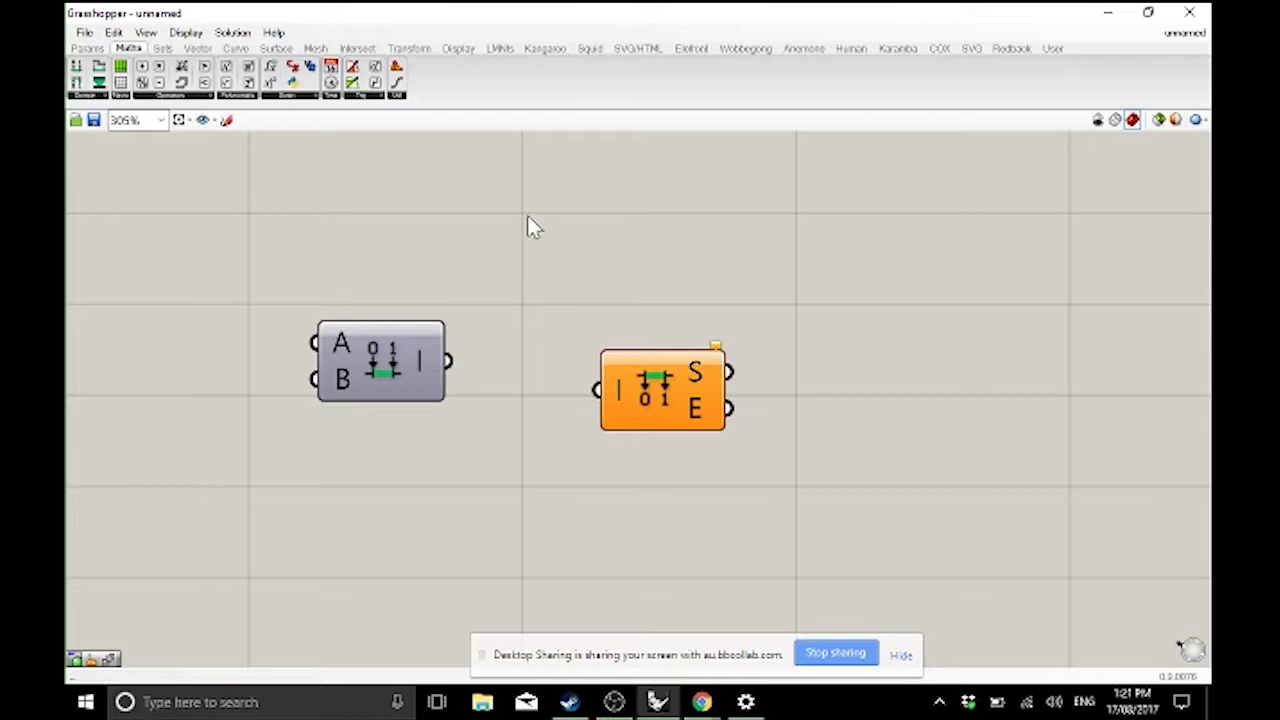
{"action": "double_click", "coordinate": [527, 215]}
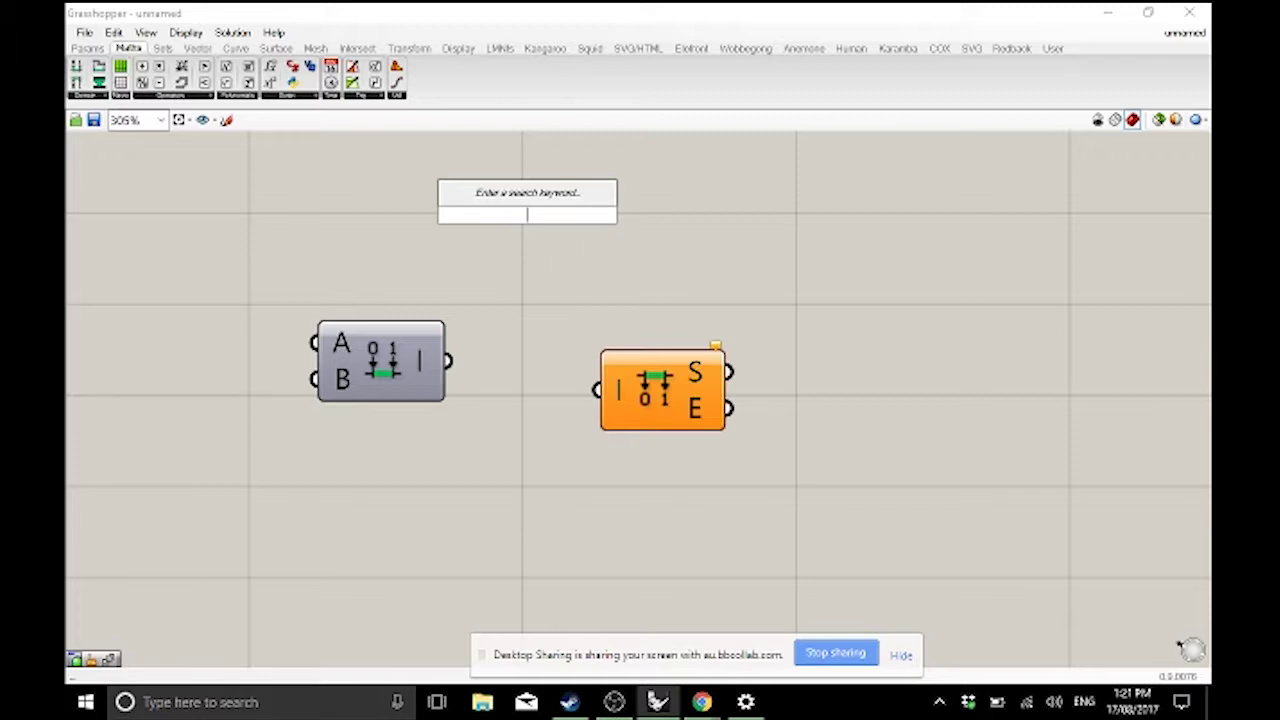
{"action": "type", "text": "Inte"}
{"action": "key", "text": "BackSpace"}
{"action": "key", "text": "BackSpace"}
{"action": "key", "text": "BackSpace"}
{"action": "key", "text": "BackSpace"}
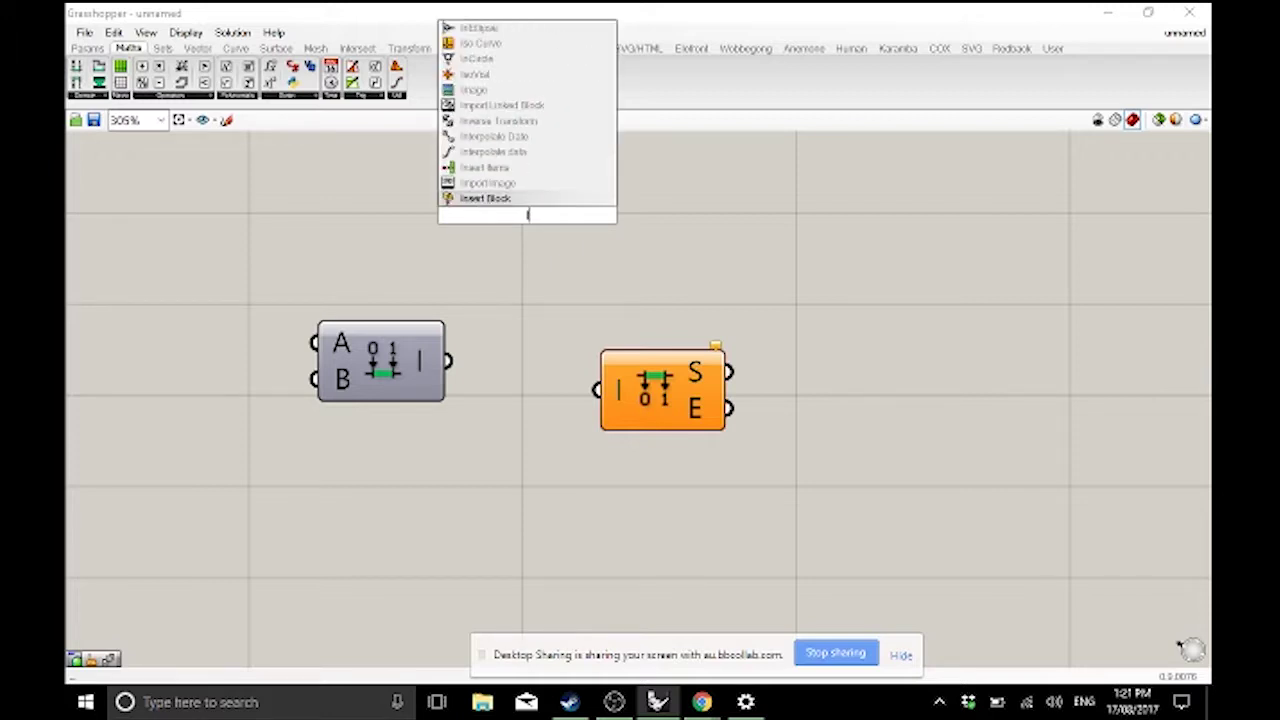
{"action": "type", "text": "Line"}
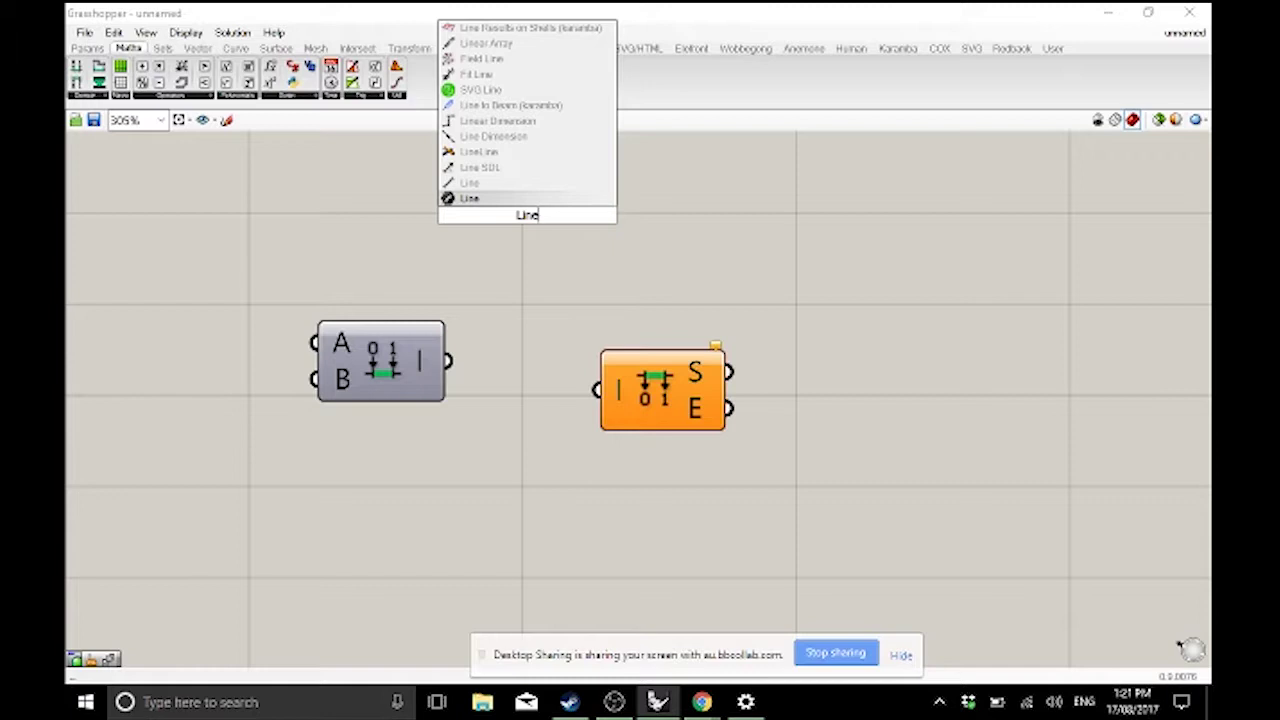
- Close the component search and browse the Params, Maths, Sets, Vector and Curve tabs
{"action": "left_click", "coordinate": [265, 215]}
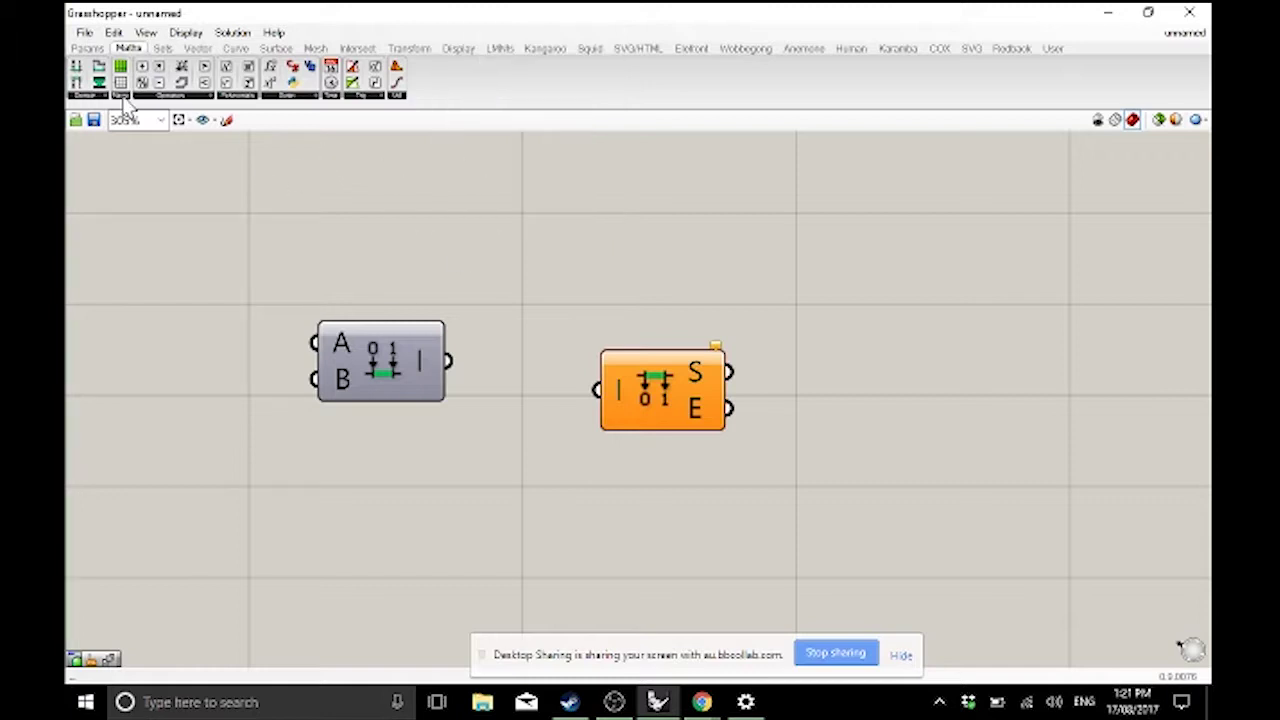
{"action": "left_click", "coordinate": [87, 48]}
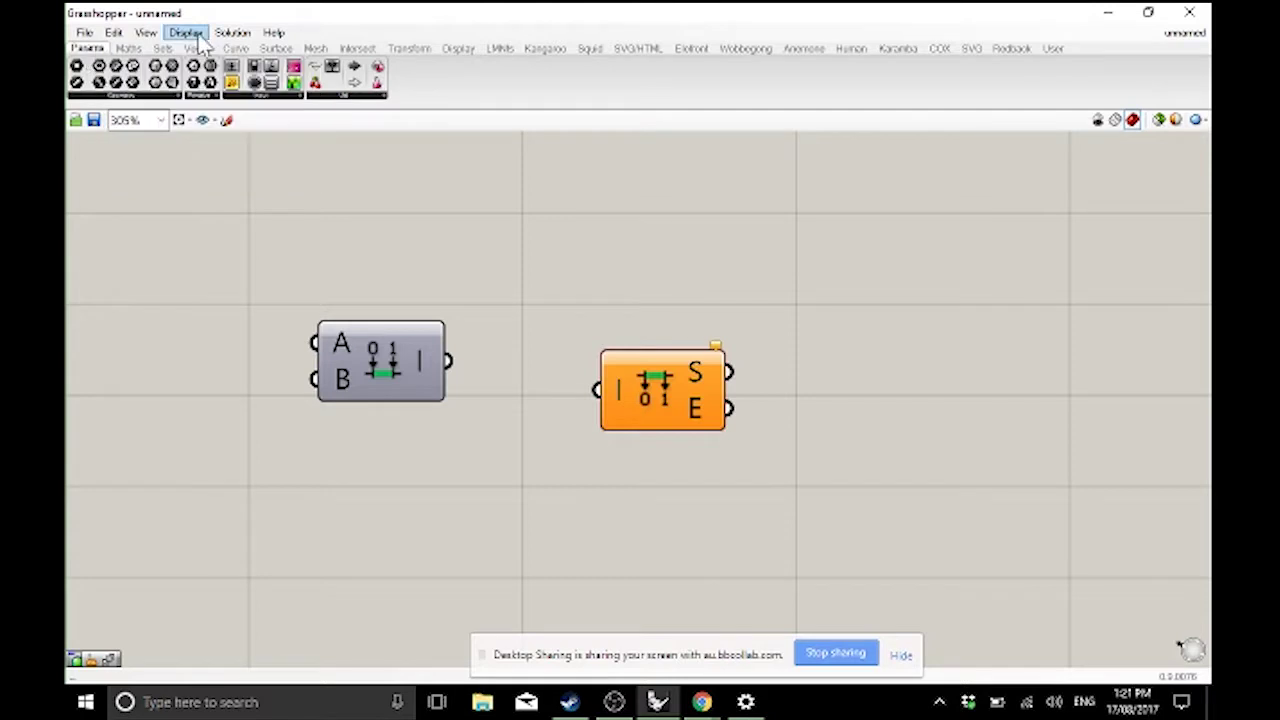
{"action": "left_click", "coordinate": [128, 48]}
{"action": "left_click", "coordinate": [162, 48]}
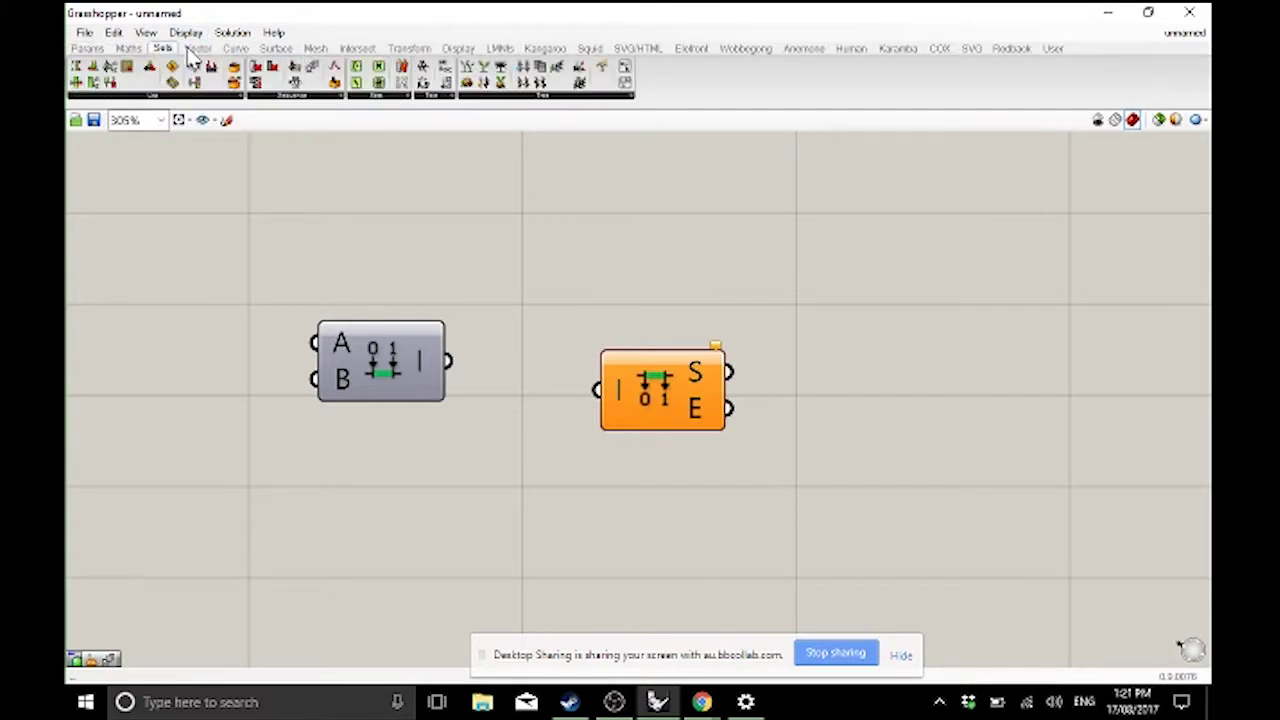
{"action": "left_click", "coordinate": [197, 48]}
{"action": "left_click", "coordinate": [236, 48]}
- Continue through the Surface, Mesh, Intersect, Transform and Display tabs, then check the Help menu
{"action": "left_click", "coordinate": [275, 48]}
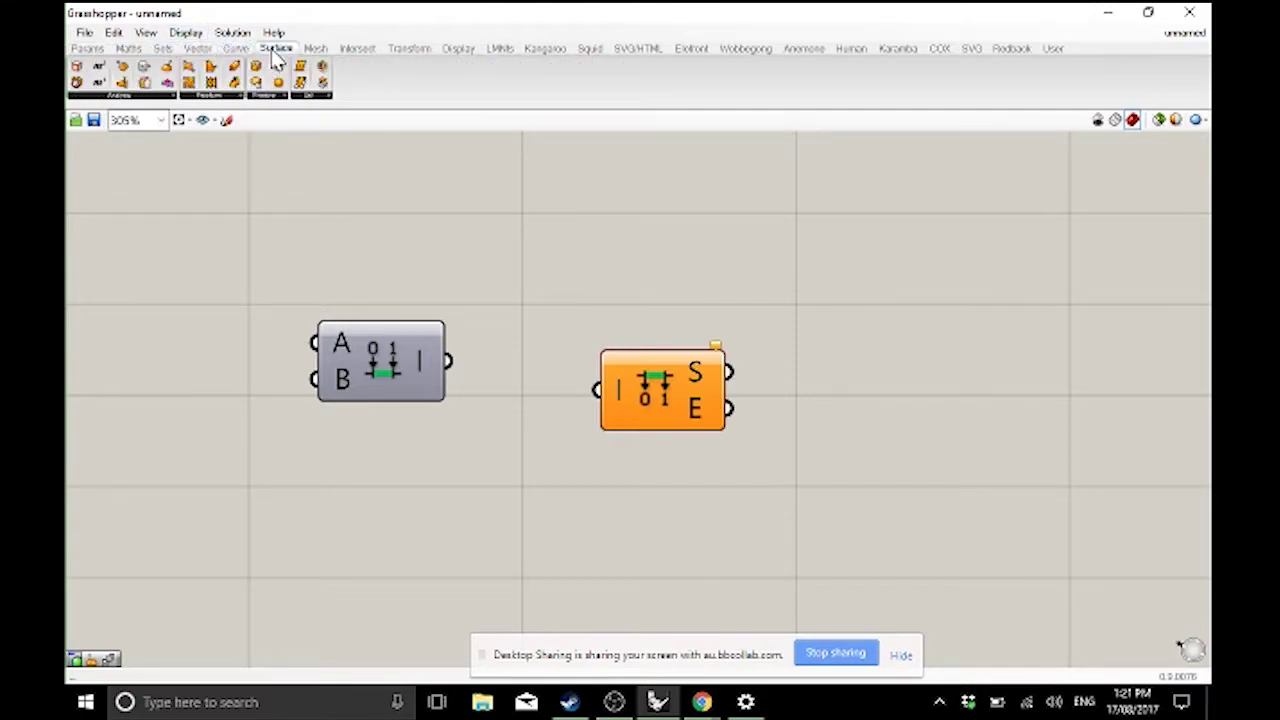
{"action": "left_click", "coordinate": [316, 48]}
{"action": "left_click", "coordinate": [357, 48]}
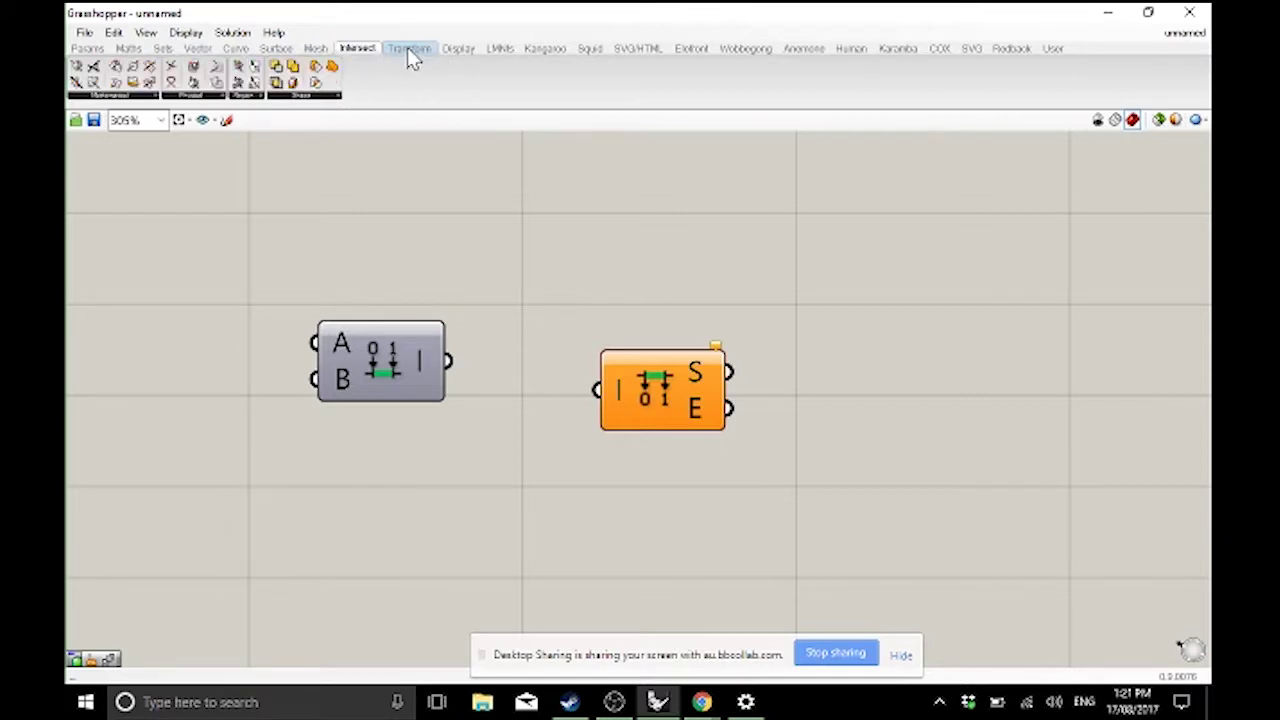
{"action": "left_click", "coordinate": [408, 48]}
{"action": "left_click", "coordinate": [458, 48]}
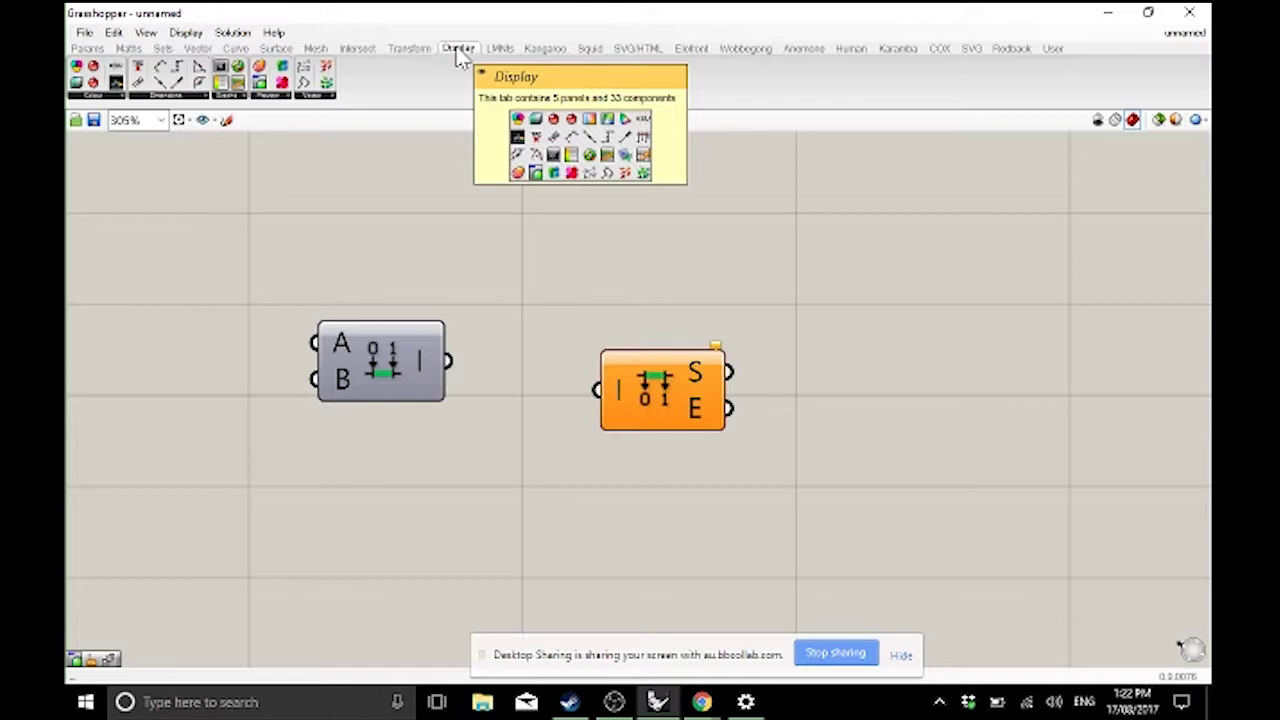
{"action": "left_click", "coordinate": [274, 32]}
{"action": "left_click", "coordinate": [240, 52]}
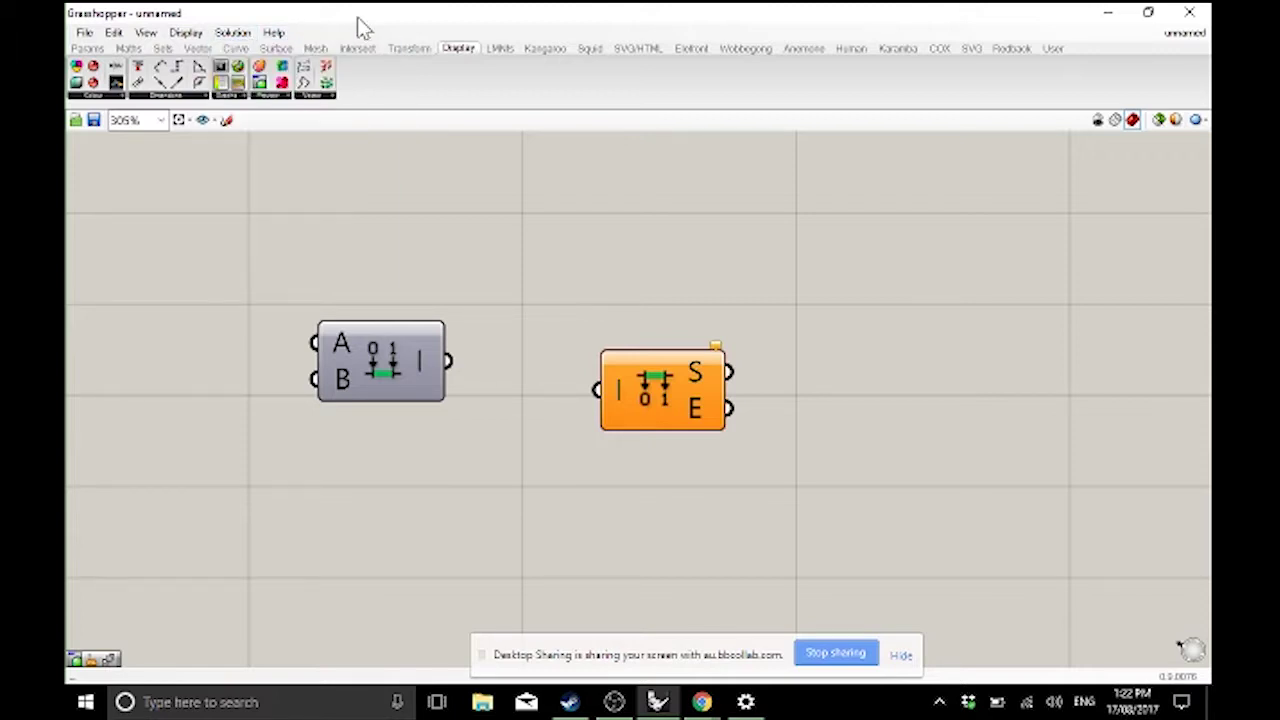
- Expand the Surface tab's Analysis group to list Box Corners through Surface Curvature
{"action": "left_click", "coordinate": [277, 48]}
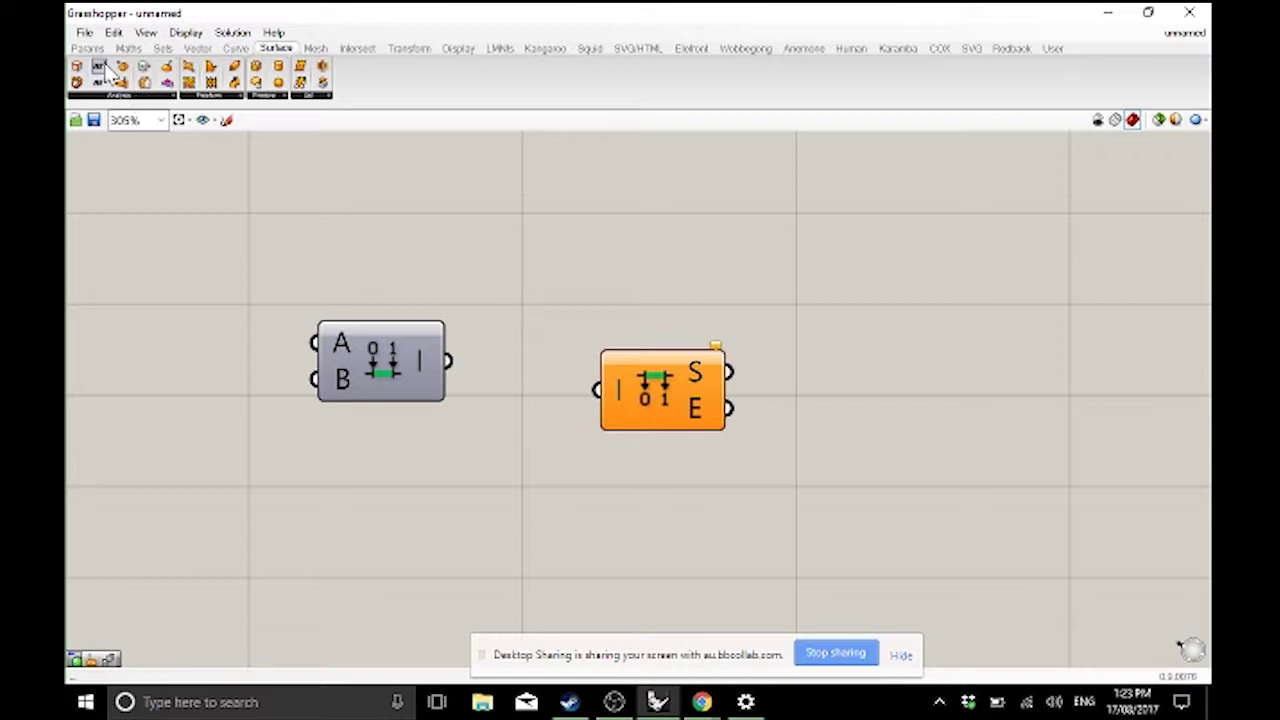
{"action": "left_click", "coordinate": [157, 98]}
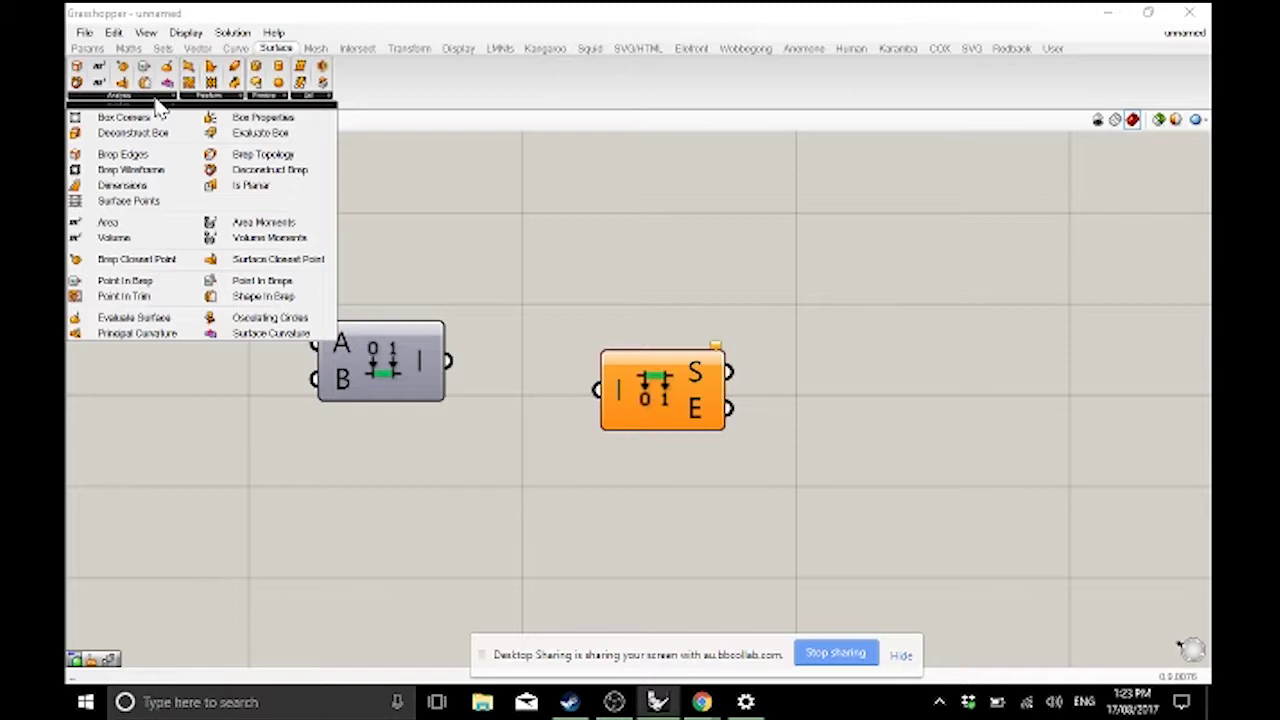
- Expand the ribbon to show every component, then open the component search on empty canvas
{"action": "left_click", "coordinate": [140, 34]}
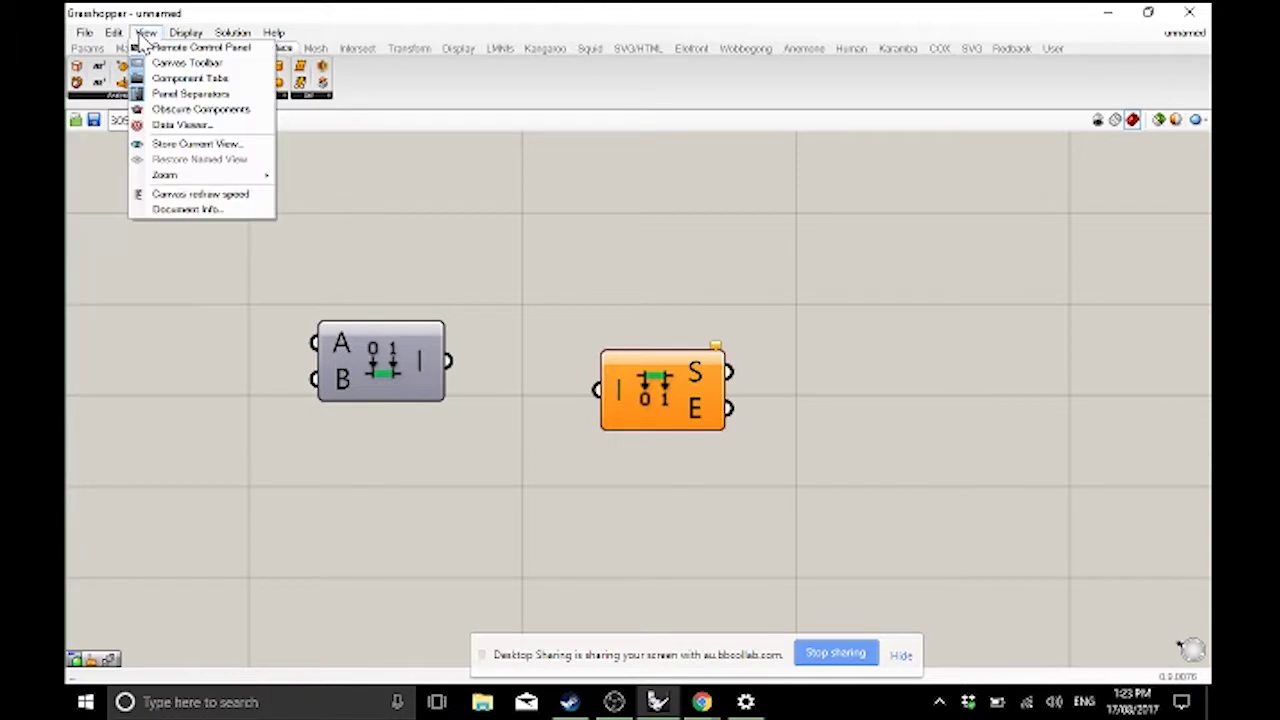
{"action": "left_click", "coordinate": [185, 120]}
{"action": "mouse_move", "coordinate": [428, 384]}
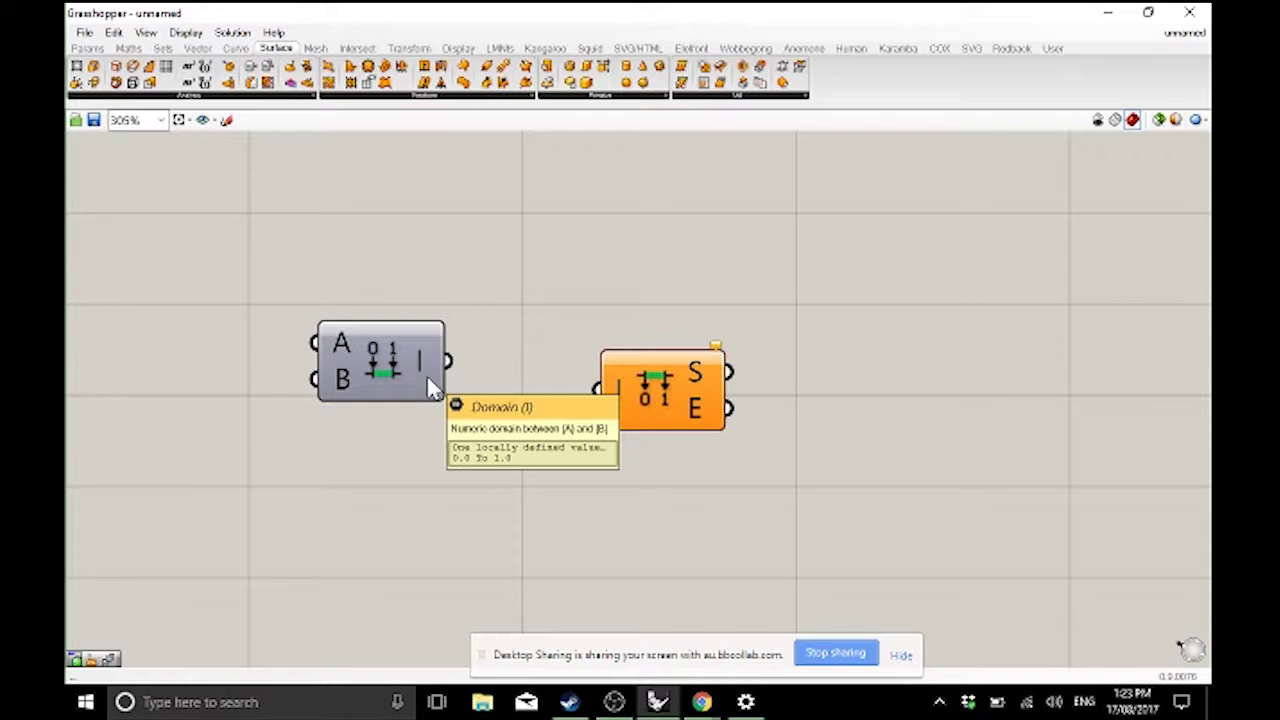
{"action": "double_click", "coordinate": [478, 258]}
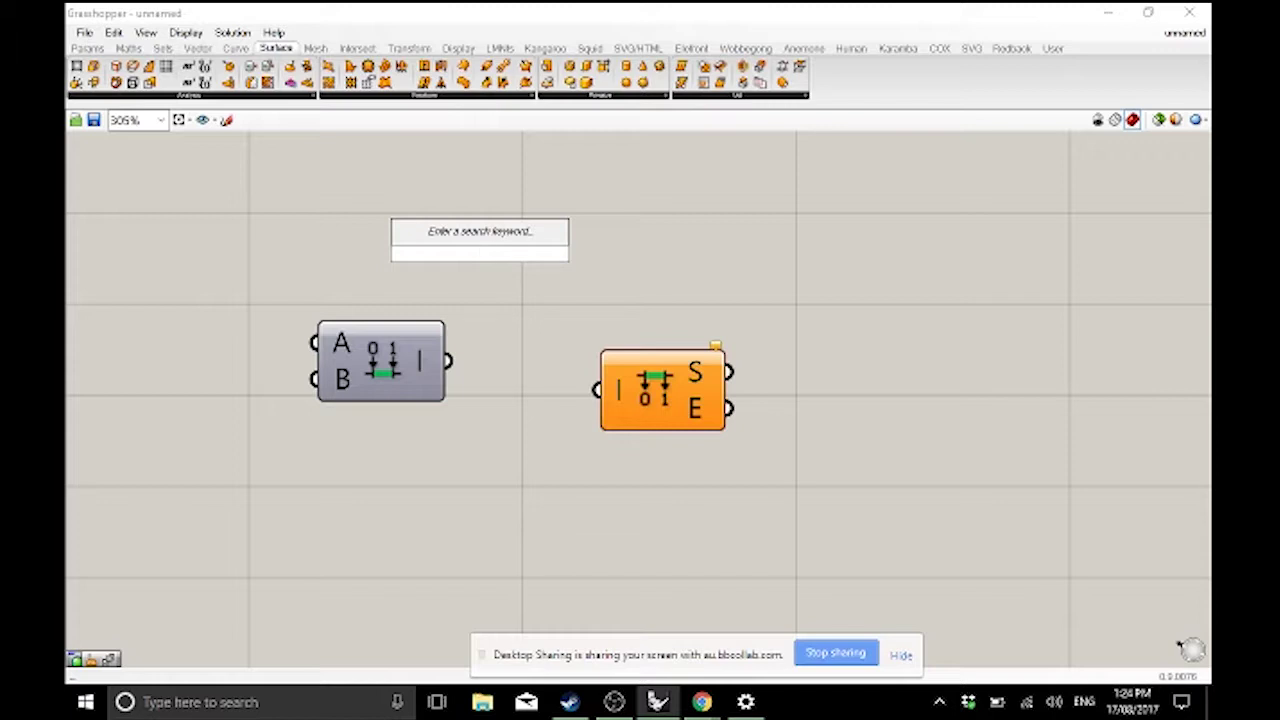
- Window-select the Construct Domain and Deconstruct Domain components and delete them
{"action": "left_click_drag", "start_coordinate": [766, 449], "coordinate": [316, 330]}
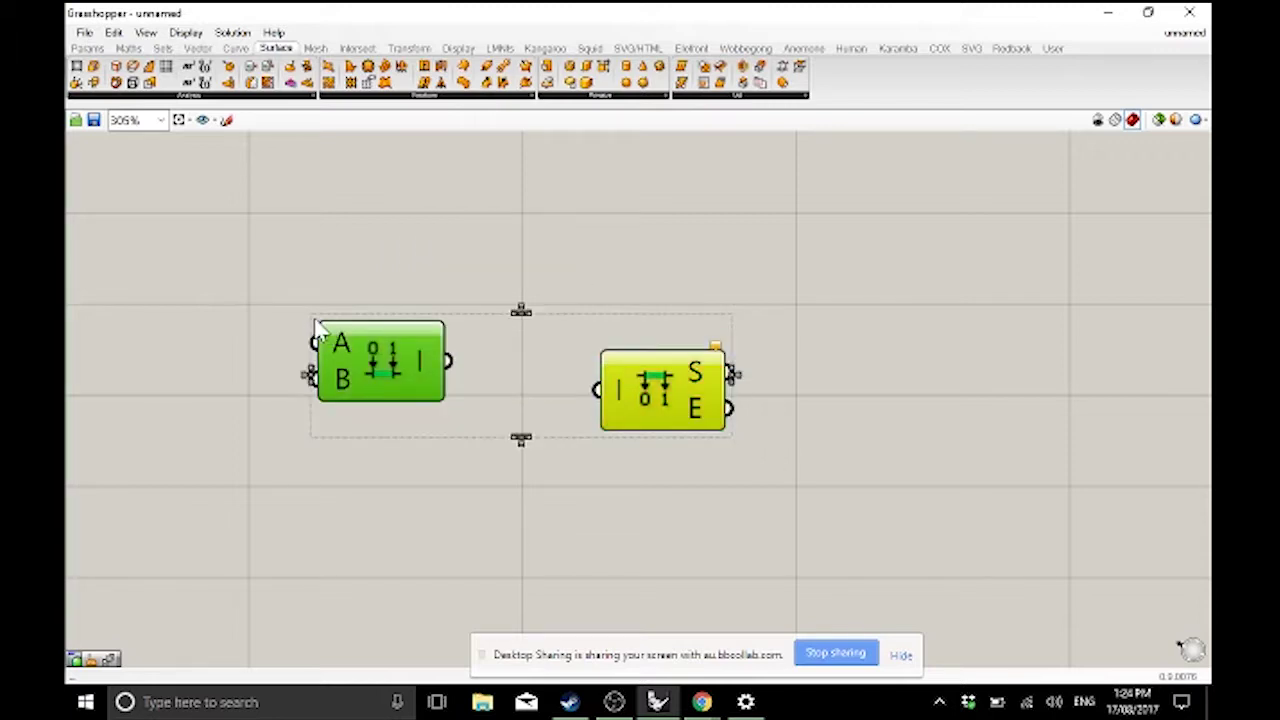
{"action": "key", "text": "Delete"}
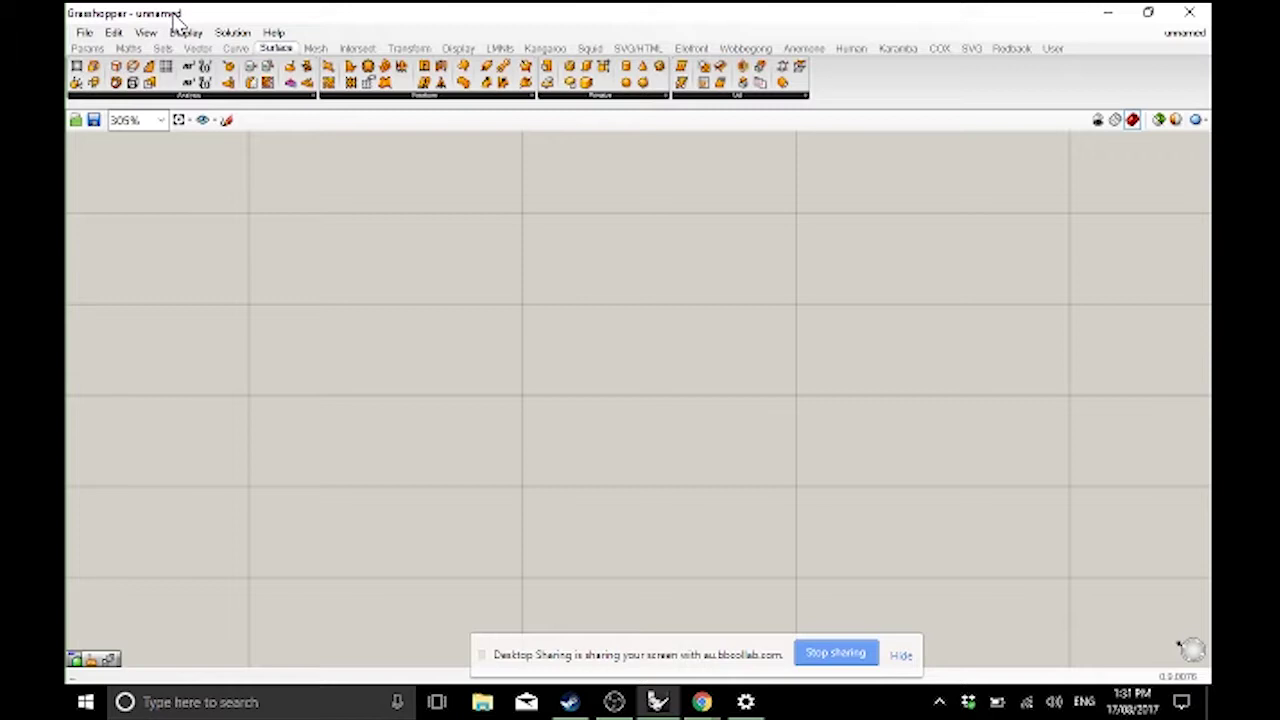
- Tile Grasshopper on the right half and Rhino on the left half of the screen
{"action": "left_click_drag", "start_coordinate": [366, 8], "coordinate": [1210, 280]}
{"action": "key", "text": "super+Left"}
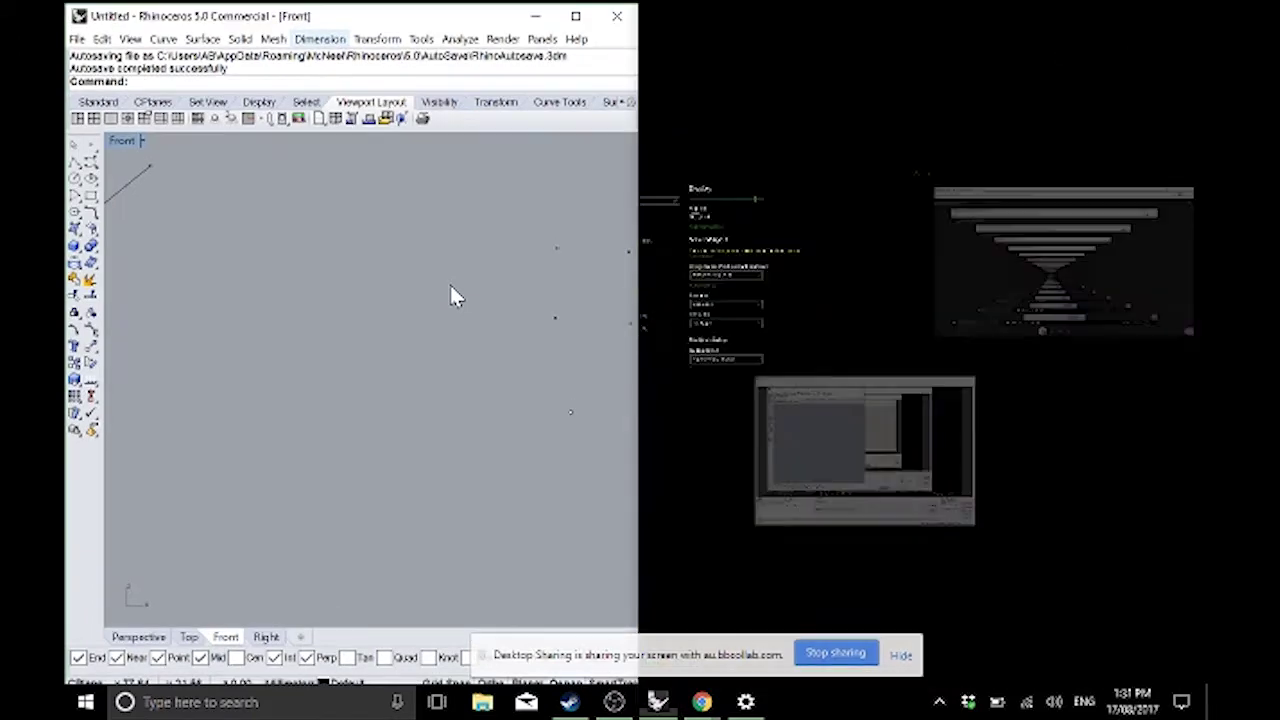
{"action": "left_click", "coordinate": [392, 277]}
- Start a new Rhino model from the Large Objects - Millimeters template, discarding changes
{"action": "left_click", "coordinate": [84, 39]}
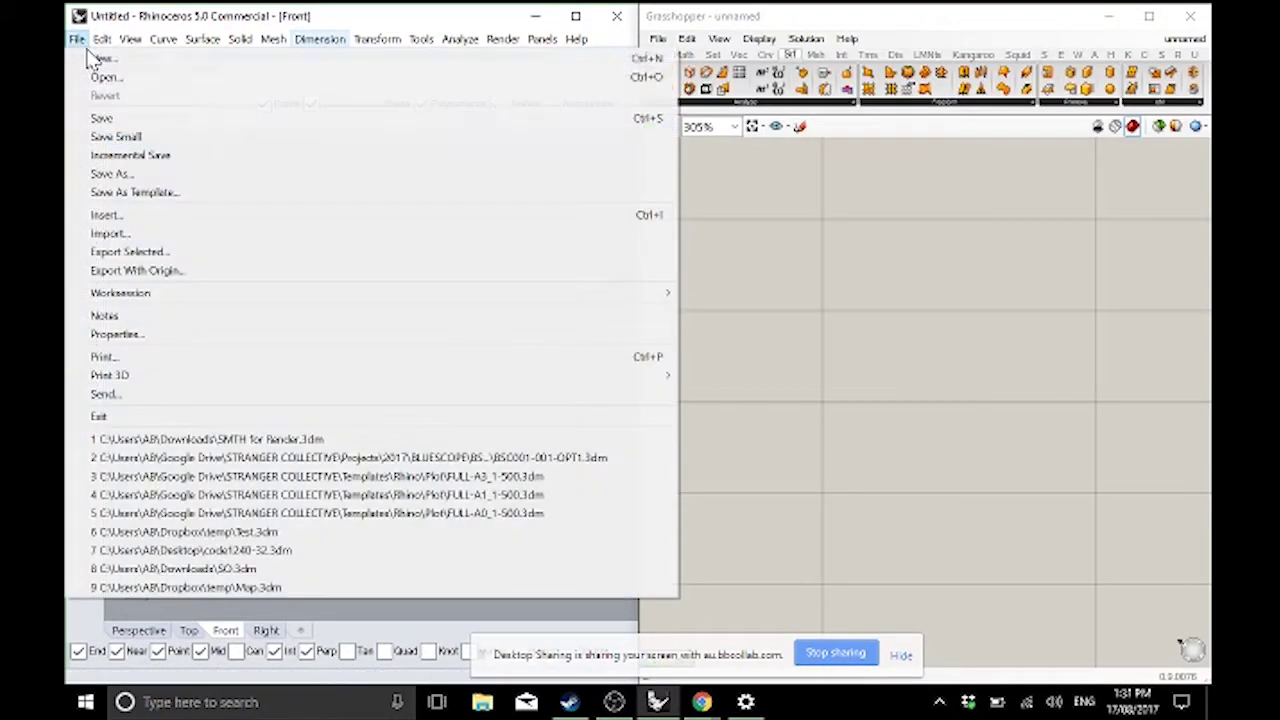
{"action": "left_click", "coordinate": [100, 58]}
{"action": "left_click", "coordinate": [354, 396]}
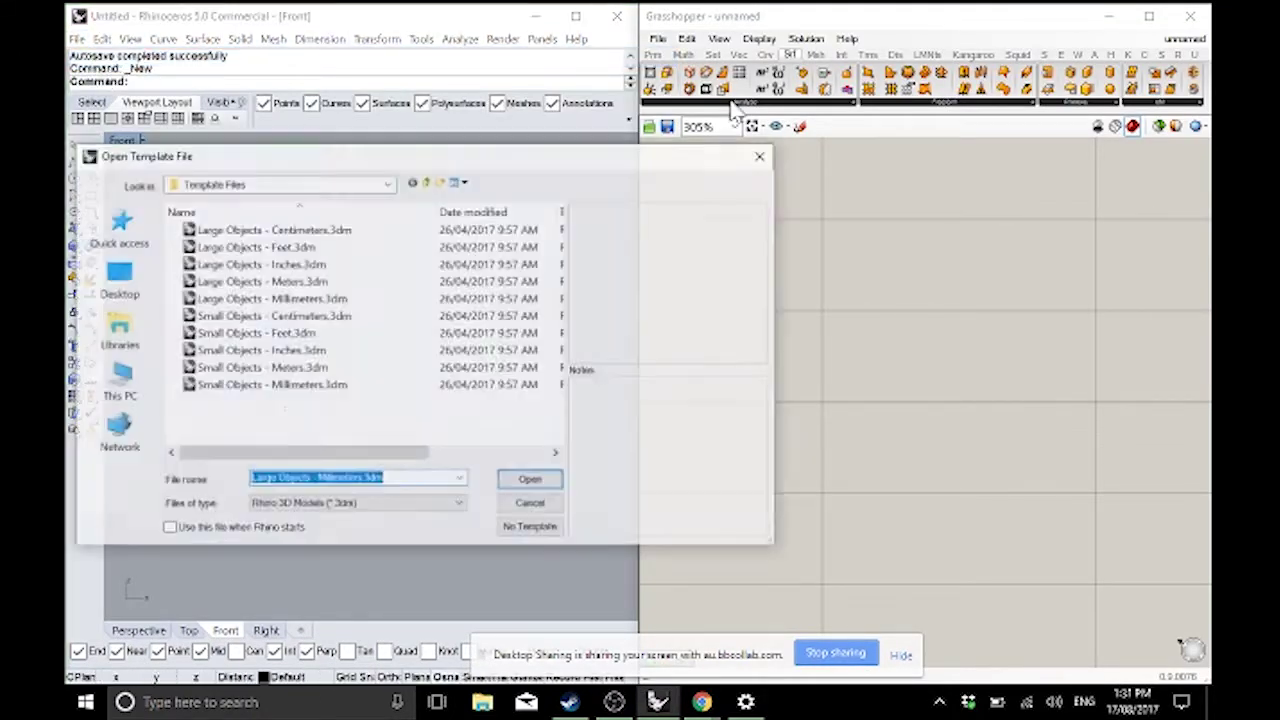
{"action": "double_click", "coordinate": [245, 298]}
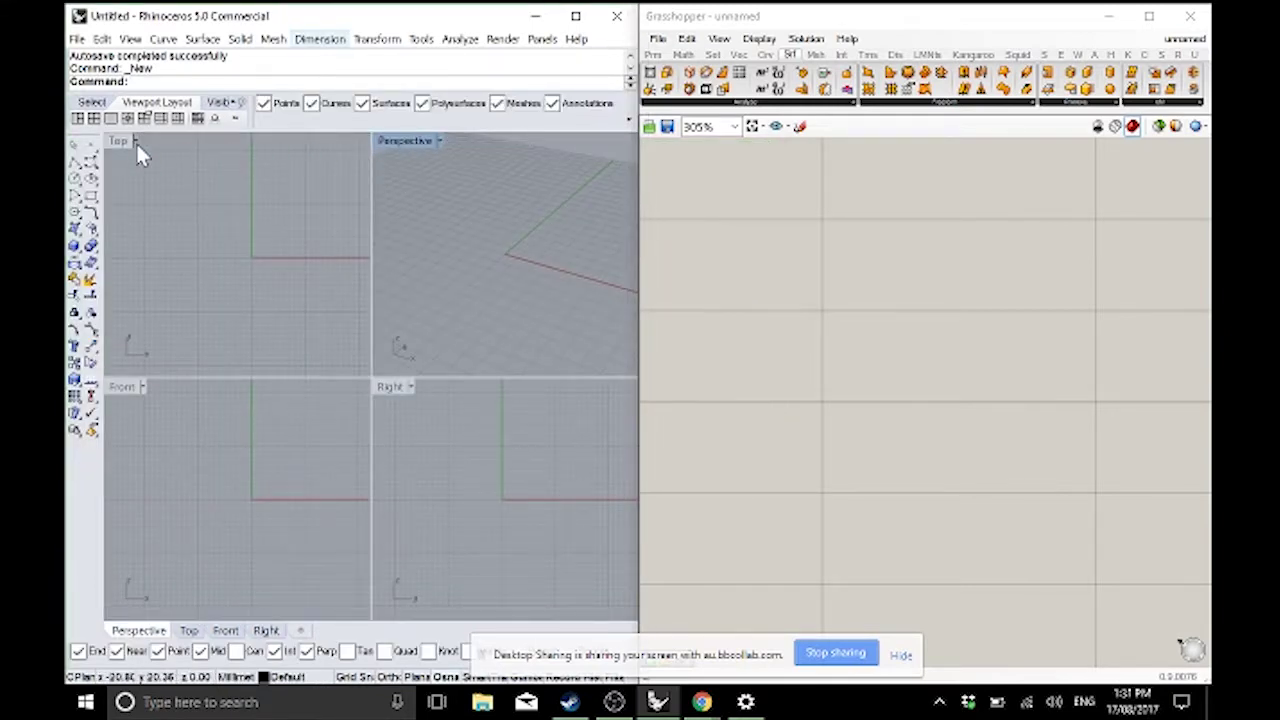
- Maximize and orbit the Perspective view, then bring Grasshopper forward on the Surface tab
{"action": "double_click", "coordinate": [408, 141]}
{"action": "right_click_drag", "start_coordinate": [340, 220], "coordinate": [339, 295]}
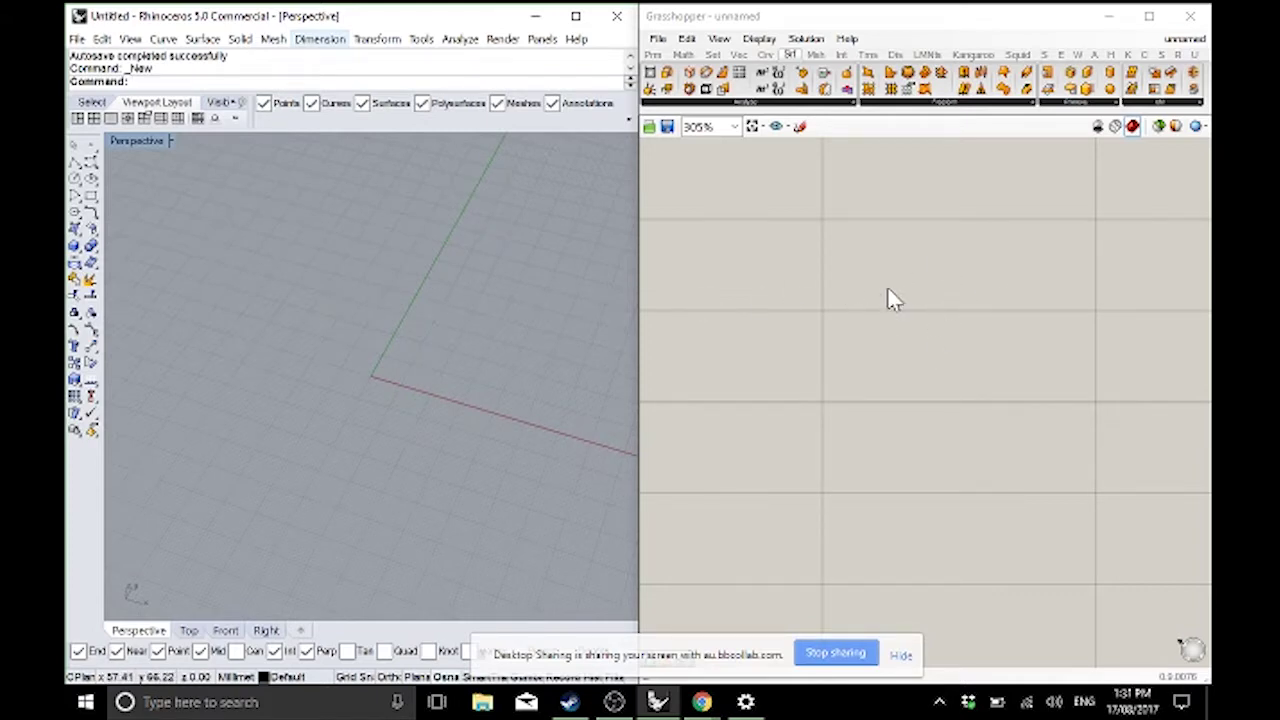
{"action": "left_click", "coordinate": [770, 55]}
{"action": "left_click", "coordinate": [791, 54]}
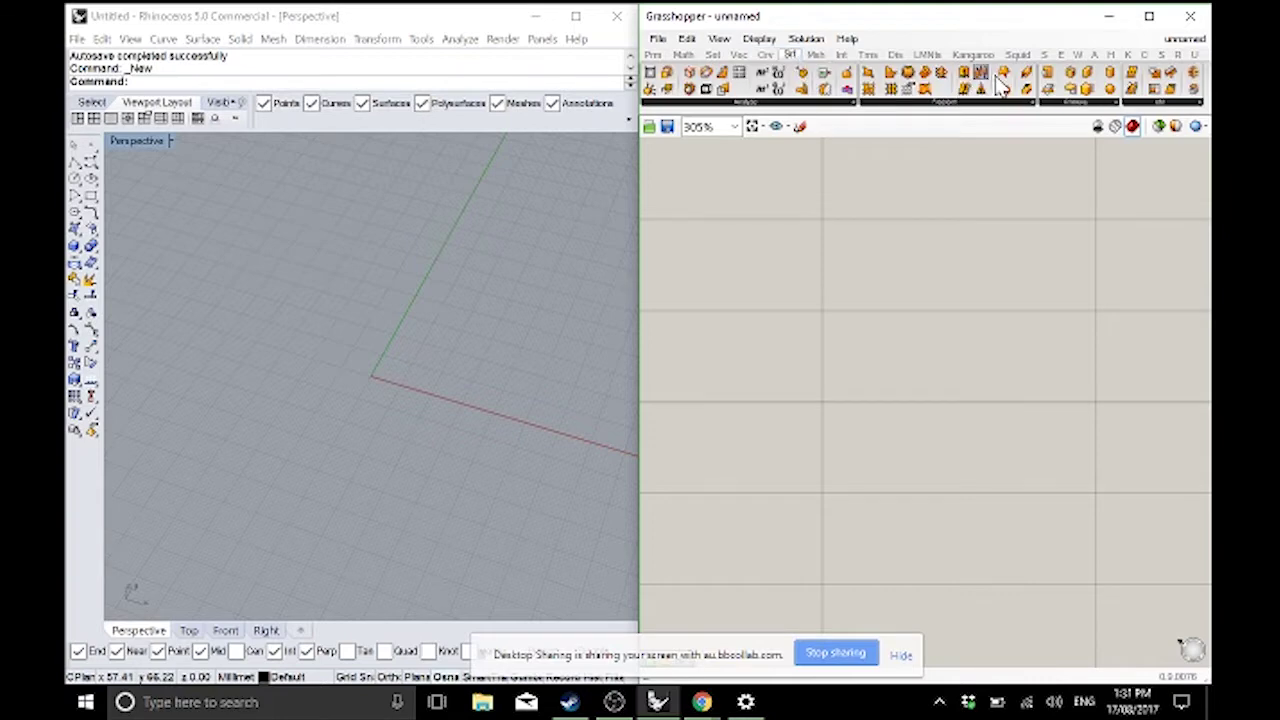
- Drag a Sphere component onto the canvas and zoom Rhino's Perspective view onto its preview at the origin
{"action": "left_click_drag", "start_coordinate": [1110, 89], "coordinate": [843, 305]}
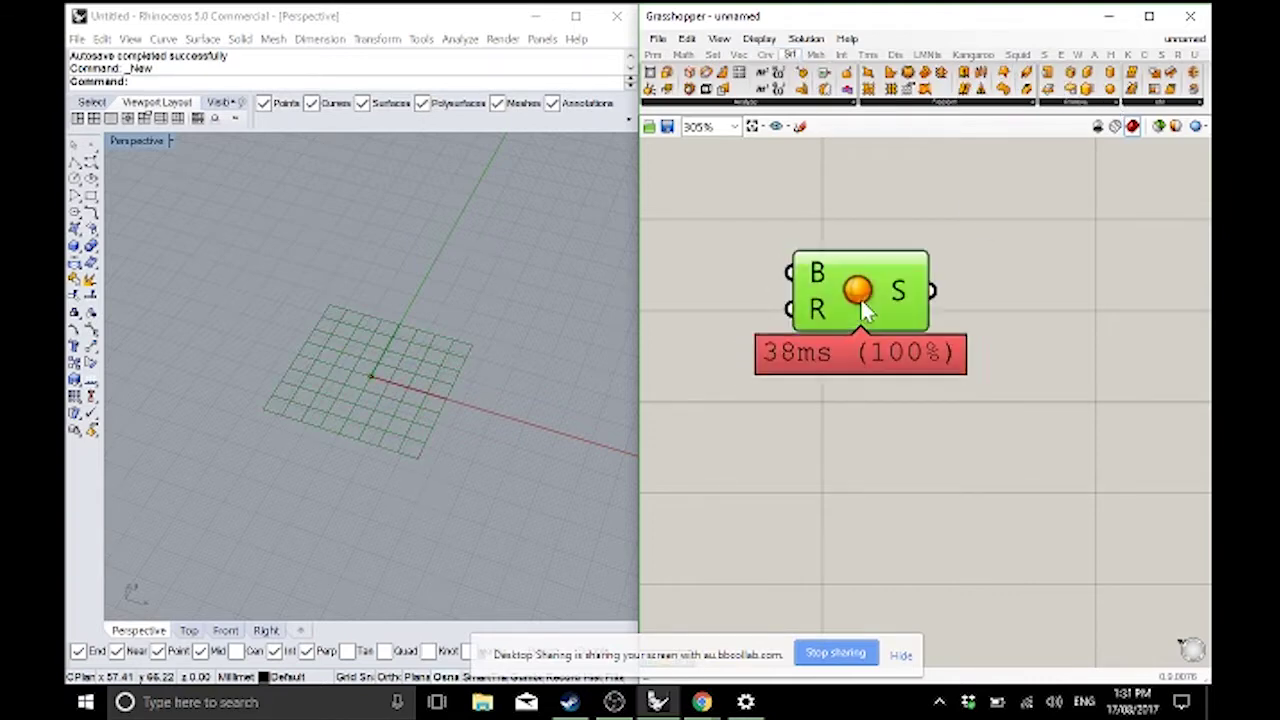
{"action": "scroll", "coordinate": [321, 430], "scroll_direction": "up", "scroll_amount": 5}
{"action": "right_click_drag", "start_coordinate": [437, 334], "coordinate": [478, 288]}
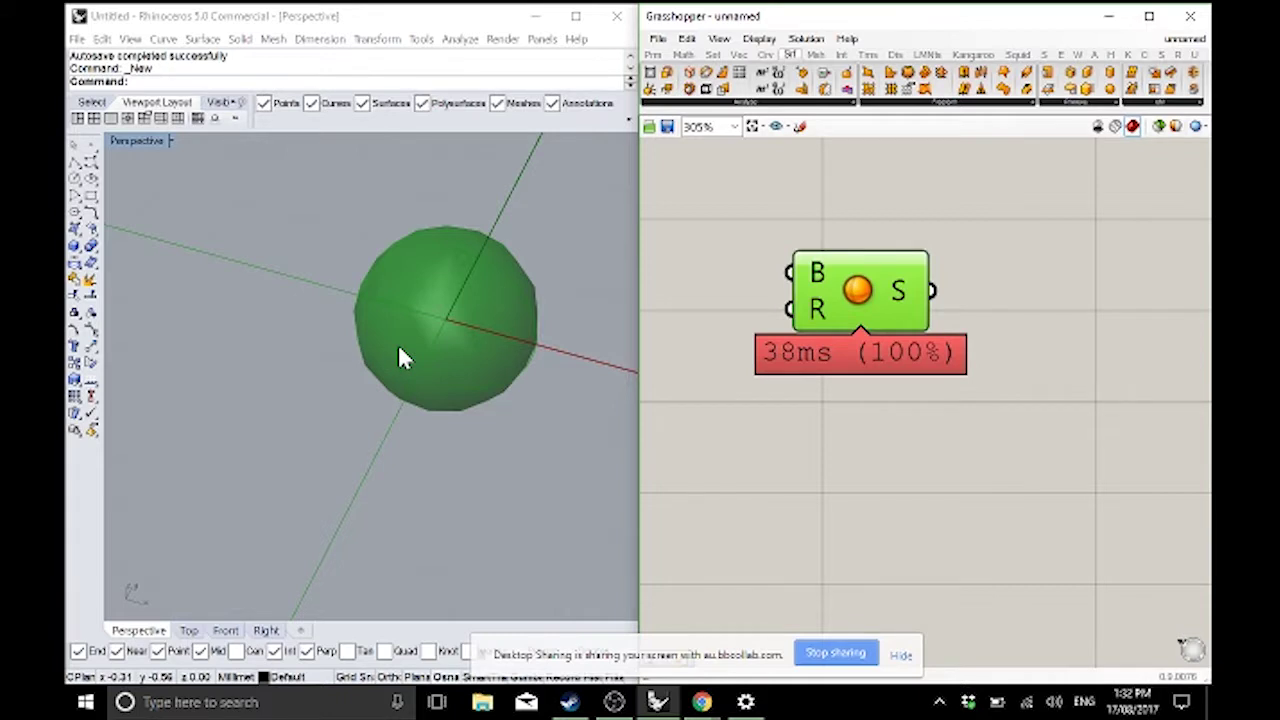
{"action": "left_click", "coordinate": [785, 192]}
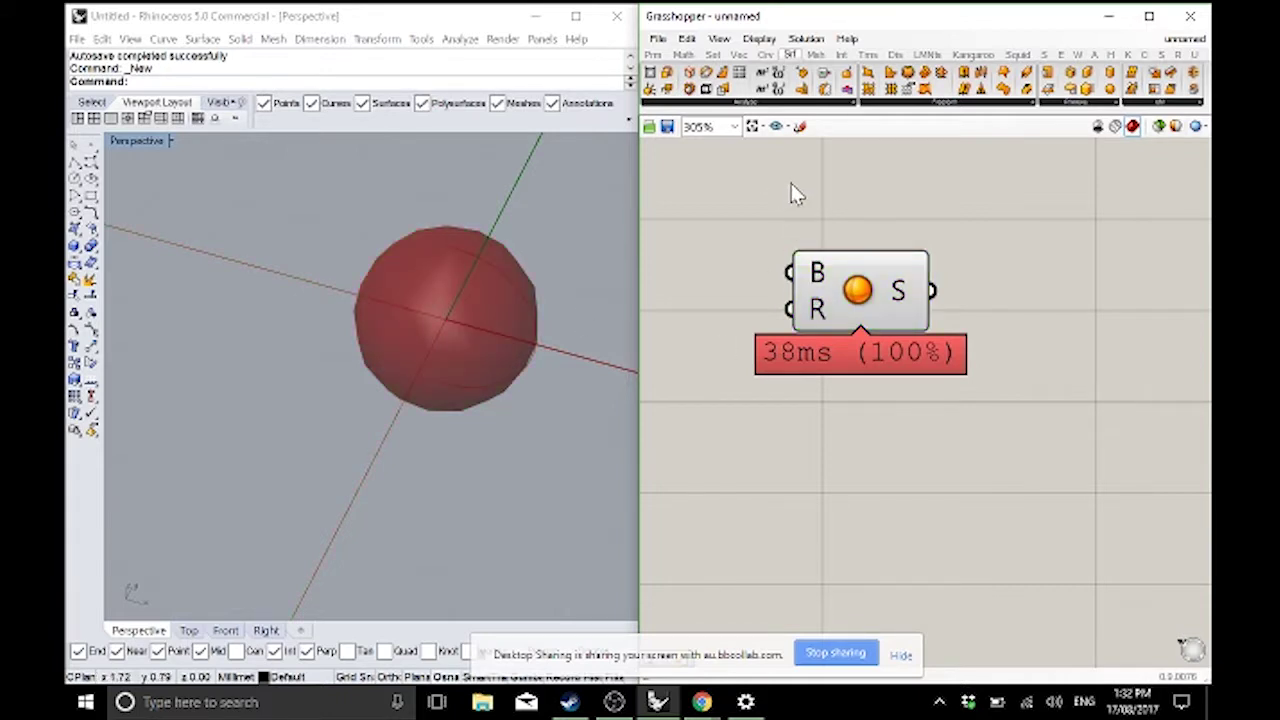
{"action": "left_click", "coordinate": [363, 223]}
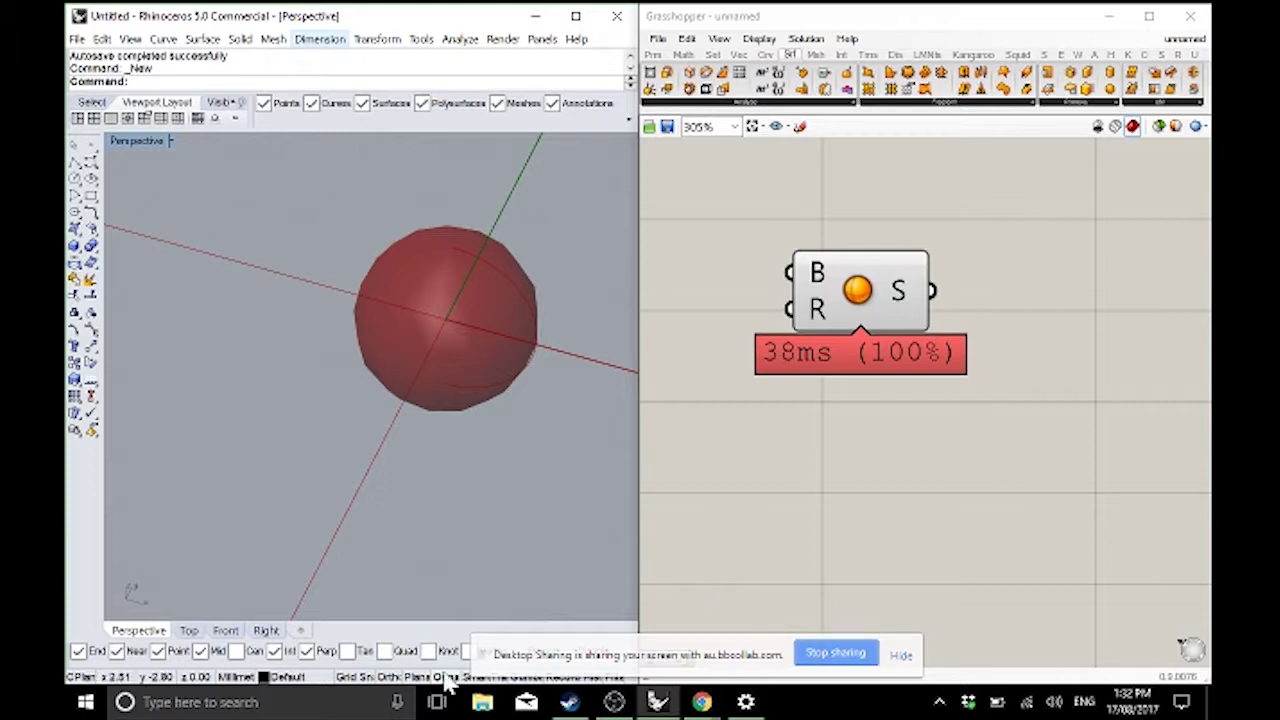
- Place four separate points around the sphere in Rhino's Perspective view
{"action": "left_click", "coordinate": [74, 145]}
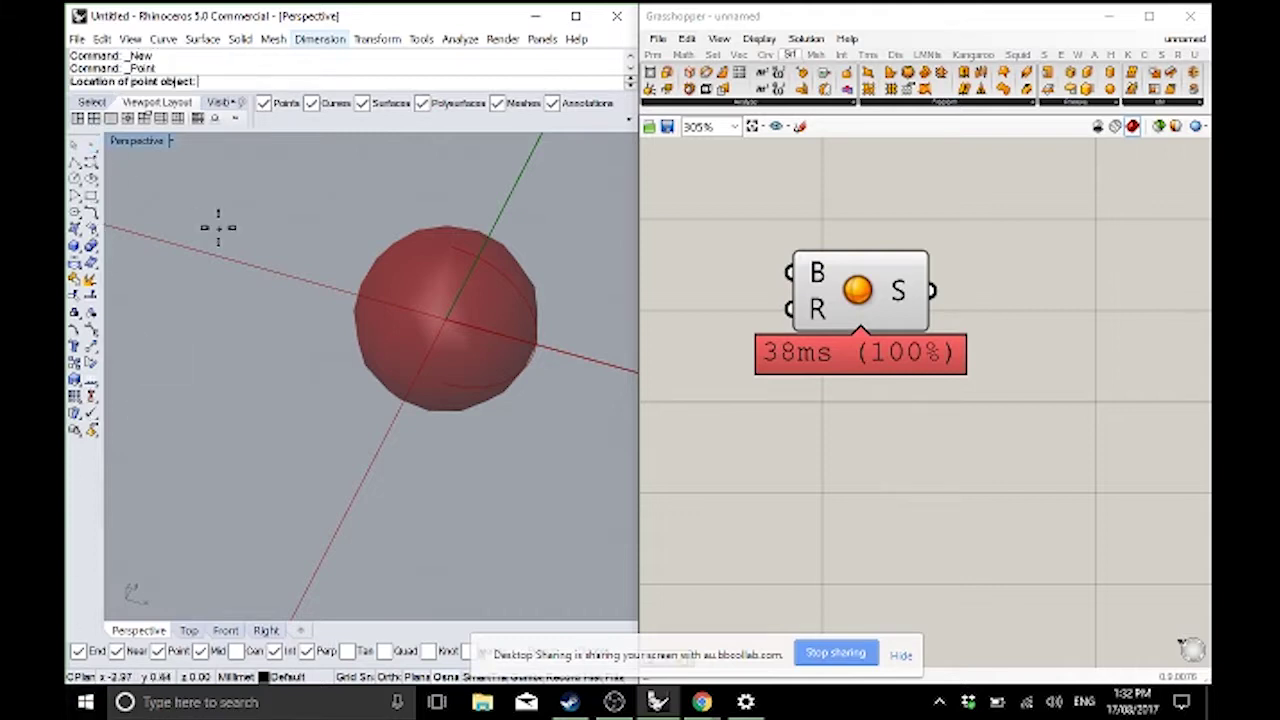
{"action": "left_click", "coordinate": [221, 212]}
{"action": "key", "text": "Return"}
{"action": "left_click", "coordinate": [191, 304]}
{"action": "key", "text": "Return"}
{"action": "left_click", "coordinate": [267, 409]}
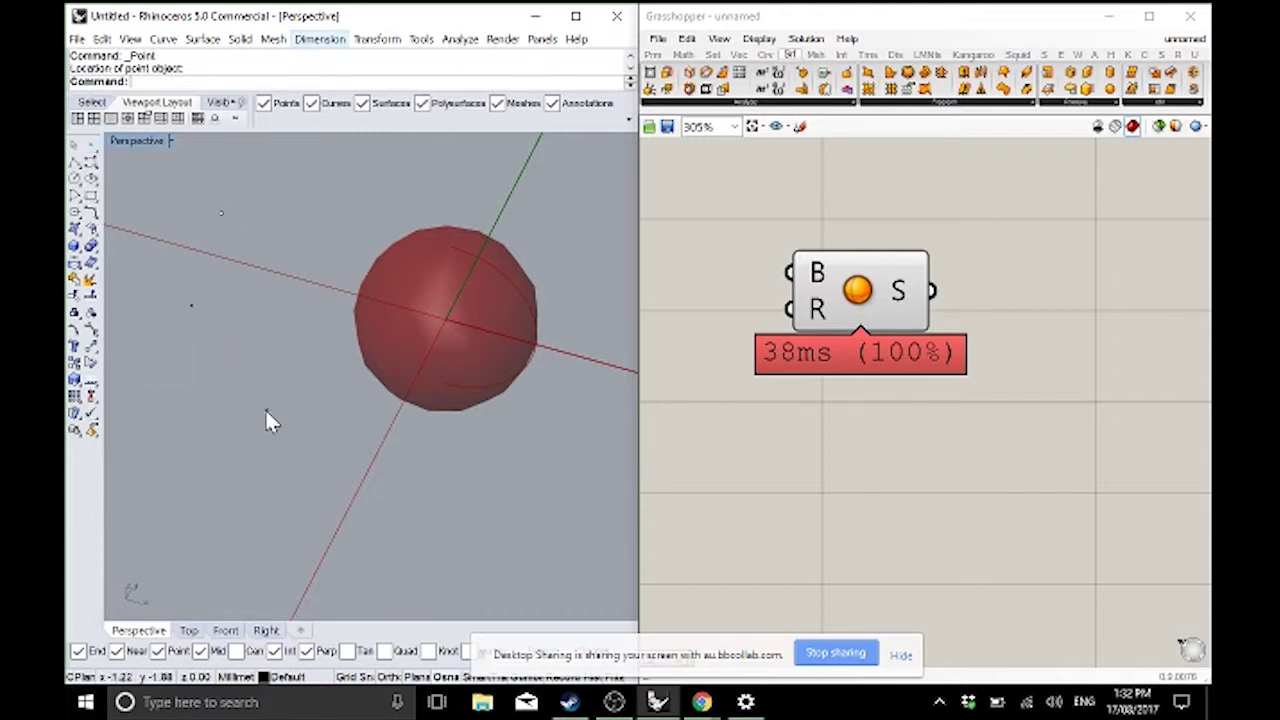
{"action": "key", "text": "Return"}
{"action": "left_click", "coordinate": [381, 458]}
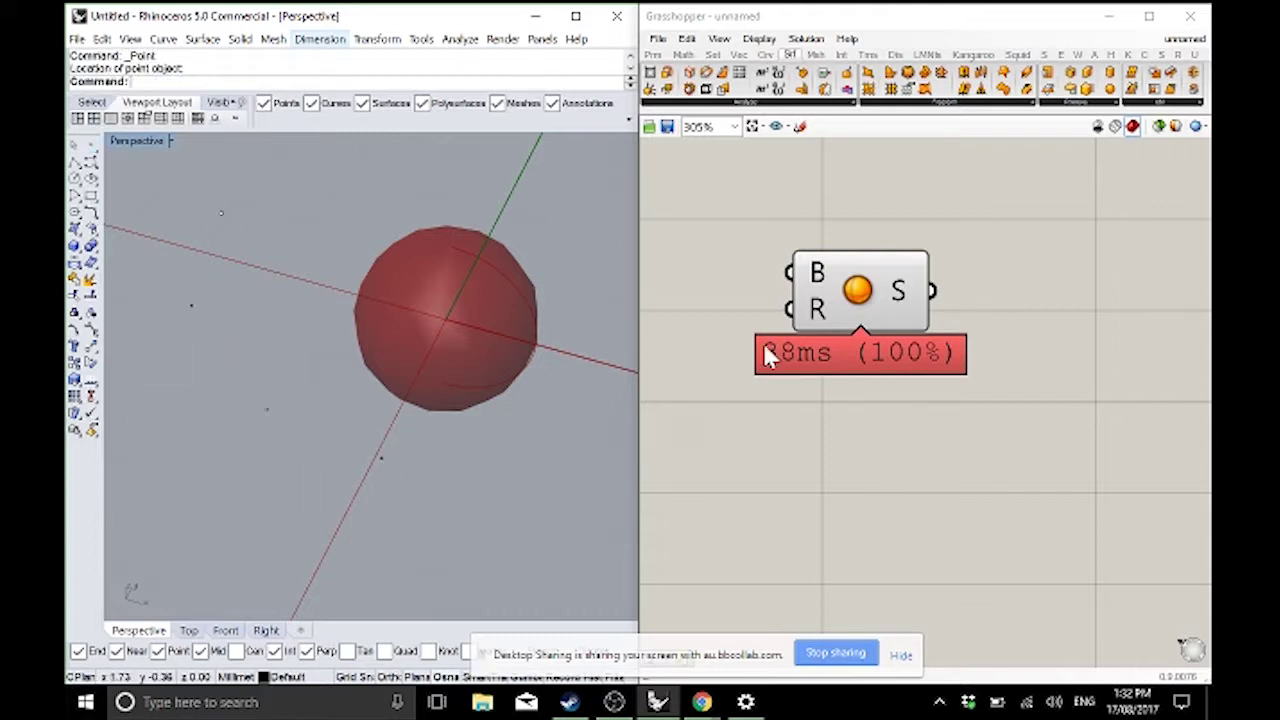
- Delete the Sphere component from the Grasshopper canvas
{"action": "left_click", "coordinate": [894, 289]}
{"action": "key", "text": "Delete"}
{"action": "right_click_drag", "start_coordinate": [674, 343], "coordinate": [1083, 364]}
{"action": "scroll", "coordinate": [1084, 364], "scroll_direction": "down", "scroll_amount": 4}
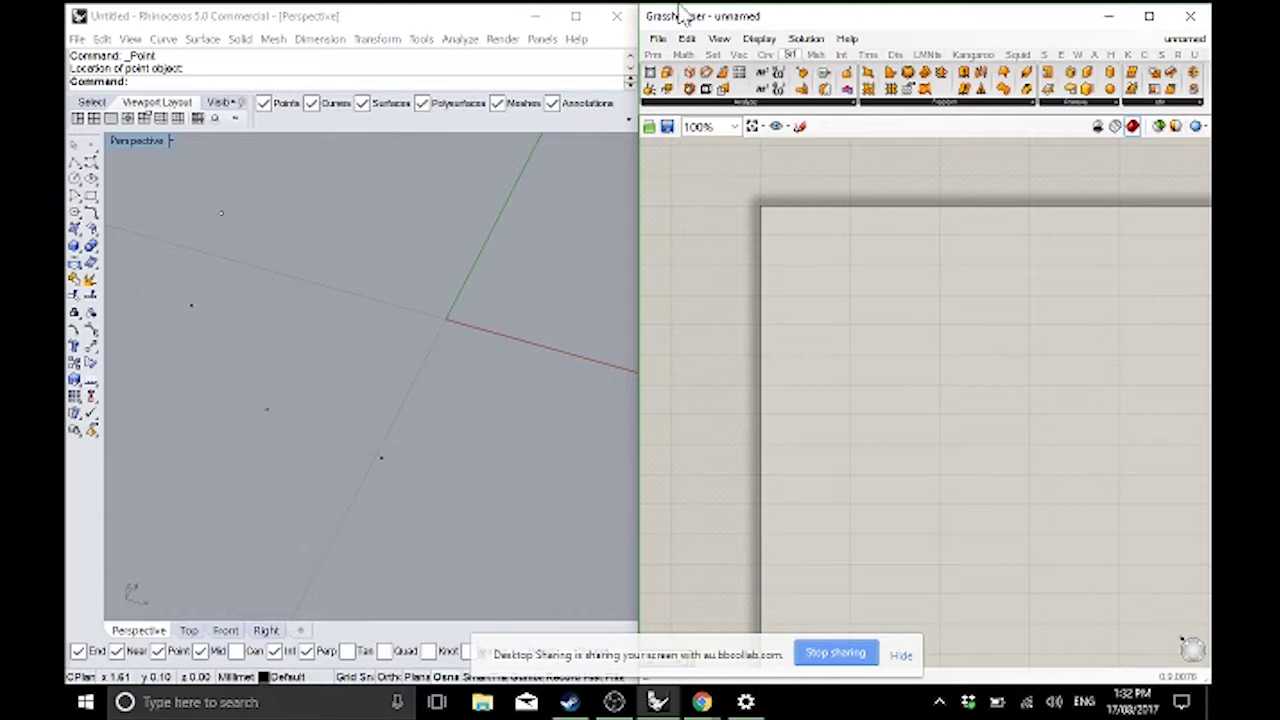
- Drop a Point parameter from the Params tab onto the canvas and open its context menu
{"action": "left_click", "coordinate": [652, 54]}
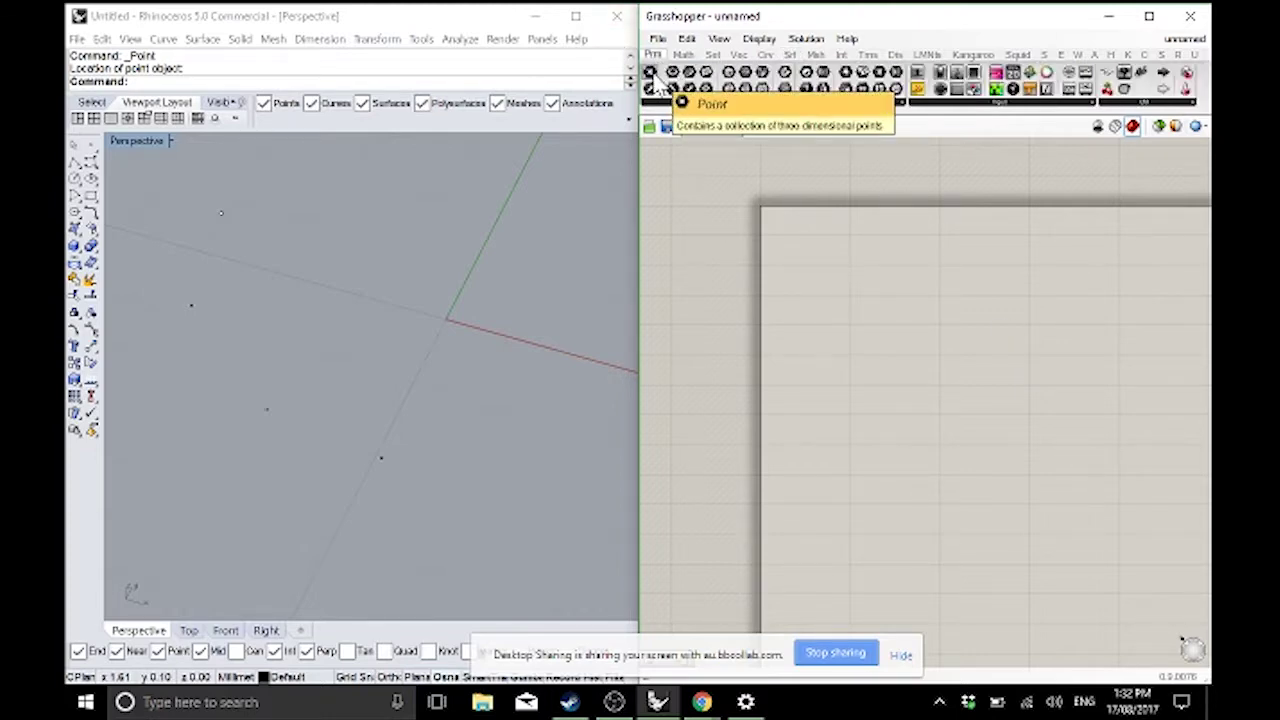
{"action": "left_click_drag", "start_coordinate": [656, 78], "coordinate": [855, 333]}
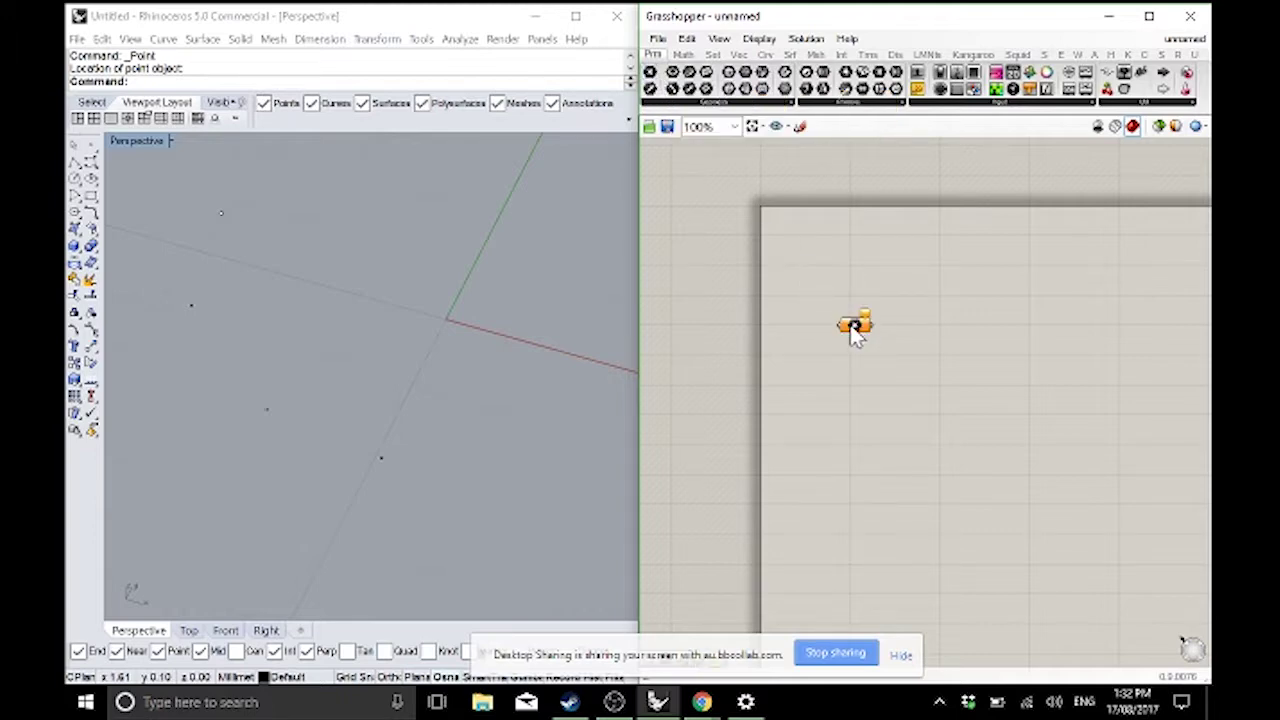
{"action": "scroll", "coordinate": [853, 333], "scroll_direction": "up", "scroll_amount": 4}
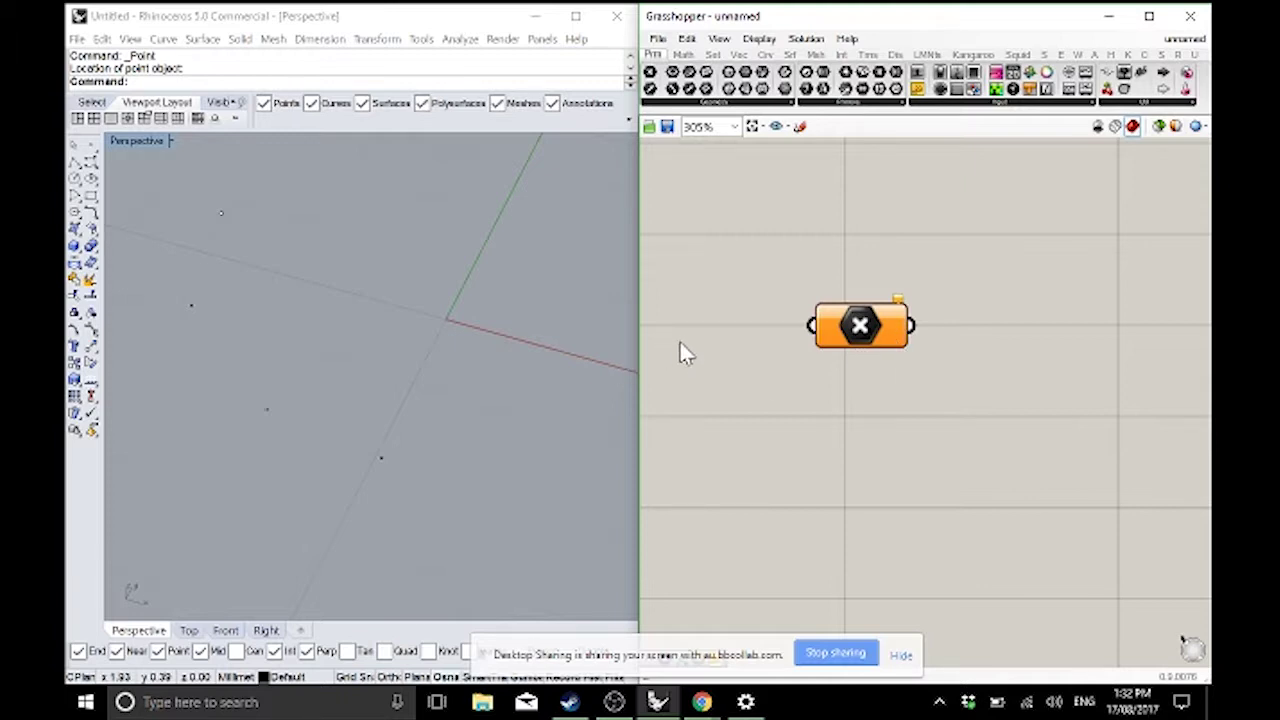
{"action": "right_click", "coordinate": [848, 332]}
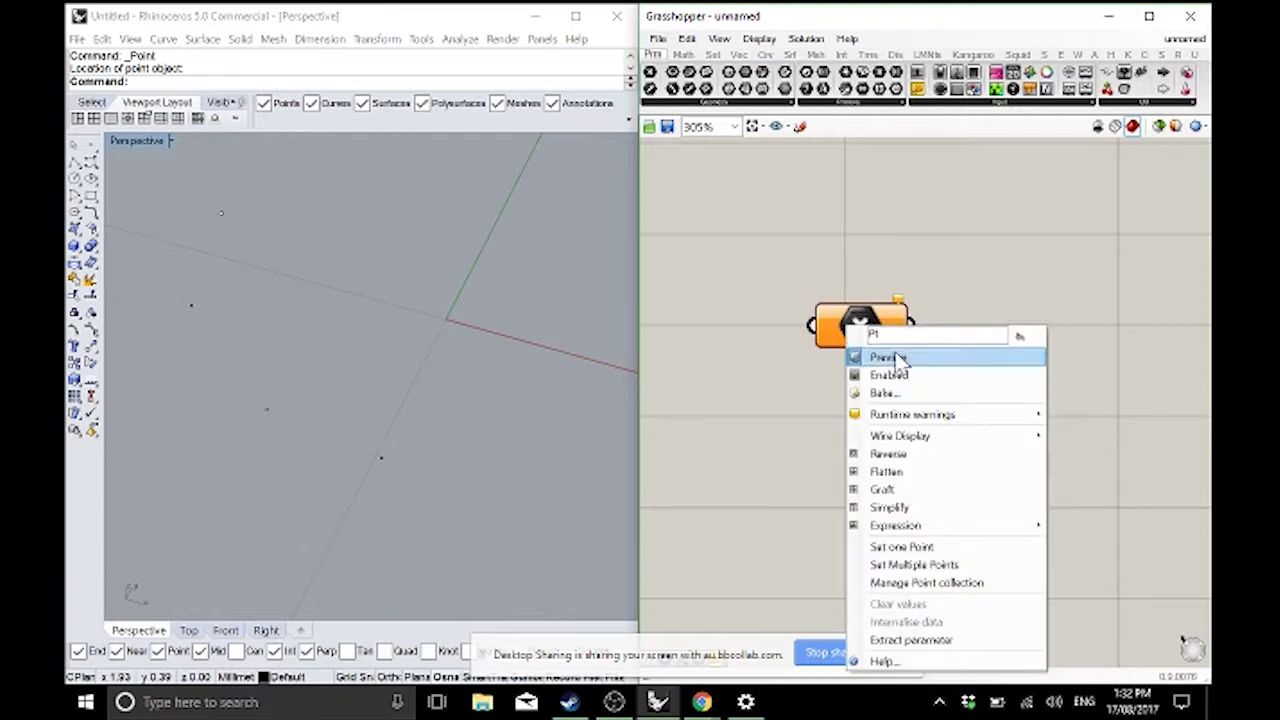
- Use Set Multiple Points to window-select the four Rhino points into the Point parameter
{"action": "left_click", "coordinate": [917, 565]}
{"action": "scroll", "coordinate": [435, 390], "scroll_direction": "down", "scroll_amount": 5}
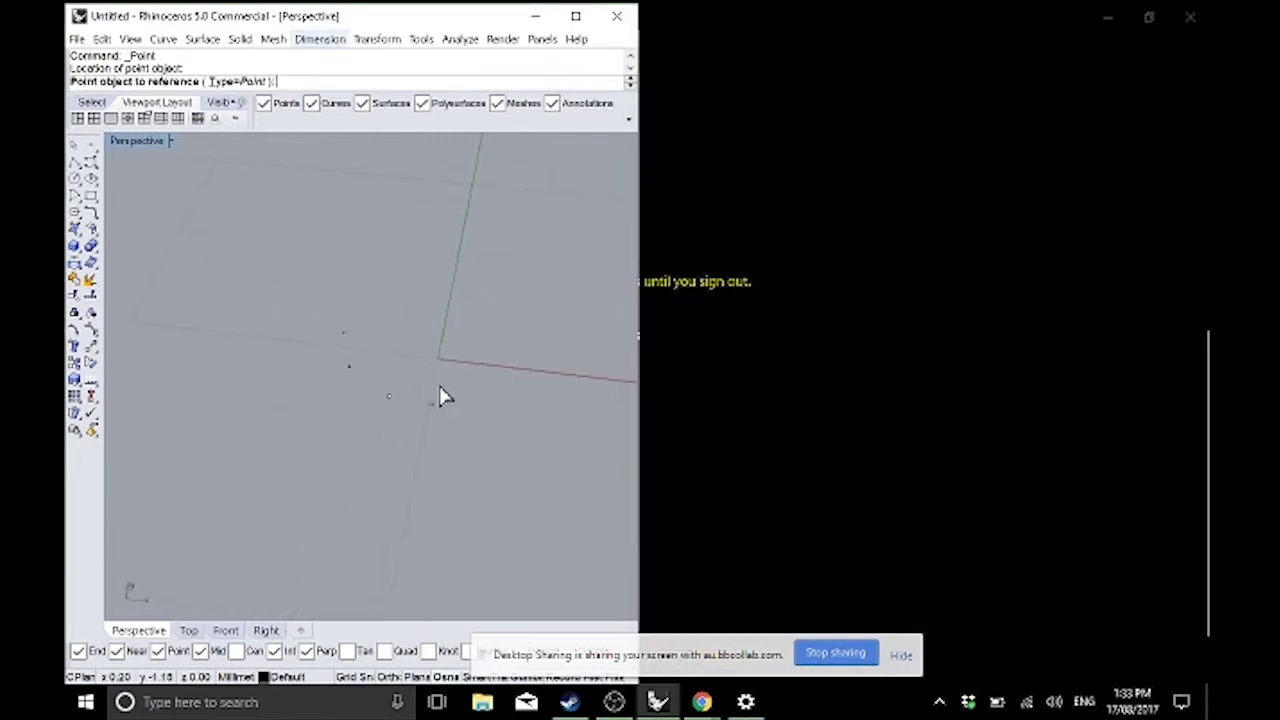
{"action": "left_click_drag", "start_coordinate": [378, 362], "coordinate": [256, 258]}
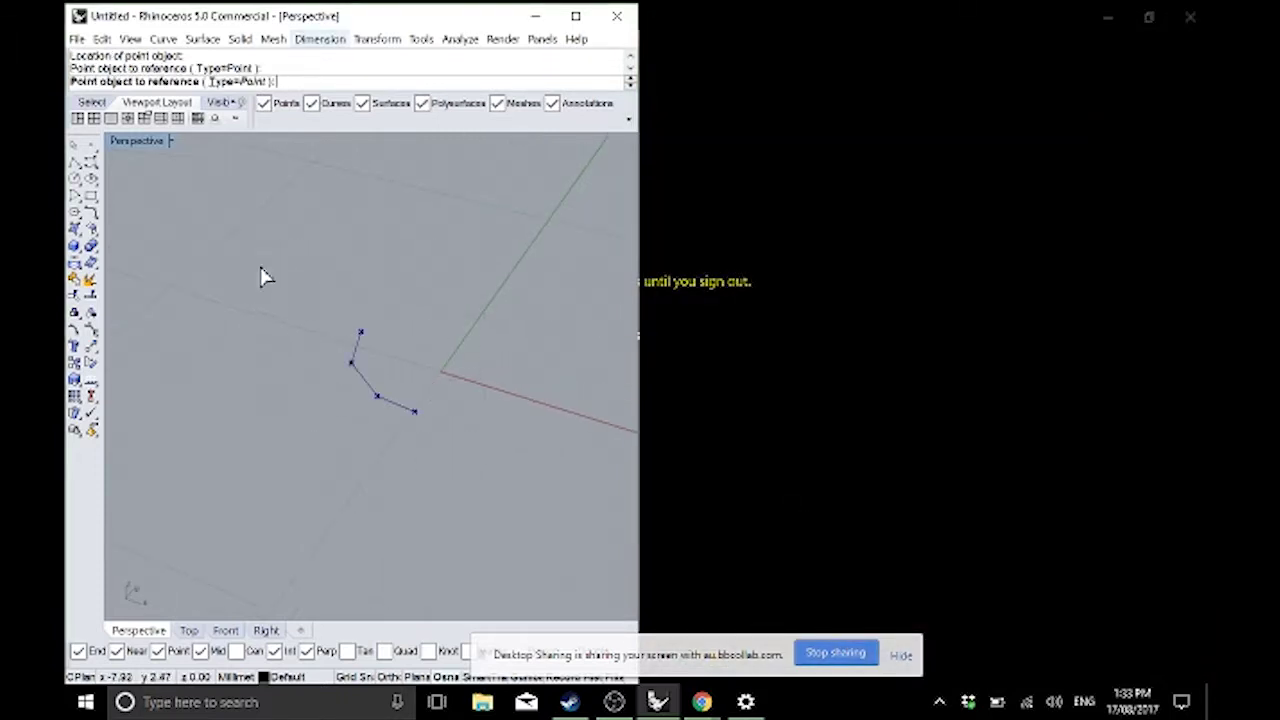
{"action": "key", "text": "Return"}
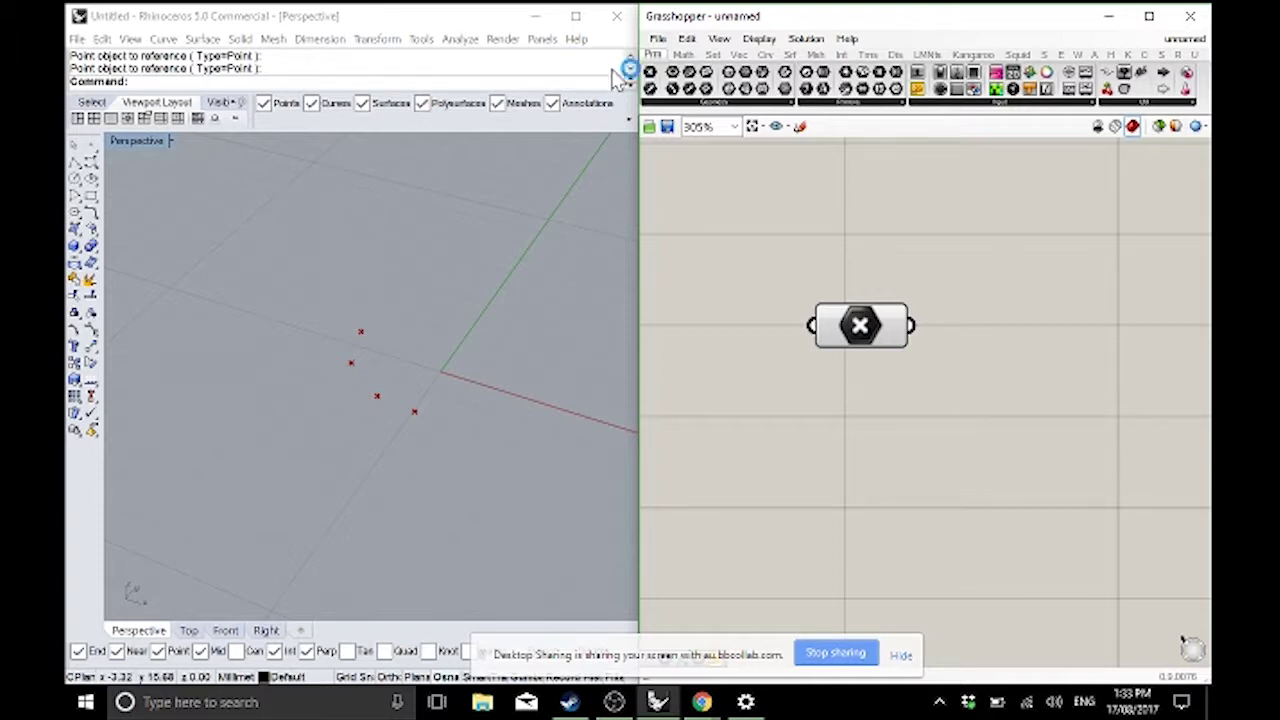
- Add a Move component taking the points as geometry and a Unit Z vector as translation
{"action": "left_click", "coordinate": [869, 54]}
{"action": "left_click_drag", "start_coordinate": [832, 100], "coordinate": [1045, 380]}
{"action": "left_click_drag", "start_coordinate": [911, 325], "coordinate": [970, 358]}
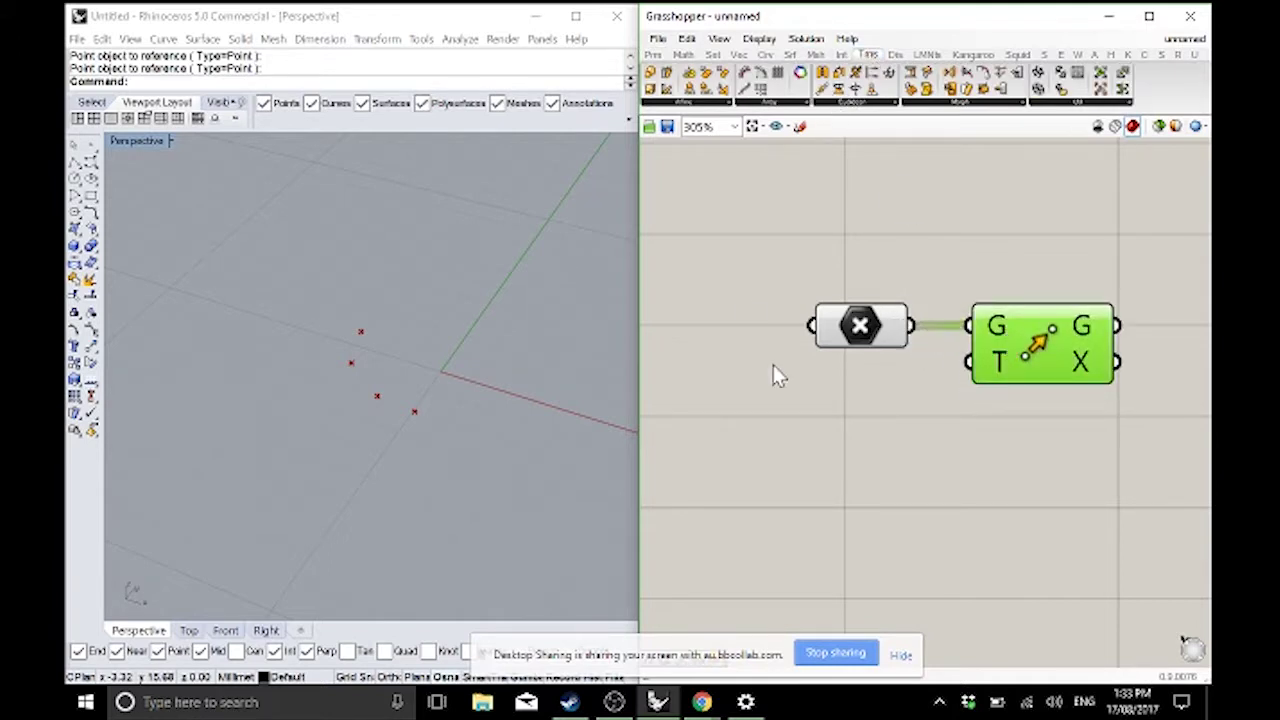
{"action": "left_click", "coordinate": [738, 54]}
{"action": "left_click_drag", "start_coordinate": [1160, 88], "coordinate": [970, 362]}
{"action": "left_click", "coordinate": [903, 405]}
- Tidy the Point and Move components and pick one referenced point in Rhino
{"action": "right_click_drag", "start_coordinate": [303, 432], "coordinate": [411, 383]}
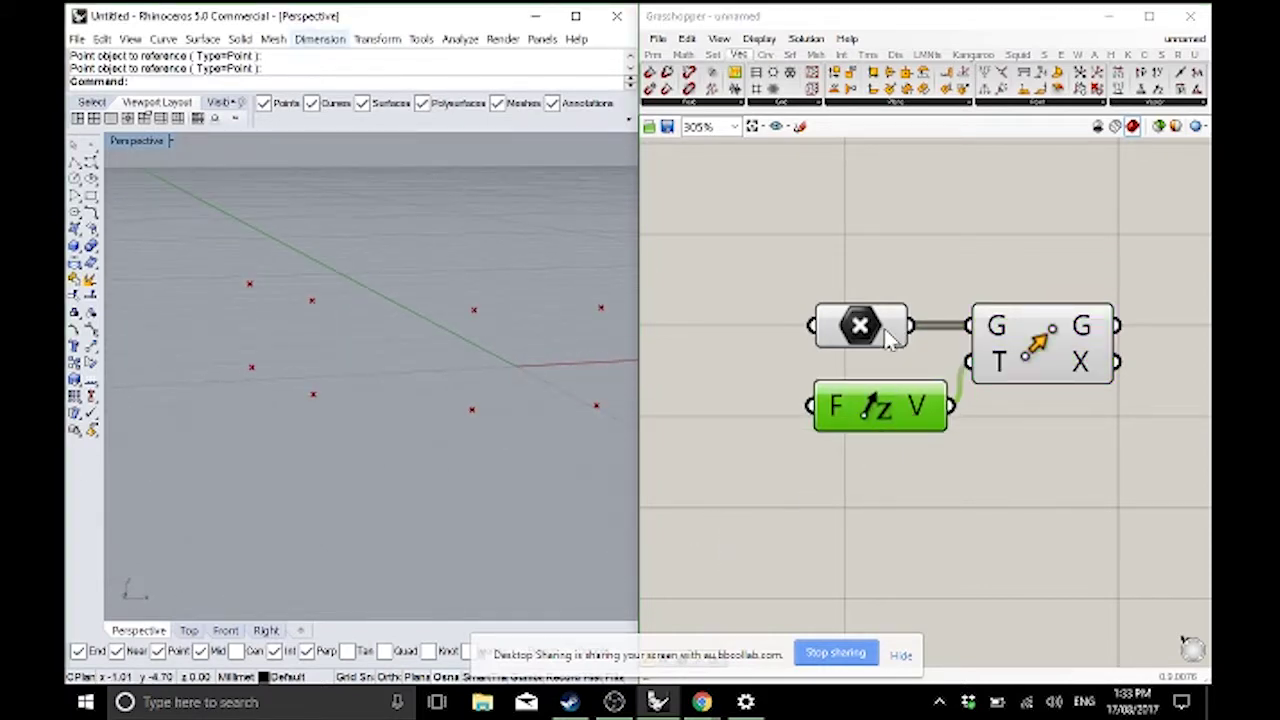
{"action": "left_click_drag", "start_coordinate": [883, 346], "coordinate": [873, 338]}
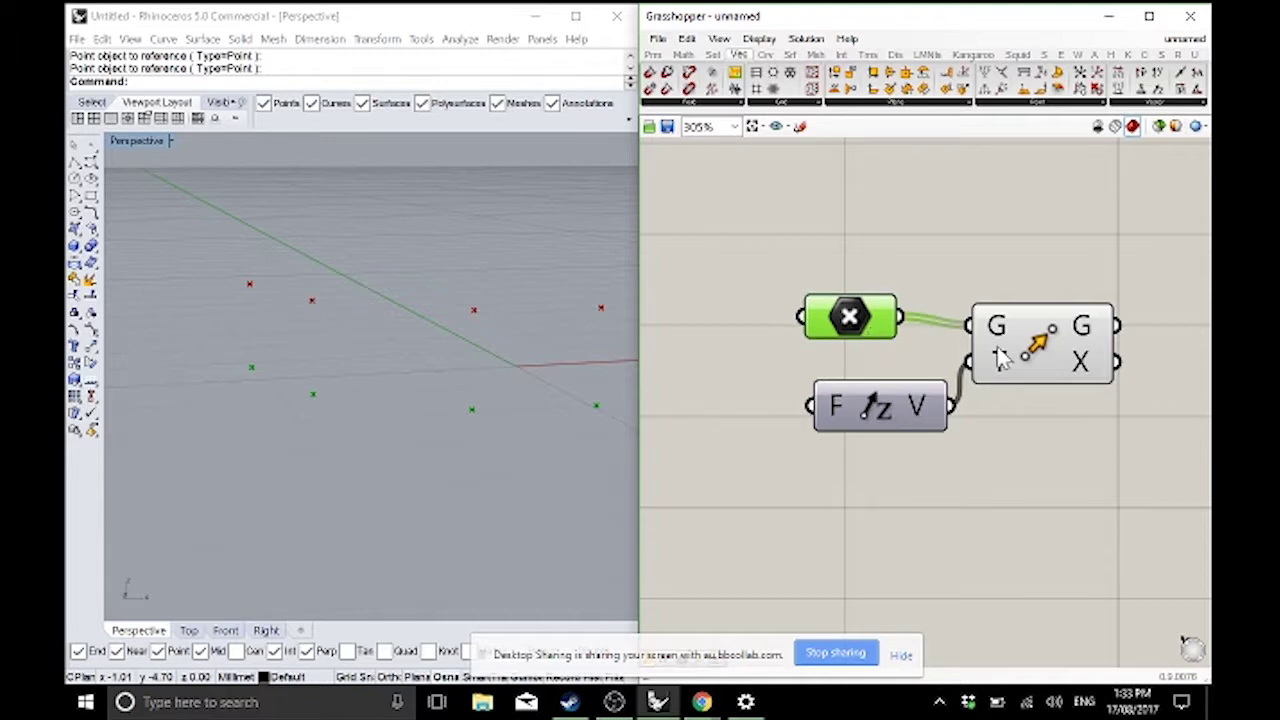
{"action": "left_click_drag", "start_coordinate": [1000, 356], "coordinate": [1018, 355]}
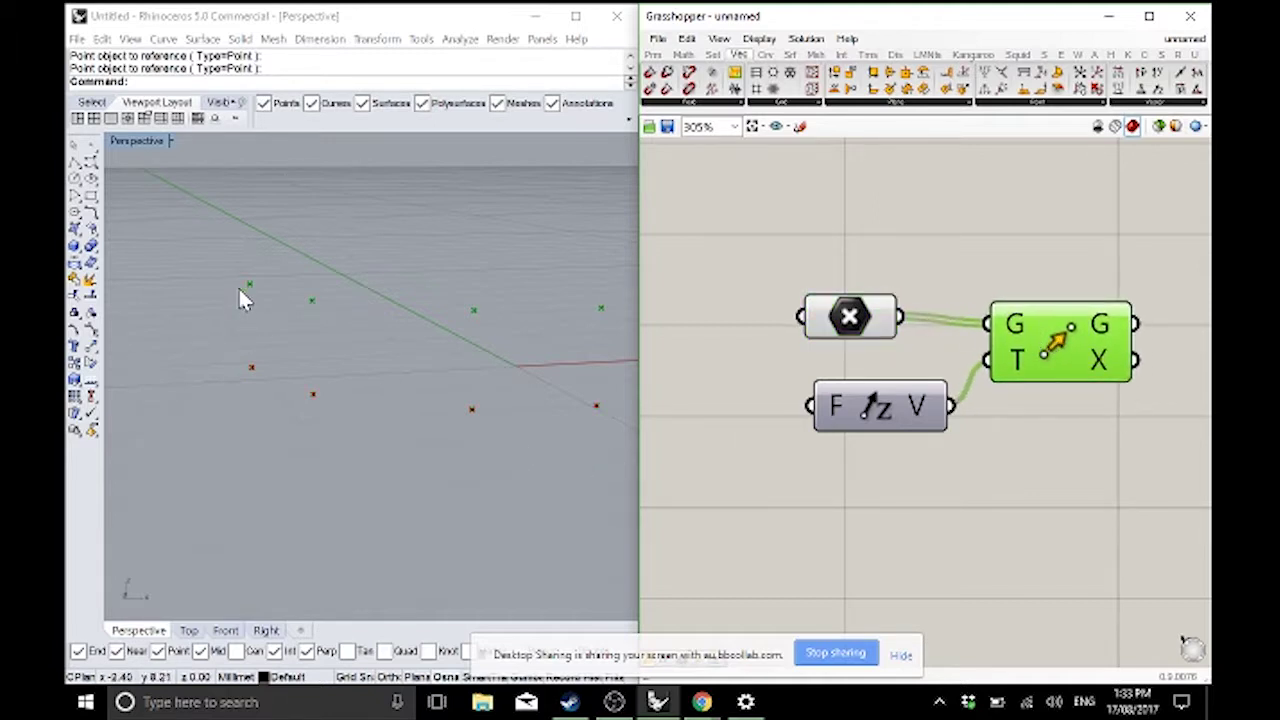
{"action": "left_click", "coordinate": [377, 337]}
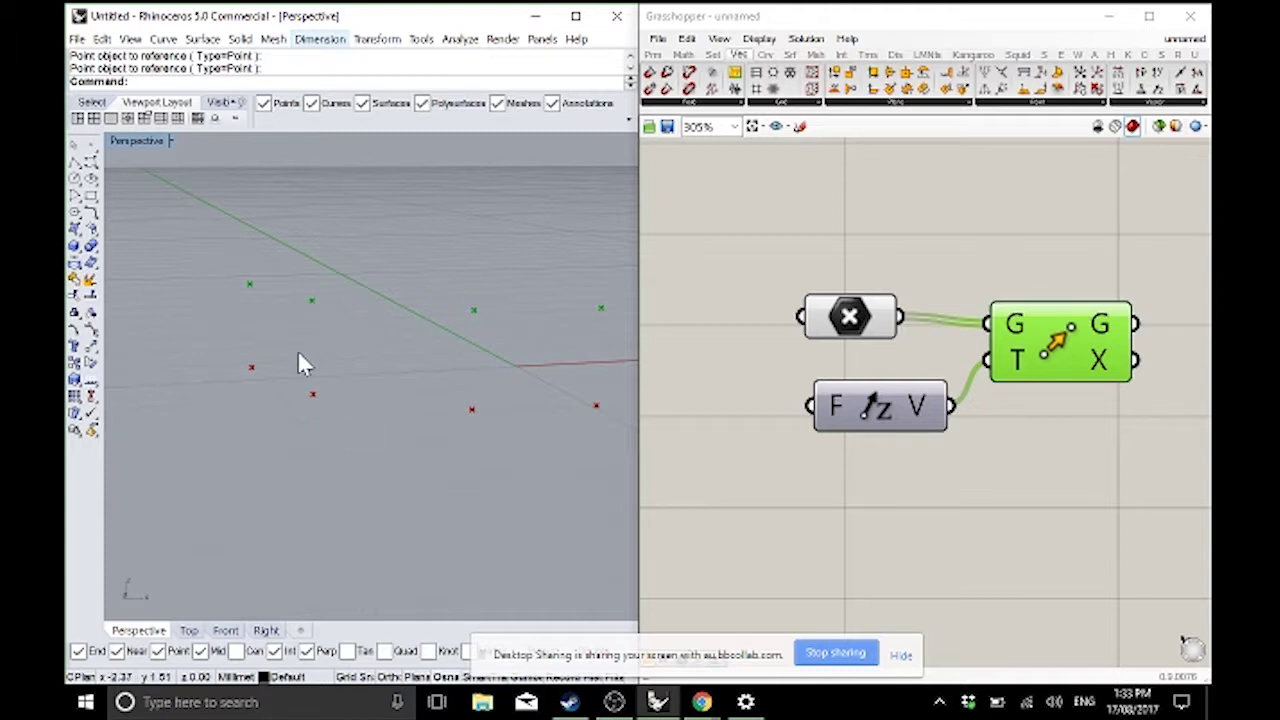
{"action": "left_click", "coordinate": [312, 394]}
- Drag one referenced point to a new spot and turn off the Point parameter's preview
{"action": "left_click_drag", "start_coordinate": [314, 396], "coordinate": [355, 352]}
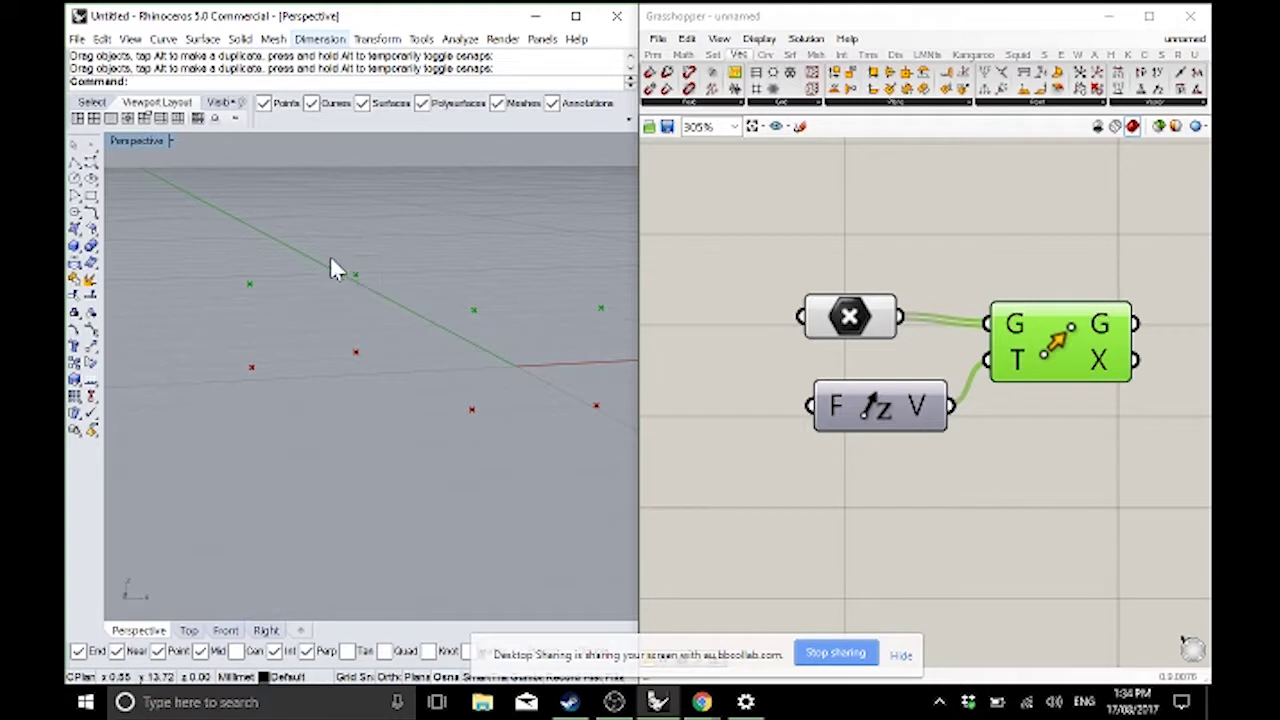
{"action": "left_click", "coordinate": [843, 316]}
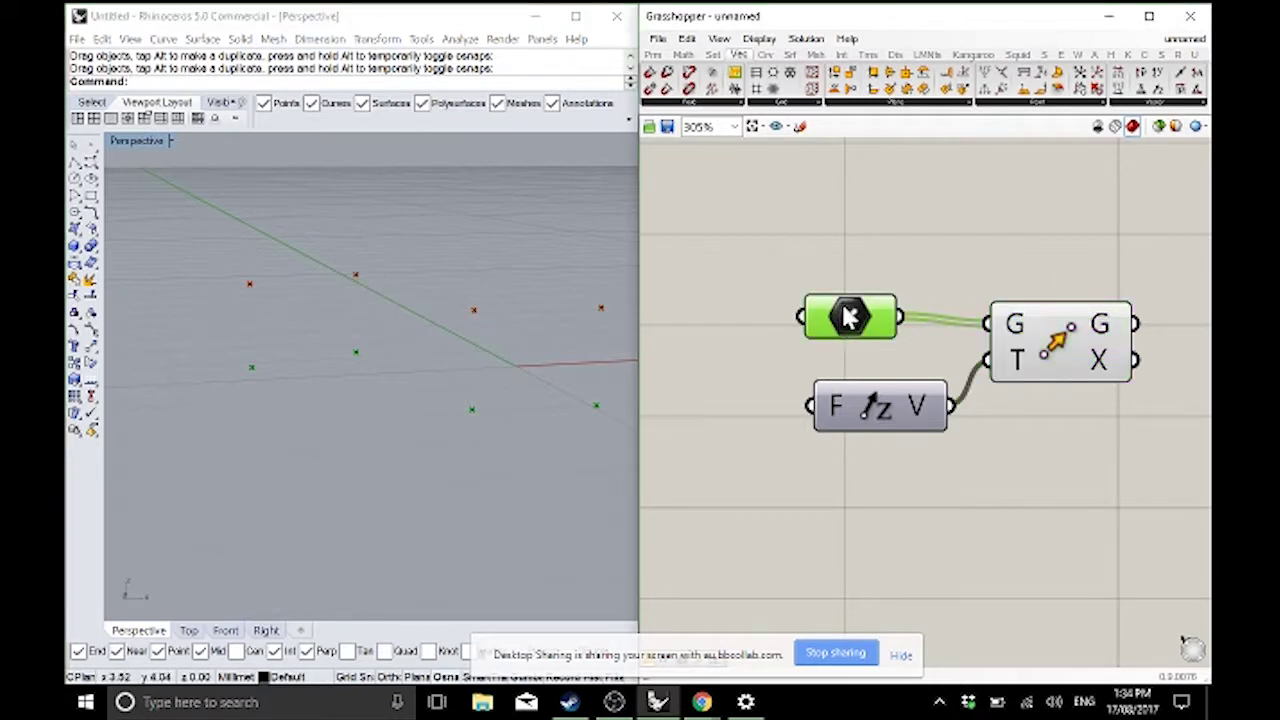
{"action": "middle_click", "coordinate": [845, 312]}
{"action": "left_click", "coordinate": [893, 277]}
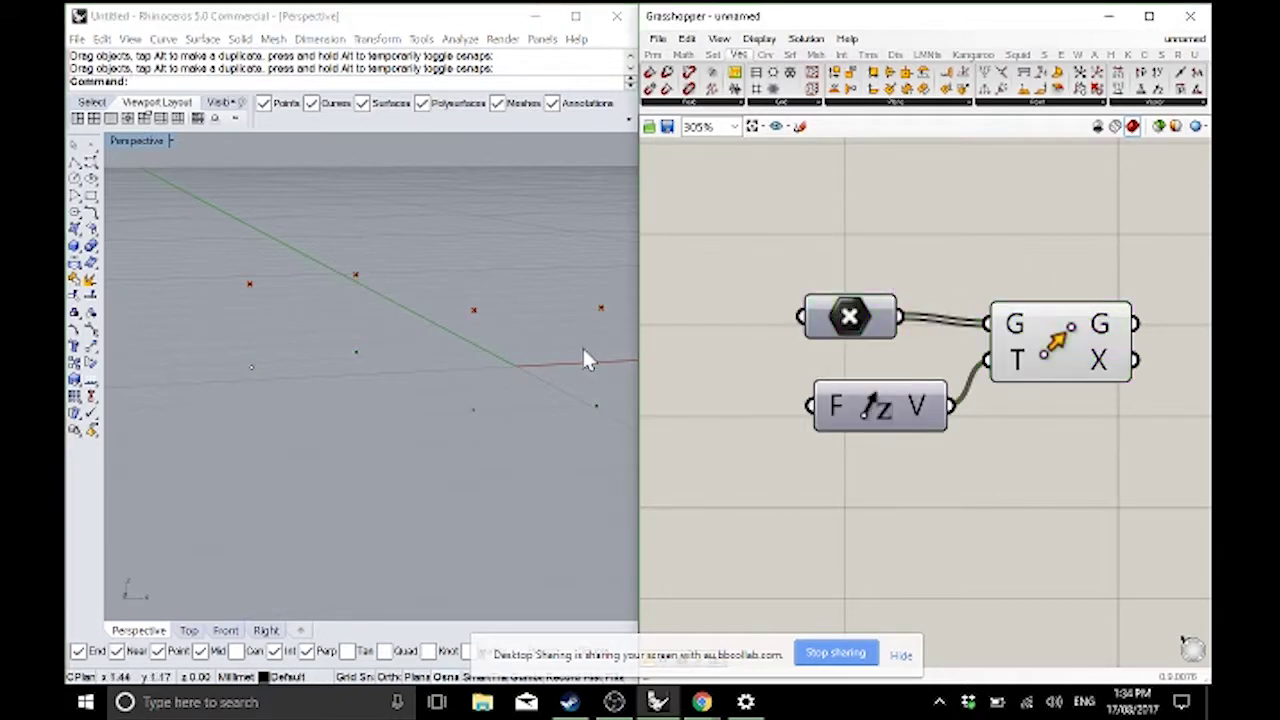
{"action": "left_click", "coordinate": [355, 351]}
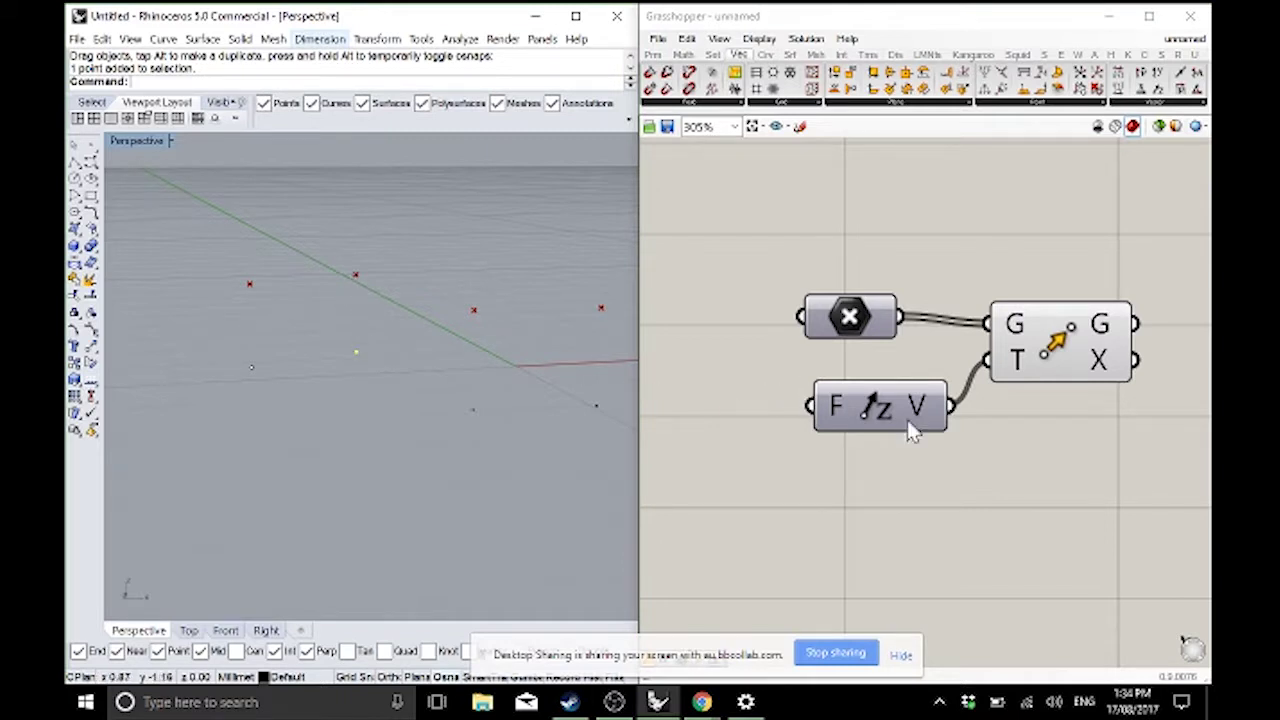
{"action": "left_click_drag", "start_coordinate": [1052, 342], "coordinate": [1034, 335]}
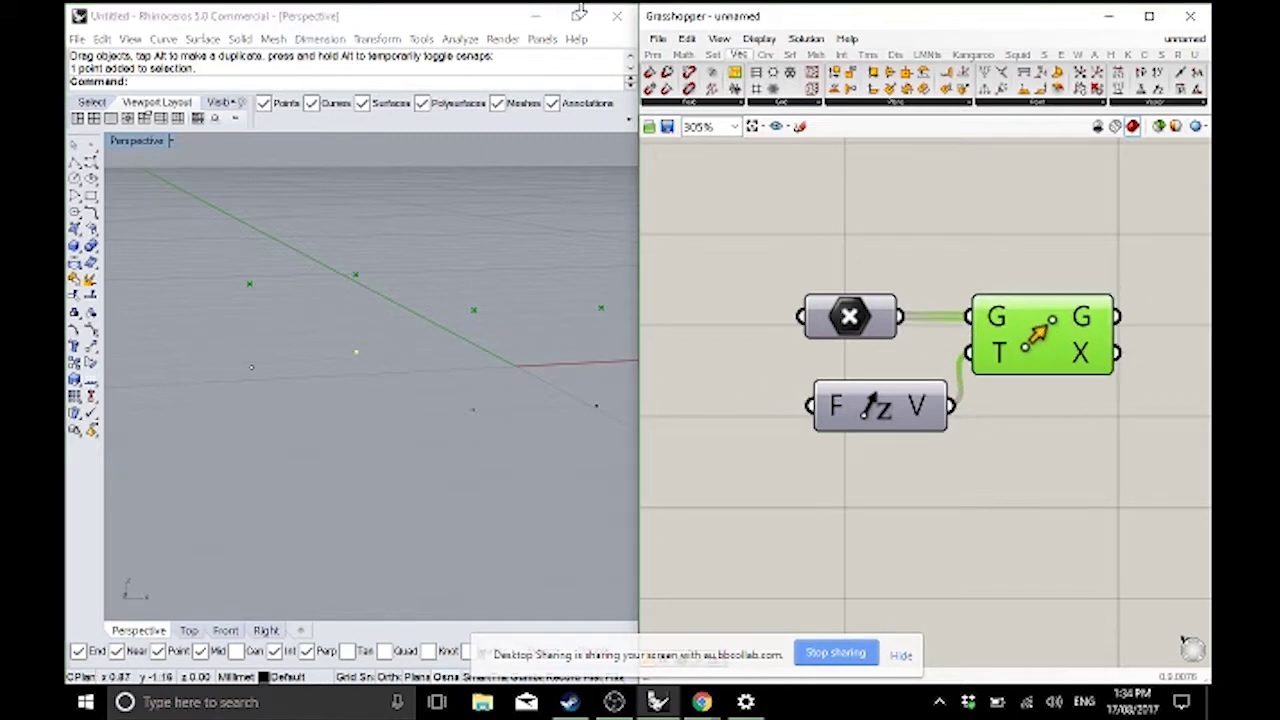
- Add the Bifocals component from Params > Util to label Point, Move and Unit Z
{"action": "left_click", "coordinate": [653, 54]}
{"action": "left_click_drag", "start_coordinate": [1110, 88], "coordinate": [776, 178]}
{"action": "scroll", "coordinate": [920, 470], "scroll_direction": "down", "scroll_amount": 1}
- Rearrange the Unit Z and Move components, then close the Grasshopper editor
{"action": "left_click_drag", "start_coordinate": [920, 470], "coordinate": [887, 517]}
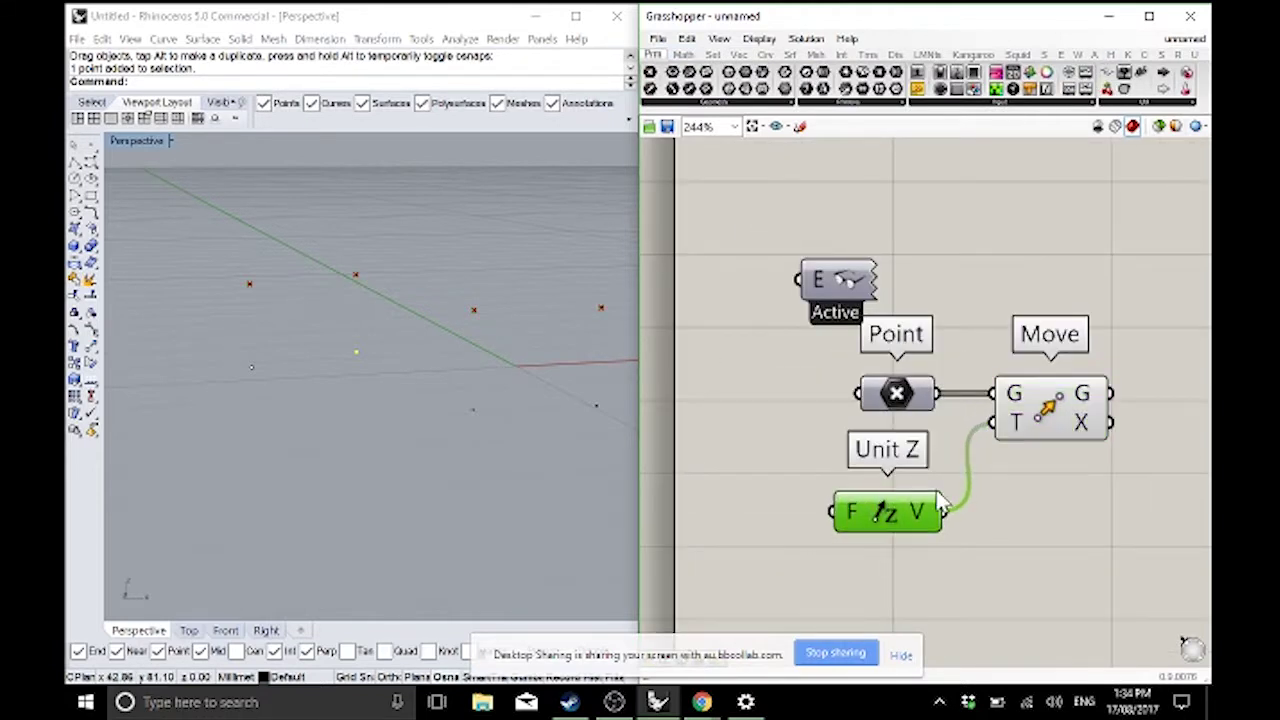
{"action": "left_click_drag", "start_coordinate": [1040, 420], "coordinate": [1058, 420]}
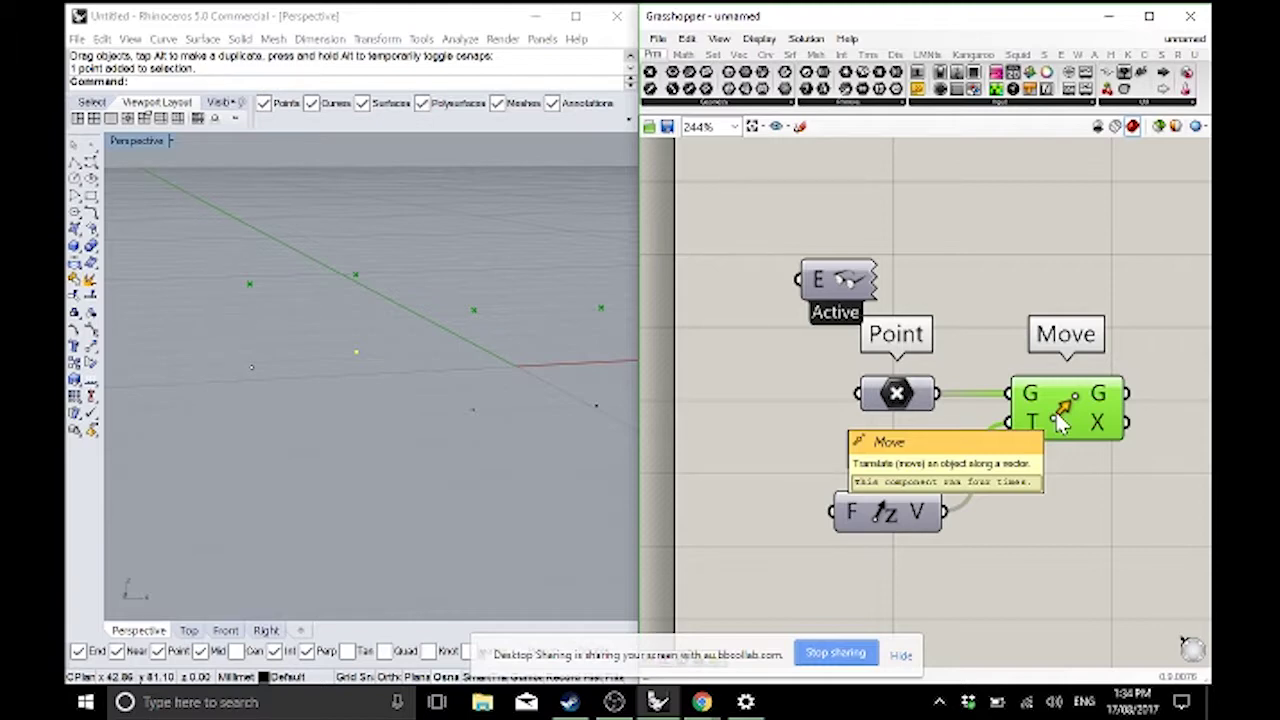
{"action": "left_click", "coordinate": [983, 317]}
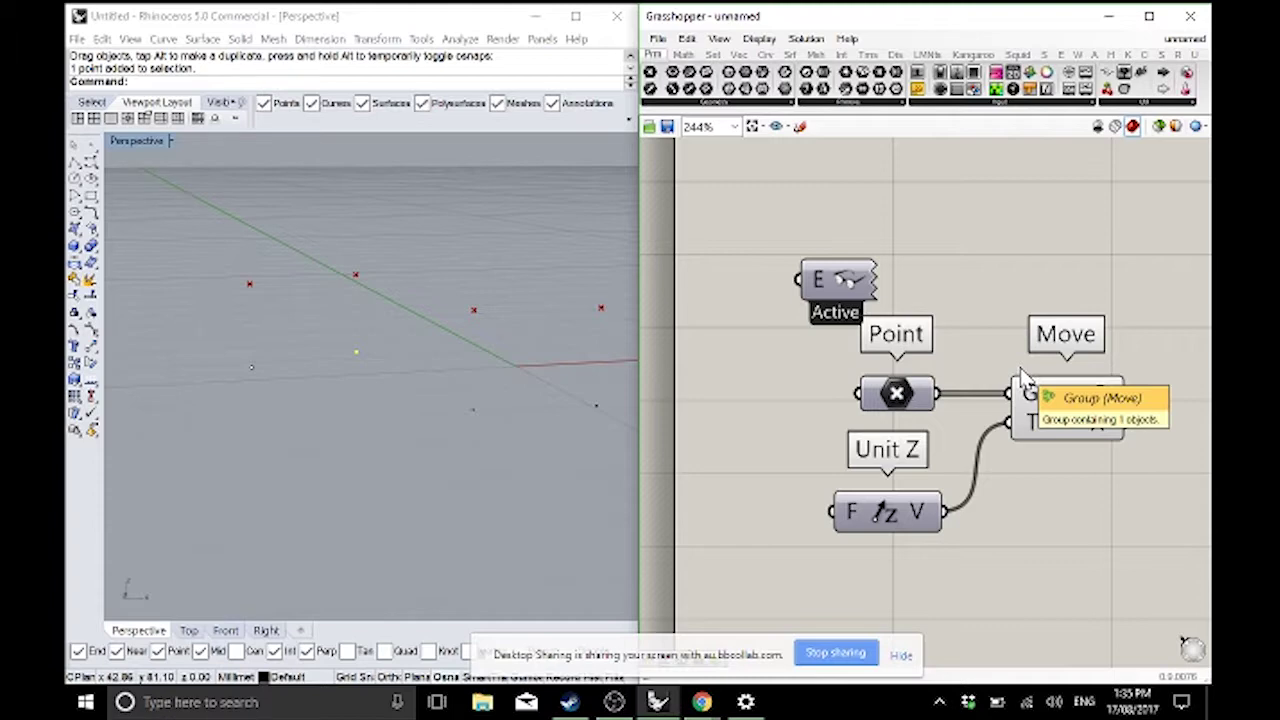
{"action": "left_click", "coordinate": [1190, 16]}
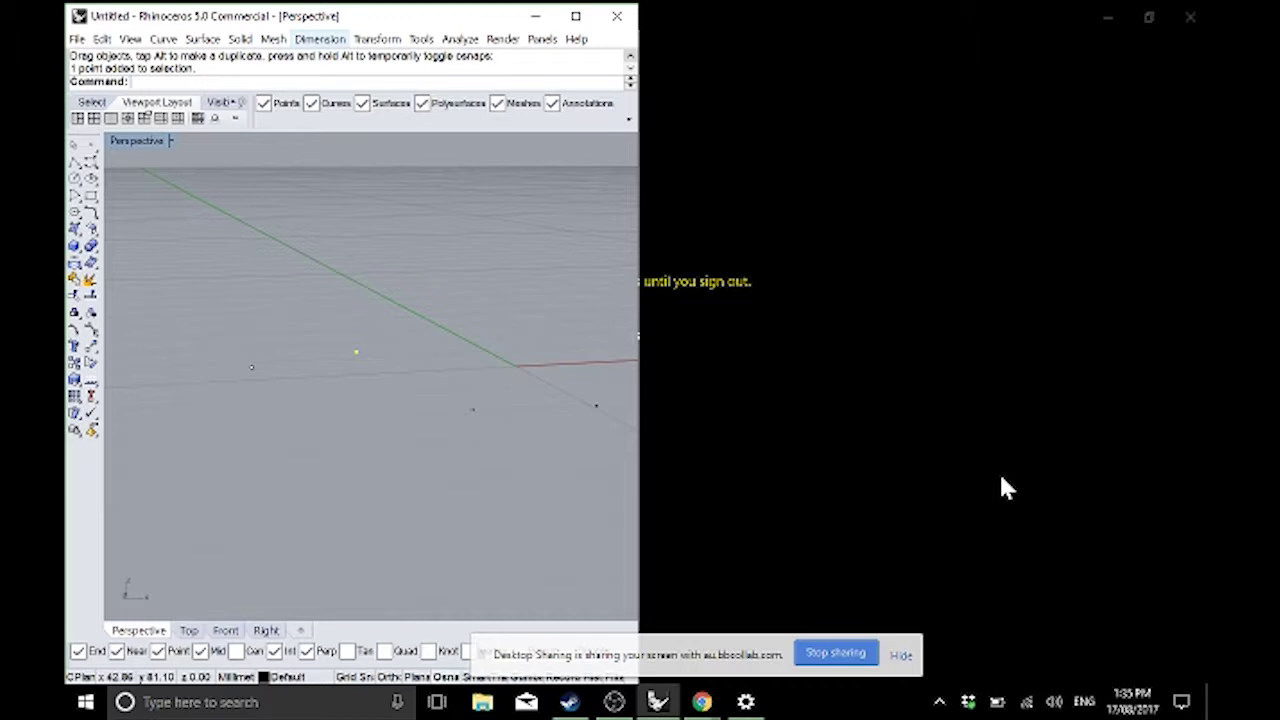
- Run Grasshopper from Rhino's command line to bring the editor back
{"action": "type", "text": "Gras"}
{"action": "key", "text": "Return"}
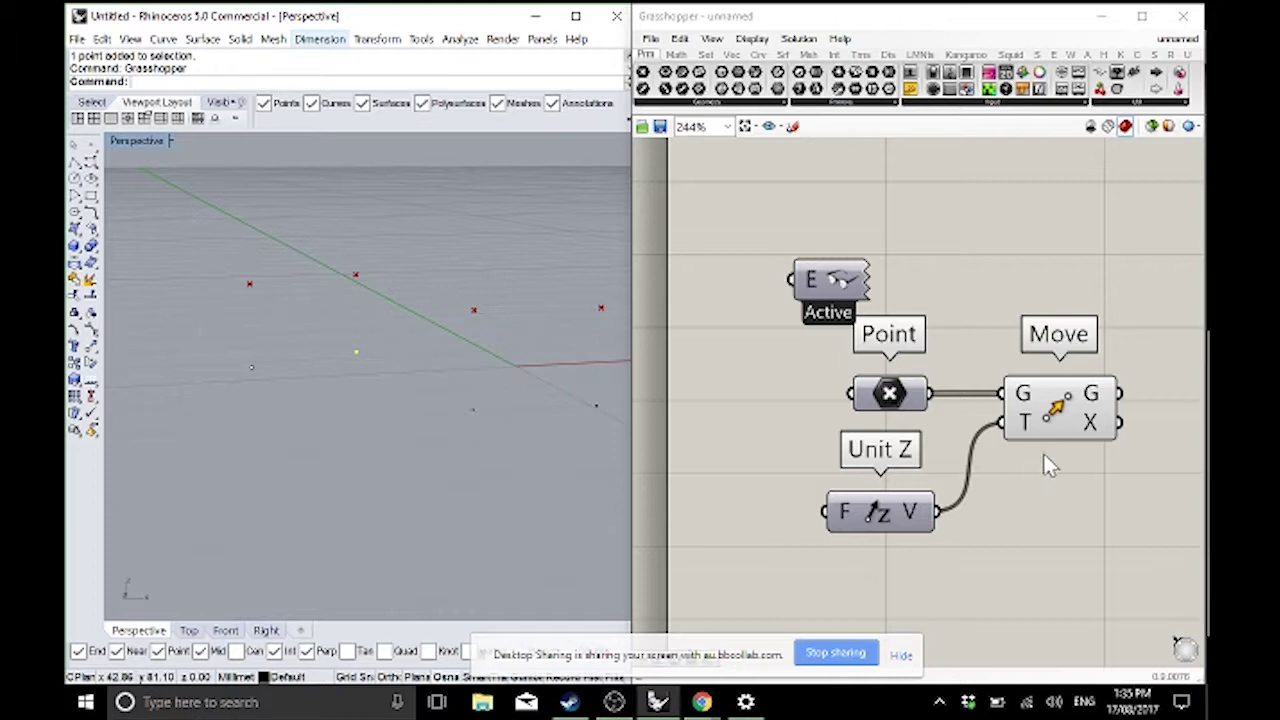
{"action": "left_click", "coordinate": [1066, 395]}
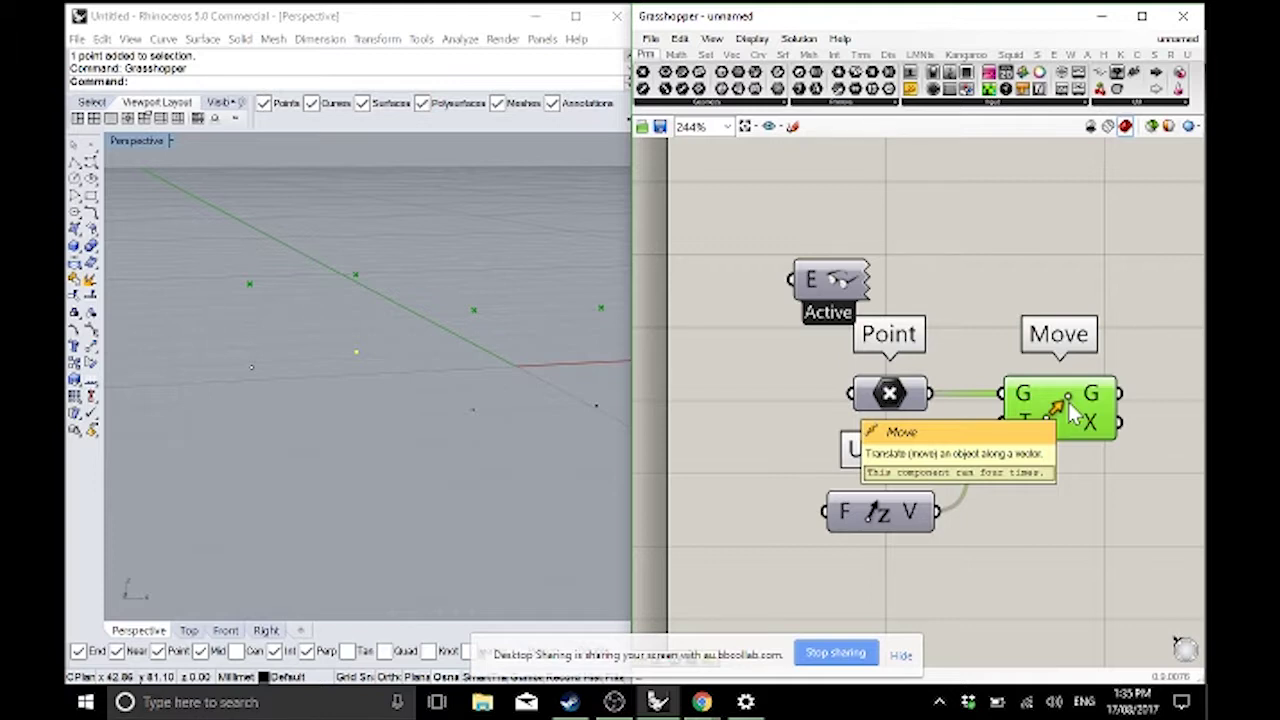
{"action": "left_click", "coordinate": [986, 266]}
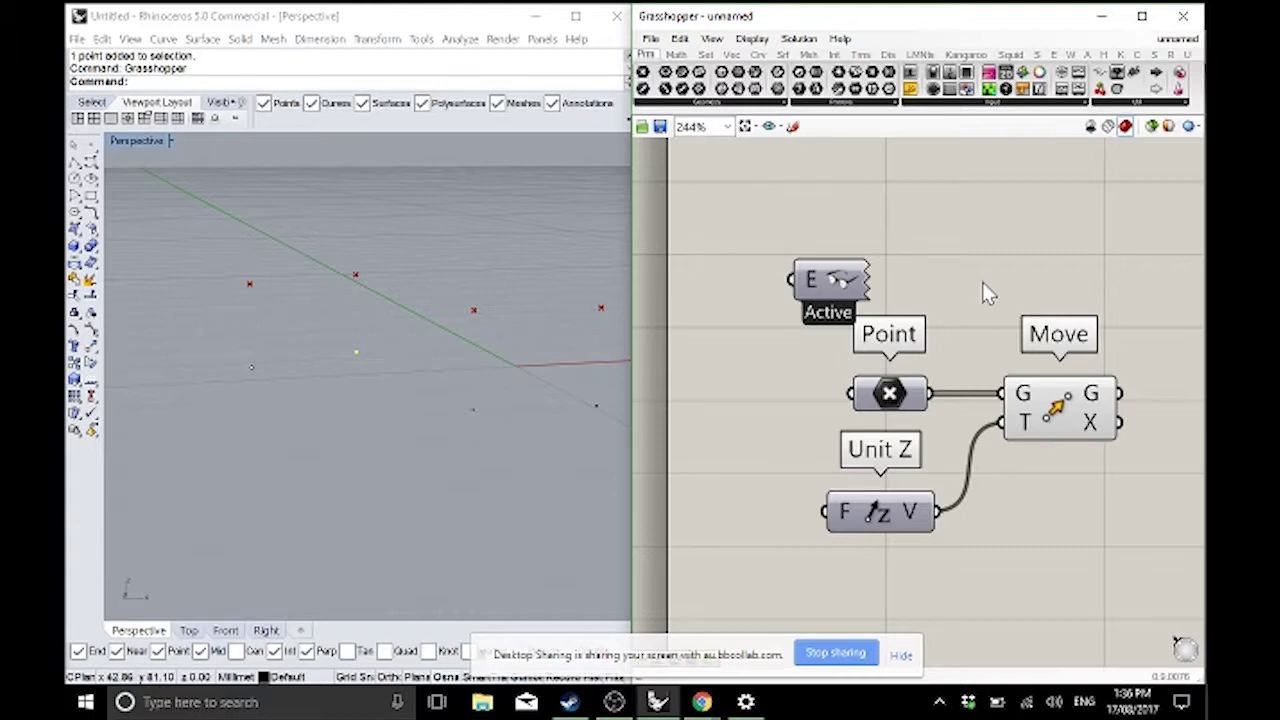
{"action": "left_click", "coordinate": [1057, 402]}
{"action": "middle_click", "coordinate": [1057, 400]}
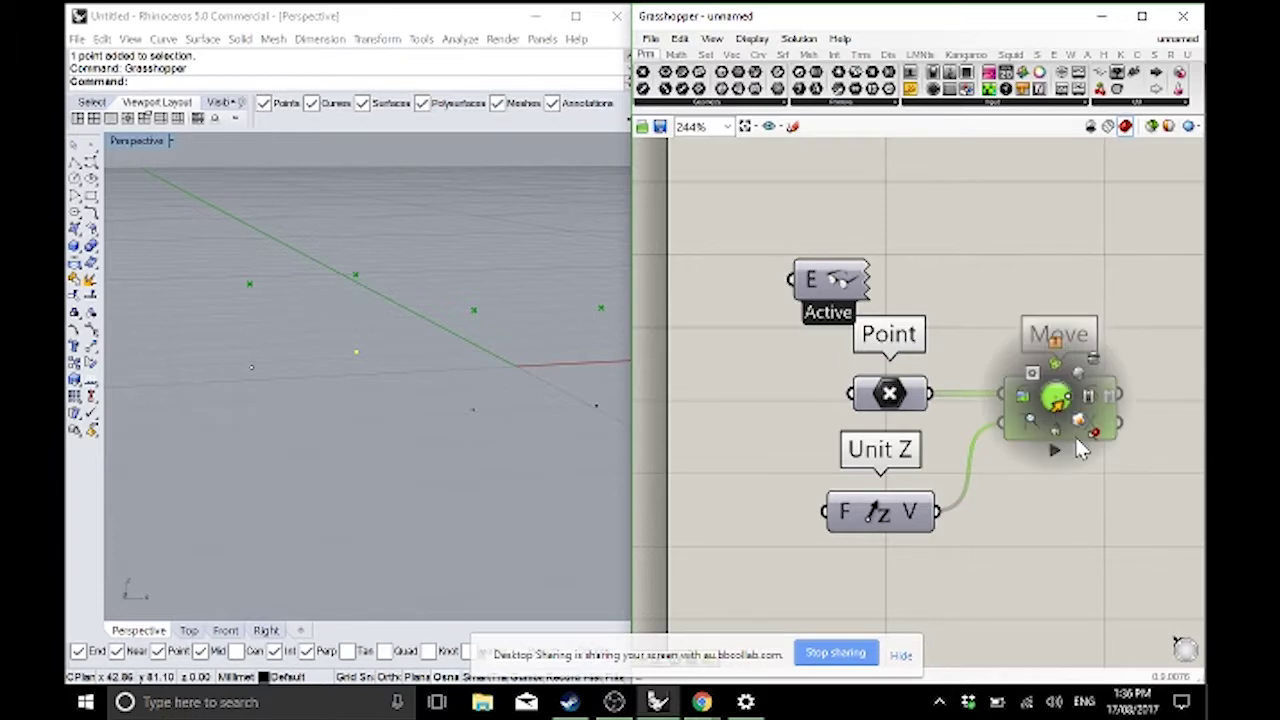
{"action": "left_click", "coordinate": [934, 273]}
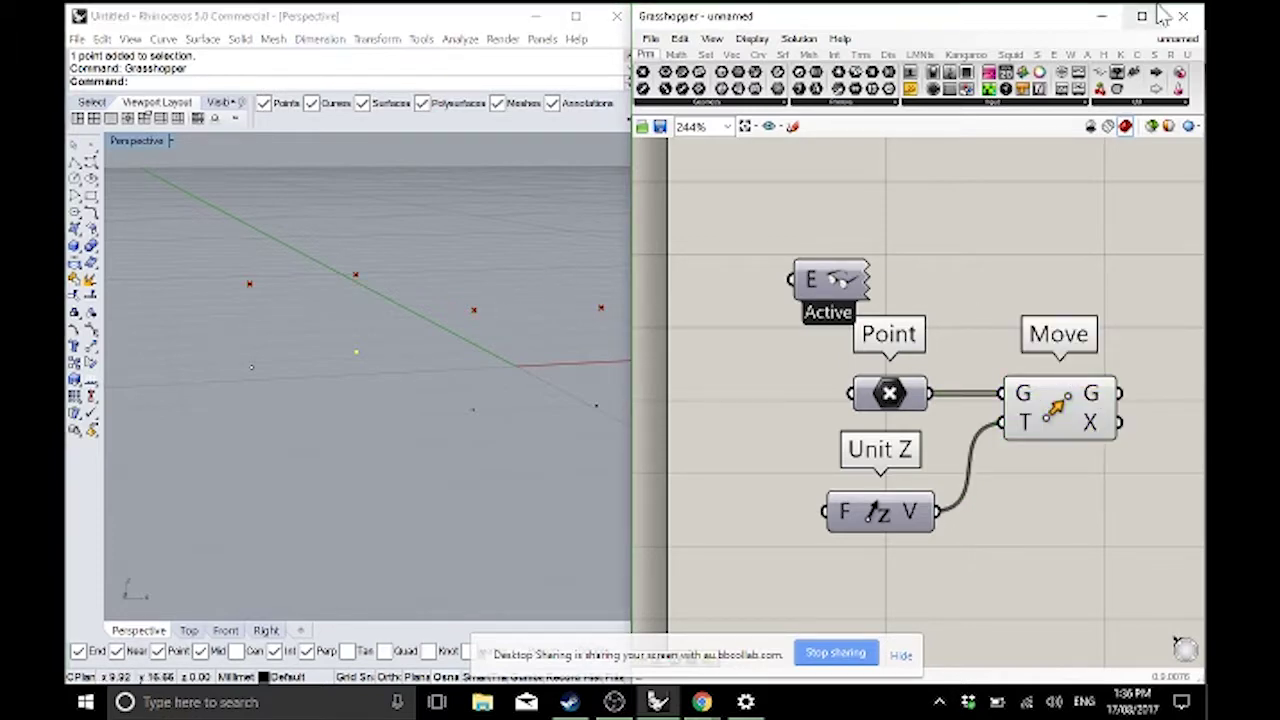
{"action": "left_click", "coordinate": [1183, 16]}
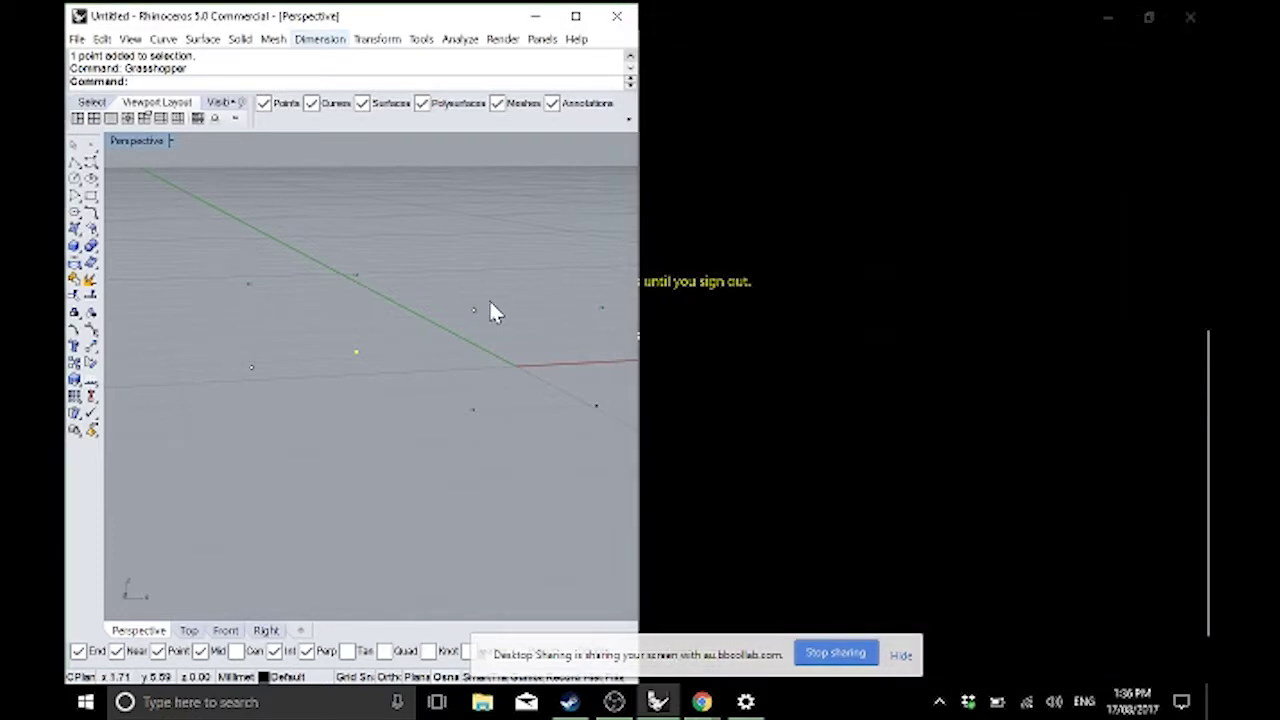
{"action": "left_click", "coordinate": [475, 311]}
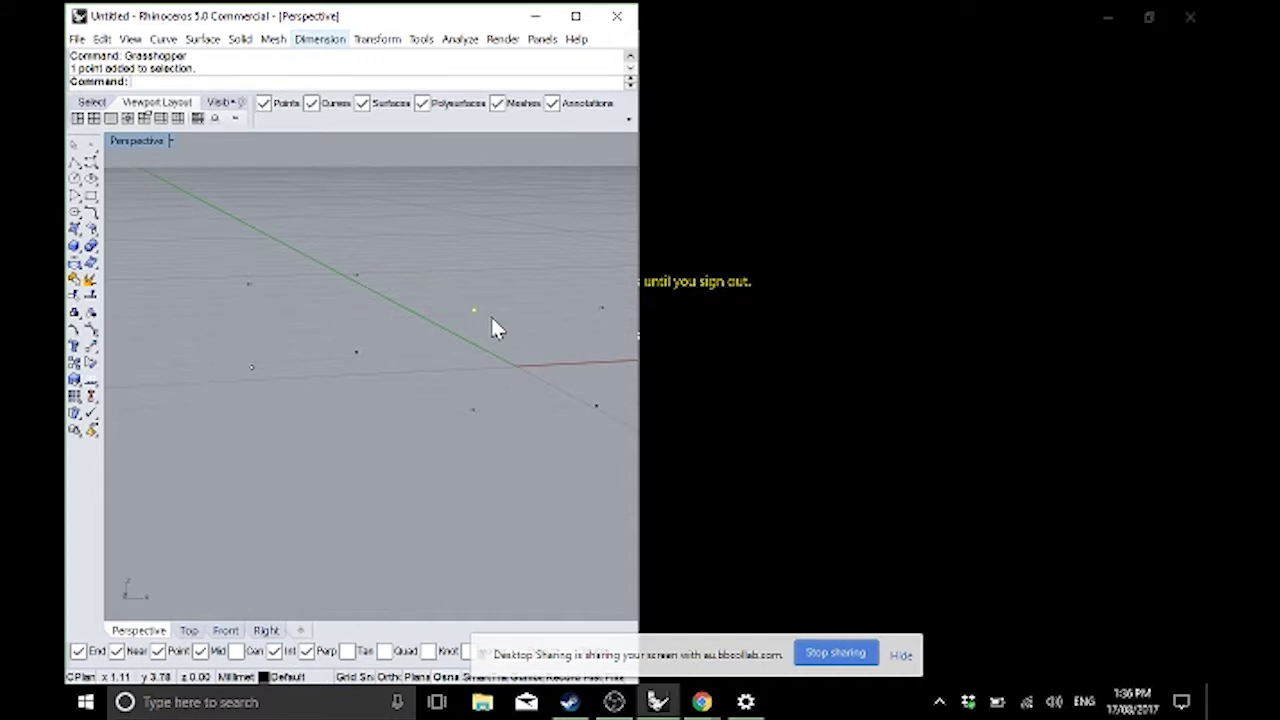
{"action": "left_click", "coordinate": [460, 232]}
{"action": "type", "text": "Gras"}
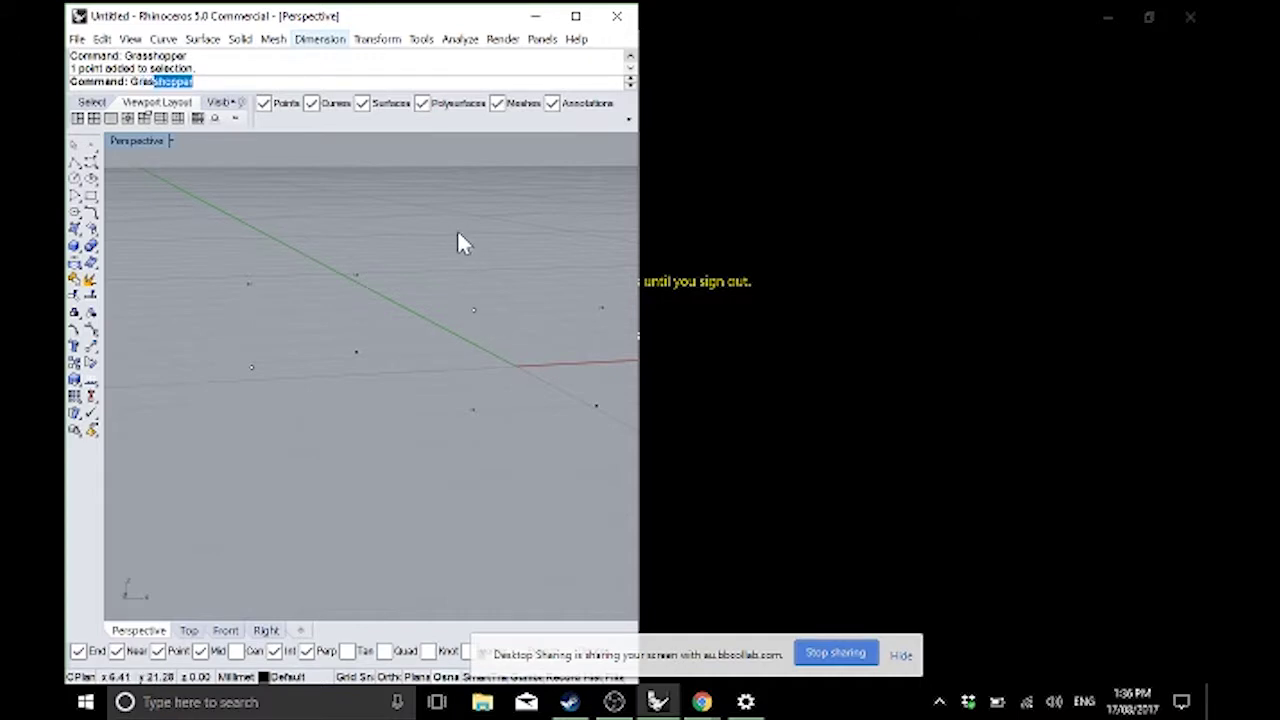
{"action": "key", "text": "Return"}
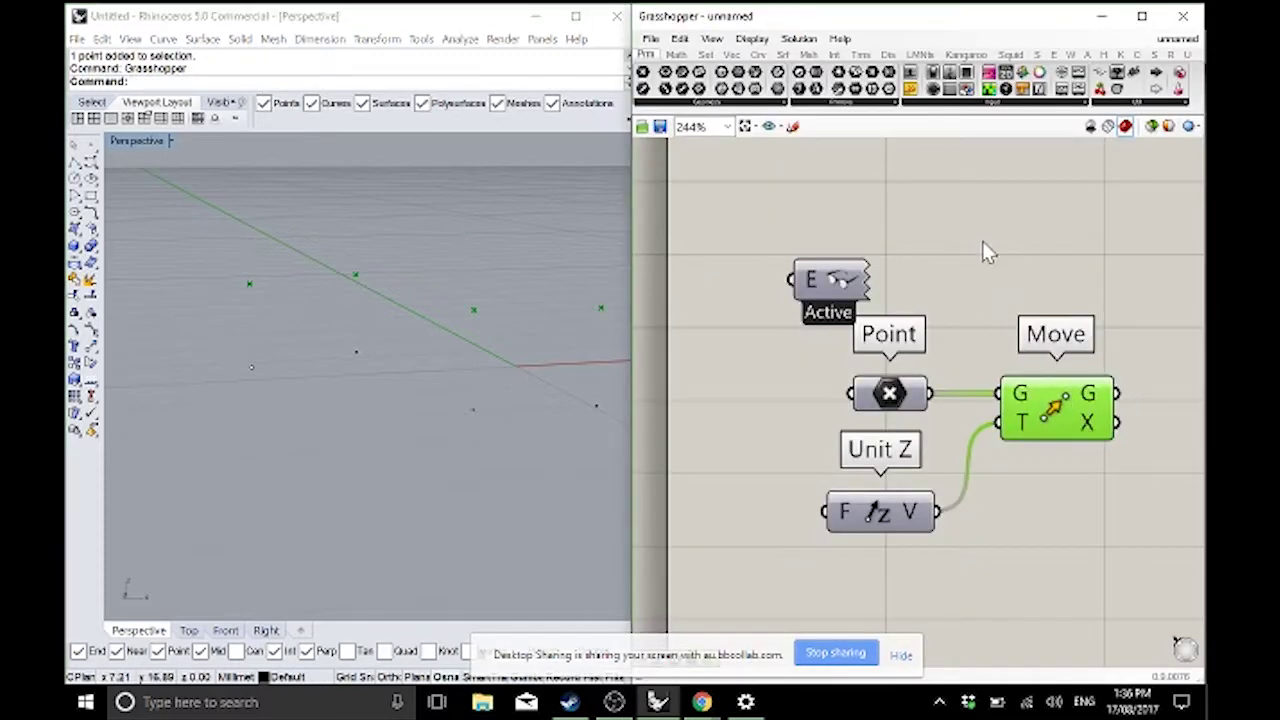
{"action": "middle_click", "coordinate": [982, 242]}
- Drag one referenced point down and to the left in the Perspective view, then select the right-hand point
{"action": "right_click_drag", "start_coordinate": [445, 380], "coordinate": [464, 432]}
{"action": "left_click_drag", "start_coordinate": [466, 428], "coordinate": [386, 545]}
{"action": "mouse_move", "coordinate": [364, 422]}
{"action": "left_mouse_down"}
{"action": "mouse_move", "coordinate": [428, 470]}
{"action": "mouse_move", "coordinate": [377, 443]}
{"action": "left_mouse_up"}
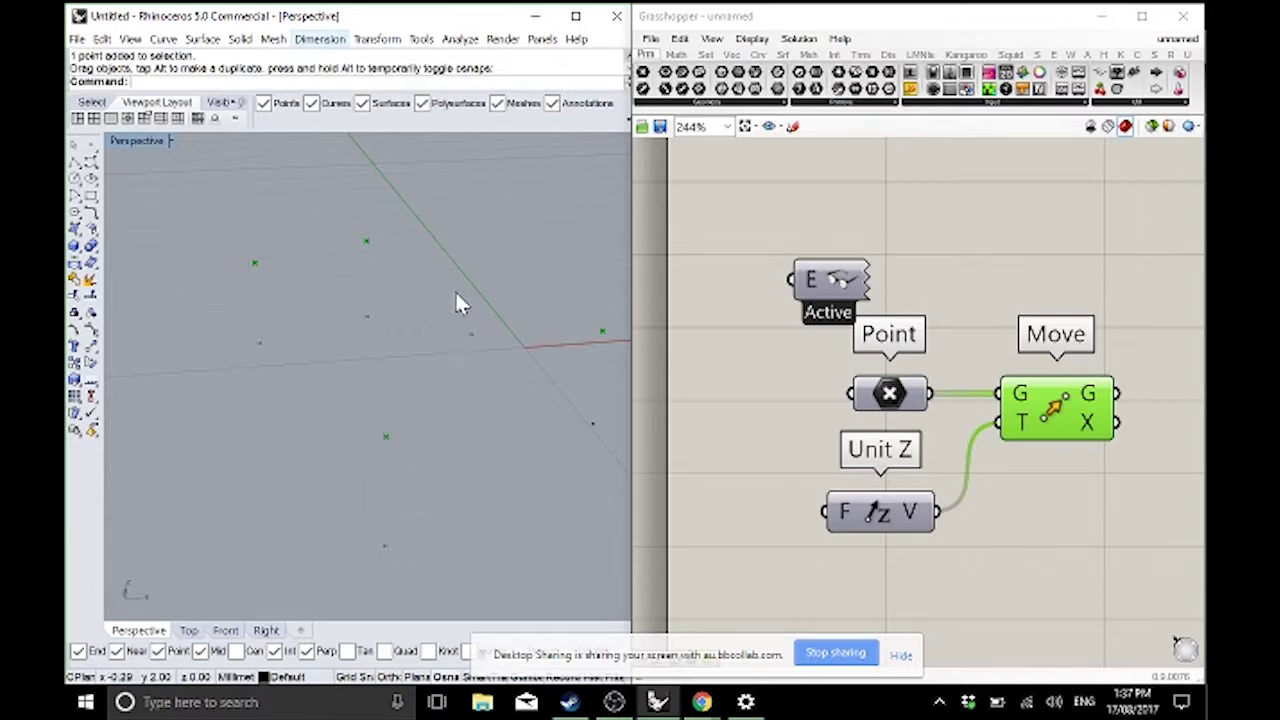
{"action": "left_click", "coordinate": [471, 334]}
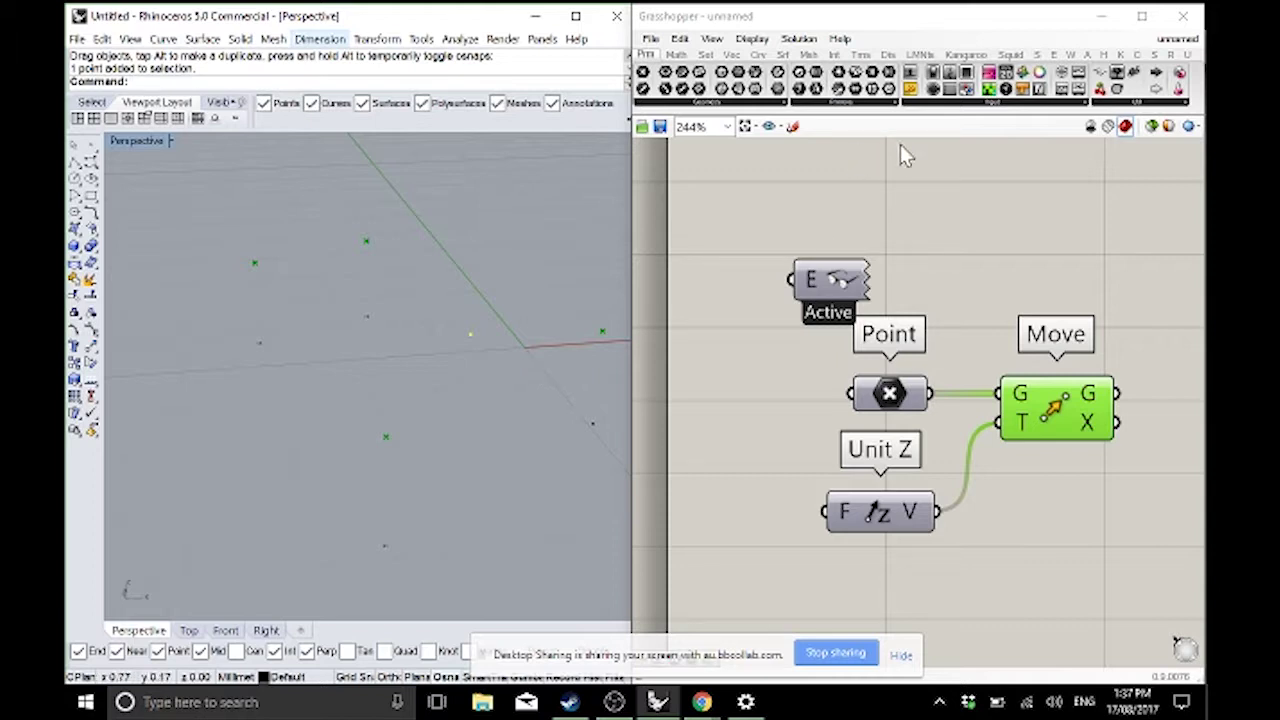
- Turn off the Move component's preview and nudge the Point and Move components
{"action": "left_click", "coordinate": [1062, 420]}
{"action": "middle_click", "coordinate": [1058, 403]}
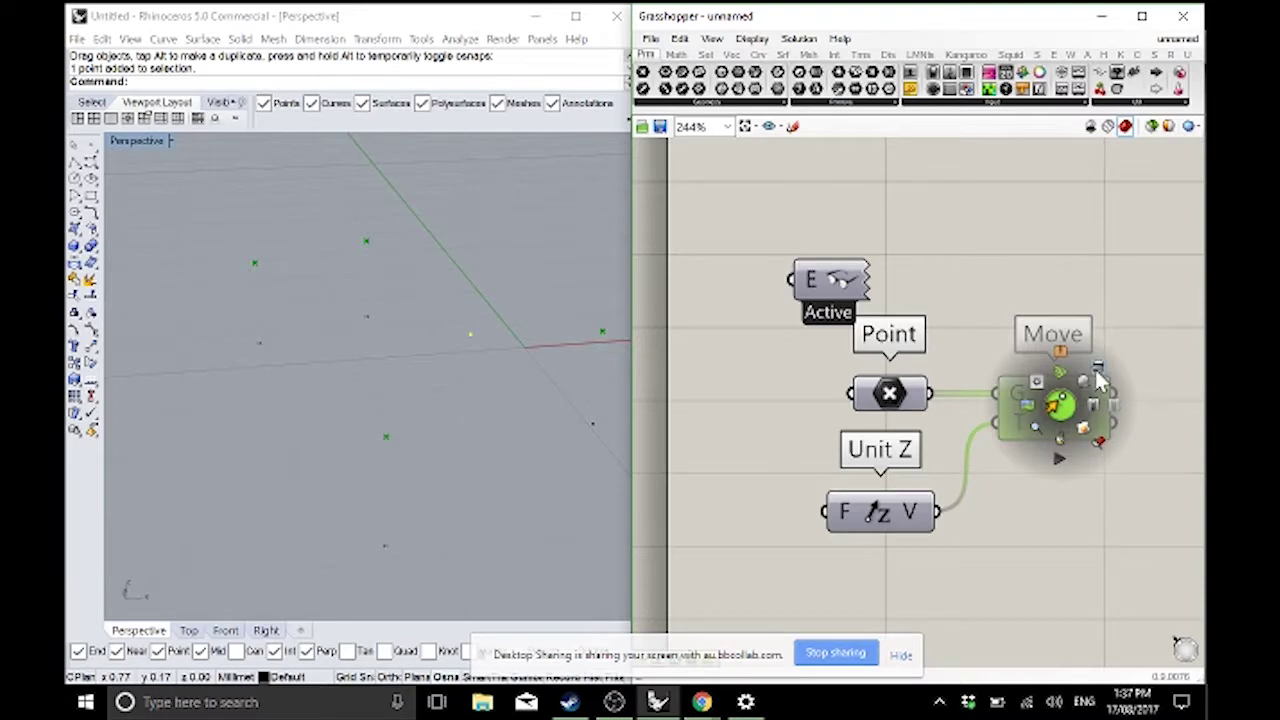
{"action": "left_click", "coordinate": [1085, 323]}
{"action": "left_click", "coordinate": [379, 278]}
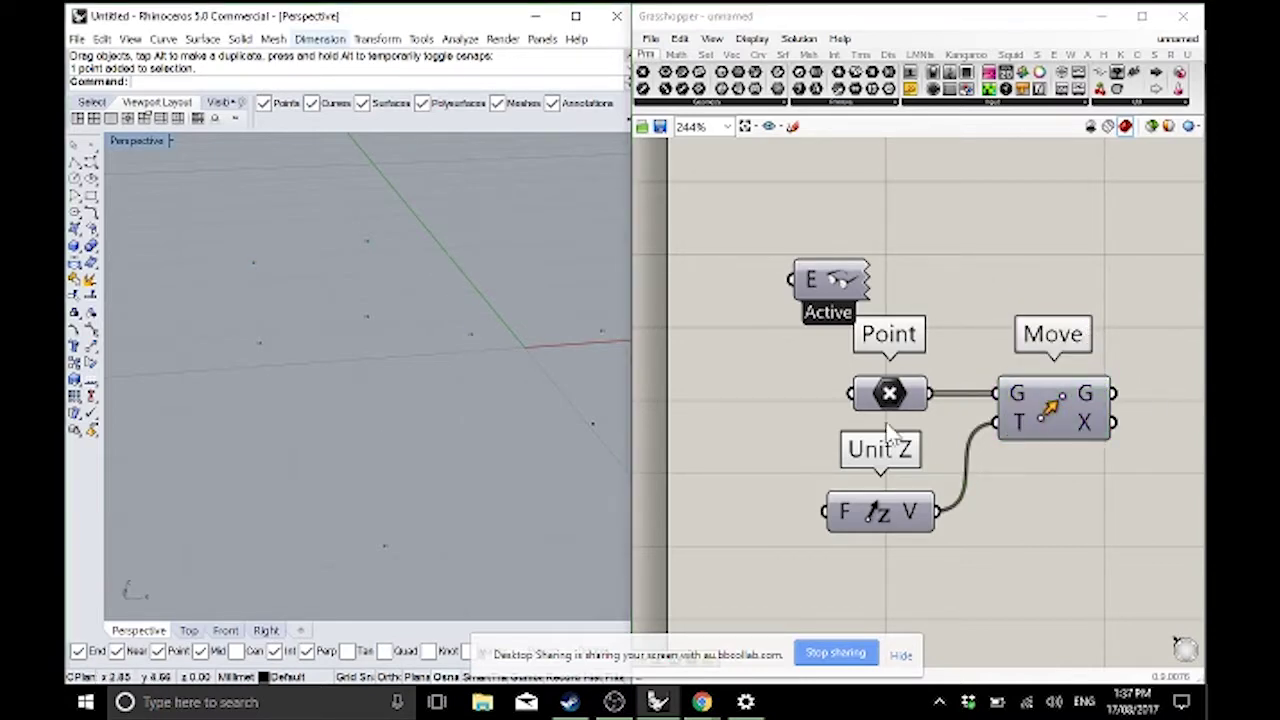
{"action": "mouse_move", "coordinate": [889, 400]}
{"action": "left_mouse_down"}
{"action": "mouse_move", "coordinate": [893, 424]}
{"action": "mouse_move", "coordinate": [884, 411]}
{"action": "left_mouse_up"}
{"action": "left_click_drag", "start_coordinate": [1044, 403], "coordinate": [1057, 410]}
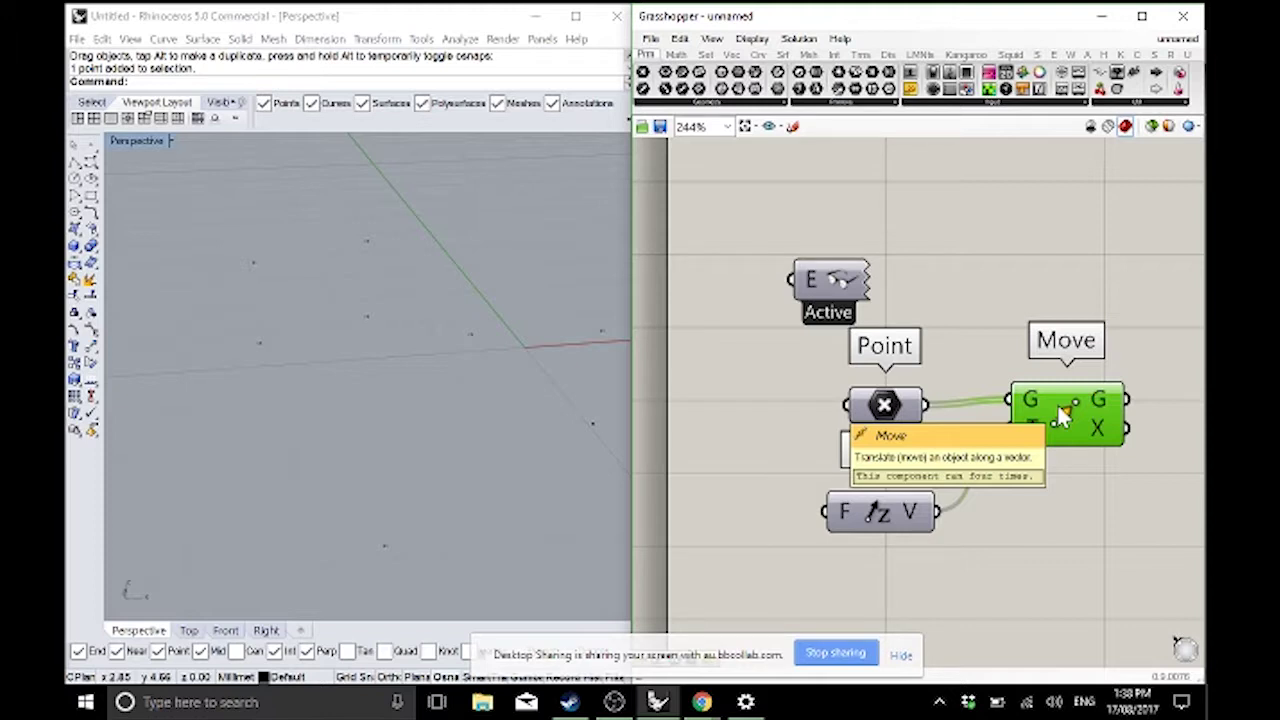
{"action": "left_click", "coordinate": [1008, 422]}
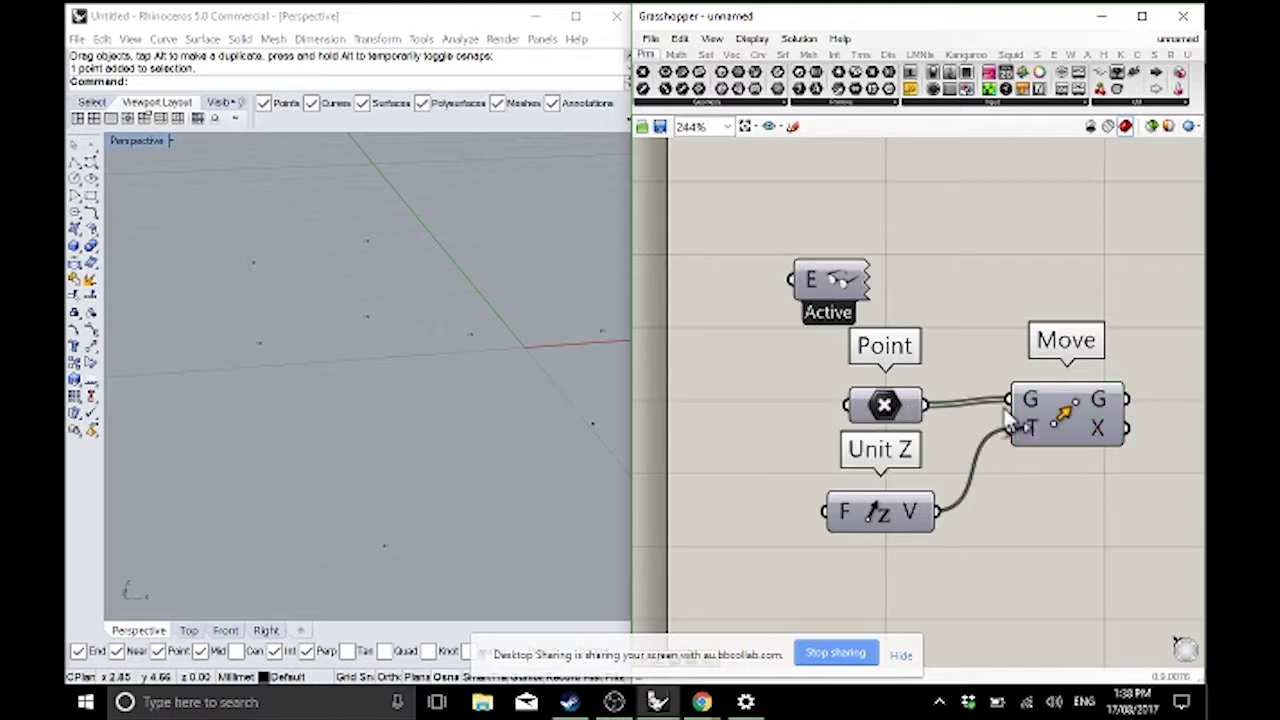
- Bake the Move output into Rhino from its radial menu, then undo the bake
{"action": "left_click", "coordinate": [888, 406]}
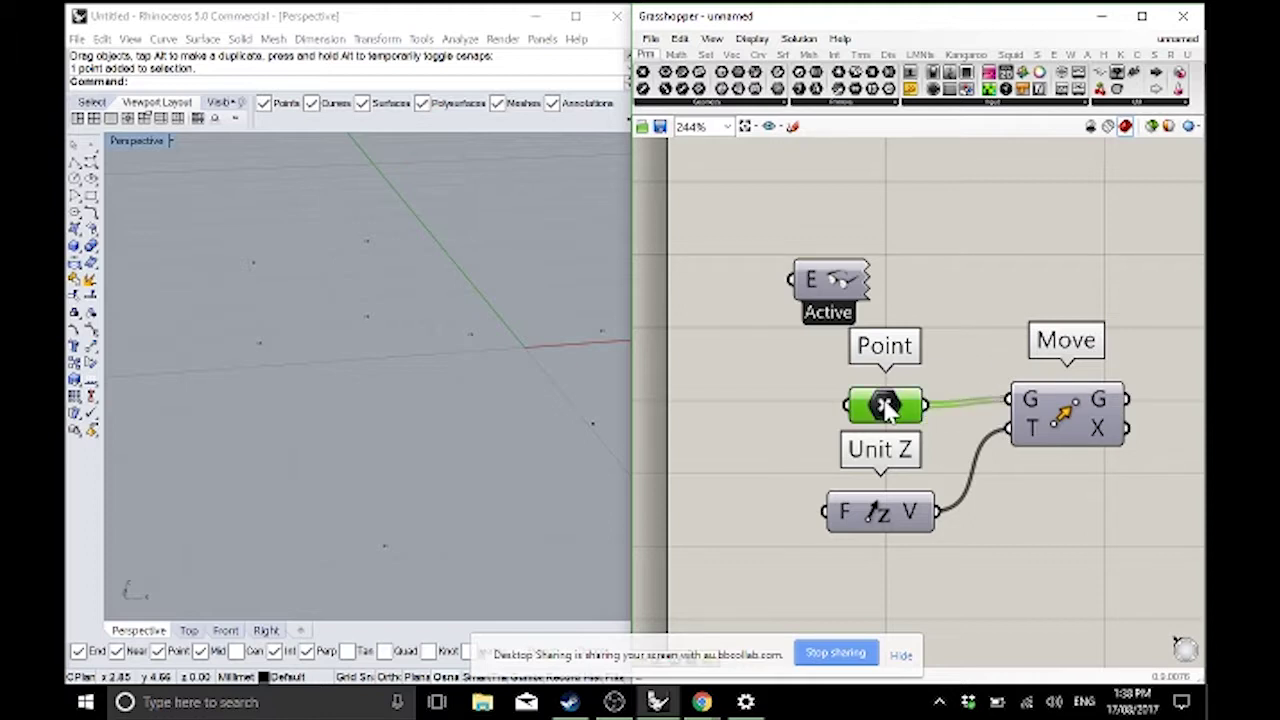
{"action": "middle_click", "coordinate": [885, 404]}
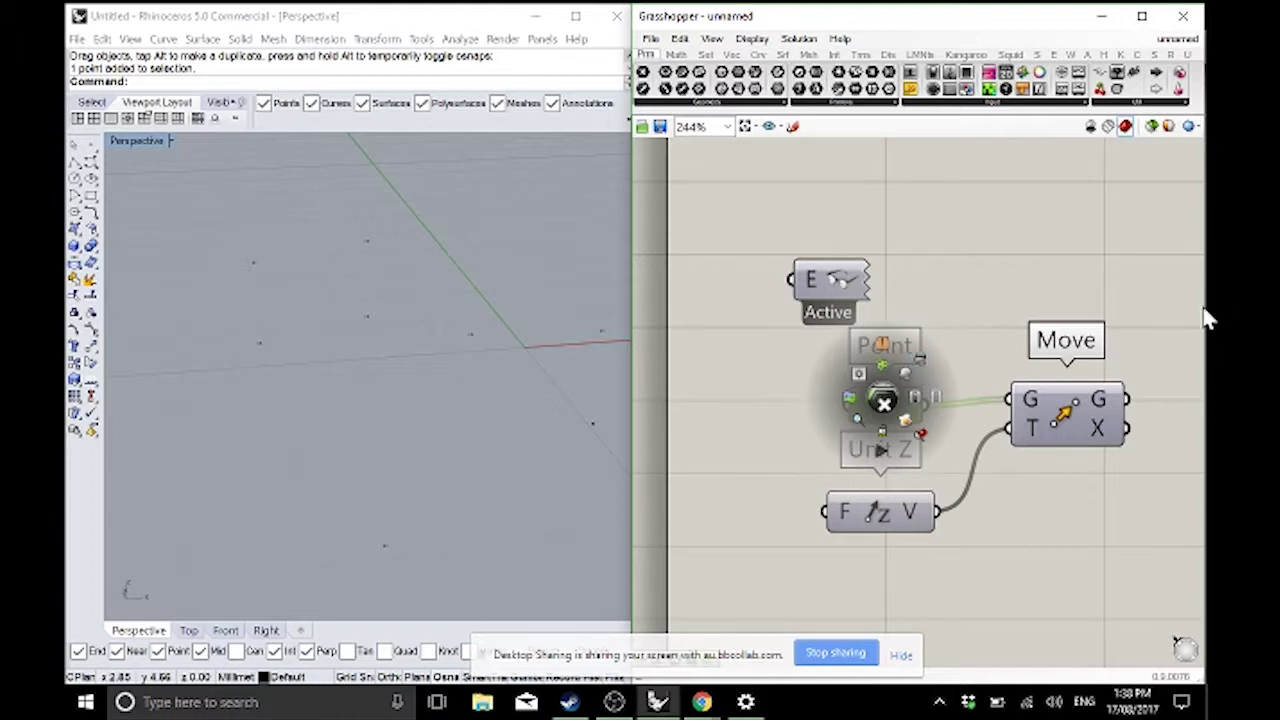
{"action": "left_click", "coordinate": [1076, 402]}
{"action": "left_click_drag", "start_coordinate": [1076, 399], "coordinate": [1076, 406]}
{"action": "middle_click", "coordinate": [1076, 410]}
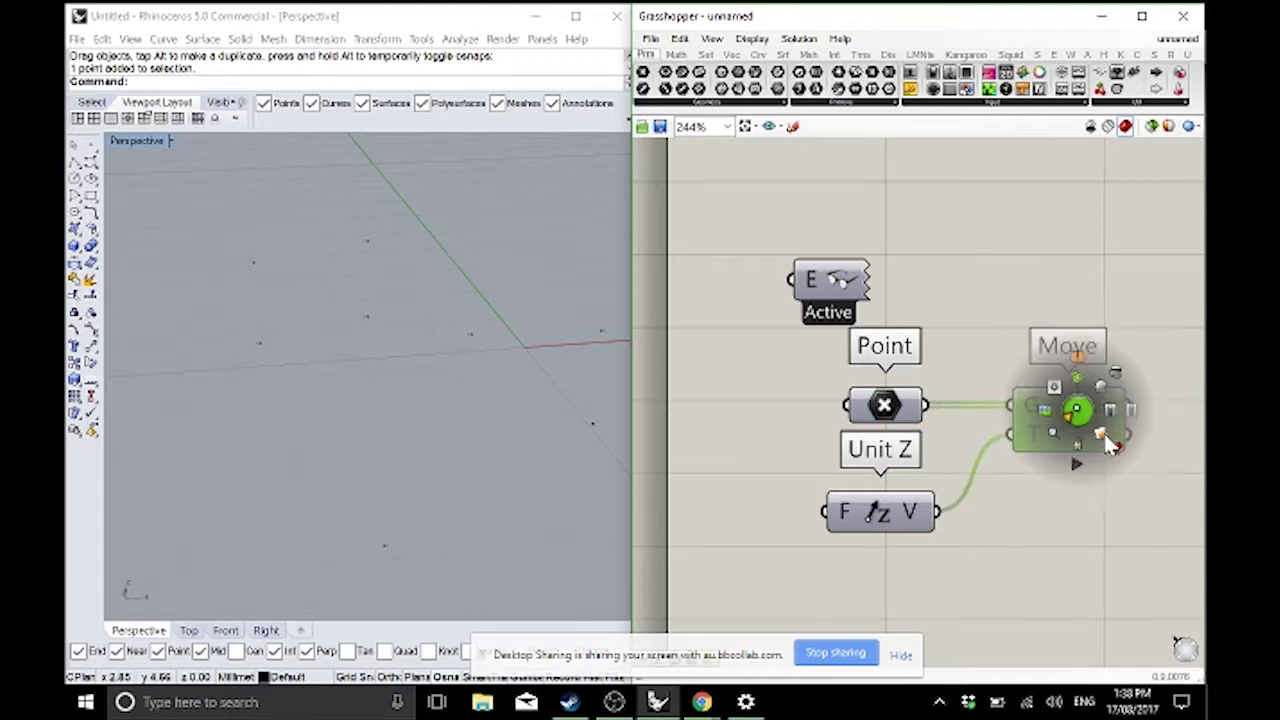
{"action": "left_click", "coordinate": [410, 418]}
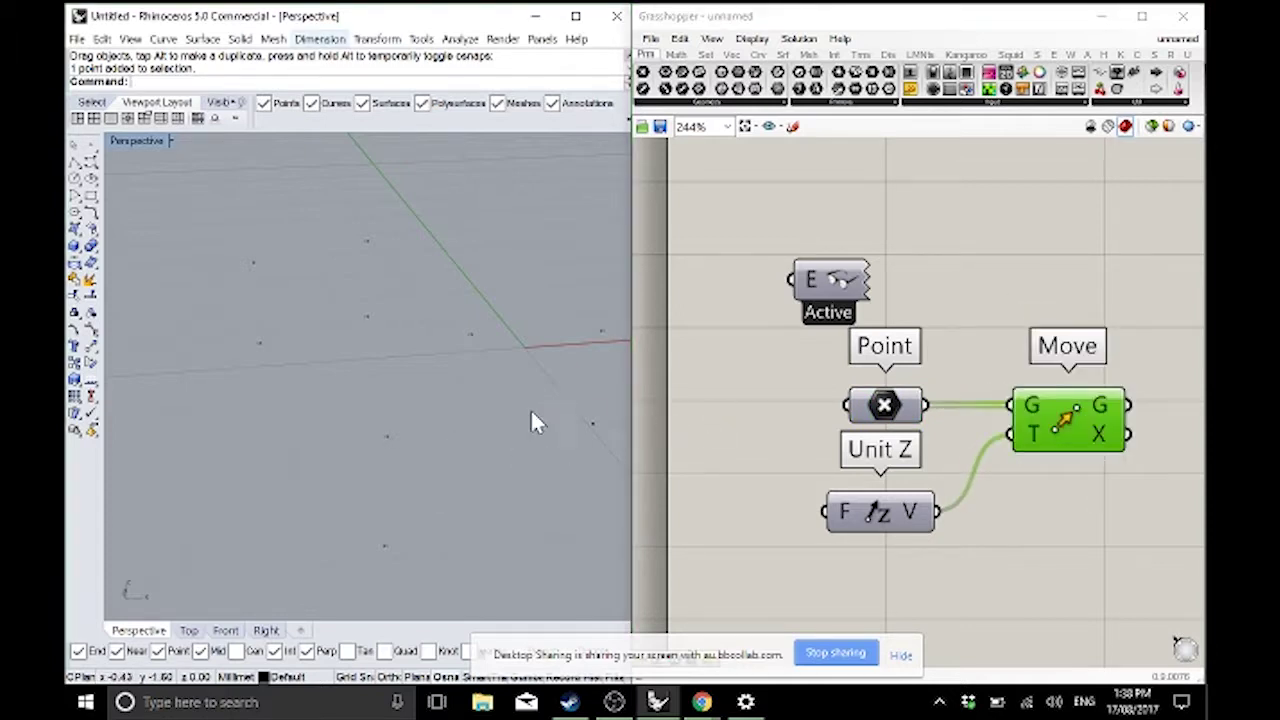
{"action": "key", "text": "ctrl+z"}
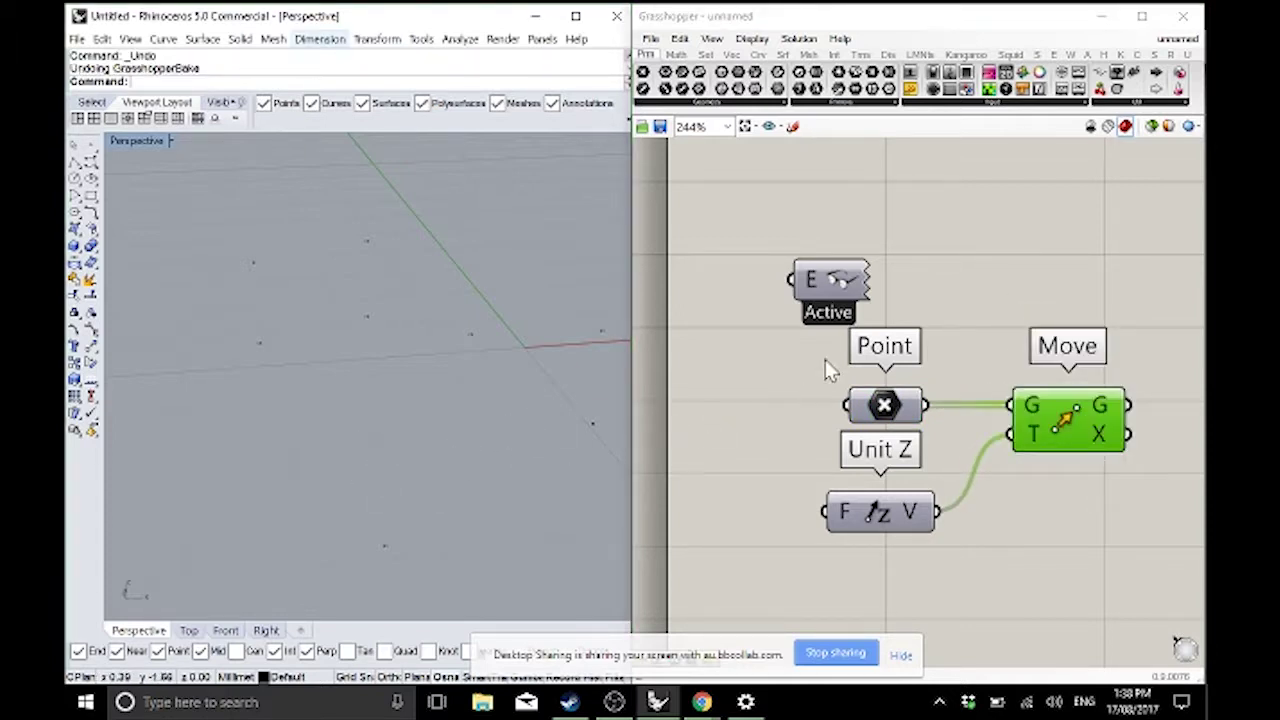
- Delete the Point, Unit Z and Move components and the eight points in Rhino
{"action": "left_click", "coordinate": [920, 291]}
{"action": "right_click_drag", "start_coordinate": [1115, 523], "coordinate": [1030, 527]}
{"action": "left_click_drag", "start_coordinate": [1029, 524], "coordinate": [705, 366]}
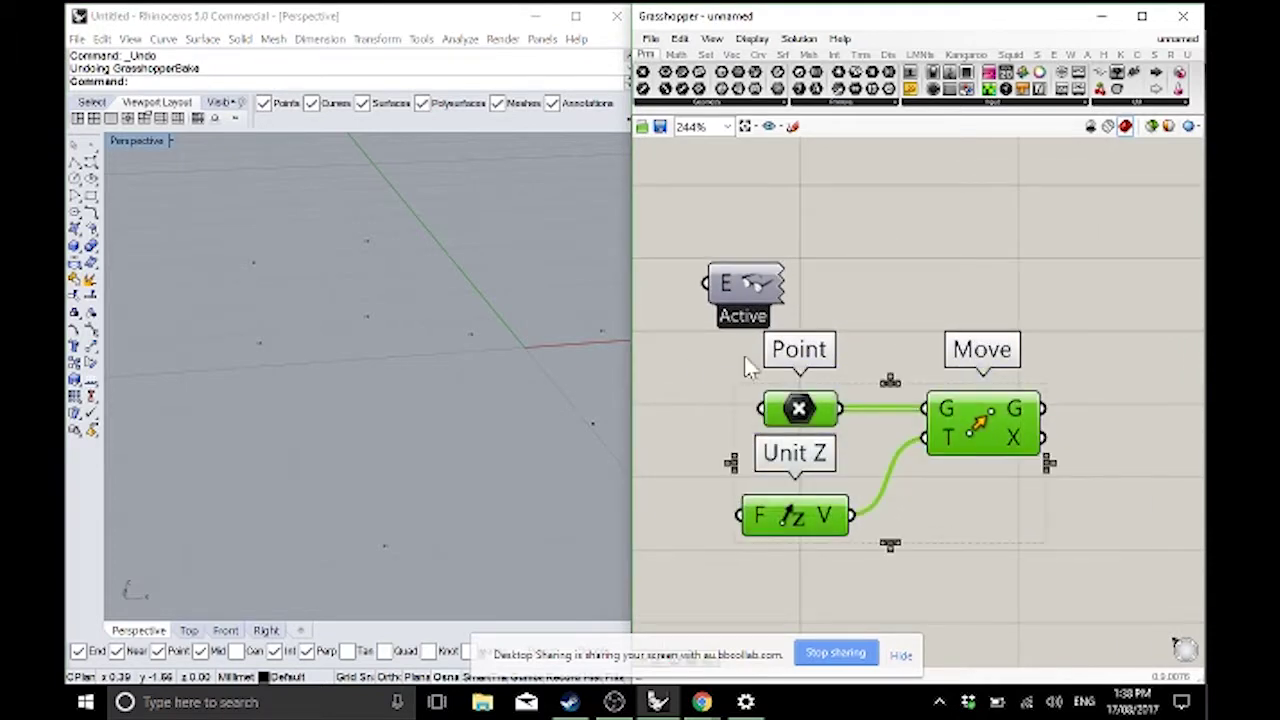
{"action": "key", "text": "Delete"}
{"action": "mouse_move", "coordinate": [395, 355]}
{"action": "right_mouse_down"}
{"action": "mouse_move", "coordinate": [418, 358]}
{"action": "mouse_move", "coordinate": [380, 345]}
{"action": "right_mouse_up"}
{"action": "left_click_drag", "start_coordinate": [272, 250], "coordinate": [600, 495]}
{"action": "key", "text": "Delete"}
- Place a Sphere component from the Surface tab, showing a default sphere at the origin
{"action": "left_click", "coordinate": [716, 58]}
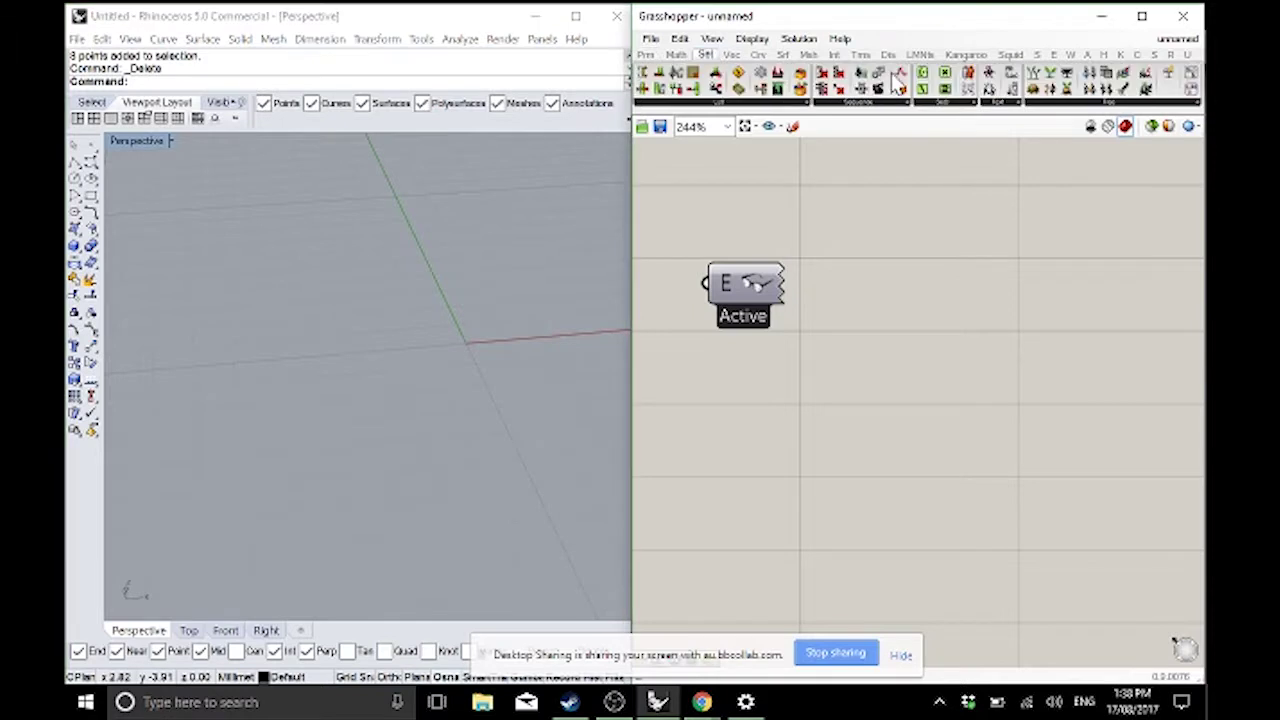
{"action": "left_click", "coordinate": [733, 55]}
{"action": "left_click", "coordinate": [781, 56]}
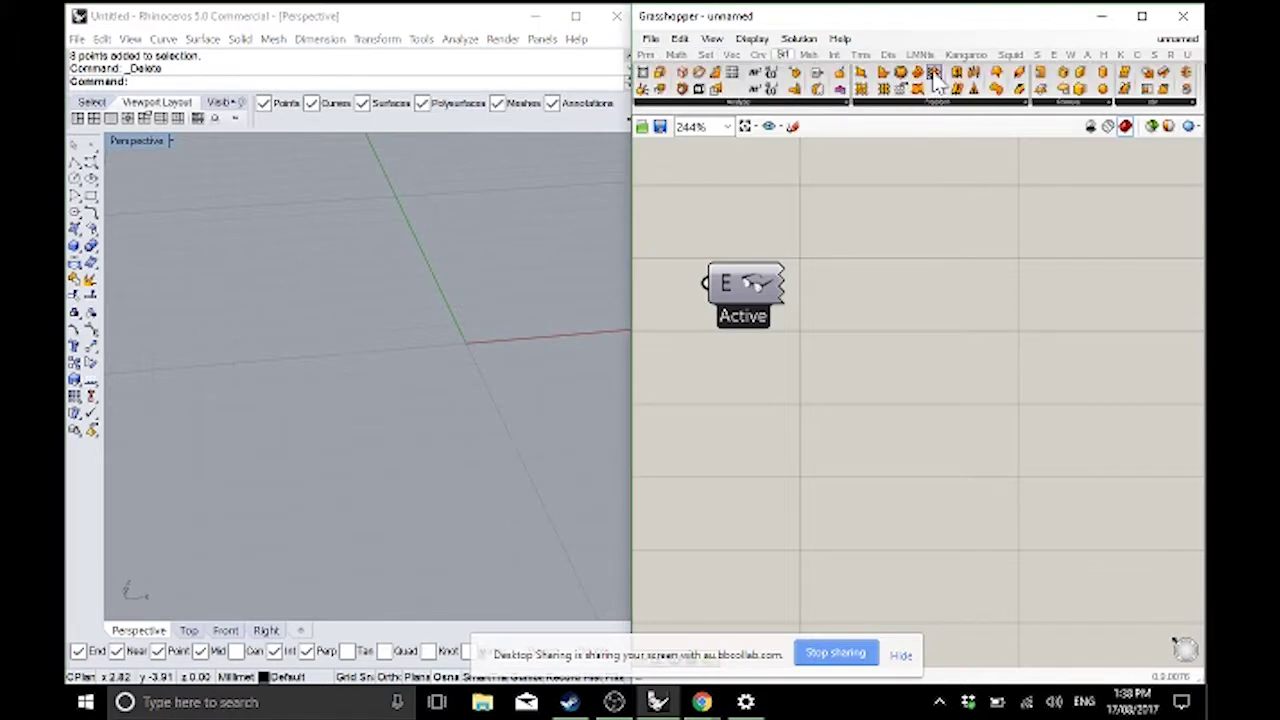
{"action": "left_click_drag", "start_coordinate": [1104, 88], "coordinate": [908, 457]}
{"action": "scroll", "coordinate": [420, 343], "scroll_direction": "up", "scroll_amount": 6}
{"action": "right_click_drag", "start_coordinate": [238, 345], "coordinate": [312, 367], "text": "shift"}
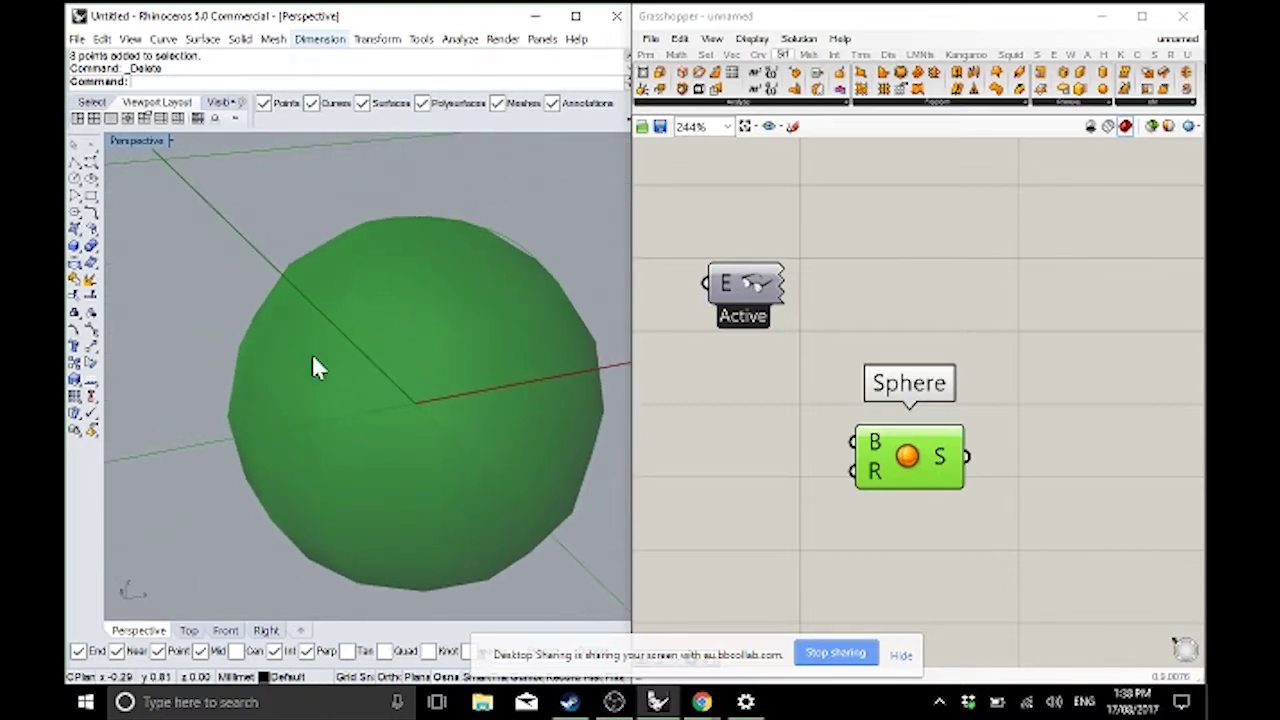
- Toggle the Sphere component's preview off and back on, then orbit around the sphere
{"action": "left_click", "coordinate": [906, 470]}
{"action": "middle_click", "coordinate": [924, 440]}
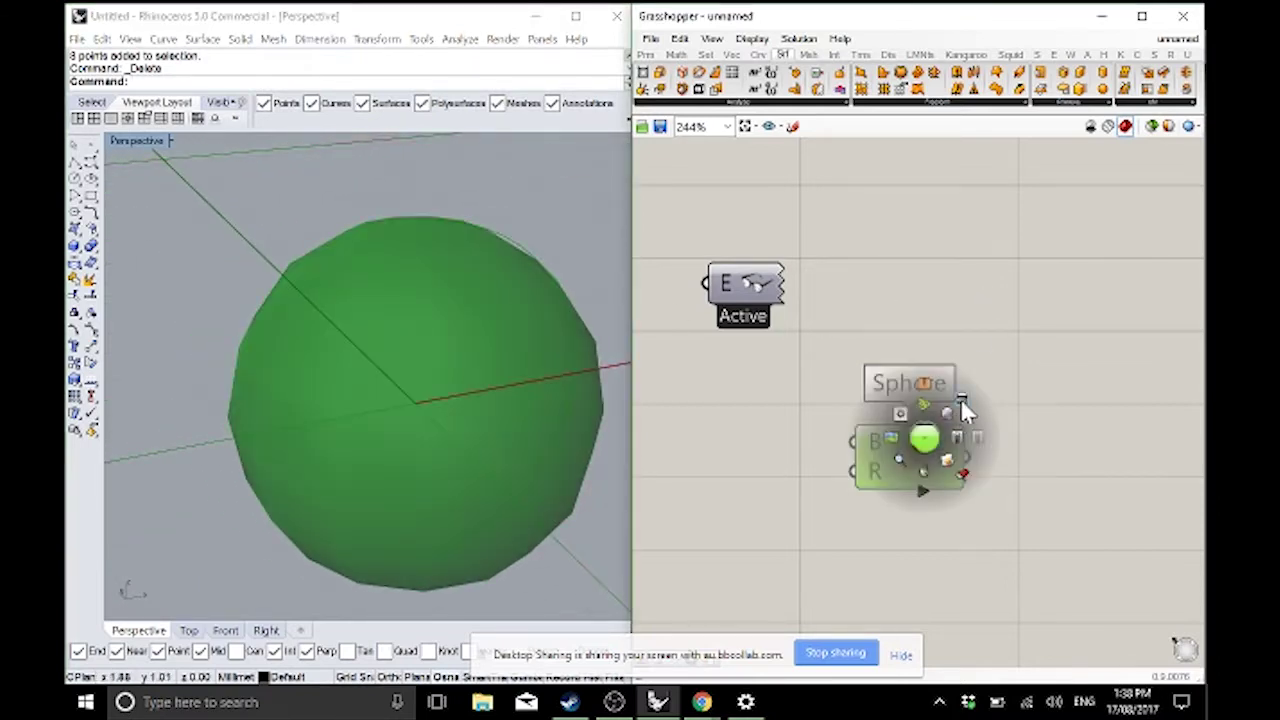
{"action": "left_click", "coordinate": [962, 408]}
{"action": "middle_click", "coordinate": [927, 453]}
{"action": "left_click", "coordinate": [951, 480]}
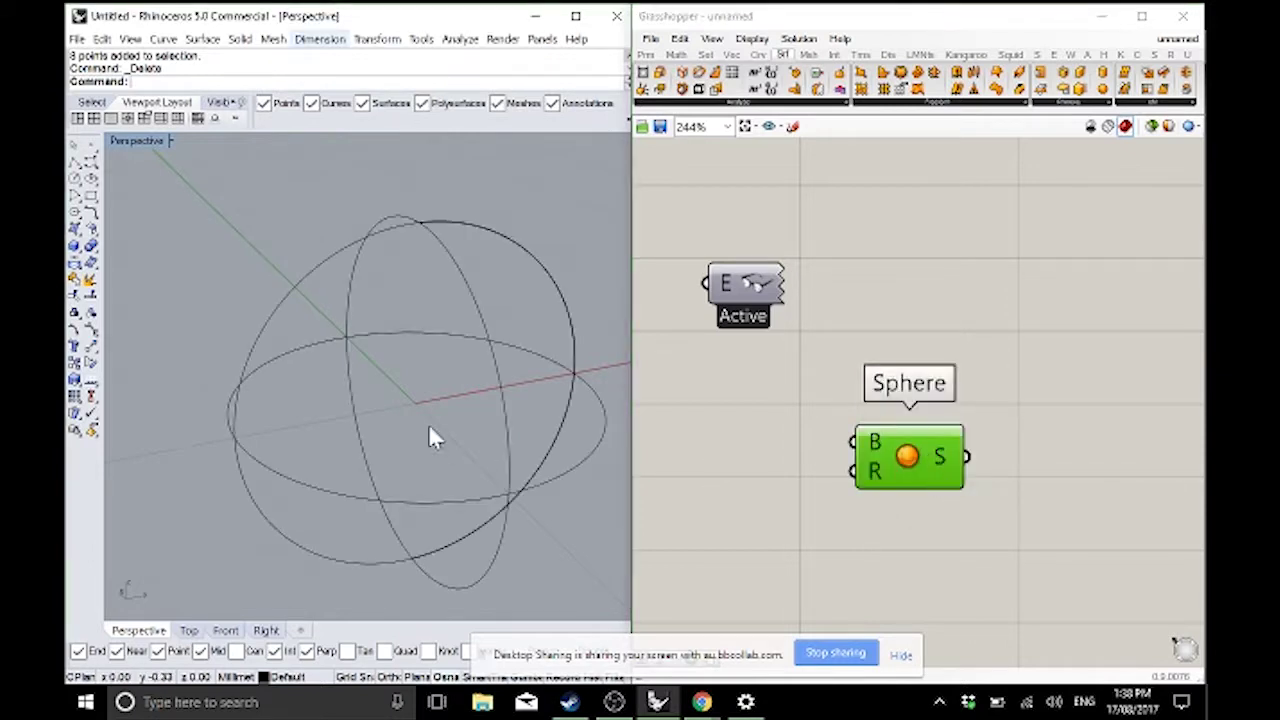
{"action": "right_click_drag", "start_coordinate": [430, 425], "coordinate": [343, 312]}
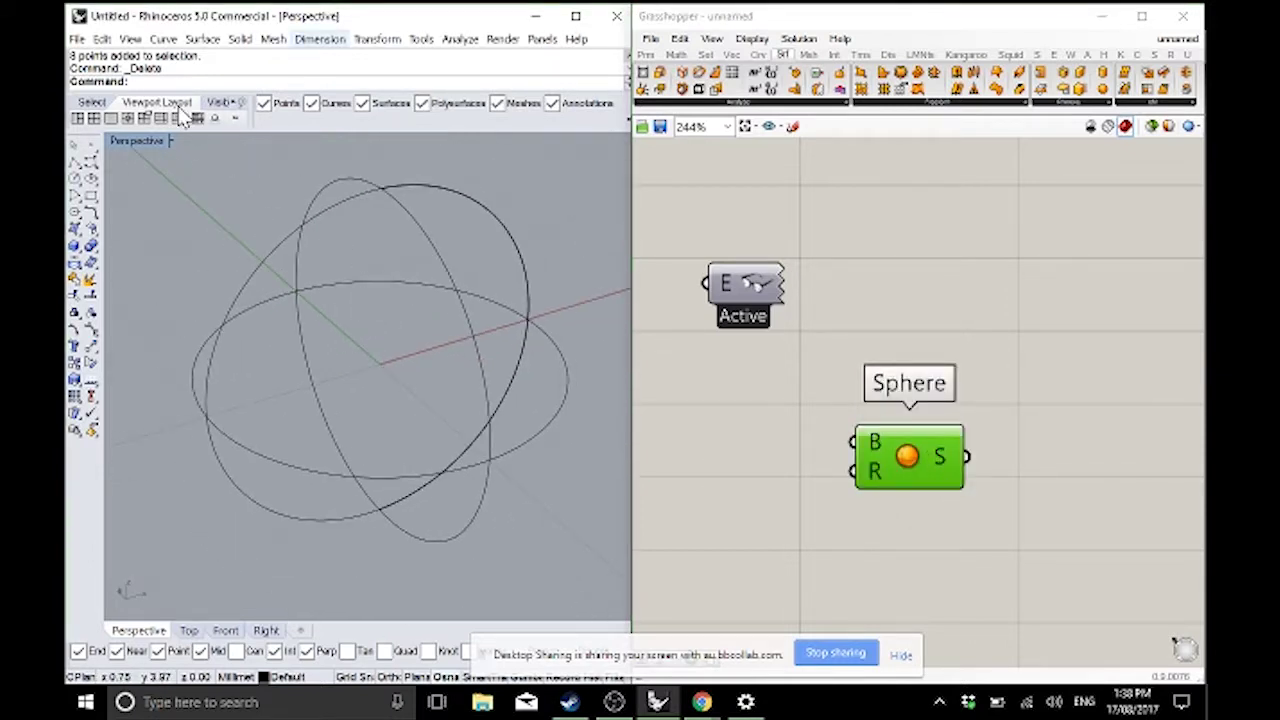
{"action": "left_click", "coordinate": [171, 140]}
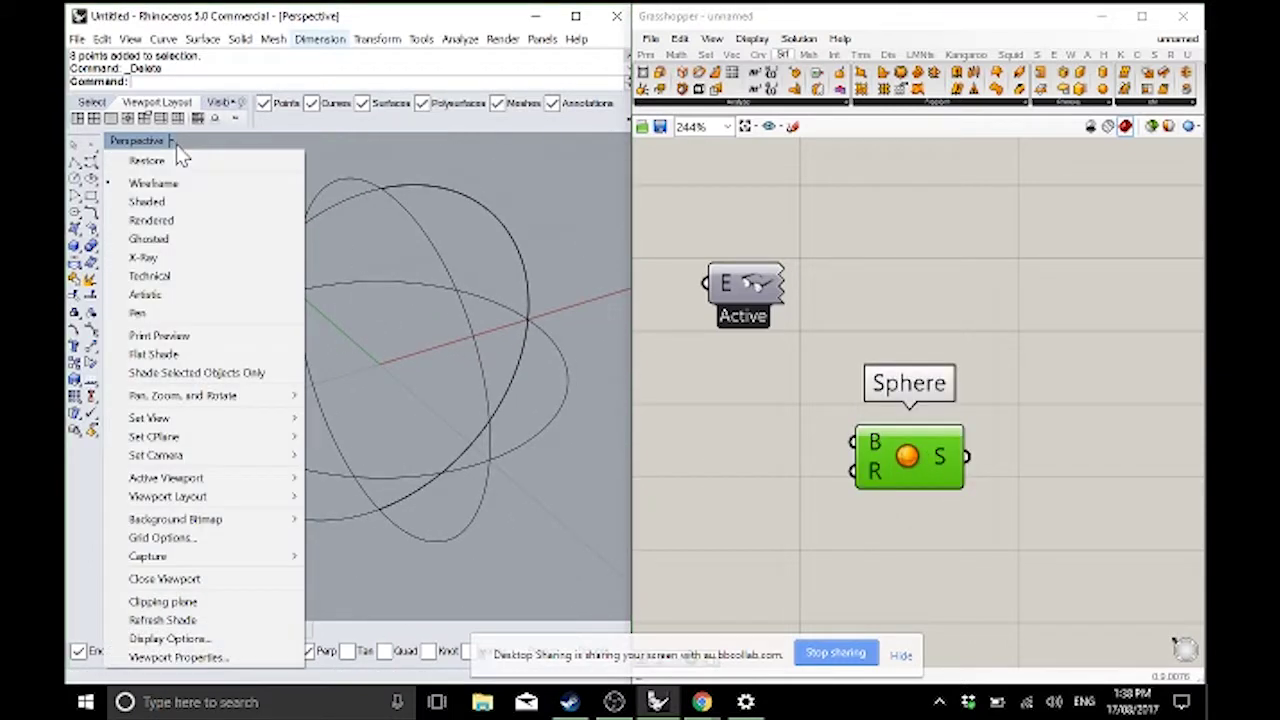
- Shade the Perspective view, then delete the Sphere component and the sphere surface in Rhino
{"action": "left_click", "coordinate": [180, 202]}
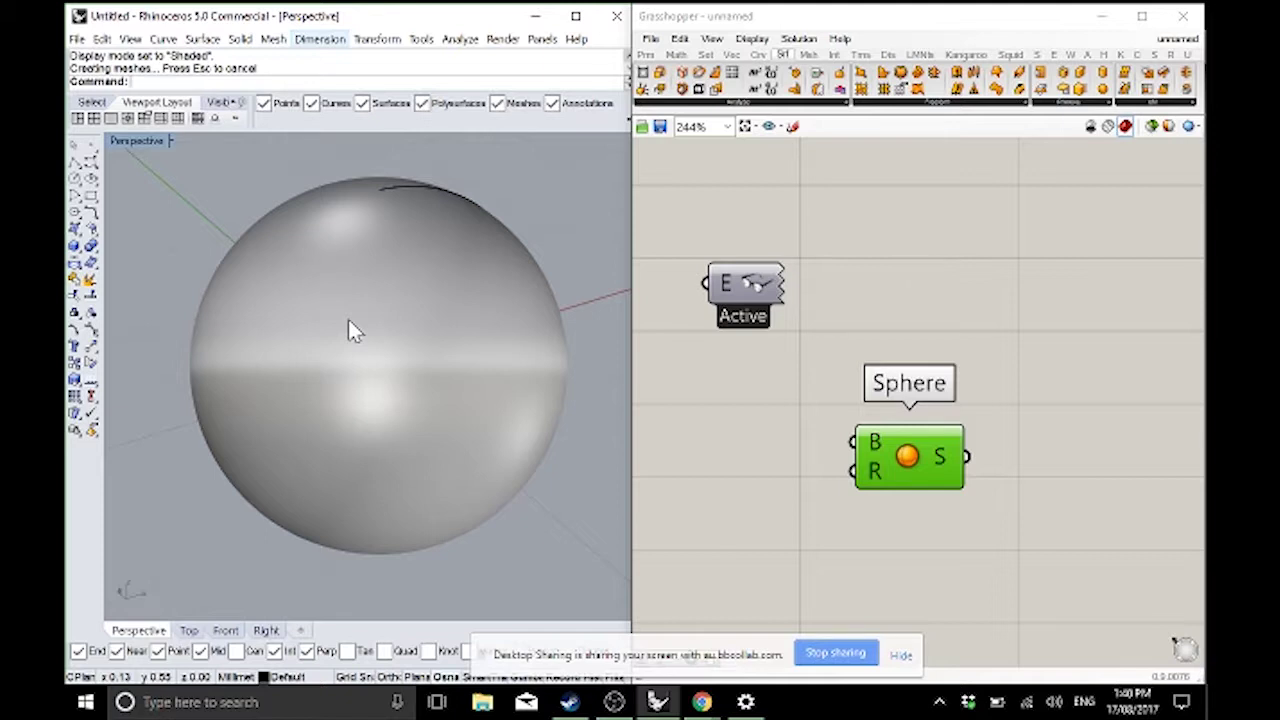
{"action": "left_click", "coordinate": [908, 456]}
{"action": "key", "text": "Delete"}
{"action": "left_click", "coordinate": [356, 252]}
{"action": "key", "text": "Delete"}
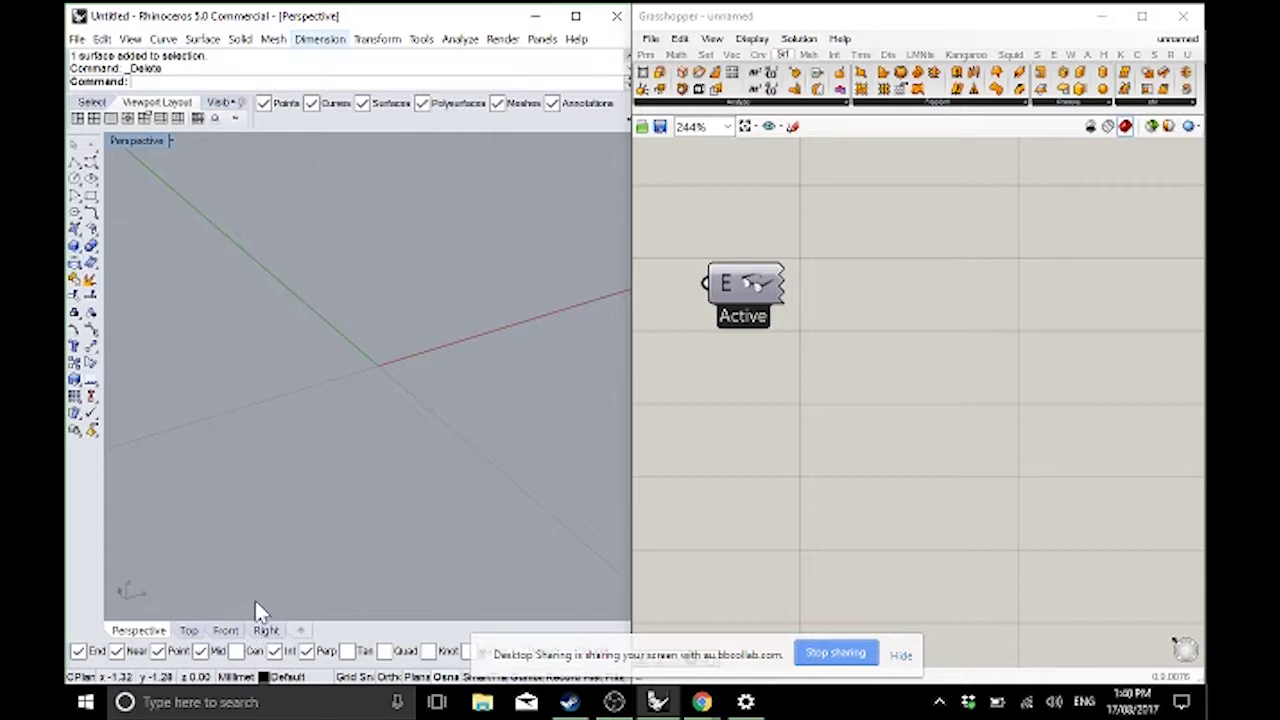
- Change the model units from Millimeters to Meters and accept scaling the model by 0.001
{"action": "left_click", "coordinate": [245, 678]}
{"action": "left_click", "coordinate": [280, 658]}
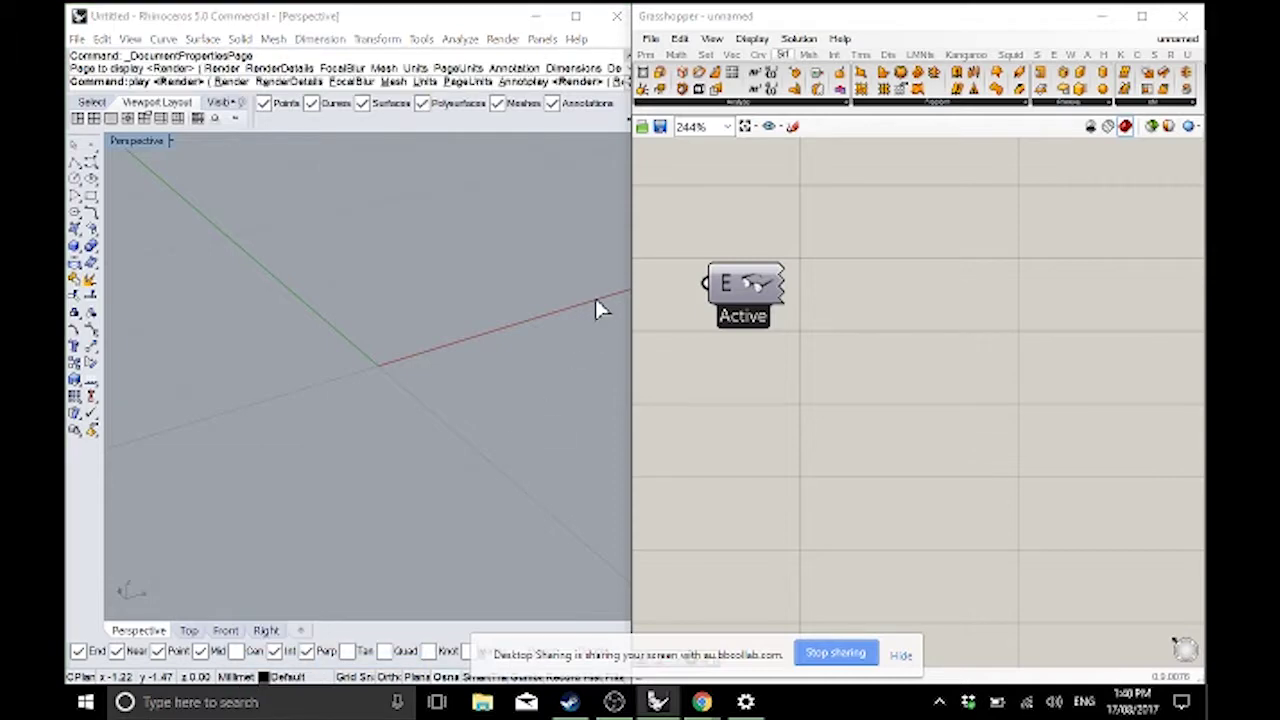
{"action": "left_click", "coordinate": [912, 242]}
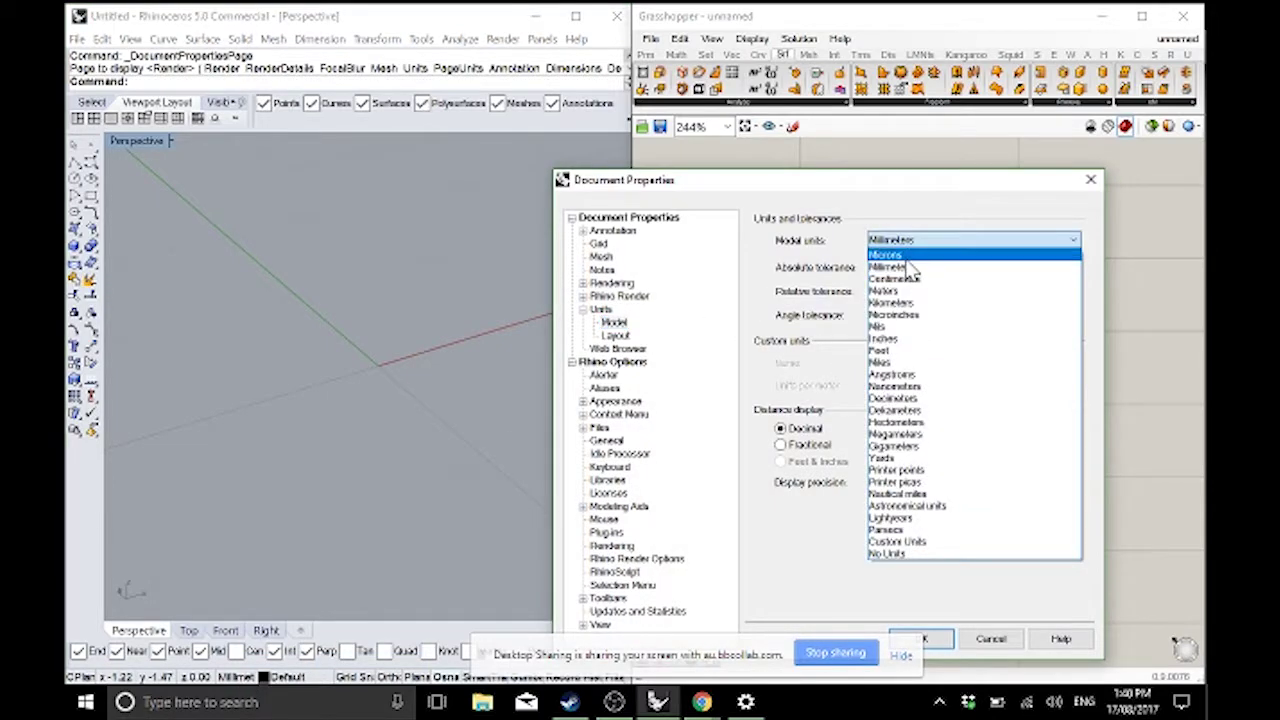
{"action": "left_click", "coordinate": [914, 290]}
{"action": "left_click", "coordinate": [934, 636]}
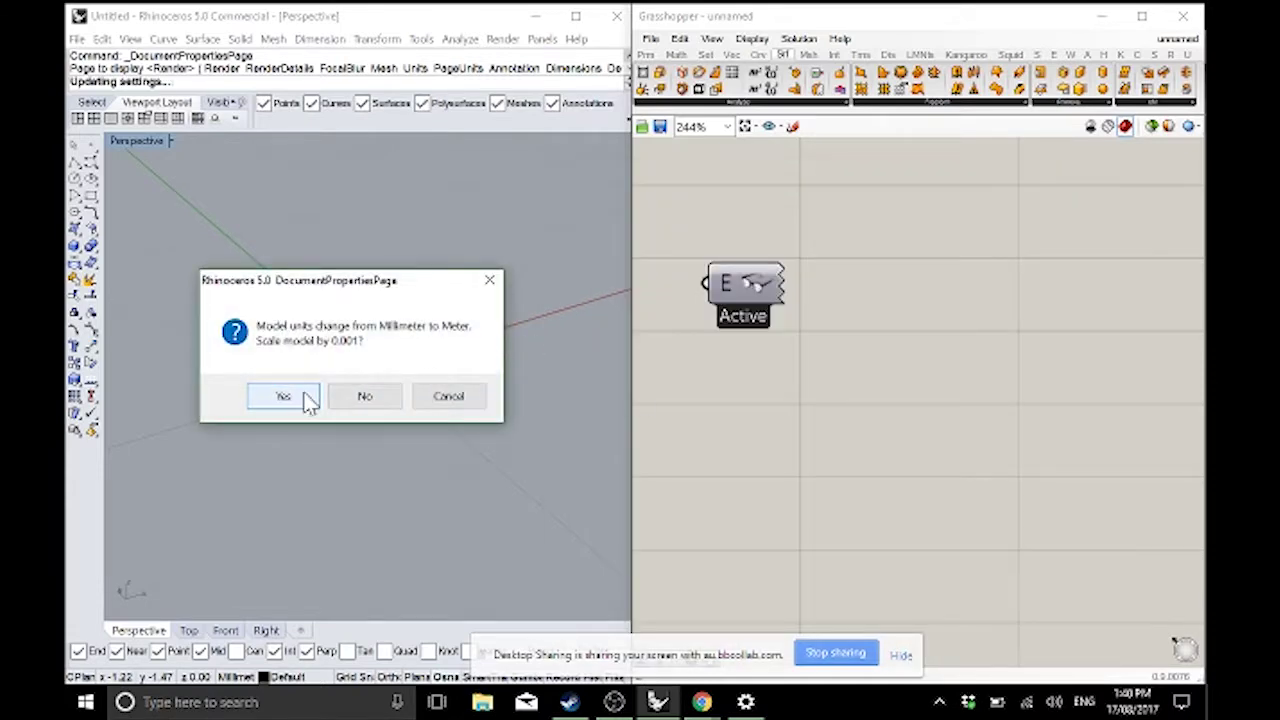
{"action": "left_click", "coordinate": [283, 397]}
{"action": "scroll", "coordinate": [740, 395], "scroll_direction": "down", "scroll_amount": 5}
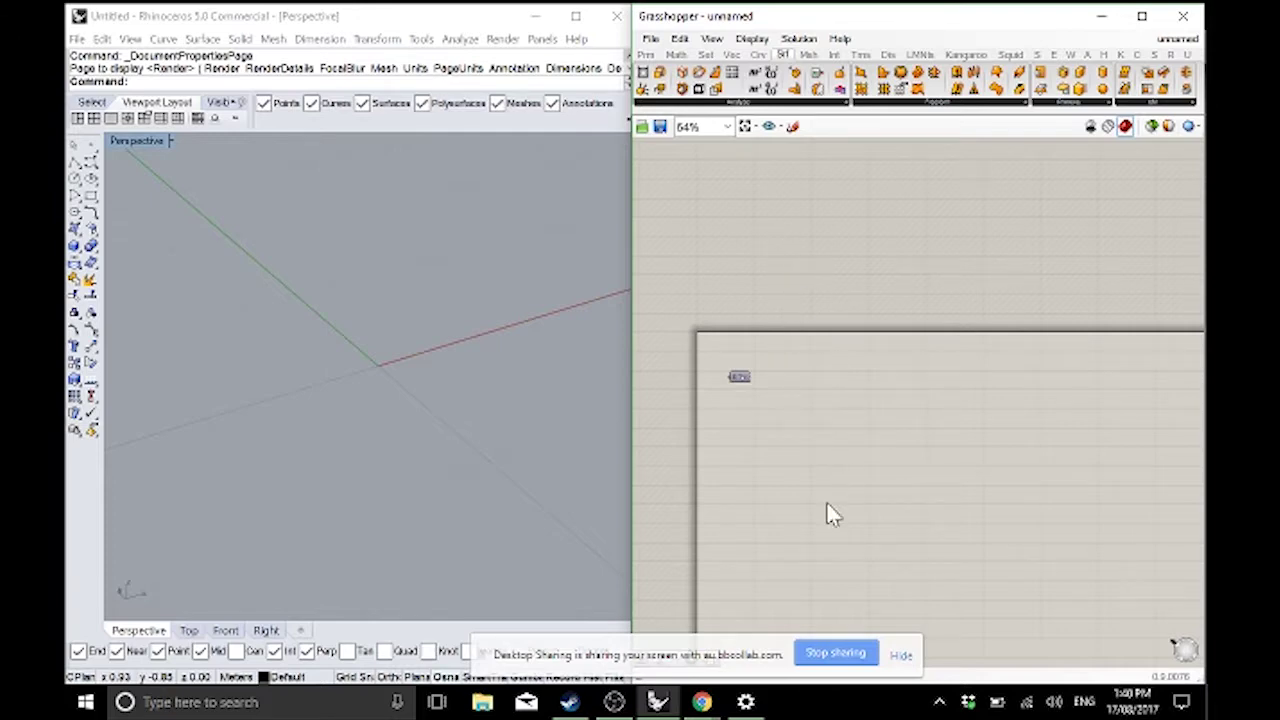
{"action": "scroll", "coordinate": [766, 292], "scroll_direction": "up", "scroll_amount": 3}
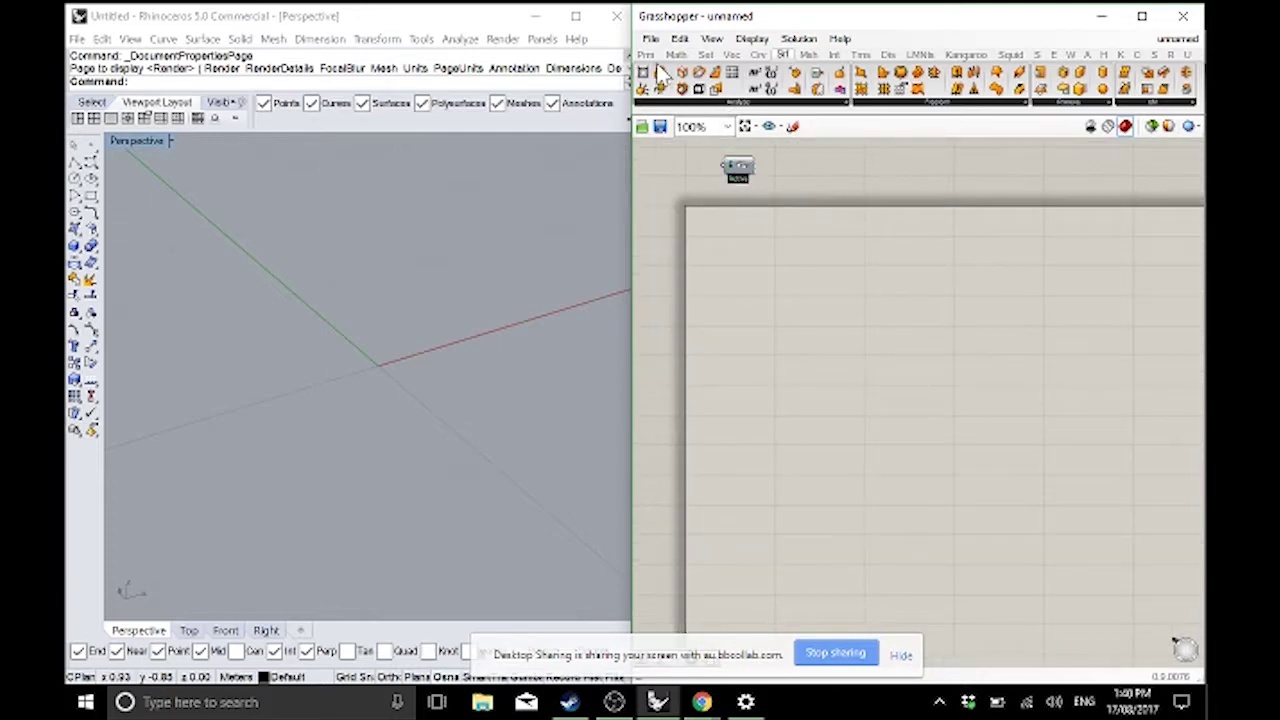
- Place a Square grid component from the Vector tab and check its grid preview in Perspective
{"action": "left_click", "coordinate": [705, 54]}
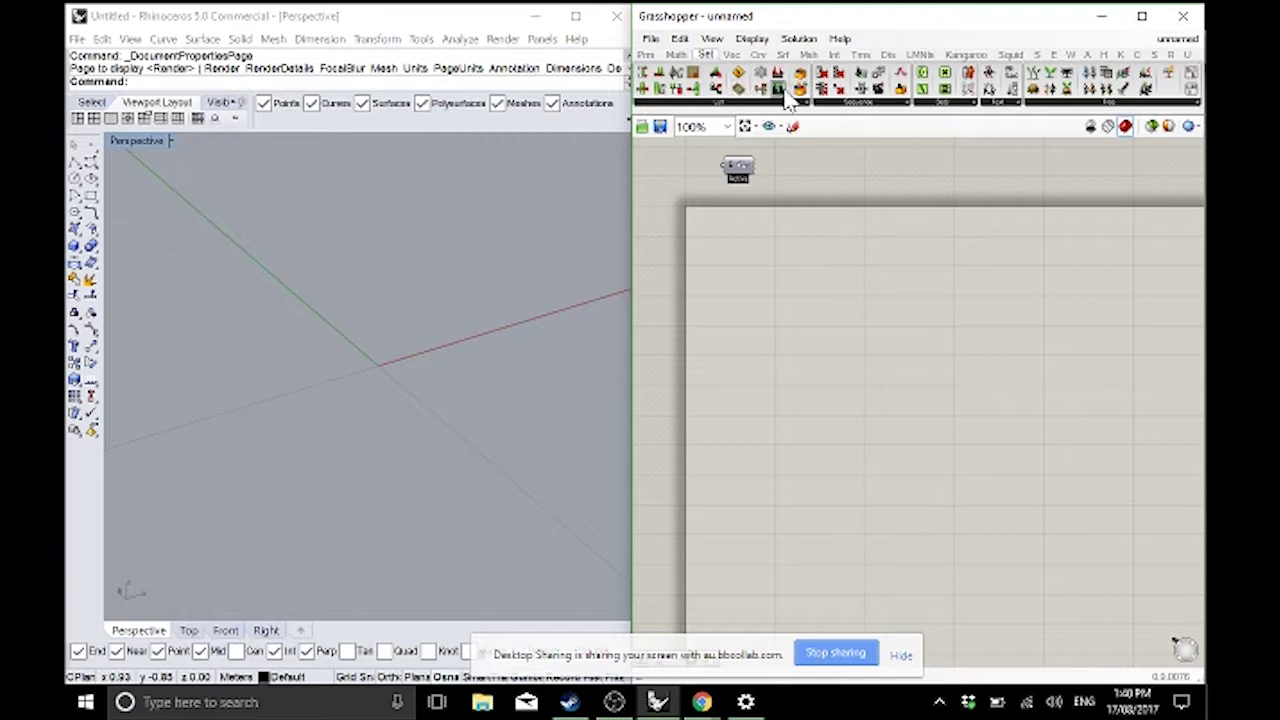
{"action": "left_click", "coordinate": [728, 54]}
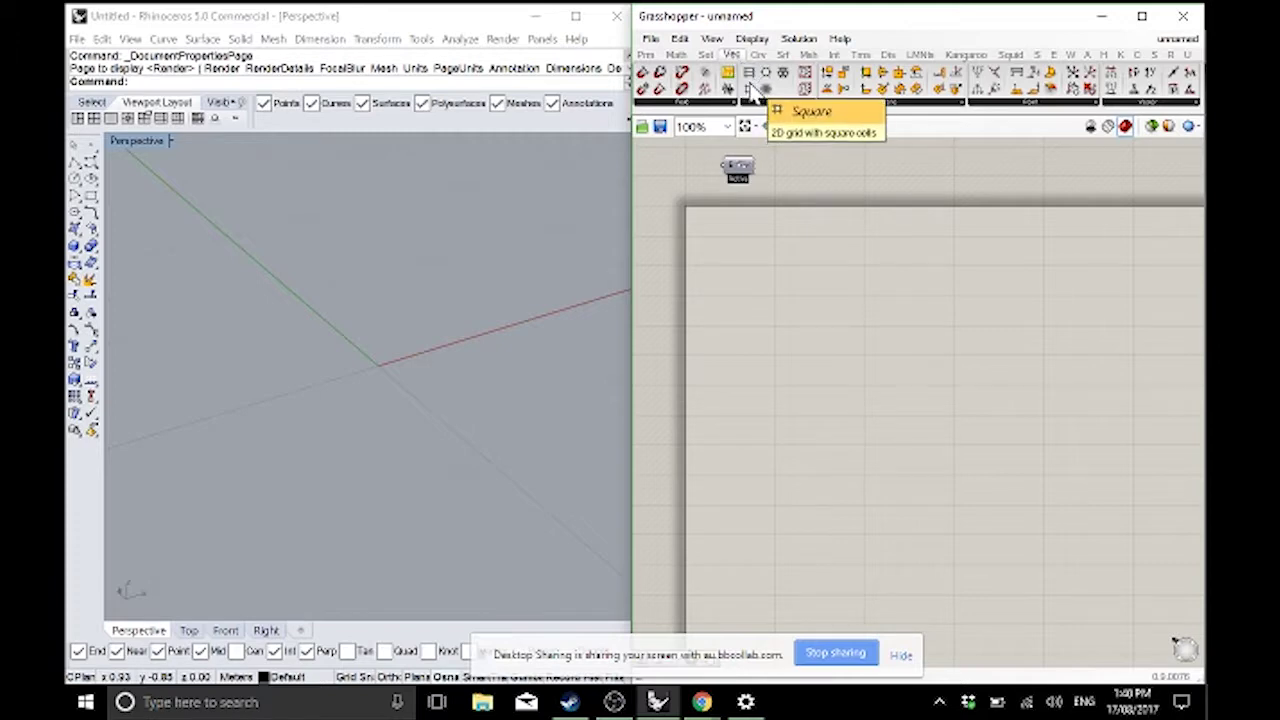
{"action": "left_click_drag", "start_coordinate": [754, 89], "coordinate": [775, 322]}
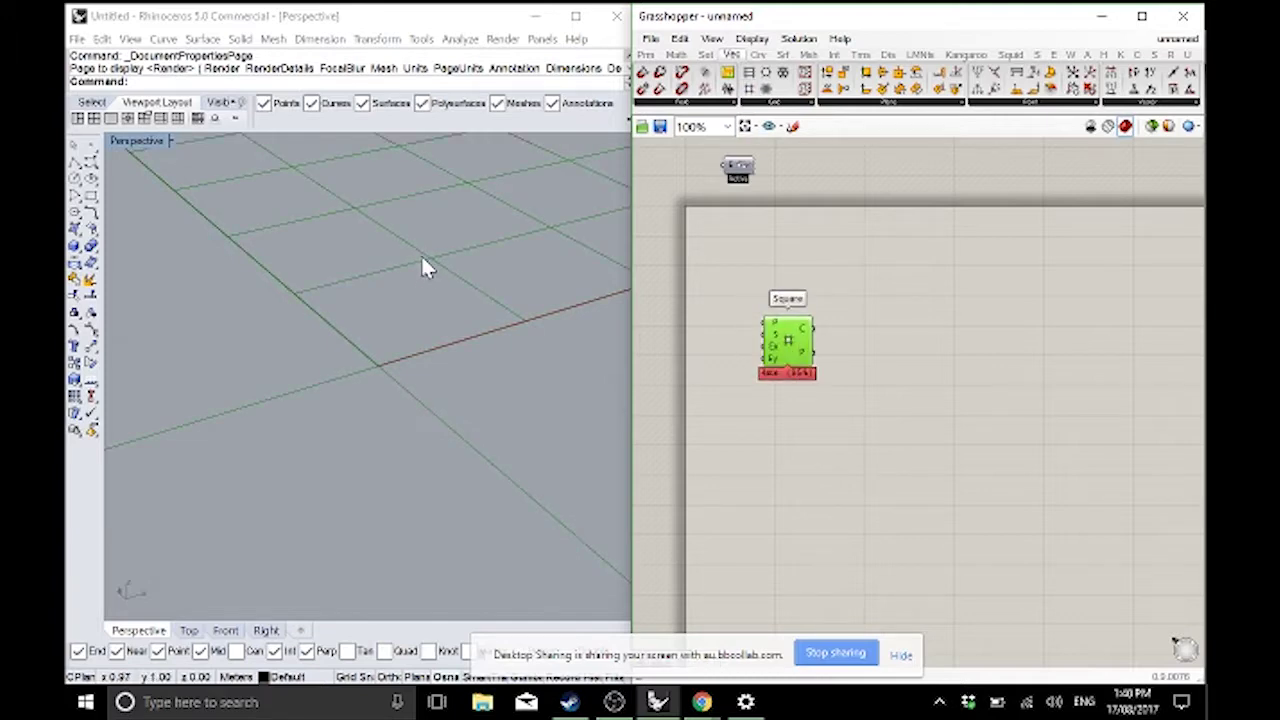
{"action": "right_click_drag", "start_coordinate": [421, 268], "coordinate": [371, 300]}
{"action": "scroll", "coordinate": [371, 295], "scroll_direction": "down", "scroll_amount": 3}
{"action": "scroll", "coordinate": [400, 300], "scroll_direction": "up", "scroll_amount": 3}
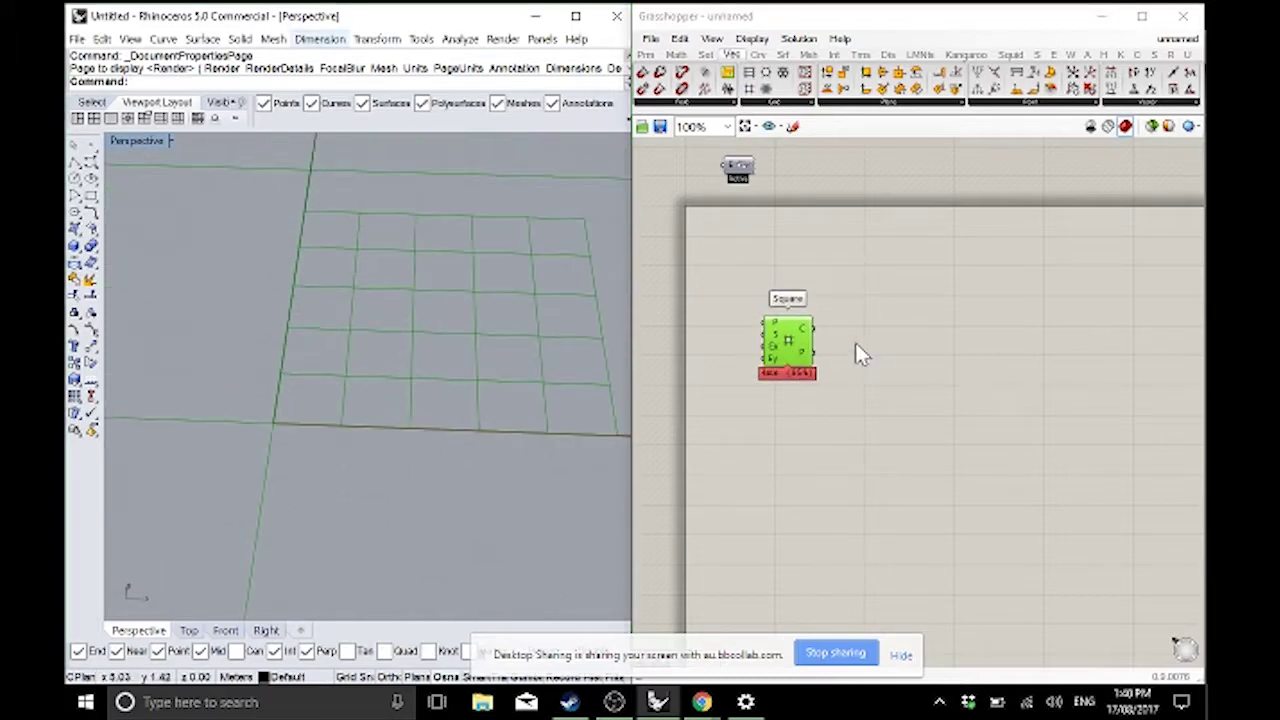
{"action": "scroll", "coordinate": [800, 315], "scroll_direction": "up", "scroll_amount": 4}
{"action": "left_click", "coordinate": [726, 303]}
{"action": "right_click_drag", "start_coordinate": [726, 303], "coordinate": [865, 300]}
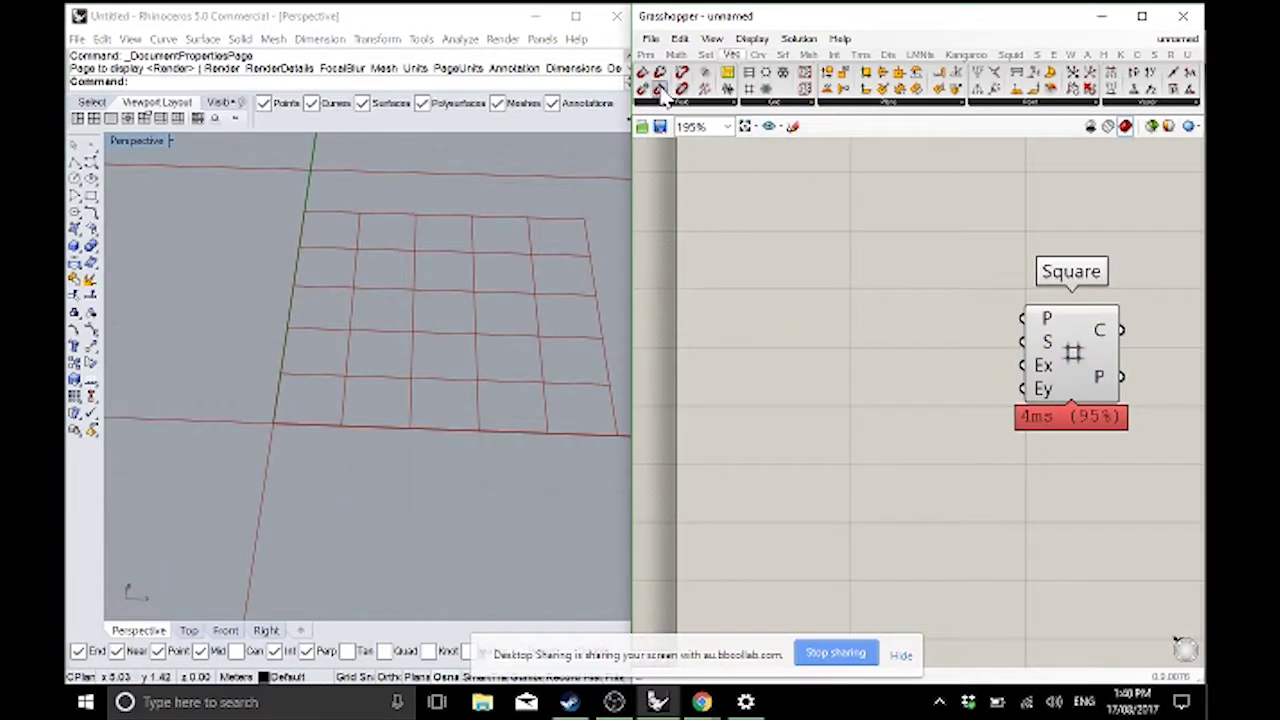
- Add a Number Slider with maximum 50 and whole-number rounding, wired into Square's Ex input
{"action": "left_click", "coordinate": [645, 54]}
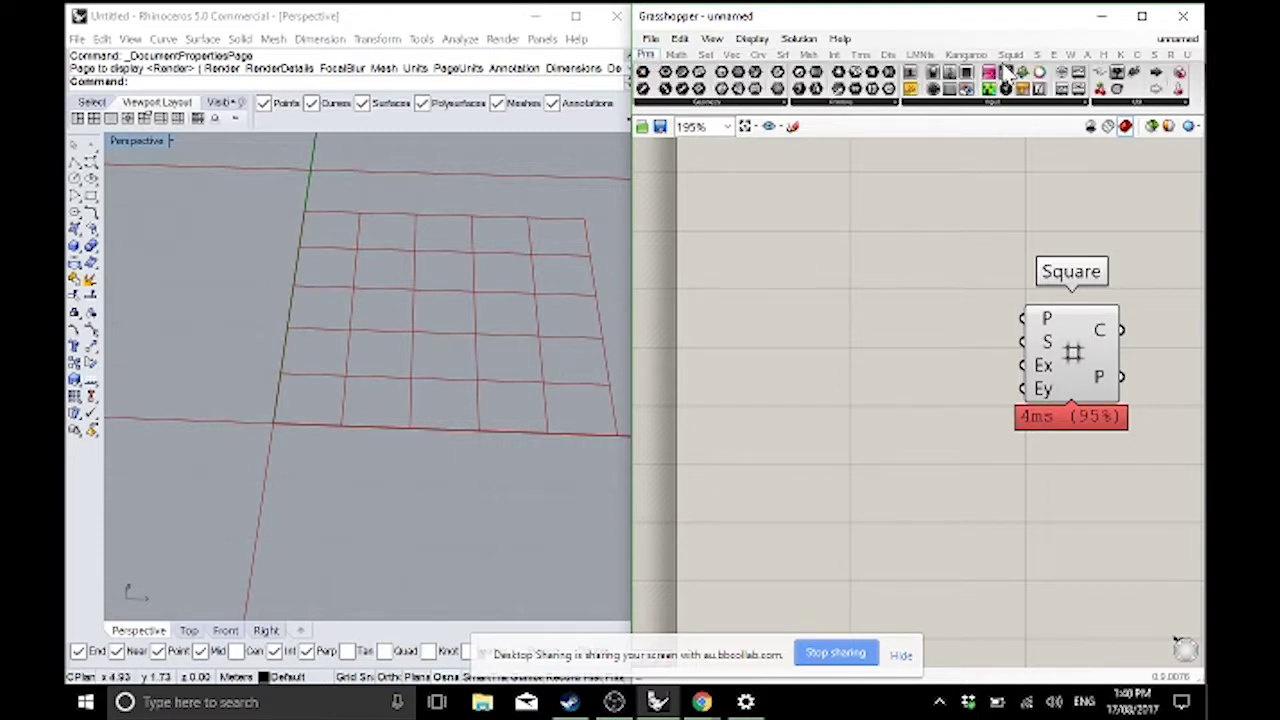
{"action": "left_click_drag", "start_coordinate": [1006, 73], "coordinate": [808, 372]}
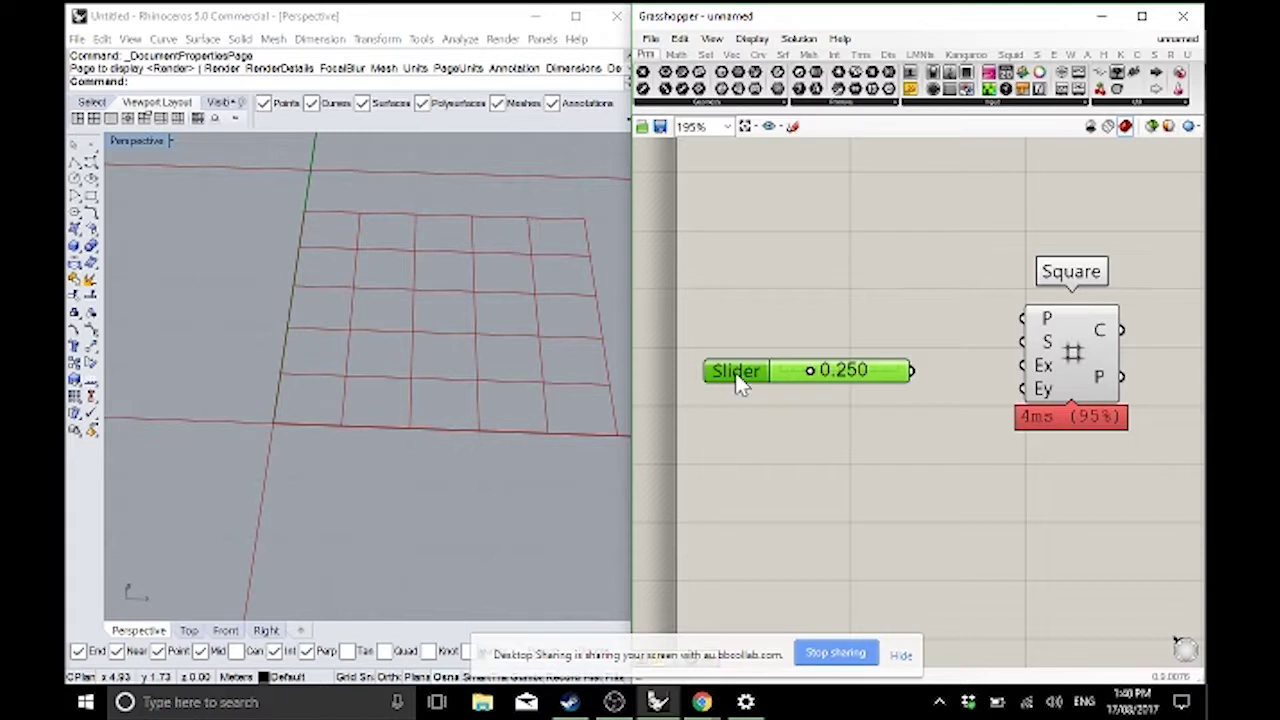
{"action": "double_click", "coordinate": [737, 385]}
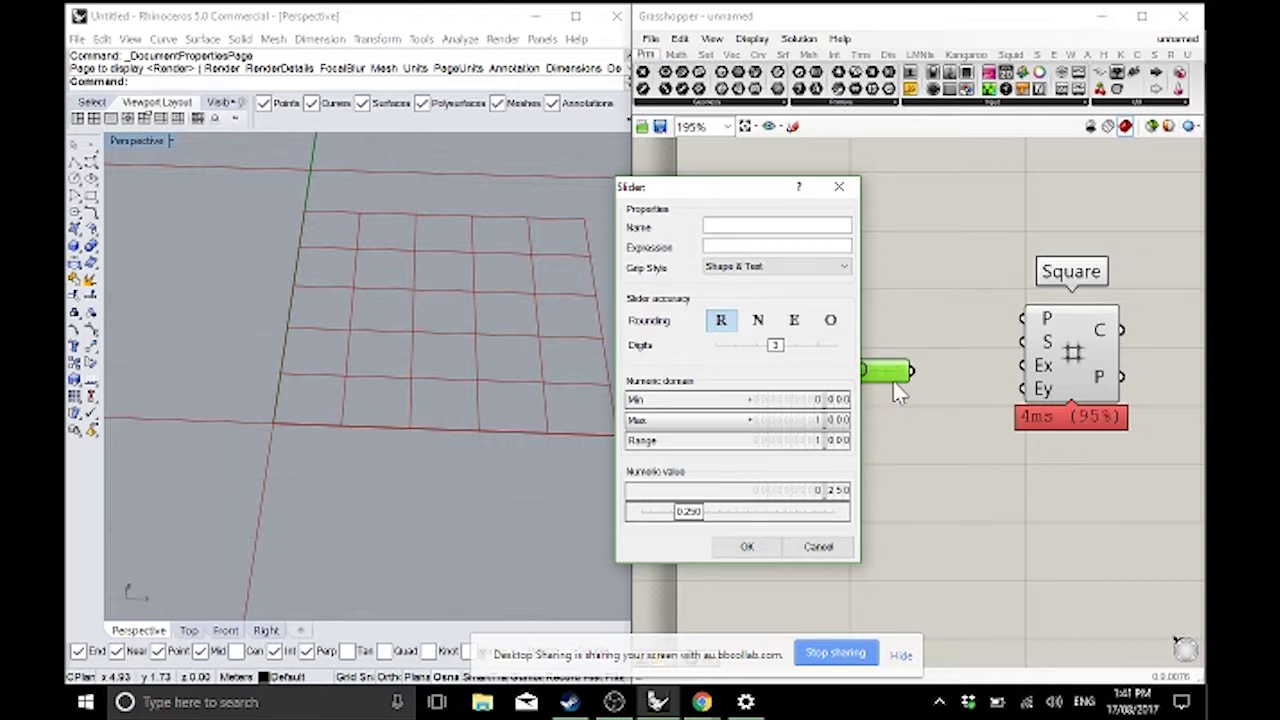
{"action": "double_click", "coordinate": [830, 420]}
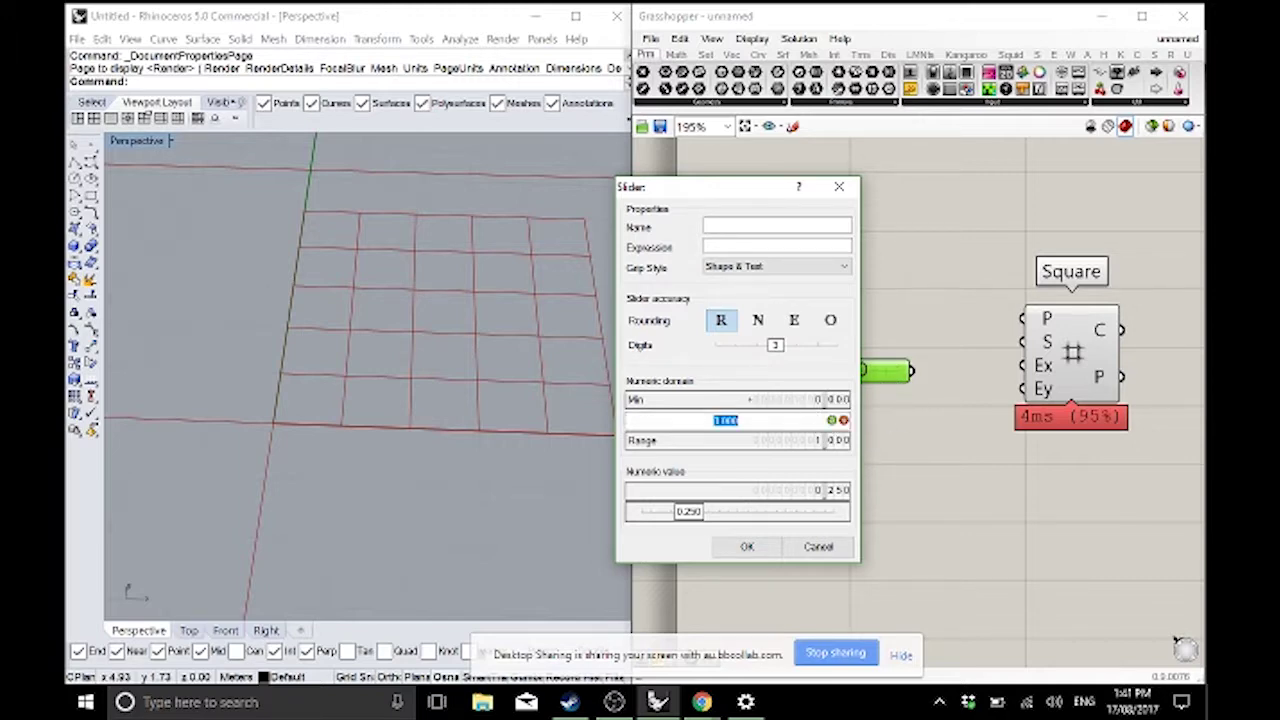
{"action": "type", "text": "50"}
{"action": "left_click", "coordinate": [758, 320]}
{"action": "left_click", "coordinate": [831, 420]}
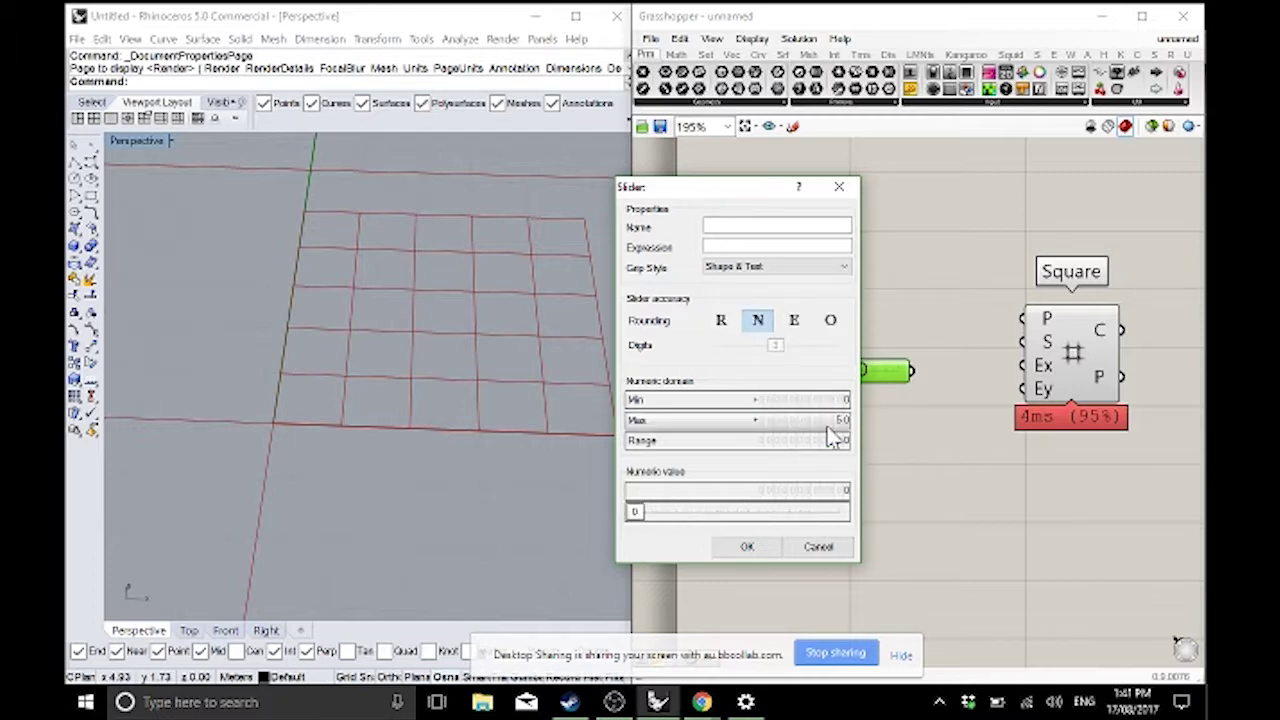
{"action": "left_click", "coordinate": [775, 545]}
{"action": "left_click_drag", "start_coordinate": [914, 373], "coordinate": [1022, 365]}
- Try Extent X values 22, 3 and 18 while zooming out in Rhino to watch the grid
{"action": "left_click_drag", "start_coordinate": [810, 382], "coordinate": [857, 380]}
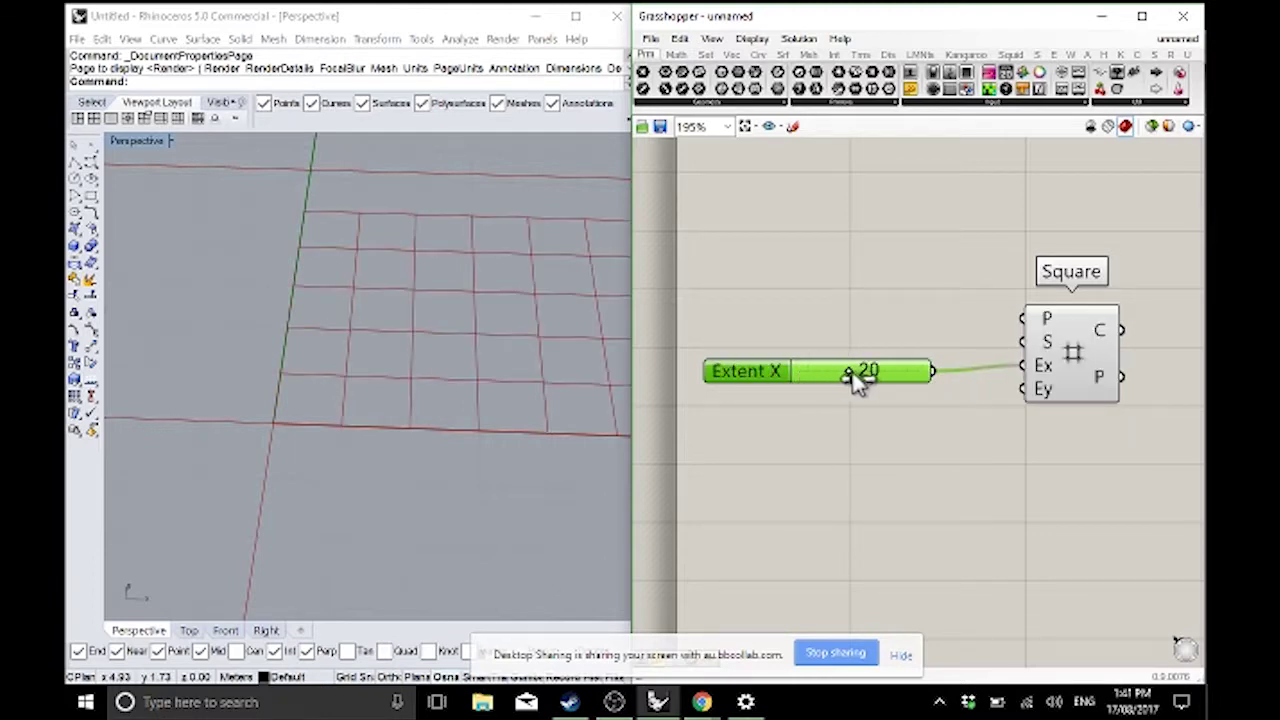
{"action": "left_click", "coordinate": [463, 334]}
{"action": "scroll", "coordinate": [463, 334], "scroll_direction": "down", "scroll_amount": 2}
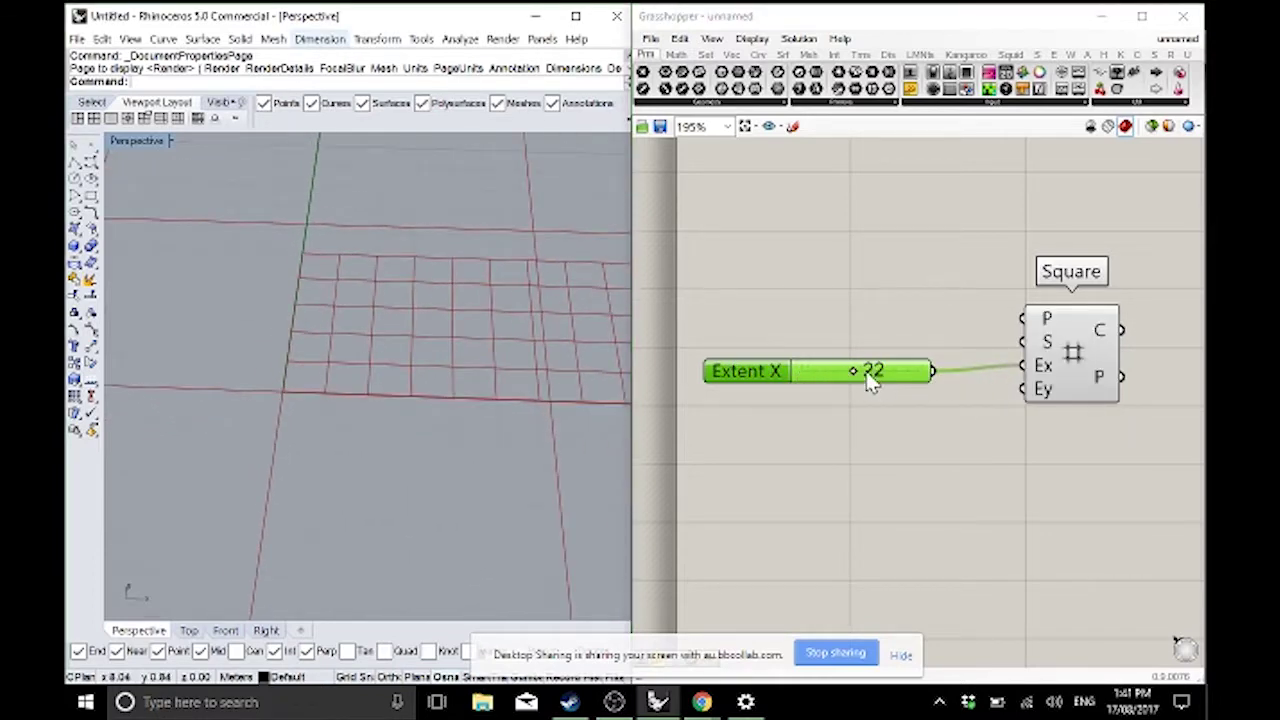
{"action": "left_click_drag", "start_coordinate": [857, 375], "coordinate": [812, 380]}
{"action": "scroll", "coordinate": [251, 354], "scroll_direction": "down", "scroll_amount": 6}
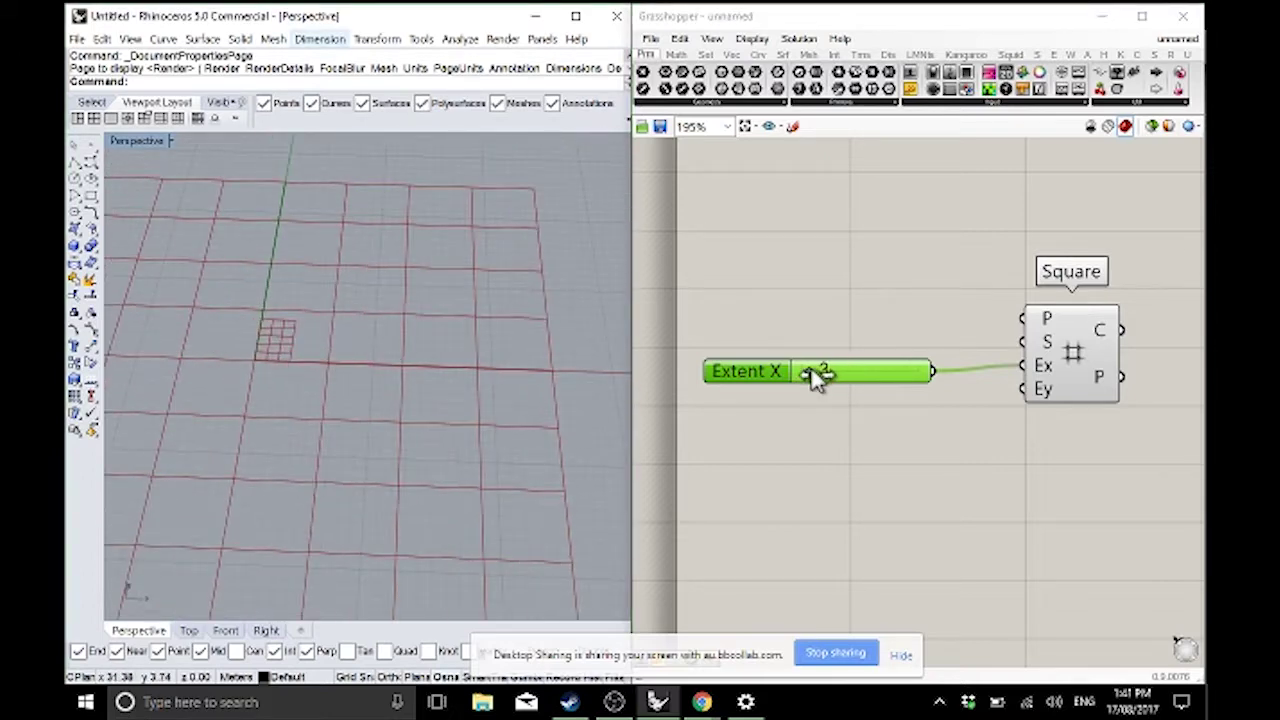
{"action": "left_click_drag", "start_coordinate": [812, 368], "coordinate": [862, 377]}
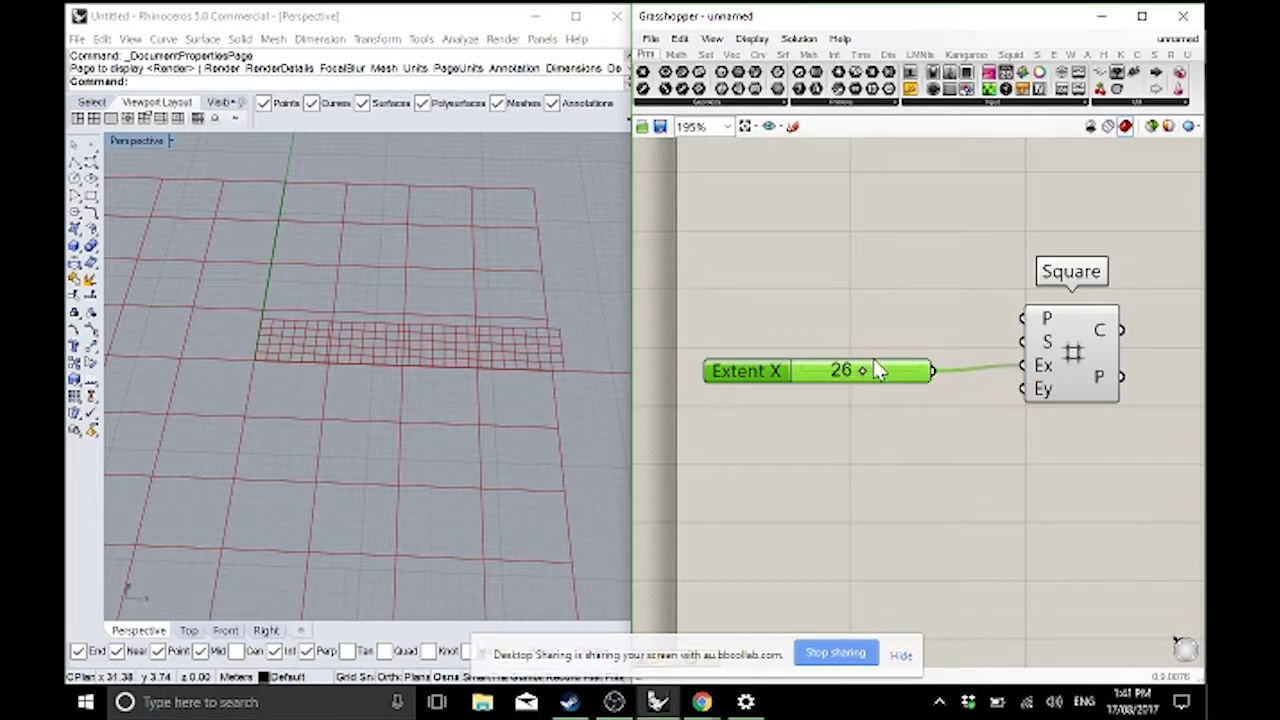
- Duplicate the slider into Ey at 31, then drive Ey from Extent X set to 23
{"action": "mouse_move", "coordinate": [843, 385]}
{"action": "left_mouse_down", "text": "alt"}
{"action": "mouse_move", "coordinate": [837, 374]}
{"action": "mouse_move", "coordinate": [829, 394]}
{"action": "left_mouse_up", "text": "alt"}
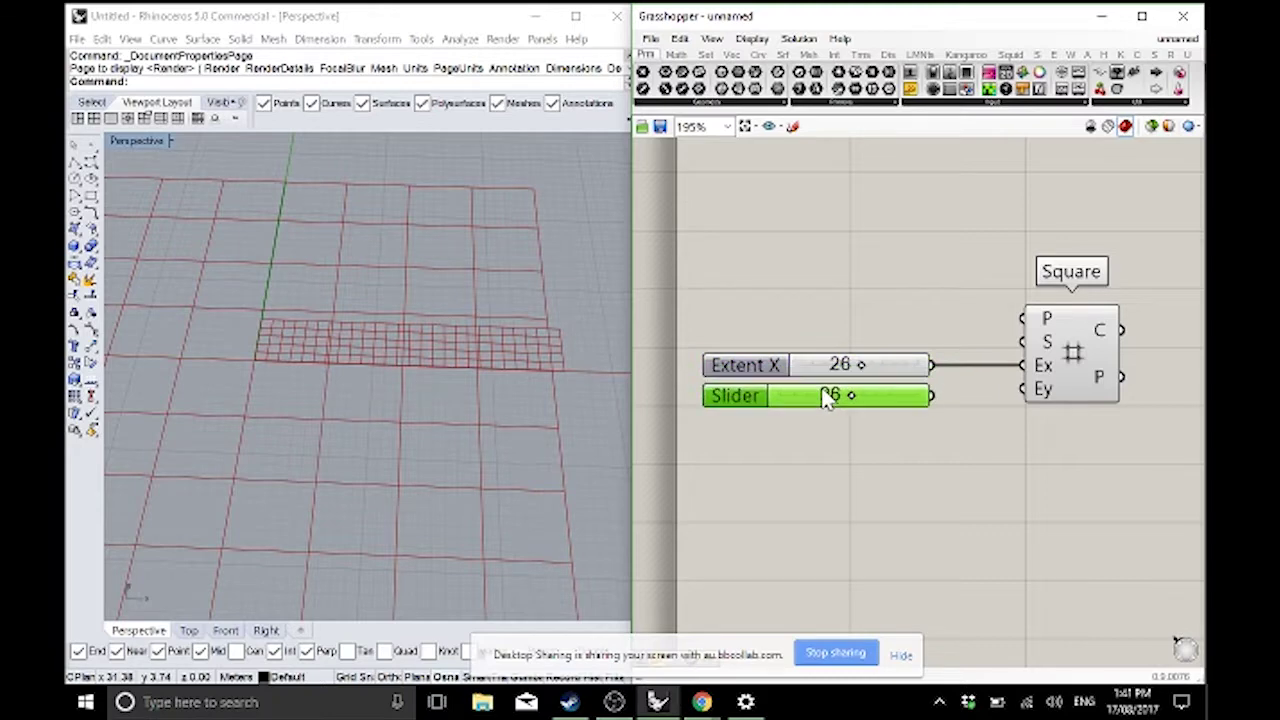
{"action": "left_click", "coordinate": [897, 412]}
{"action": "left_click_drag", "start_coordinate": [921, 396], "coordinate": [1018, 392]}
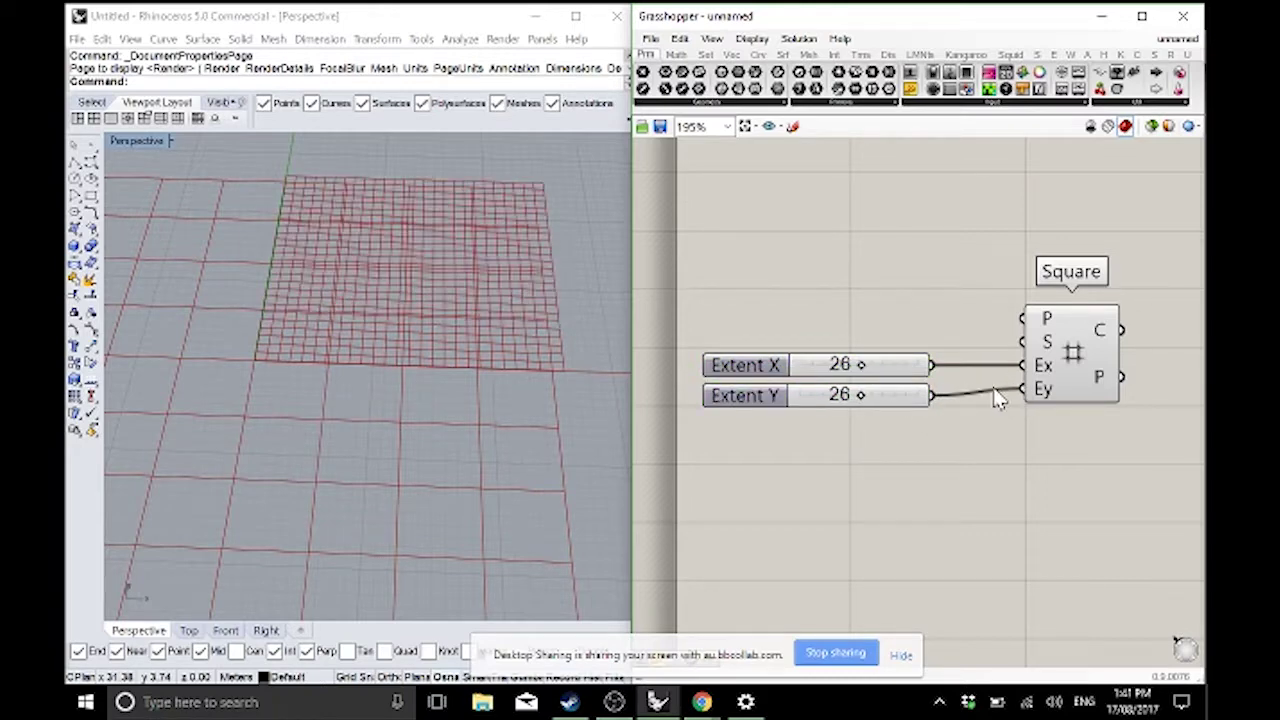
{"action": "left_click_drag", "start_coordinate": [870, 397], "coordinate": [874, 396]}
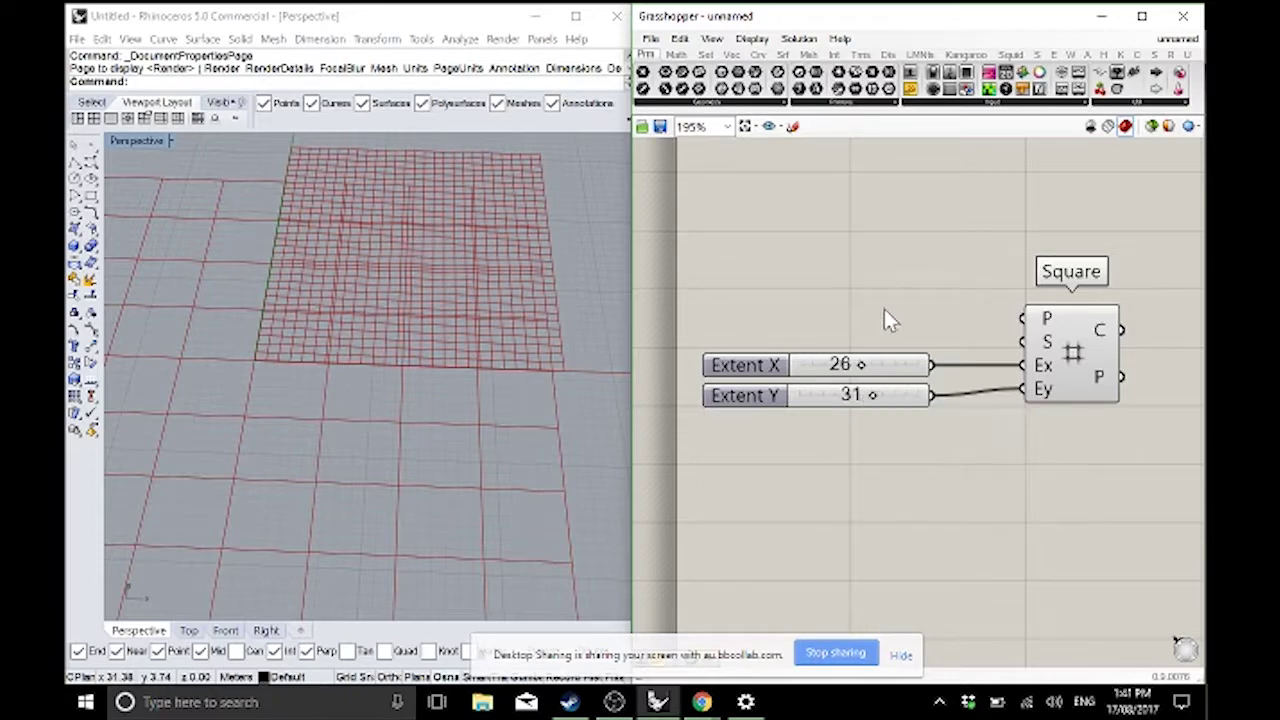
{"action": "left_click_drag", "start_coordinate": [930, 364], "coordinate": [1023, 397]}
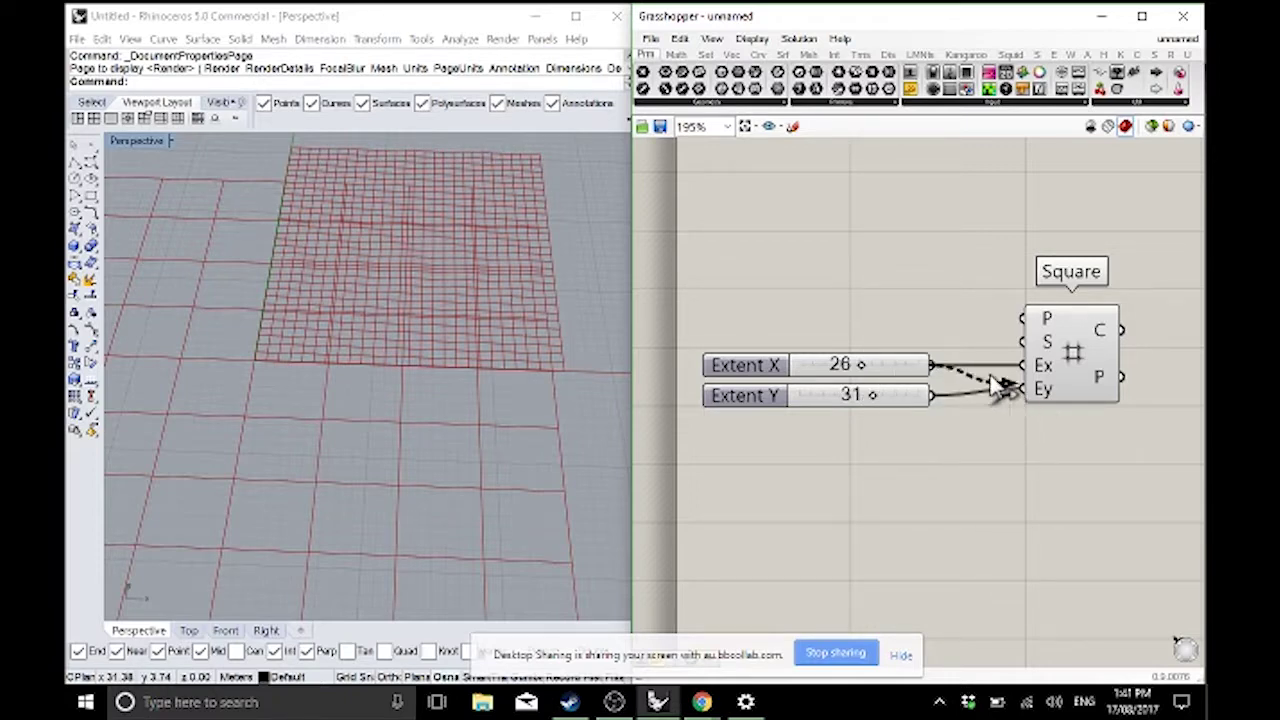
{"action": "mouse_move", "coordinate": [857, 368]}
{"action": "left_mouse_down"}
{"action": "mouse_move", "coordinate": [871, 366]}
{"action": "mouse_move", "coordinate": [843, 366]}
{"action": "mouse_move", "coordinate": [874, 366]}
{"action": "mouse_move", "coordinate": [855, 375]}
{"action": "left_mouse_up"}
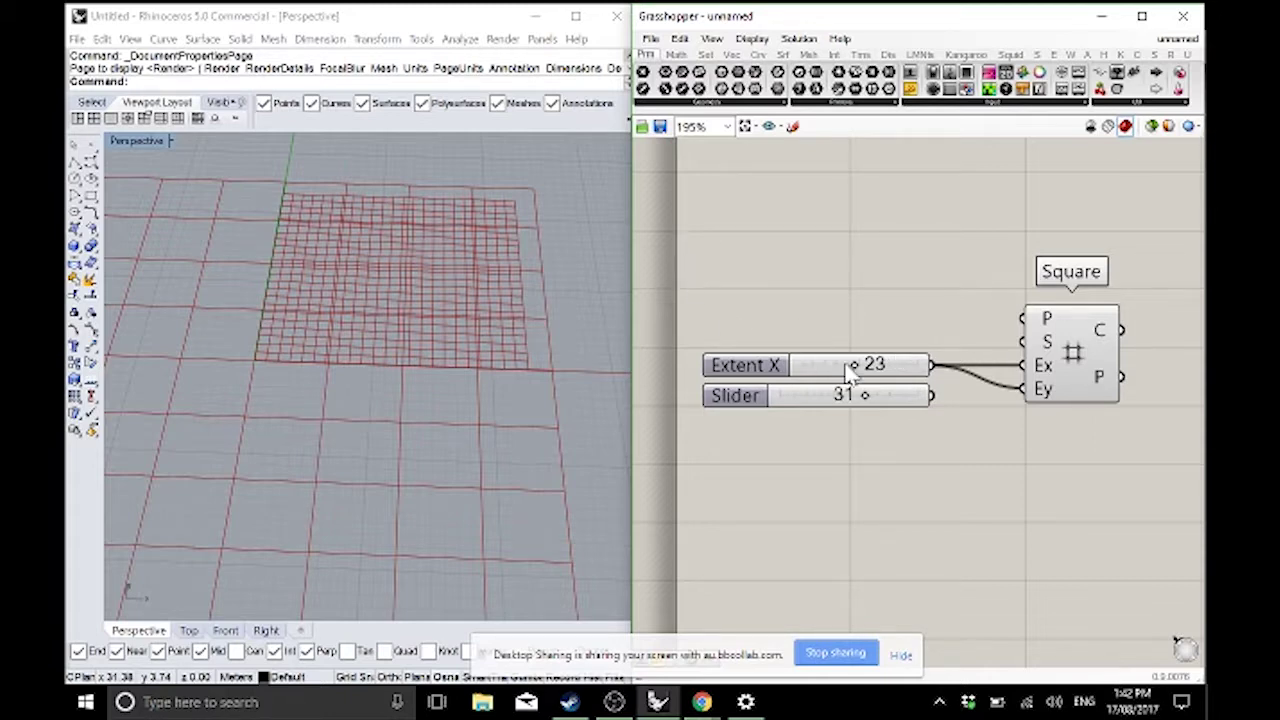
- Set Extent X to 28, feed Square's P output into a Point parameter, and start Rhino's Point command
{"action": "left_click_drag", "start_coordinate": [848, 368], "coordinate": [871, 366]}
{"action": "right_click_drag", "start_coordinate": [1023, 306], "coordinate": [908, 312]}
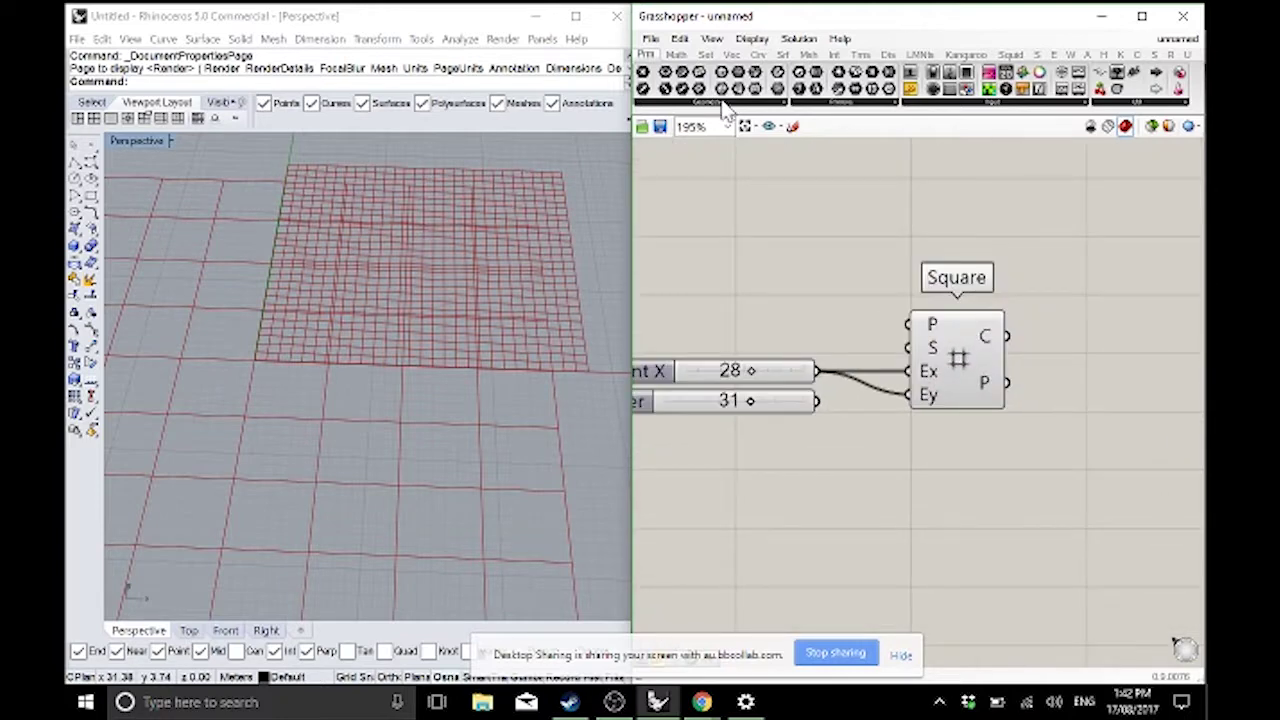
{"action": "mouse_move", "coordinate": [648, 88]}
{"action": "left_mouse_down"}
{"action": "mouse_move", "coordinate": [1100, 343]}
{"action": "mouse_move", "coordinate": [1110, 388]}
{"action": "left_mouse_up"}
{"action": "left_click_drag", "start_coordinate": [1006, 382], "coordinate": [1105, 381]}
{"action": "right_click_drag", "start_coordinate": [387, 368], "coordinate": [514, 316]}
{"action": "scroll", "coordinate": [406, 342], "scroll_direction": "up", "scroll_amount": 3}
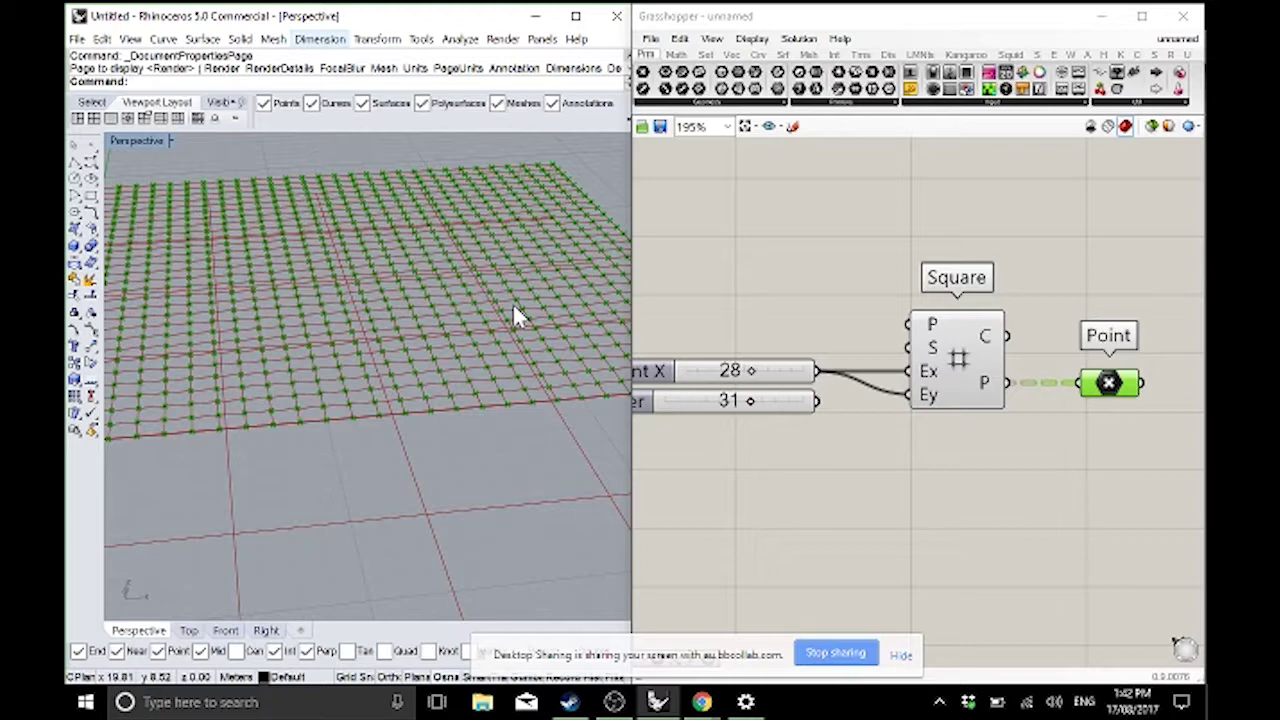
{"action": "scroll", "coordinate": [512, 317], "scroll_direction": "down", "scroll_amount": 6}
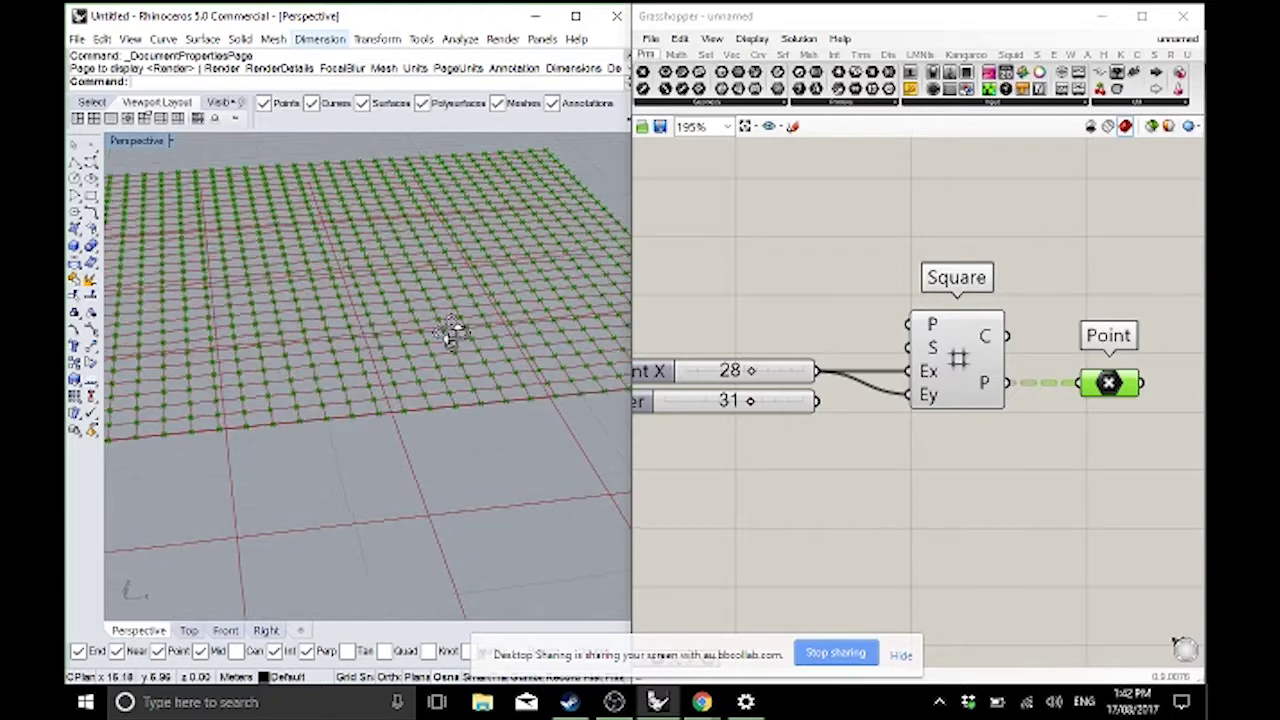
{"action": "left_click", "coordinate": [80, 142]}
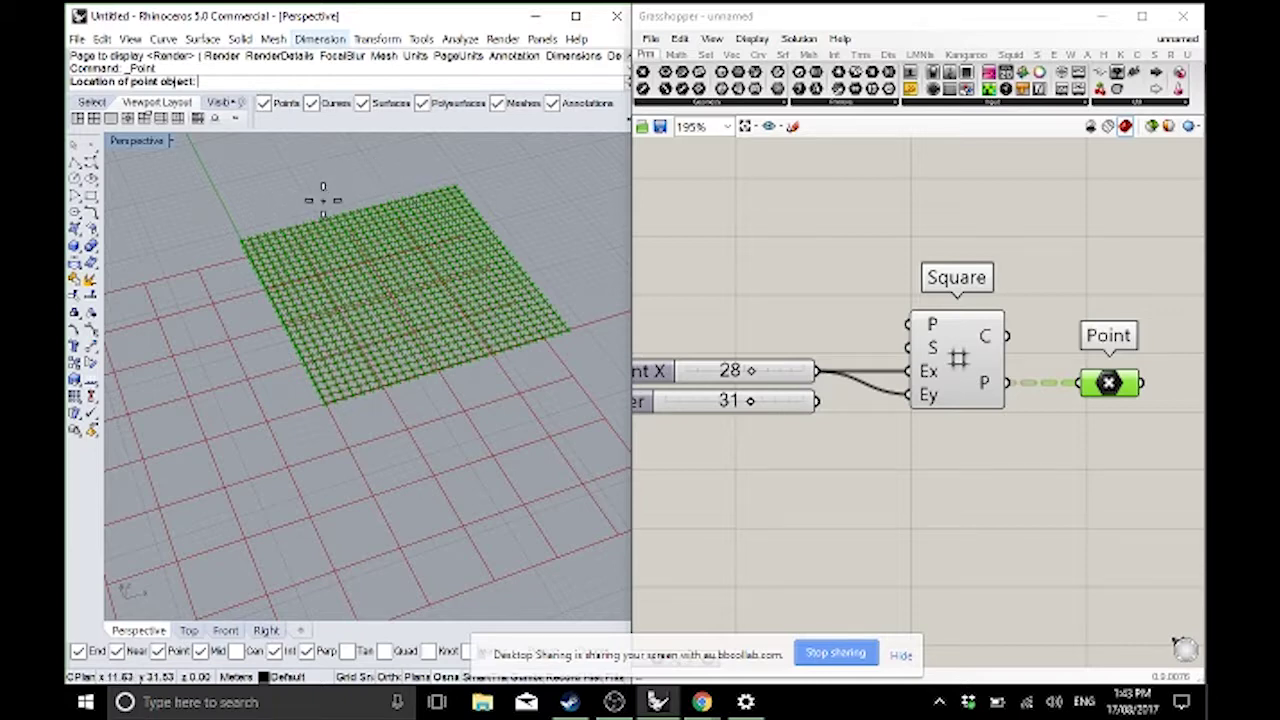
- Place three attractor points in Rhino: behind, beside, and left of the grid
{"action": "left_click", "coordinate": [309, 188]}
{"action": "key", "text": "Return"}
{"action": "left_click", "coordinate": [444, 395]}
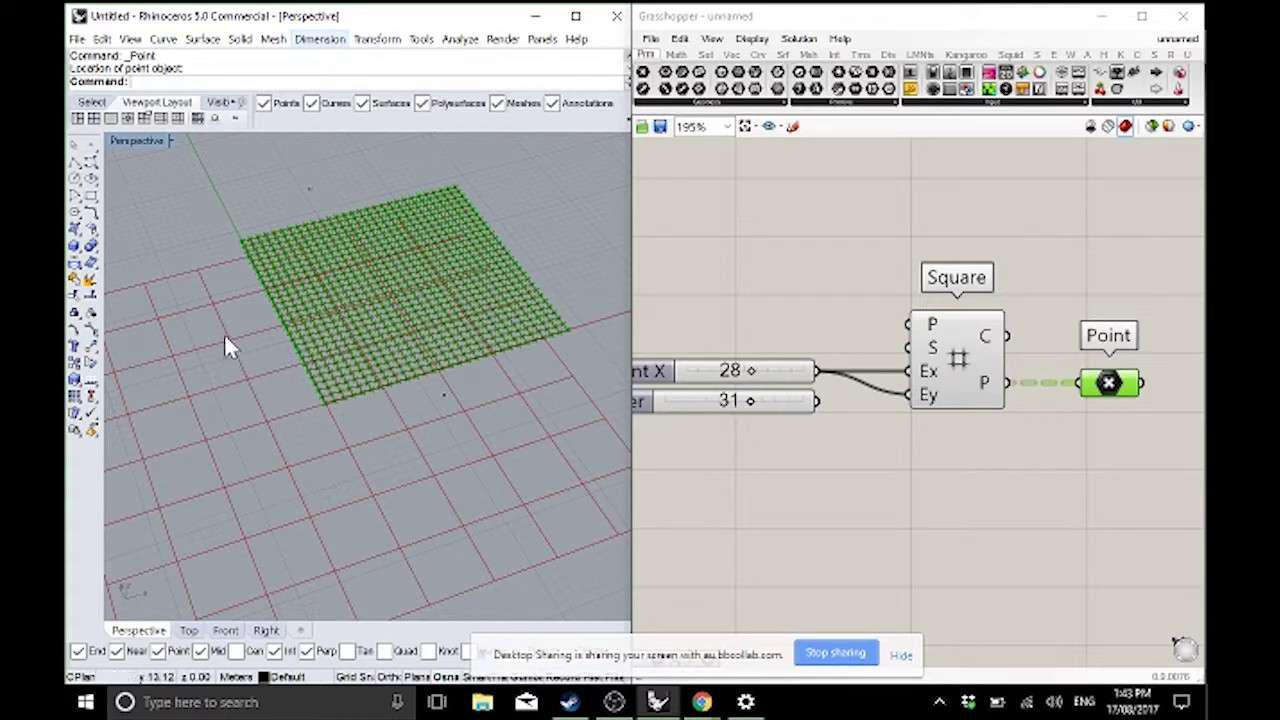
{"action": "right_click", "coordinate": [254, 299]}
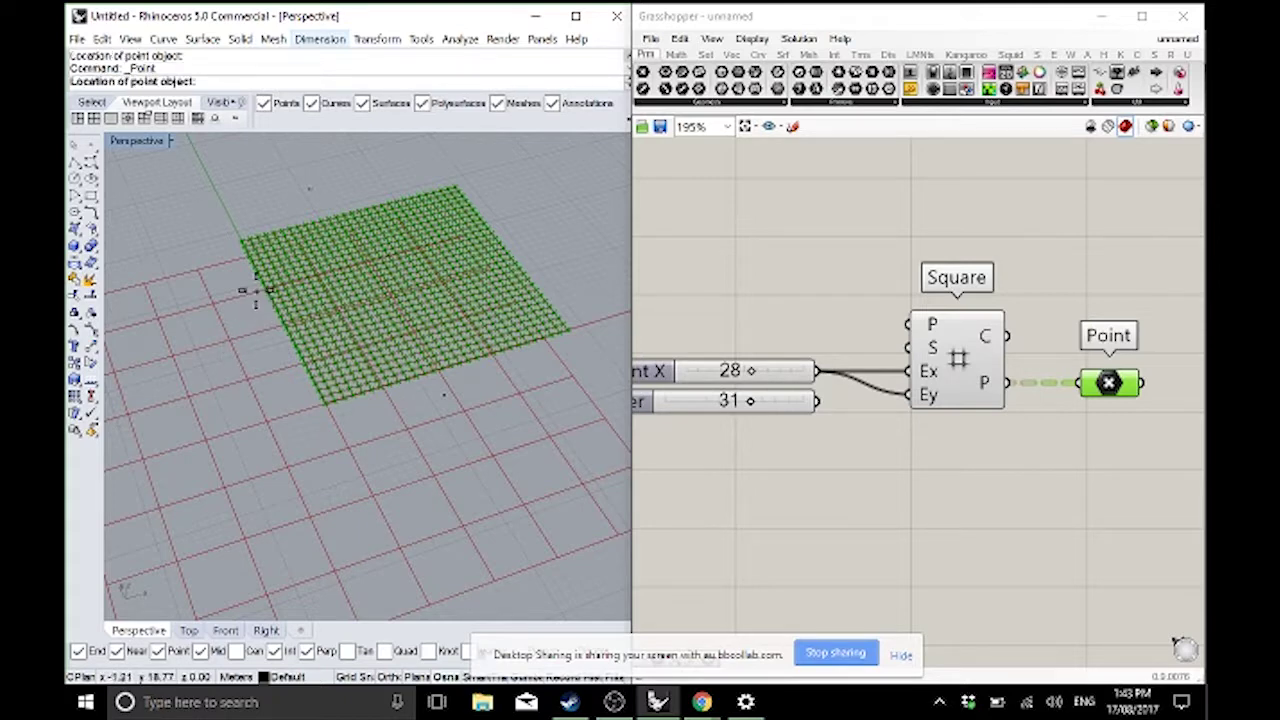
{"action": "left_click", "coordinate": [238, 318]}
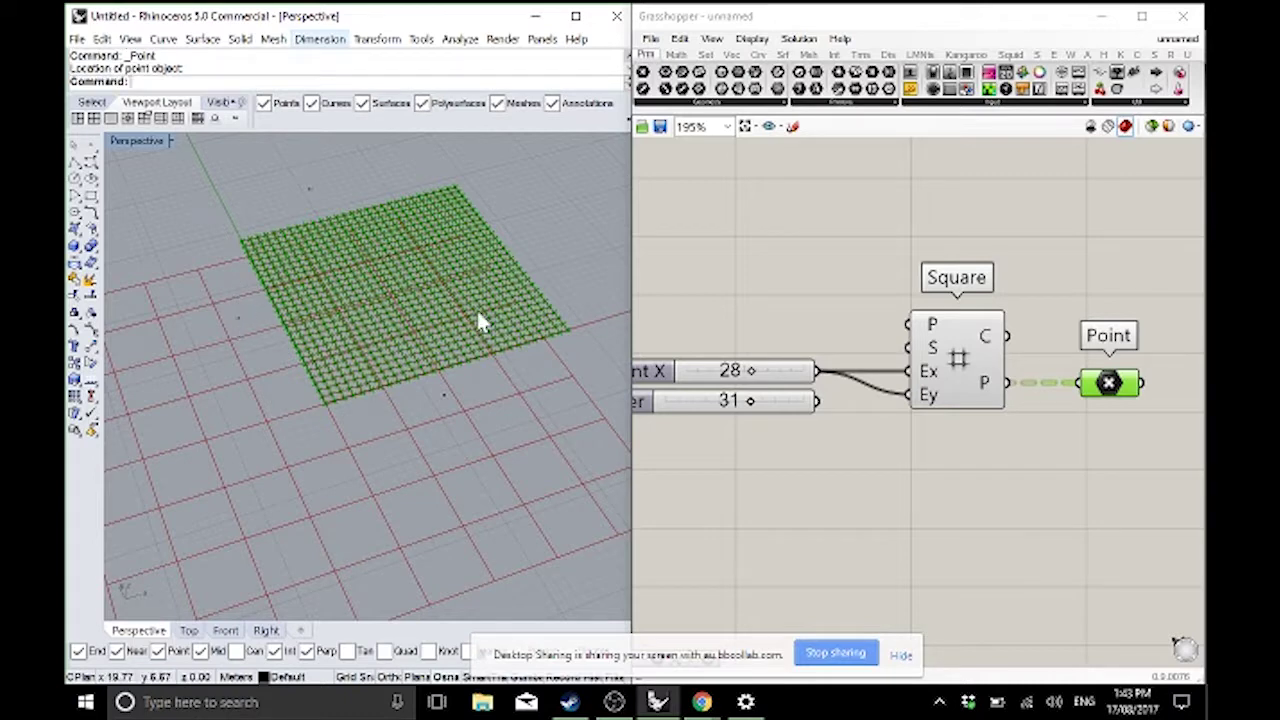
- Add a second Point parameter and reference the three Rhino points via Set Multiple Points
{"action": "left_click", "coordinate": [720, 240]}
{"action": "right_click_drag", "start_coordinate": [871, 343], "coordinate": [925, 243]}
{"action": "left_click_drag", "start_coordinate": [663, 82], "coordinate": [880, 398]}
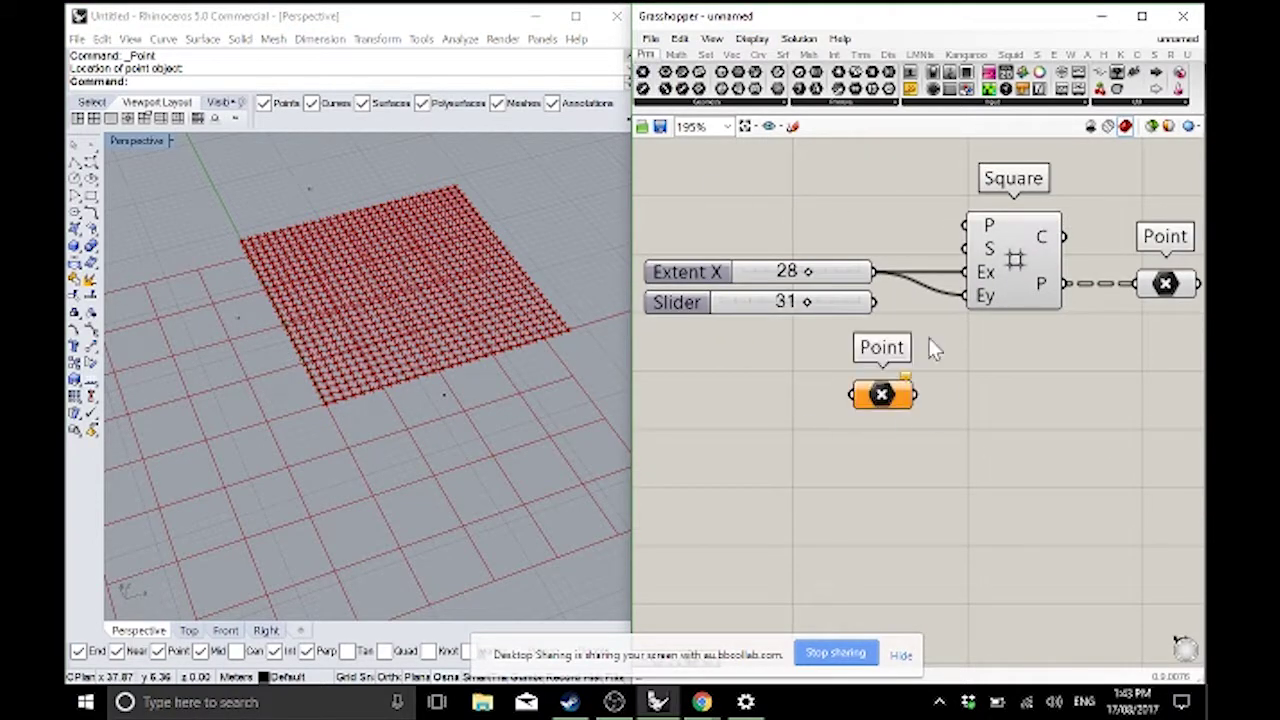
{"action": "right_click", "coordinate": [886, 392]}
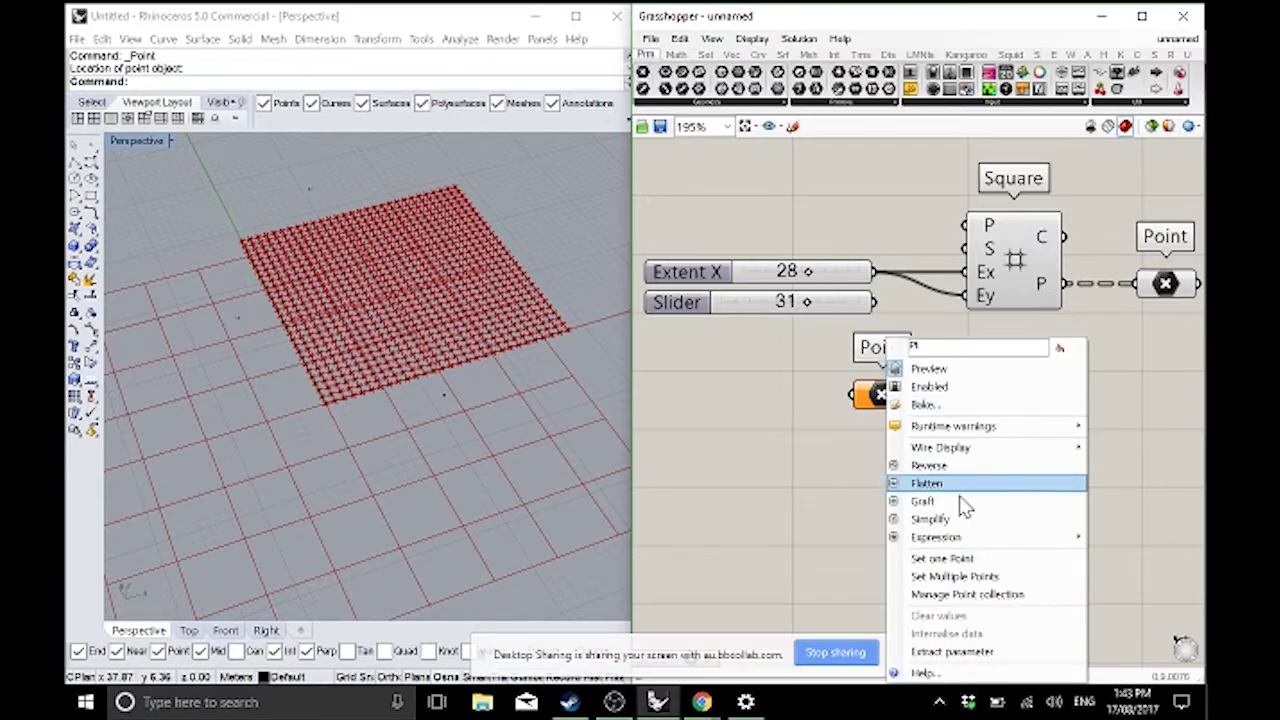
{"action": "left_click", "coordinate": [962, 576]}
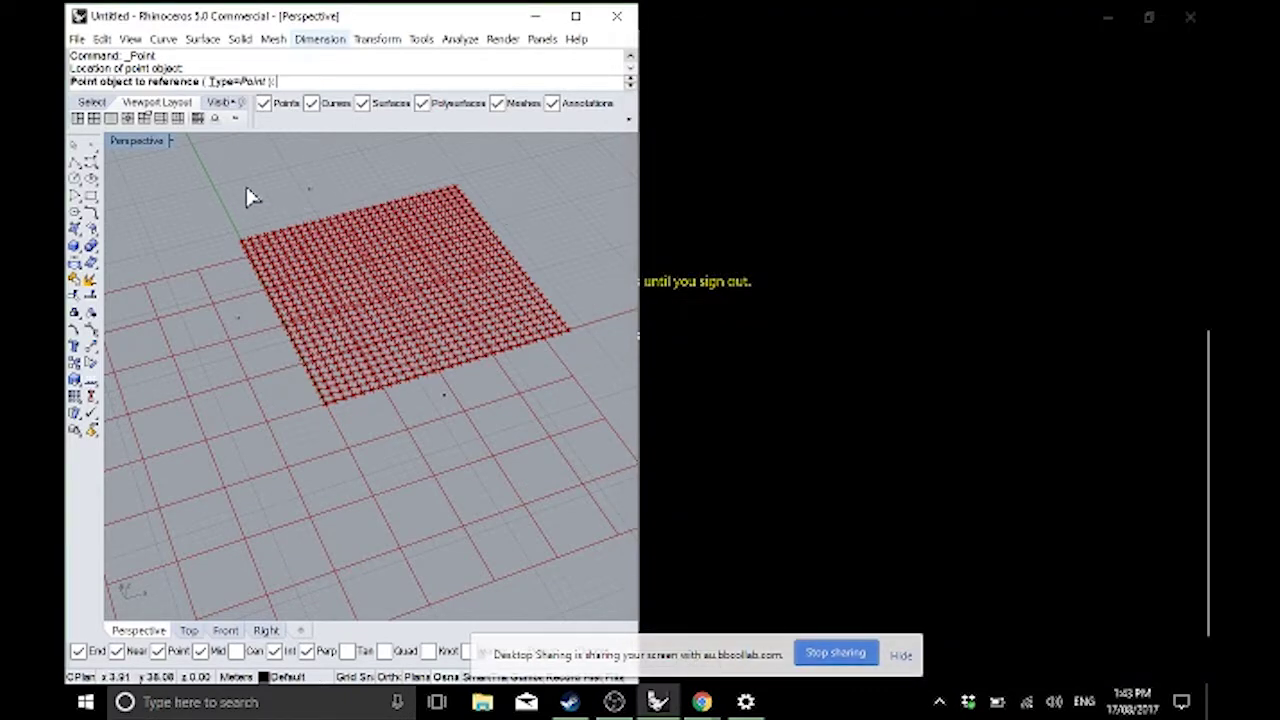
{"action": "left_click_drag", "start_coordinate": [246, 188], "coordinate": [546, 480]}
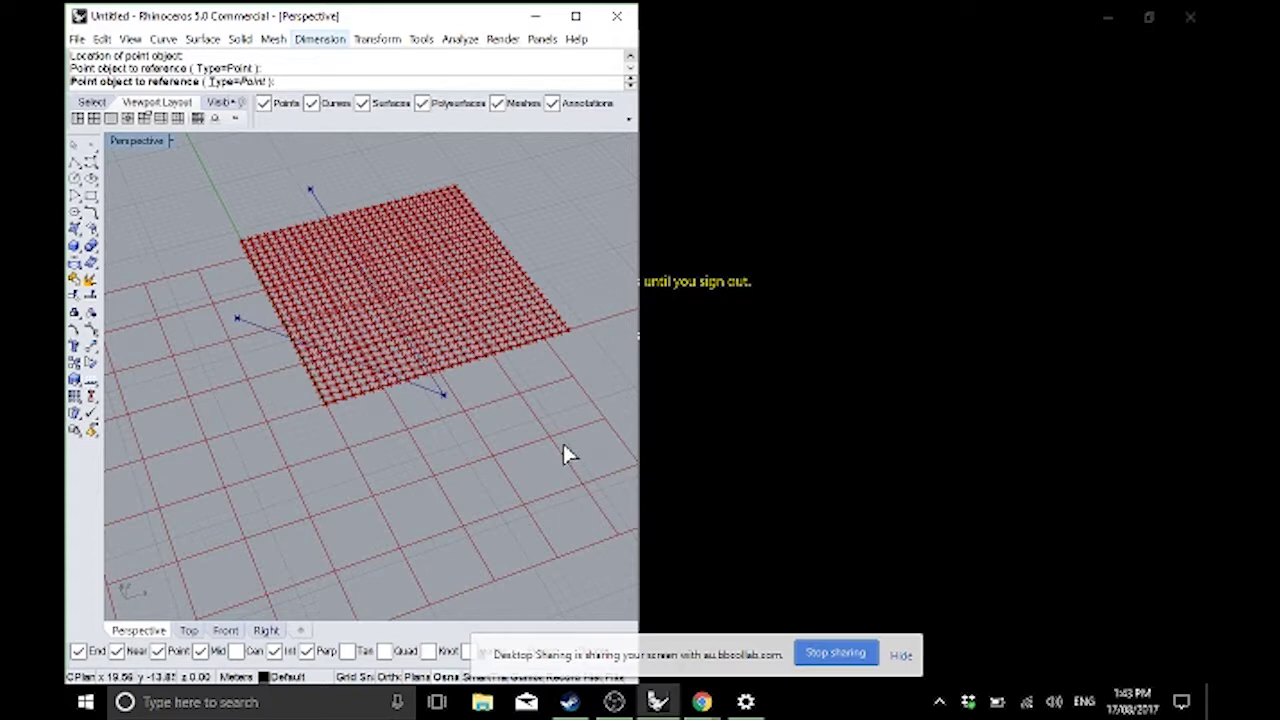
{"action": "right_click", "coordinate": [563, 443]}
{"action": "right_click_drag", "start_coordinate": [560, 385], "coordinate": [401, 380]}
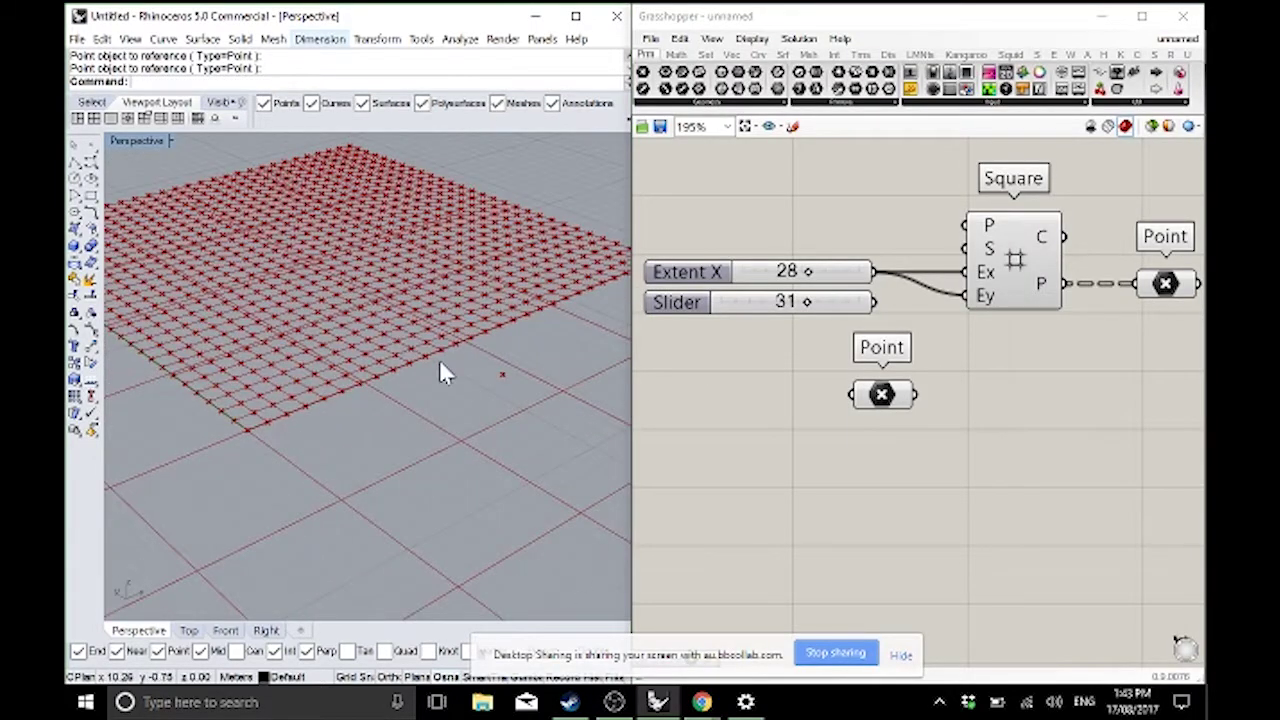
{"action": "scroll", "coordinate": [439, 359], "scroll_direction": "down", "scroll_amount": 3}
{"action": "scroll", "coordinate": [453, 323], "scroll_direction": "up", "scroll_amount": 1}
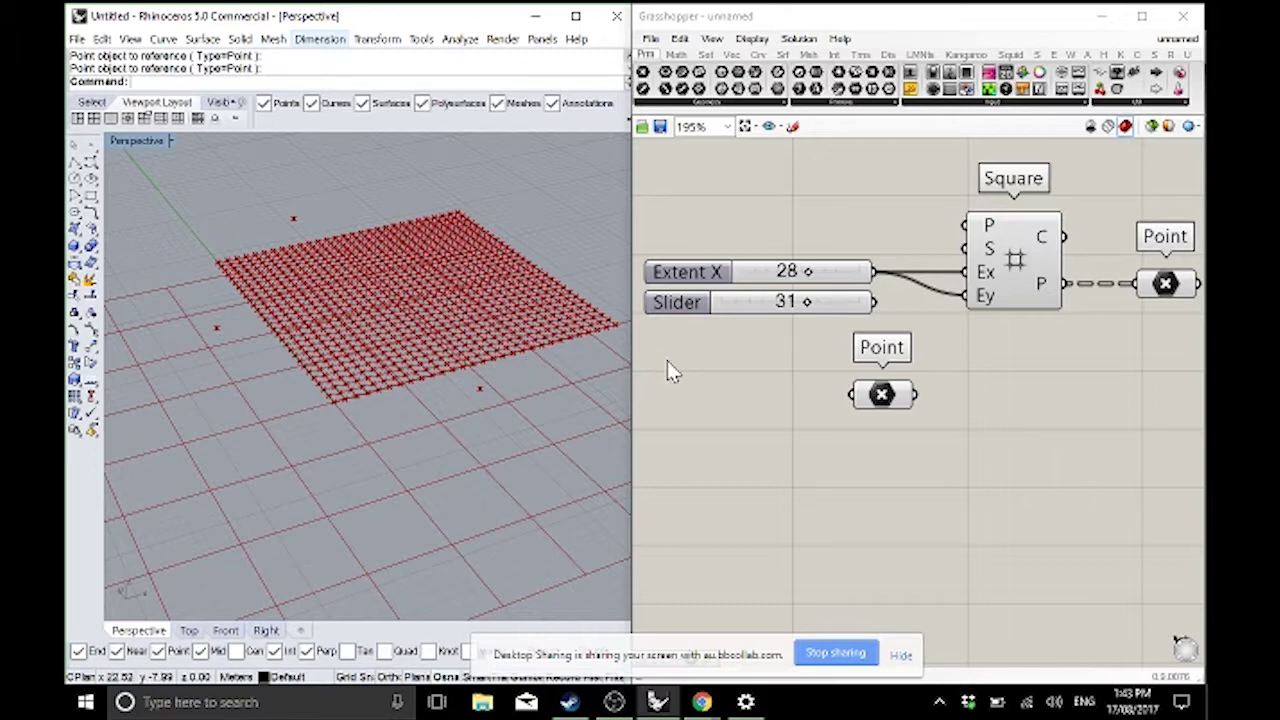
{"action": "right_click_drag", "start_coordinate": [667, 362], "coordinate": [511, 374]}
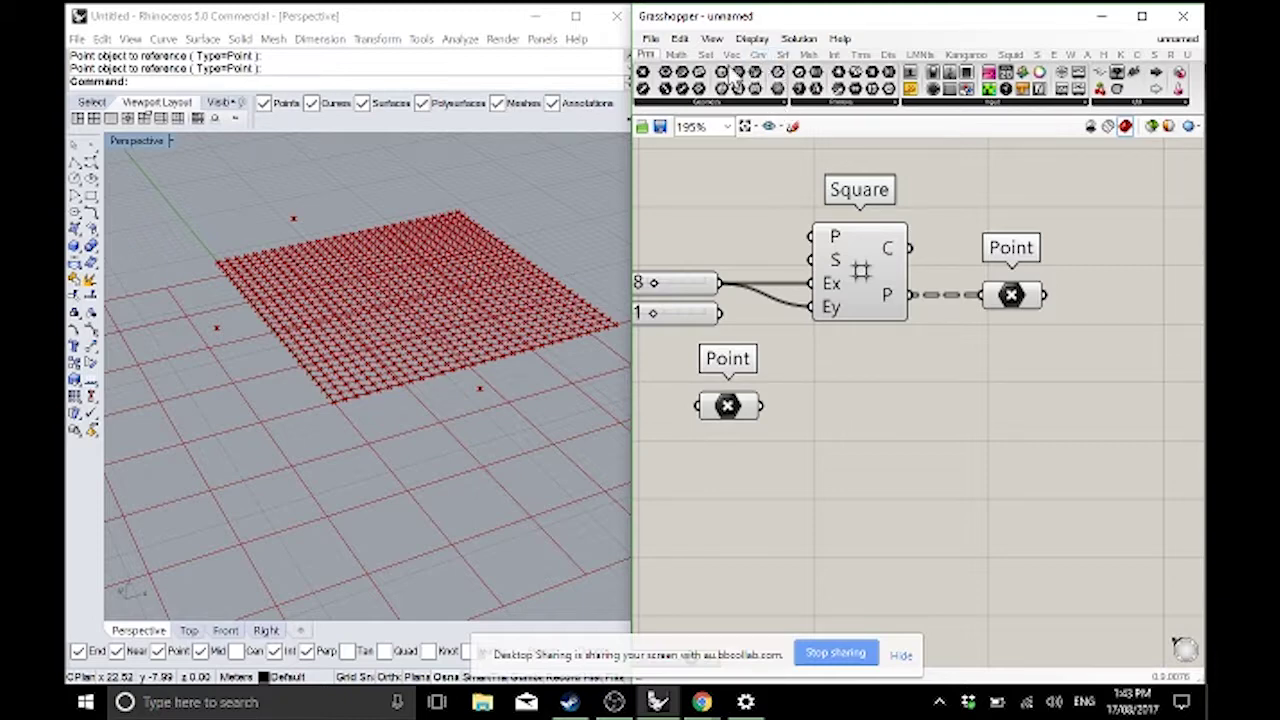
- Add a Flatten Tree component fed by the grid's Point parameter
{"action": "left_click", "coordinate": [706, 54]}
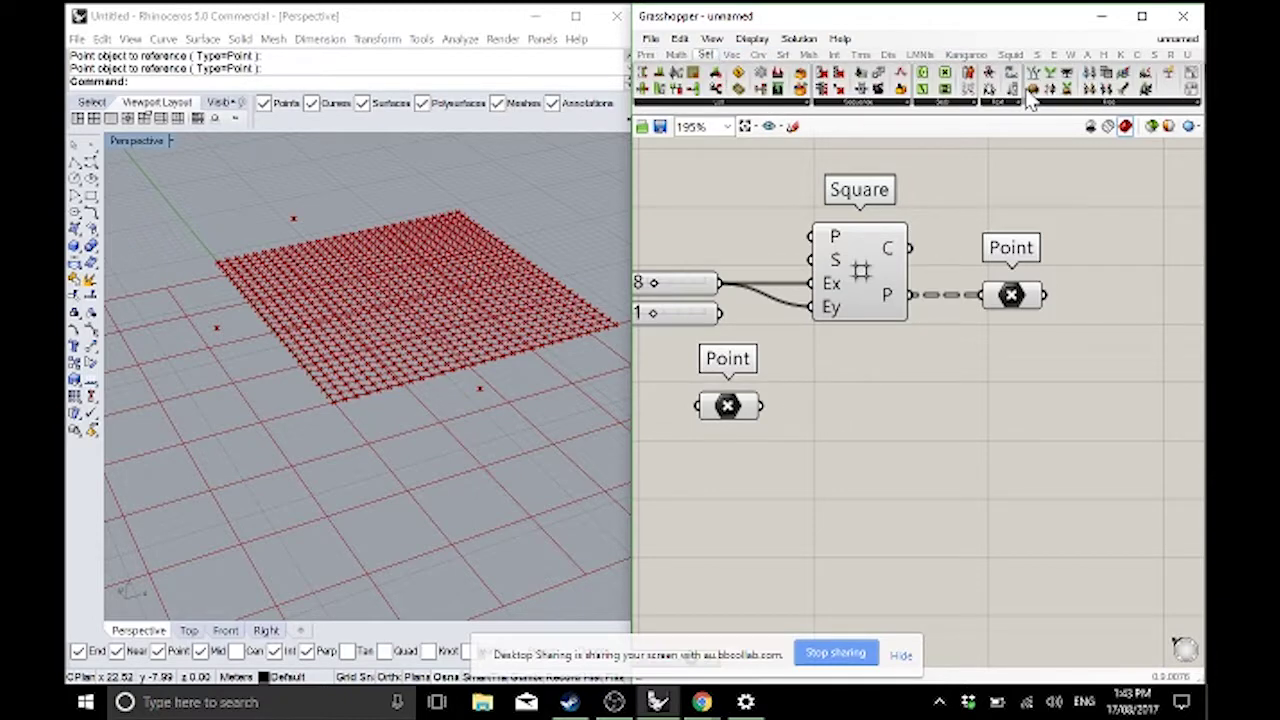
{"action": "left_click_drag", "start_coordinate": [1030, 97], "coordinate": [1155, 298]}
{"action": "left_click_drag", "start_coordinate": [1045, 294], "coordinate": [1122, 289]}
{"action": "right_click_drag", "start_coordinate": [1115, 308], "coordinate": [987, 350]}
{"action": "left_click", "coordinate": [1040, 300]}
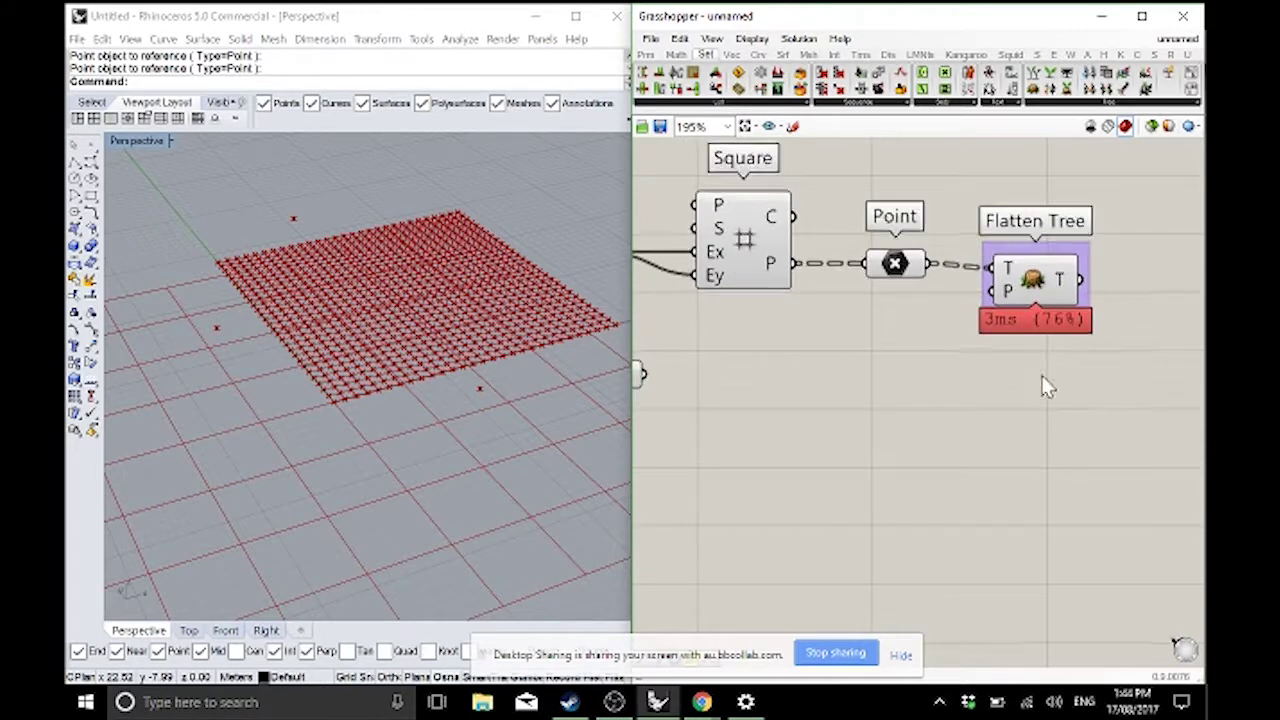
{"action": "right_click_drag", "start_coordinate": [1018, 377], "coordinate": [1034, 355]}
{"action": "scroll", "coordinate": [1034, 355], "scroll_direction": "up", "scroll_amount": 2}
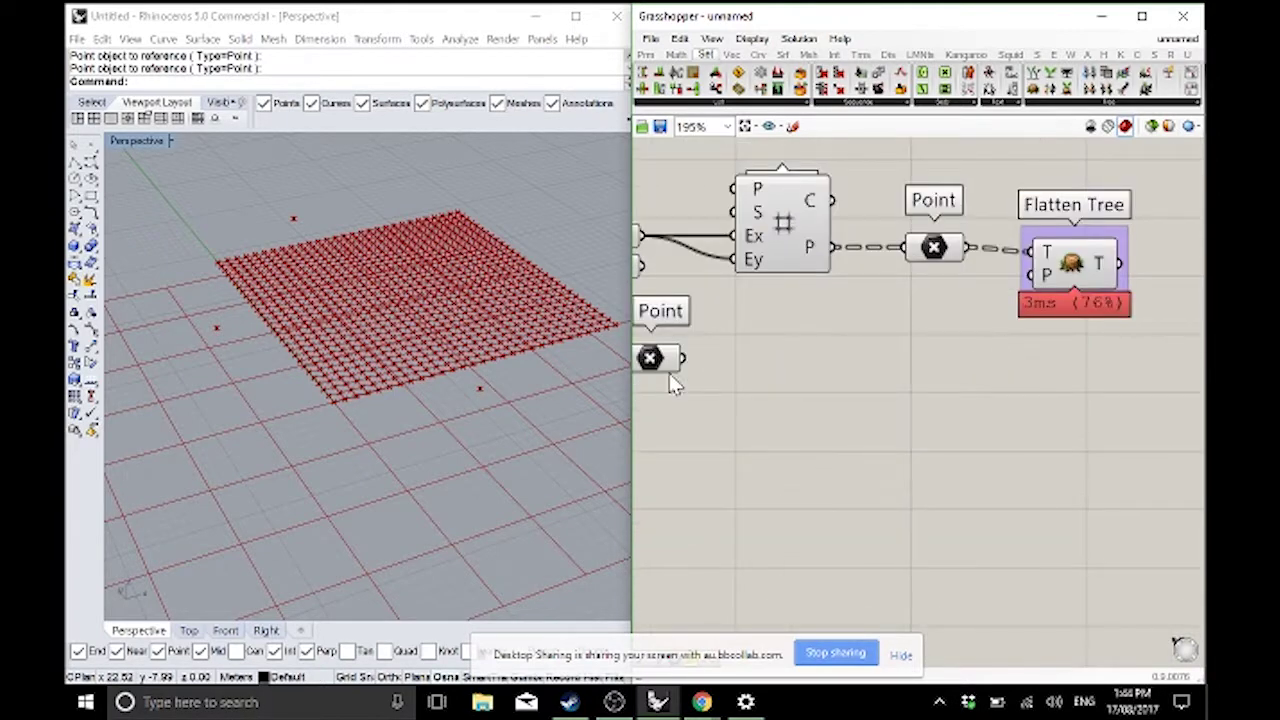
{"action": "left_click_drag", "start_coordinate": [669, 373], "coordinate": [927, 407]}
{"action": "left_click", "coordinate": [972, 408]}
{"action": "right_click_drag", "start_coordinate": [978, 408], "coordinate": [821, 464]}
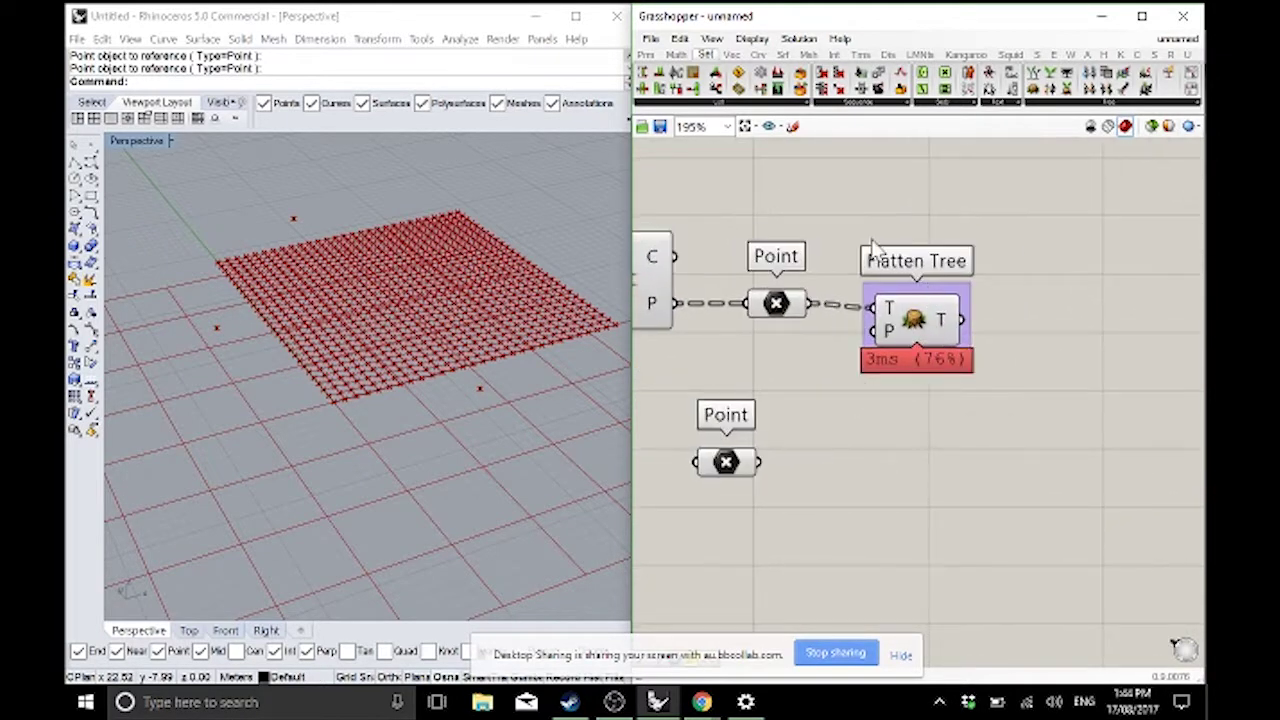
- Add a Distance component with flattened points into A and attractor points into B
{"action": "left_click", "coordinate": [731, 53]}
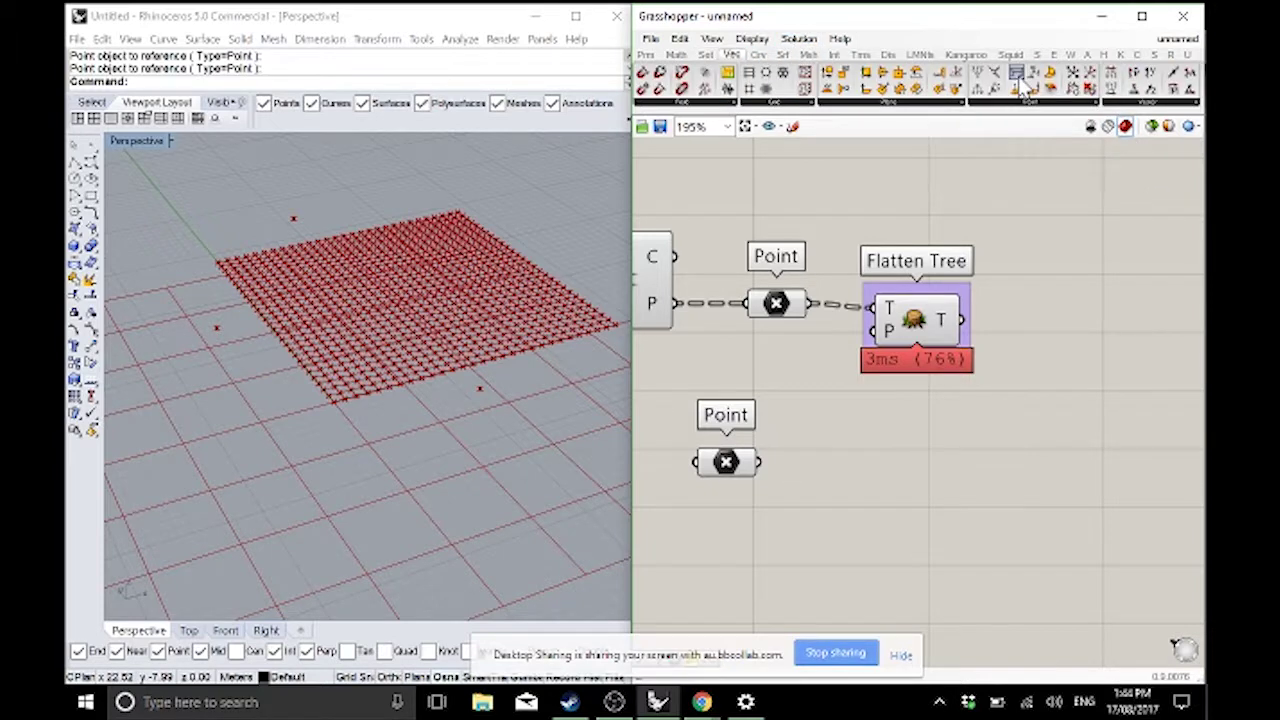
{"action": "left_click_drag", "start_coordinate": [1020, 86], "coordinate": [1092, 335]}
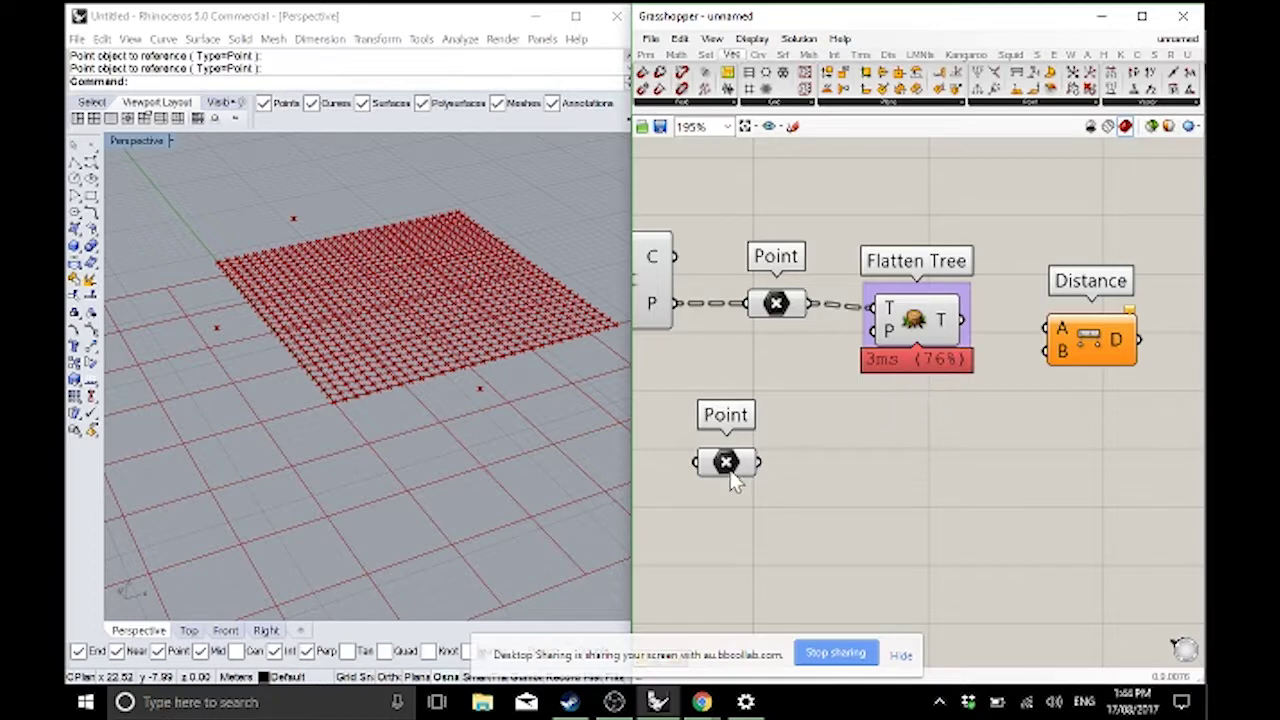
{"action": "left_click_drag", "start_coordinate": [735, 480], "coordinate": [1047, 351]}
{"action": "left_click_drag", "start_coordinate": [953, 335], "coordinate": [1050, 330]}
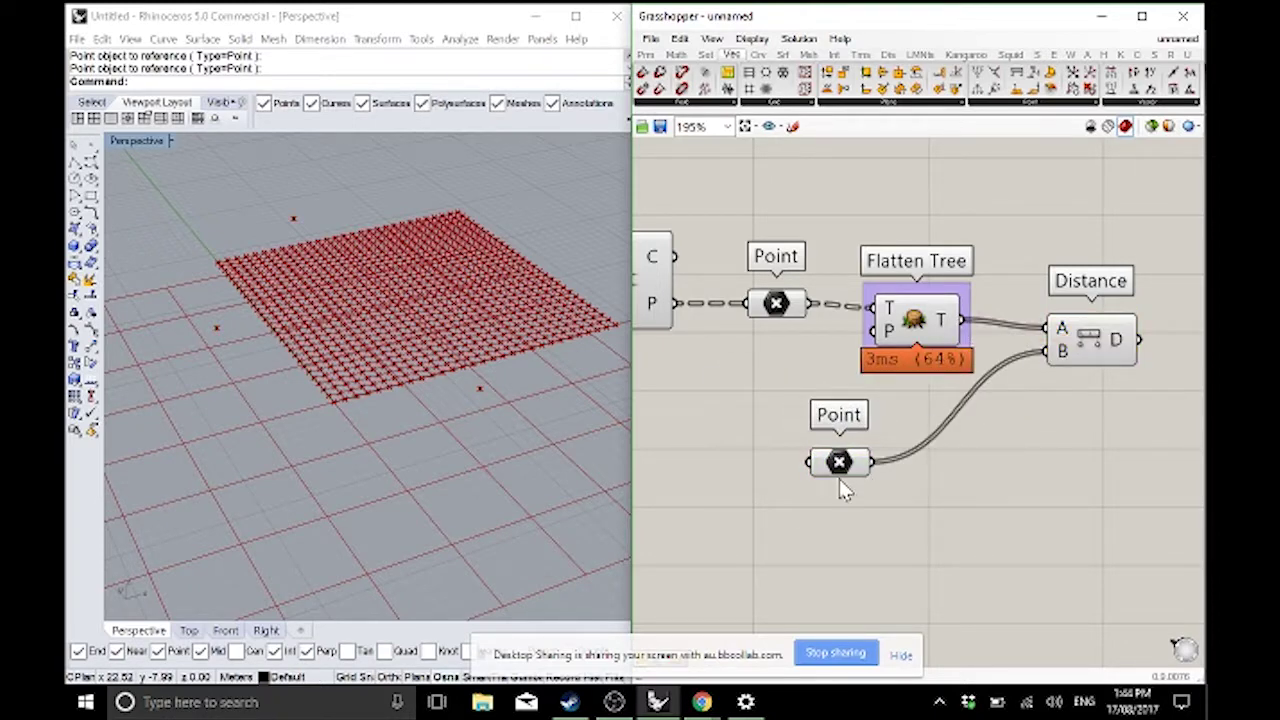
{"action": "left_click_drag", "start_coordinate": [839, 479], "coordinate": [920, 495]}
{"action": "left_click_drag", "start_coordinate": [913, 323], "coordinate": [928, 331]}
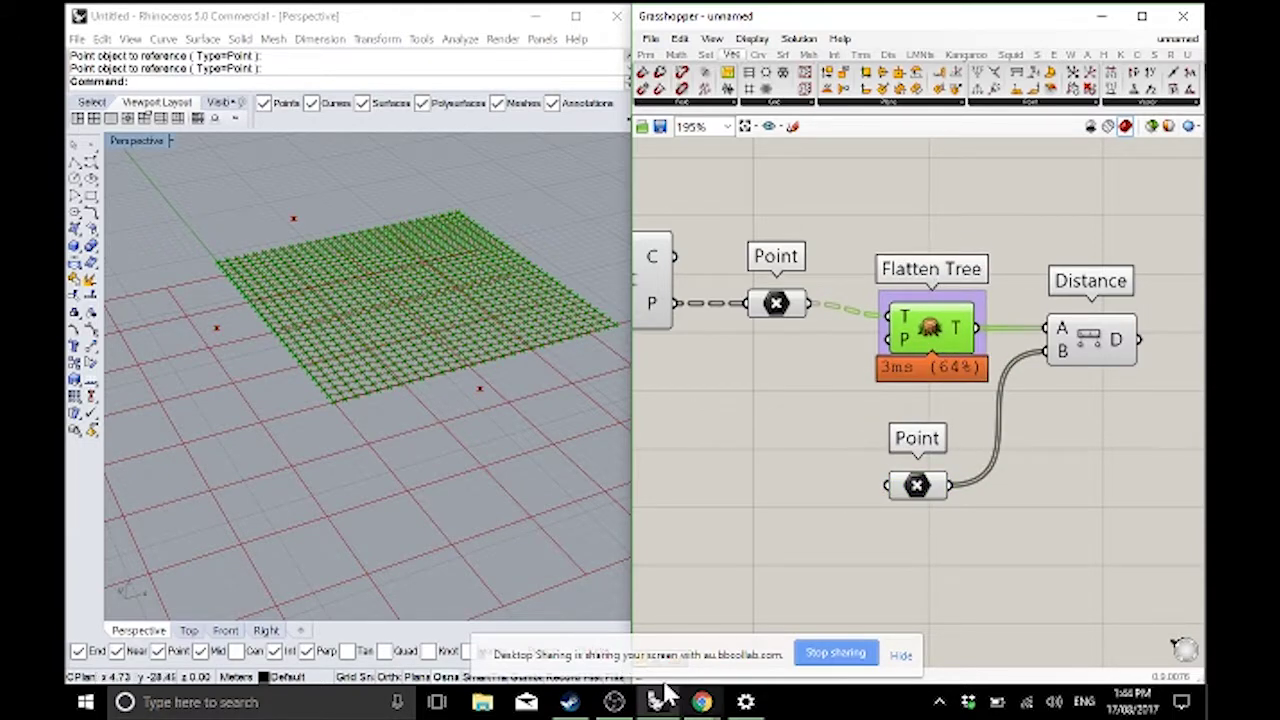
{"action": "right_click_drag", "start_coordinate": [861, 441], "coordinate": [755, 421]}
- Add a lengthened Panel showing Distance's D output values
{"action": "left_click", "coordinate": [648, 53]}
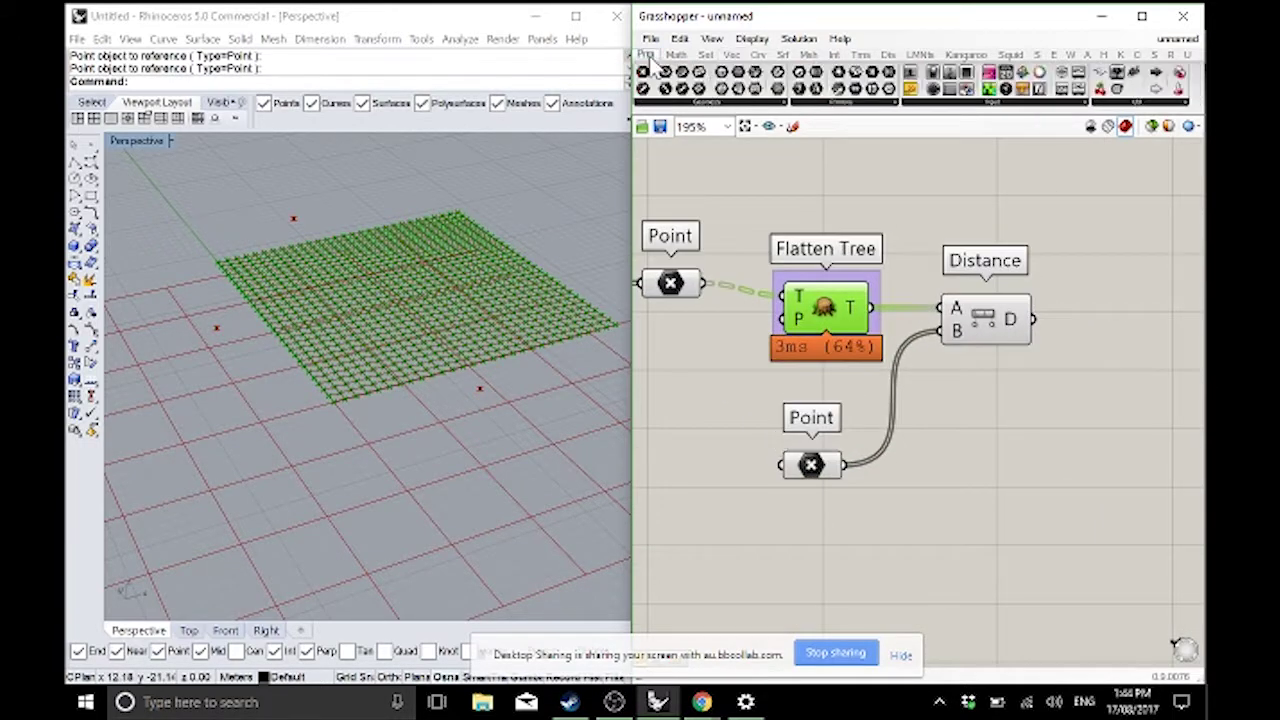
{"action": "left_click_drag", "start_coordinate": [910, 88], "coordinate": [1140, 320]}
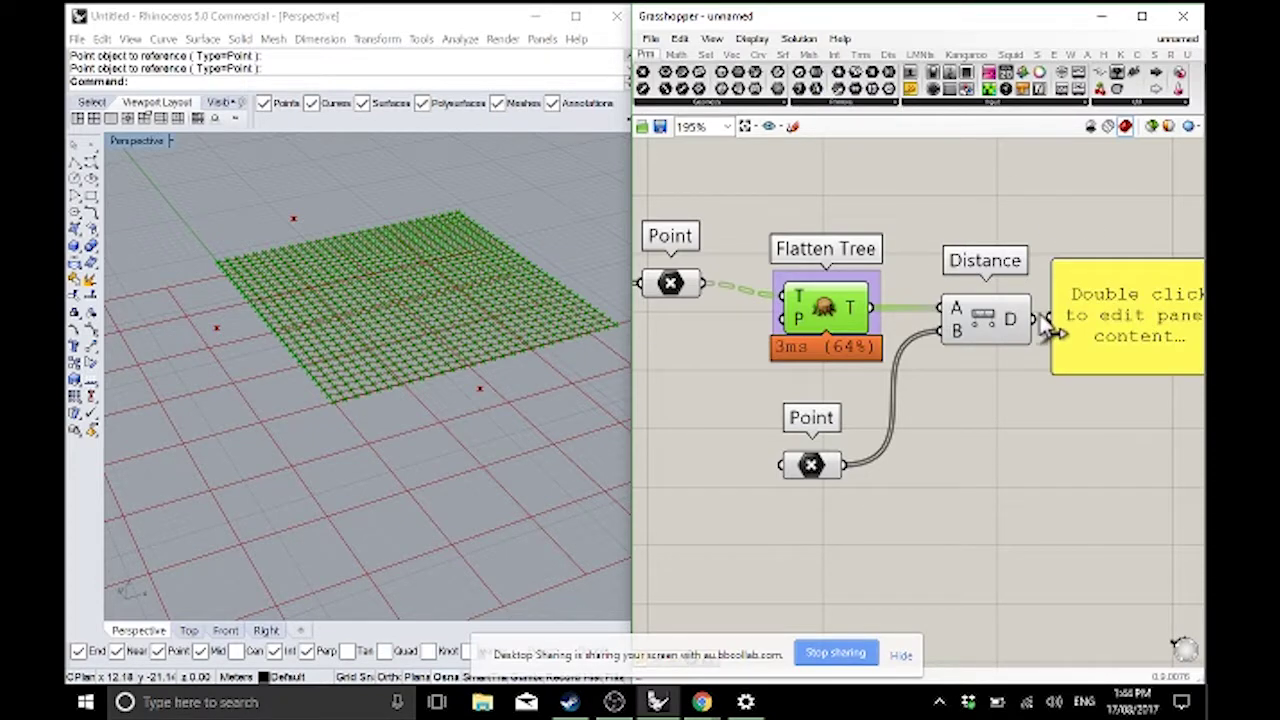
{"action": "left_click_drag", "start_coordinate": [1033, 318], "coordinate": [1052, 318]}
{"action": "left_click_drag", "start_coordinate": [1117, 368], "coordinate": [1117, 660]}
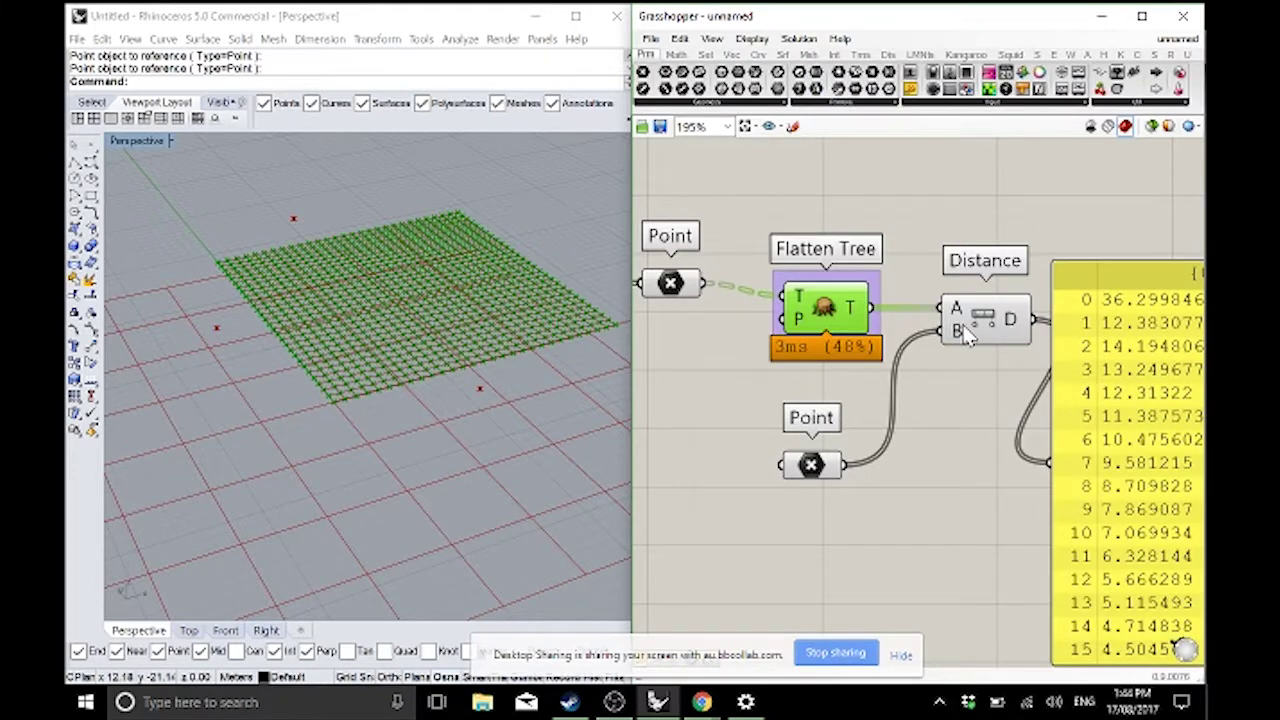
{"action": "scroll", "coordinate": [900, 400], "scroll_direction": "down", "scroll_amount": 2}
{"action": "scroll", "coordinate": [820, 312], "scroll_direction": "up", "scroll_amount": 4}
{"action": "scroll", "coordinate": [818, 312], "scroll_direction": "up", "scroll_amount": 1}
{"action": "left_click_drag", "start_coordinate": [830, 305], "coordinate": [902, 305]}
- Route the attractor points through a new Graft Tree into Distance's B input
{"action": "left_click", "coordinate": [705, 54]}
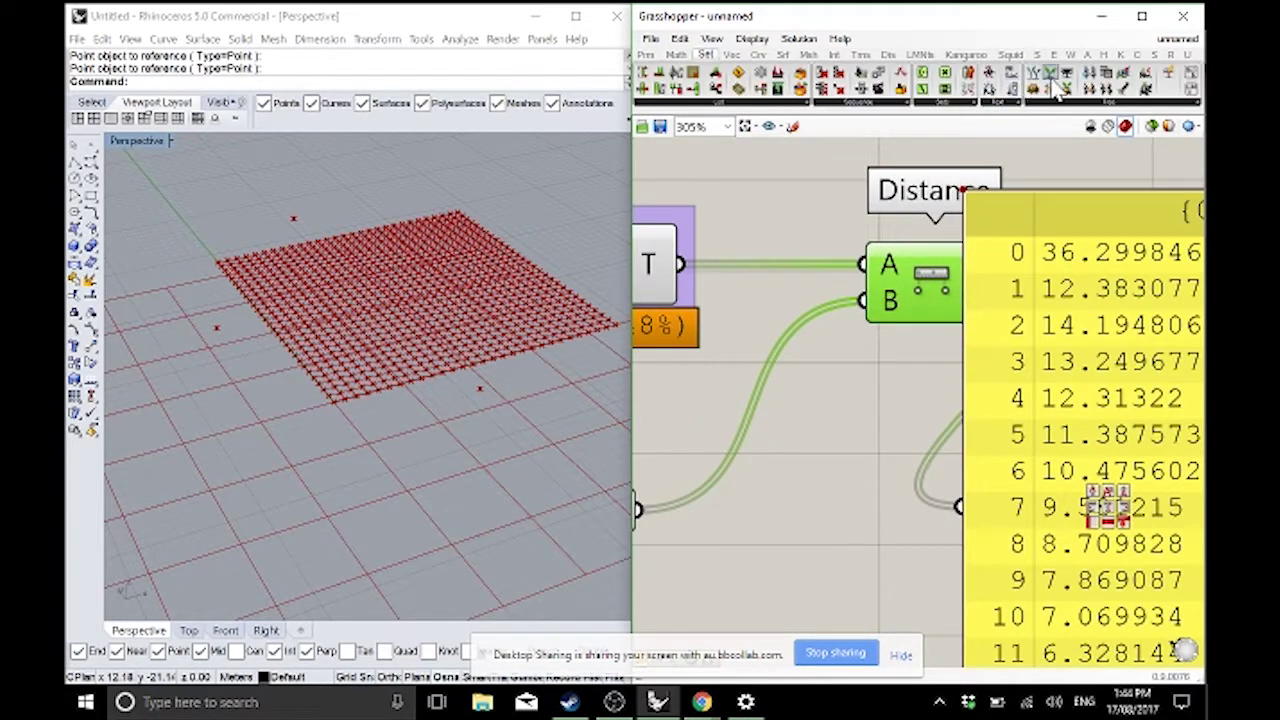
{"action": "left_click_drag", "start_coordinate": [717, 403], "coordinate": [717, 405]}
{"action": "right_click_drag", "start_coordinate": [717, 405], "coordinate": [796, 419]}
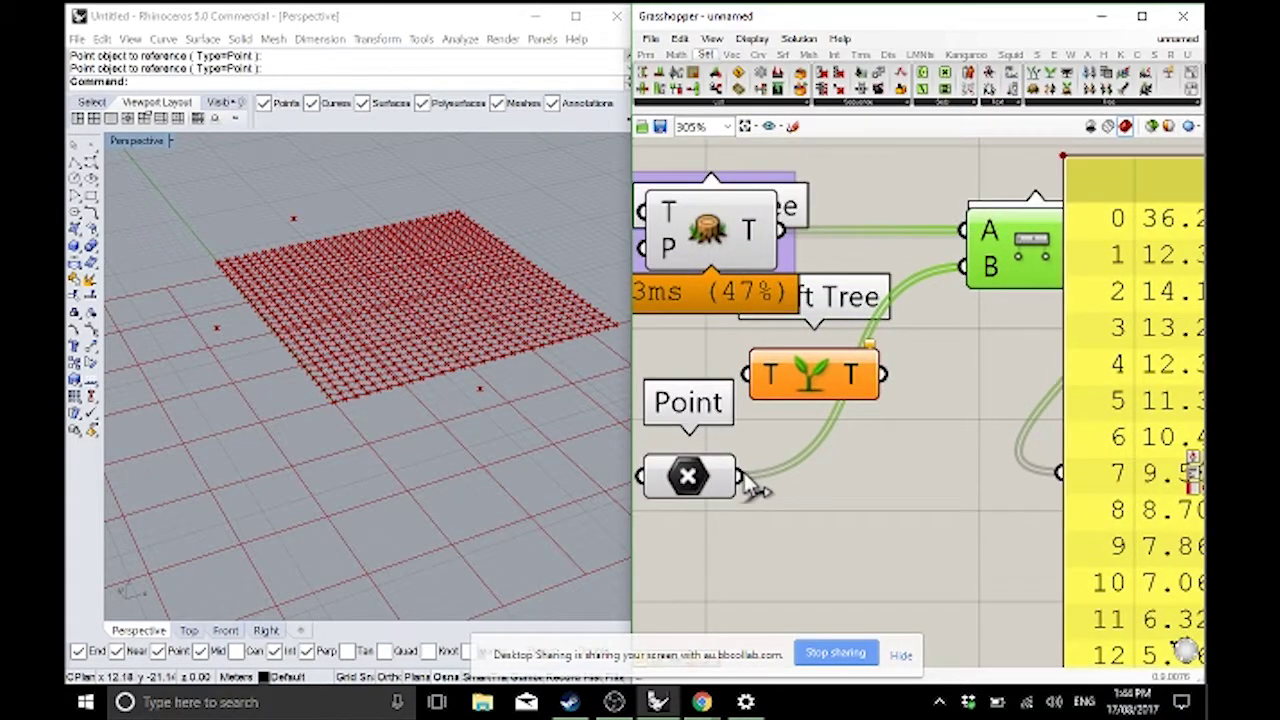
{"action": "left_click_drag", "start_coordinate": [743, 478], "coordinate": [747, 374]}
{"action": "left_click_drag", "start_coordinate": [882, 374], "coordinate": [960, 266]}
{"action": "scroll", "coordinate": [940, 390], "scroll_direction": "down", "scroll_amount": 1}
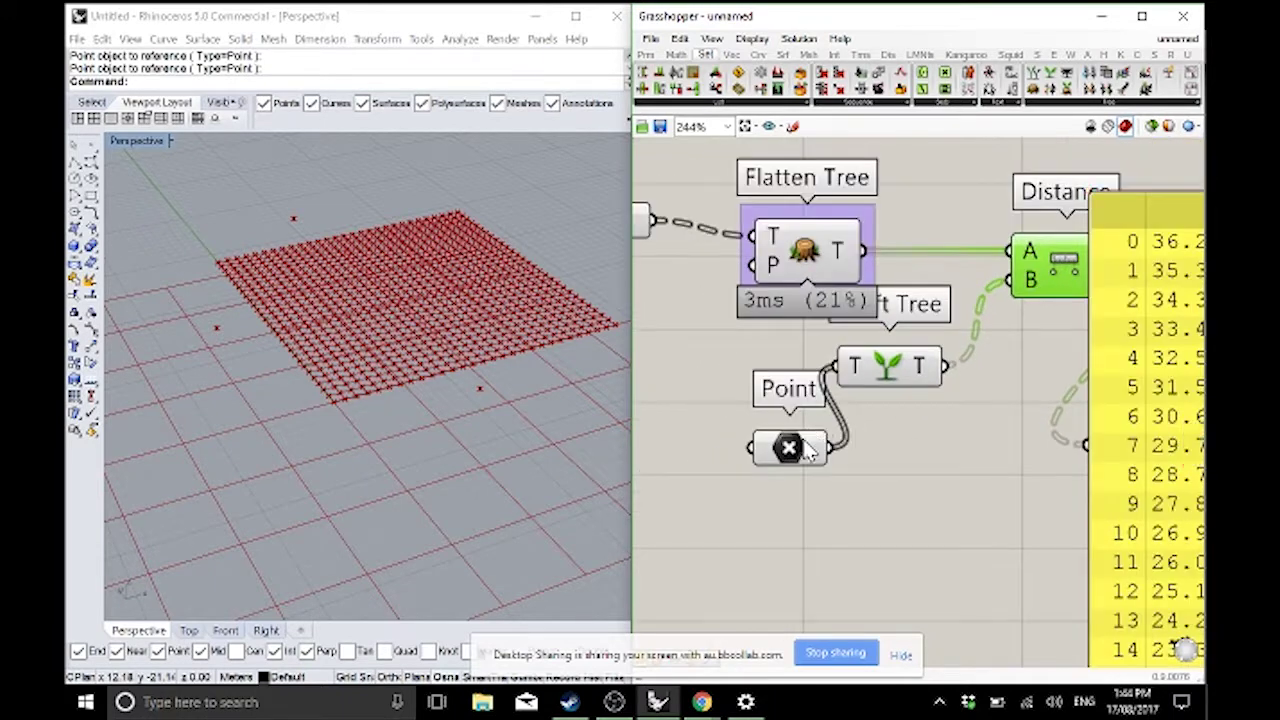
{"action": "left_click_drag", "start_coordinate": [810, 450], "coordinate": [723, 511]}
{"action": "left_click_drag", "start_coordinate": [888, 366], "coordinate": [842, 428]}
- Rearrange Graft Tree and the attractor Point further left on the canvas
{"action": "right_click", "coordinate": [870, 269]}
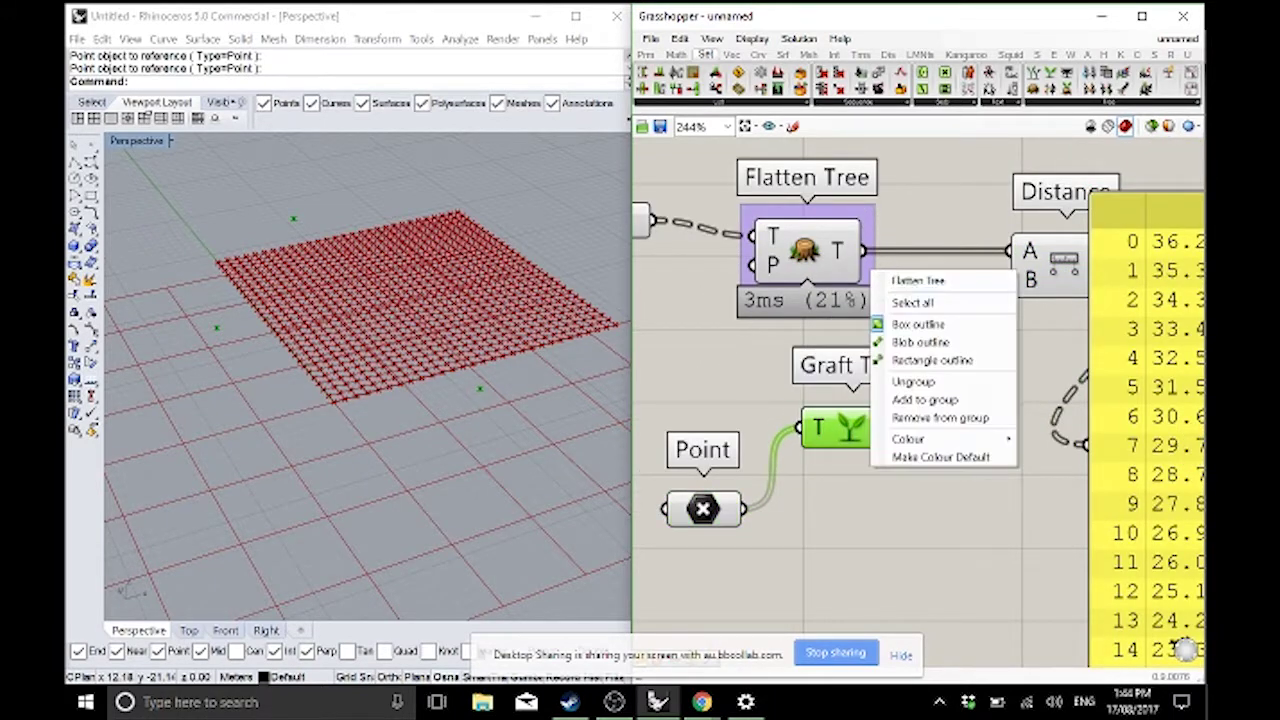
{"action": "left_click", "coordinate": [889, 245]}
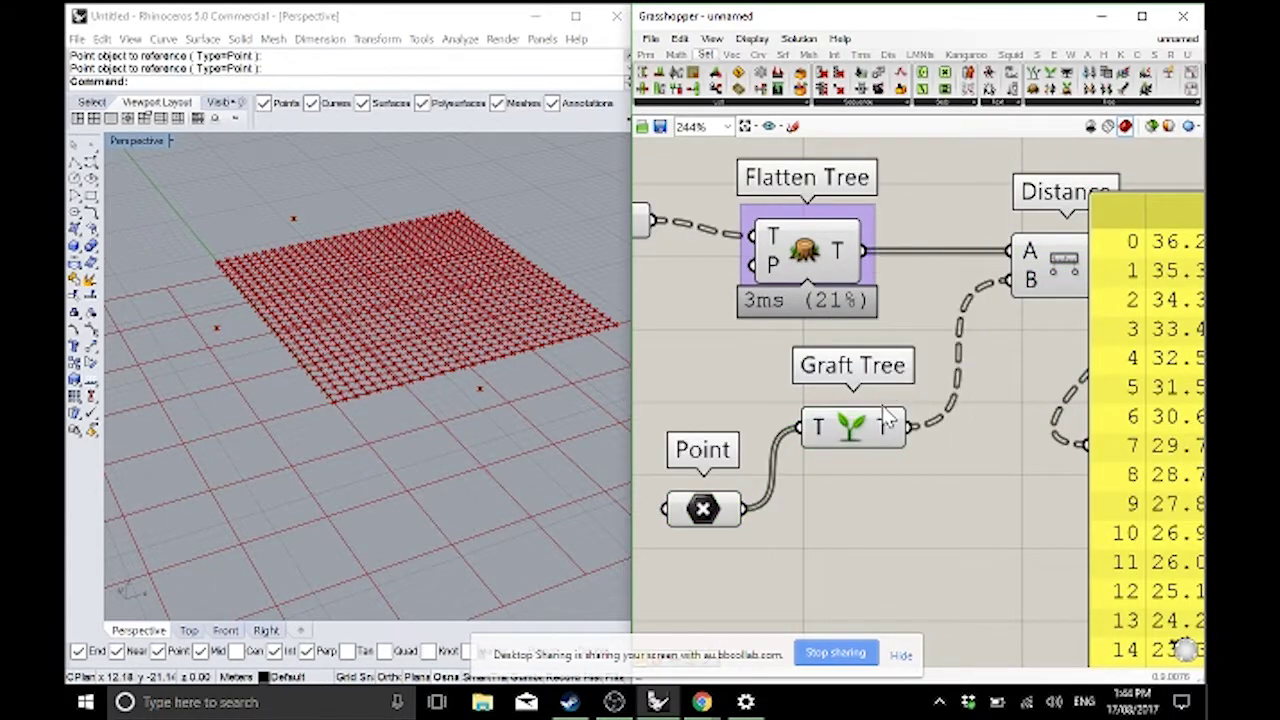
{"action": "left_click_drag", "start_coordinate": [882, 405], "coordinate": [836, 402]}
{"action": "left_click_drag", "start_coordinate": [706, 518], "coordinate": [642, 525]}
{"action": "left_click", "coordinate": [700, 512]}
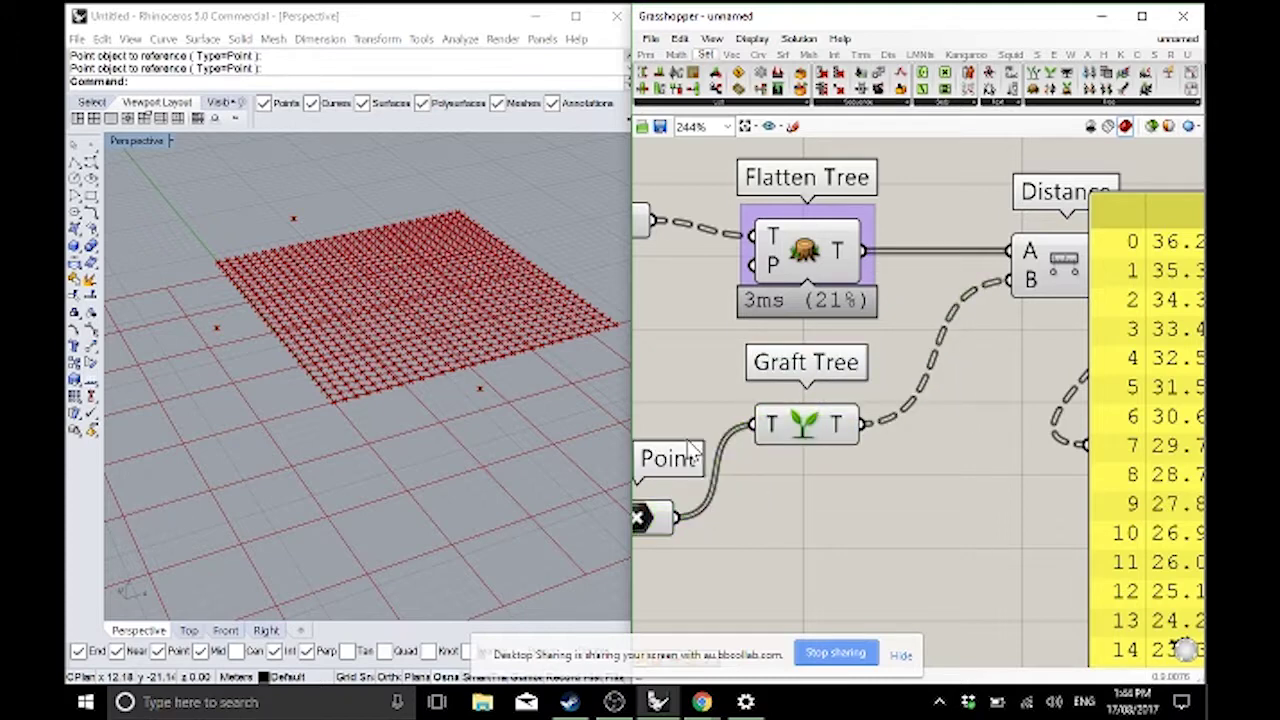
- Group the Graft Tree with Ctrl+G, align the attractor Point, and view the full distance panel
{"action": "left_click", "coordinate": [812, 424]}
{"action": "key", "text": "ctrl+g"}
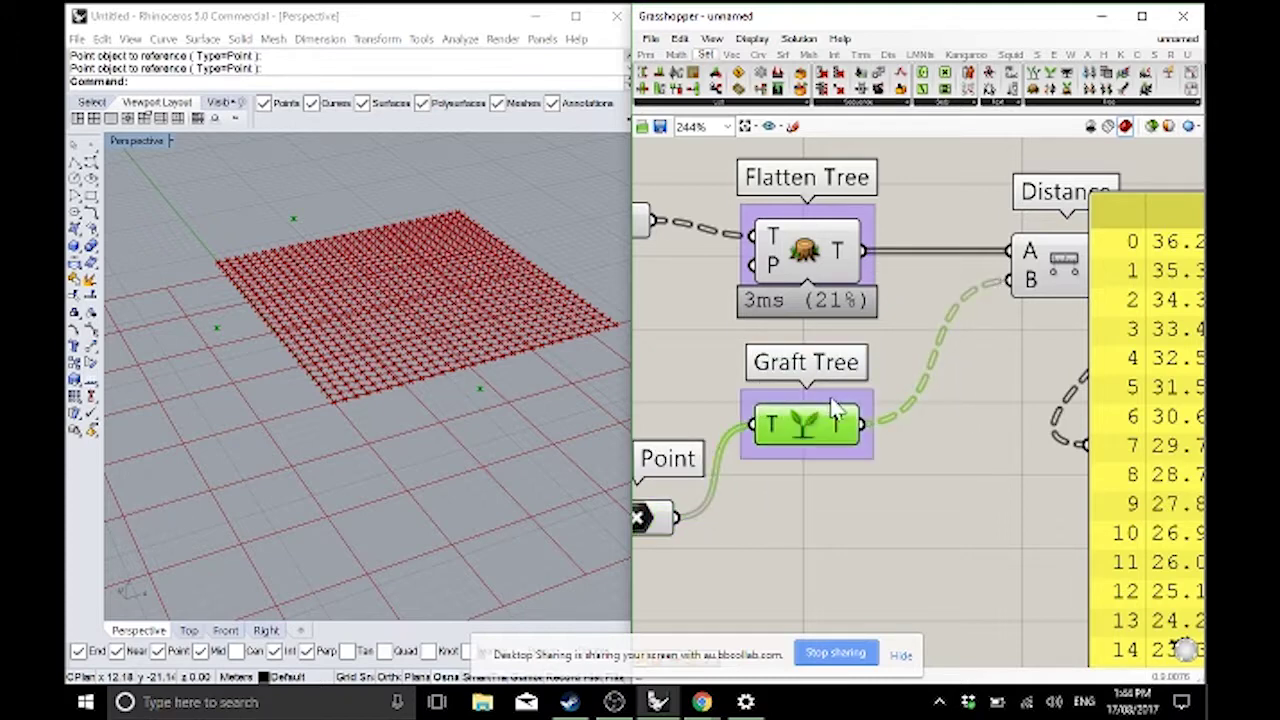
{"action": "left_click", "coordinate": [948, 436]}
{"action": "scroll", "coordinate": [853, 425], "scroll_direction": "down", "scroll_amount": 2}
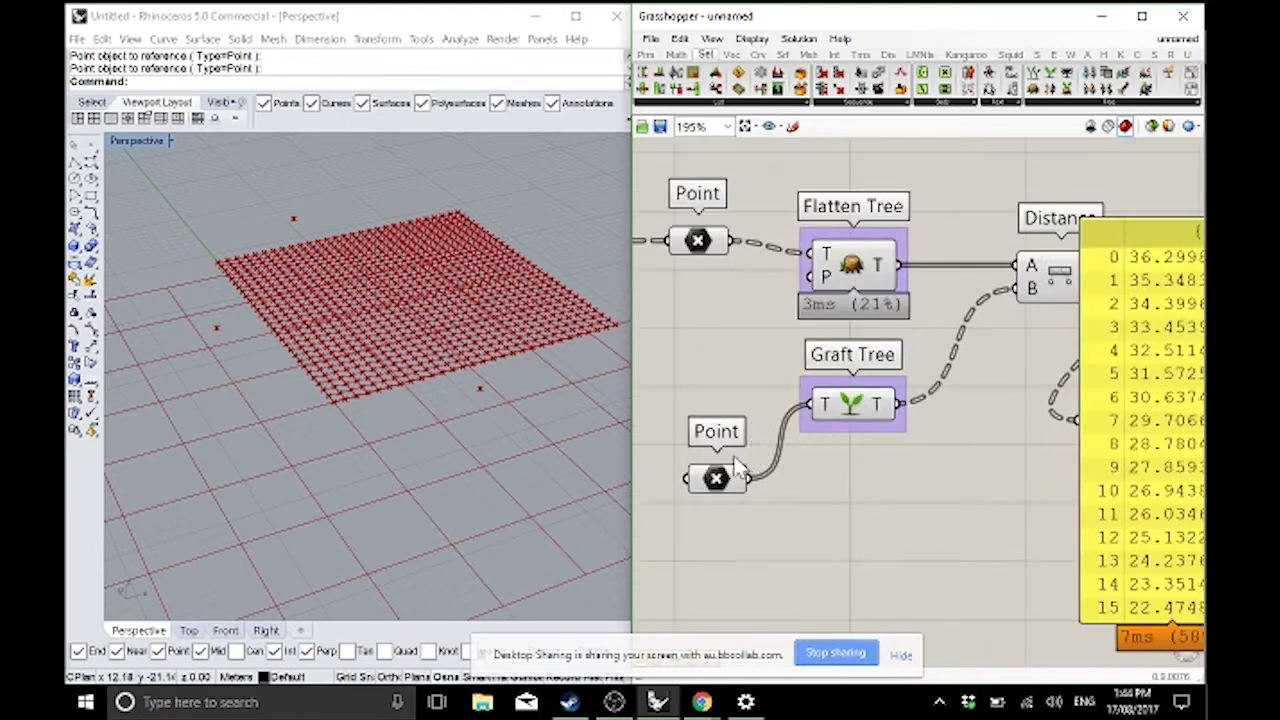
{"action": "left_click_drag", "start_coordinate": [737, 465], "coordinate": [731, 396]}
{"action": "left_click", "coordinate": [785, 494]}
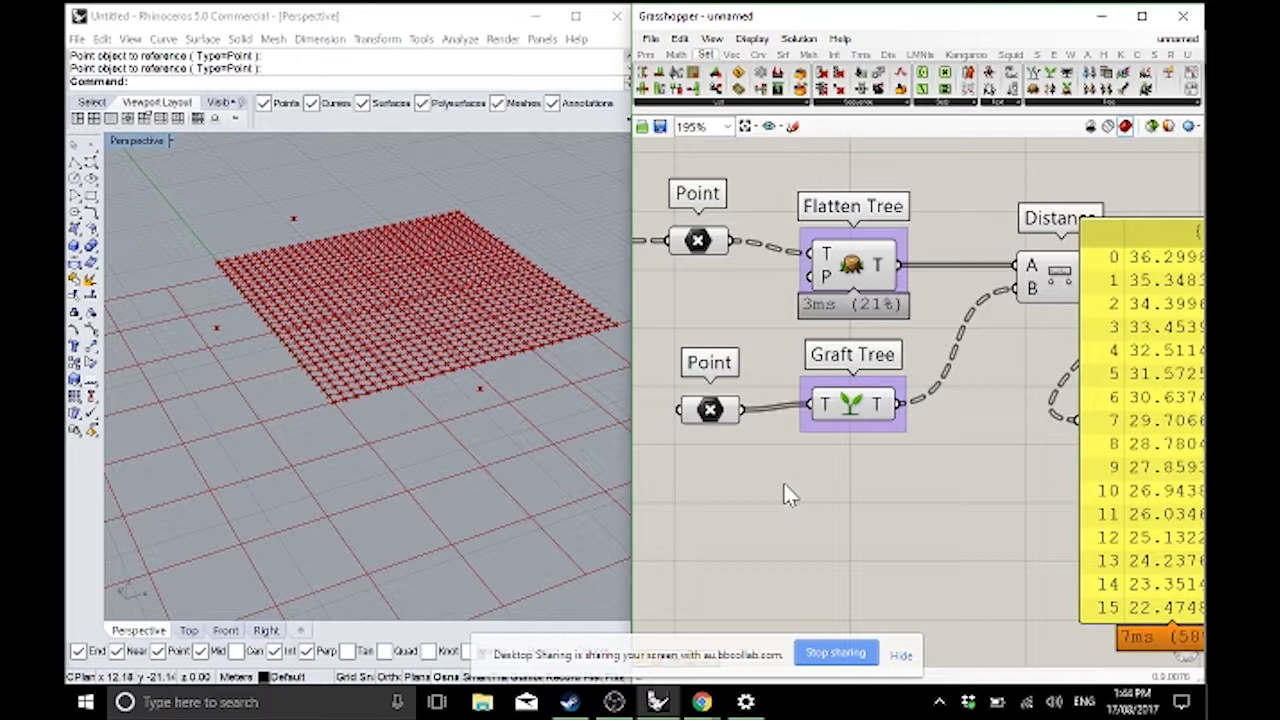
{"action": "right_click_drag", "start_coordinate": [984, 361], "coordinate": [819, 356]}
{"action": "left_click_drag", "start_coordinate": [1090, 350], "coordinate": [1078, 354]}
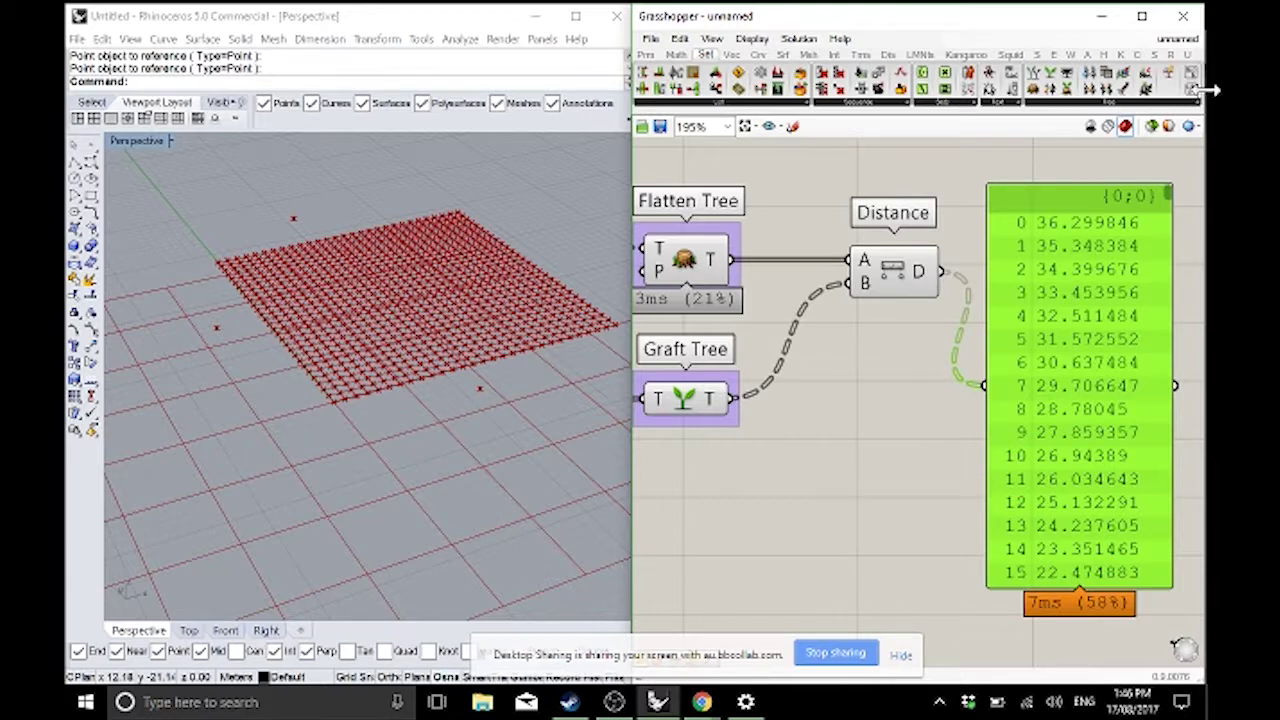
- Insert a Flip Matrix after Distance and route its output into the results panel
{"action": "scroll", "coordinate": [1048, 265], "scroll_direction": "down", "scroll_amount": 2}
{"action": "left_click_drag", "start_coordinate": [1048, 265], "coordinate": [1062, 275]}
{"action": "left_click", "coordinate": [947, 305]}
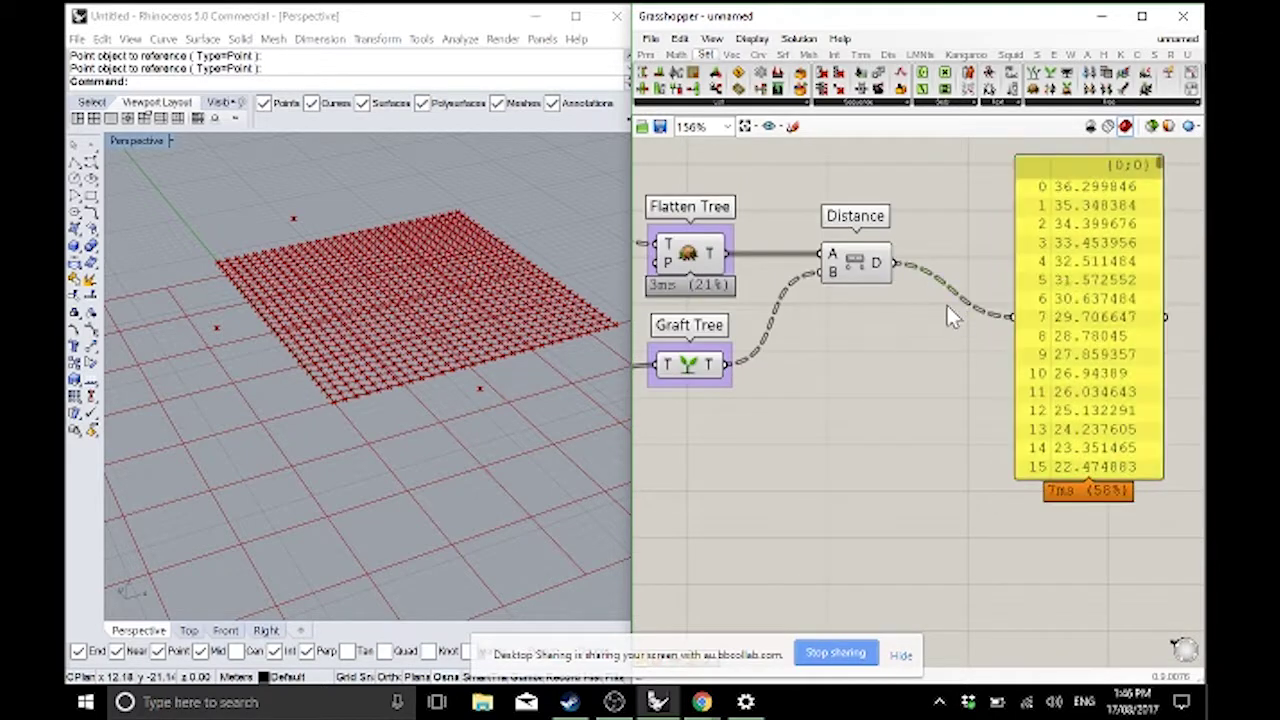
{"action": "right_click_drag", "start_coordinate": [968, 307], "coordinate": [944, 291]}
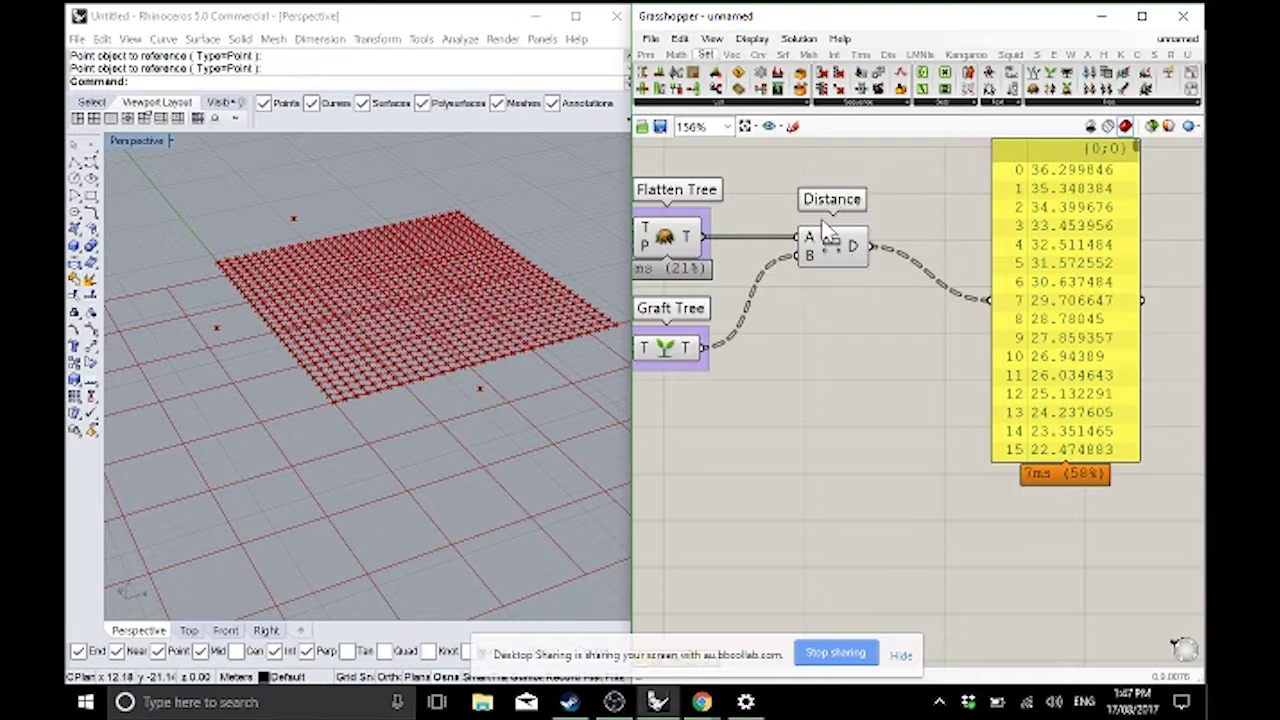
{"action": "right_click_drag", "start_coordinate": [1071, 223], "coordinate": [1066, 280]}
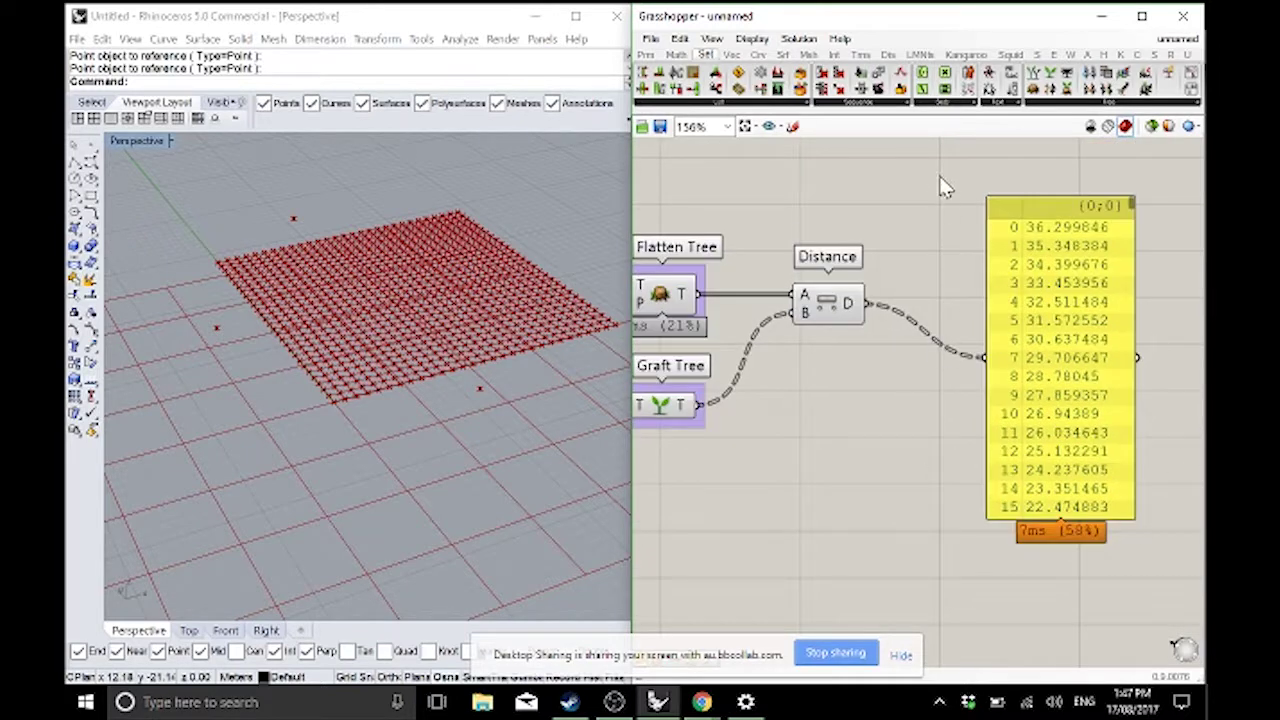
{"action": "left_click", "coordinate": [1124, 104]}
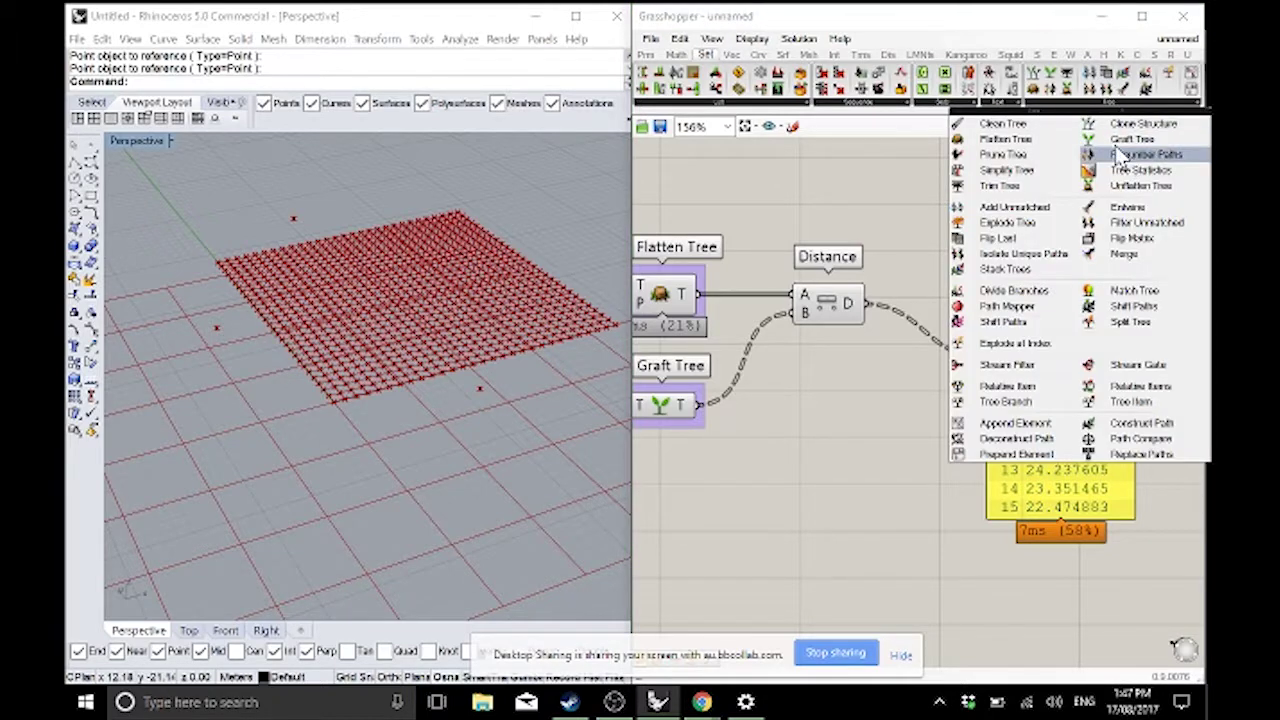
{"action": "left_click", "coordinate": [1123, 240]}
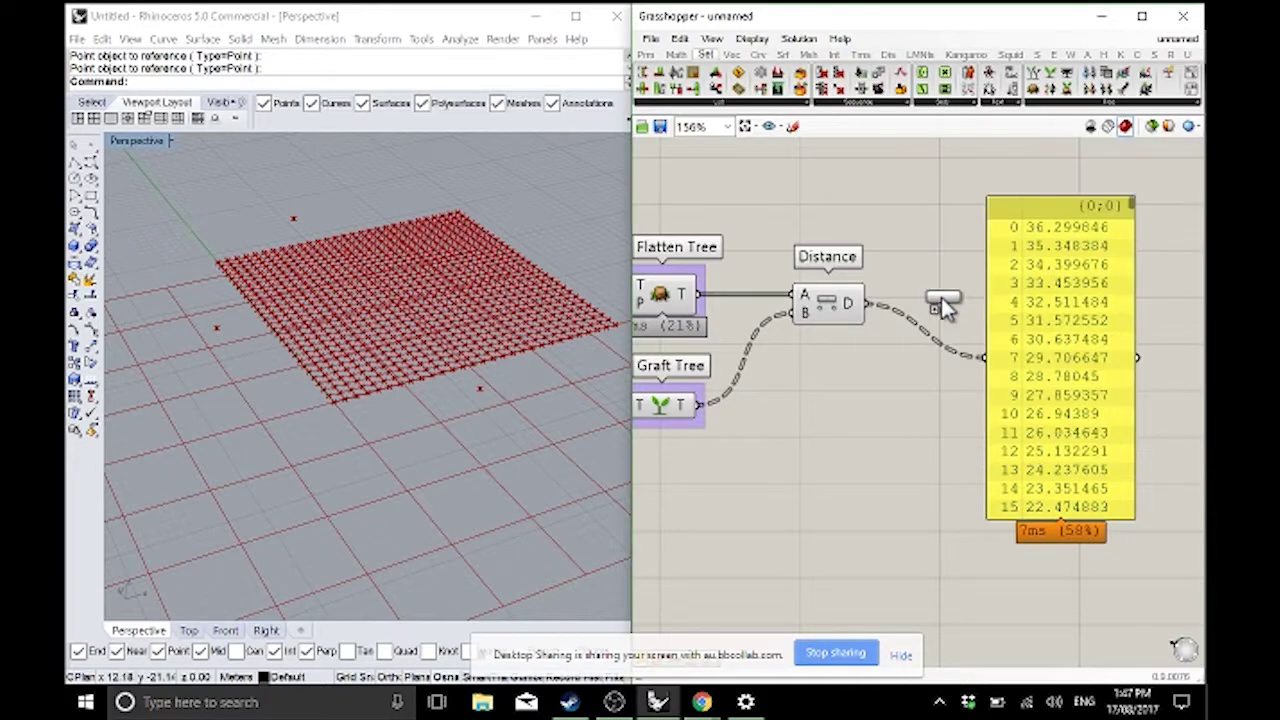
{"action": "left_click", "coordinate": [938, 305]}
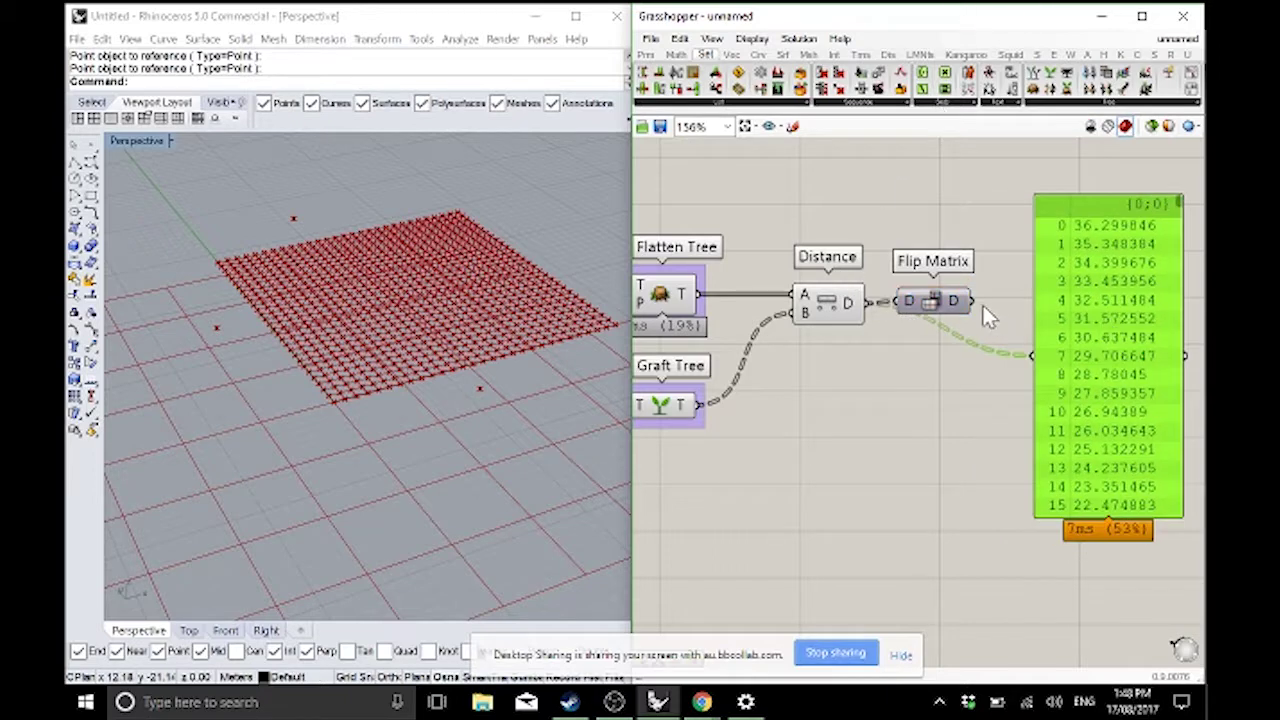
{"action": "left_click_drag", "start_coordinate": [973, 301], "coordinate": [1024, 357]}
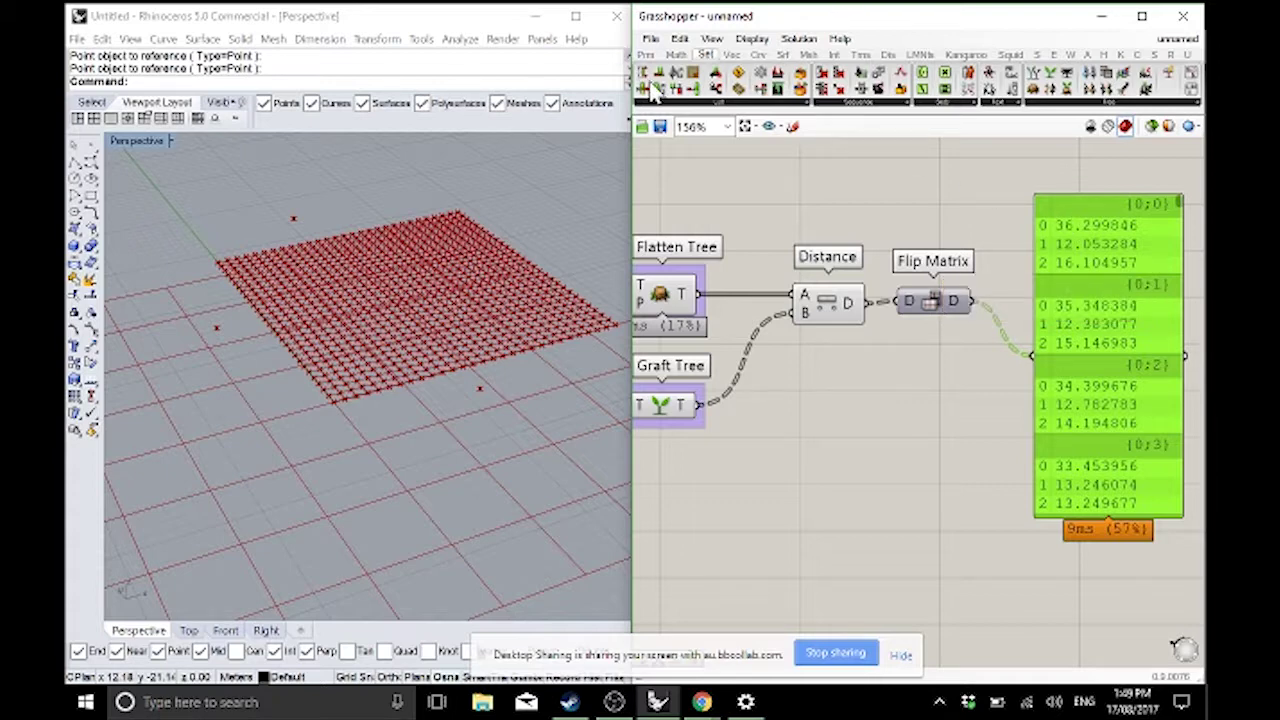
- Add Sort List with Flip Matrix feeding its keys, sending sorted keys to the results panel
{"action": "left_click_drag", "start_coordinate": [660, 88], "coordinate": [1006, 406]}
{"action": "left_click_drag", "start_coordinate": [973, 301], "coordinate": [968, 386]}
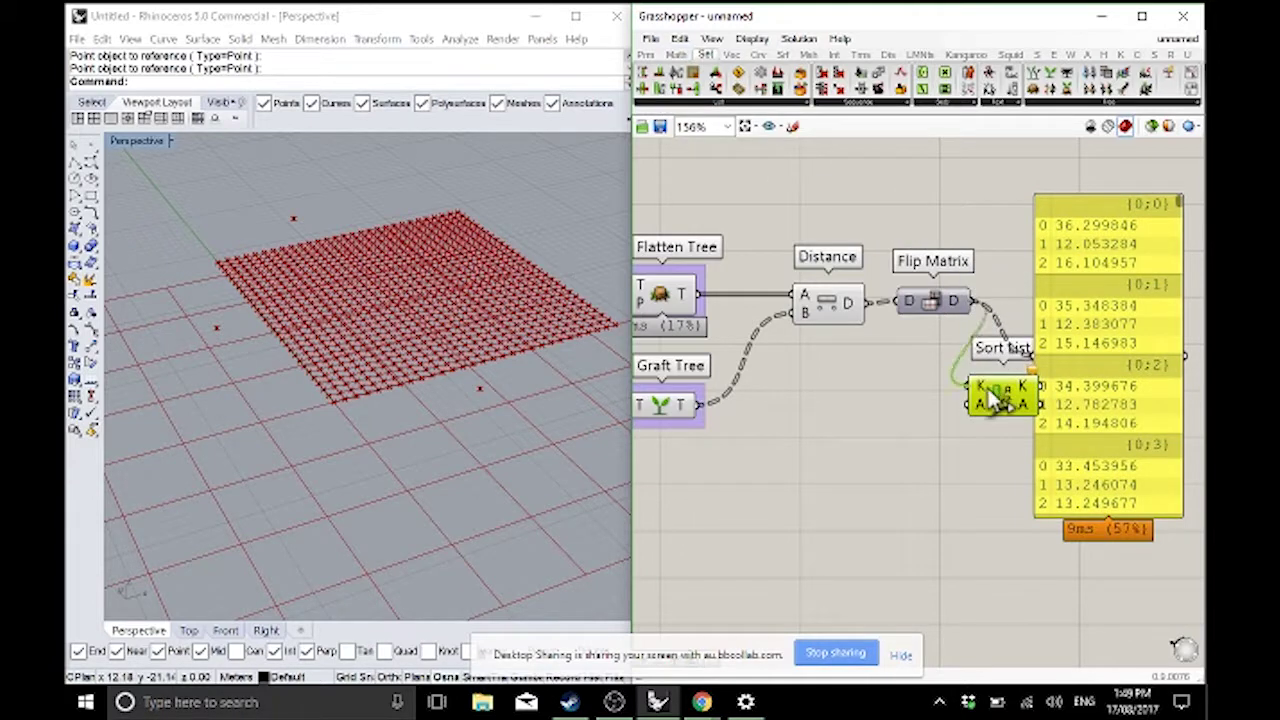
{"action": "left_click_drag", "start_coordinate": [1097, 420], "coordinate": [1148, 415]}
{"action": "left_click_drag", "start_coordinate": [1042, 386], "coordinate": [1083, 353]}
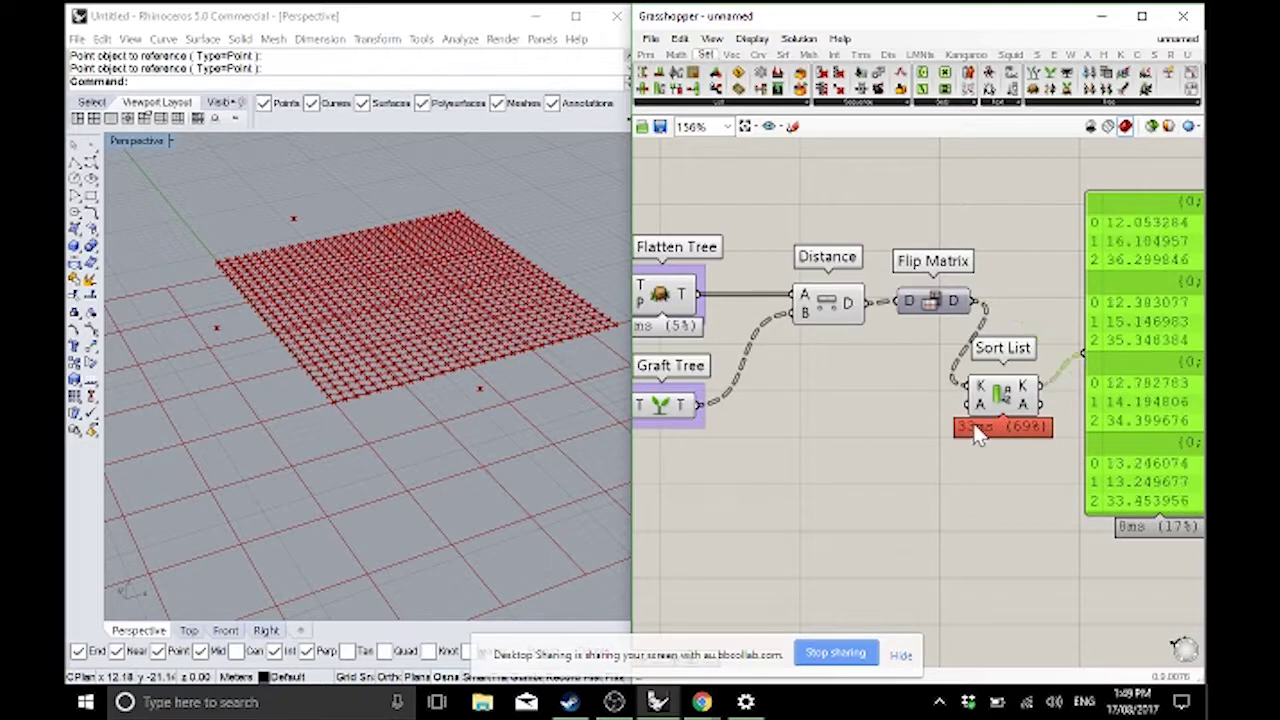
{"action": "left_click_drag", "start_coordinate": [984, 429], "coordinate": [1002, 362]}
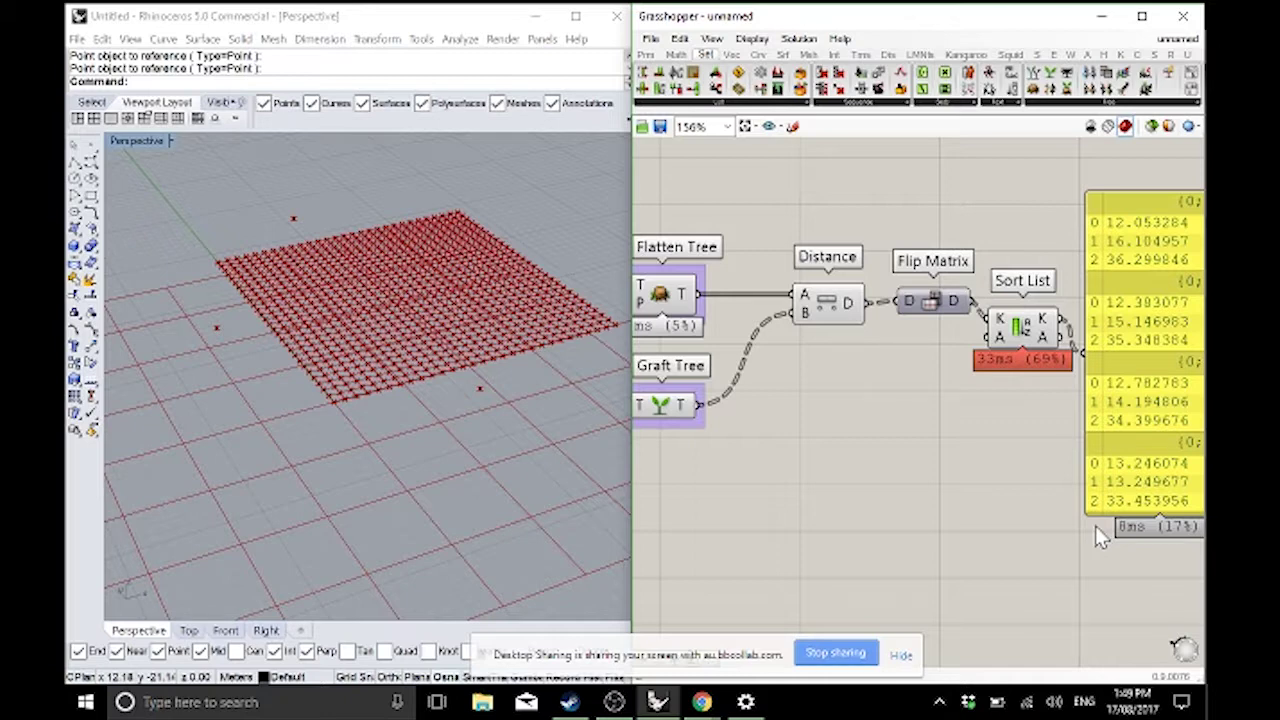
{"action": "right_click_drag", "start_coordinate": [1095, 525], "coordinate": [961, 290]}
{"action": "left_click", "coordinate": [961, 282]}
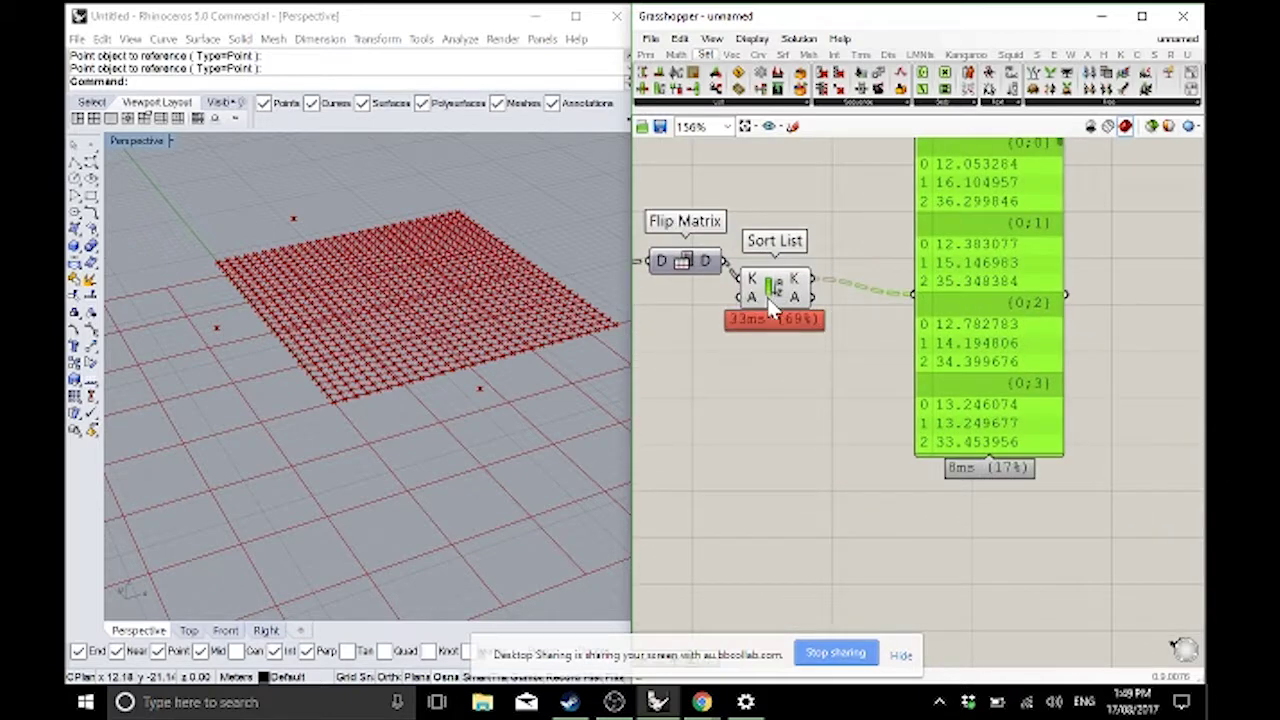
{"action": "left_click_drag", "start_coordinate": [772, 286], "coordinate": [772, 268]}
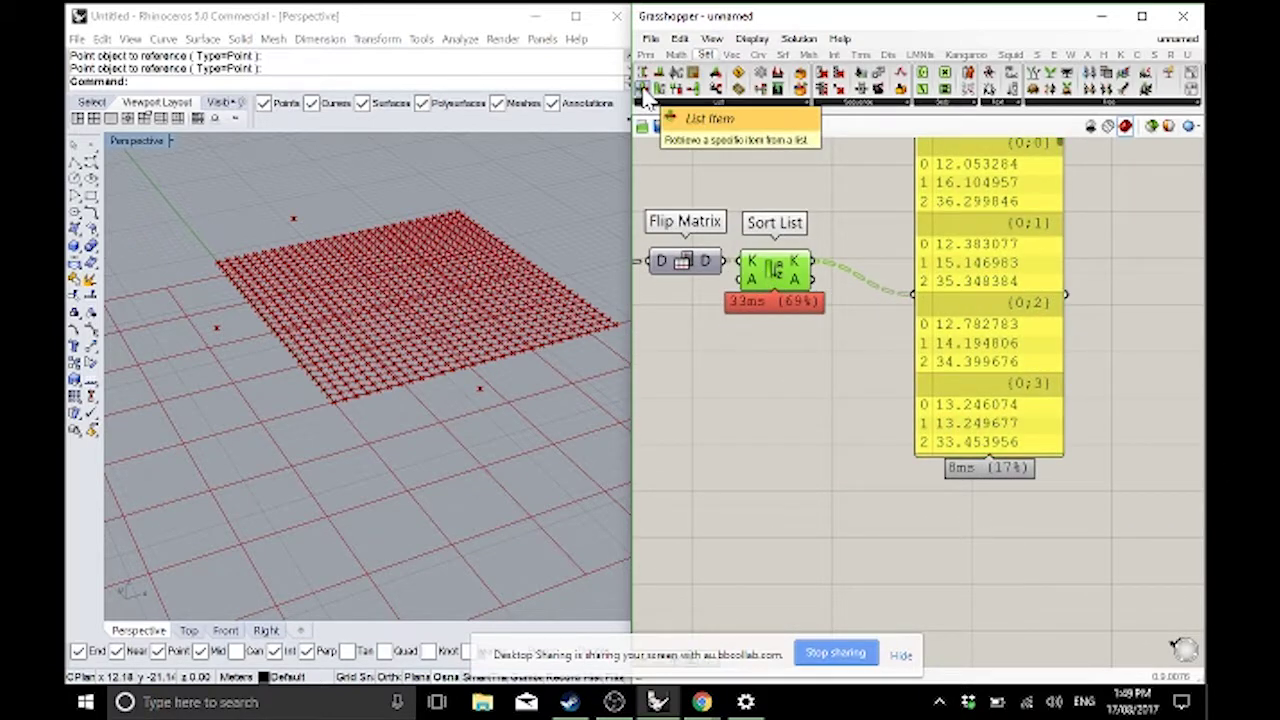
- Drop a List Item component onto the wire between Sort List and the results panel
{"action": "left_click_drag", "start_coordinate": [645, 92], "coordinate": [874, 279]}
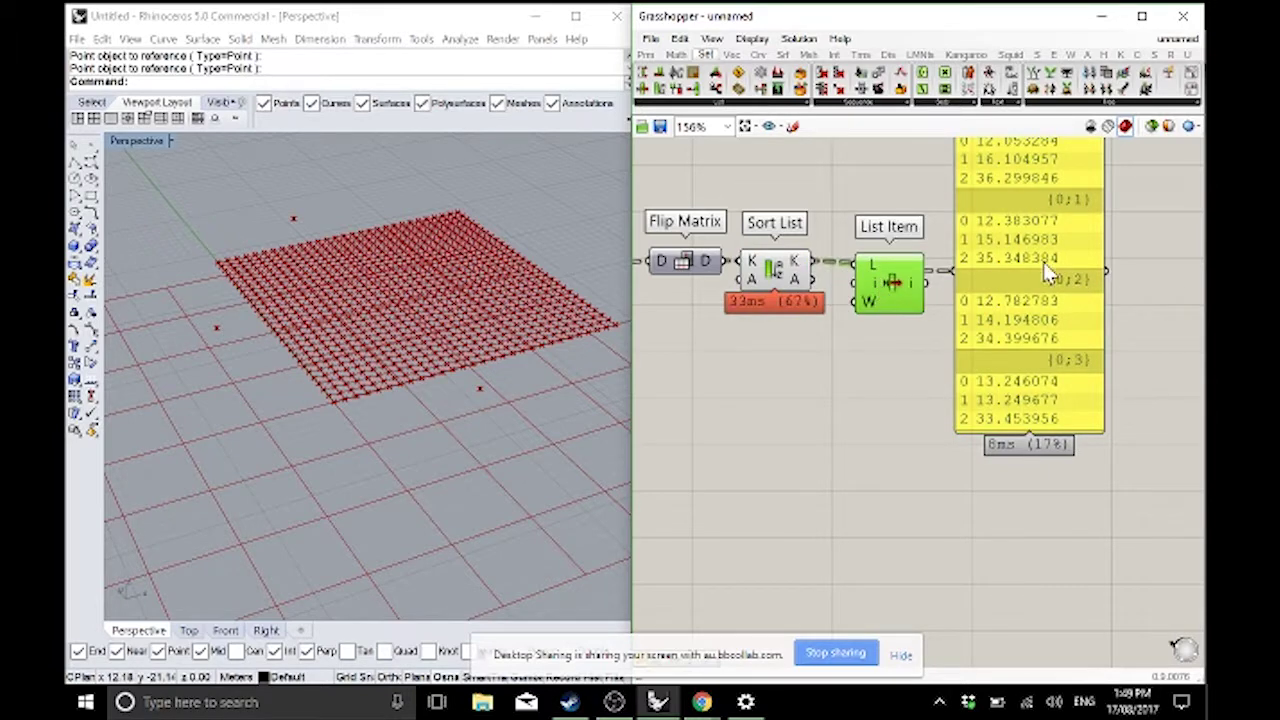
{"action": "right_click_drag", "start_coordinate": [1046, 262], "coordinate": [1036, 339]}
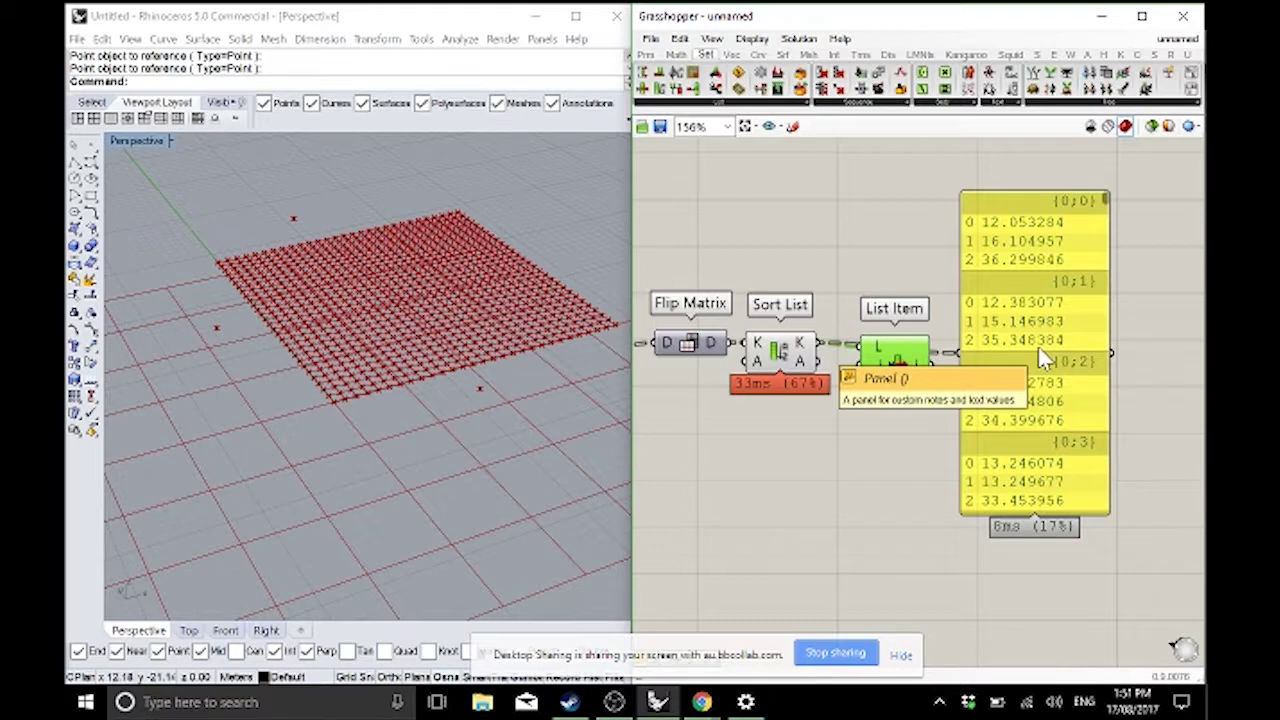
- Feed a new panel holding 0 into List Item's index input
{"action": "left_click_drag", "start_coordinate": [895, 352], "coordinate": [912, 403]}
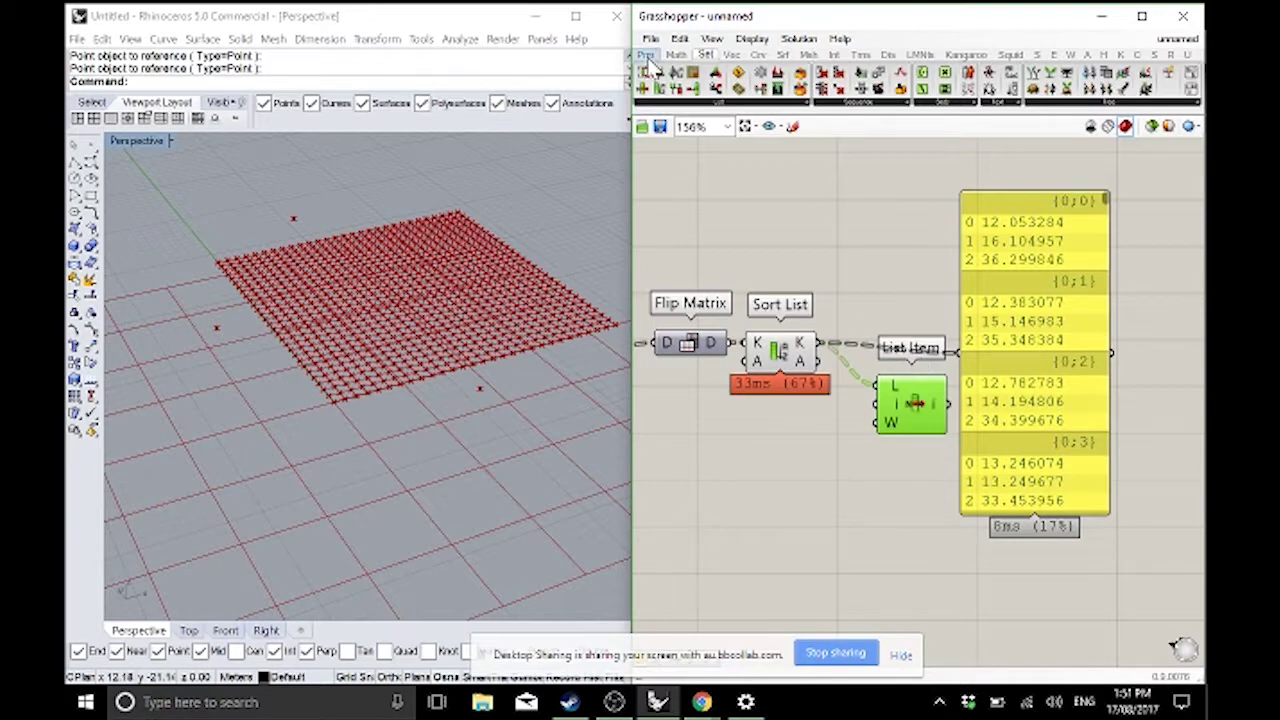
{"action": "left_click", "coordinate": [646, 55]}
{"action": "left_click_drag", "start_coordinate": [910, 88], "coordinate": [794, 478]}
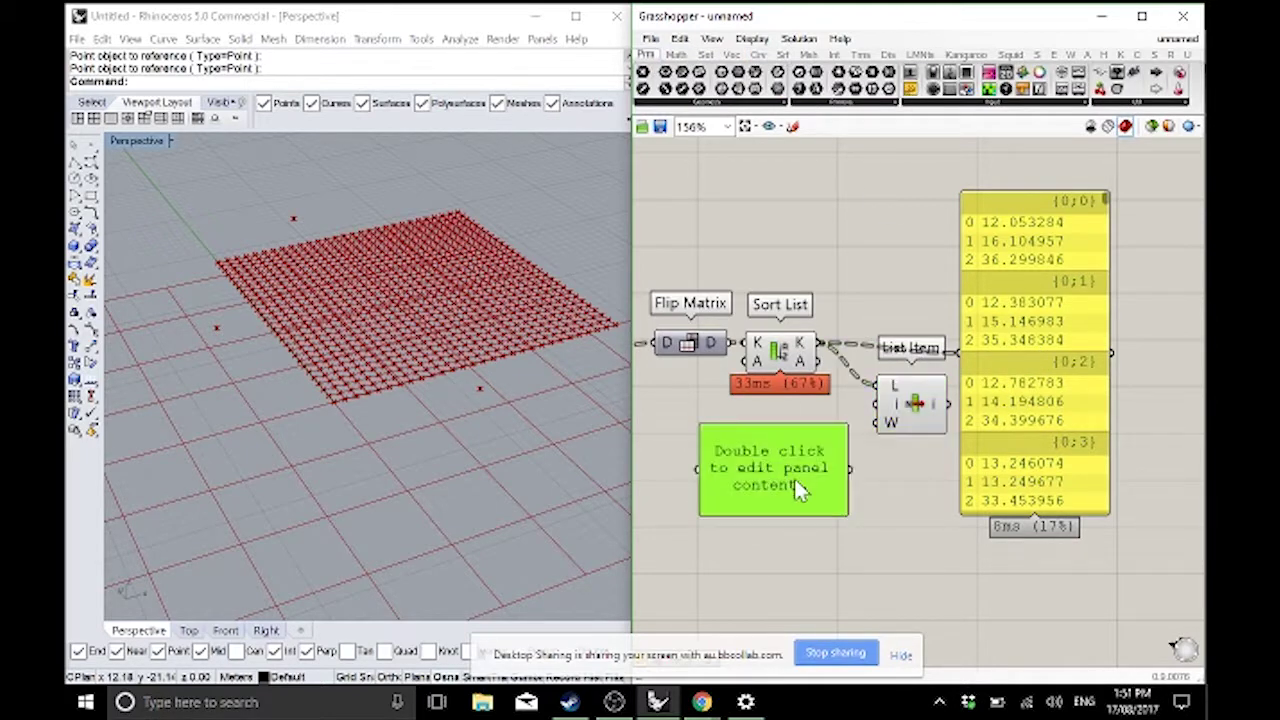
{"action": "double_click", "coordinate": [801, 475]}
{"action": "key", "text": "BackSpace"}
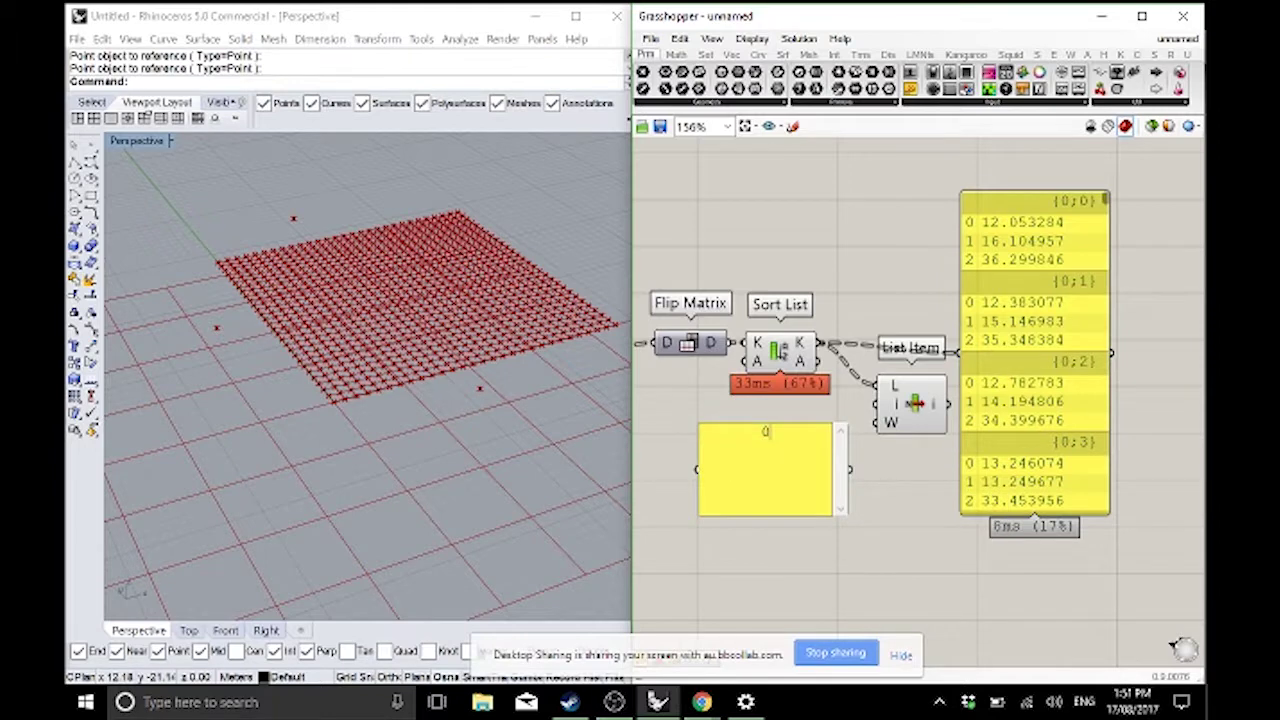
{"action": "type", "text": "0"}
{"action": "left_click", "coordinate": [910, 484]}
{"action": "left_click_drag", "start_coordinate": [850, 469], "coordinate": [877, 403]}
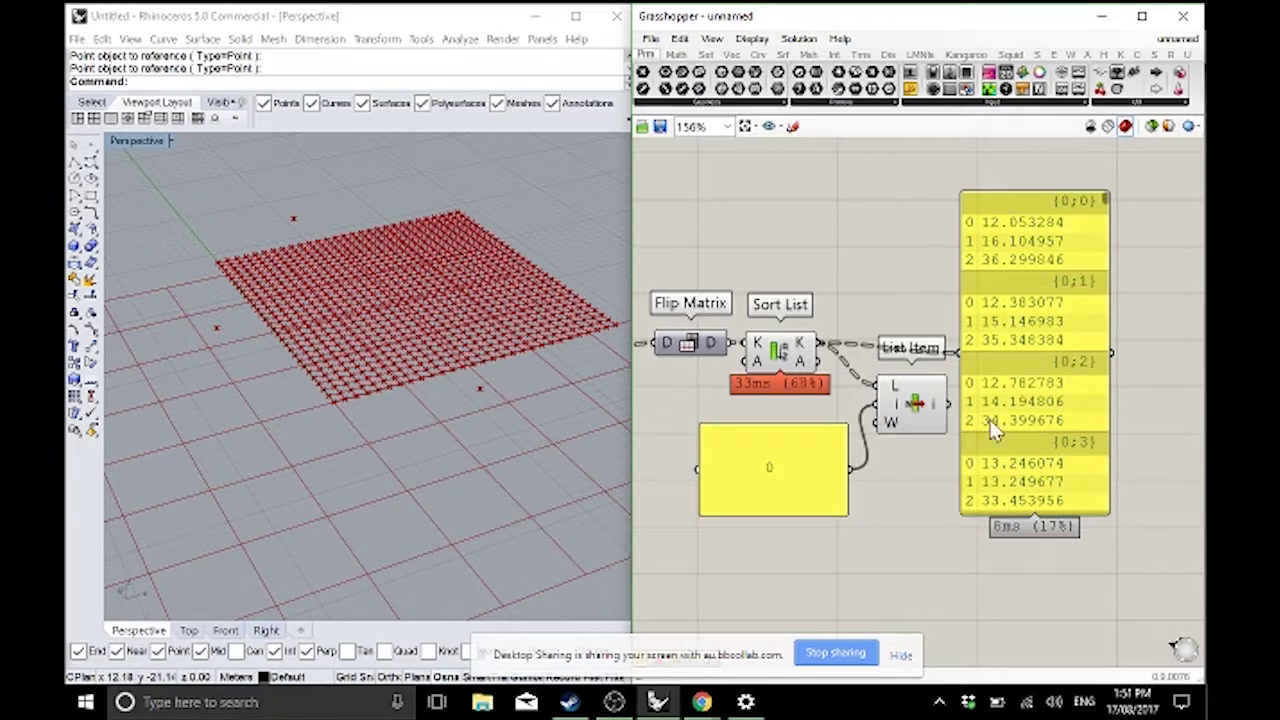
- Route List Item's output into the results panel and add a Unit Z component
{"action": "left_click_drag", "start_coordinate": [992, 428], "coordinate": [1032, 430]}
{"action": "left_click_drag", "start_coordinate": [946, 403], "coordinate": [998, 358]}
{"action": "left_click_drag", "start_coordinate": [1080, 416], "coordinate": [1094, 434]}
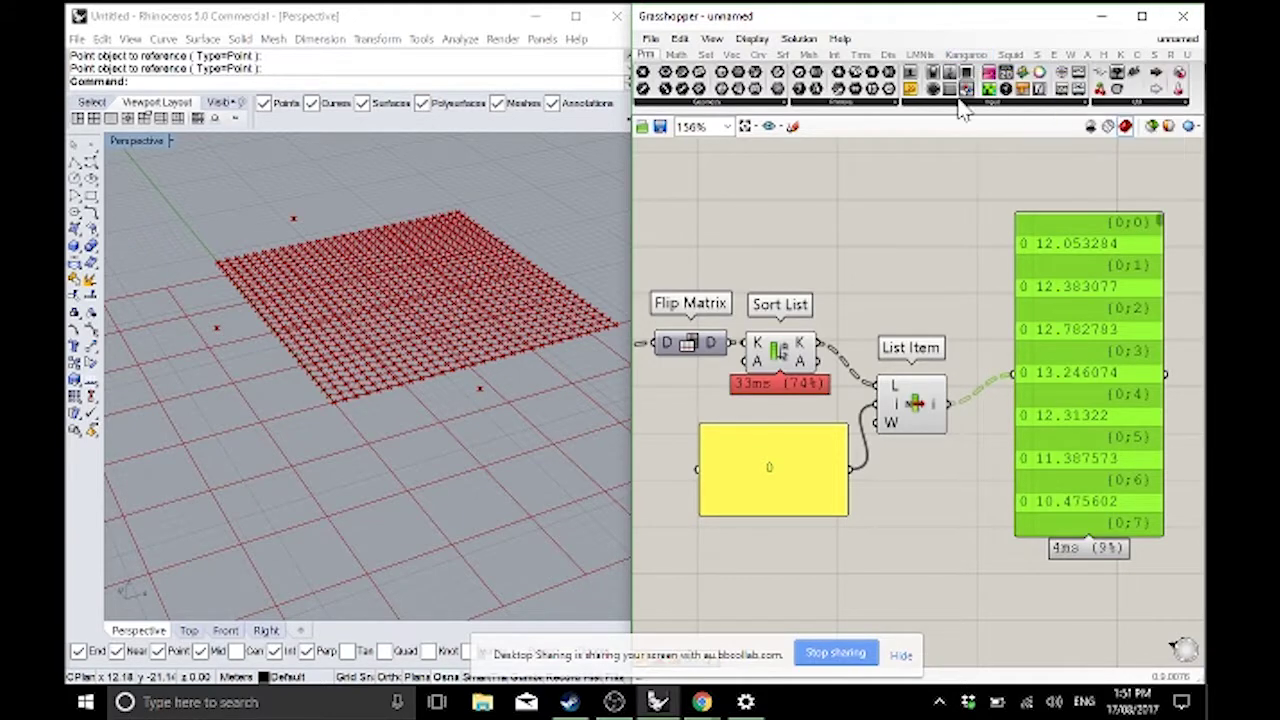
{"action": "left_click", "coordinate": [731, 54]}
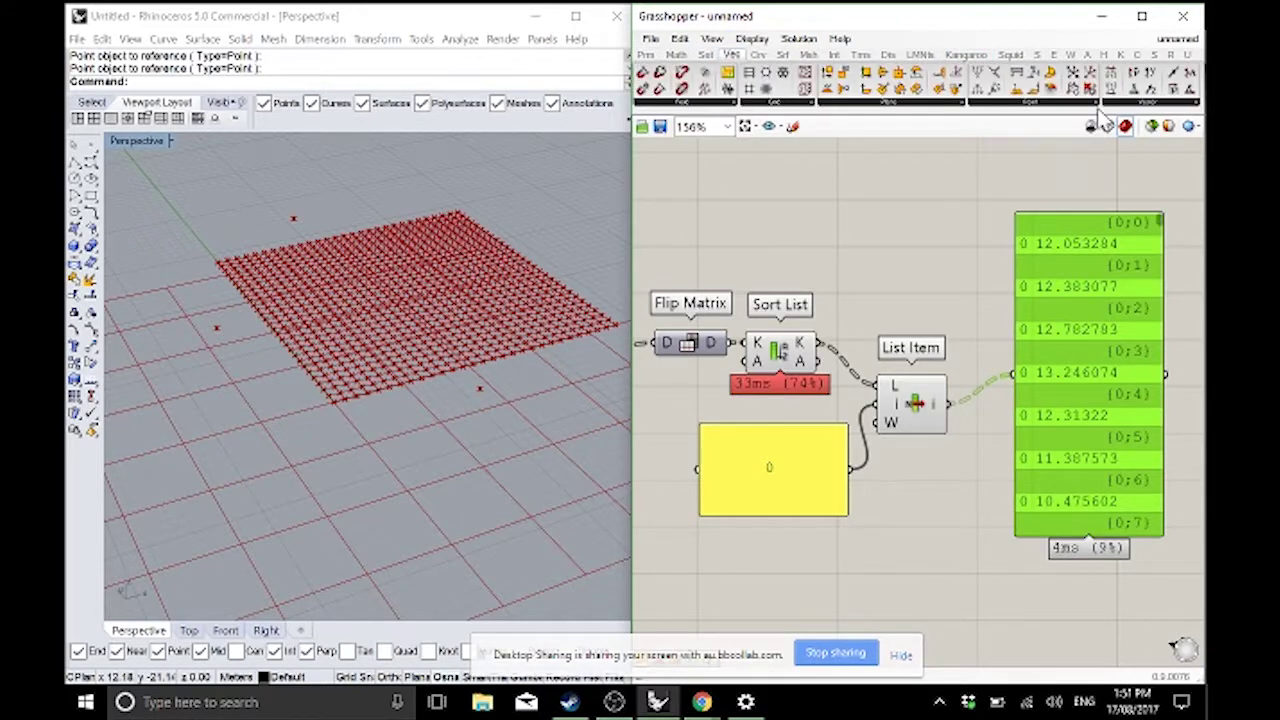
{"action": "left_click_drag", "start_coordinate": [1152, 92], "coordinate": [970, 323]}
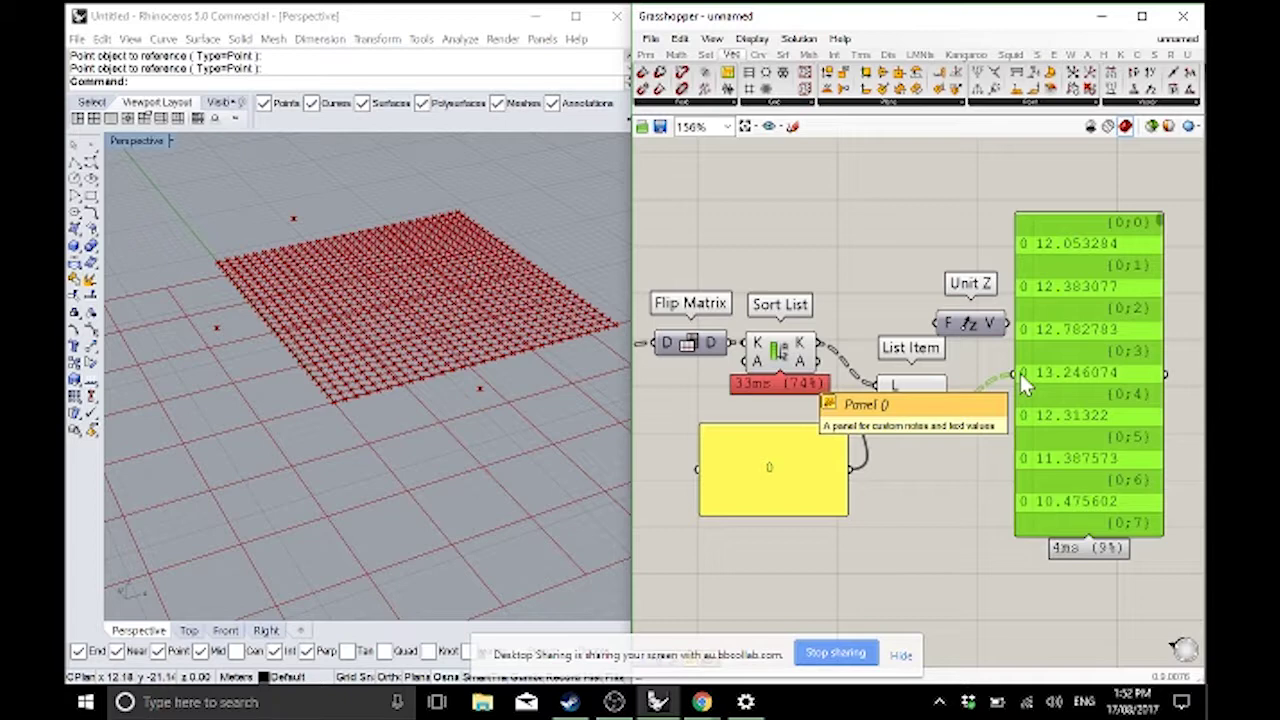
{"action": "left_click_drag", "start_coordinate": [950, 403], "coordinate": [938, 323]}
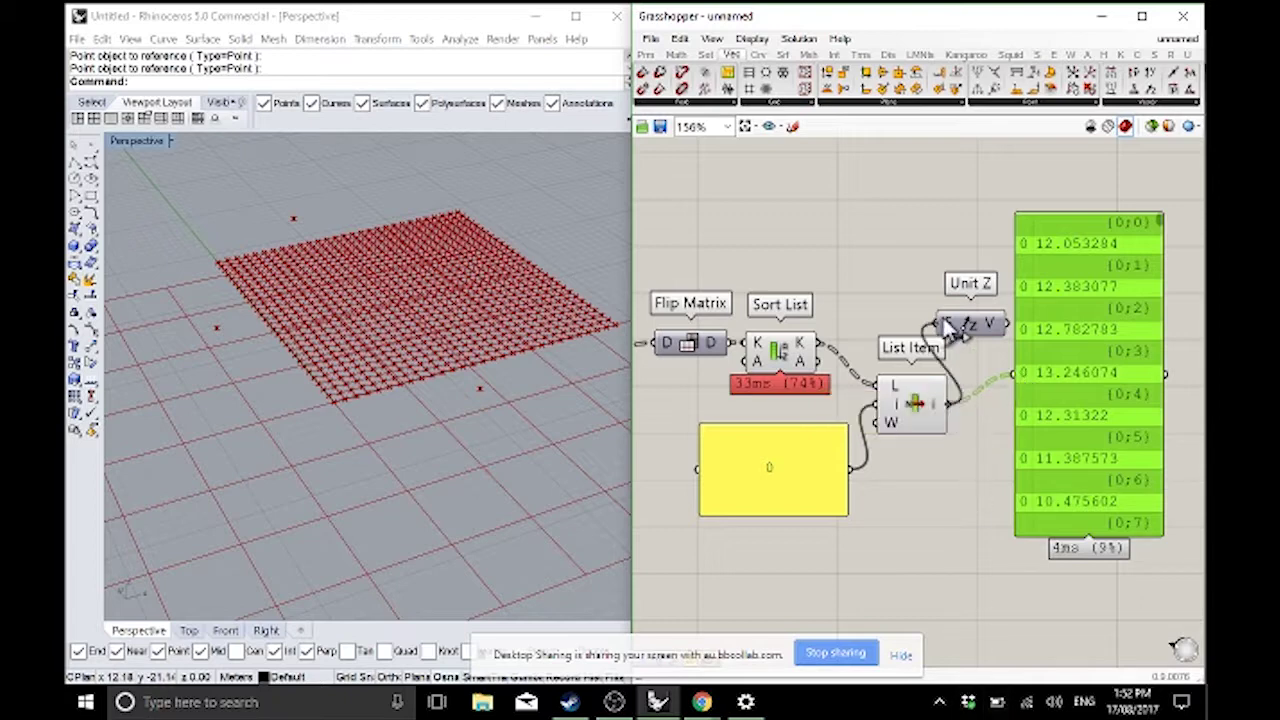
{"action": "left_click_drag", "start_coordinate": [1040, 312], "coordinate": [1142, 334]}
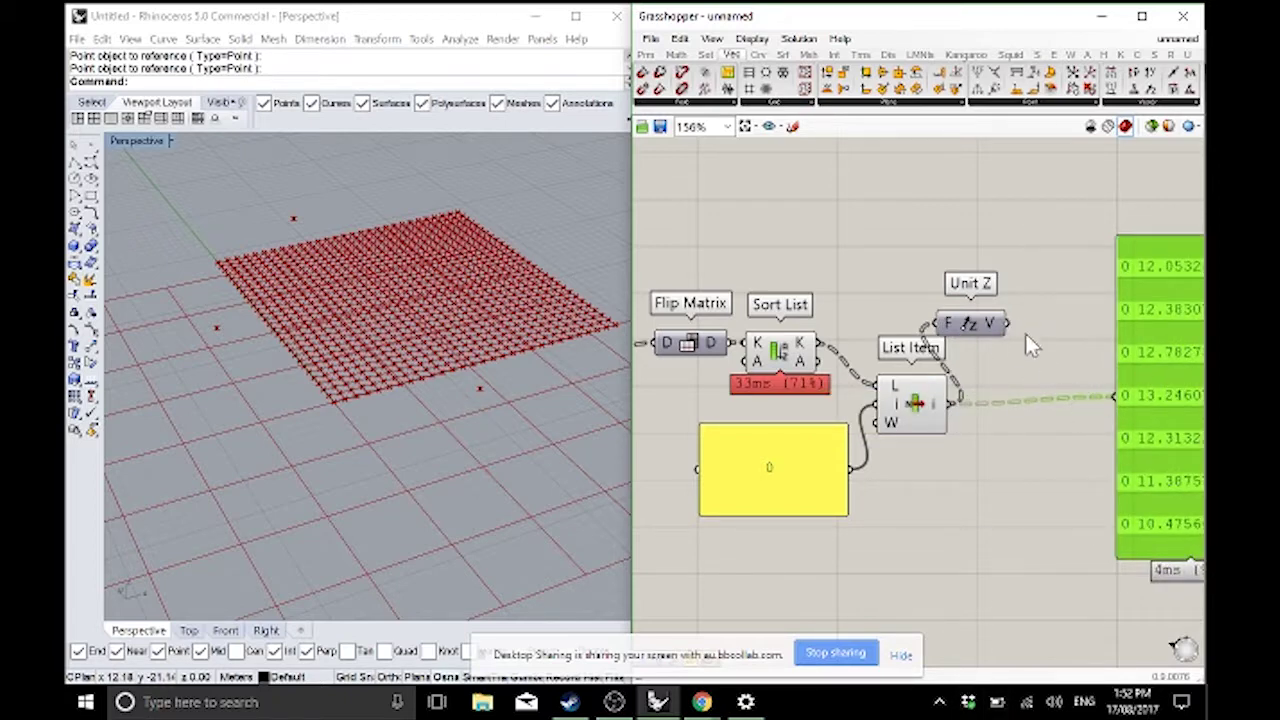
{"action": "left_click_drag", "start_coordinate": [985, 325], "coordinate": [1125, 406]}
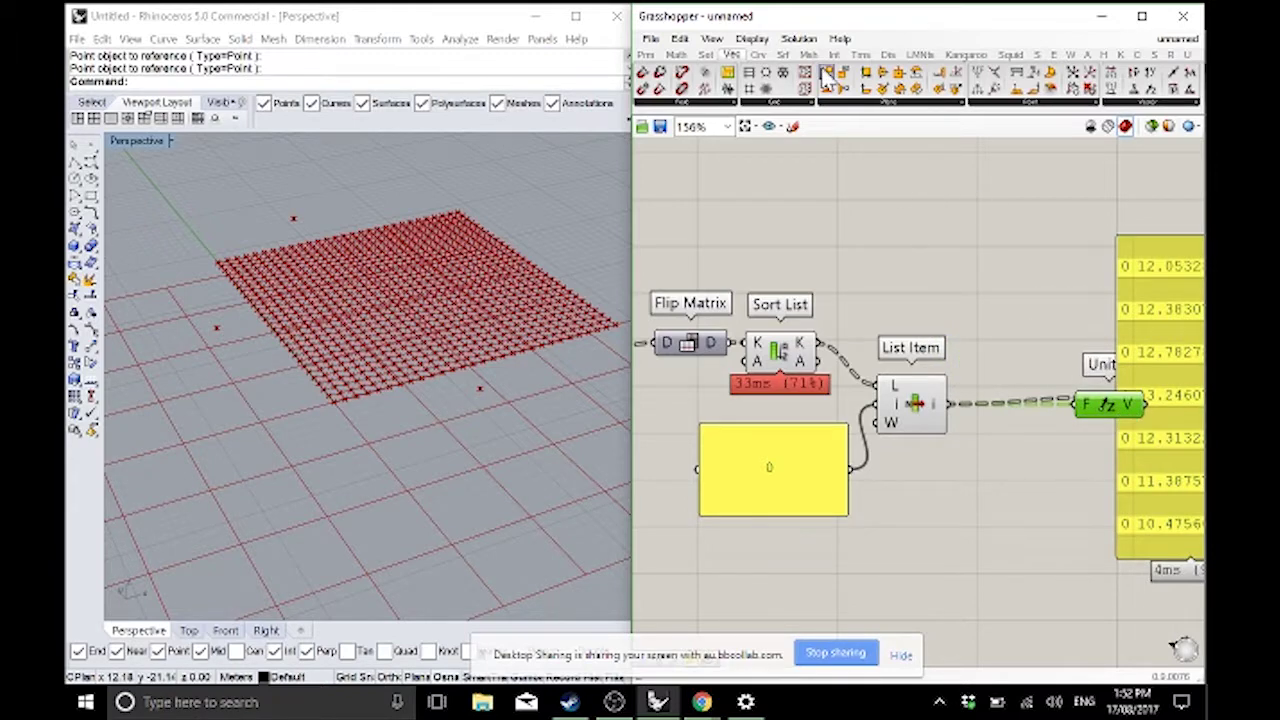
{"action": "left_click", "coordinate": [706, 54]}
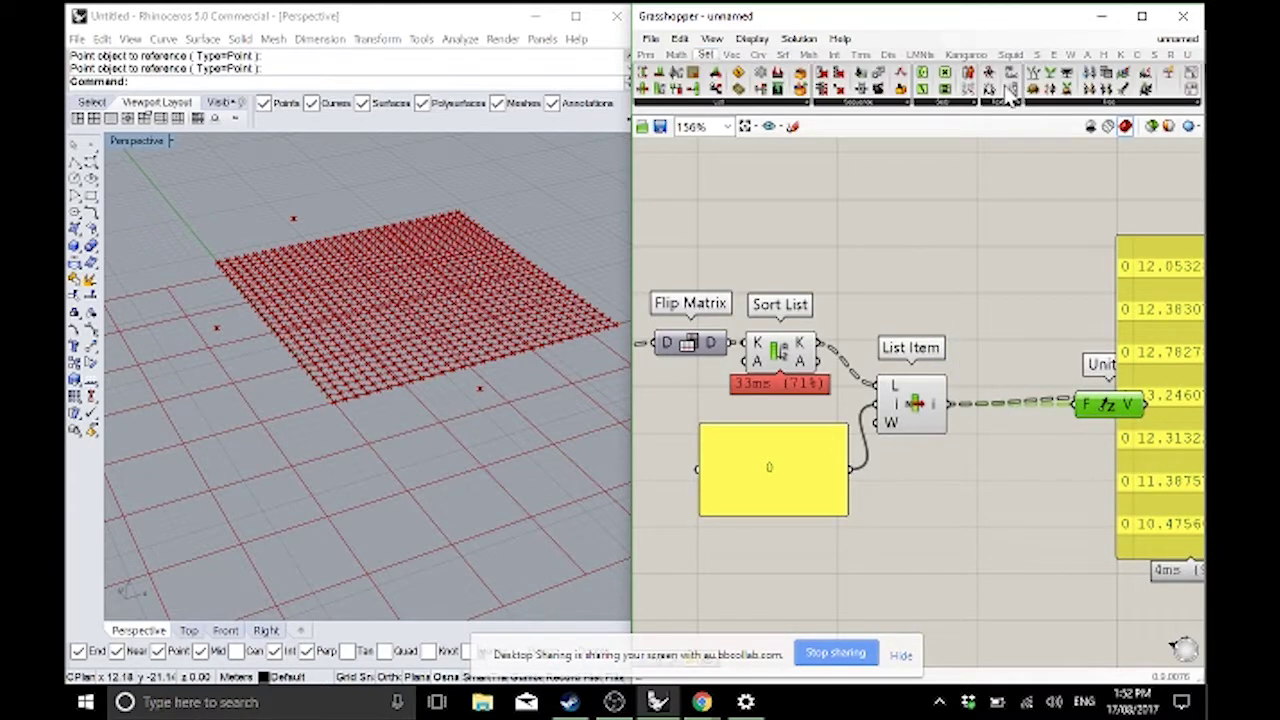
{"action": "left_click_drag", "start_coordinate": [1047, 88], "coordinate": [1040, 465]}
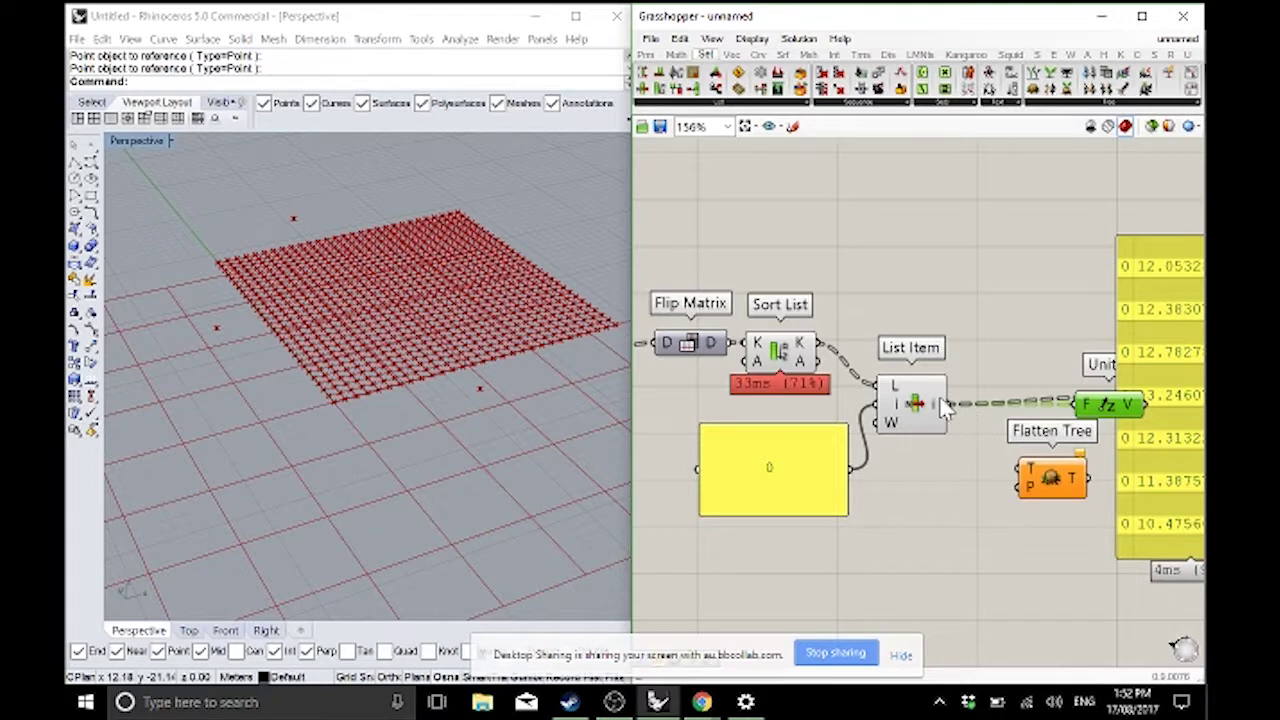
{"action": "left_click_drag", "start_coordinate": [946, 404], "coordinate": [1078, 404]}
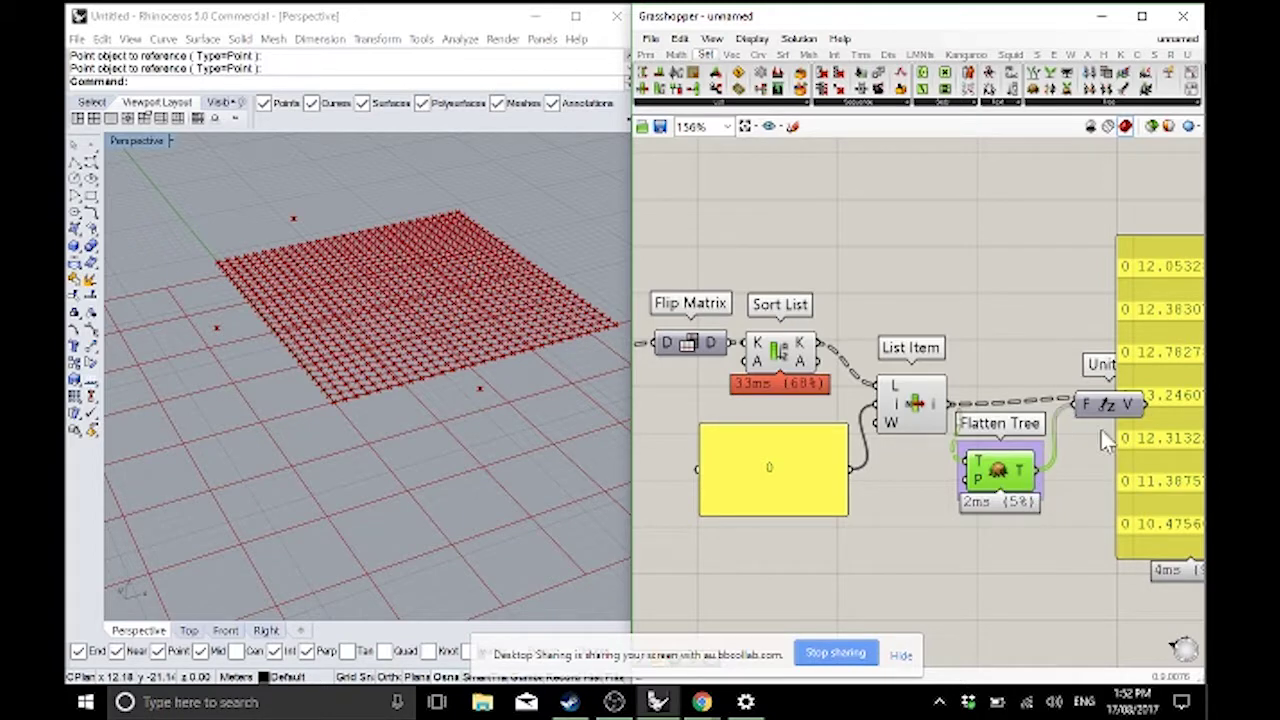
{"action": "left_click_drag", "start_coordinate": [1125, 440], "coordinate": [1208, 476]}
{"action": "left_click_drag", "start_coordinate": [1093, 408], "coordinate": [1090, 466]}
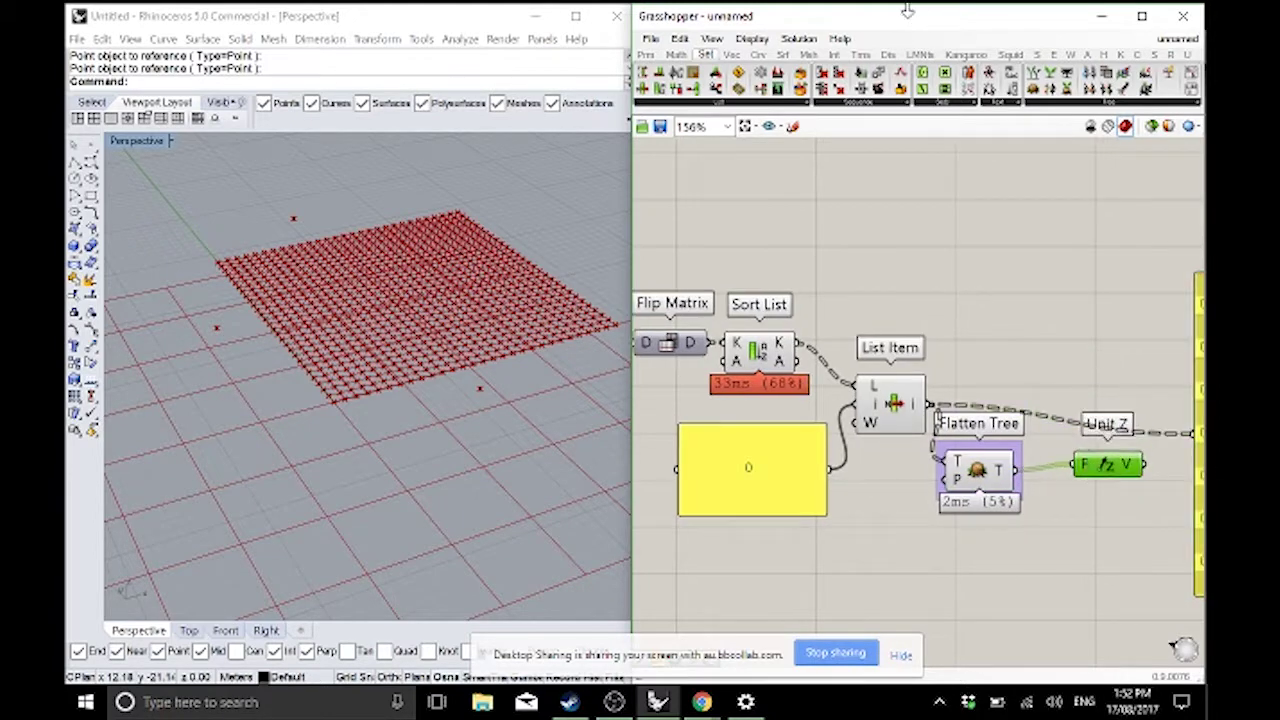
{"action": "left_click", "coordinate": [860, 54]}
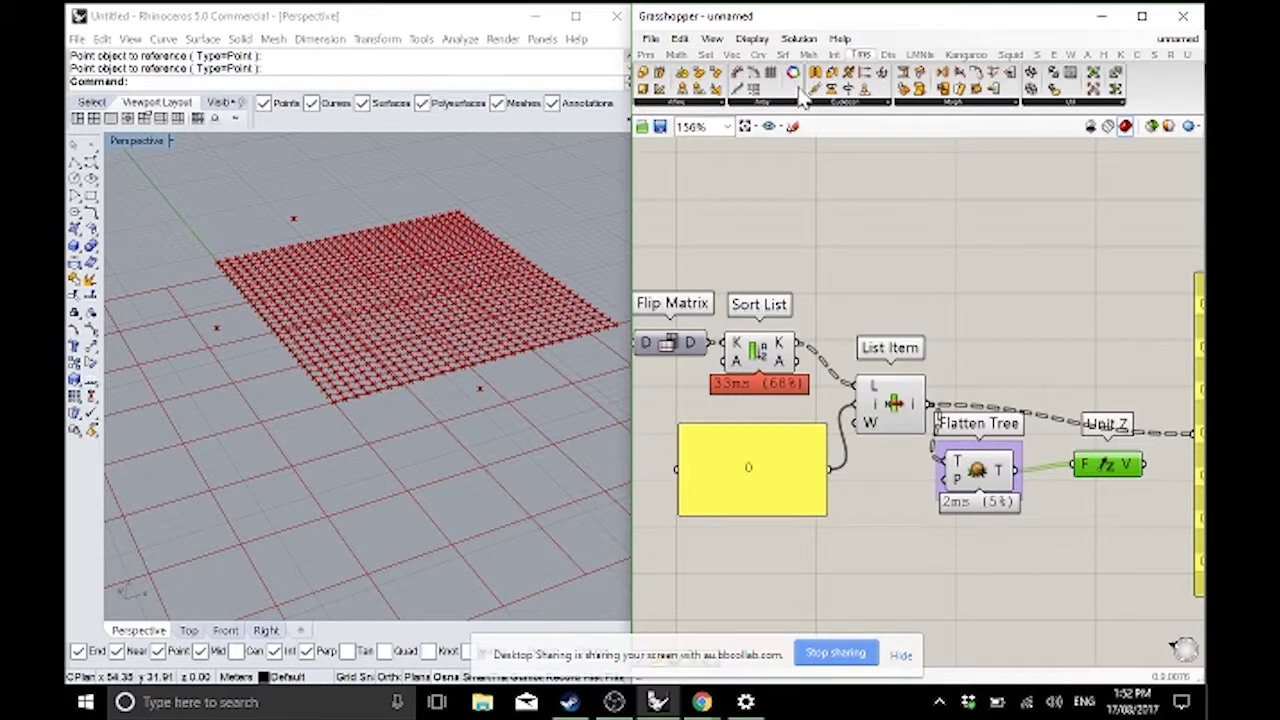
{"action": "left_click_drag", "start_coordinate": [815, 88], "coordinate": [1158, 402]}
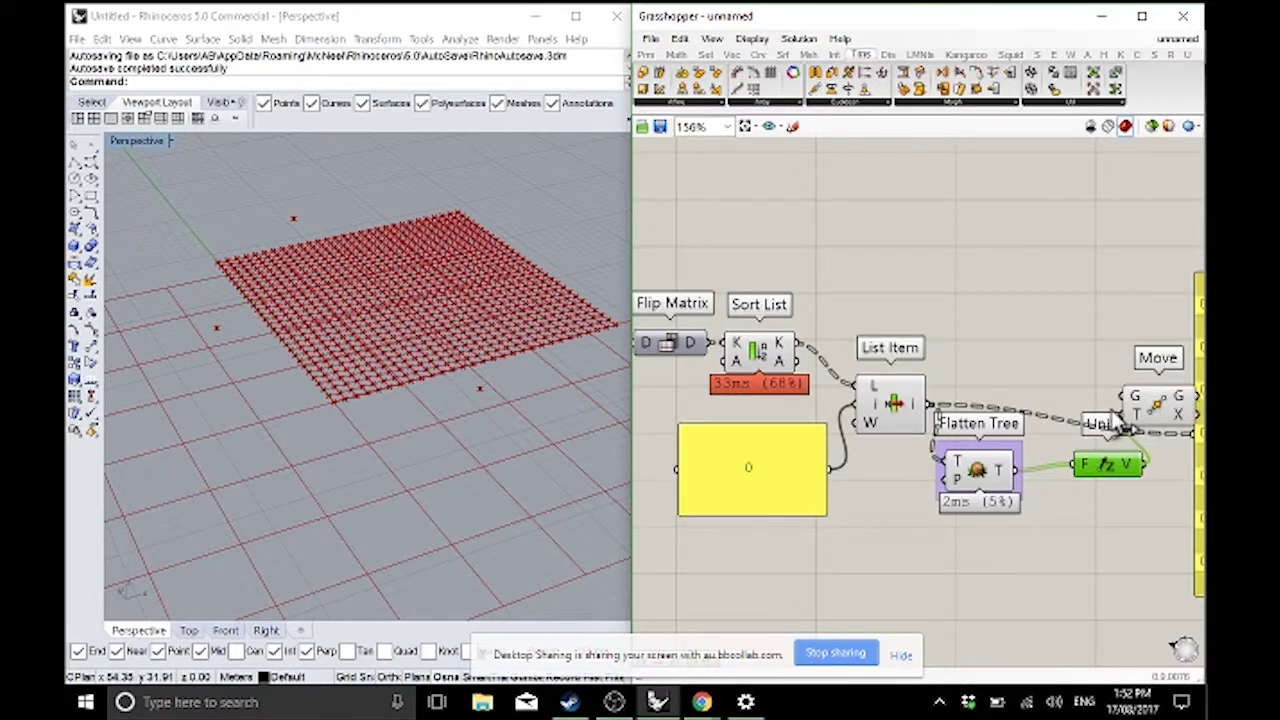
{"action": "scroll", "coordinate": [1160, 470], "scroll_direction": "down", "scroll_amount": 5}
{"action": "scroll", "coordinate": [690, 340], "scroll_direction": "up", "scroll_amount": 3}
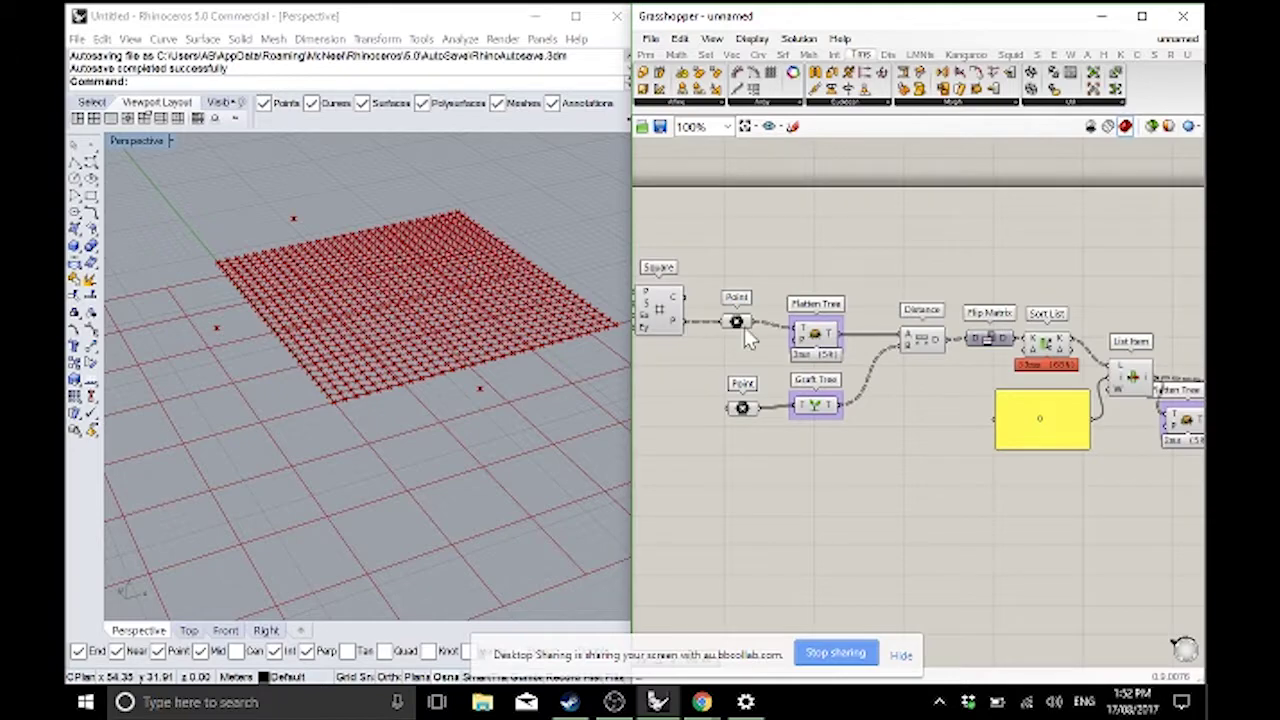
{"action": "left_click_drag", "start_coordinate": [843, 333], "coordinate": [1138, 372]}
{"action": "right_click_drag", "start_coordinate": [455, 393], "coordinate": [352, 377]}
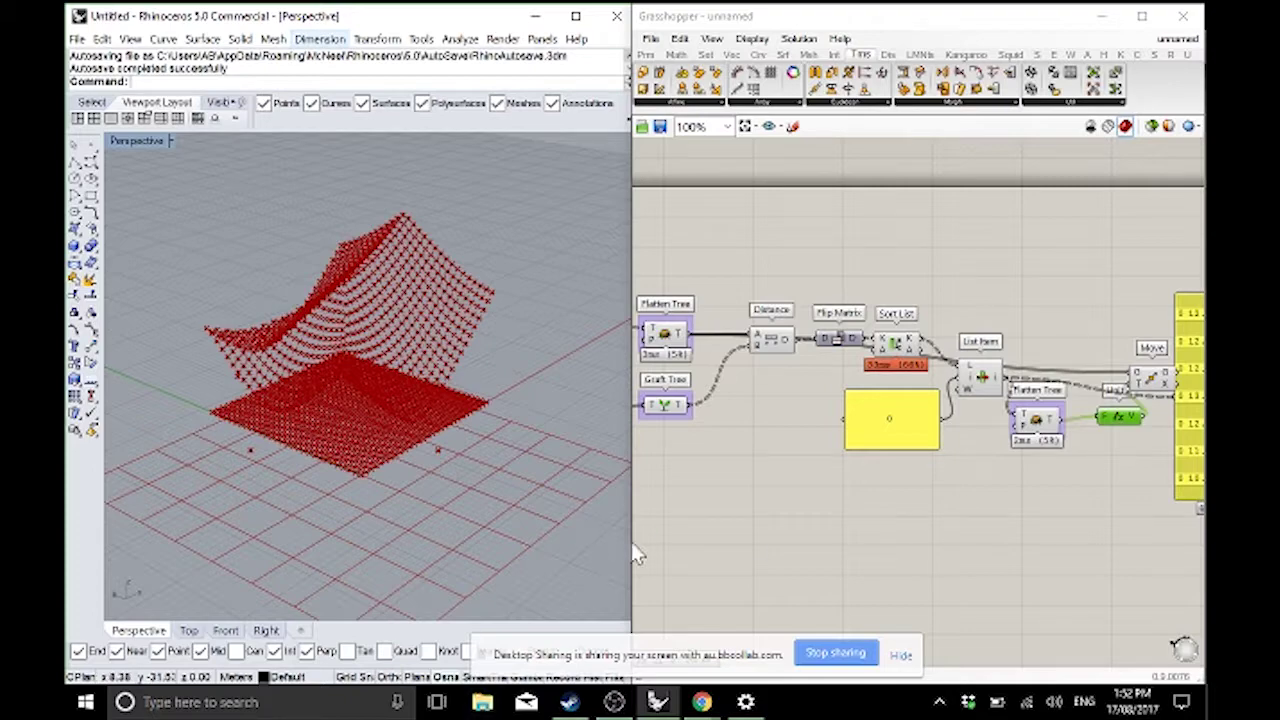
{"action": "right_click_drag", "start_coordinate": [937, 489], "coordinate": [797, 489]}
{"action": "scroll", "coordinate": [940, 405], "scroll_direction": "up", "scroll_amount": 3}
{"action": "left_click", "coordinate": [1192, 400]}
{"action": "scroll", "coordinate": [900, 405], "scroll_direction": "down", "scroll_amount": 3}
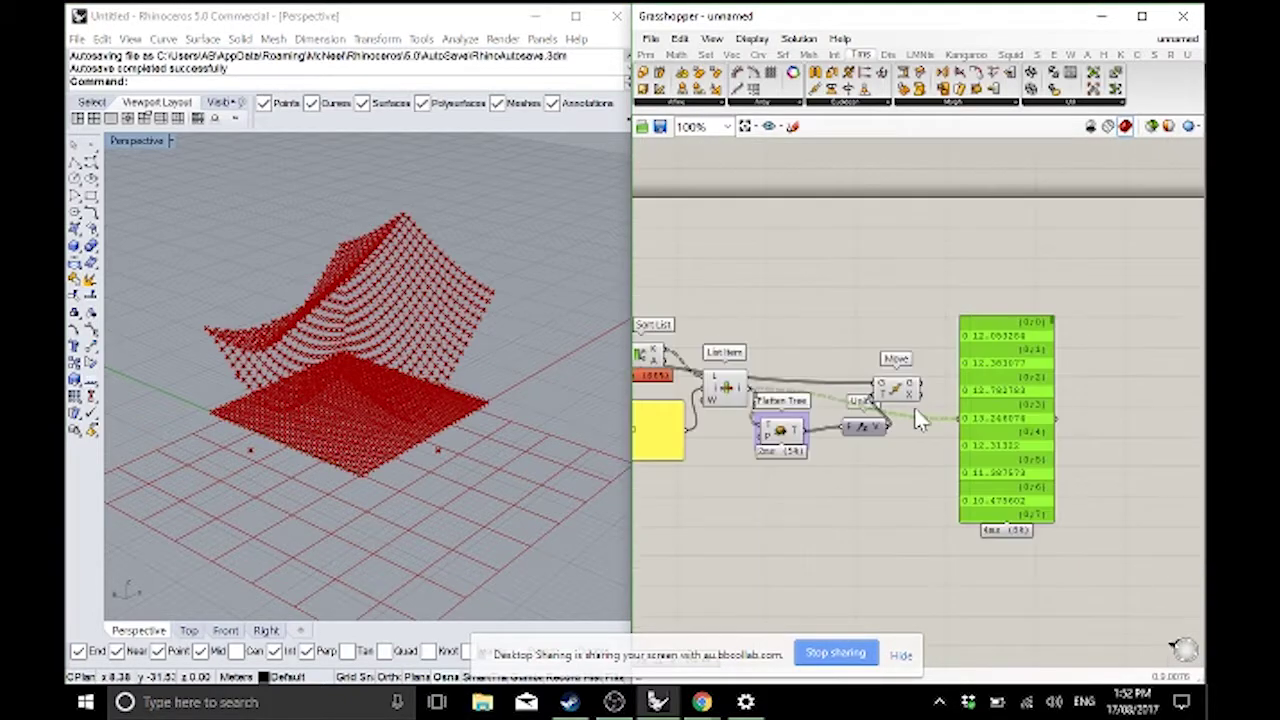
{"action": "left_click", "coordinate": [910, 365]}
{"action": "right_click_drag", "start_coordinate": [914, 331], "coordinate": [928, 337]}
{"action": "scroll", "coordinate": [928, 337], "scroll_direction": "down", "scroll_amount": 2}
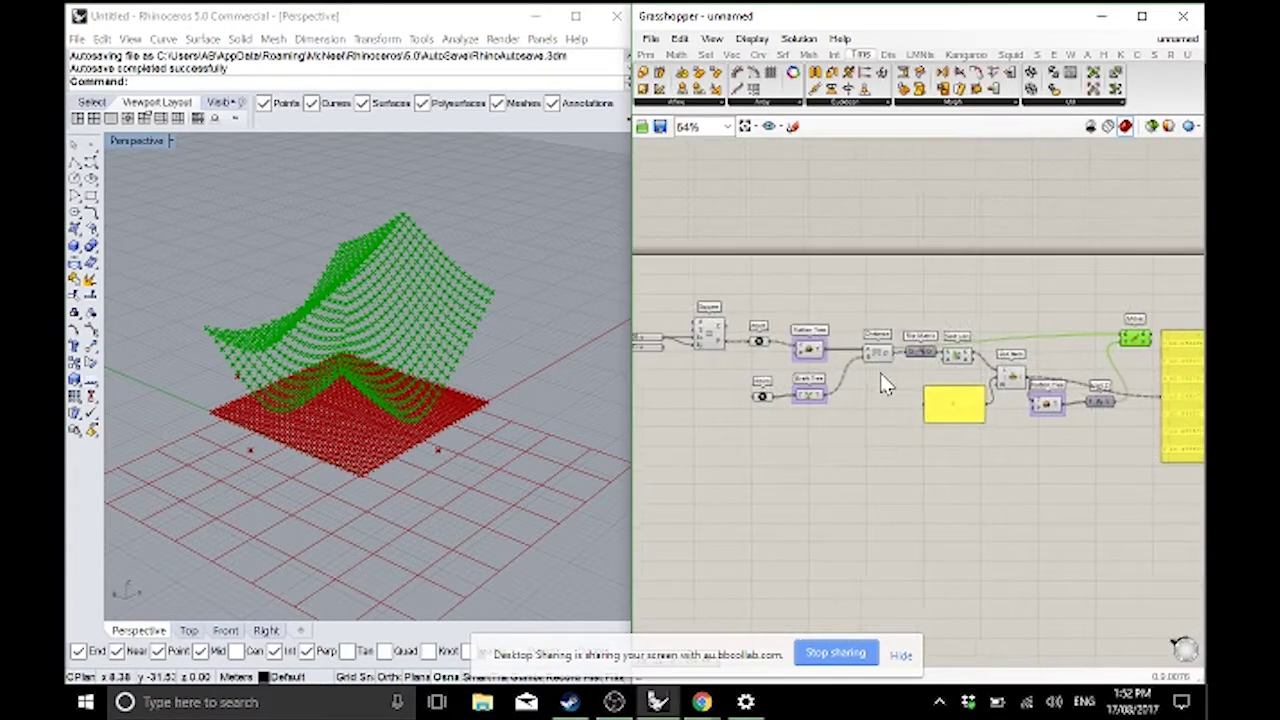
{"action": "scroll", "coordinate": [805, 346], "scroll_direction": "up", "scroll_amount": 2}
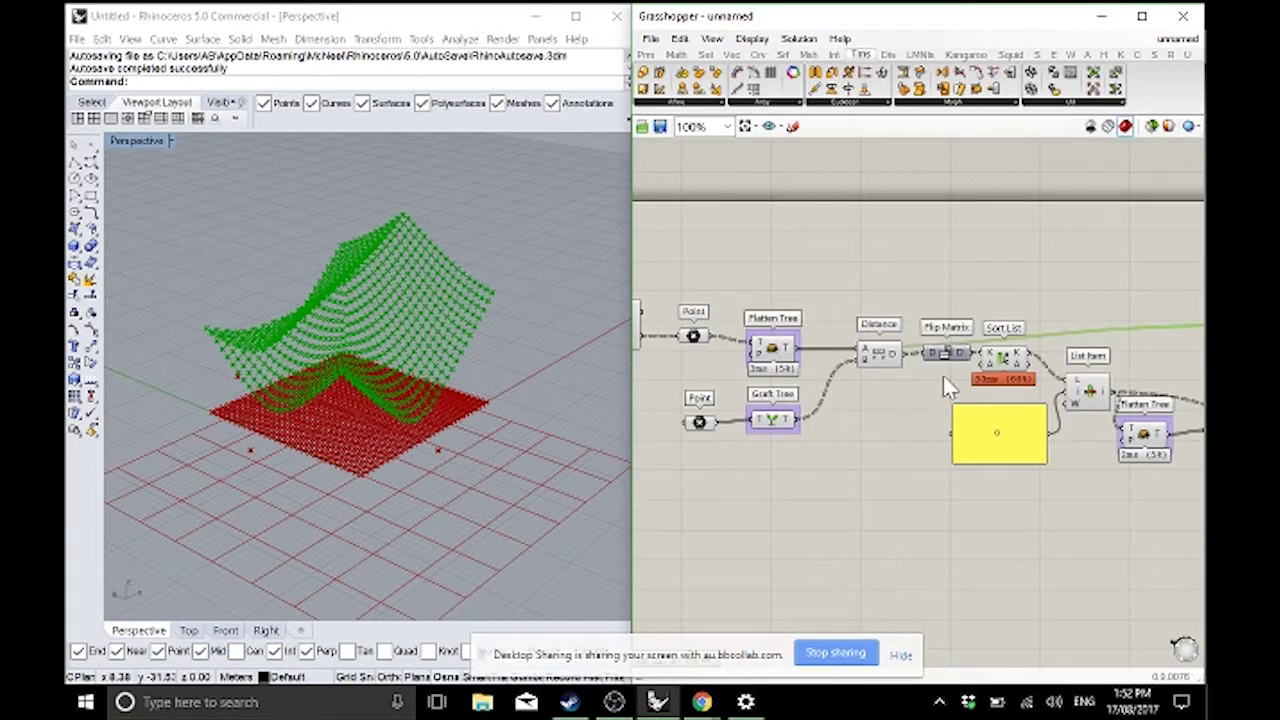
{"action": "right_click_drag", "start_coordinate": [913, 376], "coordinate": [663, 374]}
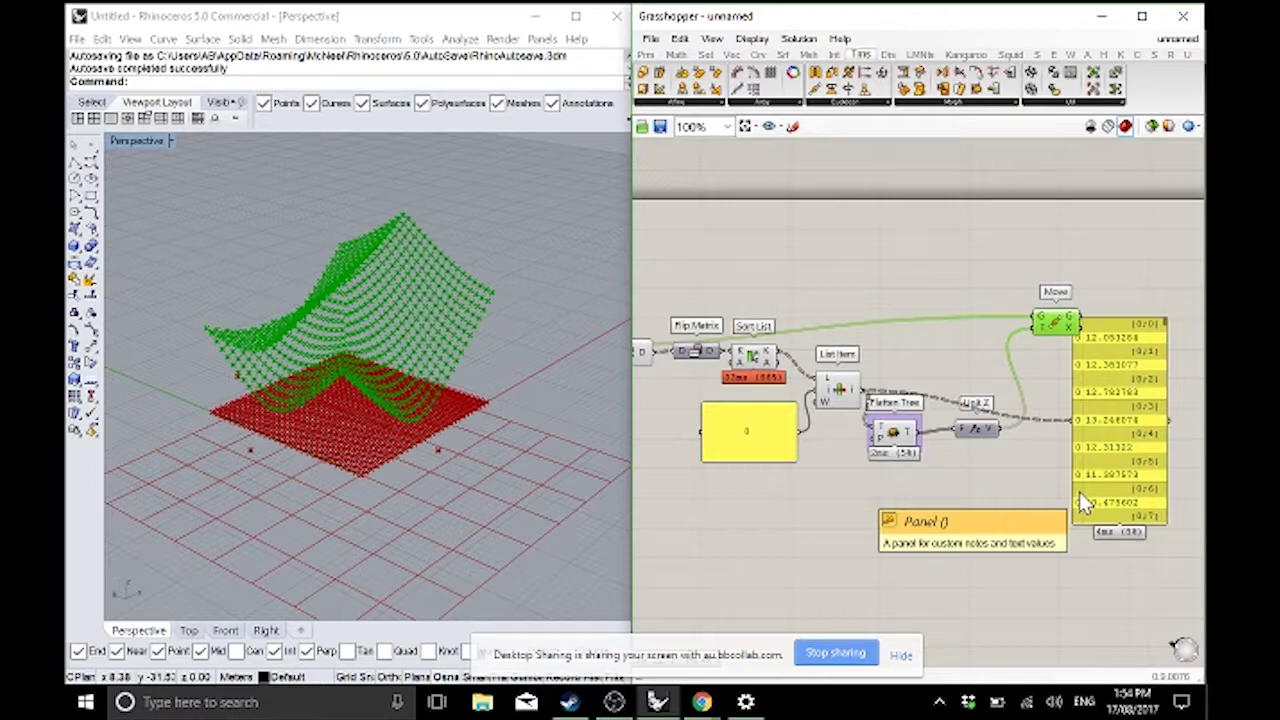
- Add an Unflatten Tree fed by the moved points and preview the regrouped rows
{"action": "scroll", "coordinate": [803, 280], "scroll_direction": "down", "scroll_amount": 3}
{"action": "scroll", "coordinate": [799, 264], "scroll_direction": "up", "scroll_amount": 4}
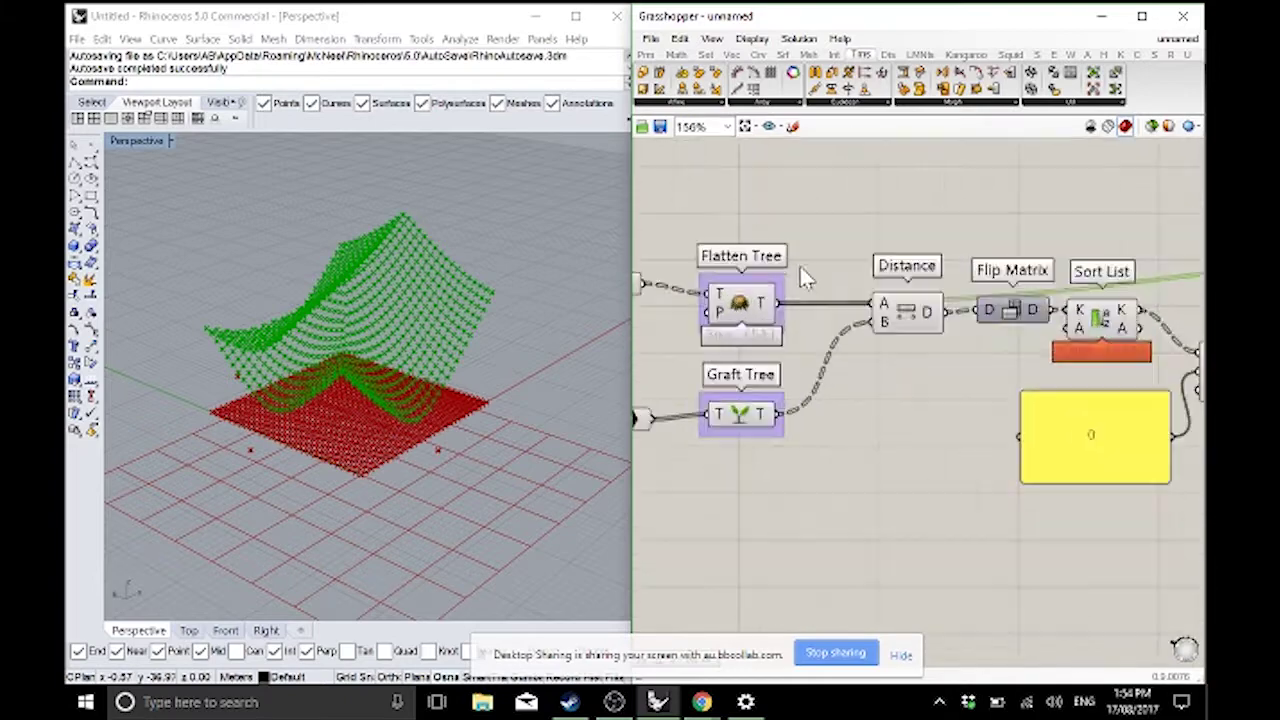
{"action": "left_click", "coordinate": [706, 54]}
{"action": "left_click_drag", "start_coordinate": [935, 290], "coordinate": [810, 224]}
{"action": "scroll", "coordinate": [800, 228], "scroll_direction": "down", "scroll_amount": 3}
{"action": "scroll", "coordinate": [805, 225], "scroll_direction": "up", "scroll_amount": 4}
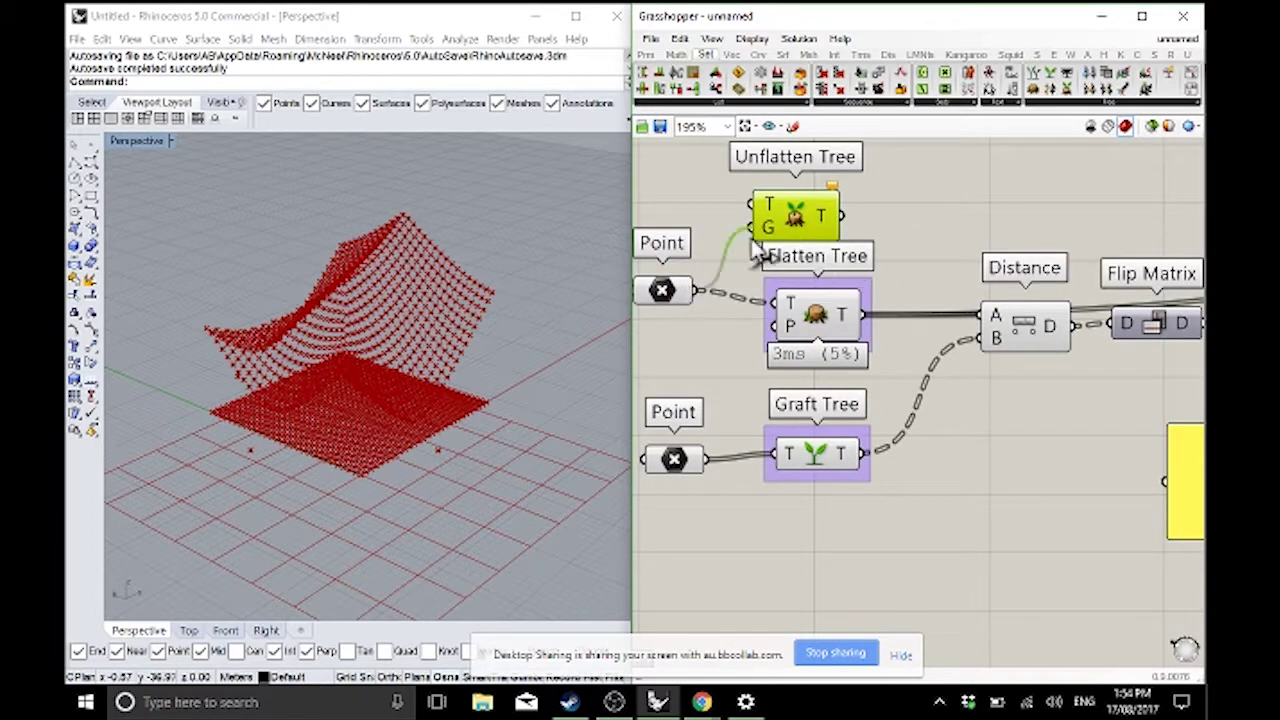
{"action": "scroll", "coordinate": [677, 206], "scroll_direction": "down", "scroll_amount": 5}
{"action": "scroll", "coordinate": [1120, 252], "scroll_direction": "up", "scroll_amount": 6}
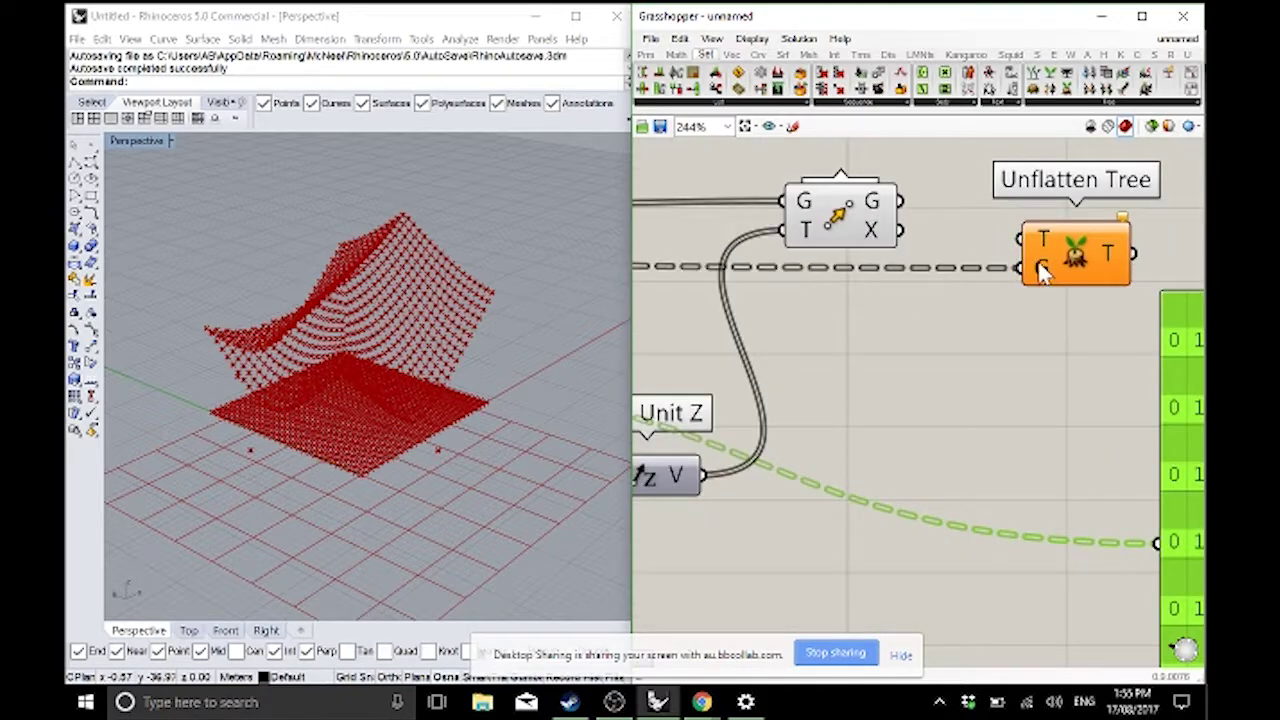
{"action": "left_click_drag", "start_coordinate": [900, 202], "coordinate": [1021, 239]}
{"action": "left_click", "coordinate": [1075, 258]}
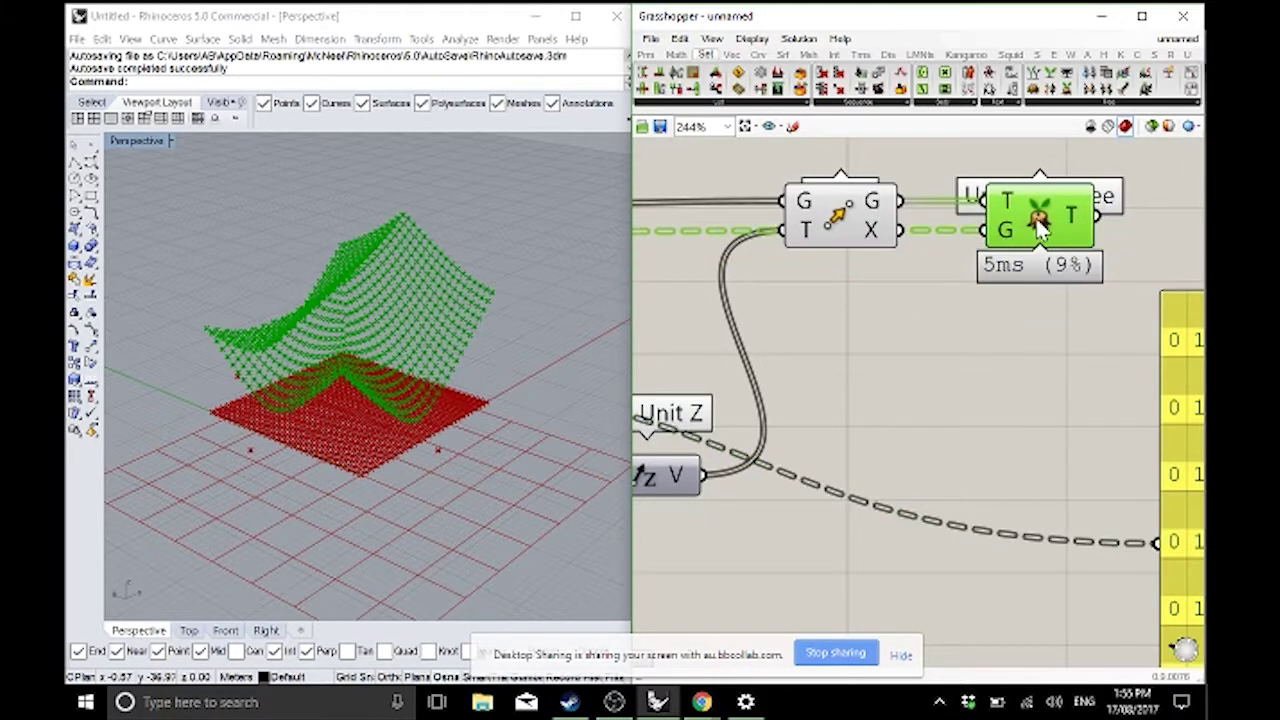
- Place an Interpolate component to the right of Unflatten Tree
{"action": "scroll", "coordinate": [1060, 270], "scroll_direction": "down", "scroll_amount": 2}
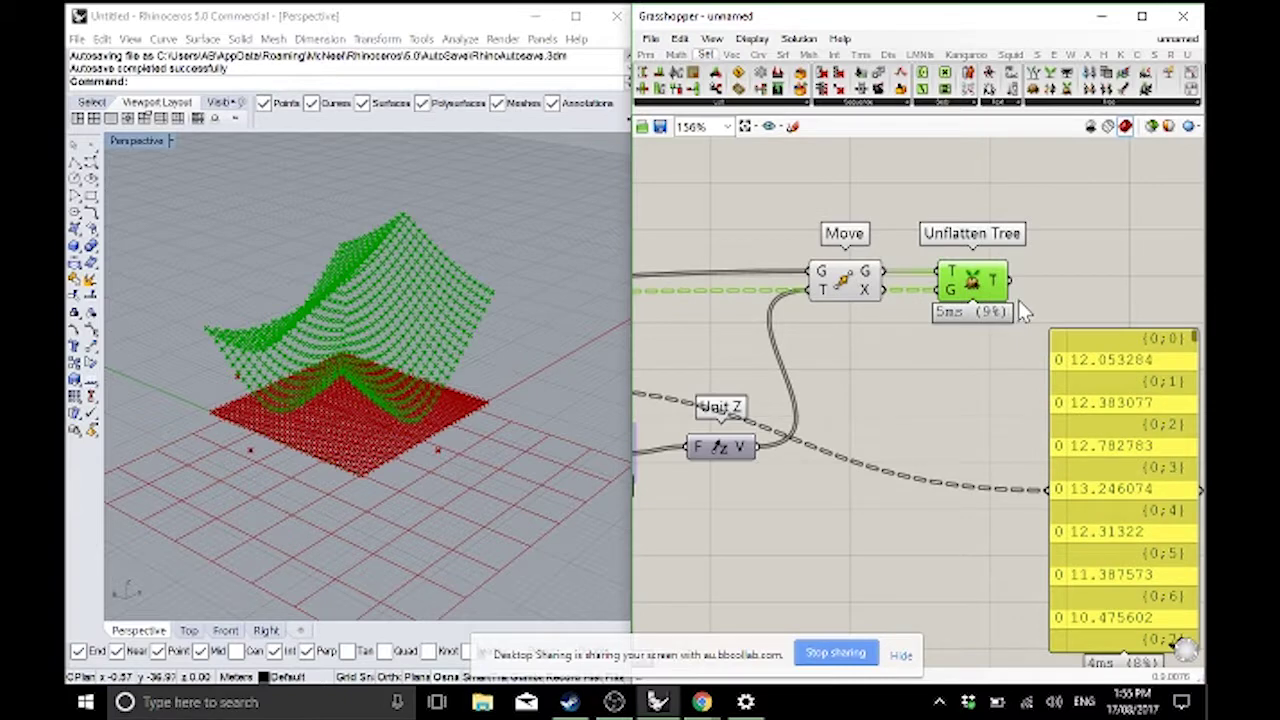
{"action": "right_click_drag", "start_coordinate": [1025, 312], "coordinate": [952, 323]}
{"action": "left_click", "coordinate": [758, 54]}
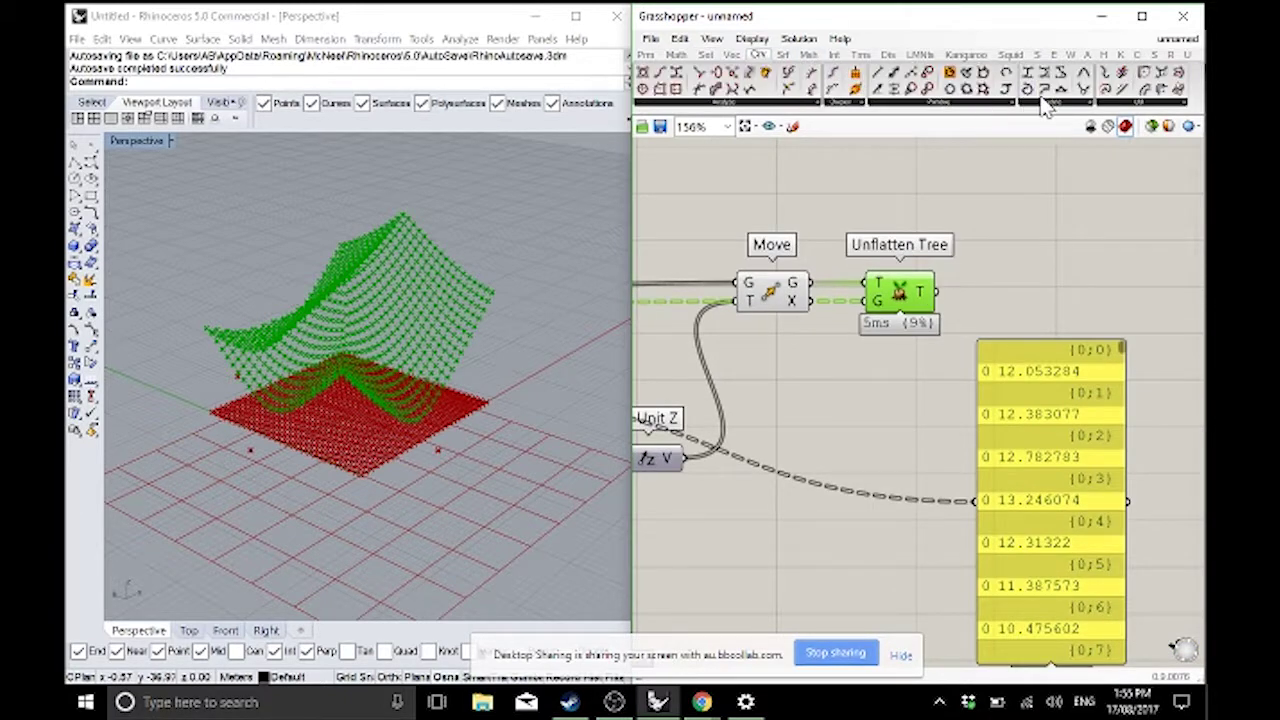
{"action": "left_click_drag", "start_coordinate": [1043, 105], "coordinate": [1007, 309]}
- Hide every component's preview so only Interpolate's curves show in Rhino
{"action": "left_click", "coordinate": [909, 345]}
{"action": "left_click", "coordinate": [772, 295]}
{"action": "middle_click", "coordinate": [745, 248]}
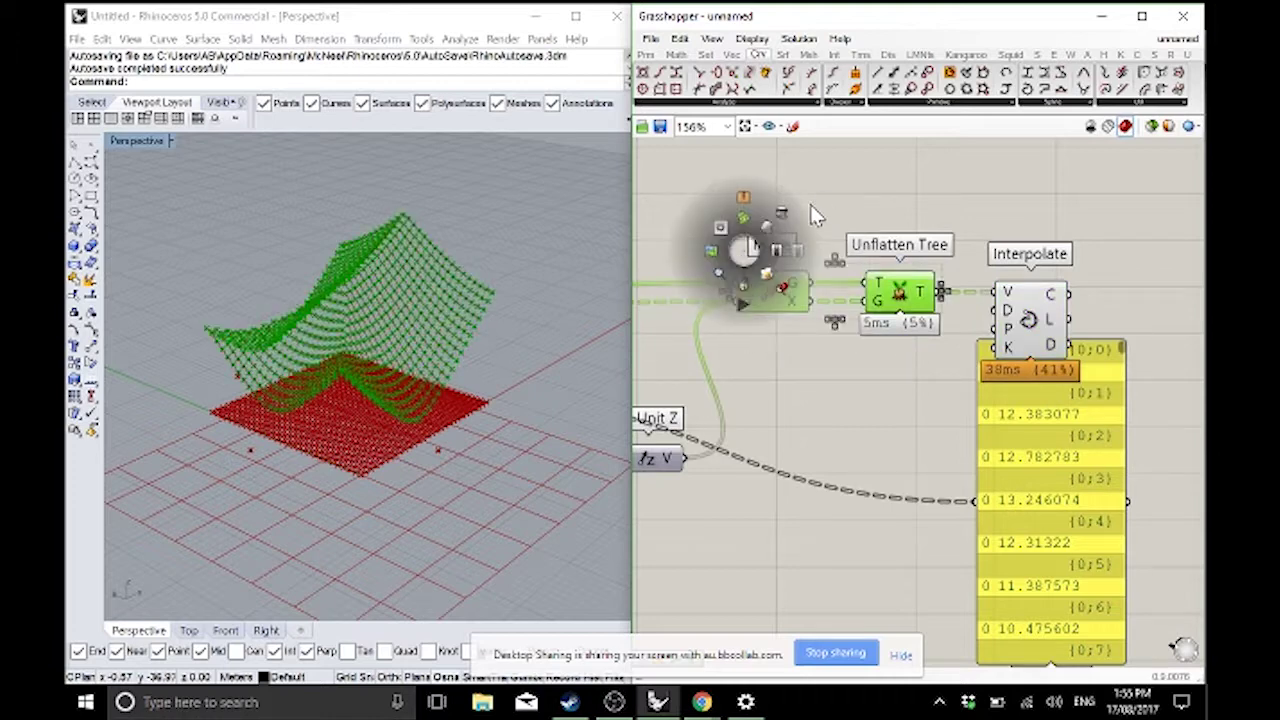
{"action": "left_click", "coordinate": [810, 206]}
{"action": "key", "text": "ctrl+a"}
{"action": "middle_click", "coordinate": [843, 220]}
{"action": "left_click", "coordinate": [894, 182]}
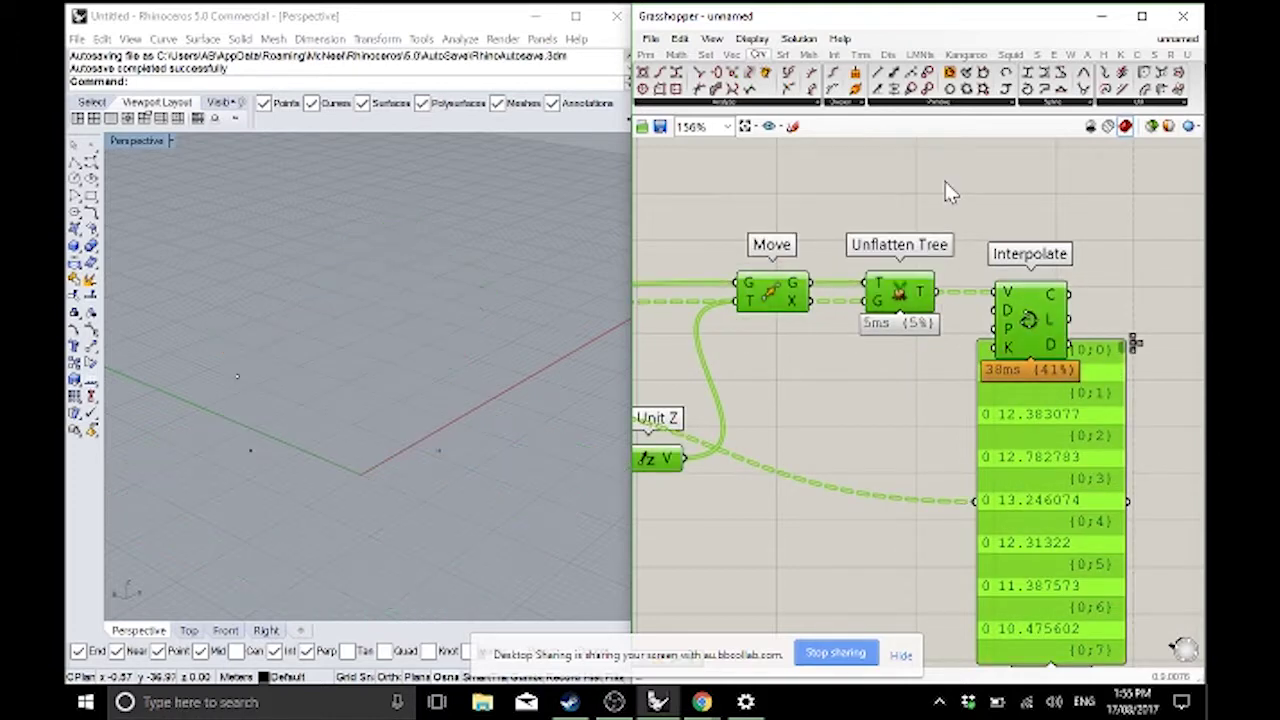
{"action": "left_click", "coordinate": [945, 181]}
{"action": "left_click", "coordinate": [1023, 309]}
{"action": "middle_click", "coordinate": [1023, 309]}
{"action": "left_click", "coordinate": [1074, 268]}
{"action": "right_click_drag", "start_coordinate": [330, 340], "coordinate": [371, 409]}
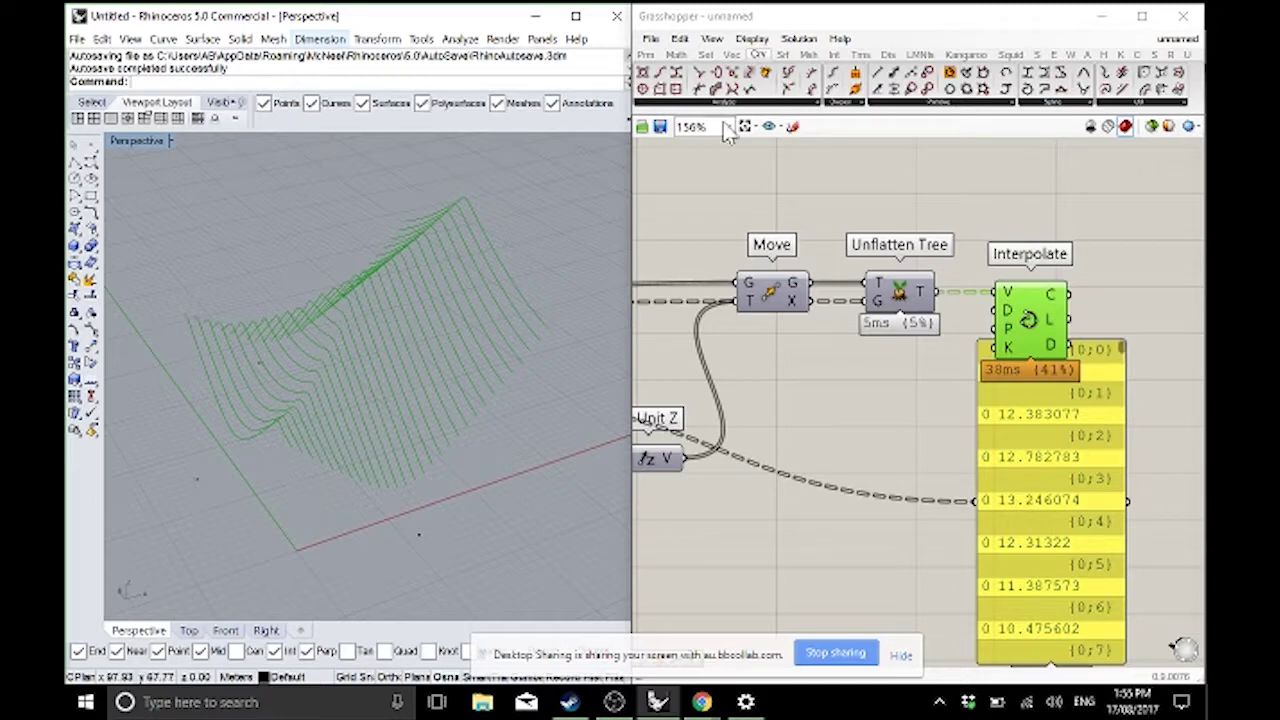
- Add a Loft component fed by Interpolate's curves
{"action": "left_click", "coordinate": [783, 53]}
{"action": "right_click_drag", "start_coordinate": [1133, 454], "coordinate": [955, 415]}
{"action": "left_click", "coordinate": [910, 450]}
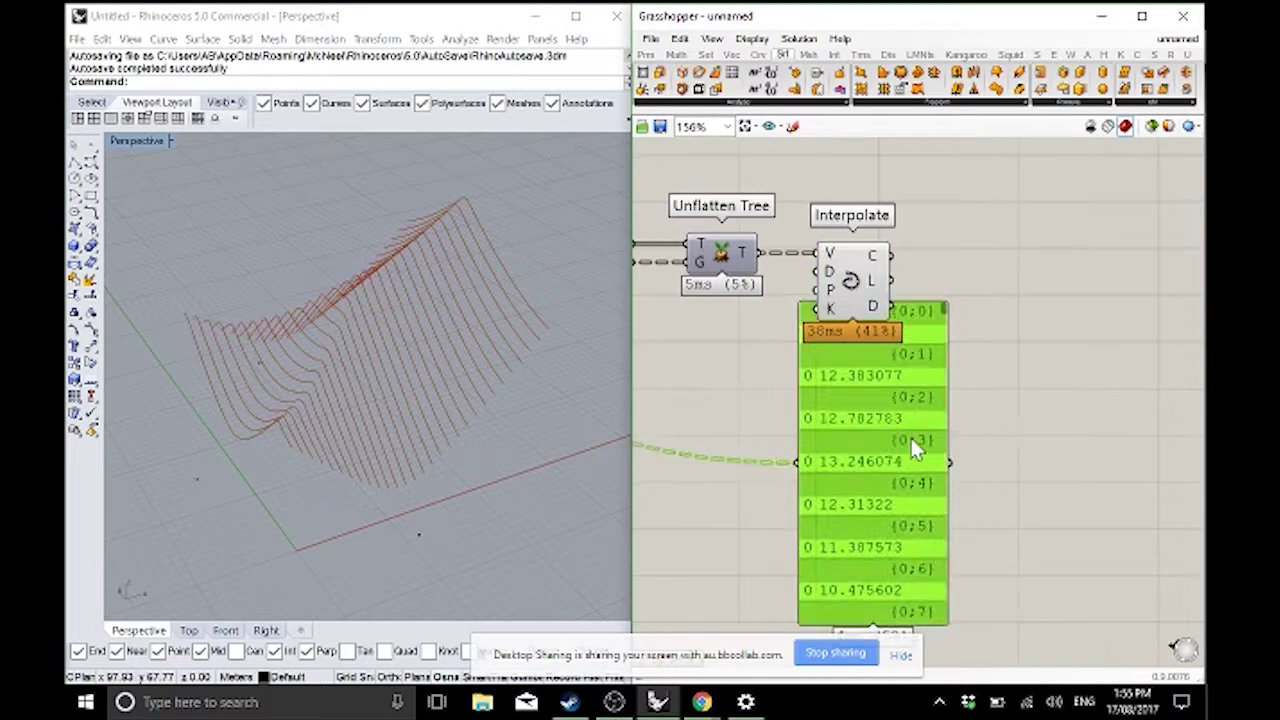
{"action": "left_click_drag", "start_coordinate": [914, 450], "coordinate": [1021, 507]}
{"action": "left_click_drag", "start_coordinate": [878, 88], "coordinate": [993, 272]}
{"action": "left_click_drag", "start_coordinate": [891, 256], "coordinate": [1088, 265]}
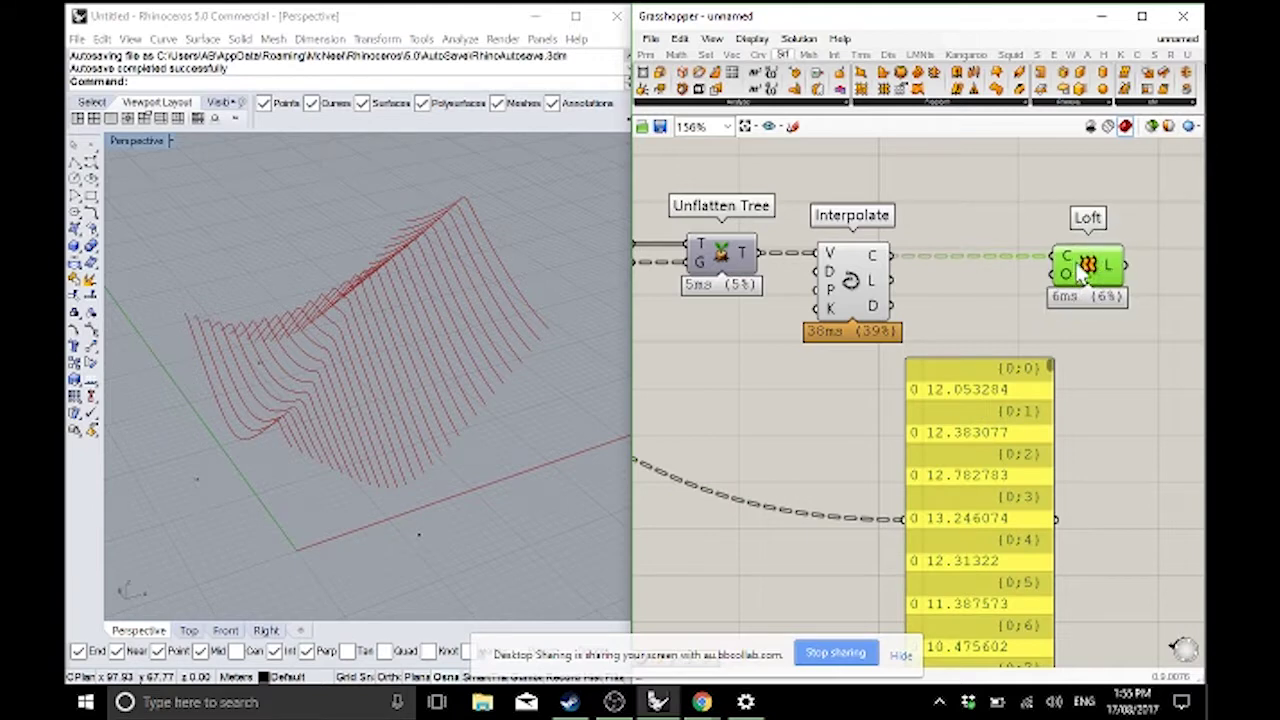
- Put a Flatten Tree between Interpolate and Loft, then hide the curves over the red surface
{"action": "left_click", "coordinate": [705, 54]}
{"action": "left_click_drag", "start_coordinate": [1037, 89], "coordinate": [1052, 257]}
{"action": "left_click_drag", "start_coordinate": [970, 281], "coordinate": [972, 275]}
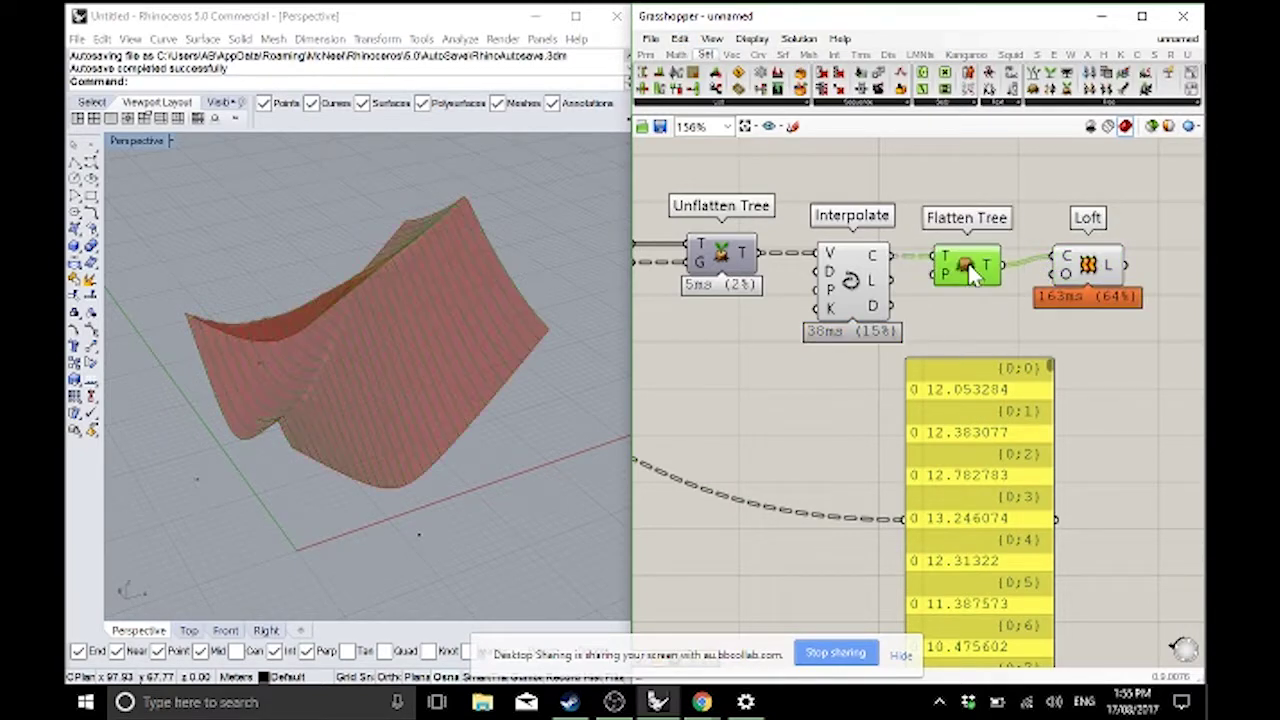
{"action": "left_click", "coordinate": [850, 280]}
{"action": "middle_click", "coordinate": [891, 206]}
{"action": "left_click", "coordinate": [953, 192]}
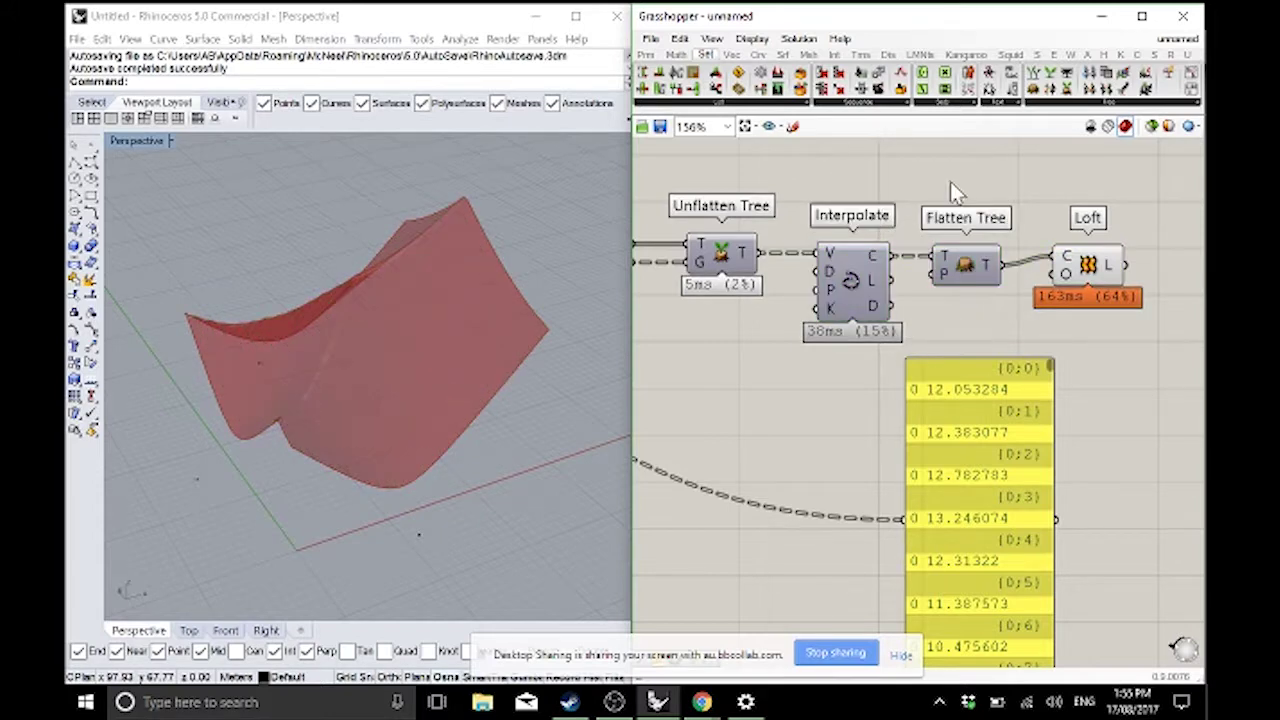
{"action": "right_click_drag", "start_coordinate": [455, 310], "coordinate": [386, 351]}
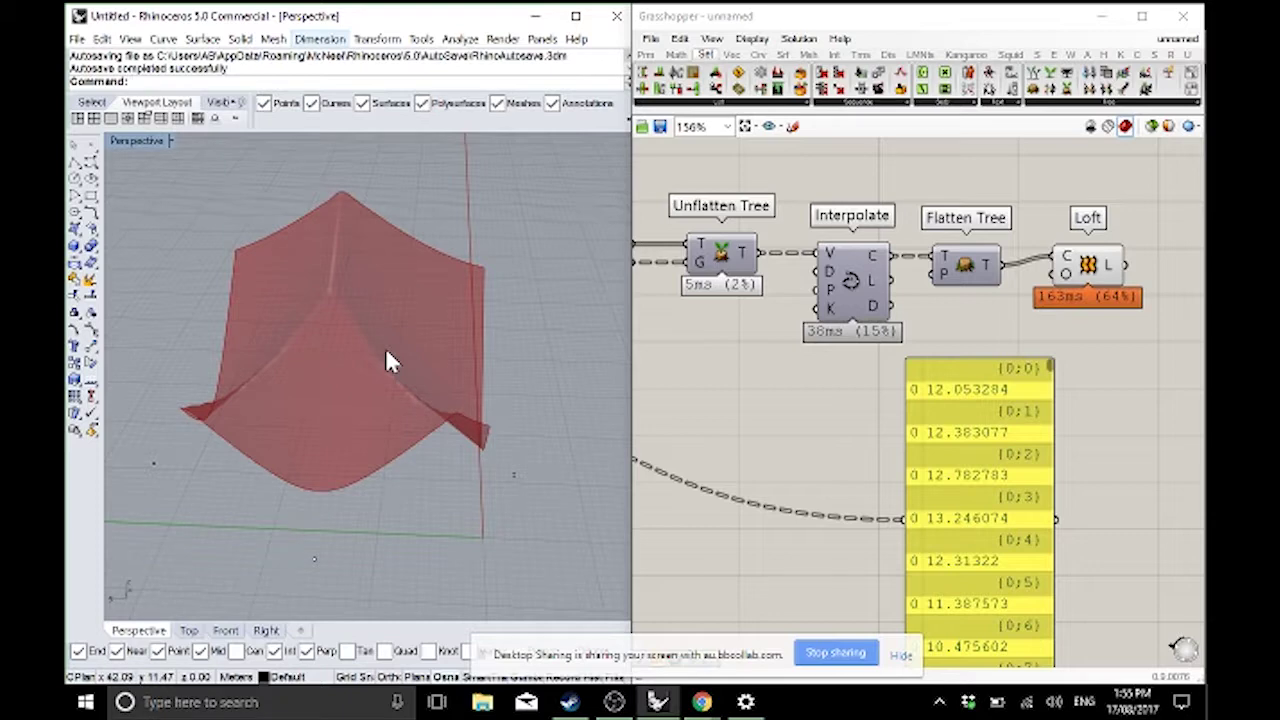
{"action": "right_click_drag", "start_coordinate": [423, 280], "coordinate": [315, 368]}
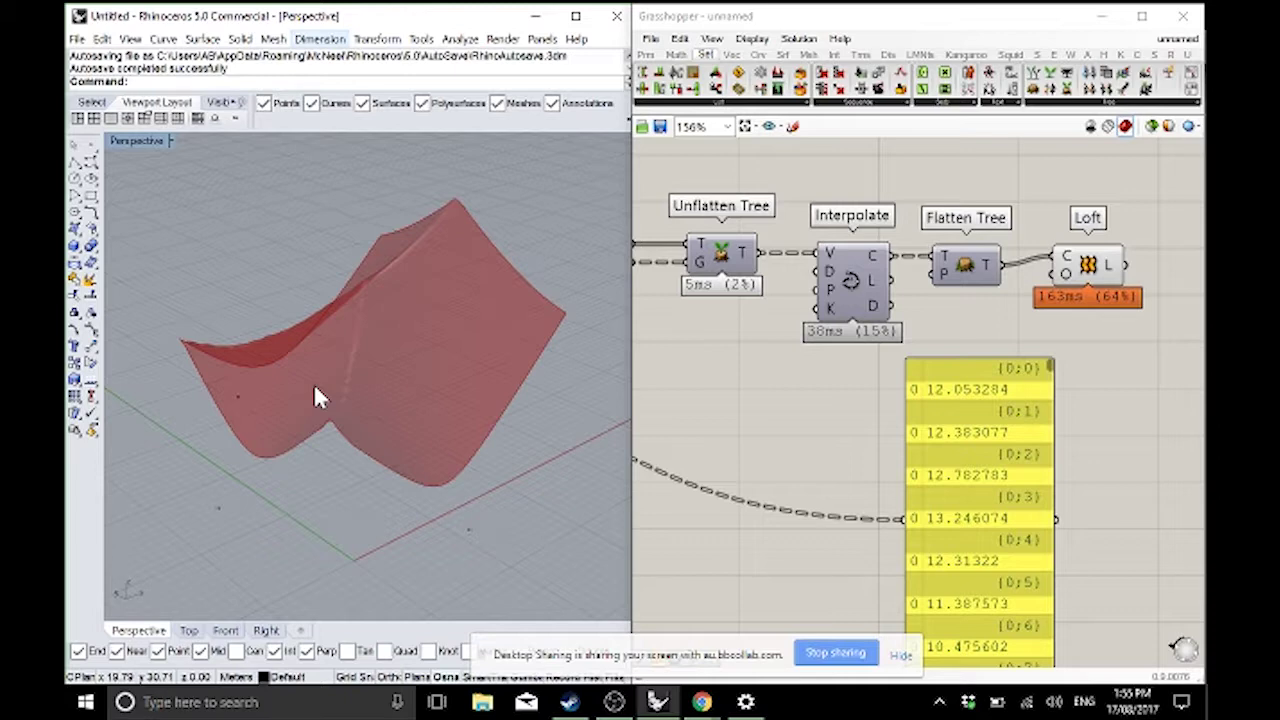
{"action": "right_click_drag", "start_coordinate": [720, 330], "coordinate": [800, 330]}
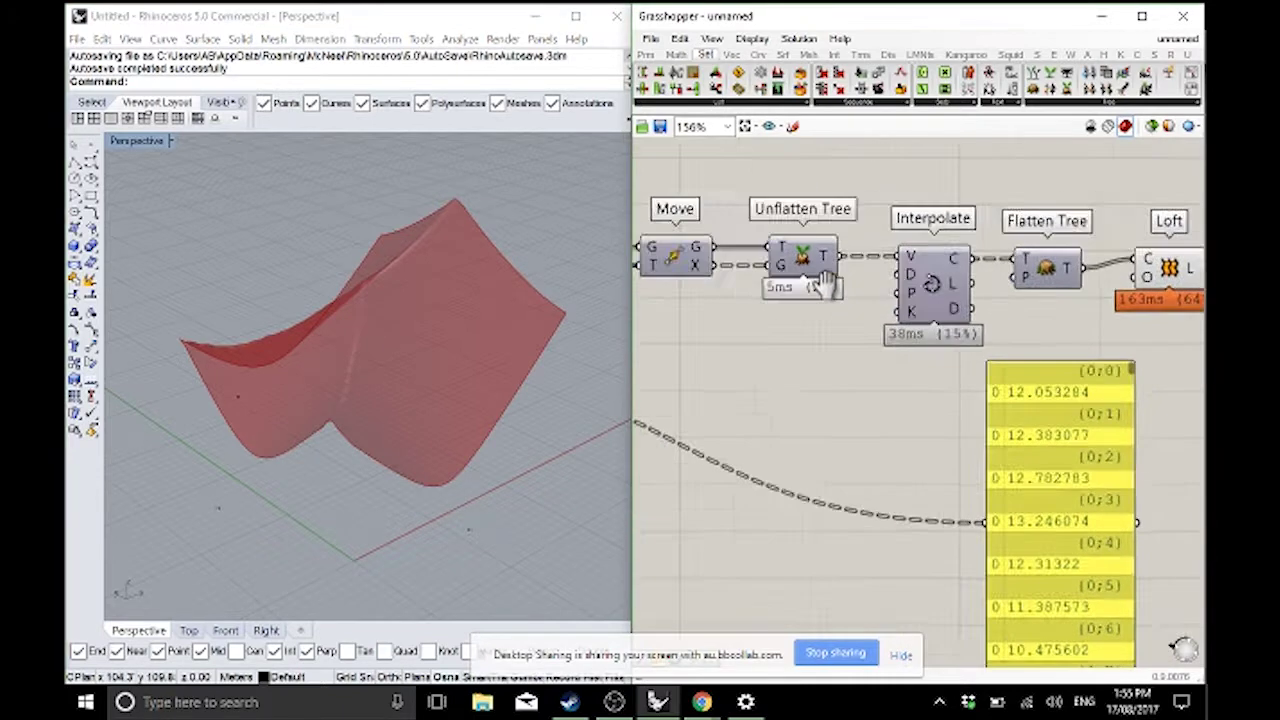
{"action": "scroll", "coordinate": [888, 338], "scroll_direction": "down", "scroll_amount": 5}
{"action": "scroll", "coordinate": [888, 338], "scroll_direction": "up", "scroll_amount": 2}
{"action": "right_click_drag", "start_coordinate": [723, 311], "coordinate": [983, 363]}
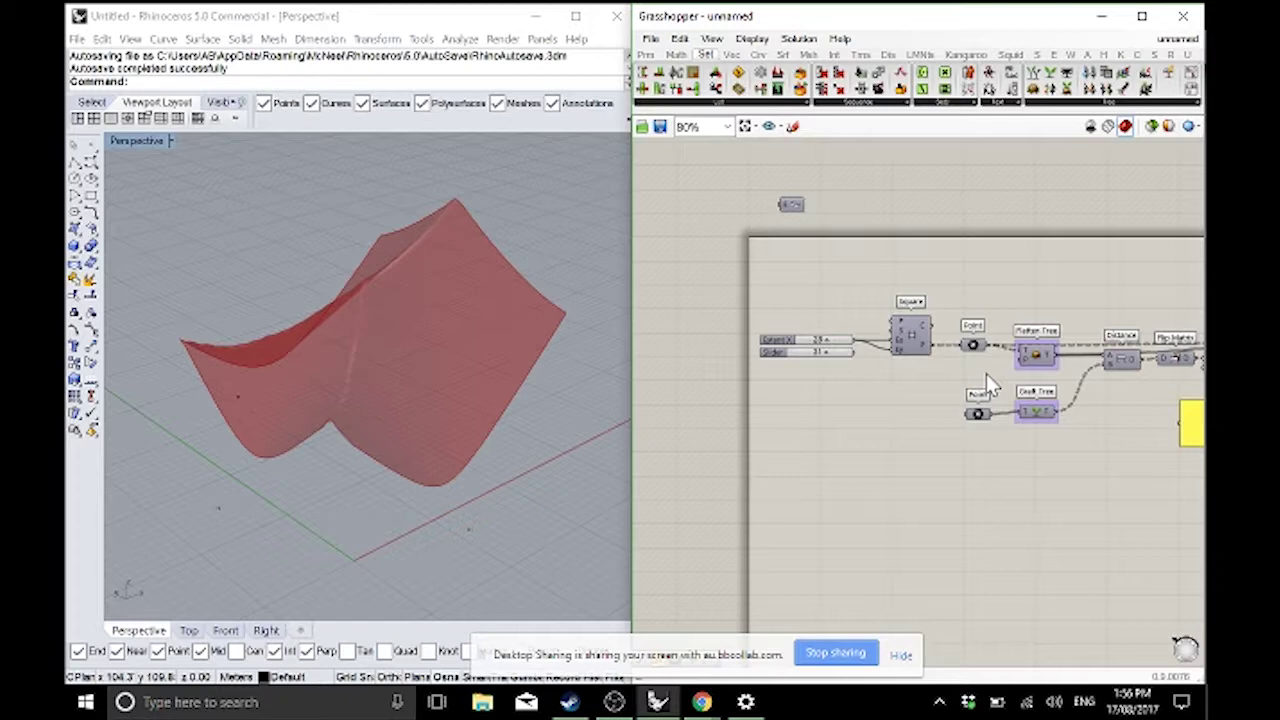
- Drag three attractor points in Perspective and watch the surface dips change
{"action": "left_click", "coordinate": [478, 524]}
{"action": "left_click_drag", "start_coordinate": [467, 528], "coordinate": [426, 537]}
{"action": "right_click_drag", "start_coordinate": [426, 537], "coordinate": [502, 510]}
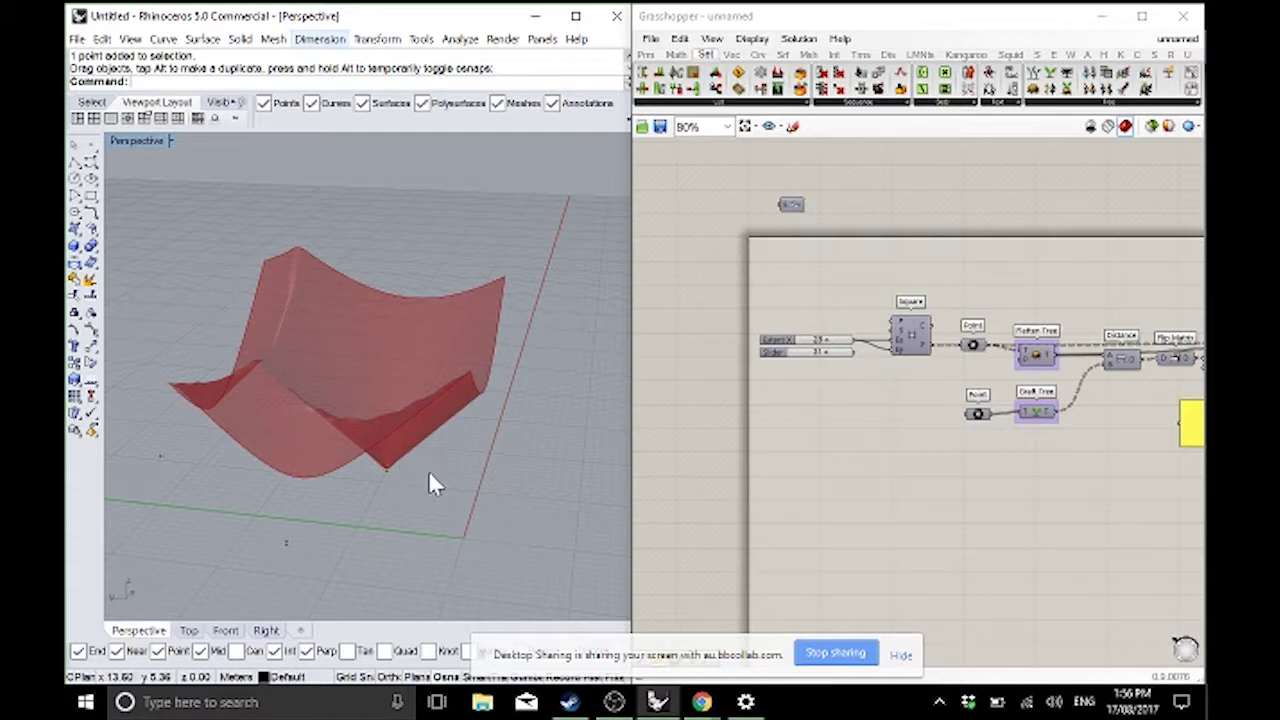
{"action": "left_click_drag", "start_coordinate": [397, 472], "coordinate": [408, 441]}
{"action": "mouse_move", "coordinate": [433, 503]}
{"action": "right_mouse_down"}
{"action": "mouse_move", "coordinate": [334, 523]}
{"action": "mouse_move", "coordinate": [346, 540]}
{"action": "mouse_move", "coordinate": [386, 497]}
{"action": "mouse_move", "coordinate": [420, 500]}
{"action": "right_mouse_up"}
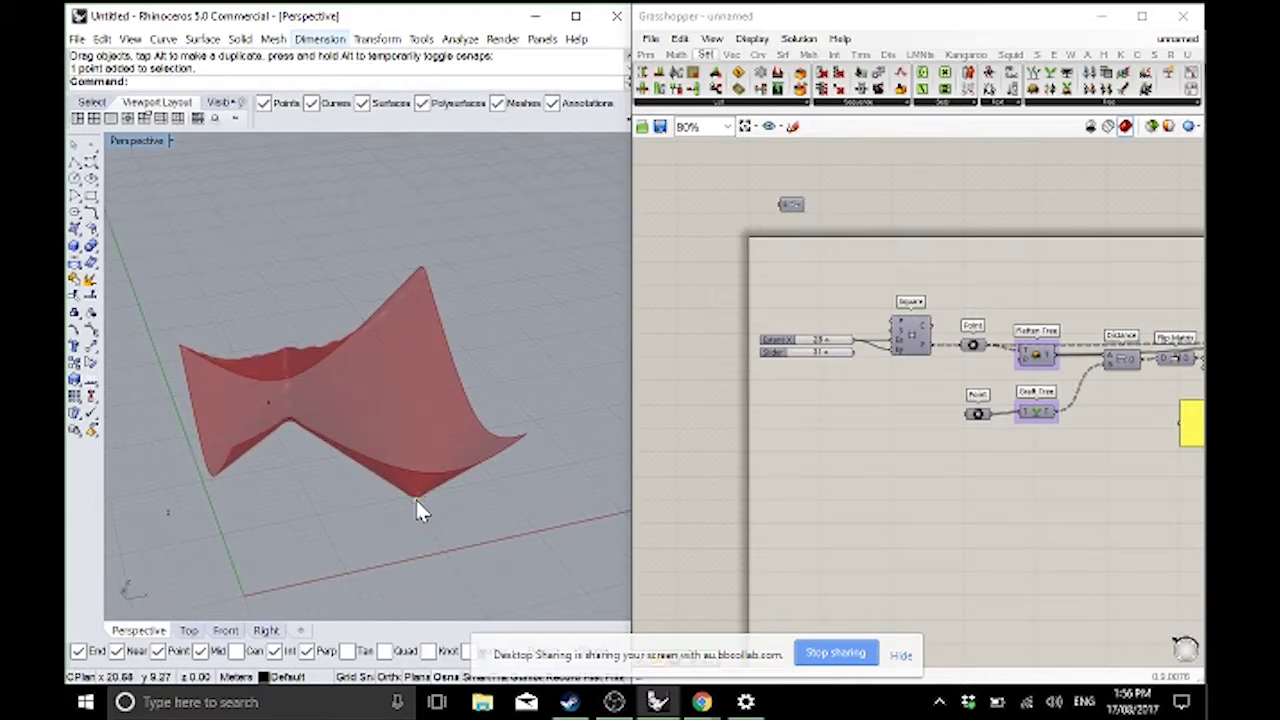
{"action": "left_click_drag", "start_coordinate": [415, 503], "coordinate": [409, 531]}
{"action": "right_click_drag", "start_coordinate": [433, 556], "coordinate": [433, 530]}
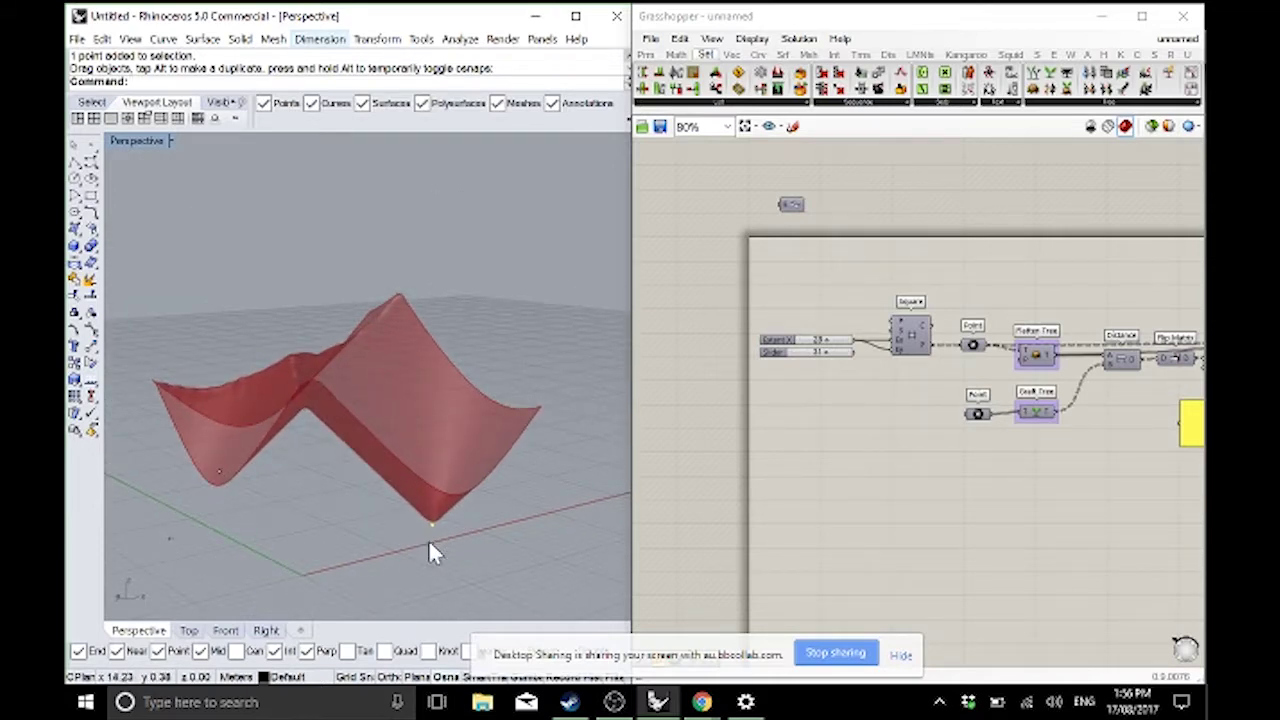
- Undo the last point move, then drag an attractor point to a new spot
{"action": "key", "text": "ctrl+z"}
{"action": "key", "text": "ctrl+z"}
{"action": "key", "text": "ctrl+z"}
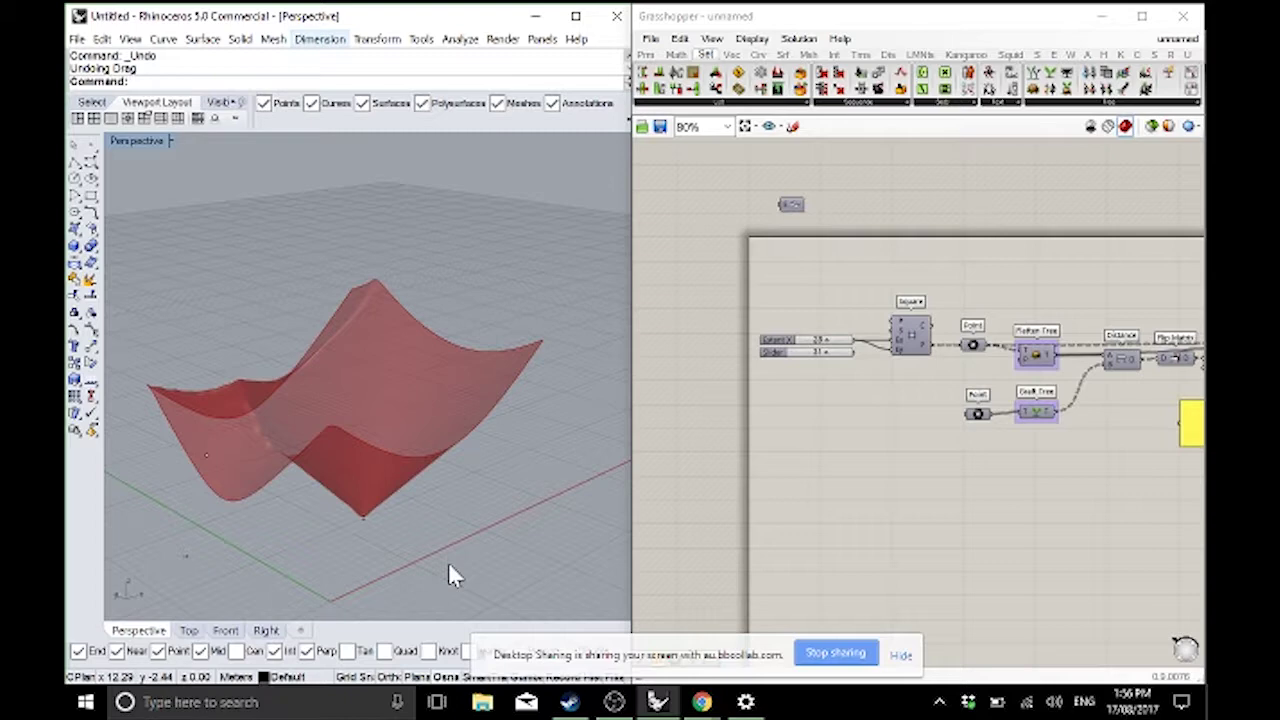
{"action": "right_click_drag", "start_coordinate": [448, 561], "coordinate": [376, 401]}
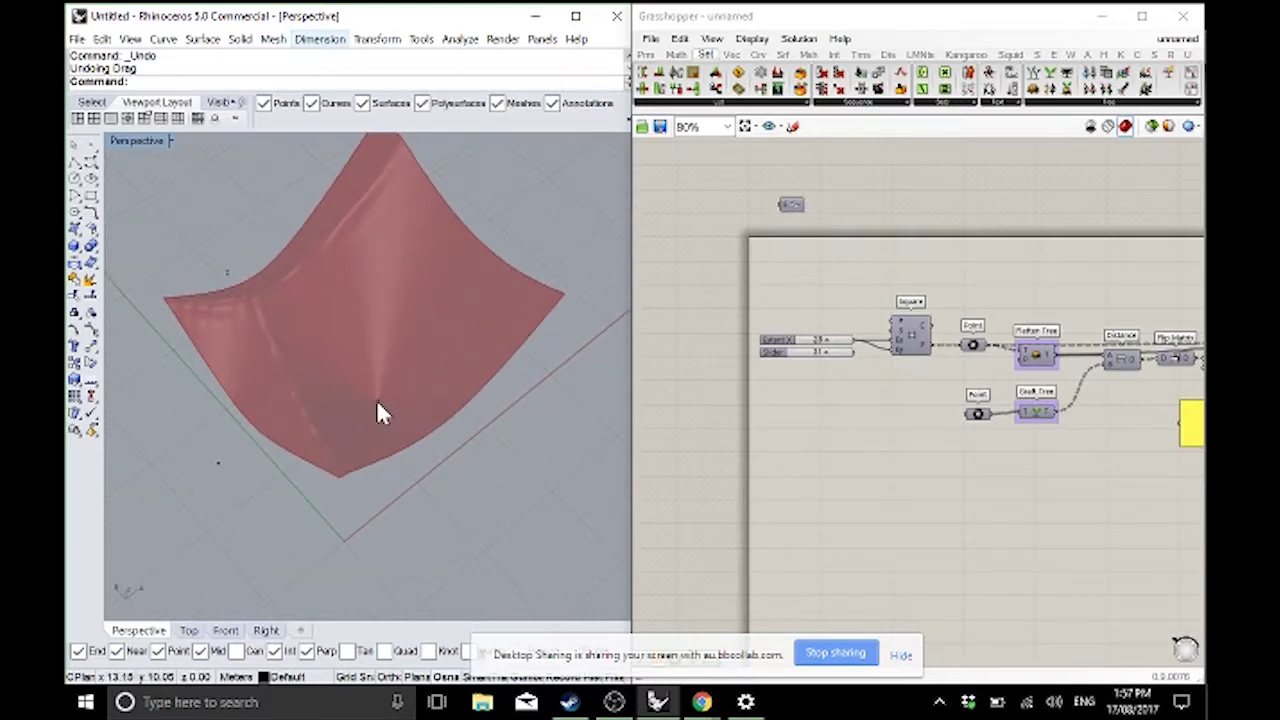
{"action": "left_click_drag", "start_coordinate": [376, 401], "coordinate": [434, 409]}
{"action": "mouse_move", "coordinate": [434, 409]}
{"action": "right_mouse_down"}
{"action": "mouse_move", "coordinate": [451, 343]}
{"action": "mouse_move", "coordinate": [424, 410]}
{"action": "right_mouse_up"}
{"action": "scroll", "coordinate": [424, 410], "scroll_direction": "up", "scroll_amount": 5}
{"action": "left_click", "coordinate": [92, 102]}
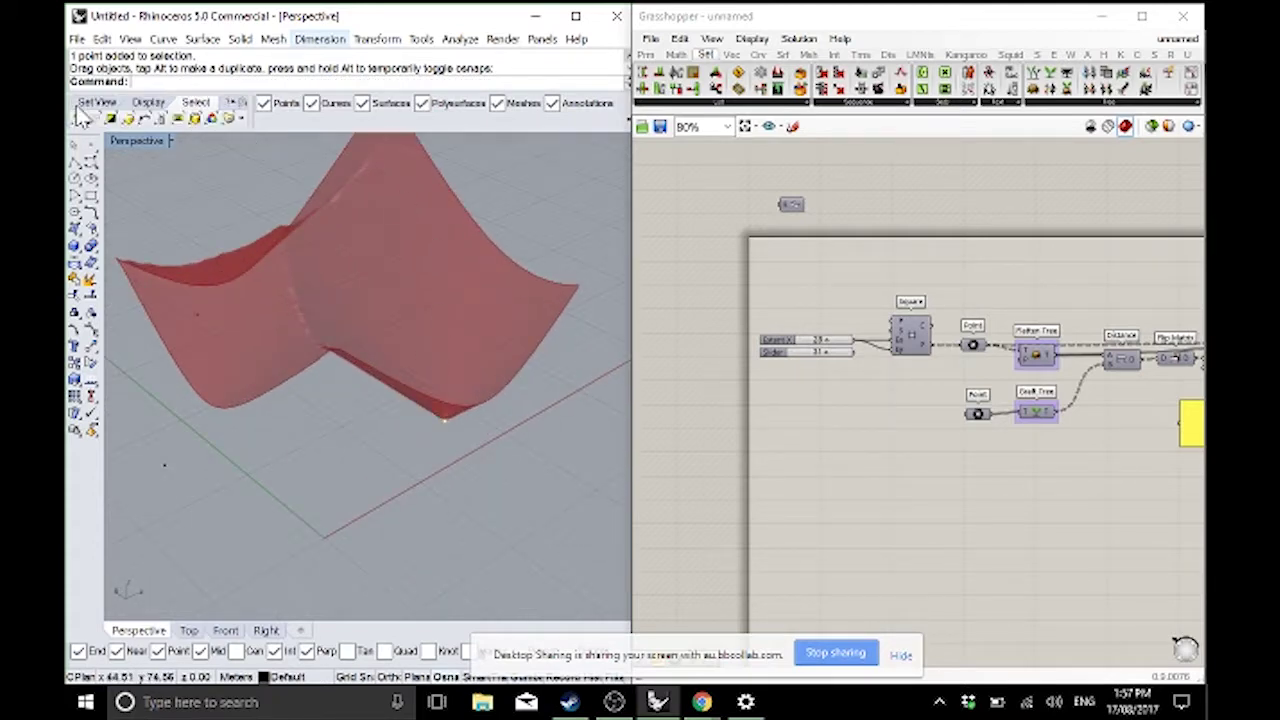
{"action": "scroll", "coordinate": [180, 120], "scroll_direction": "up", "scroll_amount": 4}
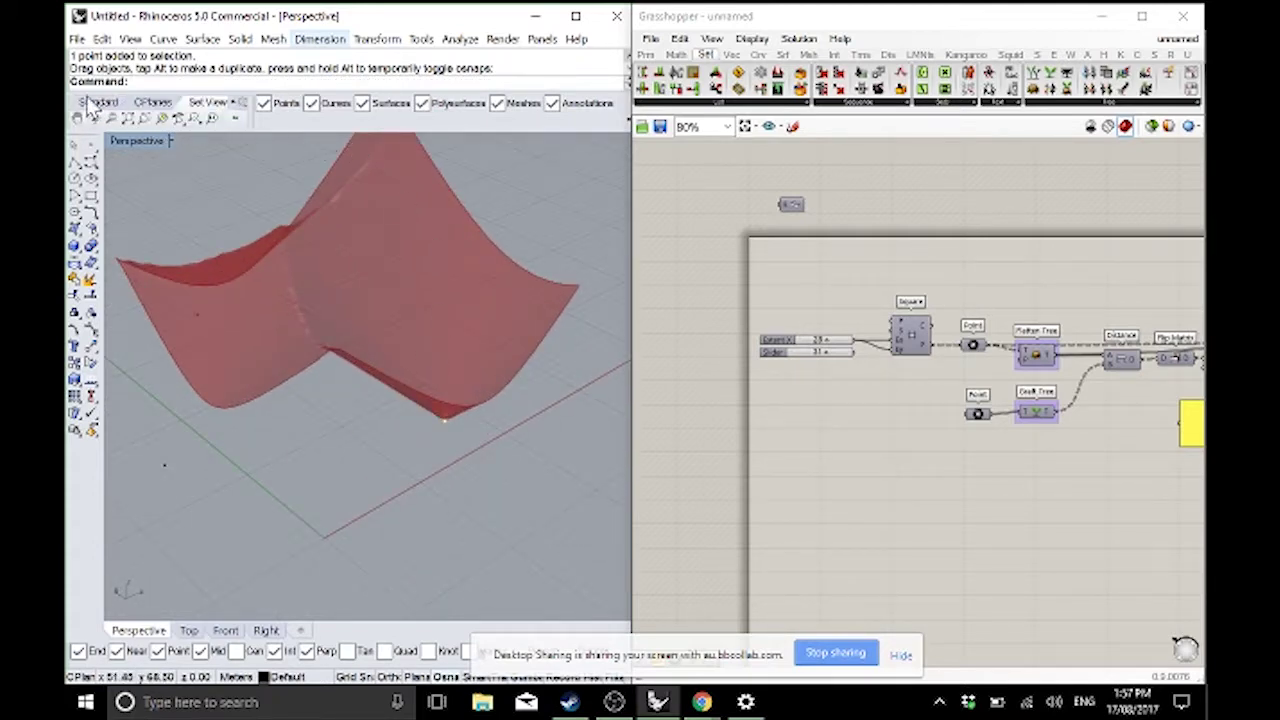
- Edit a layer name in the Layers panel, close it, and orbit back to the red surface
{"action": "left_click_drag", "start_coordinate": [248, 119], "coordinate": [400, 128]}
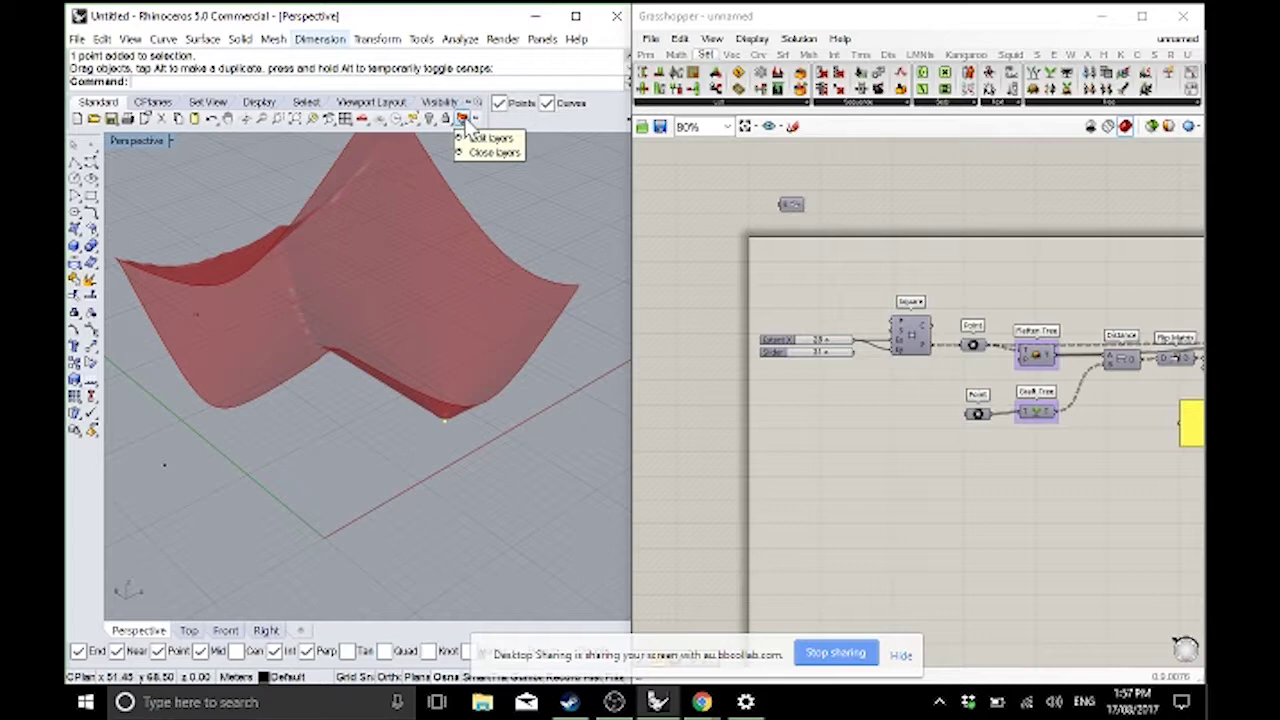
{"action": "left_click", "coordinate": [463, 119]}
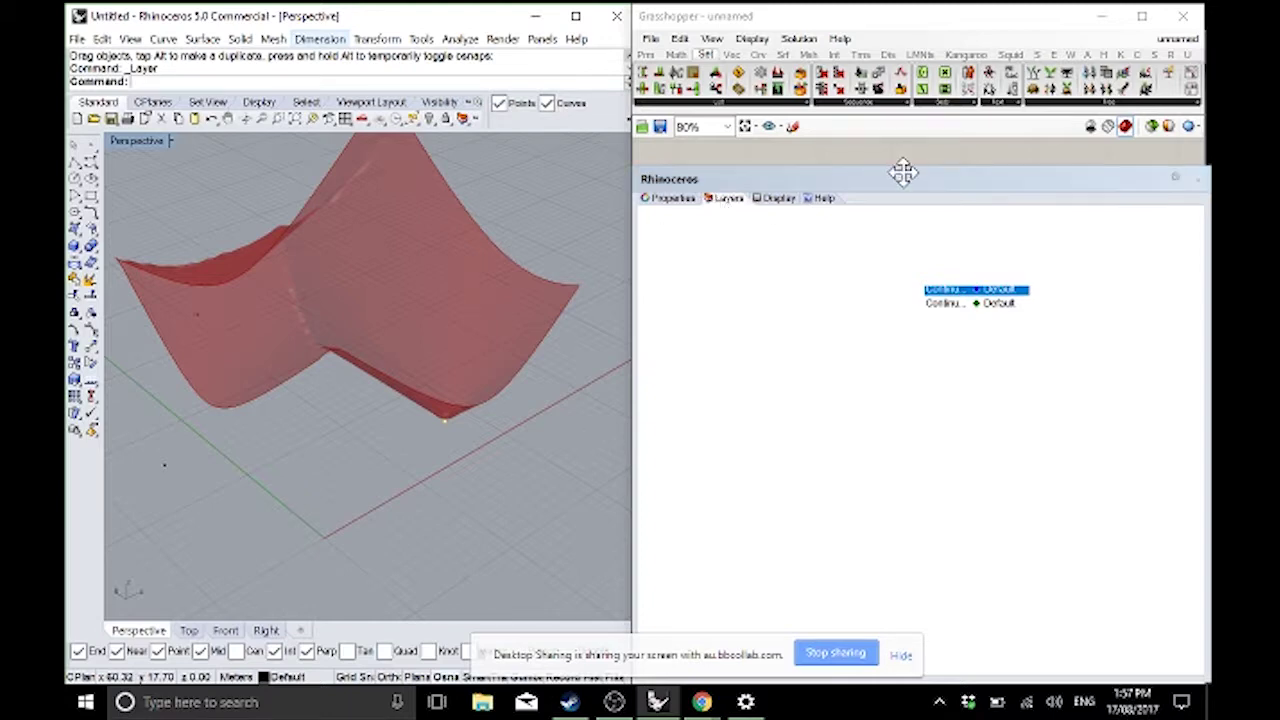
{"action": "left_click_drag", "start_coordinate": [903, 178], "coordinate": [412, 101]}
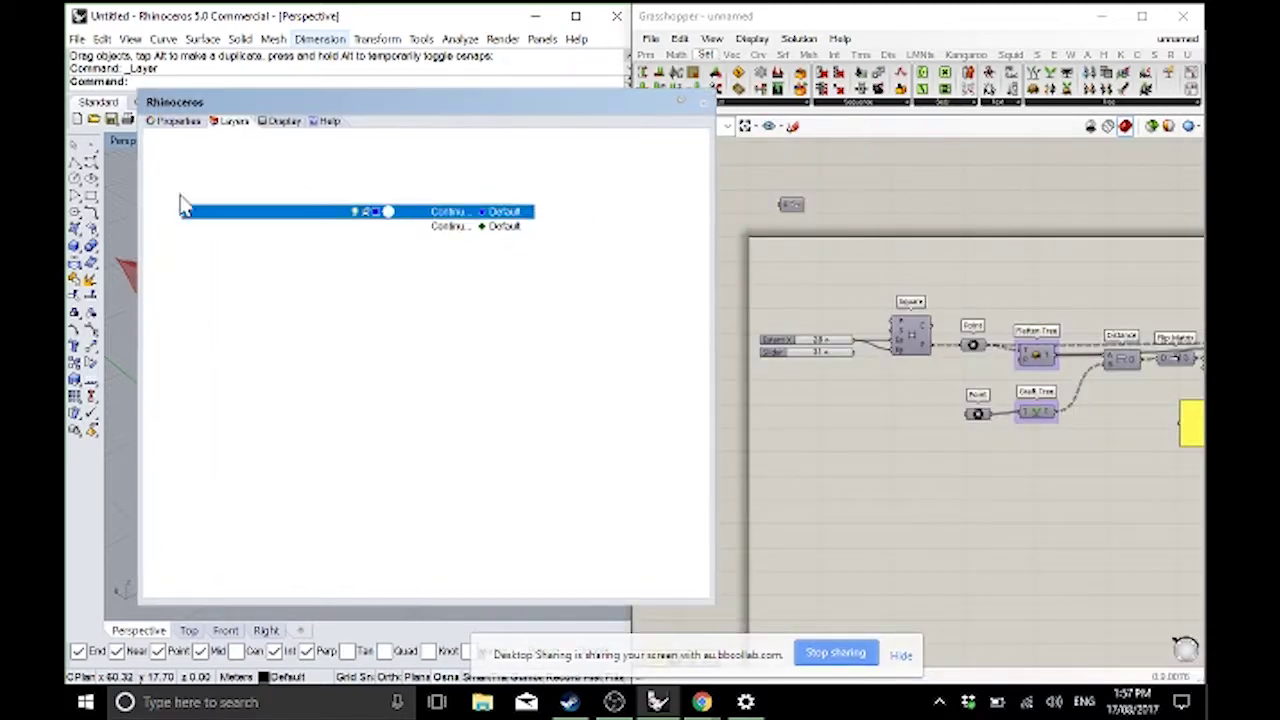
{"action": "left_click_drag", "start_coordinate": [292, 102], "coordinate": [370, 113]}
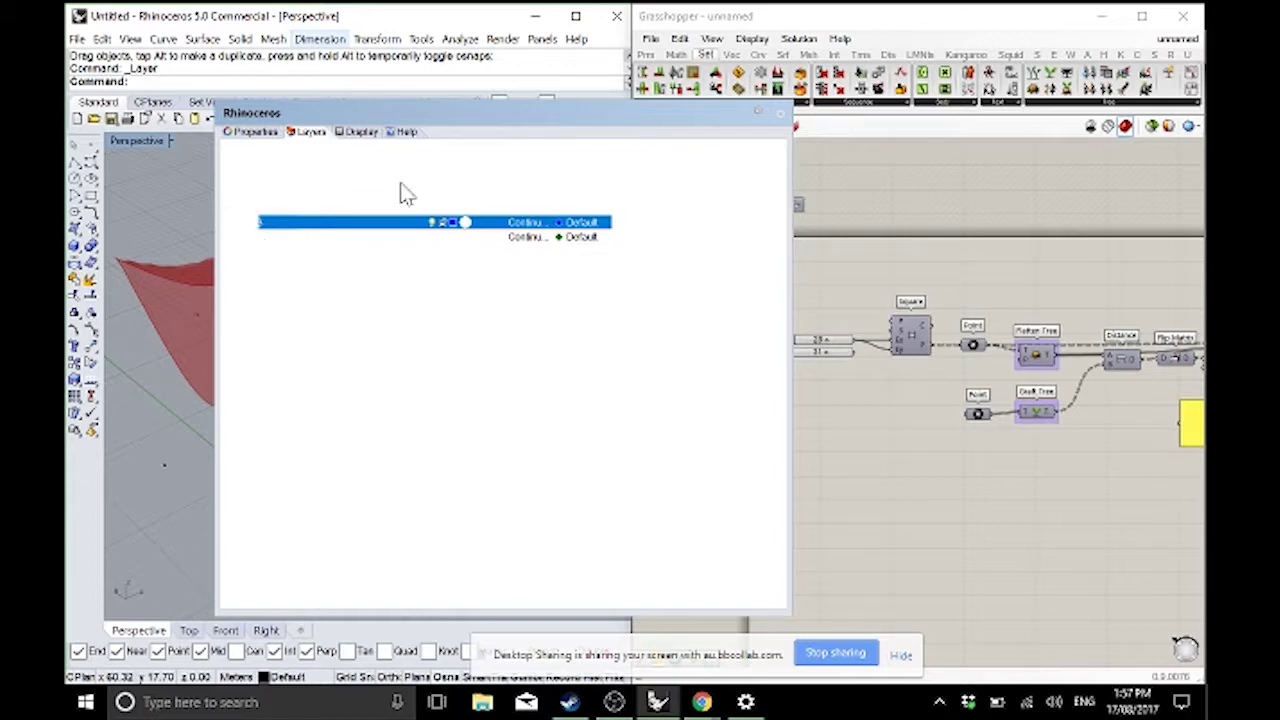
{"action": "left_click", "coordinate": [258, 221]}
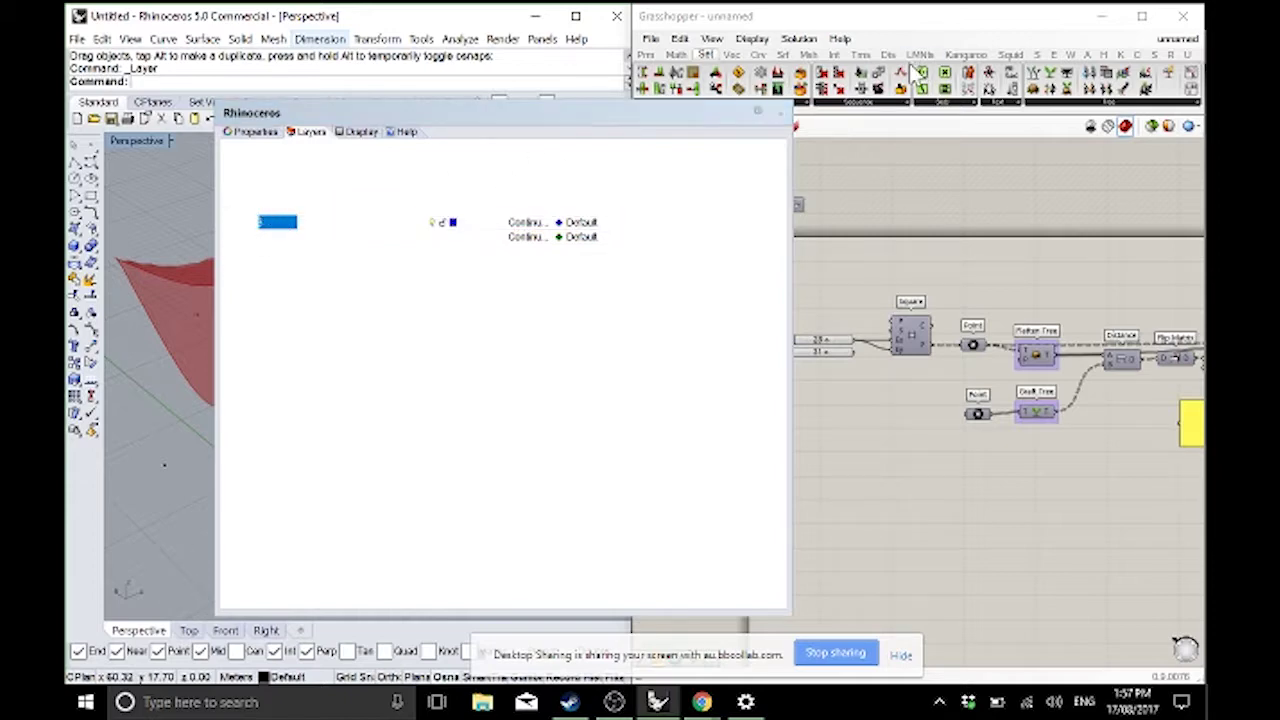
{"action": "left_click", "coordinate": [784, 112]}
{"action": "scroll", "coordinate": [337, 277], "scroll_direction": "down", "scroll_amount": 5}
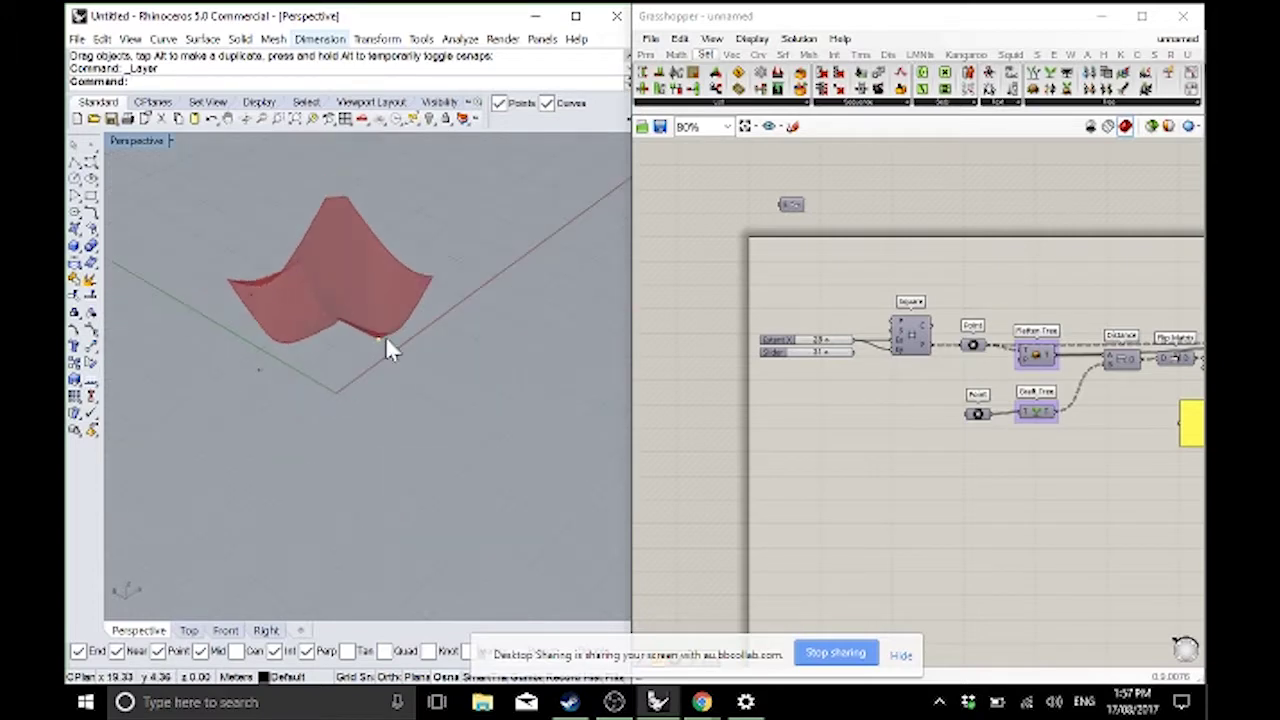
{"action": "right_click_drag", "start_coordinate": [386, 346], "coordinate": [220, 277]}
- Group the three existing points and place three new points on the ground plane
{"action": "left_click_drag", "start_coordinate": [220, 277], "coordinate": [518, 440]}
{"action": "key", "text": "ctrl+g"}
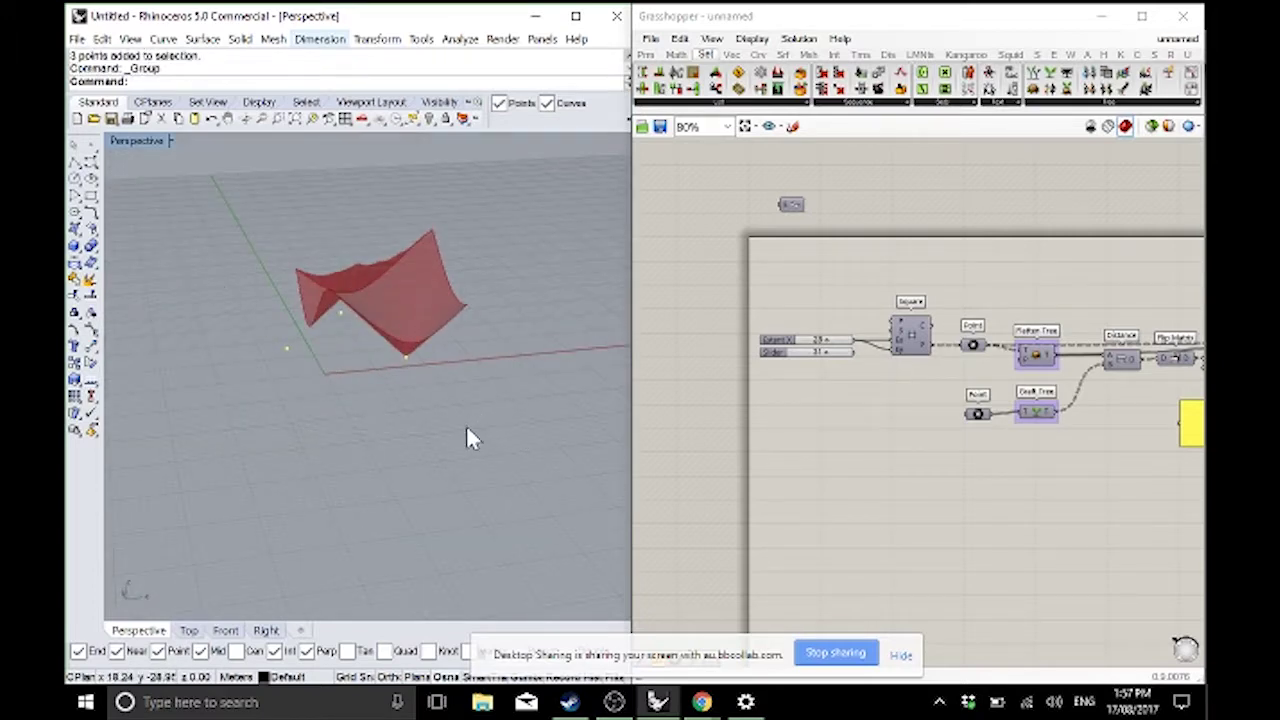
{"action": "left_click", "coordinate": [91, 160]}
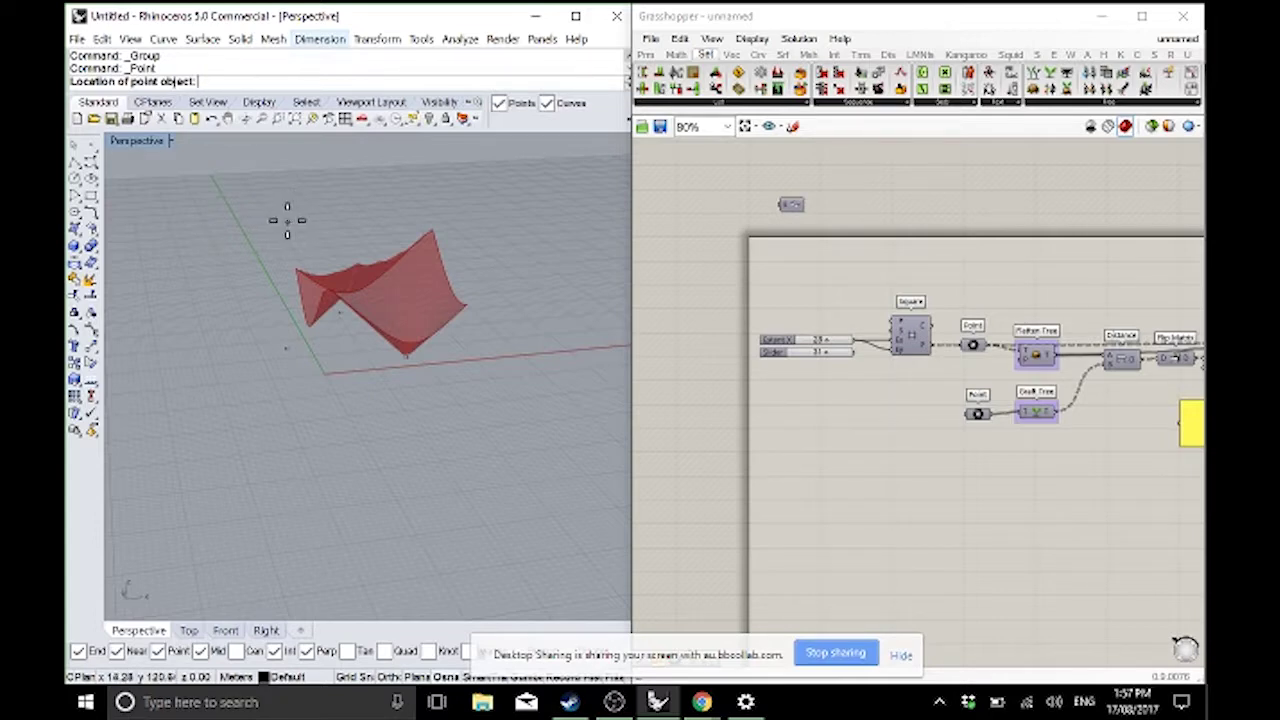
{"action": "left_click", "coordinate": [353, 357]}
{"action": "right_click", "coordinate": [371, 331]}
{"action": "left_click", "coordinate": [373, 331]}
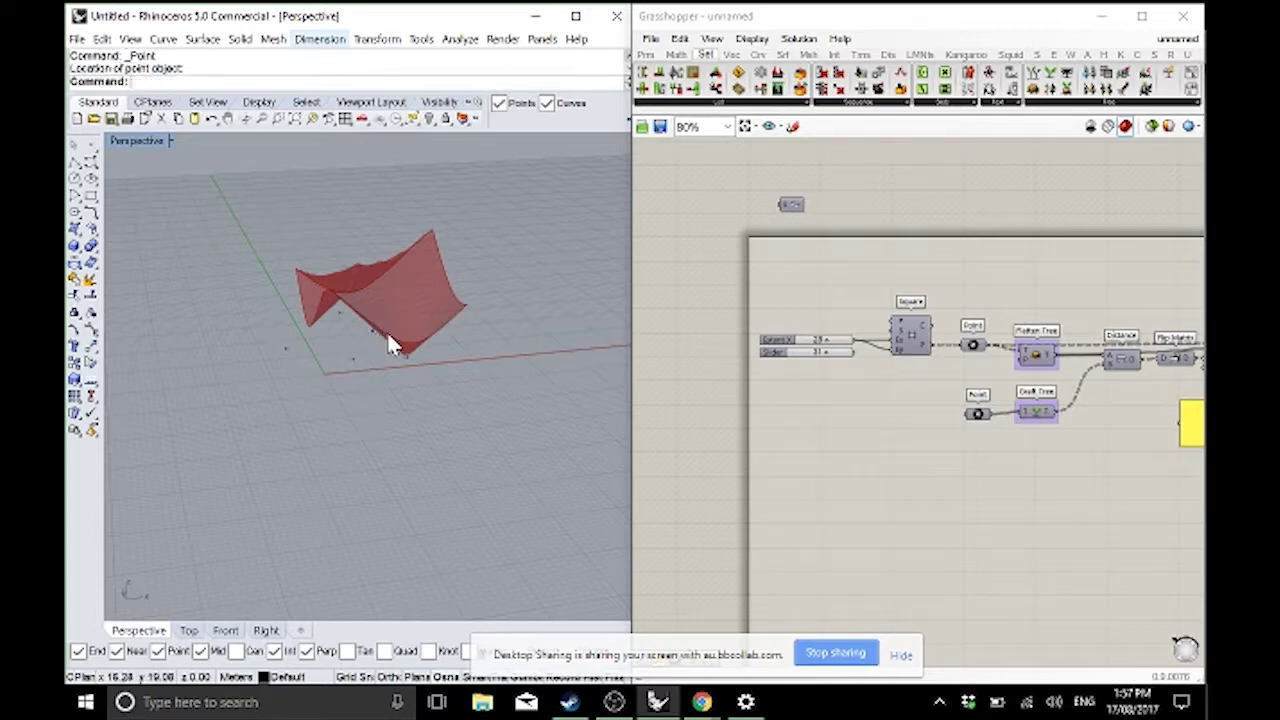
{"action": "right_click", "coordinate": [387, 331]}
{"action": "left_click", "coordinate": [434, 340]}
- Group the three new points and assign them to the Point parameter with Set Multiple Points
{"action": "key", "text": "ctrl+a"}
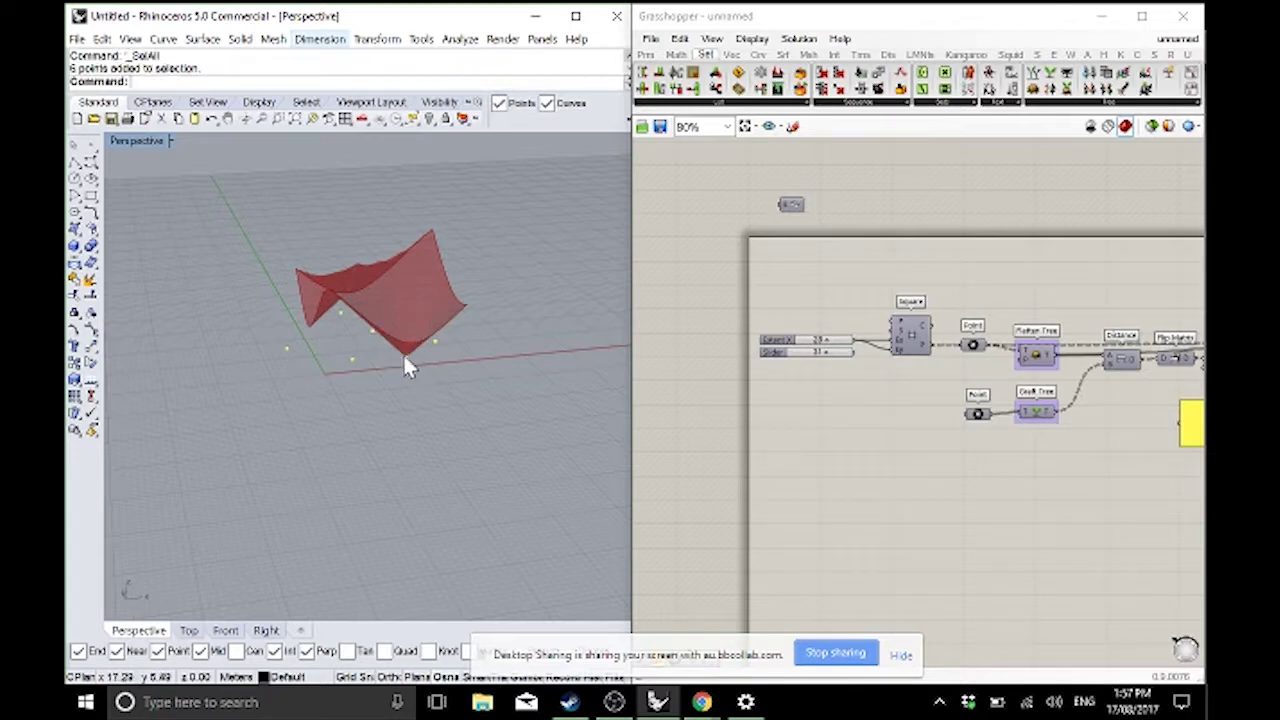
{"action": "left_click_drag", "start_coordinate": [406, 354], "coordinate": [413, 349], "text": "ctrl"}
{"action": "key", "text": "ctrl+g"}
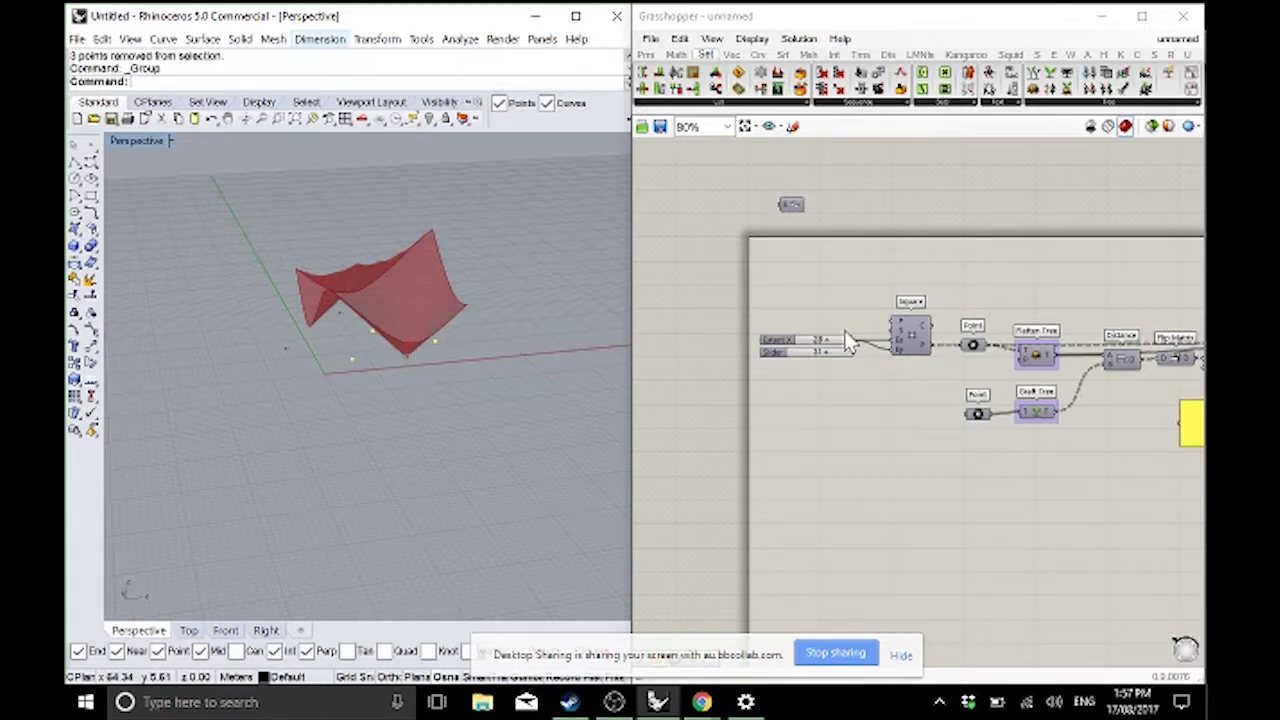
{"action": "right_click", "coordinate": [975, 414]}
{"action": "left_click", "coordinate": [1047, 574]}
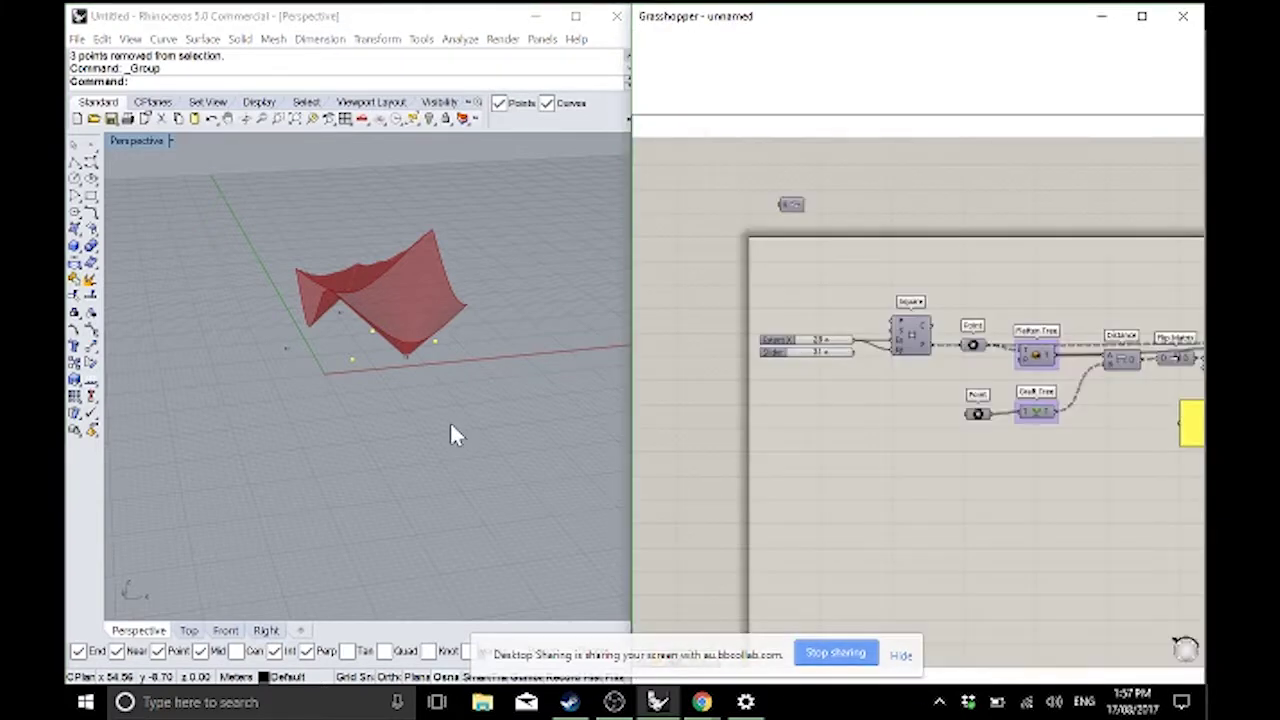
{"action": "right_click_drag", "start_coordinate": [450, 421], "coordinate": [451, 395]}
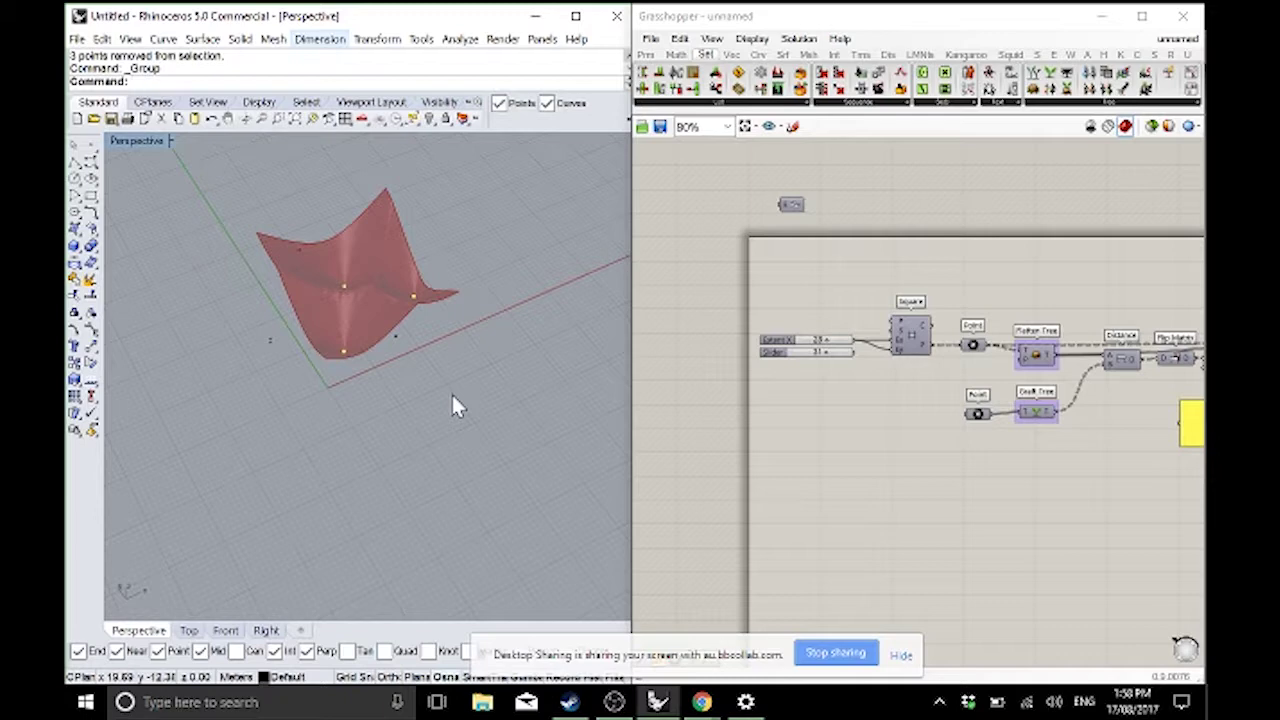
- Add a second Point parameter referencing the other group of three points
{"action": "left_click", "coordinate": [395, 337]}
{"action": "right_click_drag", "start_coordinate": [923, 443], "coordinate": [800, 343]}
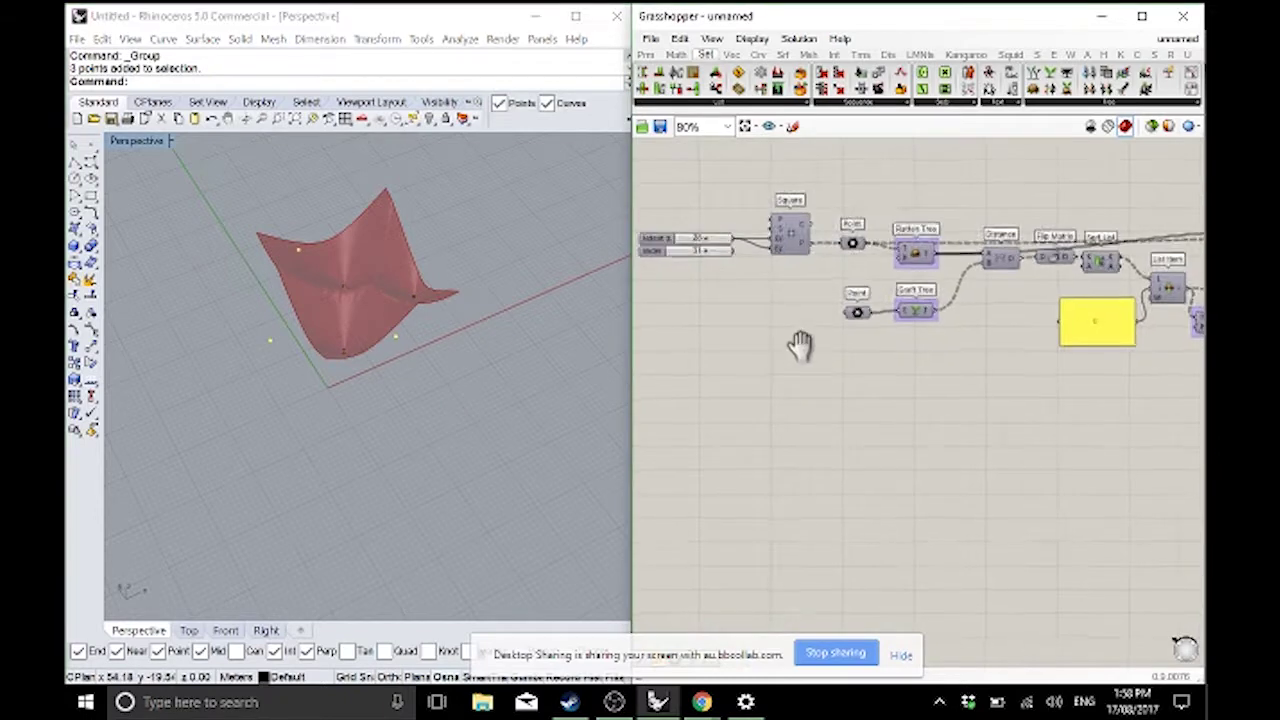
{"action": "left_click", "coordinate": [646, 54]}
{"action": "left_click_drag", "start_coordinate": [664, 82], "coordinate": [783, 220]}
{"action": "right_click", "coordinate": [845, 343]}
{"action": "left_click", "coordinate": [764, 287]}
- Arrange both Point parameters beside Graft Tree, then view the List Item, Flatten Tree and Unit Z area
{"action": "scroll", "coordinate": [845, 345], "scroll_direction": "up", "scroll_amount": 5}
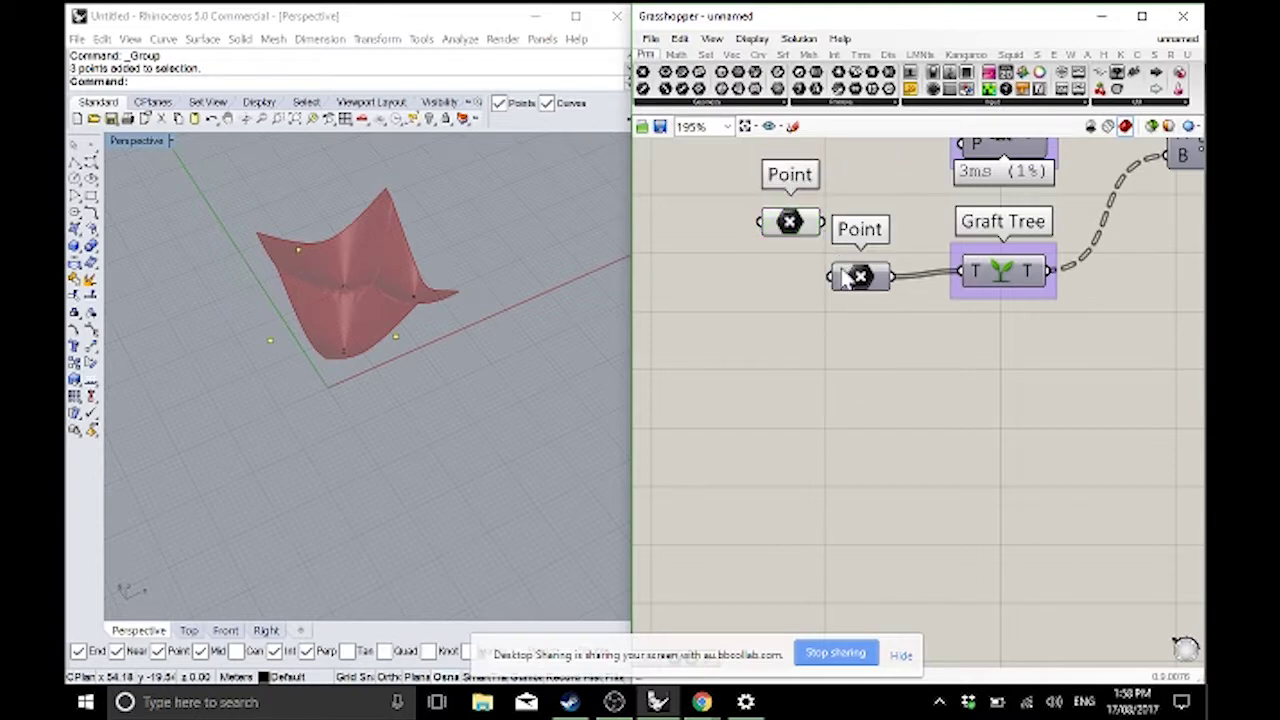
{"action": "left_click_drag", "start_coordinate": [857, 277], "coordinate": [795, 350]}
{"action": "left_click_drag", "start_coordinate": [797, 232], "coordinate": [804, 242]}
{"action": "left_click_drag", "start_coordinate": [795, 352], "coordinate": [792, 357]}
{"action": "mouse_move", "coordinate": [940, 280]}
{"action": "left_mouse_down", "text": "shift"}
{"action": "mouse_move", "coordinate": [905, 332]}
{"action": "mouse_move", "coordinate": [860, 362]}
{"action": "mouse_move", "coordinate": [971, 266]}
{"action": "mouse_move", "coordinate": [960, 270]}
{"action": "left_mouse_up", "text": "shift"}
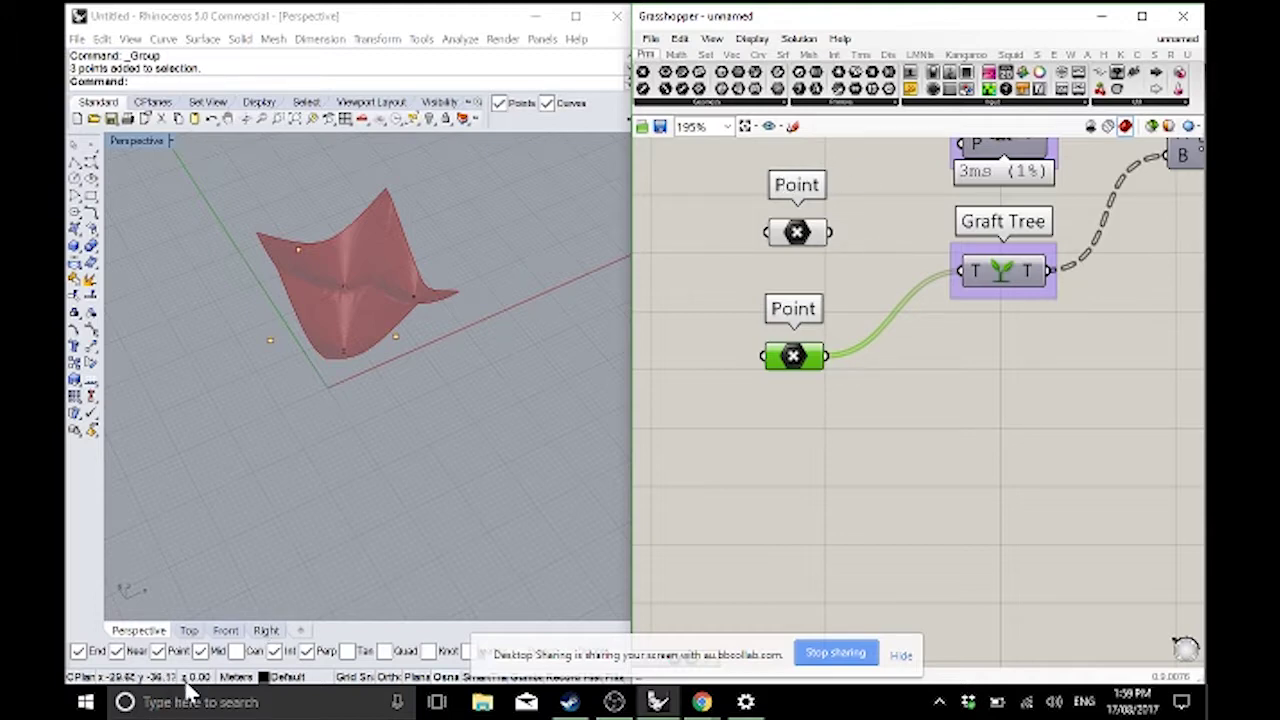
{"action": "left_click_drag", "start_coordinate": [812, 231], "coordinate": [955, 285]}
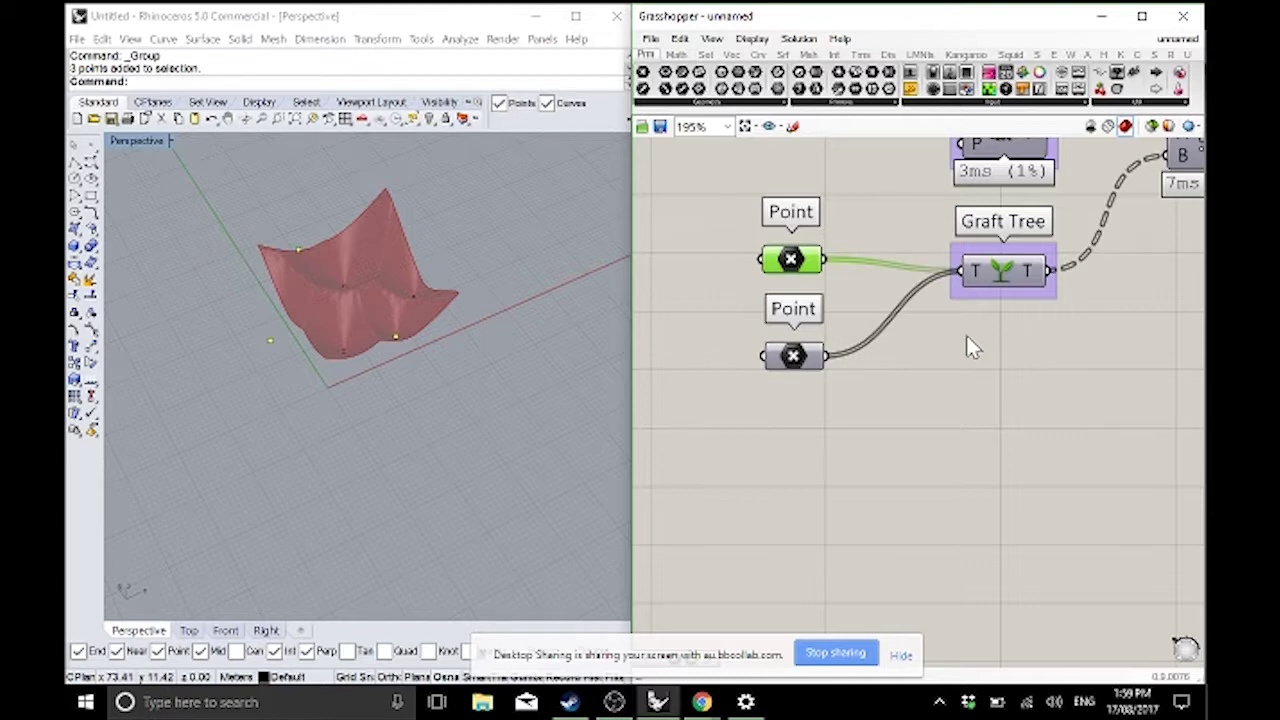
{"action": "right_click_drag", "start_coordinate": [966, 348], "coordinate": [672, 367]}
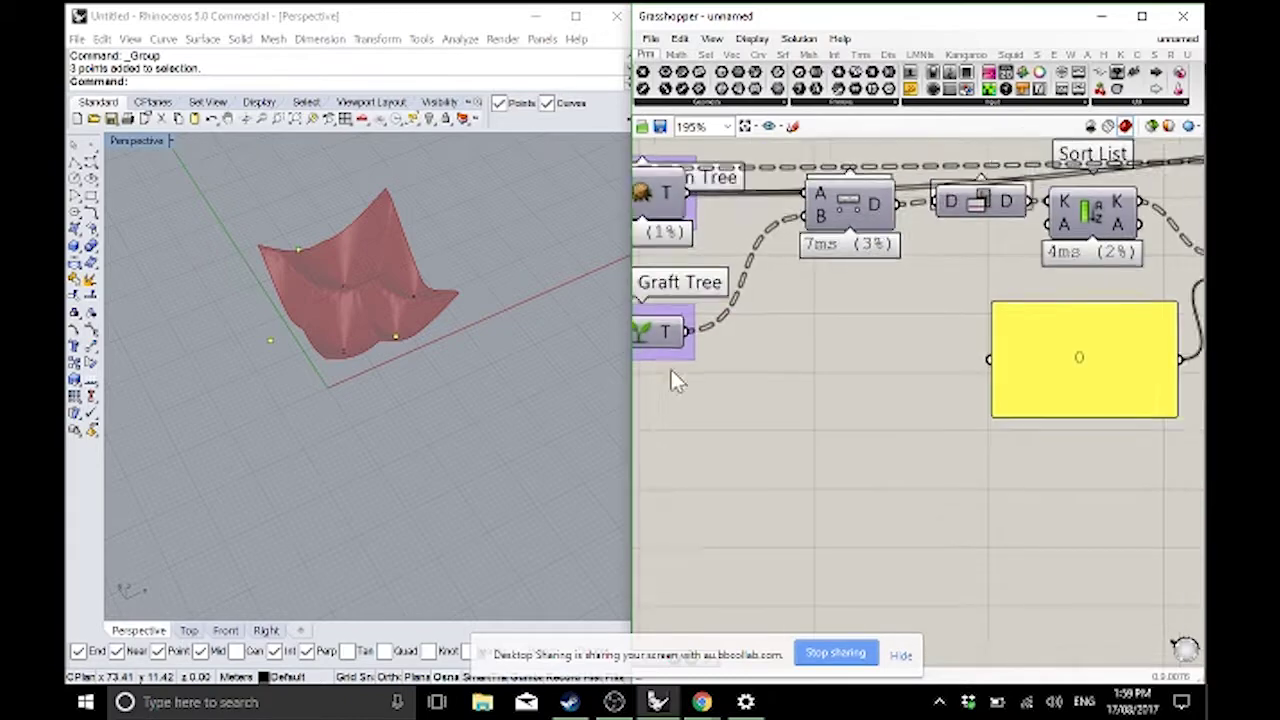
{"action": "scroll", "coordinate": [770, 370], "scroll_direction": "down", "scroll_amount": 3}
{"action": "scroll", "coordinate": [905, 385], "scroll_direction": "up", "scroll_amount": 3}
{"action": "scroll", "coordinate": [900, 385], "scroll_direction": "up", "scroll_amount": 3}
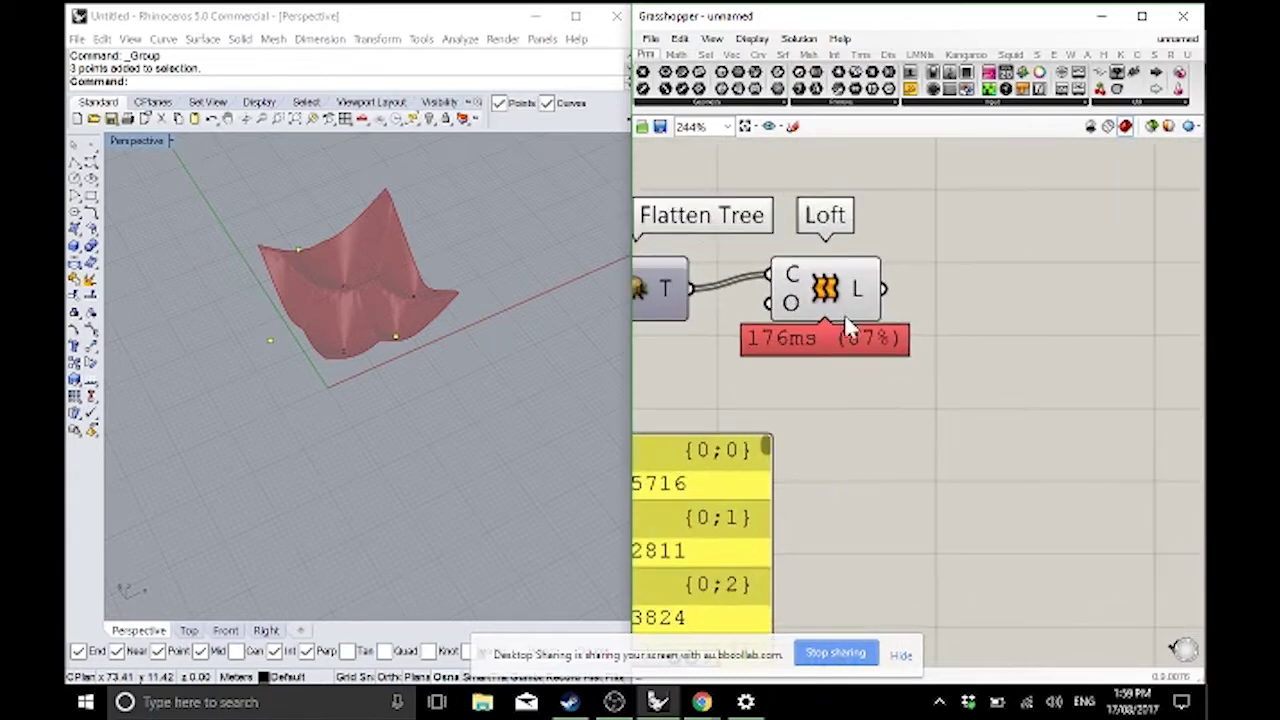
{"action": "scroll", "coordinate": [851, 328], "scroll_direction": "down", "scroll_amount": 2}
{"action": "right_click_drag", "start_coordinate": [869, 416], "coordinate": [895, 362]}
{"action": "left_click", "coordinate": [806, 372]}
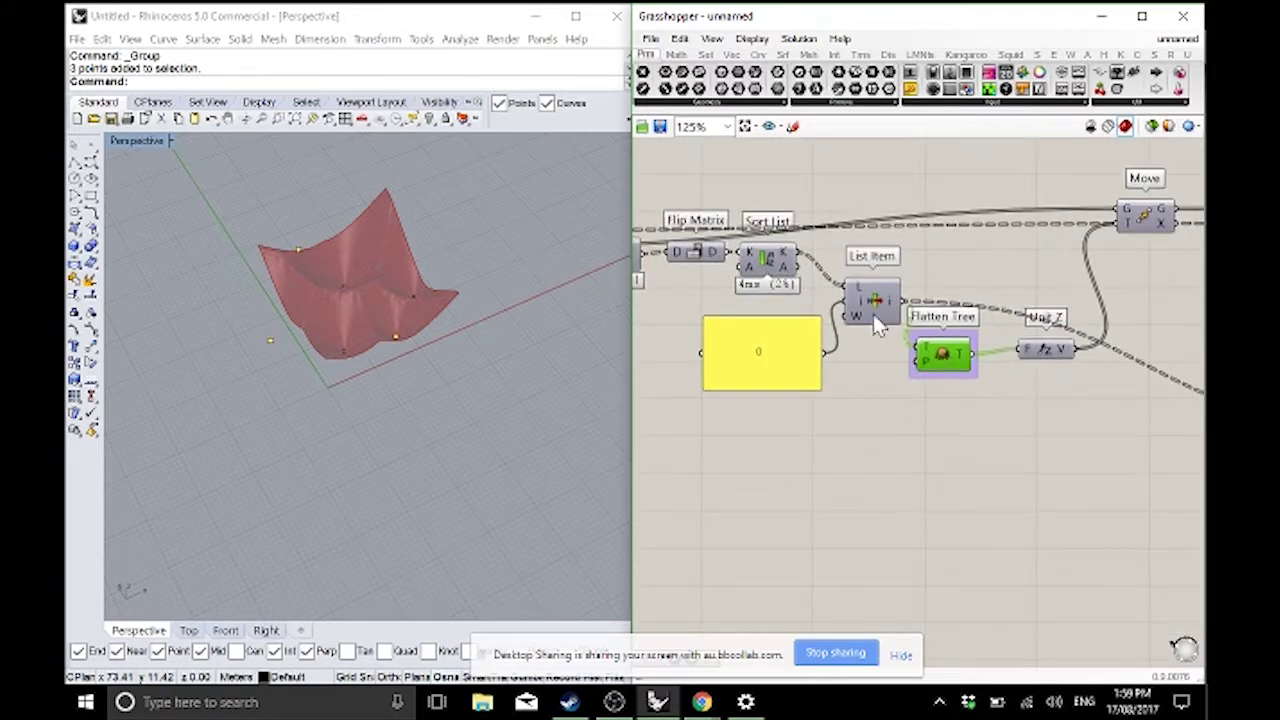
{"action": "left_click", "coordinate": [874, 309]}
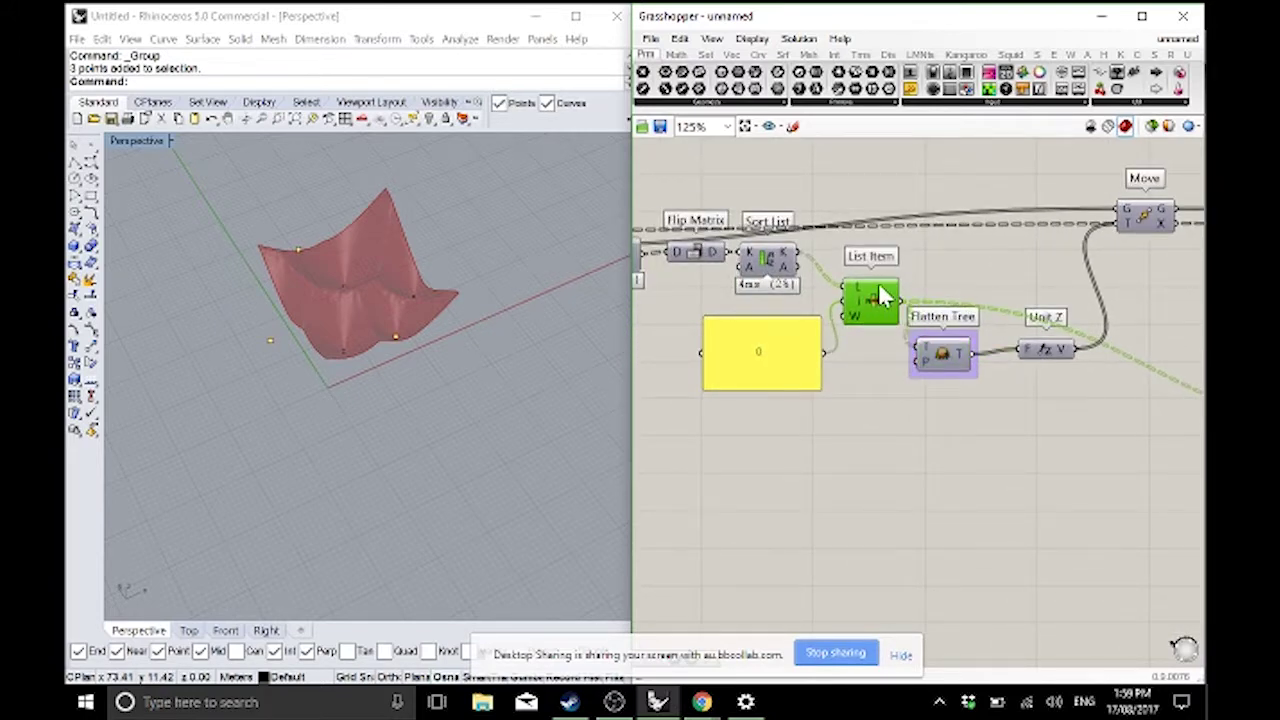
{"action": "key", "text": "alt"}
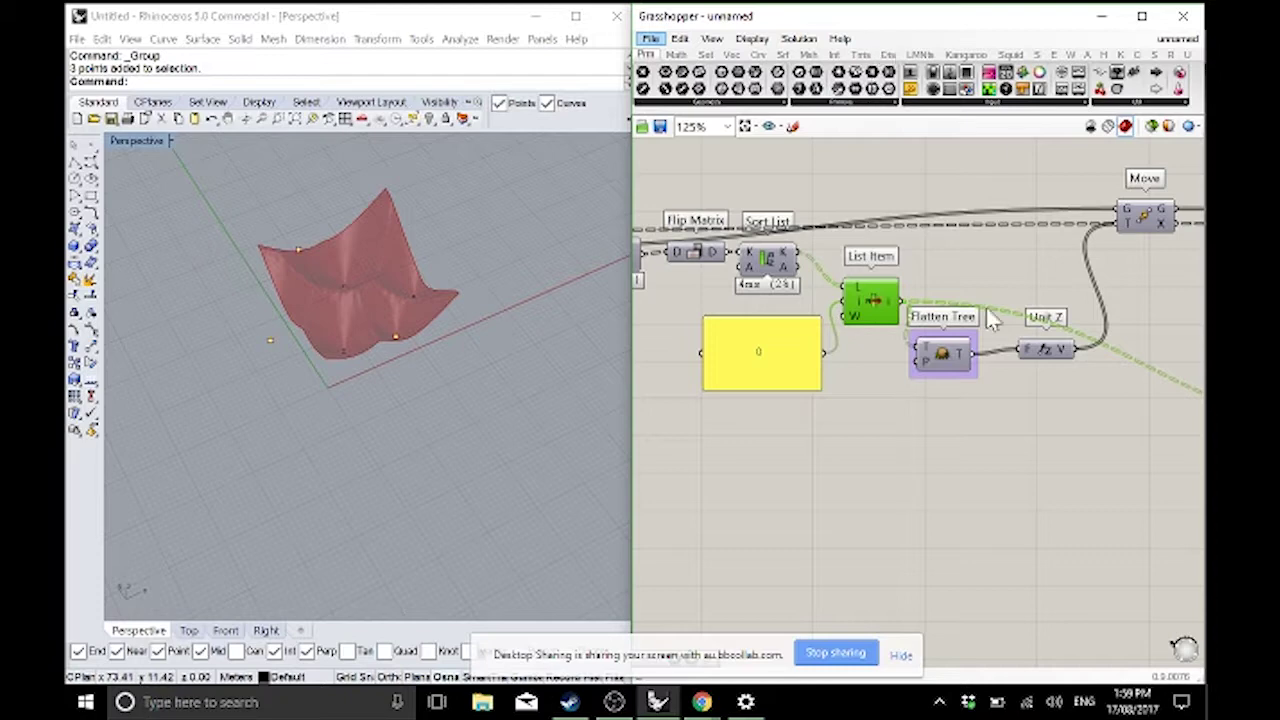
{"action": "right_click_drag", "start_coordinate": [803, 363], "coordinate": [828, 340], "text": "ctrl"}
{"action": "scroll", "coordinate": [828, 340], "scroll_direction": "up", "scroll_amount": 2}
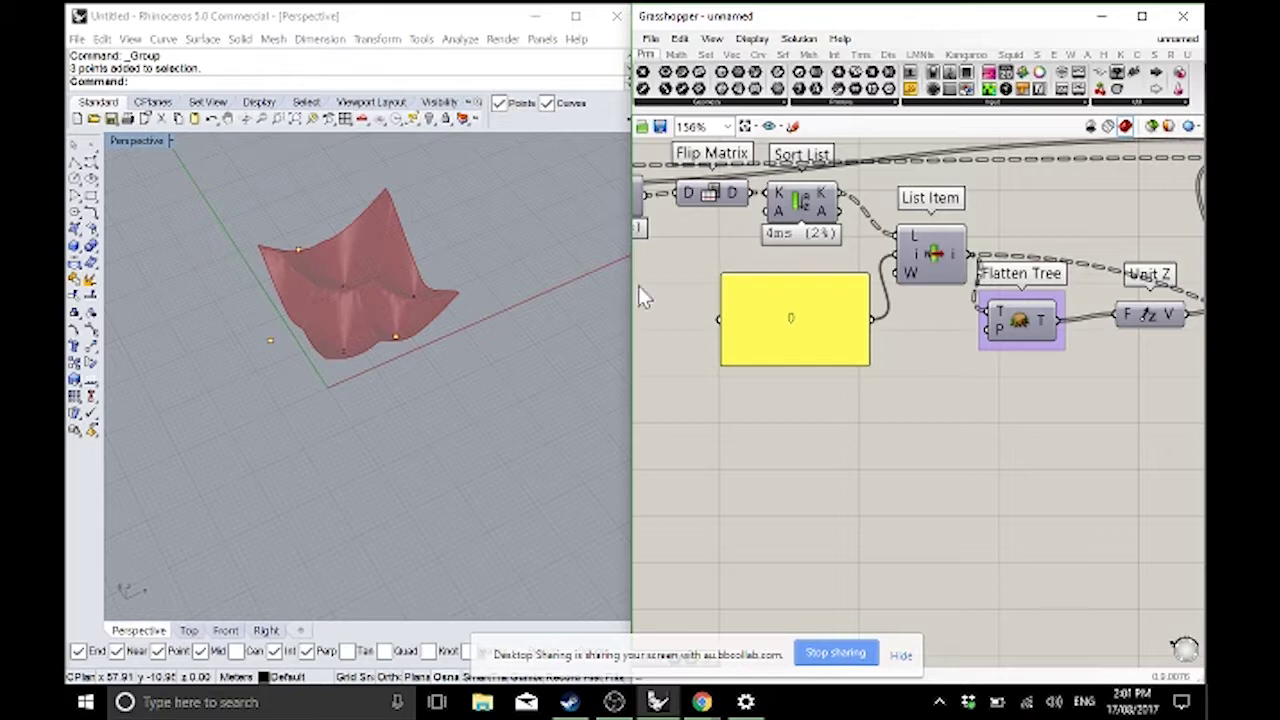
- Wire Flatten Tree's T output into a new panel and place a Remap Numbers component beside it
{"action": "right_click_drag", "start_coordinate": [746, 520], "coordinate": [795, 530]}
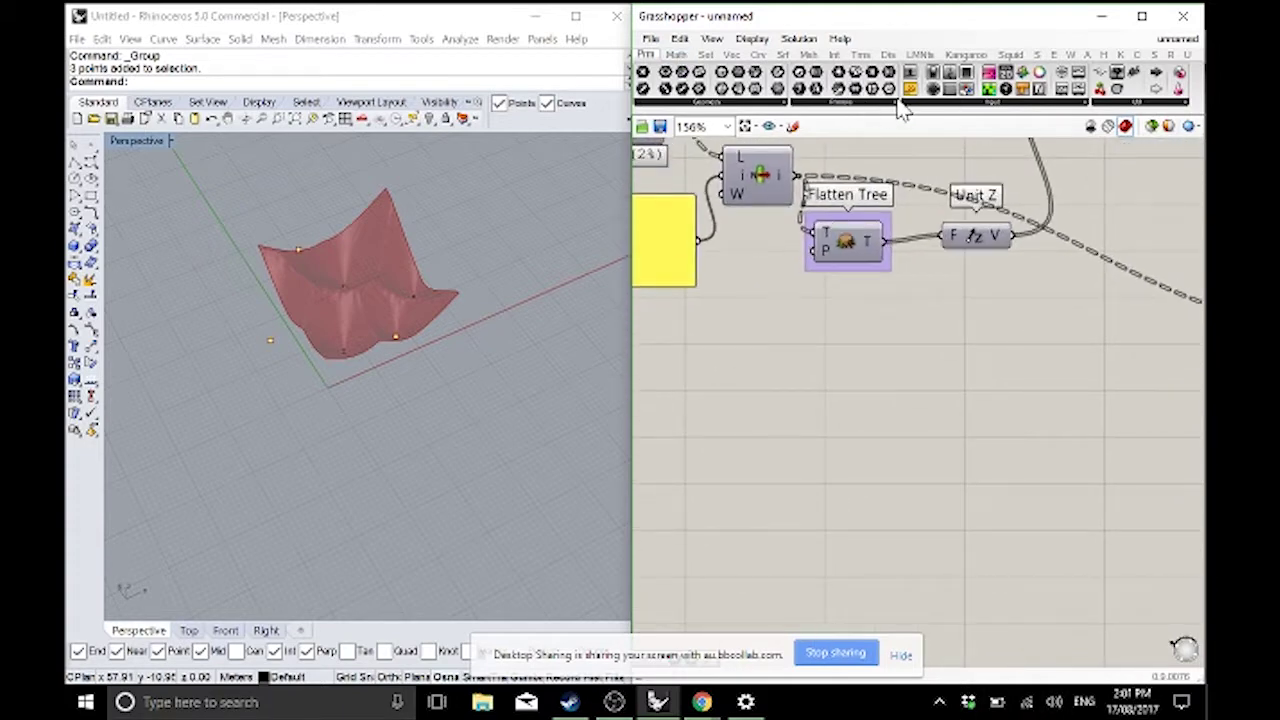
{"action": "left_click_drag", "start_coordinate": [909, 88], "coordinate": [866, 378]}
{"action": "left_click_drag", "start_coordinate": [887, 242], "coordinate": [945, 397]}
{"action": "left_click", "coordinate": [677, 54]}
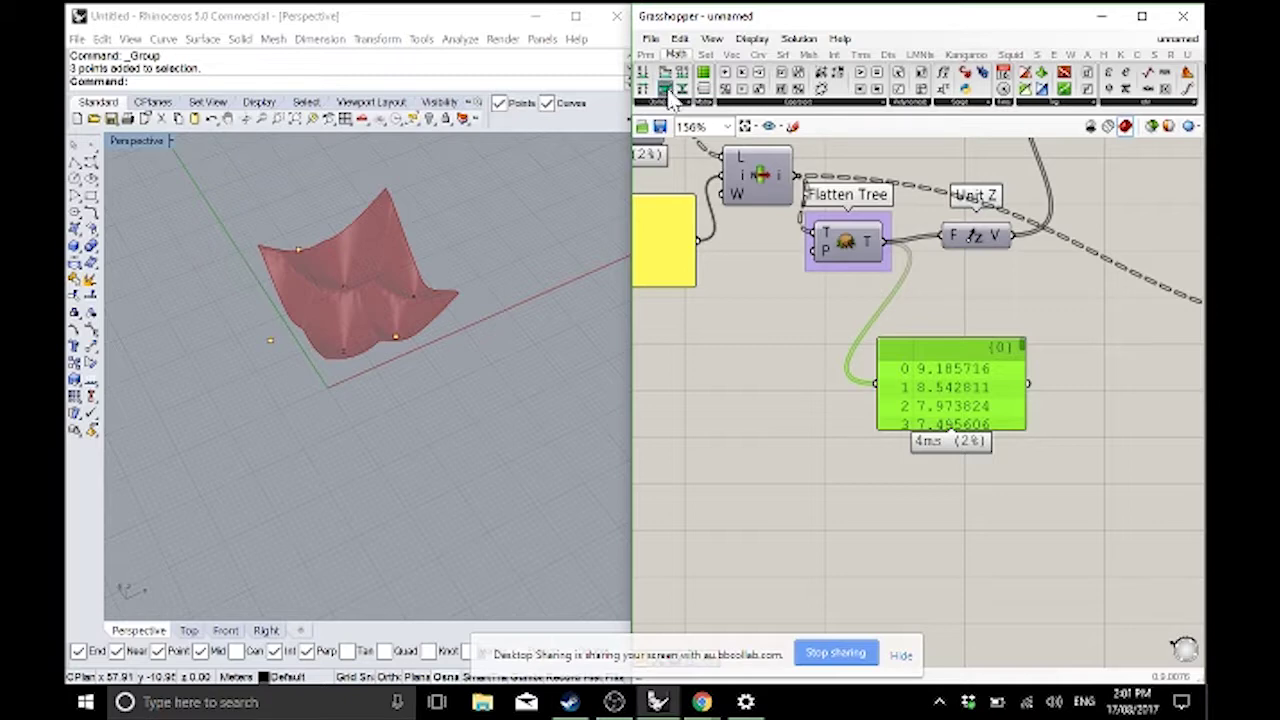
{"action": "left_click_drag", "start_coordinate": [670, 91], "coordinate": [779, 392]}
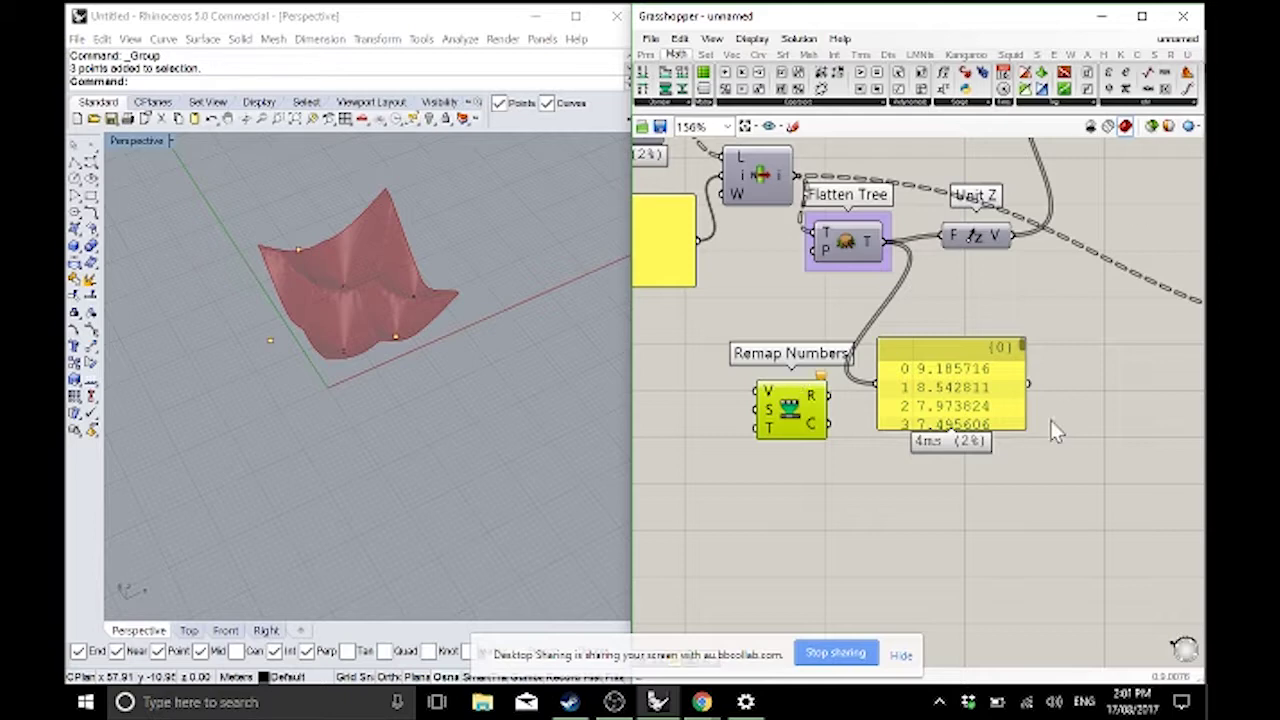
- Wire Flatten Tree's distances into Remap Numbers' V input
{"action": "right_click", "coordinate": [778, 423]}
{"action": "left_click", "coordinate": [745, 418]}
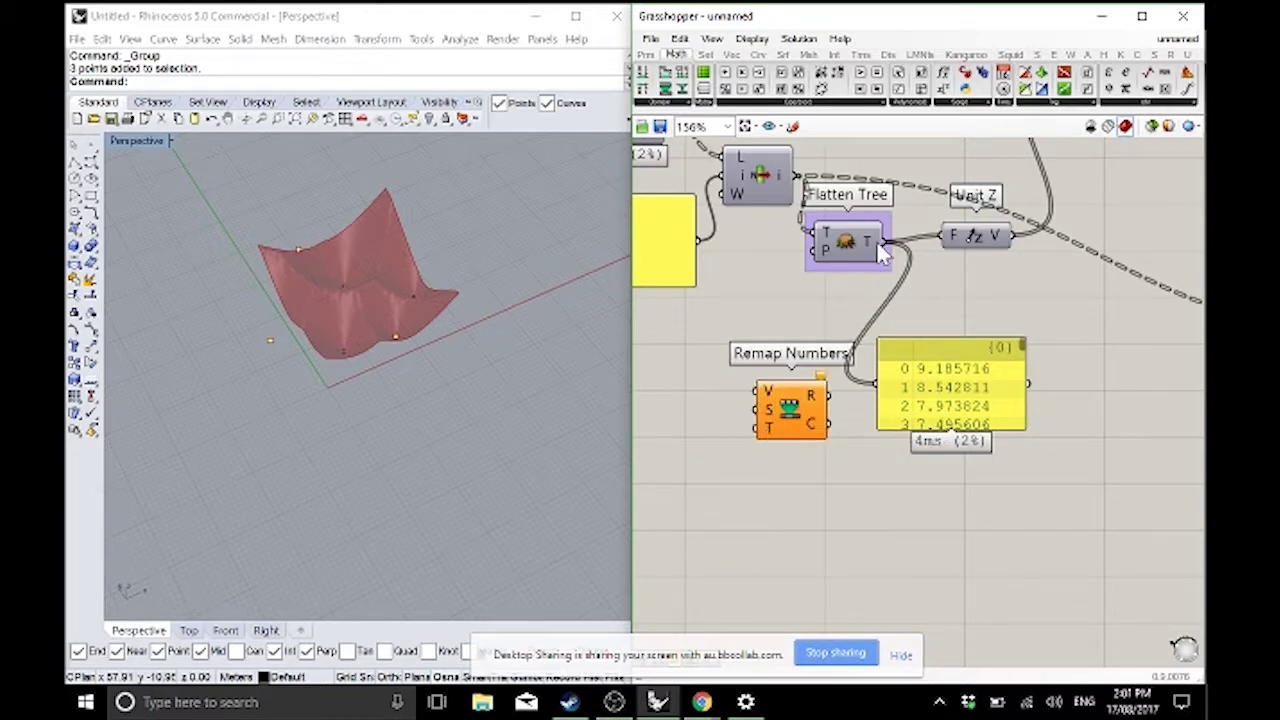
{"action": "left_click_drag", "start_coordinate": [880, 243], "coordinate": [928, 416]}
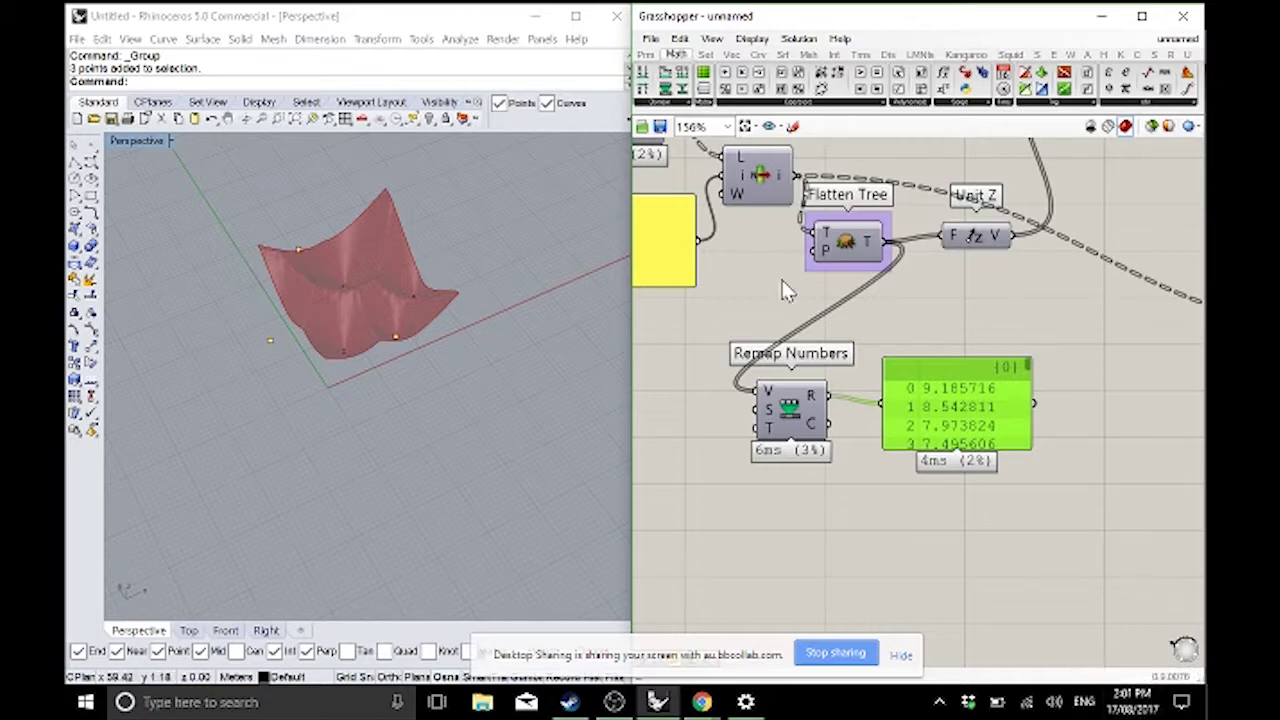
- Shift the panel and Remap Numbers rightward and add a Construct Domain component
{"action": "left_click_drag", "start_coordinate": [932, 407], "coordinate": [1006, 411]}
{"action": "left_click_drag", "start_coordinate": [792, 424], "coordinate": [820, 428]}
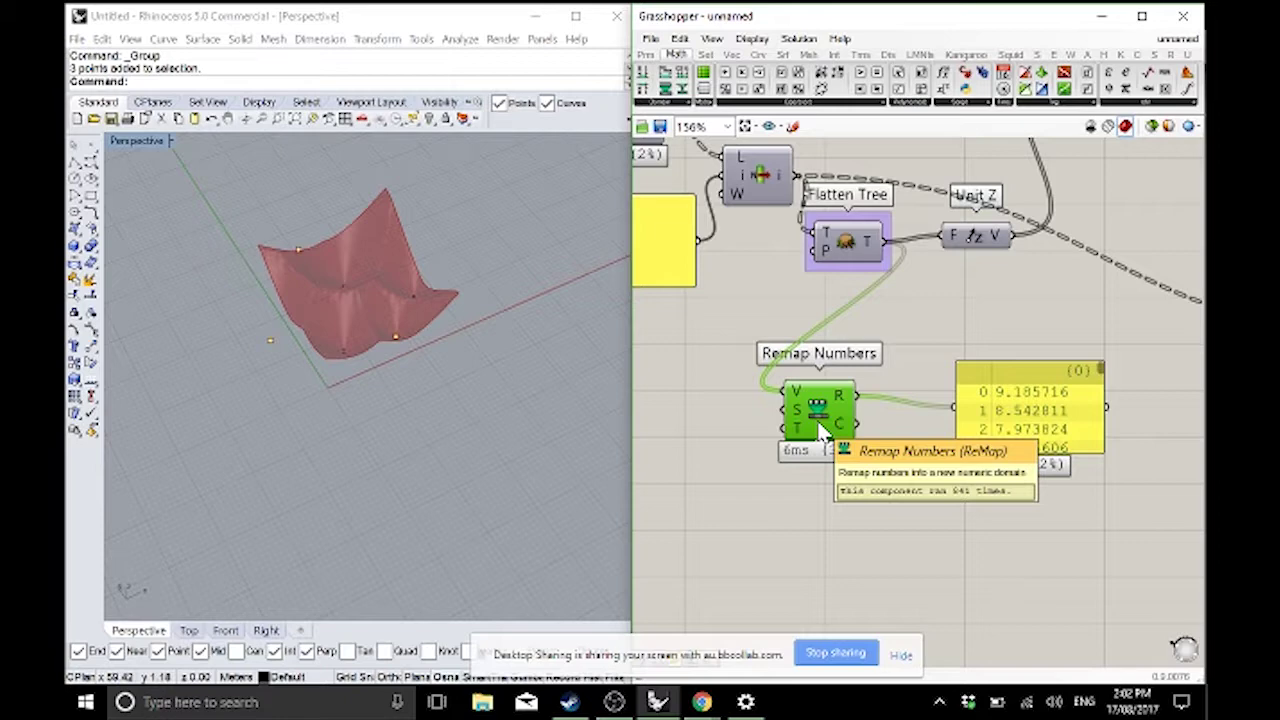
{"action": "left_click_drag", "start_coordinate": [1013, 429], "coordinate": [1100, 421]}
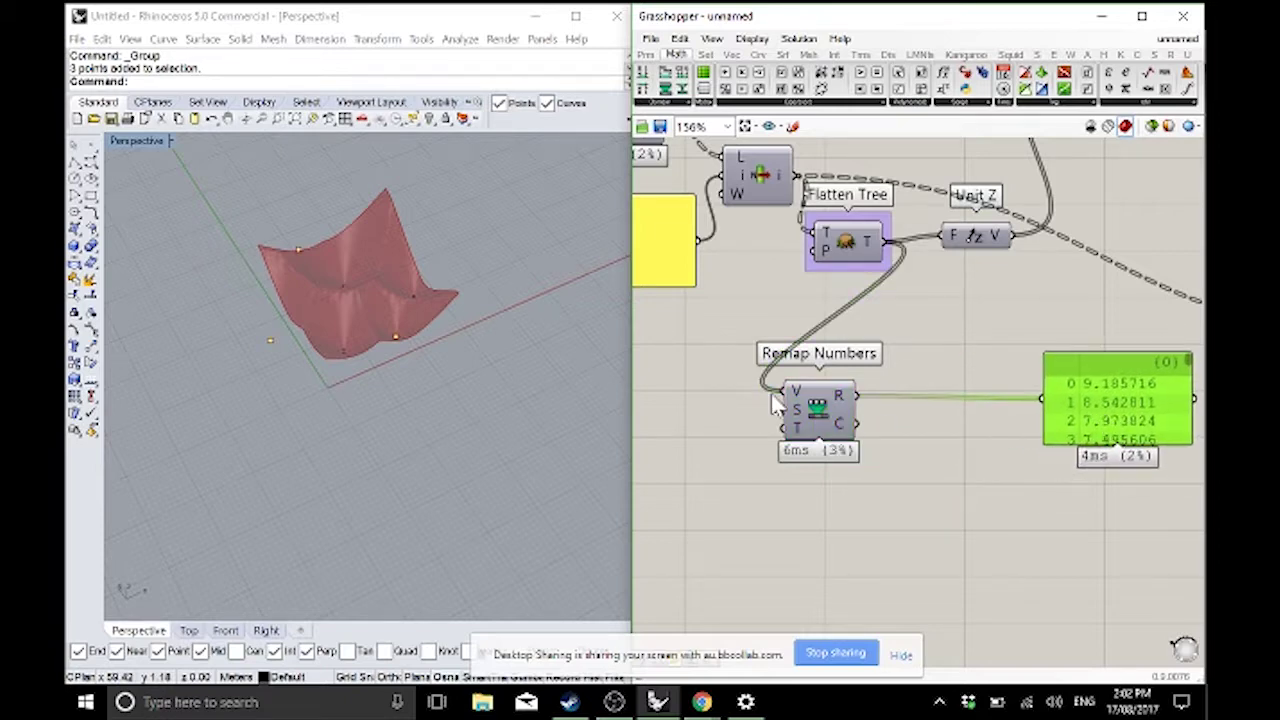
{"action": "left_click_drag", "start_coordinate": [820, 410], "coordinate": [960, 402]}
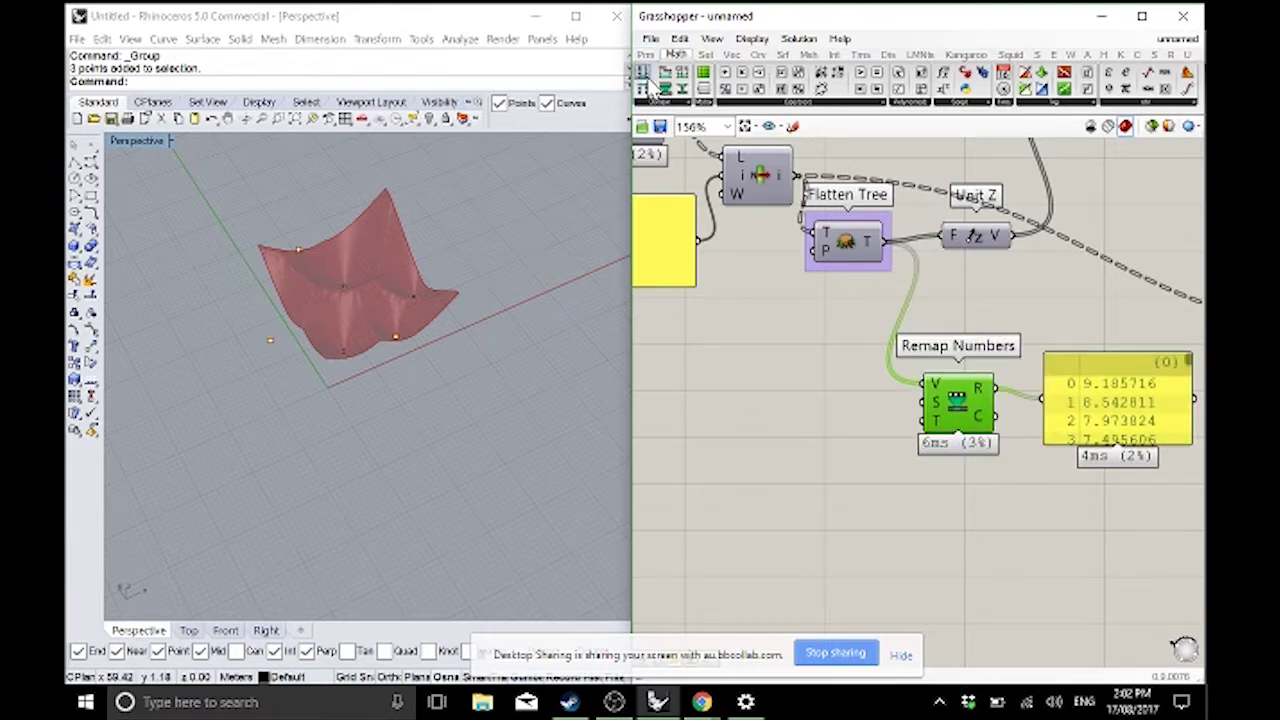
{"action": "left_click_drag", "start_coordinate": [643, 88], "coordinate": [812, 402]}
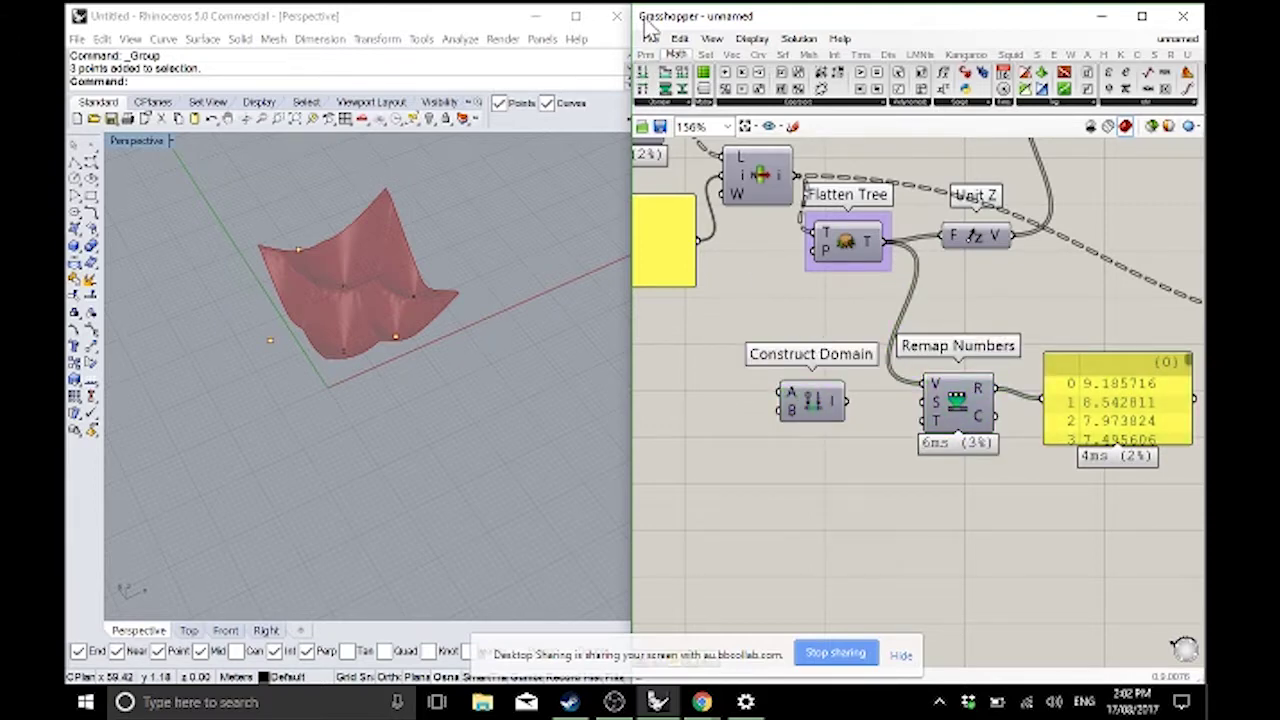
- Add a number slider beside Construct Domain with its maximum set to 10
{"action": "left_click", "coordinate": [648, 54]}
{"action": "left_click_drag", "start_coordinate": [940, 88], "coordinate": [676, 414]}
{"action": "right_click_drag", "start_coordinate": [644, 405], "coordinate": [820, 415]}
{"action": "double_click", "coordinate": [786, 402]}
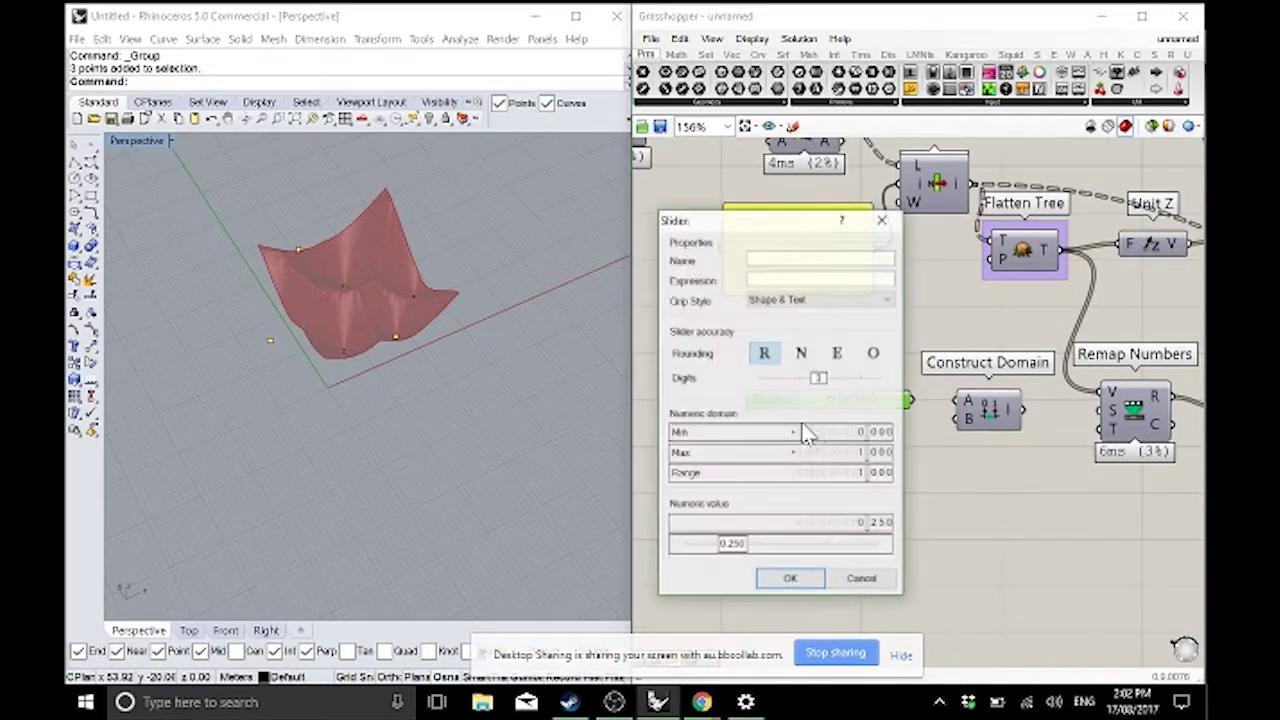
{"action": "double_click", "coordinate": [803, 452]}
{"action": "type", "text": "10"}
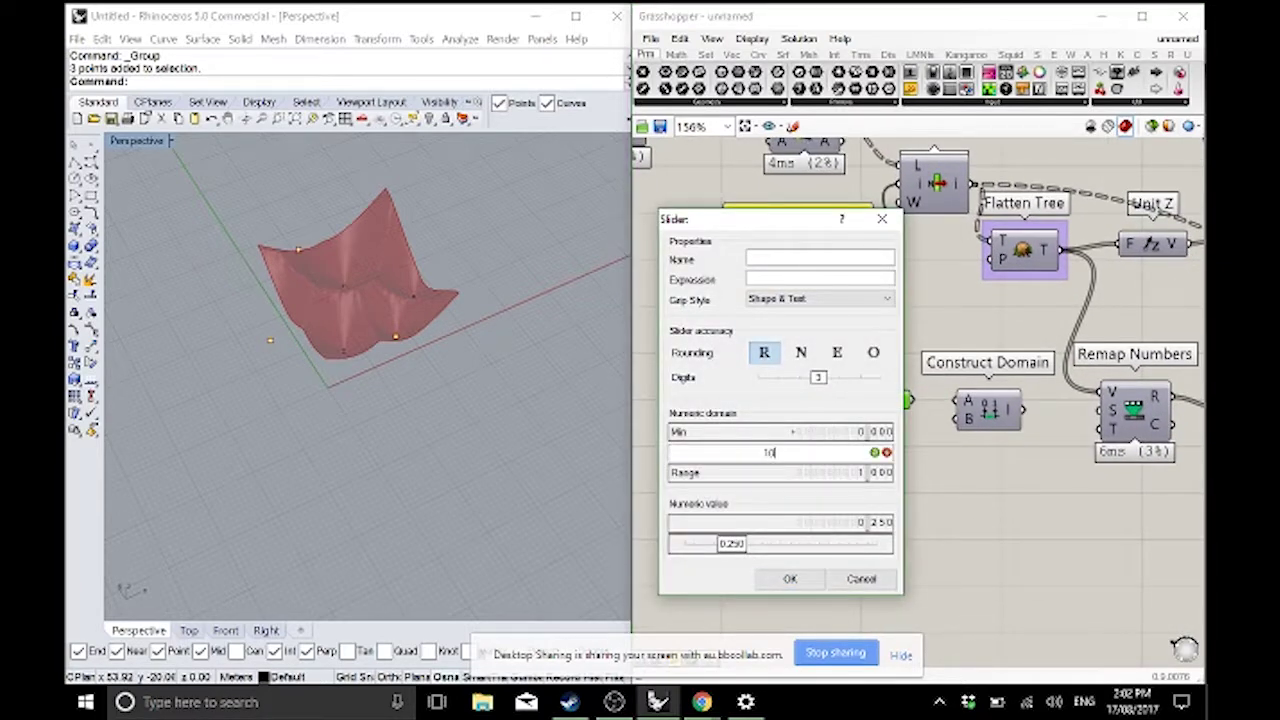
{"action": "left_click", "coordinate": [874, 452]}
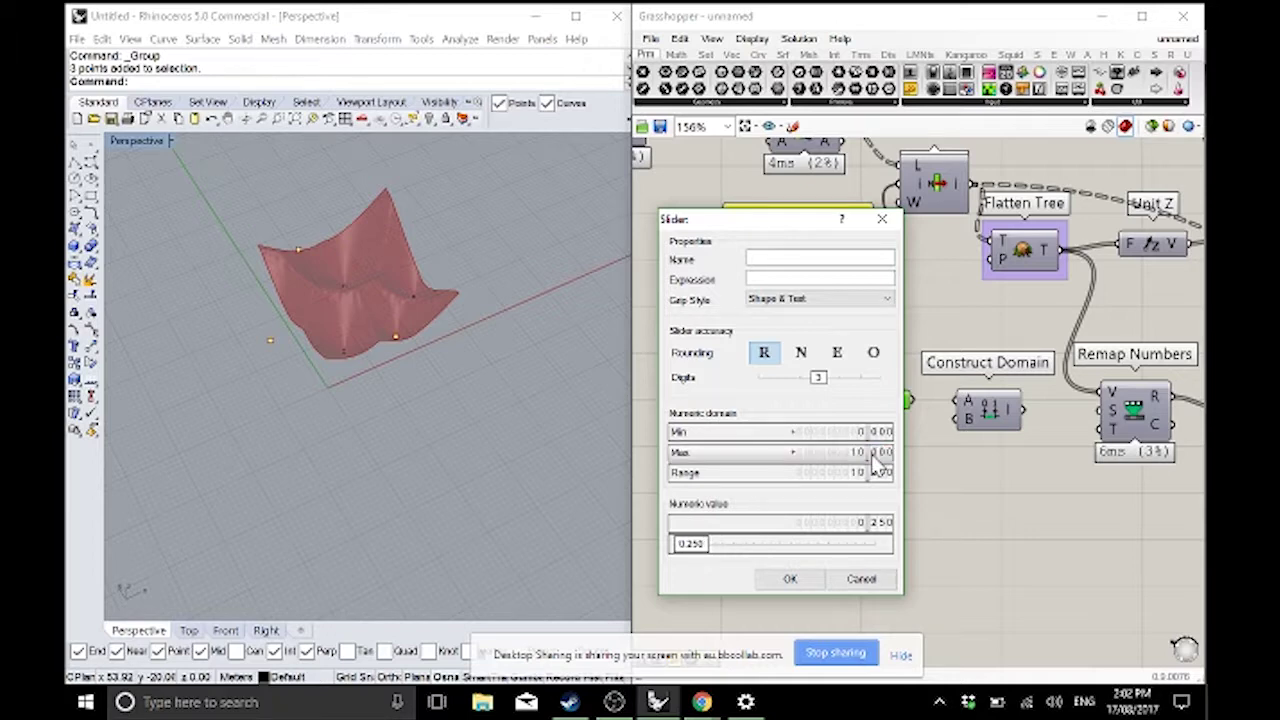
{"action": "left_click", "coordinate": [790, 579]}
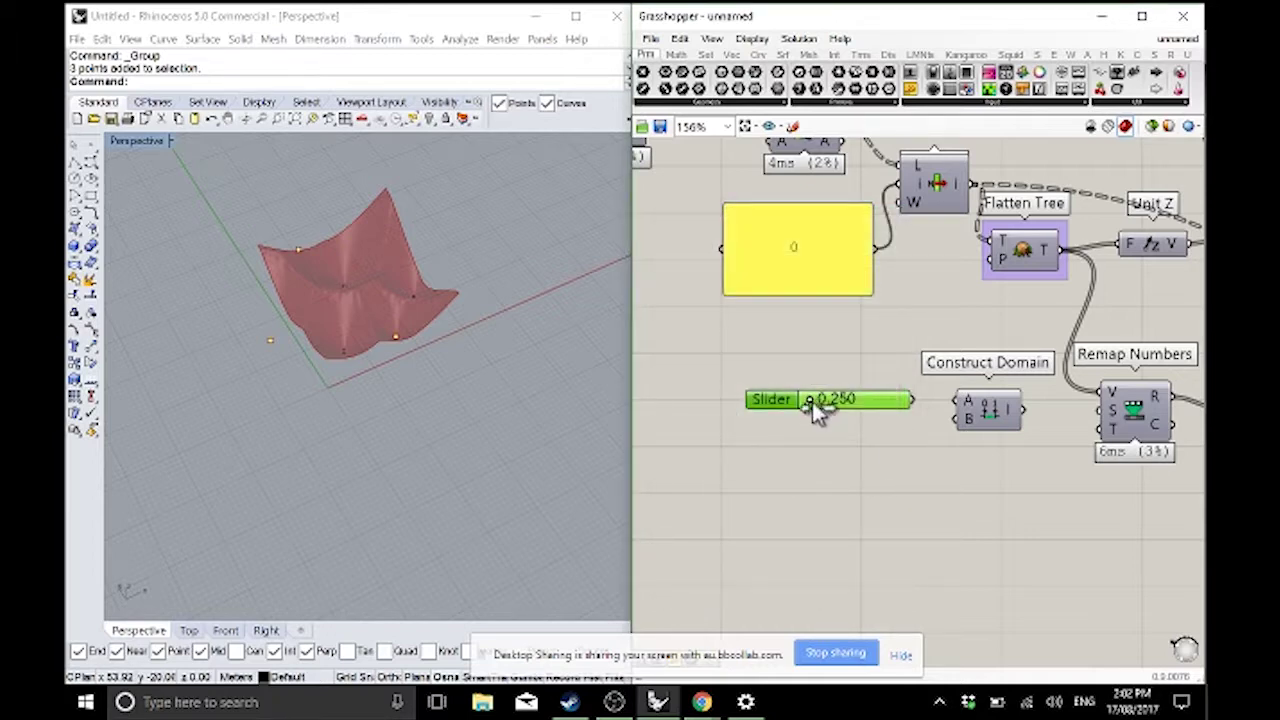
{"action": "left_click_drag", "start_coordinate": [819, 404], "coordinate": [957, 418]}
- Duplicate the slider and set Domain start to 2.000 and Domain end to 4.000
{"action": "key", "text": "ctrl+c"}
{"action": "key", "text": "ctrl+v"}
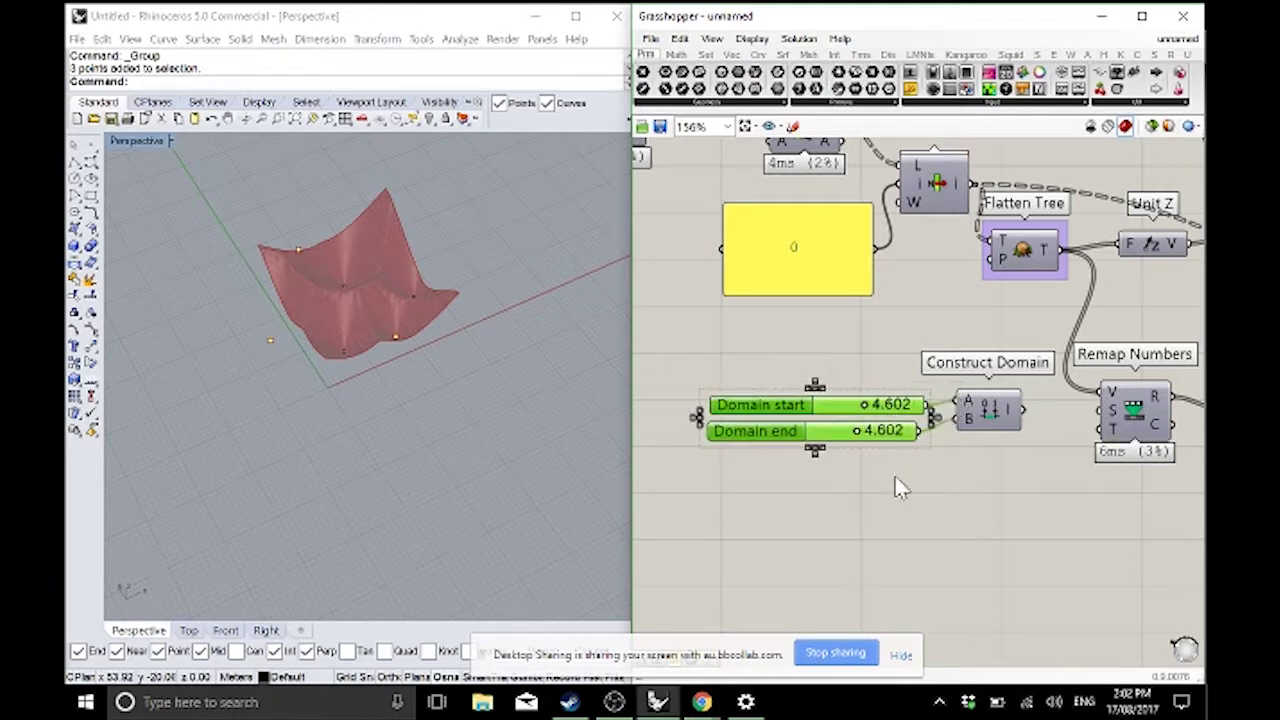
{"action": "left_click", "coordinate": [894, 476]}
{"action": "left_click_drag", "start_coordinate": [872, 400], "coordinate": [864, 408]}
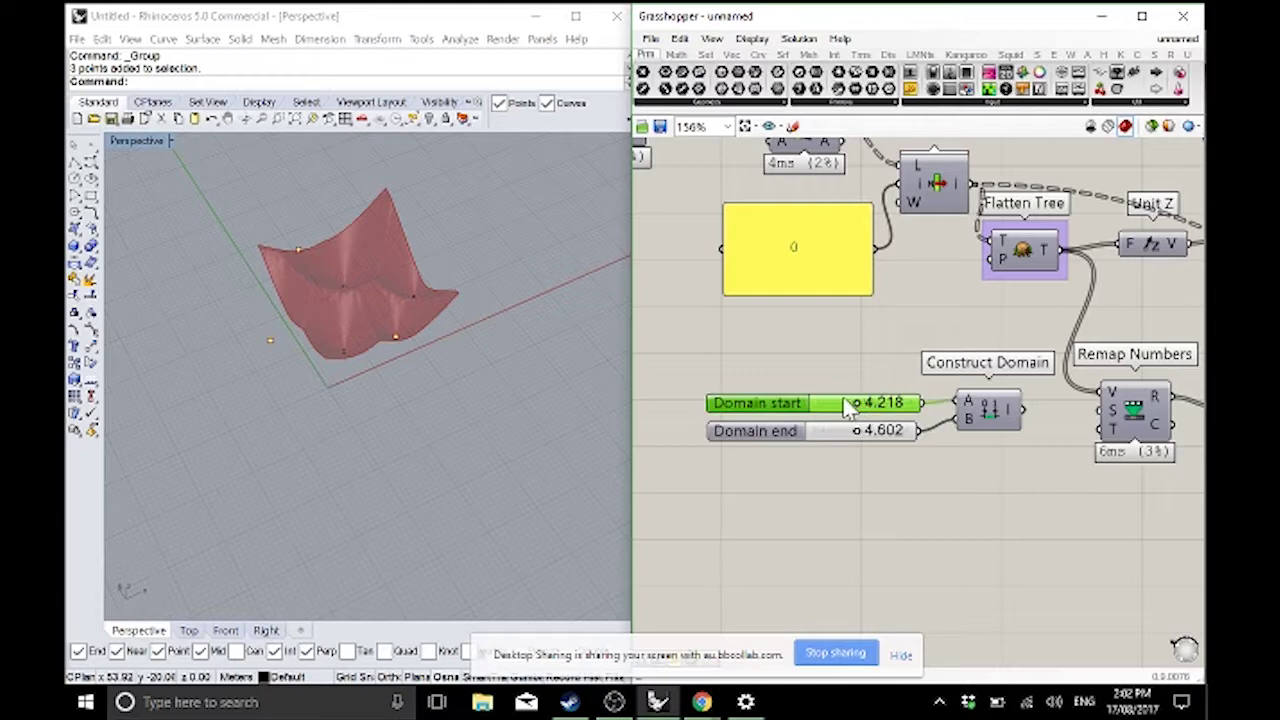
{"action": "double_click", "coordinate": [866, 404]}
{"action": "type", "text": "2"}
{"action": "key", "text": "Return"}
{"action": "left_click", "coordinate": [897, 430]}
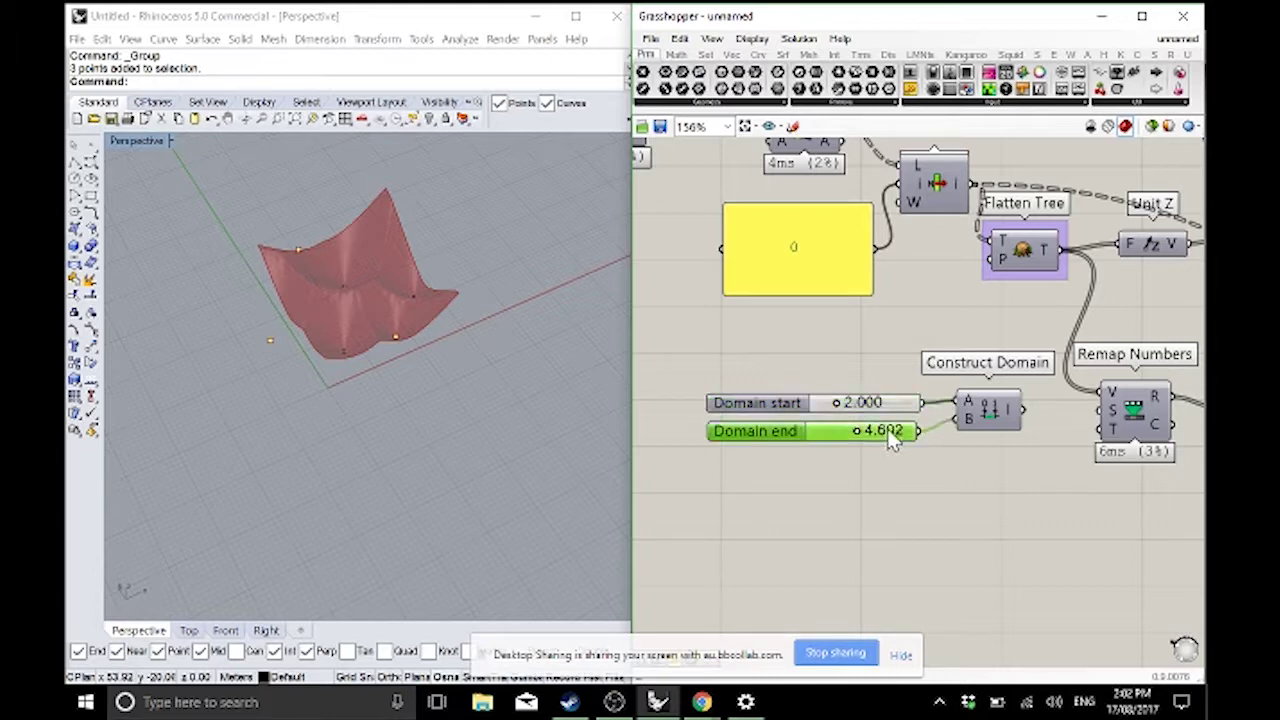
{"action": "double_click", "coordinate": [897, 430]}
{"action": "type", "text": "4"}
{"action": "key", "text": "Return"}
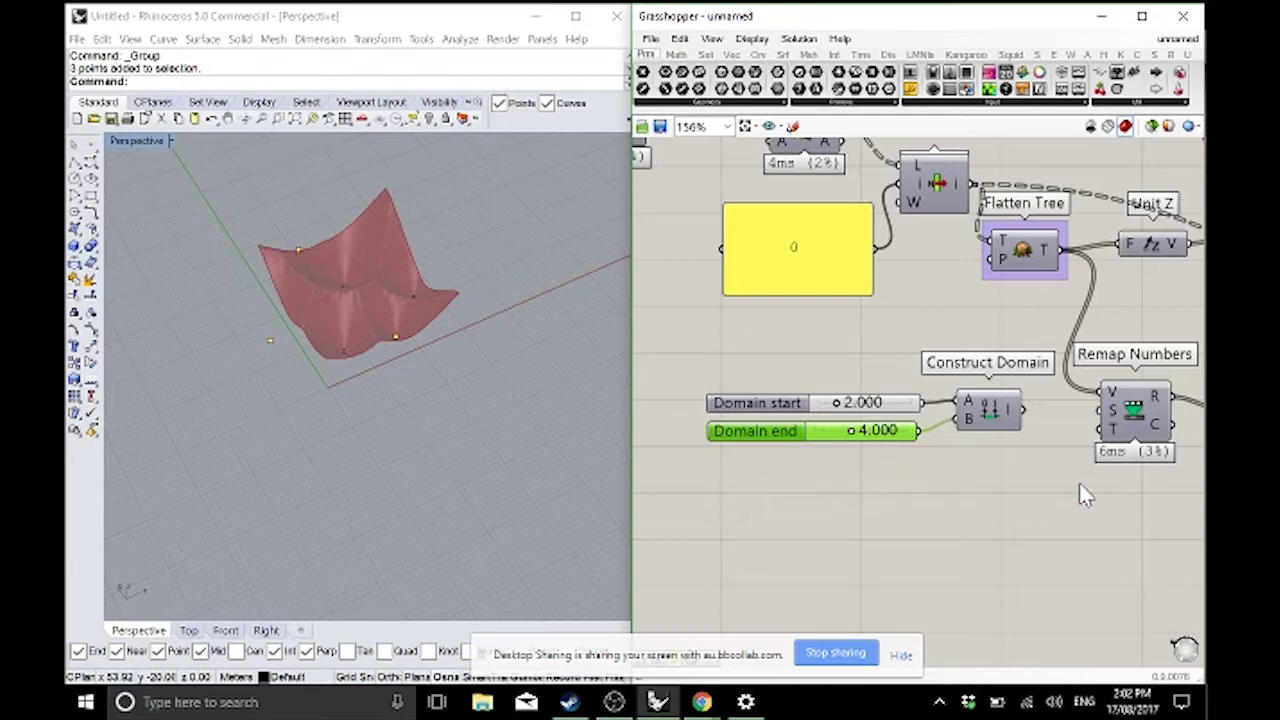
{"action": "right_click_drag", "start_coordinate": [1079, 483], "coordinate": [878, 427]}
{"action": "right_click_drag", "start_coordinate": [766, 417], "coordinate": [858, 370]}
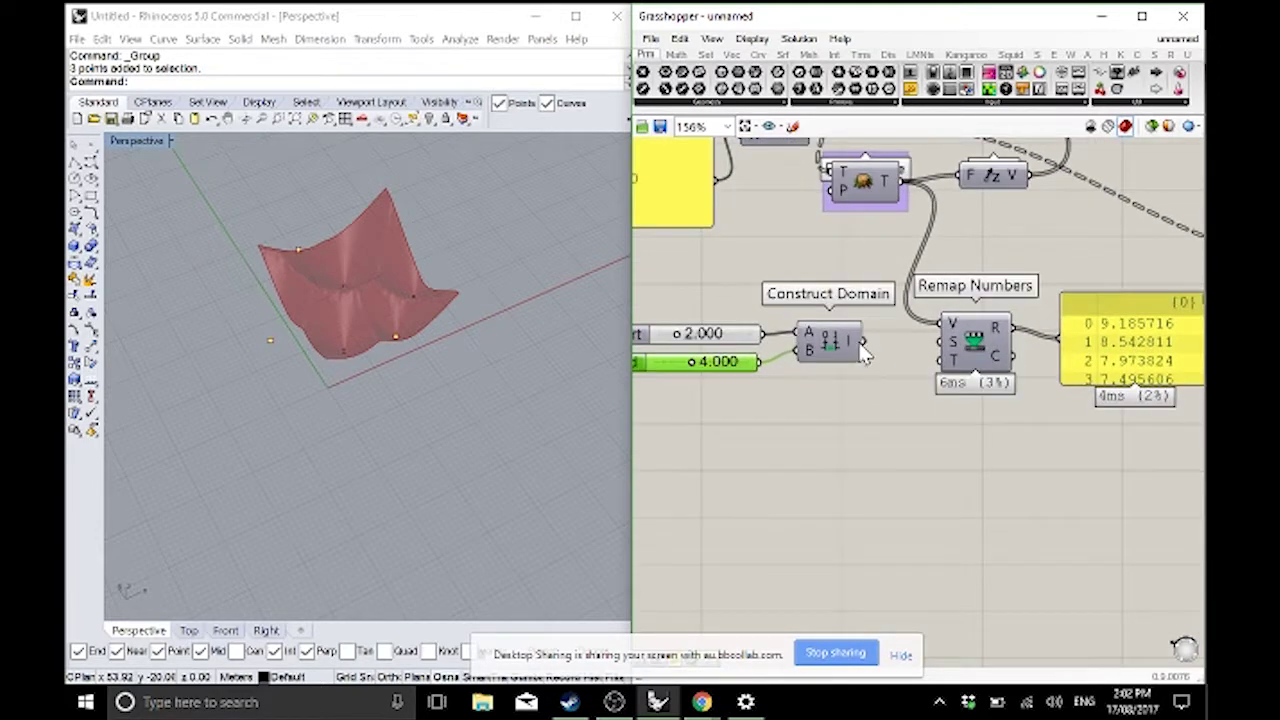
- Connect Construct Domain's 2–4 domain to Remap Numbers' source input and stretch the panel taller
{"action": "left_click_drag", "start_coordinate": [863, 350], "coordinate": [948, 344]}
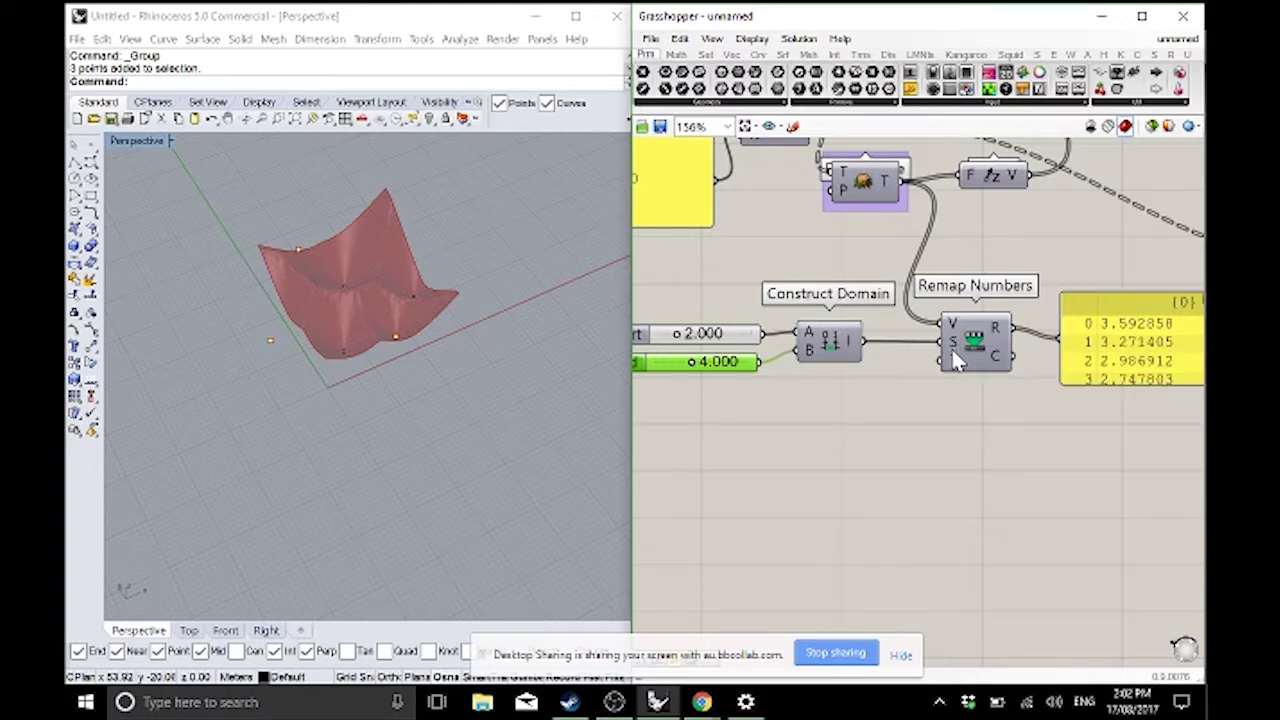
{"action": "right_click_drag", "start_coordinate": [955, 362], "coordinate": [937, 343]}
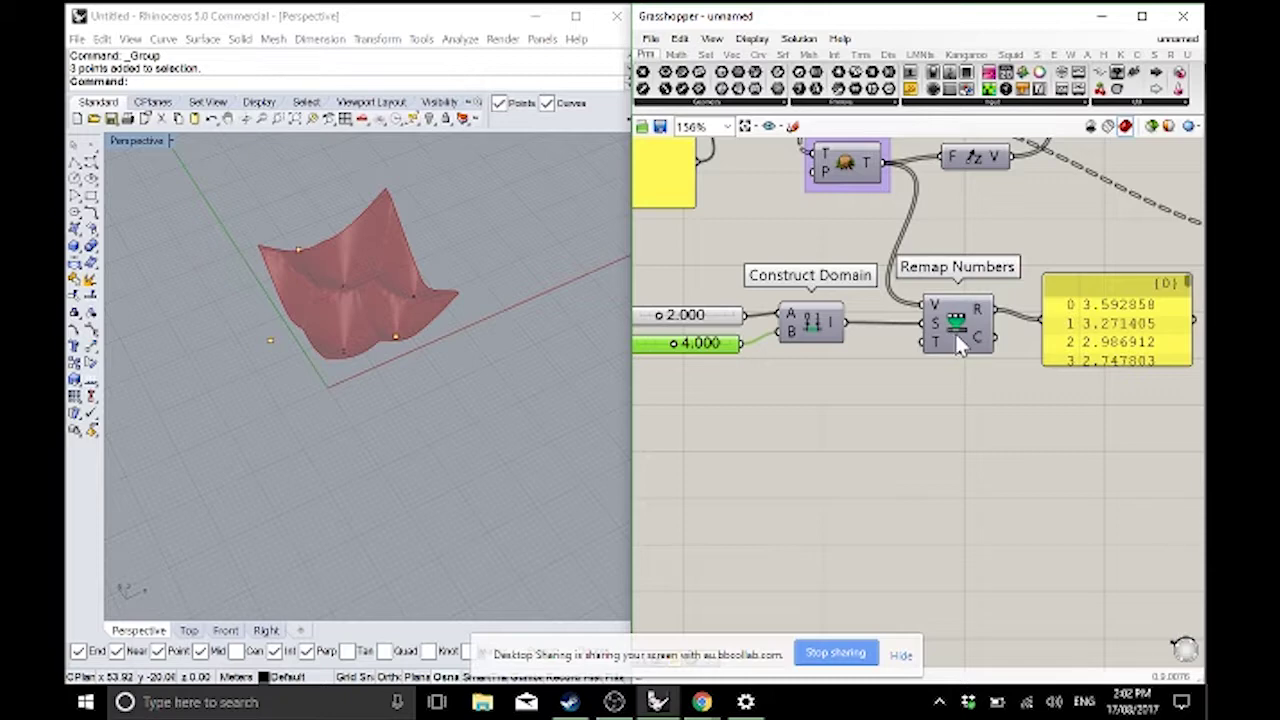
{"action": "scroll", "coordinate": [955, 333], "scroll_direction": "up", "scroll_amount": 2}
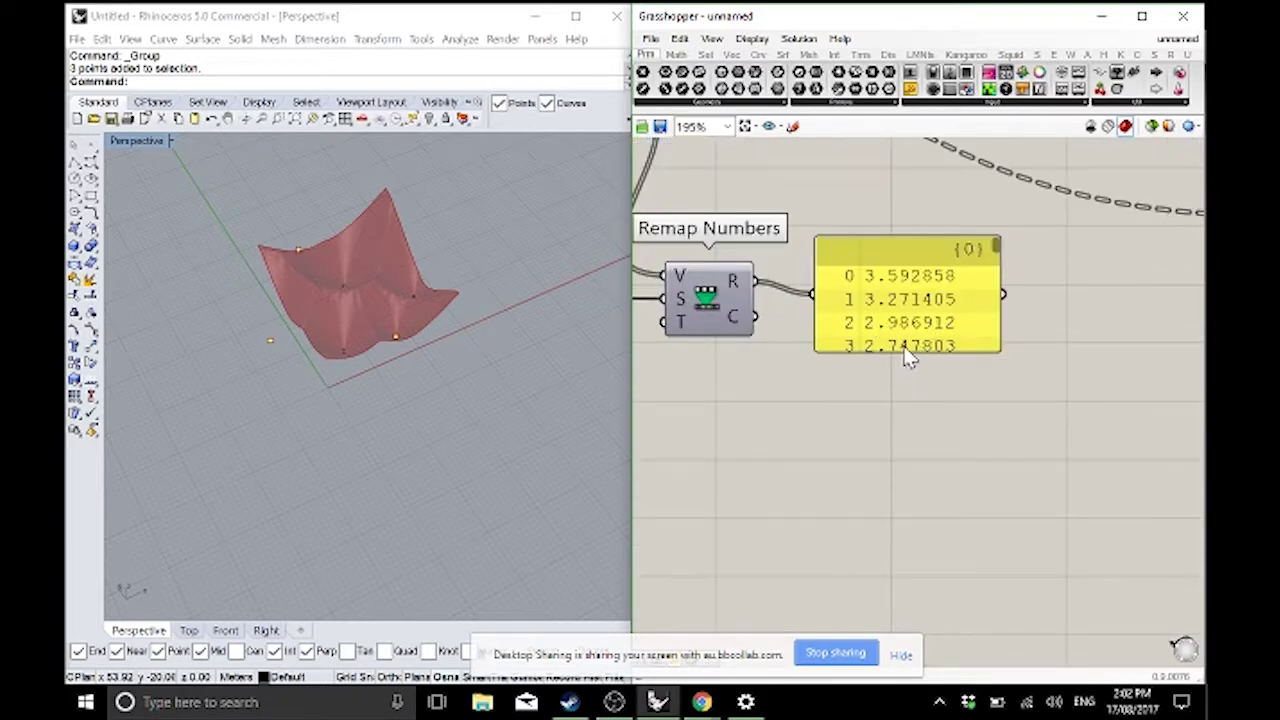
{"action": "left_click_drag", "start_coordinate": [905, 352], "coordinate": [905, 600]}
{"action": "right_click_drag", "start_coordinate": [813, 423], "coordinate": [943, 423]}
{"action": "scroll", "coordinate": [900, 400], "scroll_direction": "down", "scroll_amount": 2}
{"action": "right_click_drag", "start_coordinate": [700, 355], "coordinate": [740, 398]}
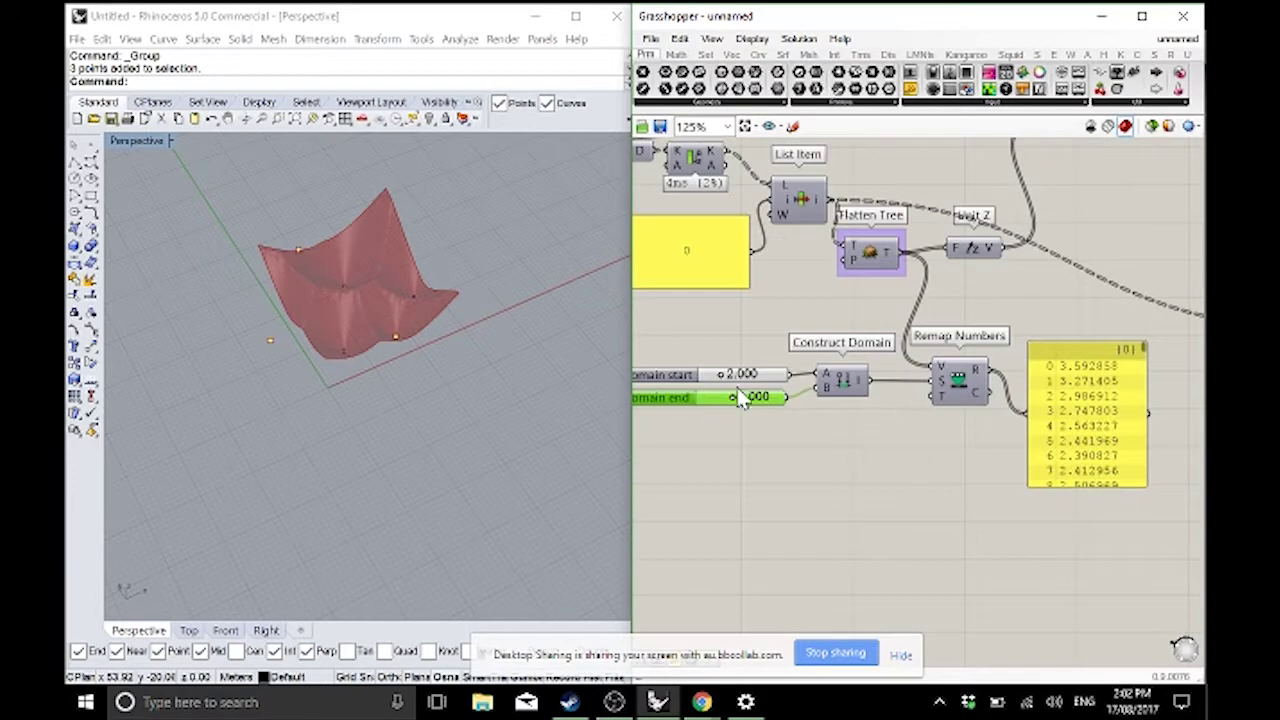
{"action": "scroll", "coordinate": [740, 398], "scroll_direction": "up", "scroll_amount": 1}
{"action": "right_click_drag", "start_coordinate": [1025, 416], "coordinate": [855, 385]}
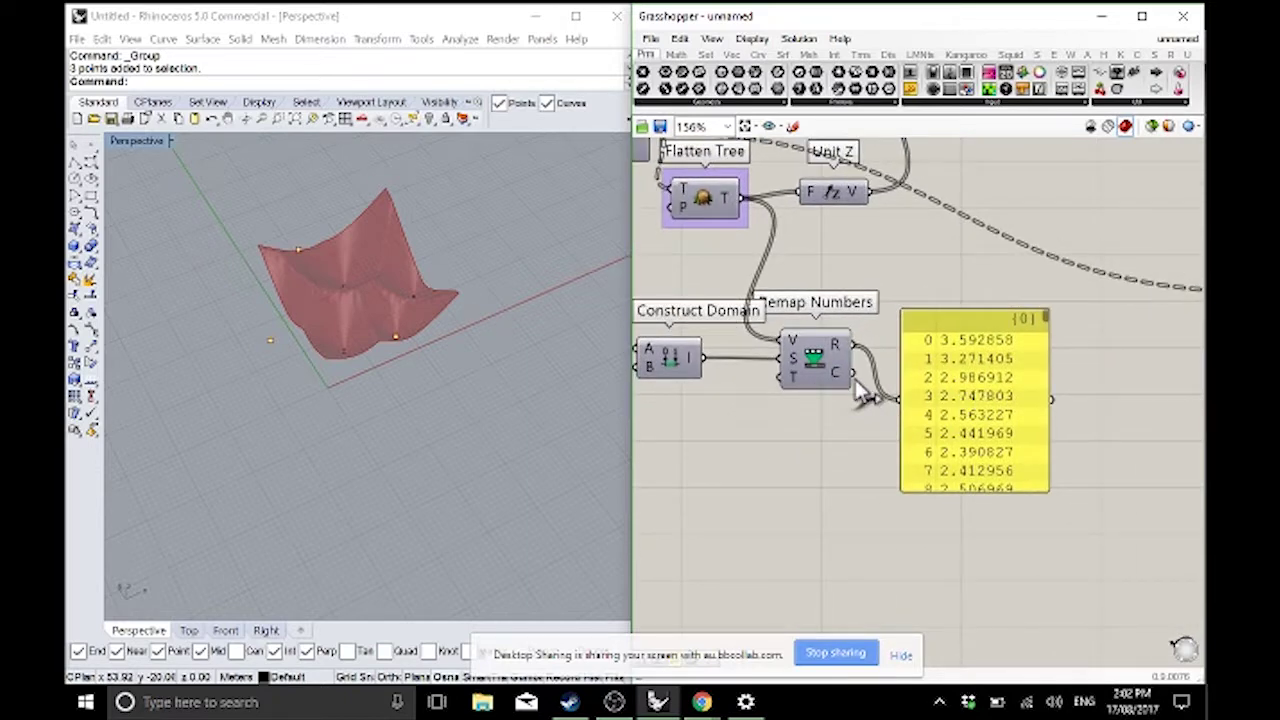
- Wire Remap Numbers' clipped C output into the panel to list the 0.0–1.0 values
{"action": "left_click_drag", "start_coordinate": [842, 373], "coordinate": [903, 400]}
{"action": "left_click_drag", "start_coordinate": [991, 426], "coordinate": [994, 578]}
{"action": "left_click_drag", "start_coordinate": [1061, 265], "coordinate": [1072, 325]}
{"action": "scroll", "coordinate": [966, 367], "scroll_direction": "up", "scroll_amount": 3}
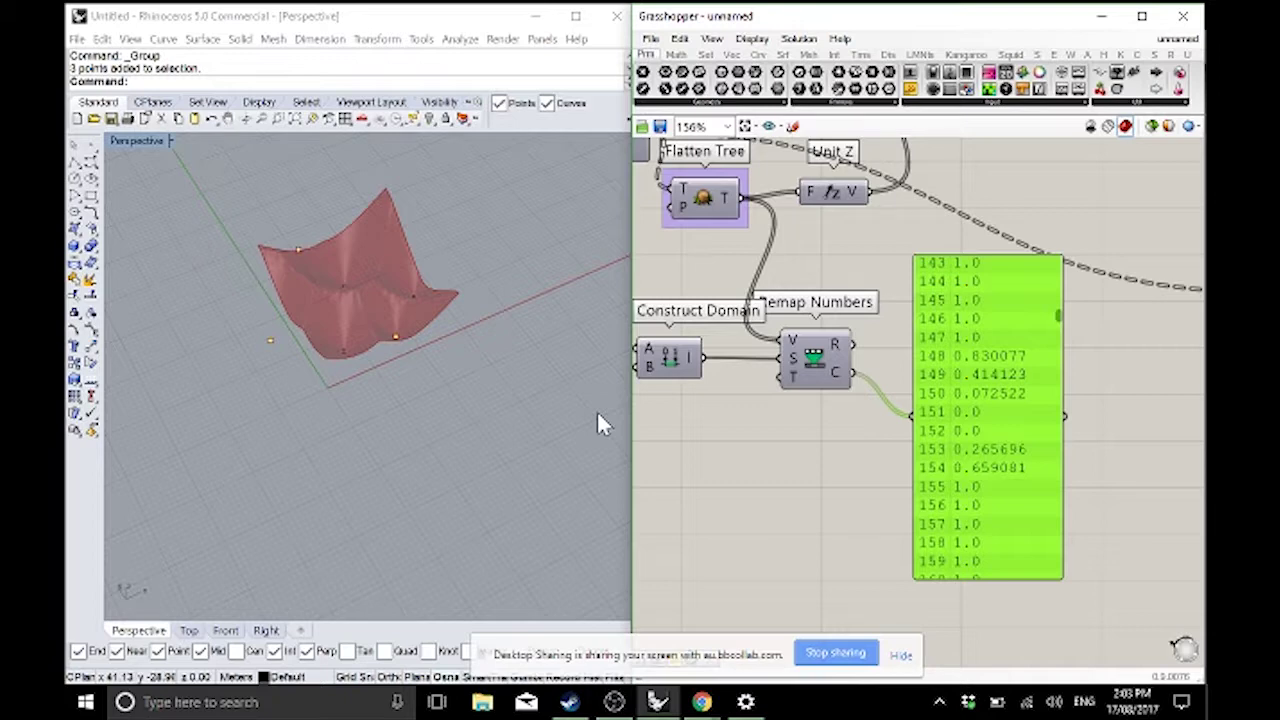
- Feed Remap Numbers' result into Unit Z's factor and inspect the shallow dimples in Rhino
{"action": "right_click_drag", "start_coordinate": [875, 344], "coordinate": [868, 405]}
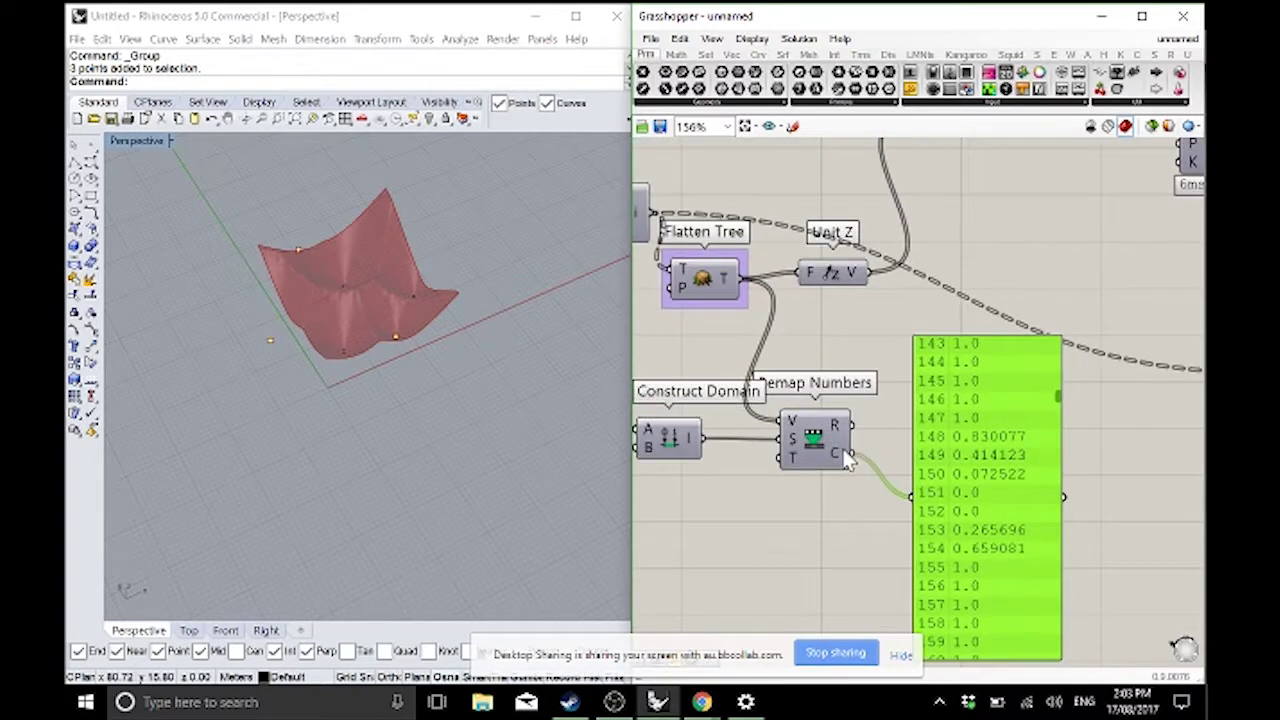
{"action": "left_click_drag", "start_coordinate": [858, 425], "coordinate": [803, 272]}
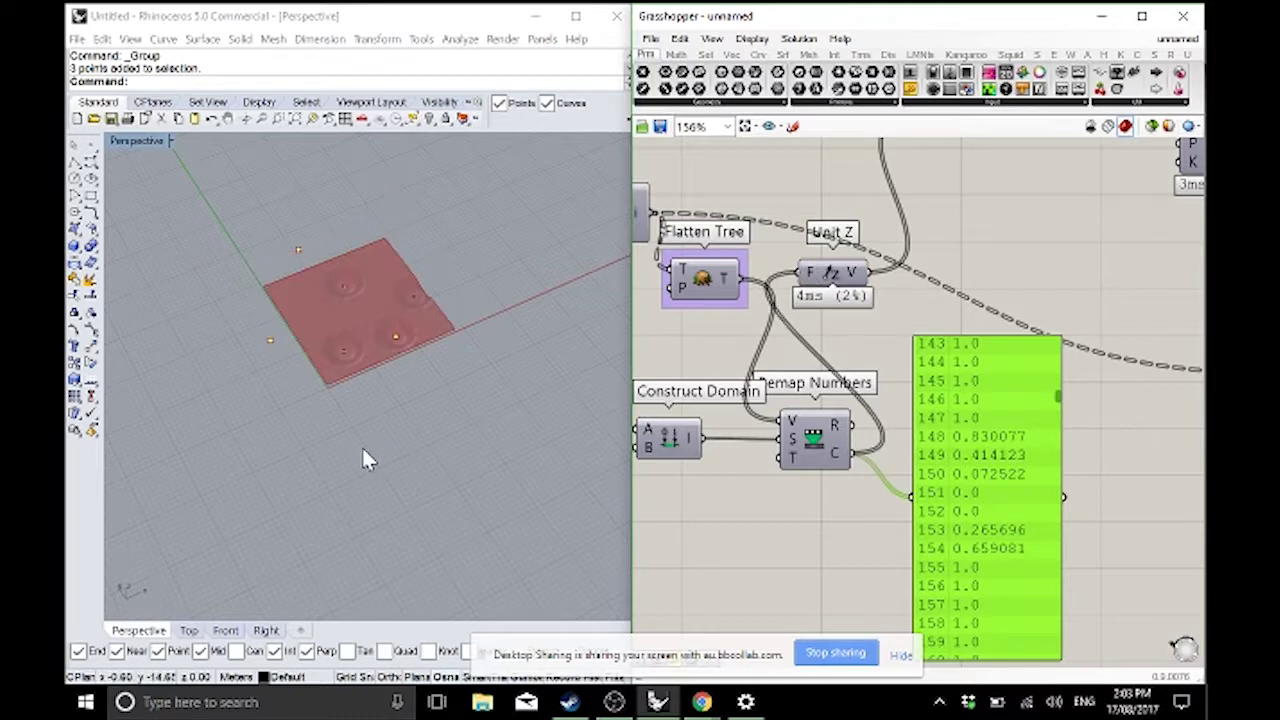
{"action": "scroll", "coordinate": [365, 358], "scroll_direction": "up", "scroll_amount": 5}
{"action": "right_click_drag", "start_coordinate": [340, 383], "coordinate": [403, 430]}
{"action": "scroll", "coordinate": [388, 357], "scroll_direction": "down", "scroll_amount": 5}
{"action": "scroll", "coordinate": [369, 352], "scroll_direction": "up", "scroll_amount": 3}
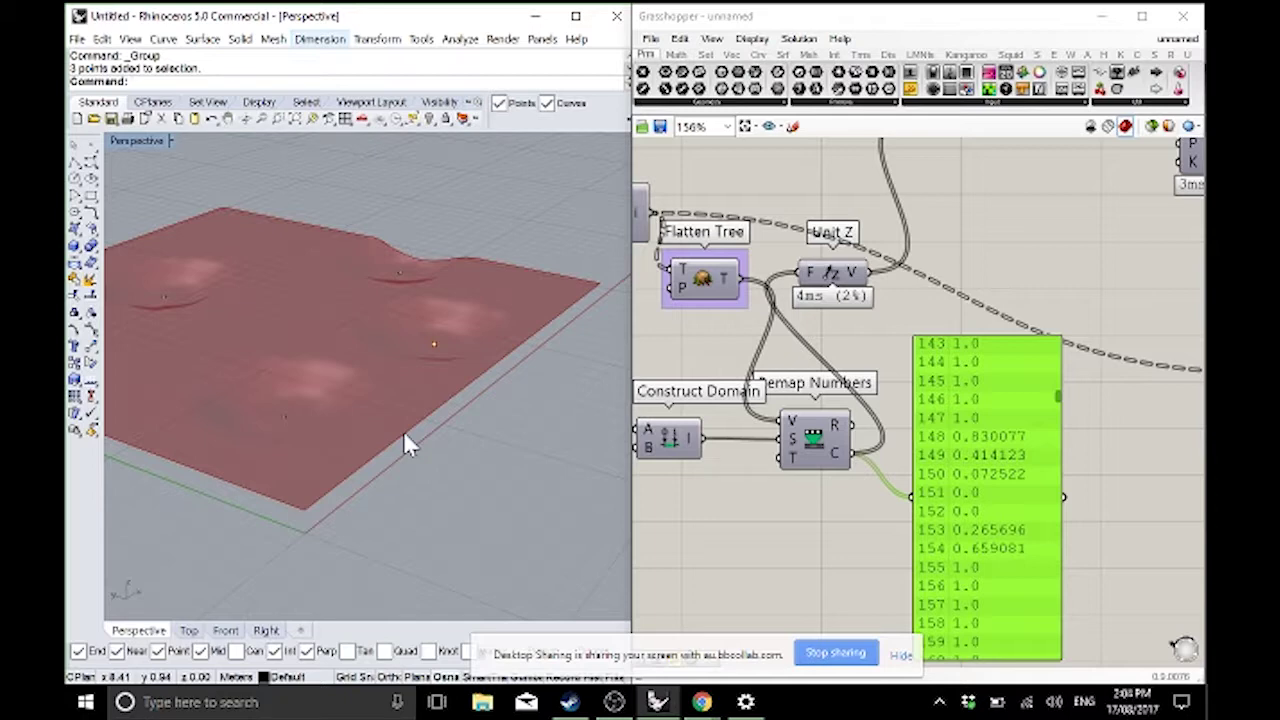
- Place a Graph Mapper below Remap Numbers and move the data panel right
{"action": "right_click_drag", "start_coordinate": [988, 373], "coordinate": [1118, 388]}
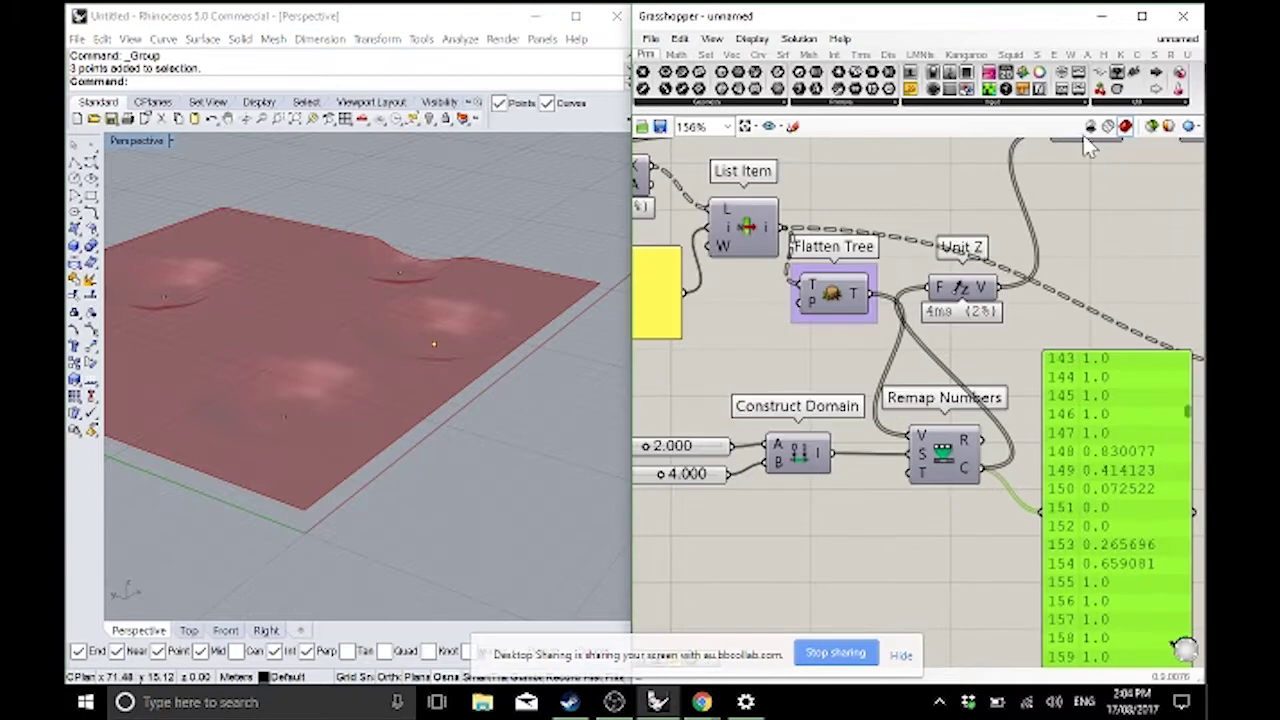
{"action": "left_click_drag", "start_coordinate": [1042, 106], "coordinate": [821, 465]}
{"action": "scroll", "coordinate": [903, 529], "scroll_direction": "down", "scroll_amount": 2}
{"action": "left_click_drag", "start_coordinate": [960, 425], "coordinate": [1042, 418]}
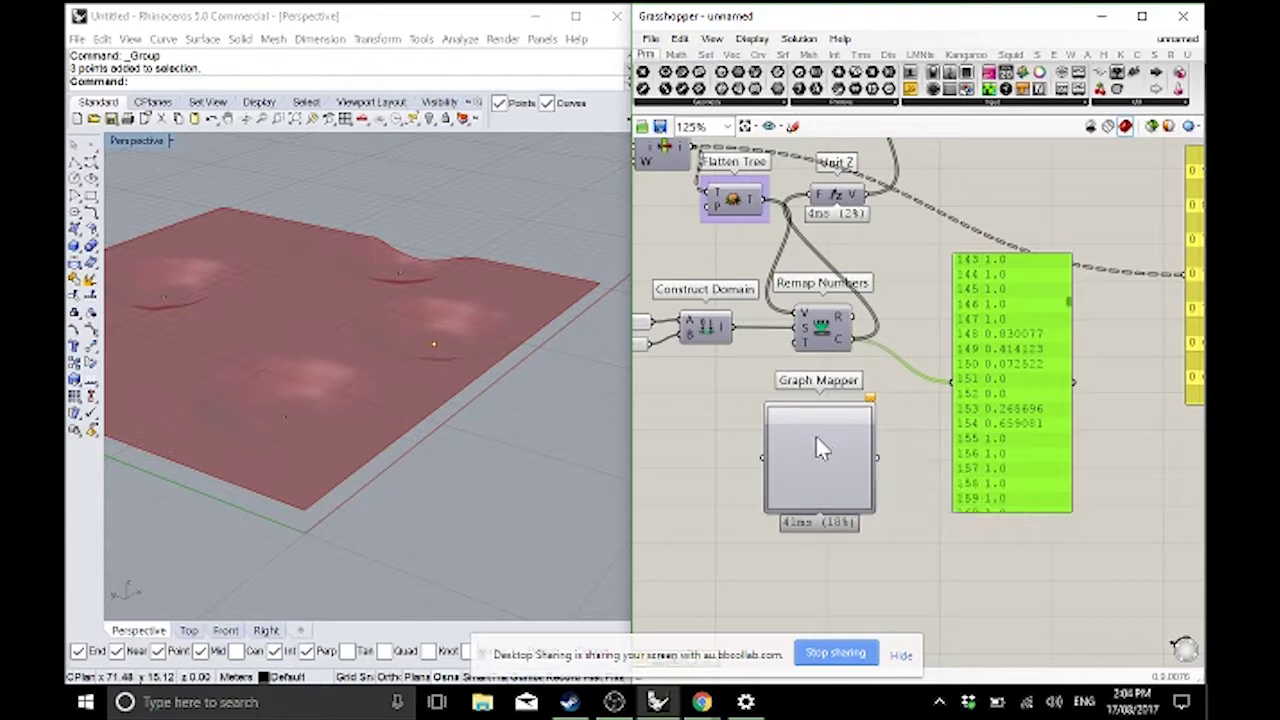
- Make the Graph Mapper a linear graph running from top-left down to bottom-right
{"action": "right_click", "coordinate": [812, 438]}
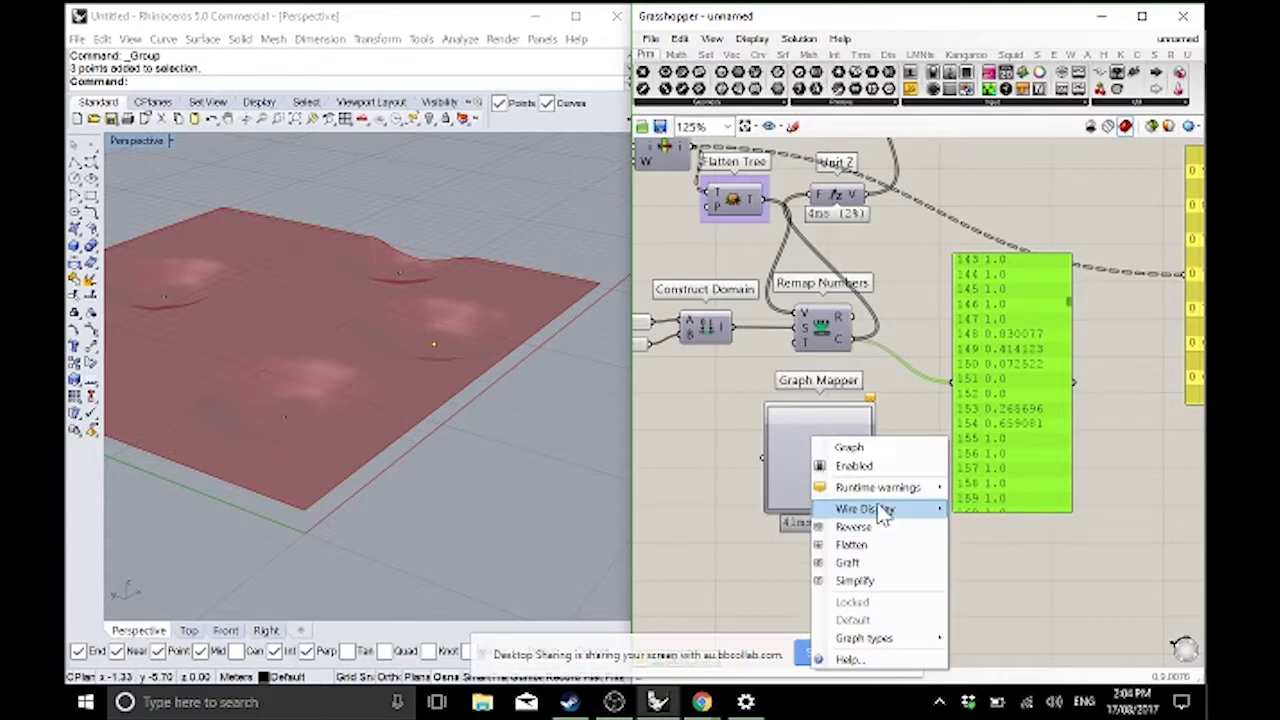
{"action": "mouse_move", "coordinate": [897, 638]}
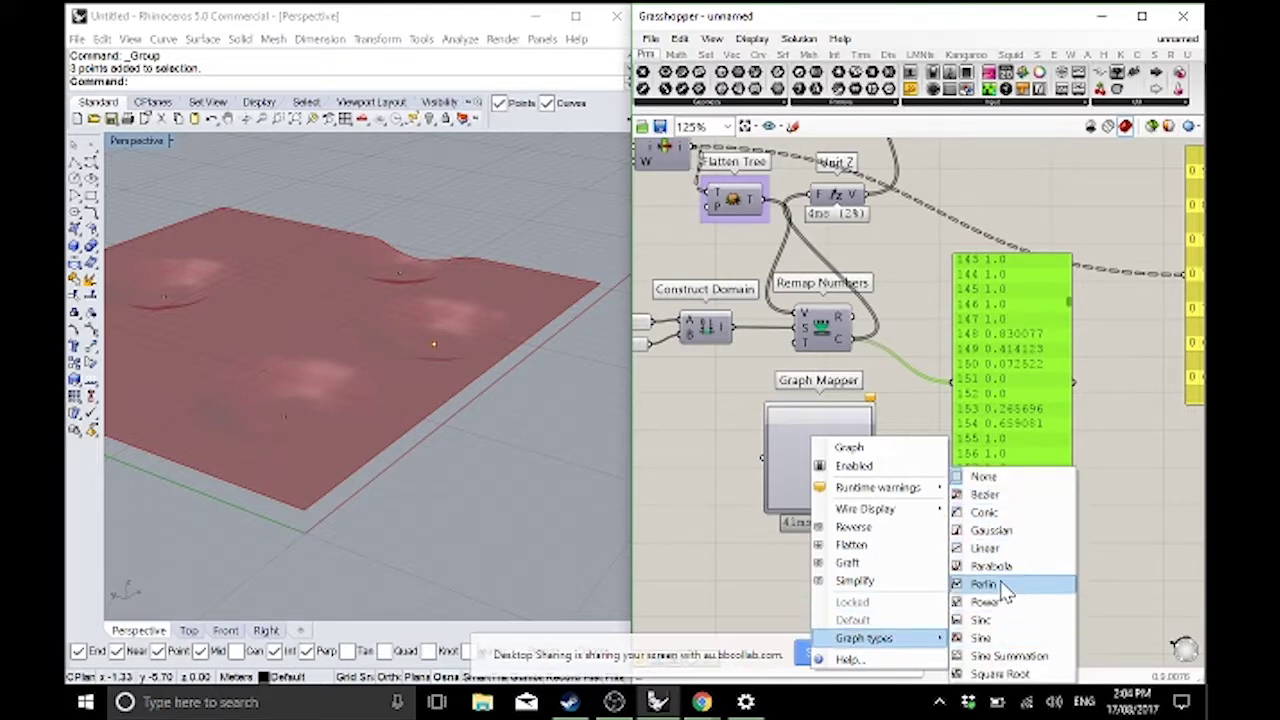
{"action": "left_click", "coordinate": [1000, 548]}
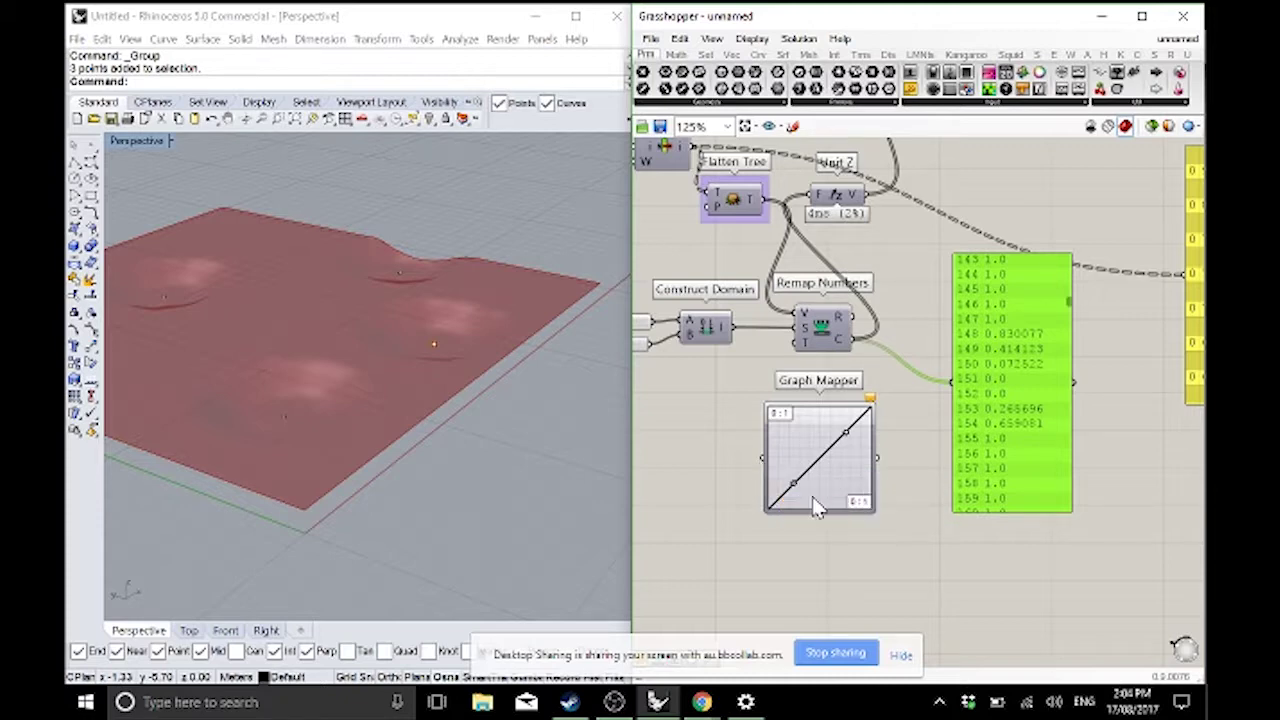
{"action": "left_click_drag", "start_coordinate": [792, 484], "coordinate": [772, 412]}
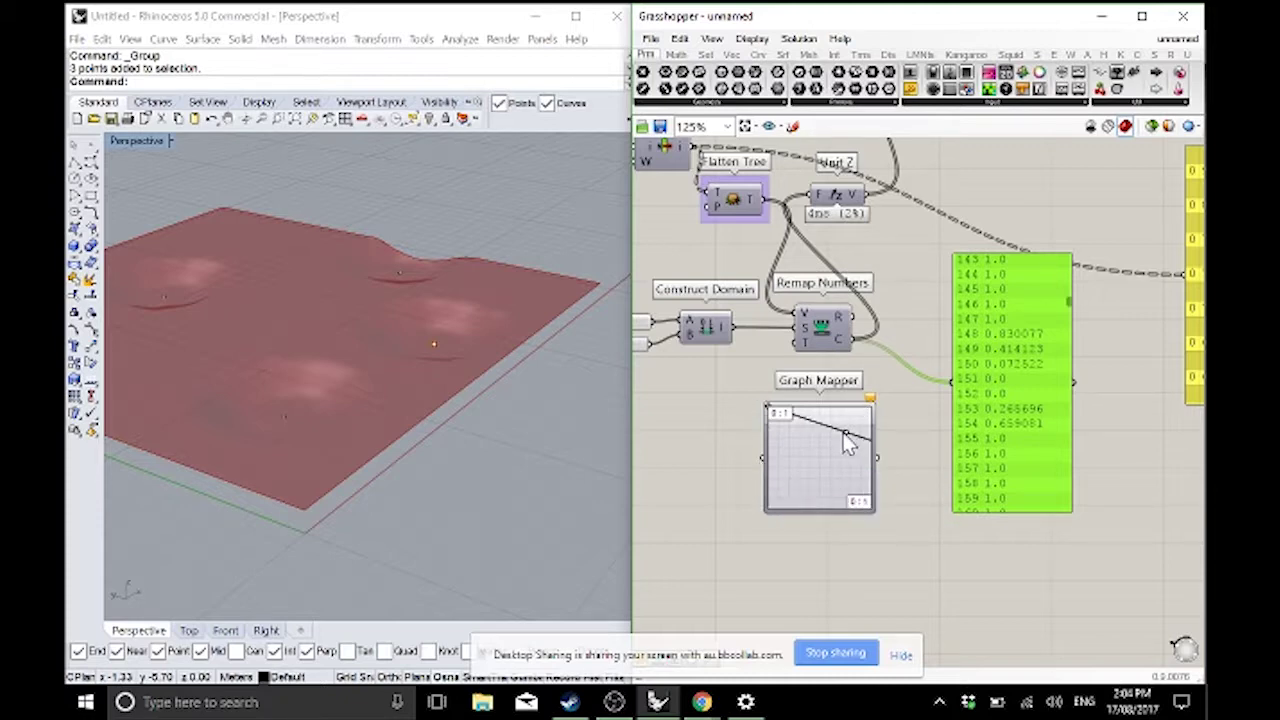
{"action": "left_click_drag", "start_coordinate": [845, 443], "coordinate": [914, 545]}
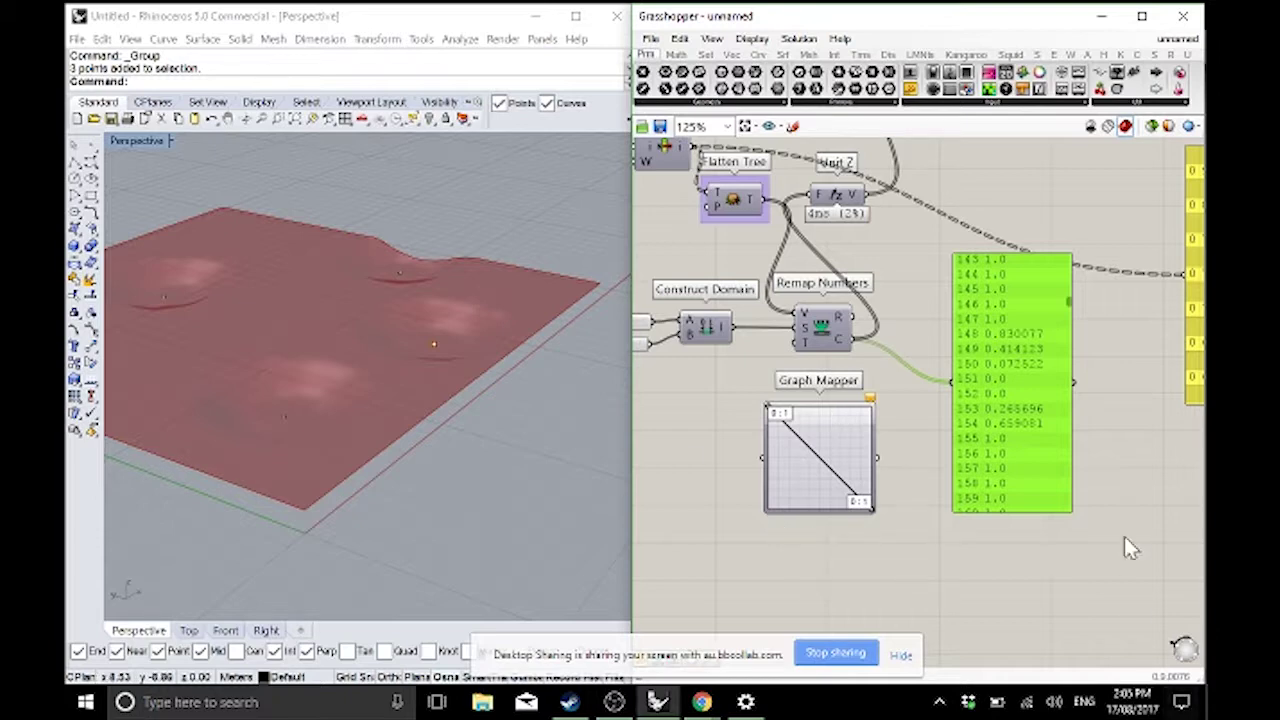
- Route Remap Numbers' result through the Graph Mapper into Unit Z
{"action": "left_click_drag", "start_coordinate": [822, 327], "coordinate": [763, 457]}
{"action": "left_click_drag", "start_coordinate": [870, 441], "coordinate": [806, 205]}
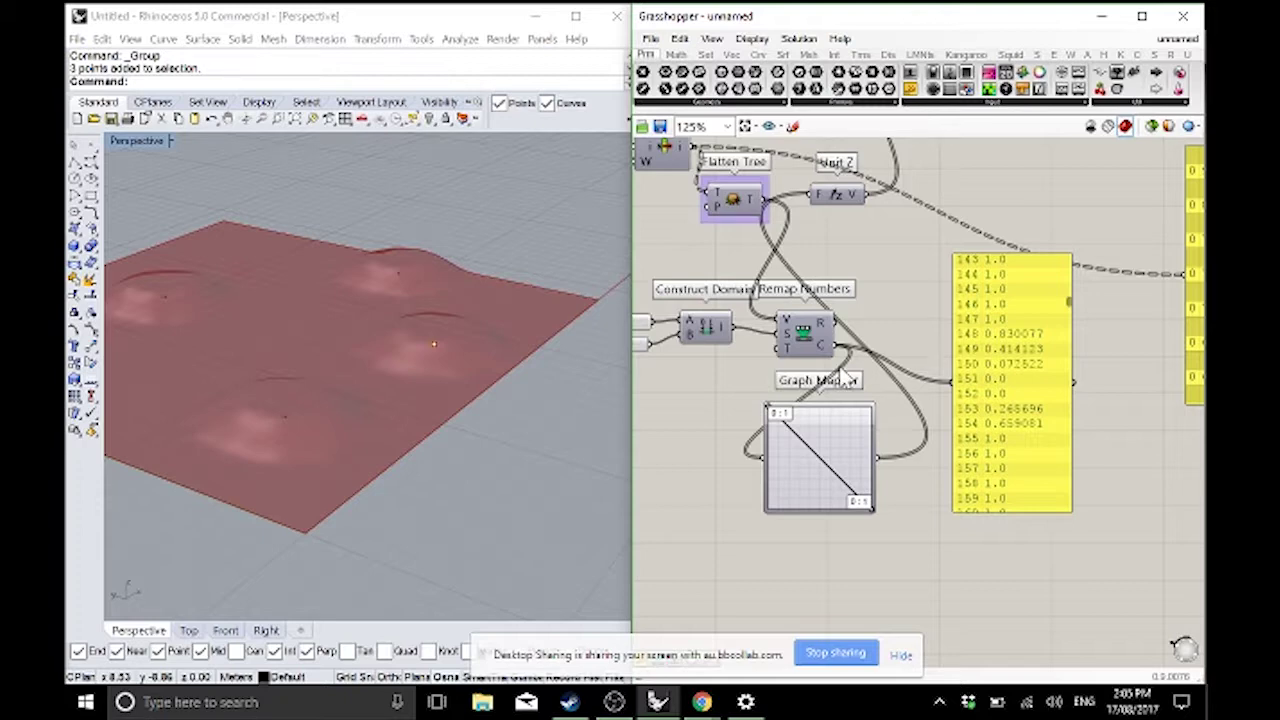
{"action": "right_click", "coordinate": [821, 440]}
{"action": "mouse_move", "coordinate": [870, 638]}
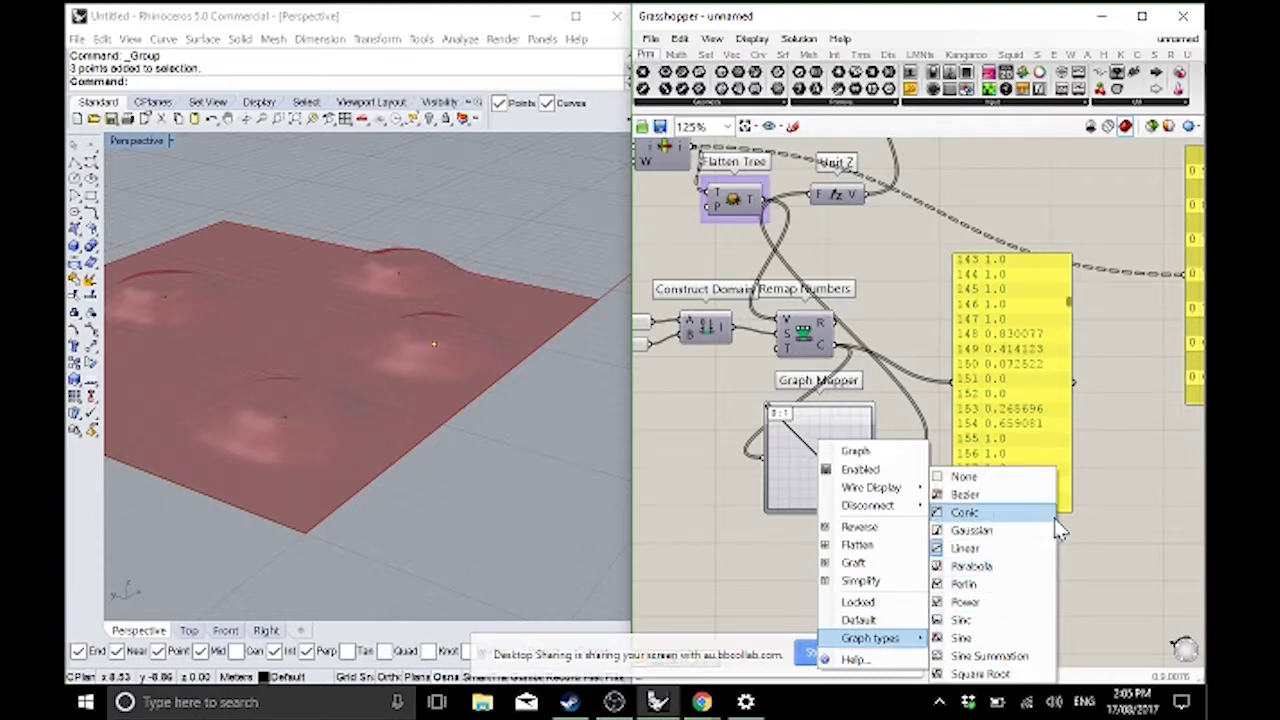
{"action": "left_click", "coordinate": [965, 548]}
{"action": "scroll", "coordinate": [915, 425], "scroll_direction": "down", "scroll_amount": 3}
- Move the panel aside and place Unit Z beside the Graph Mapper
{"action": "left_click_drag", "start_coordinate": [915, 425], "coordinate": [1039, 462]}
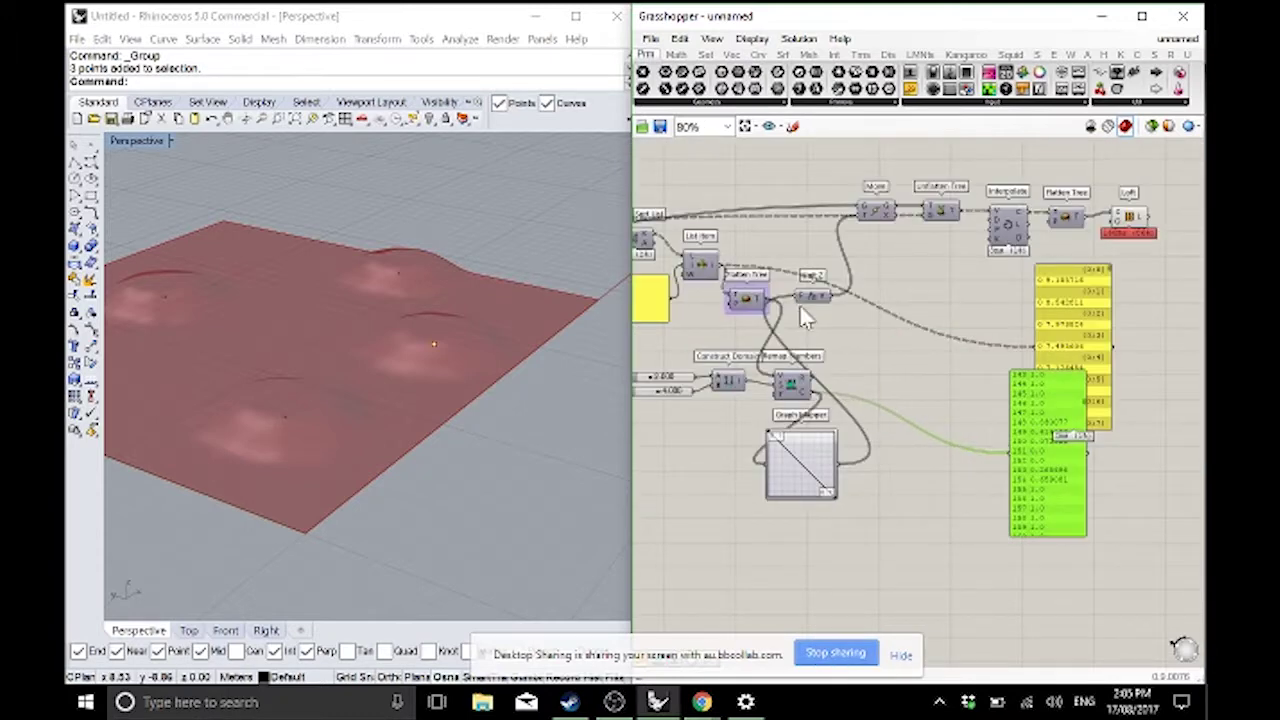
{"action": "left_click_drag", "start_coordinate": [810, 297], "coordinate": [978, 357]}
{"action": "left_click_drag", "start_coordinate": [809, 468], "coordinate": [880, 402]}
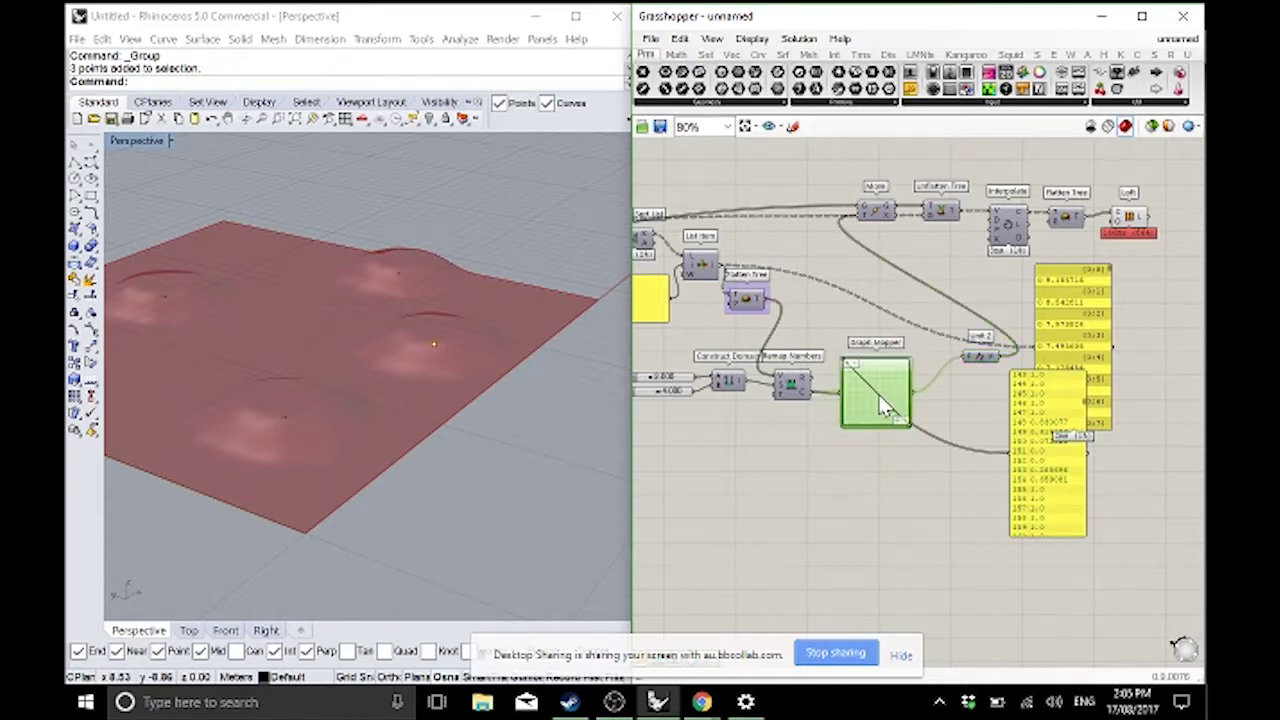
{"action": "left_click", "coordinate": [943, 454]}
{"action": "scroll", "coordinate": [961, 383], "scroll_direction": "up", "scroll_amount": 3}
{"action": "left_click_drag", "start_coordinate": [985, 360], "coordinate": [935, 418]}
{"action": "scroll", "coordinate": [900, 390], "scroll_direction": "down", "scroll_amount": 3}
{"action": "scroll", "coordinate": [888, 392], "scroll_direction": "up", "scroll_amount": 2}
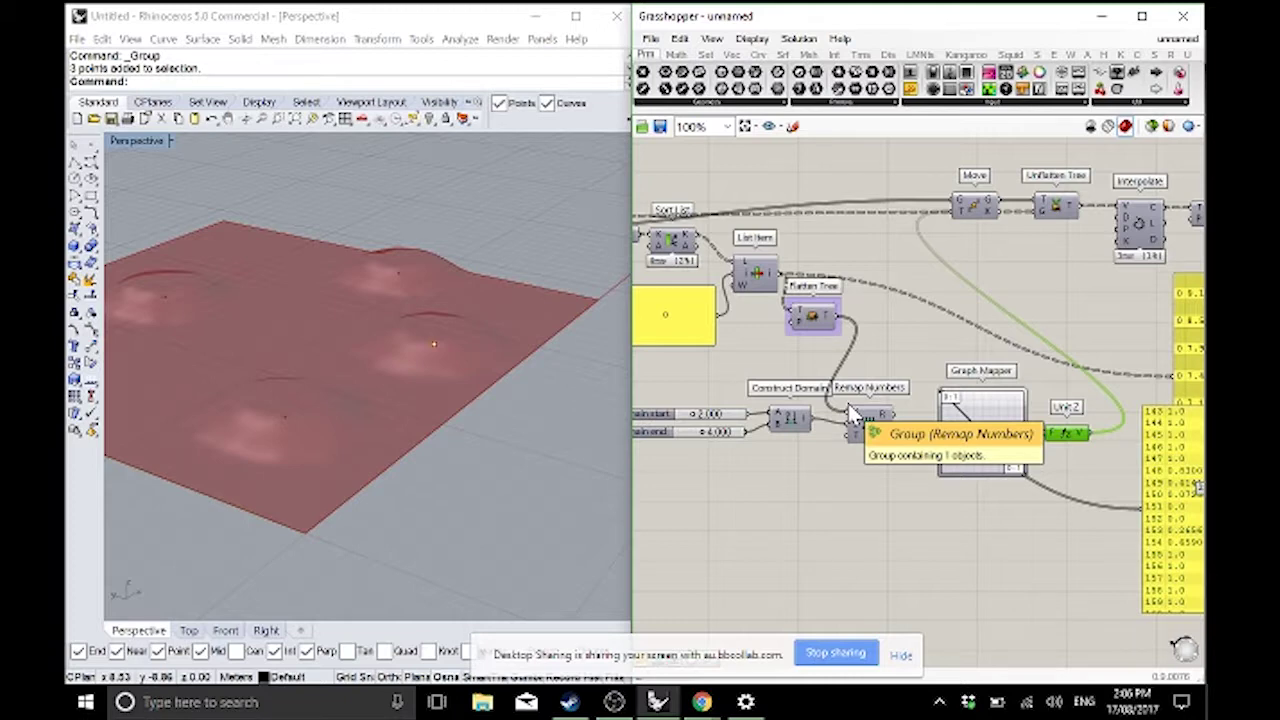
- Zoom in and nudge the Graph Mapper slightly up and left
{"action": "scroll", "coordinate": [1075, 470], "scroll_direction": "up", "scroll_amount": 4}
{"action": "left_click", "coordinate": [868, 353]}
{"action": "left_click_drag", "start_coordinate": [868, 353], "coordinate": [852, 346]}
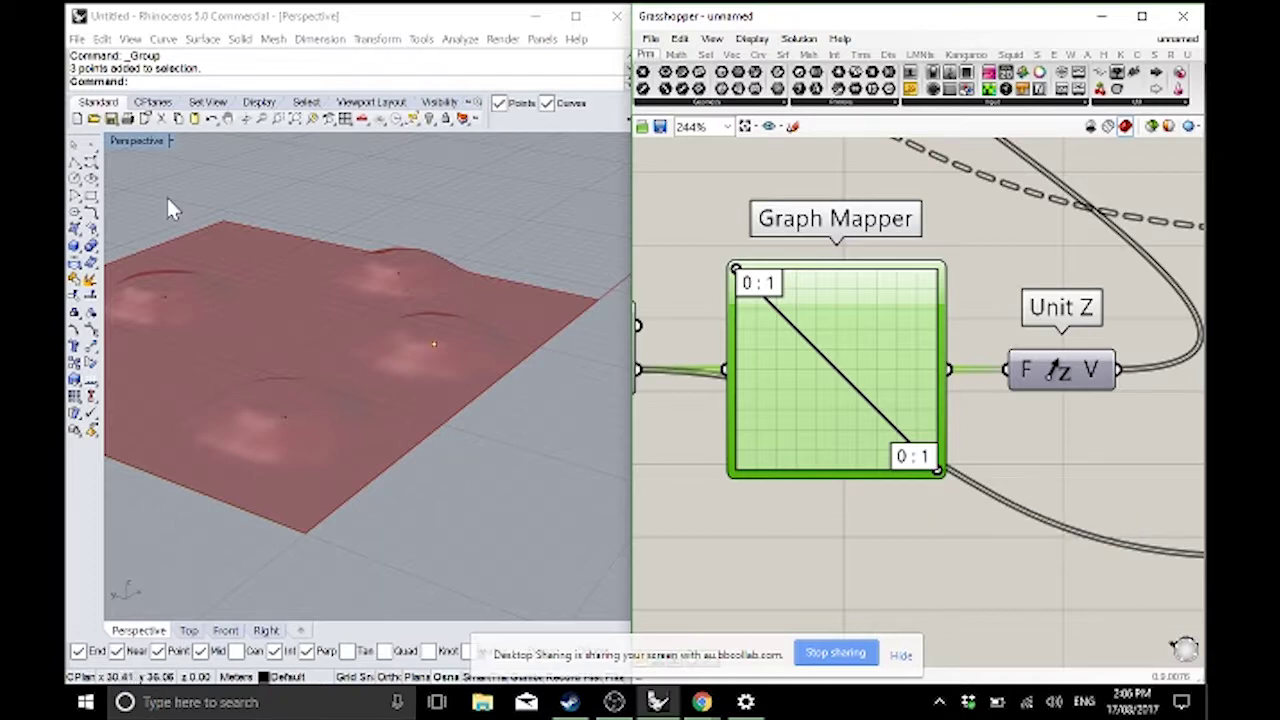
- Switch the Graph Mapper to a sine curve and reshape its top-right point
{"action": "right_click_drag", "start_coordinate": [808, 384], "coordinate": [798, 368]}
{"action": "right_click", "coordinate": [798, 368]}
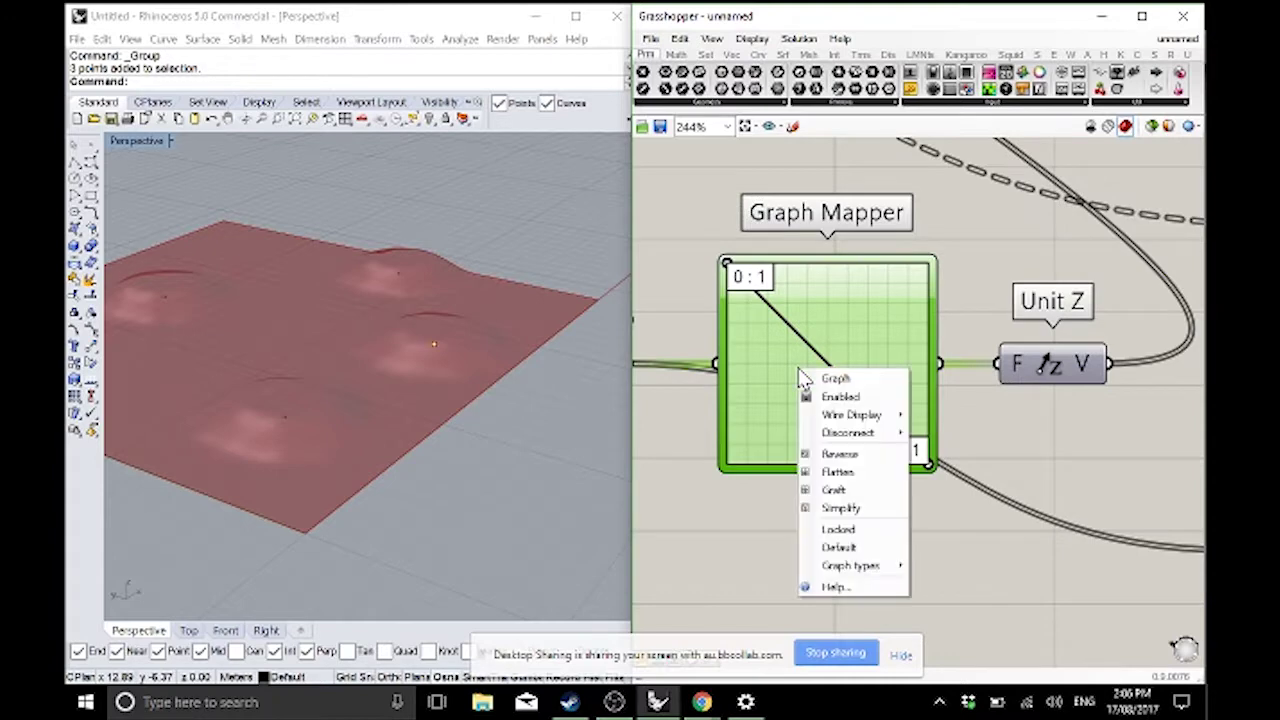
{"action": "mouse_move", "coordinate": [893, 567]}
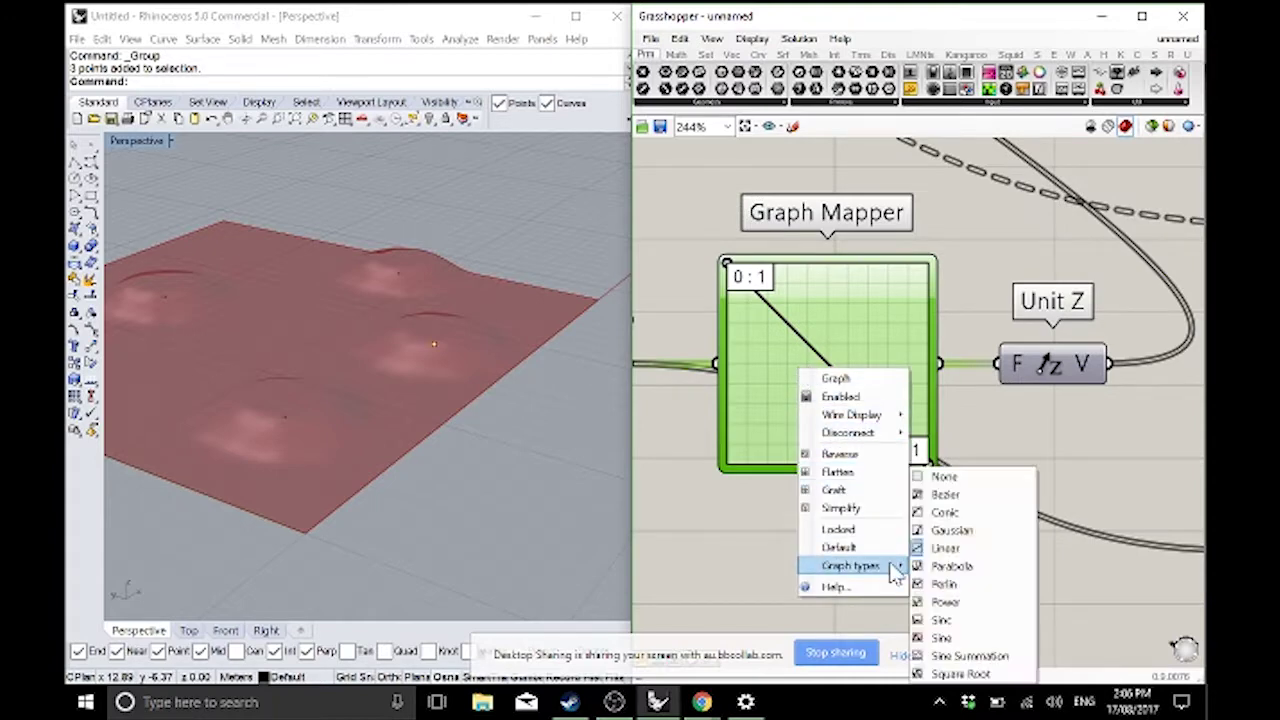
{"action": "left_click", "coordinate": [960, 637]}
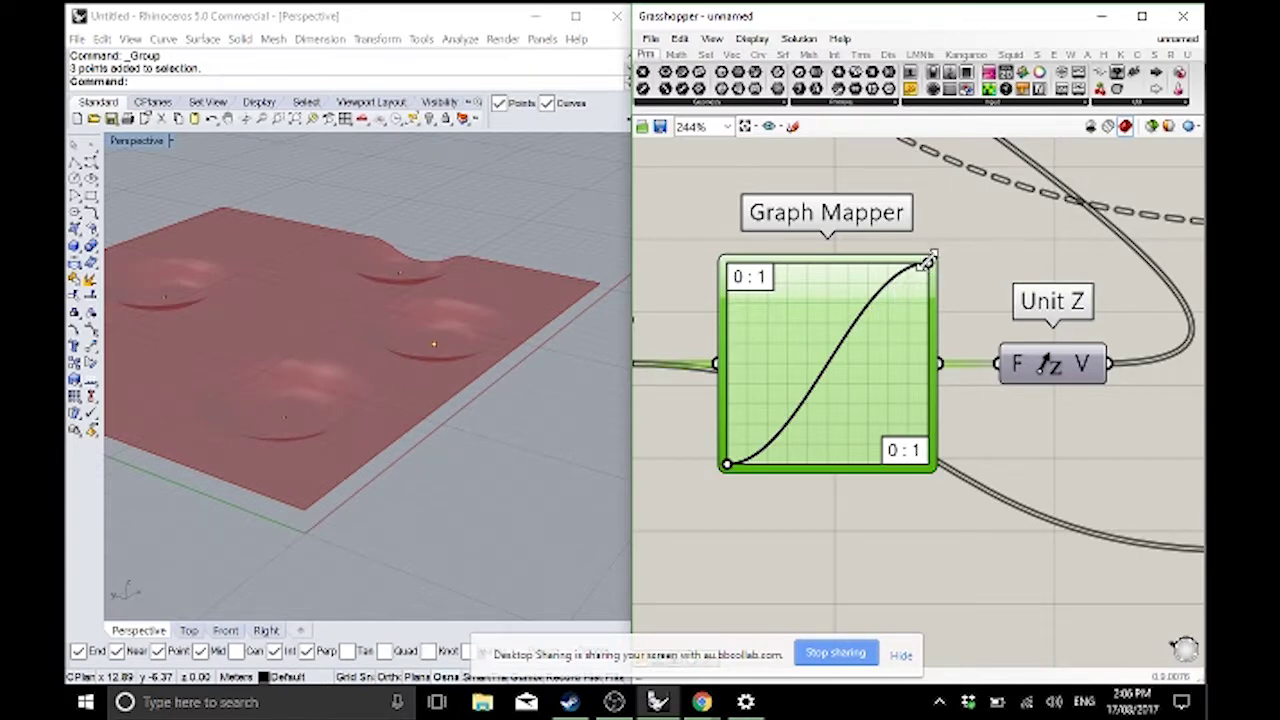
{"action": "left_click_drag", "start_coordinate": [924, 264], "coordinate": [796, 262]}
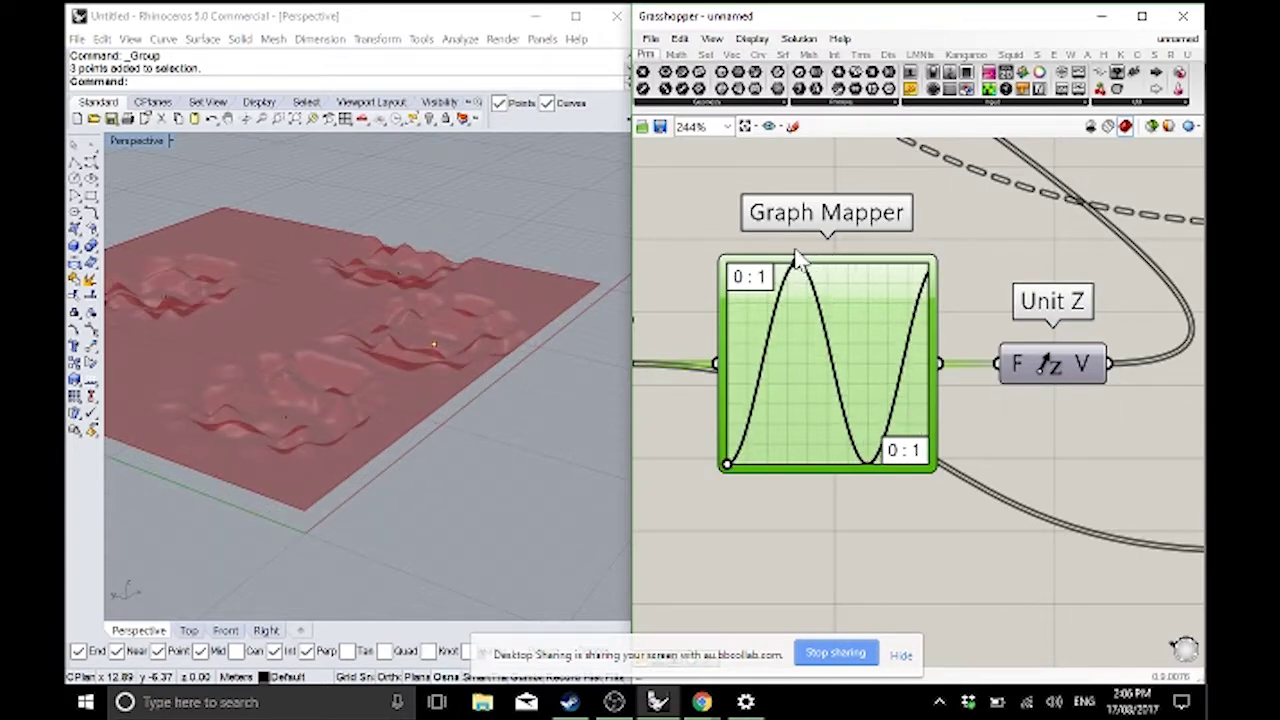
- Change the graph to Bezier, falling from top-left to bottom-right with an outward bow
{"action": "right_click", "coordinate": [782, 349]}
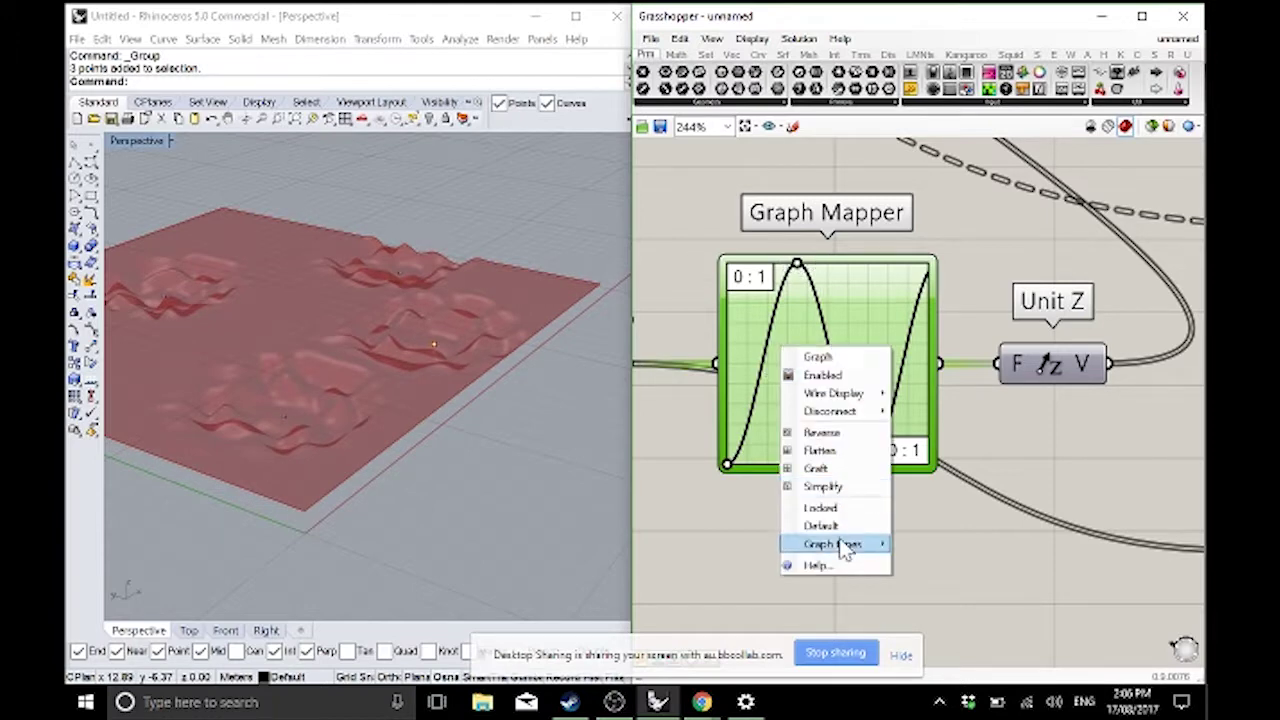
{"action": "left_click", "coordinate": [920, 452]}
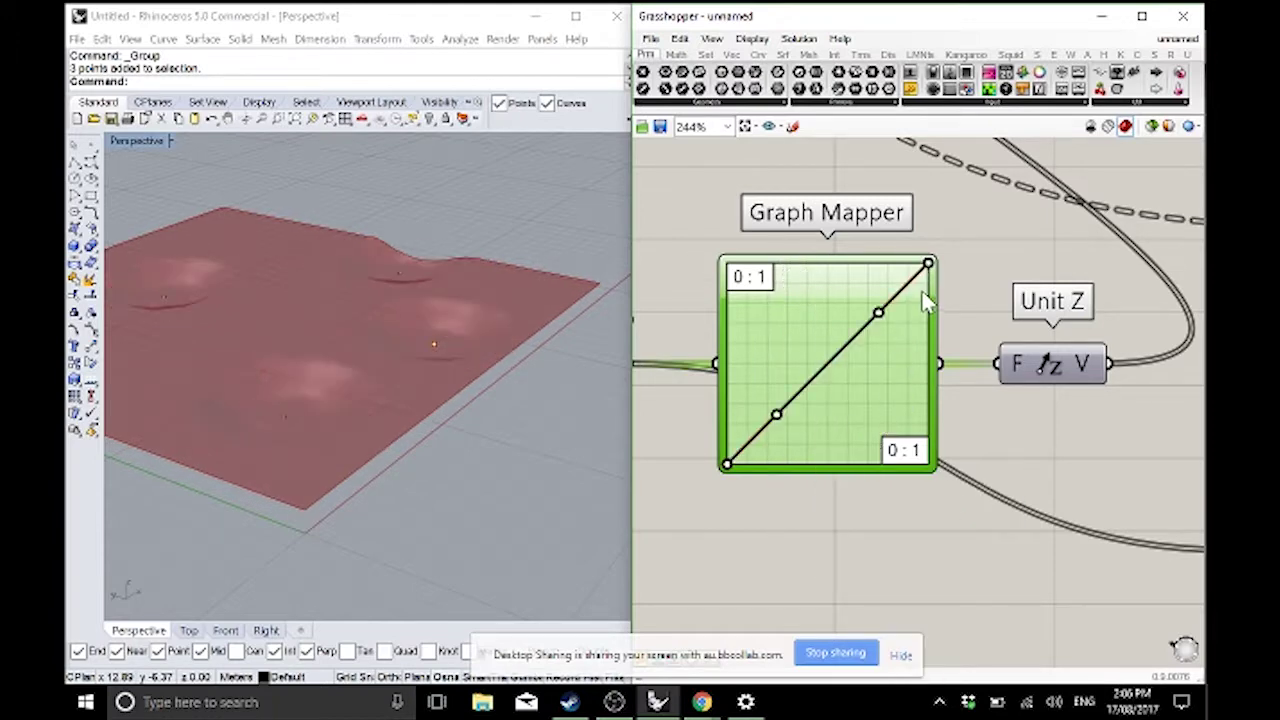
{"action": "left_click_drag", "start_coordinate": [893, 312], "coordinate": [764, 264]}
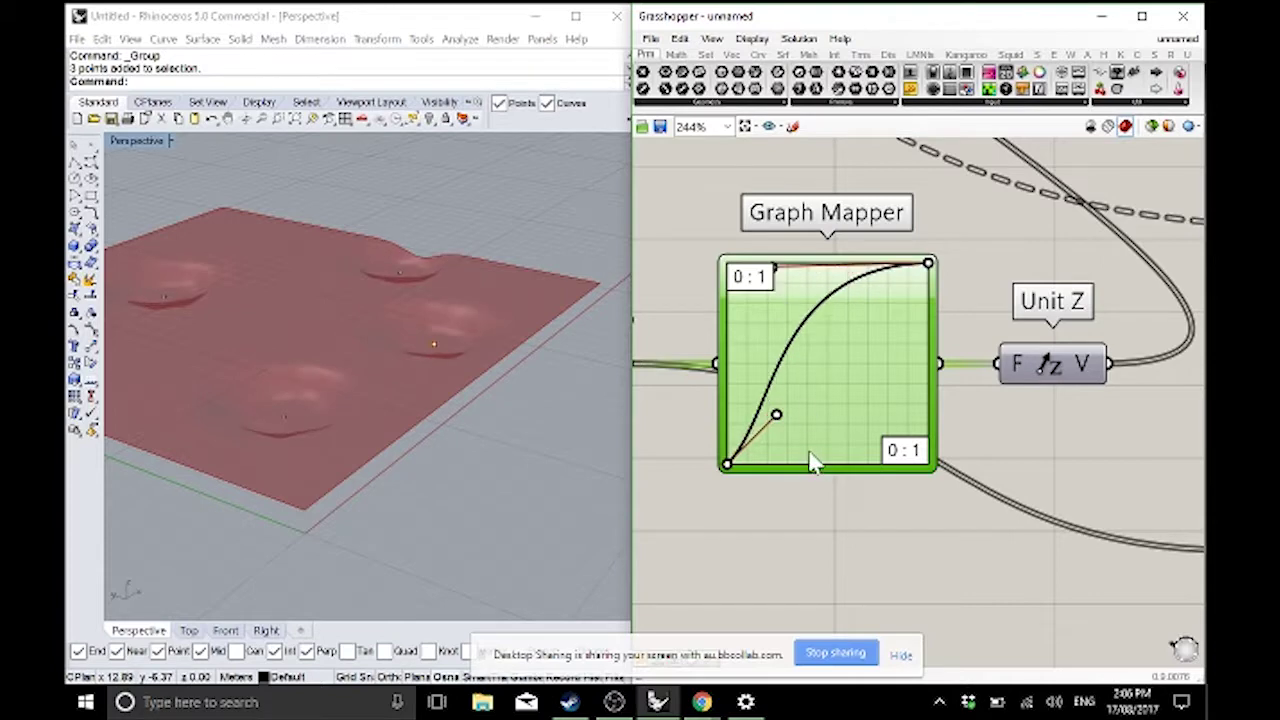
{"action": "left_click_drag", "start_coordinate": [777, 418], "coordinate": [970, 452]}
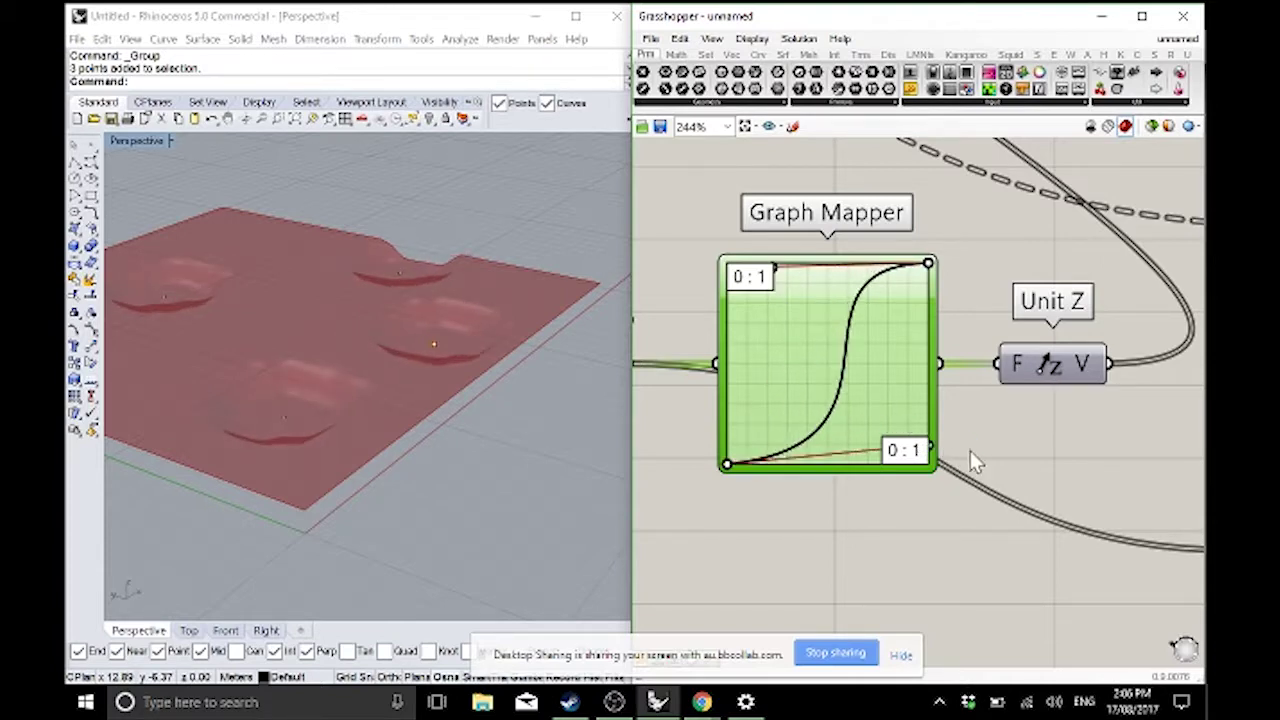
{"action": "scroll", "coordinate": [408, 348], "scroll_direction": "up", "scroll_amount": 5}
{"action": "right_click_drag", "start_coordinate": [408, 348], "coordinate": [409, 423]}
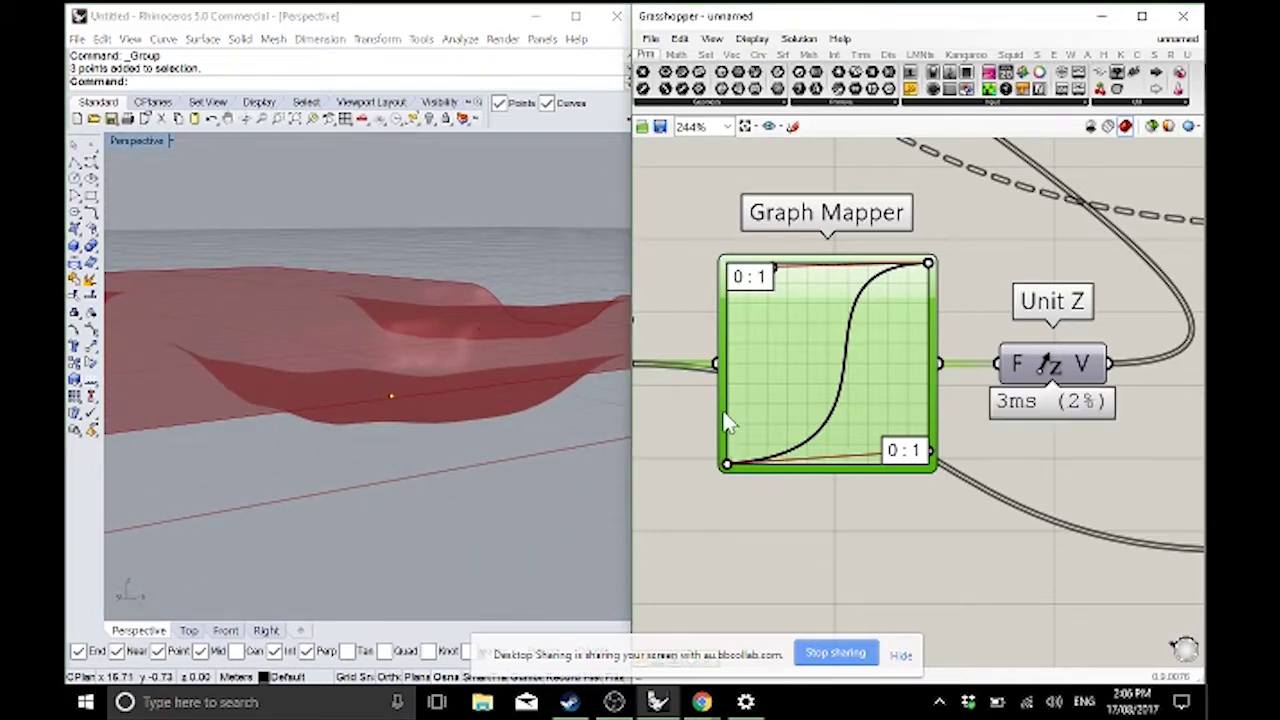
{"action": "left_click_drag", "start_coordinate": [728, 466], "coordinate": [727, 264]}
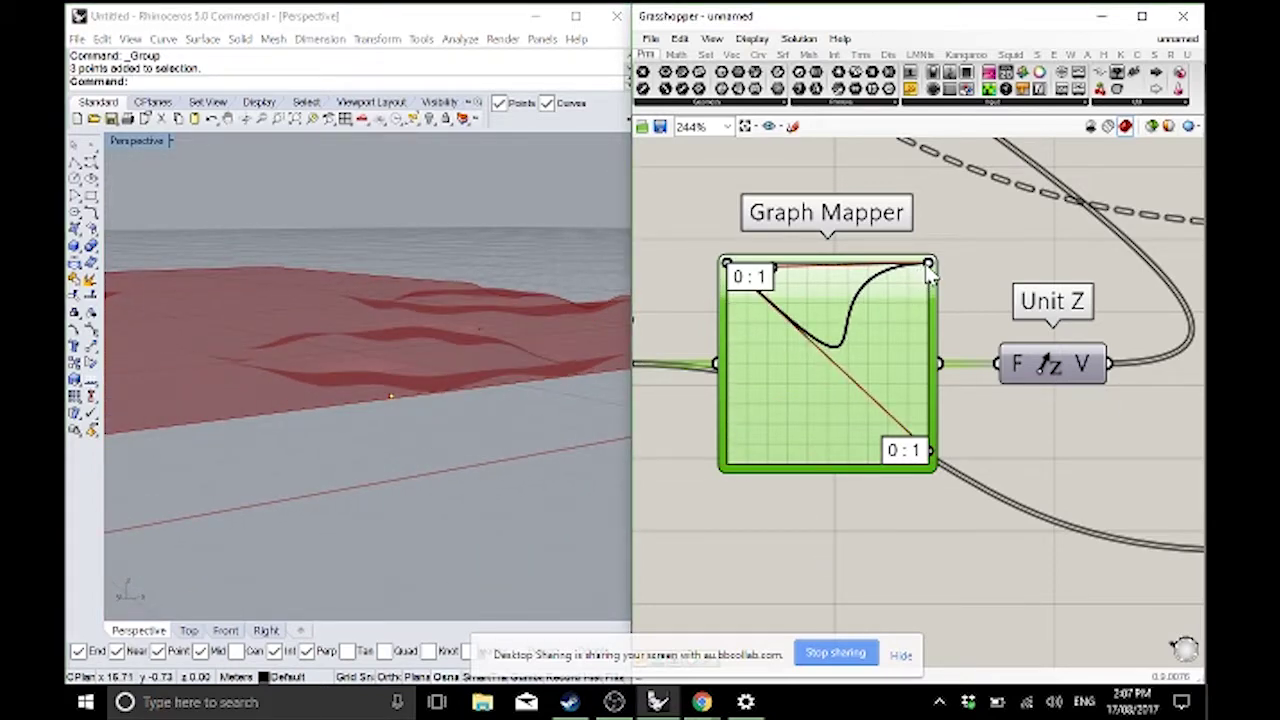
{"action": "left_click_drag", "start_coordinate": [928, 264], "coordinate": [980, 512]}
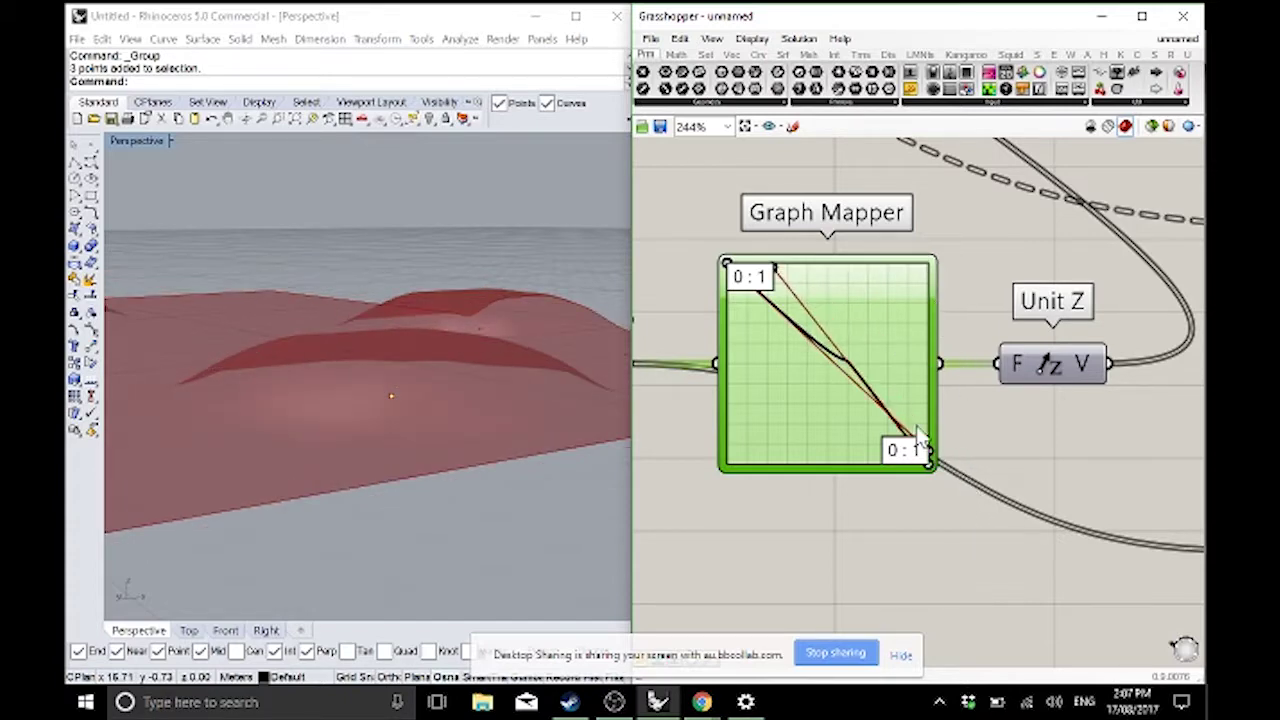
{"action": "left_click_drag", "start_coordinate": [805, 393], "coordinate": [791, 400]}
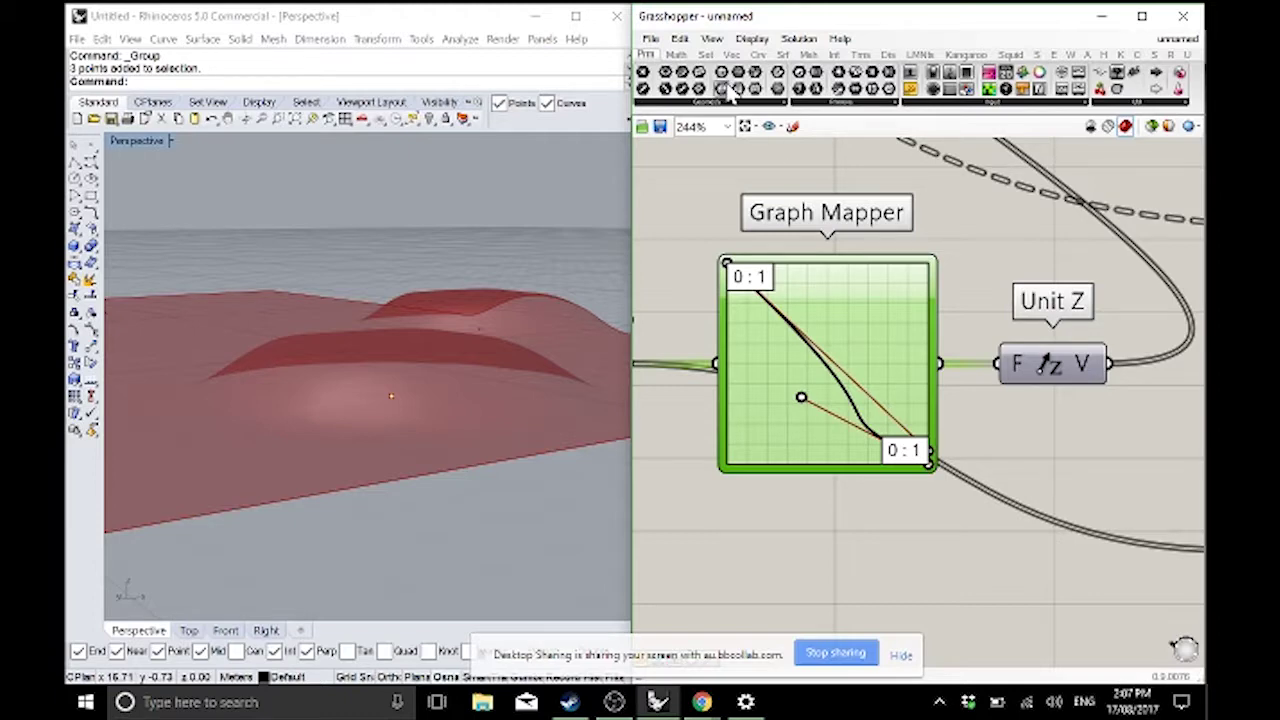
- Duplicate Remap Numbers and place the copy below the Graph Mapper
{"action": "left_click", "coordinate": [776, 101]}
{"action": "right_click_drag", "start_coordinate": [951, 253], "coordinate": [1097, 250]}
{"action": "scroll", "coordinate": [1097, 250], "scroll_direction": "down", "scroll_amount": 3}
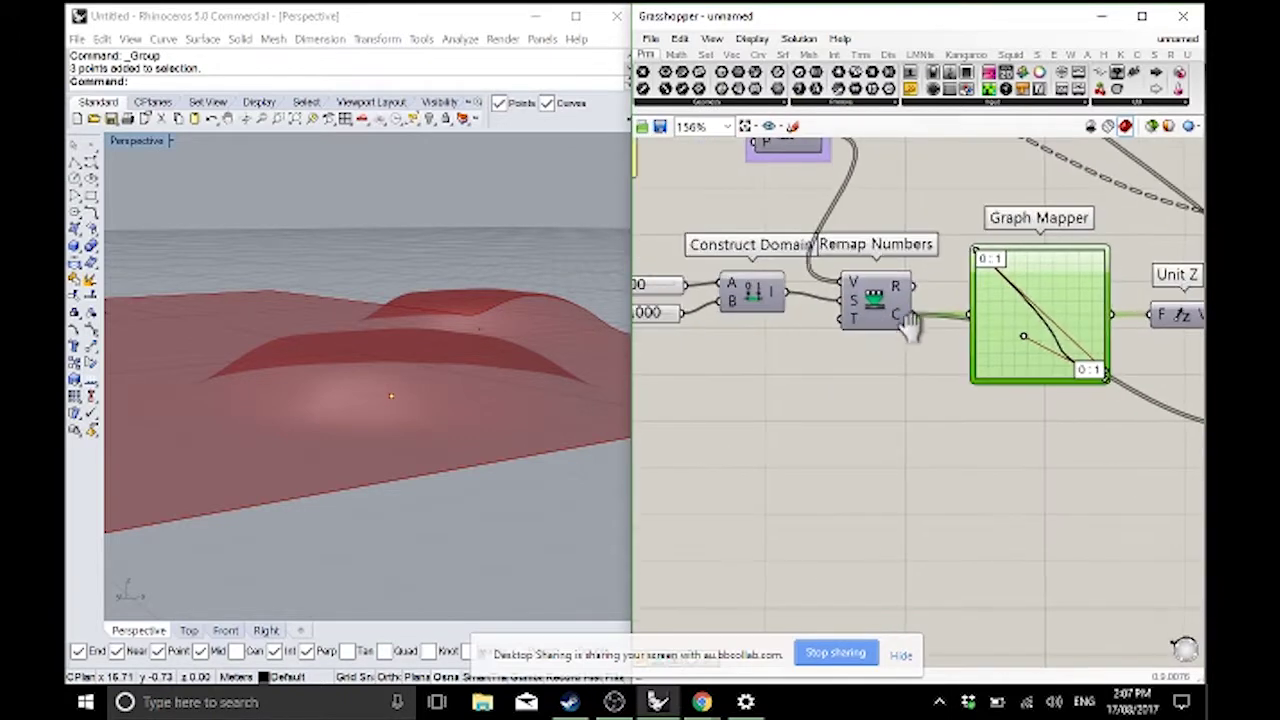
{"action": "left_click", "coordinate": [850, 318]}
{"action": "right_click_drag", "start_coordinate": [885, 375], "coordinate": [908, 354]}
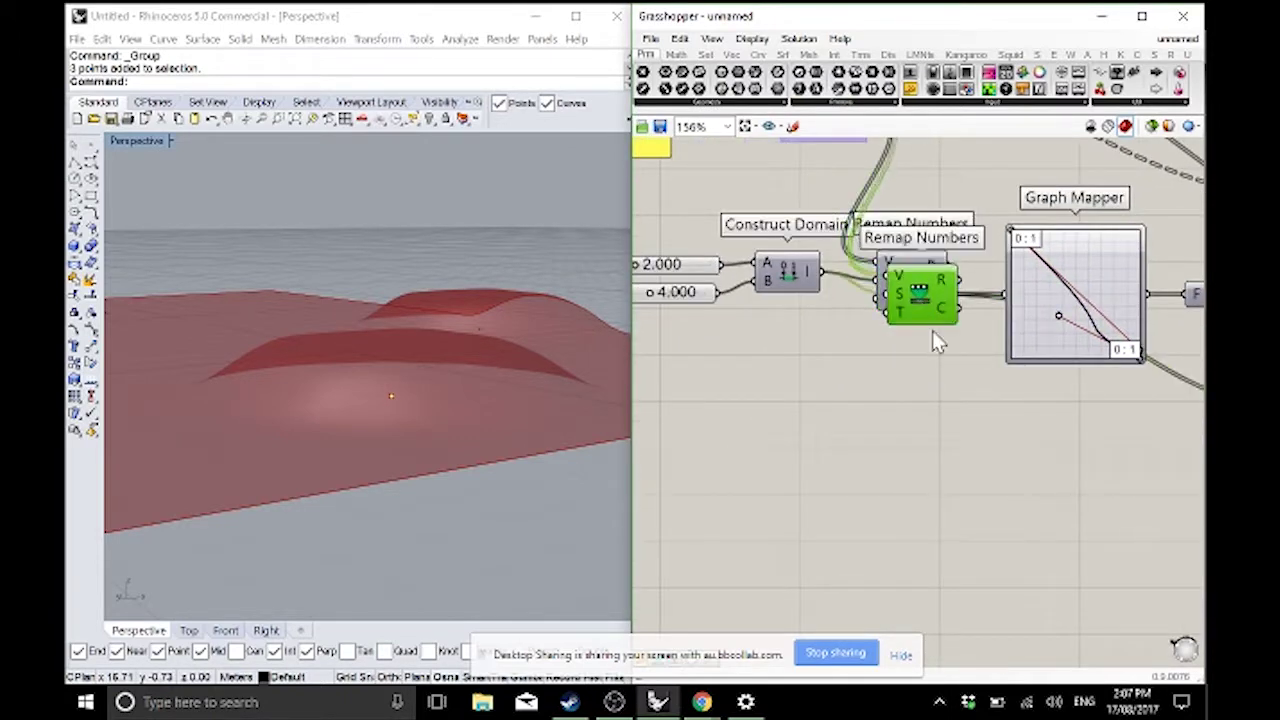
{"action": "left_click_drag", "start_coordinate": [915, 290], "coordinate": [1130, 432]}
{"action": "right_click_drag", "start_coordinate": [1160, 340], "coordinate": [790, 330]}
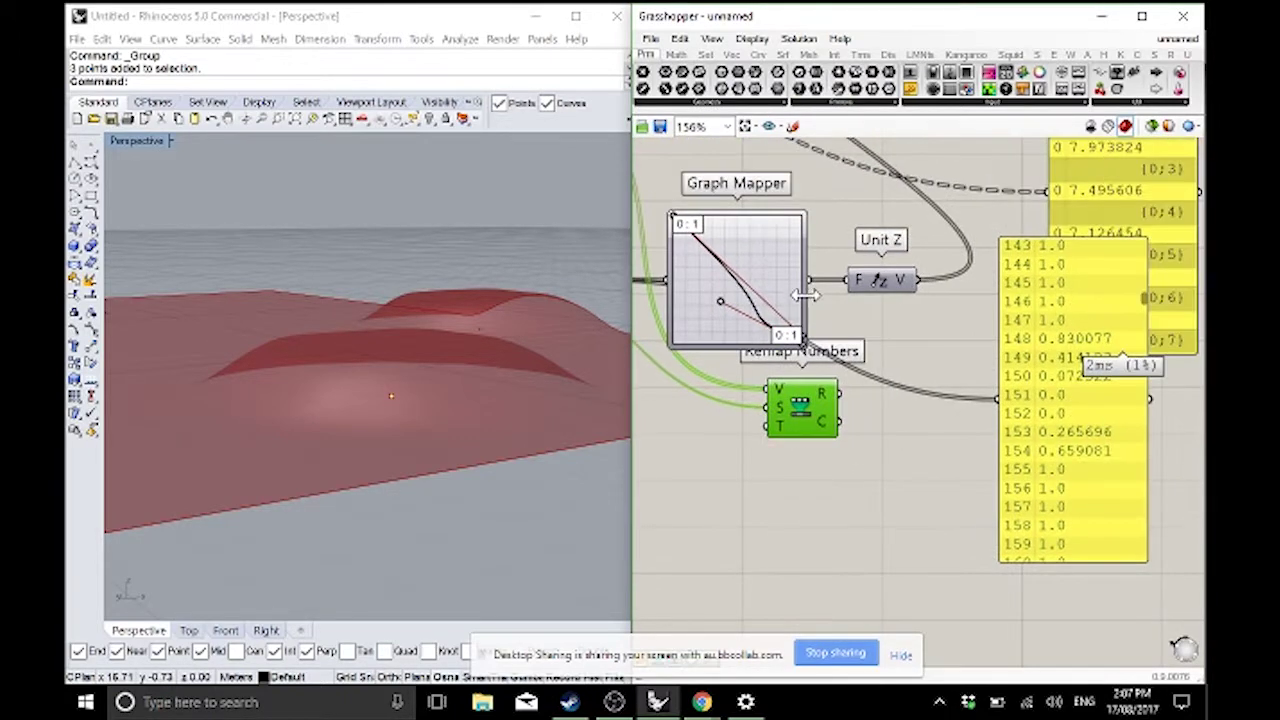
- Disconnect Construct Domain from the copy's V input and move the copy toward Unit Z
{"action": "right_click", "coordinate": [780, 396]}
{"action": "mouse_move", "coordinate": [834, 446]}
{"action": "left_click", "coordinate": [990, 446]}
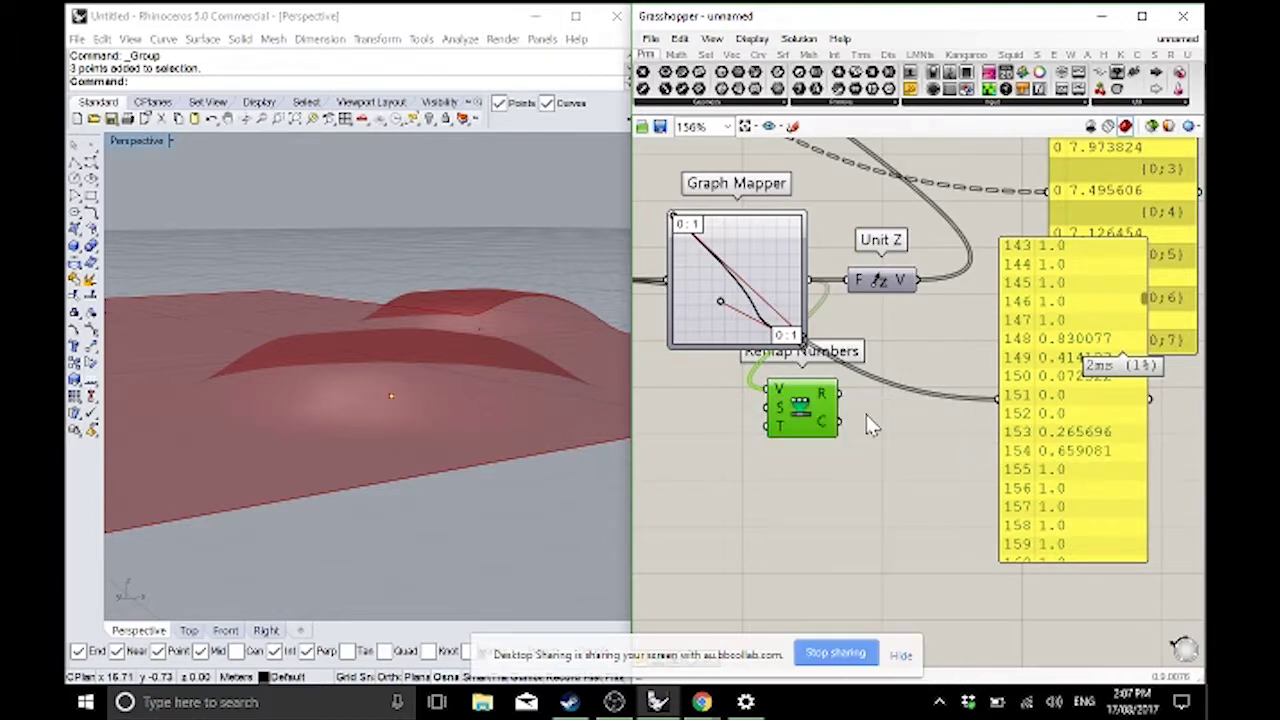
{"action": "left_click_drag", "start_coordinate": [808, 400], "coordinate": [880, 320]}
{"action": "scroll", "coordinate": [900, 320], "scroll_direction": "down", "scroll_amount": 3}
- Window-select the upper component row and panel and shift them right
{"action": "right_click_drag", "start_coordinate": [1010, 318], "coordinate": [974, 391]}
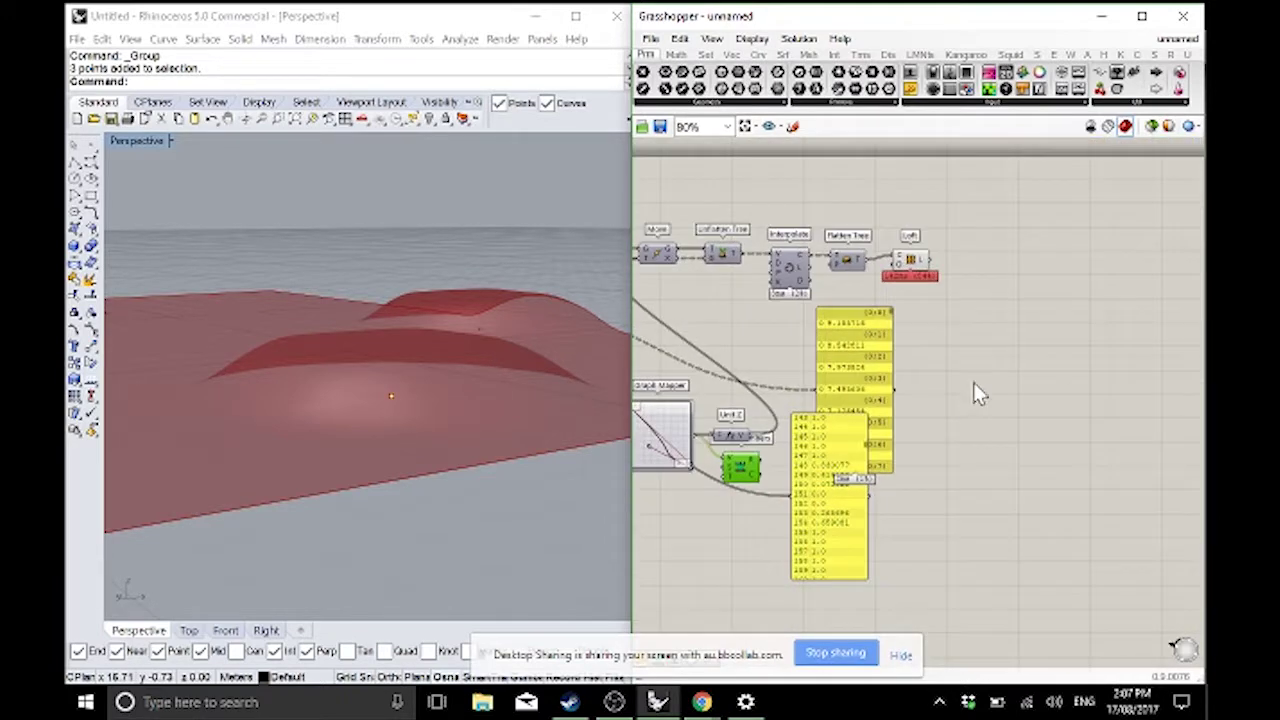
{"action": "left_click_drag", "start_coordinate": [986, 343], "coordinate": [651, 206]}
{"action": "left_click_drag", "start_coordinate": [685, 256], "coordinate": [888, 256]}
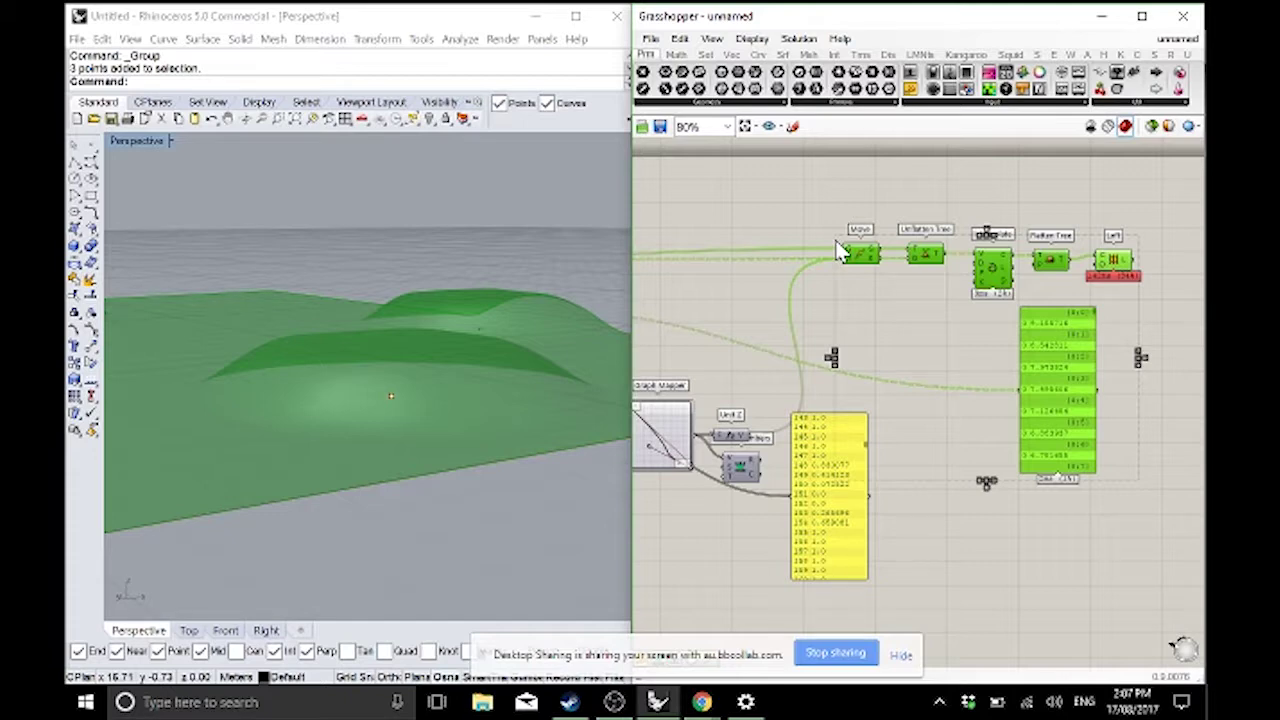
- Copy Construct Domain with its 2.000 and 4.000 sliders beside the second Remap Numbers
{"action": "scroll", "coordinate": [760, 440], "scroll_direction": "up", "scroll_amount": 4}
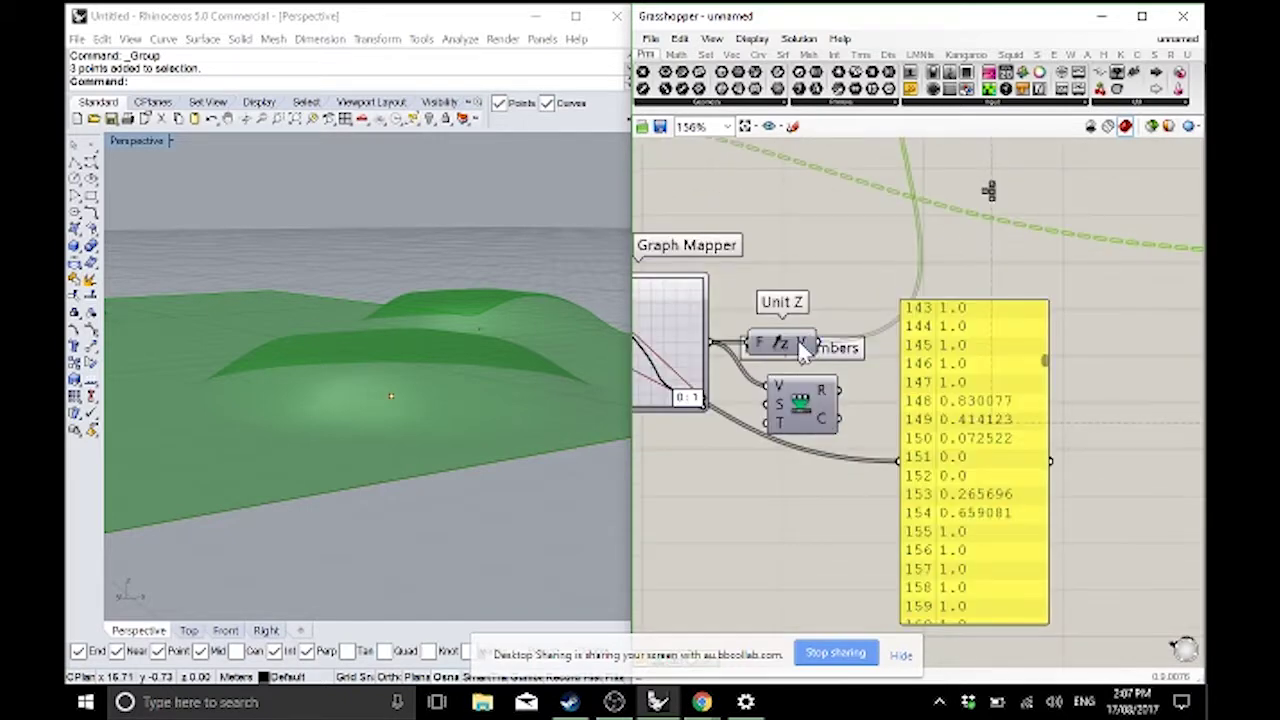
{"action": "left_click_drag", "start_coordinate": [772, 345], "coordinate": [965, 280]}
{"action": "left_click_drag", "start_coordinate": [820, 410], "coordinate": [840, 378]}
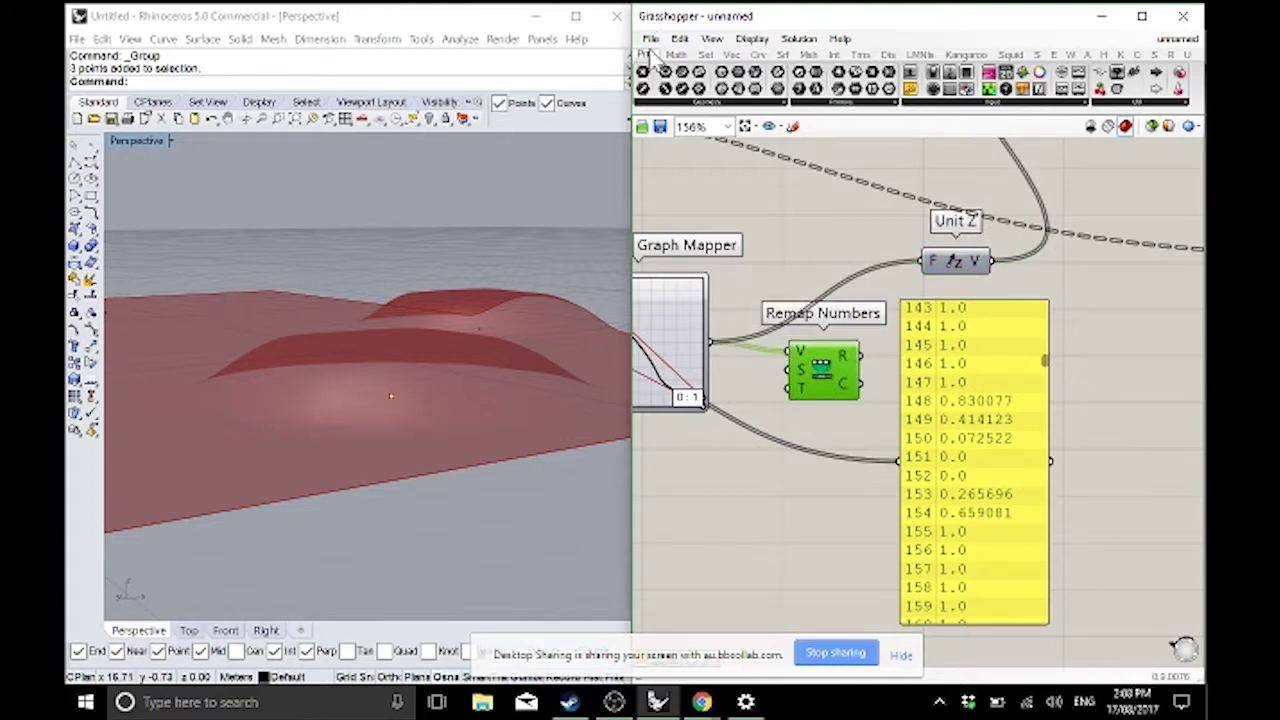
{"action": "right_click_drag", "start_coordinate": [720, 325], "coordinate": [962, 322]}
{"action": "right_click_drag", "start_coordinate": [706, 316], "coordinate": [900, 340]}
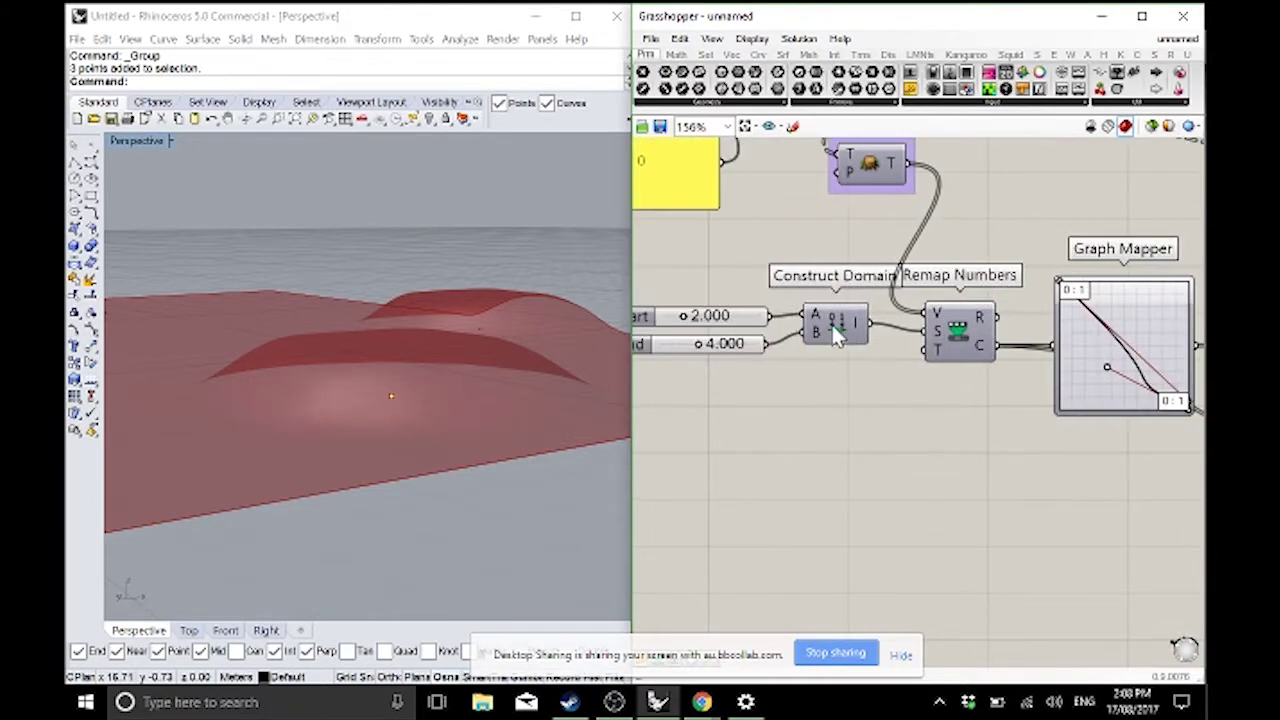
{"action": "left_click", "coordinate": [738, 316], "text": "shift"}
{"action": "left_click", "coordinate": [749, 341], "text": "shift"}
{"action": "left_click_drag", "start_coordinate": [749, 341], "coordinate": [819, 394], "text": "alt"}
{"action": "left_click_drag", "start_coordinate": [1155, 500], "coordinate": [1155, 498], "text": "alt"}
{"action": "right_click_drag", "start_coordinate": [1155, 498], "coordinate": [705, 413]}
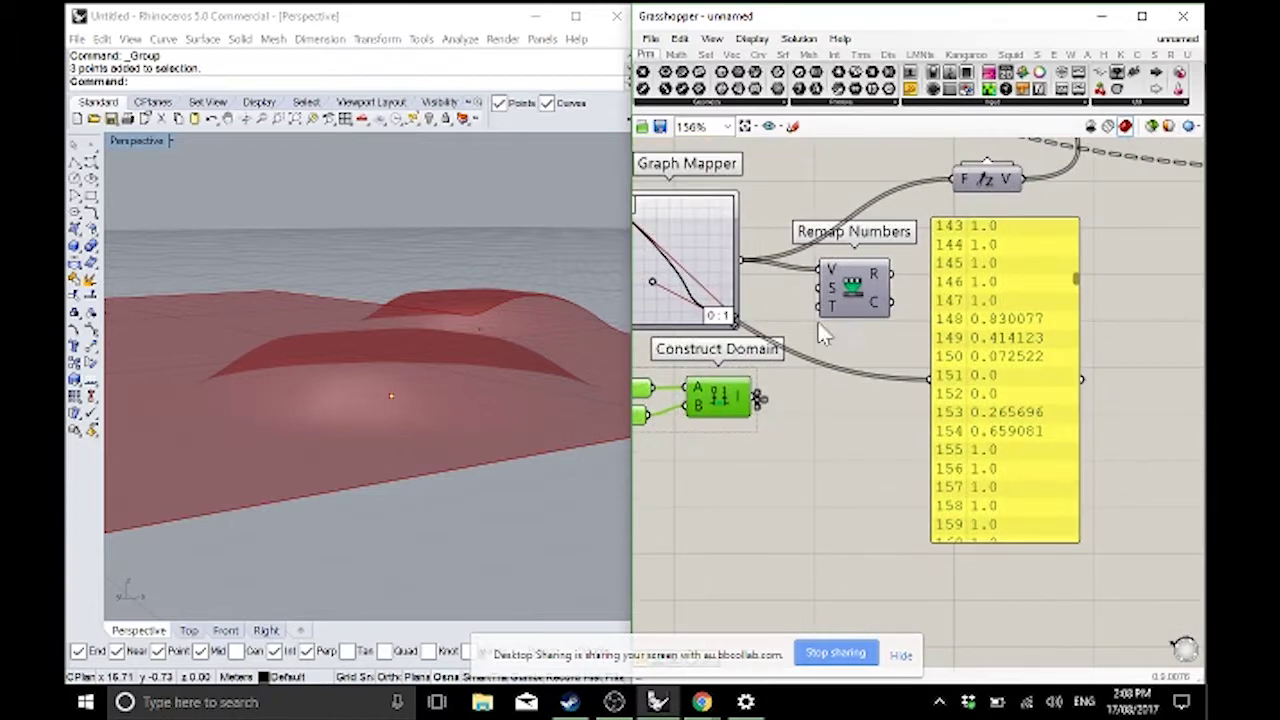
{"action": "left_click", "coordinate": [785, 403]}
{"action": "right_click_drag", "start_coordinate": [785, 403], "coordinate": [834, 426]}
{"action": "right_click_drag", "start_coordinate": [700, 425], "coordinate": [755, 413]}
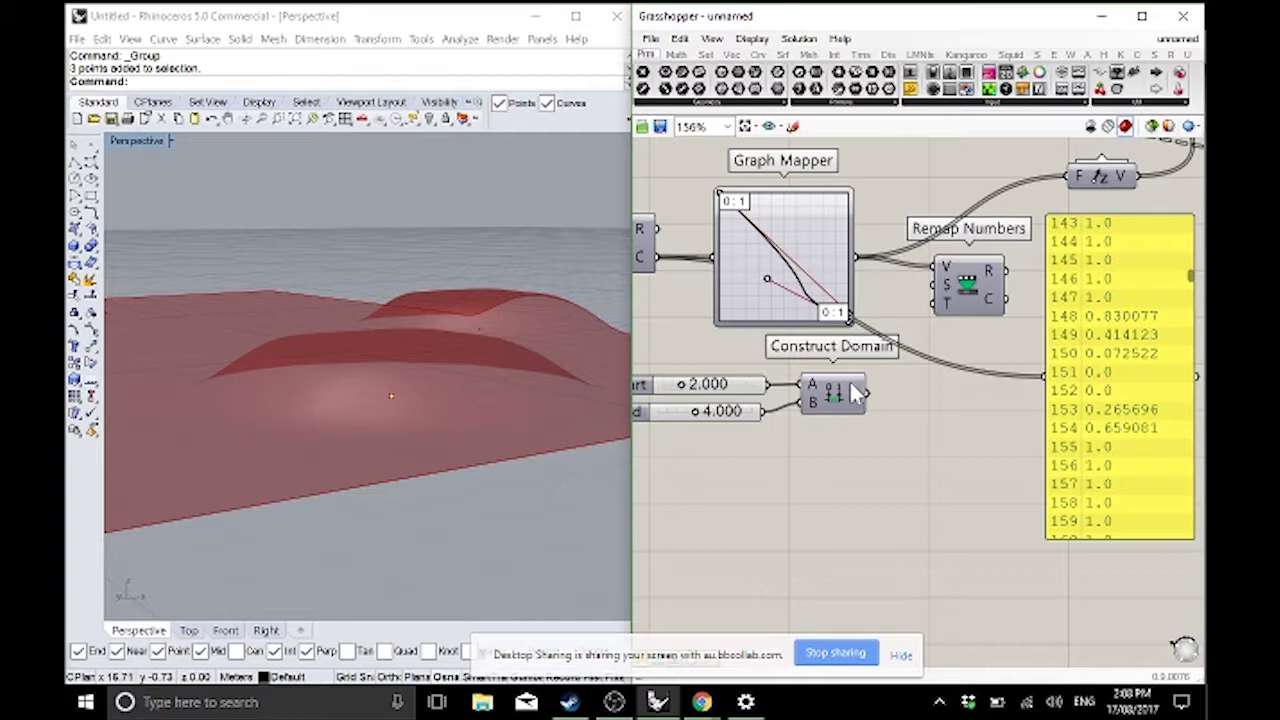
- Wire the copied domain into Remap Numbers' target and its result into Unit Z's factor
{"action": "left_click_drag", "start_coordinate": [868, 393], "coordinate": [947, 311]}
{"action": "right_click_drag", "start_coordinate": [947, 311], "coordinate": [855, 377]}
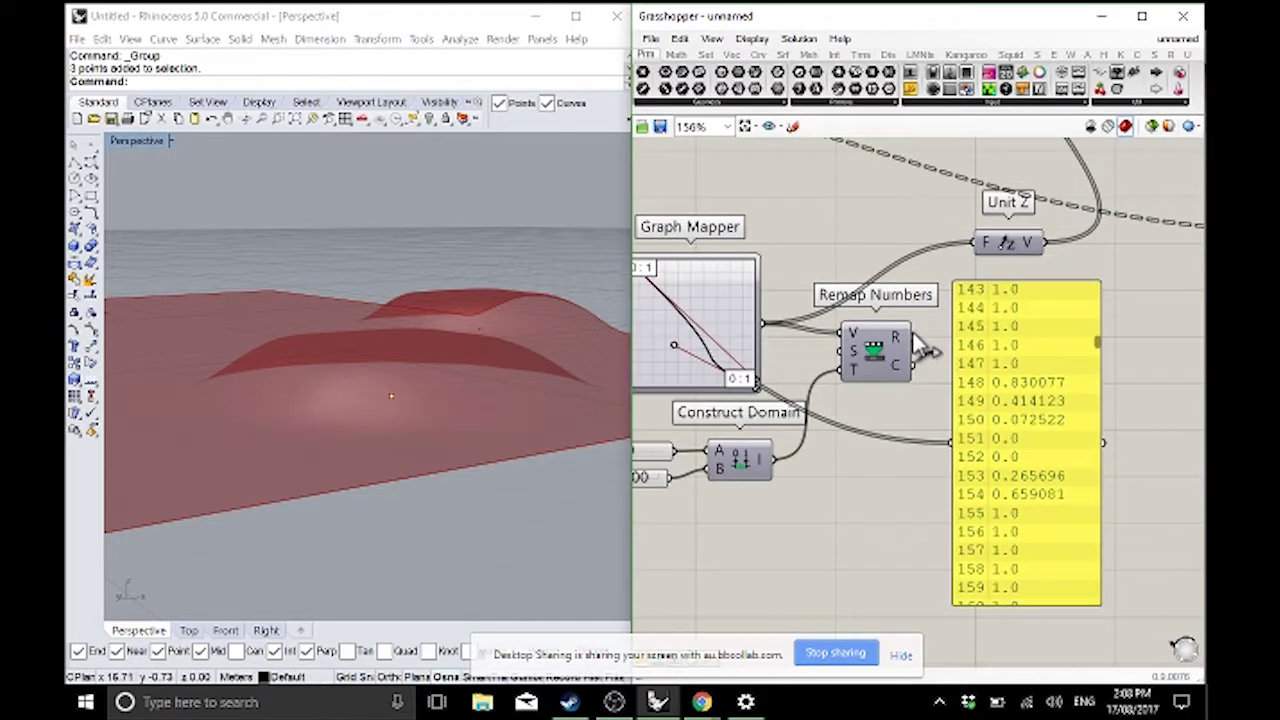
{"action": "left_click_drag", "start_coordinate": [911, 336], "coordinate": [982, 246]}
{"action": "right_click_drag", "start_coordinate": [686, 451], "coordinate": [812, 440]}
{"action": "right_click_drag", "start_coordinate": [469, 353], "coordinate": [399, 372]}
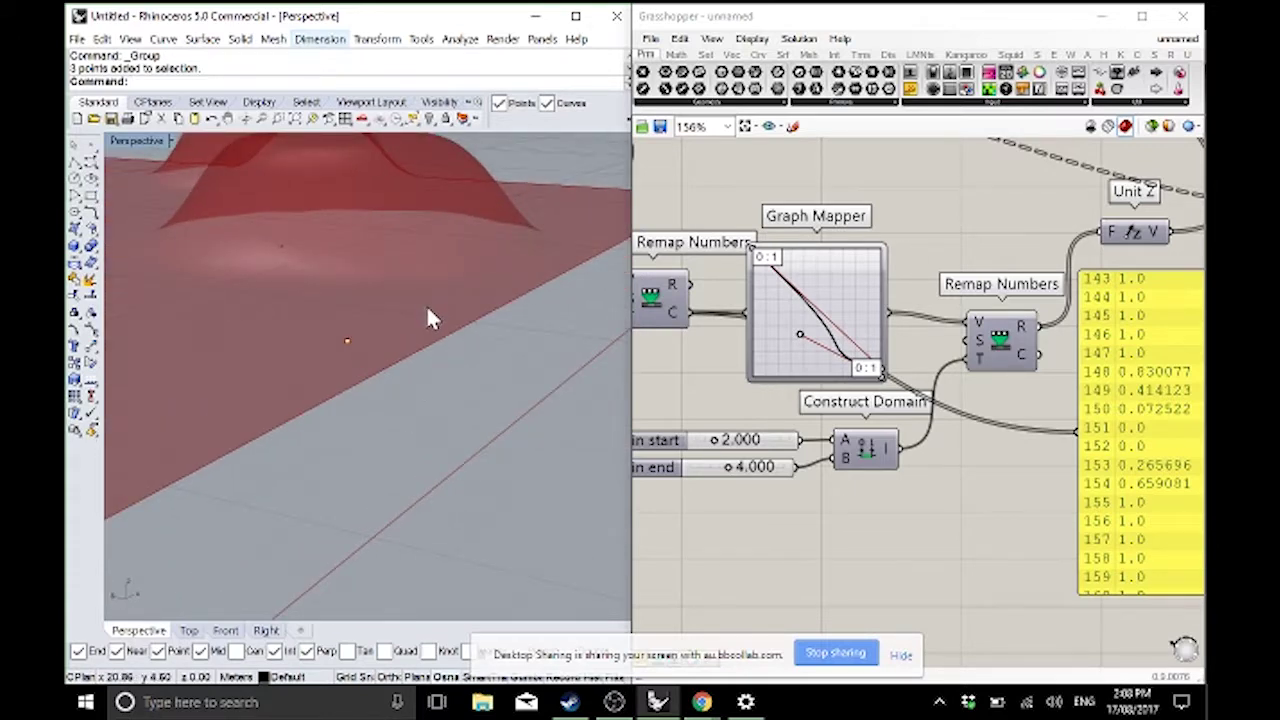
- Switch the Graph Mapper to a Linear graph and drag its grip up for a steeper rise
{"action": "right_click", "coordinate": [850, 292]}
{"action": "mouse_move", "coordinate": [903, 490]}
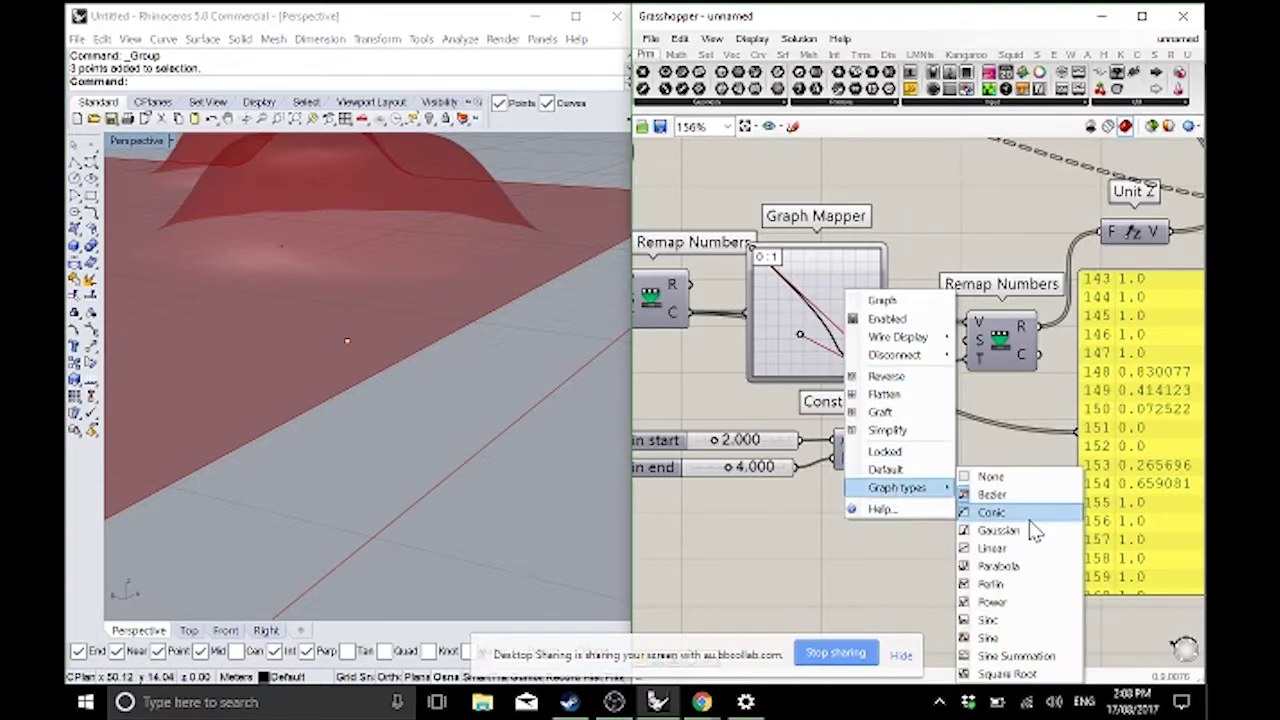
{"action": "left_click", "coordinate": [1000, 547]}
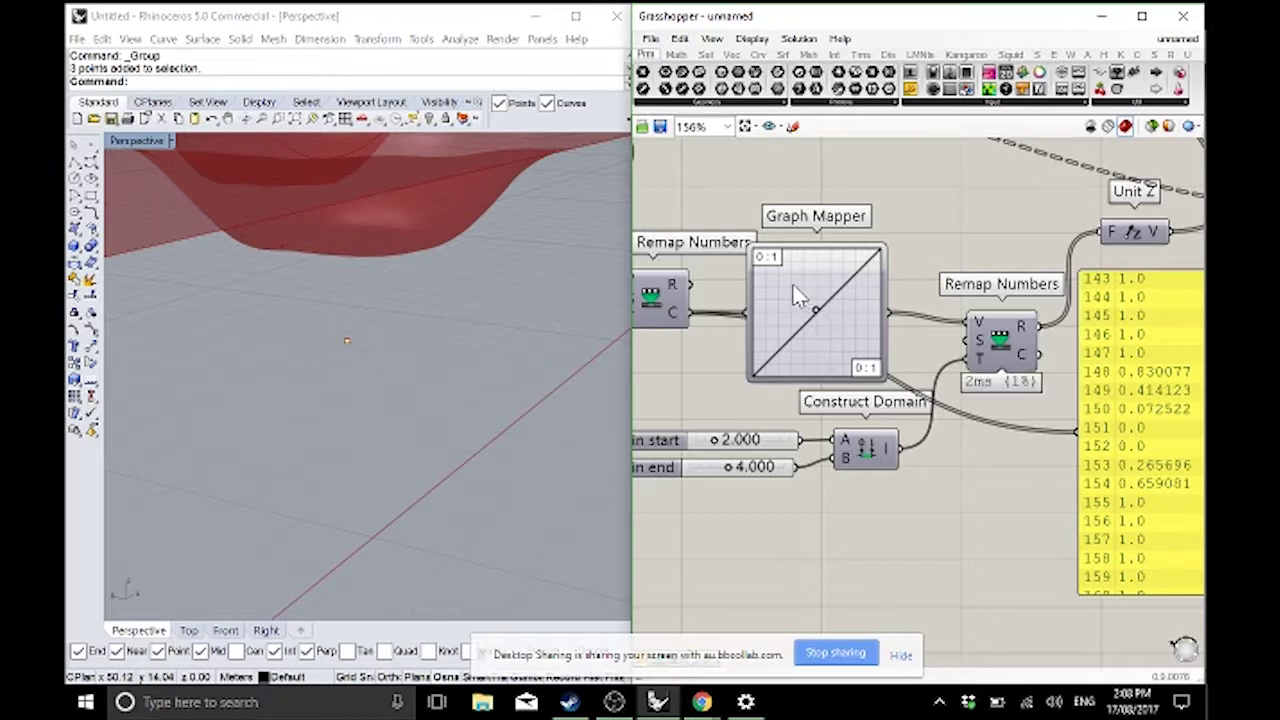
{"action": "left_click_drag", "start_coordinate": [792, 282], "coordinate": [806, 258]}
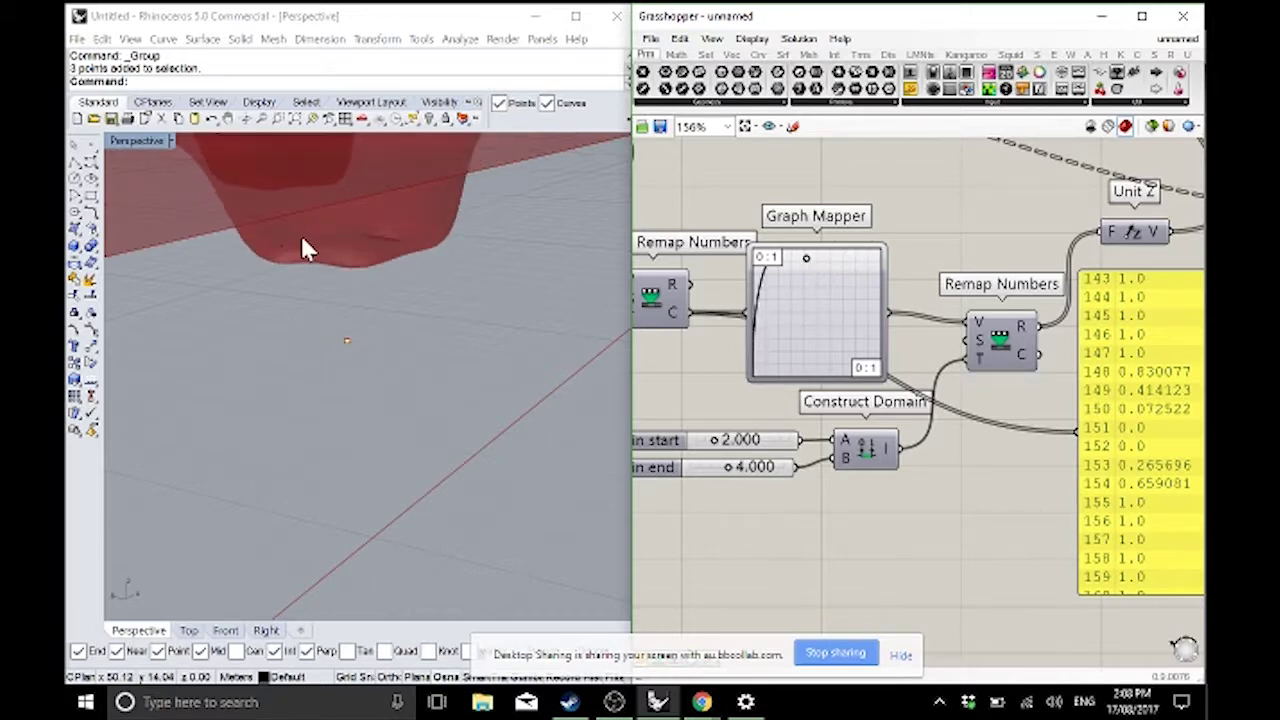
{"action": "right_click_drag", "start_coordinate": [351, 285], "coordinate": [460, 349]}
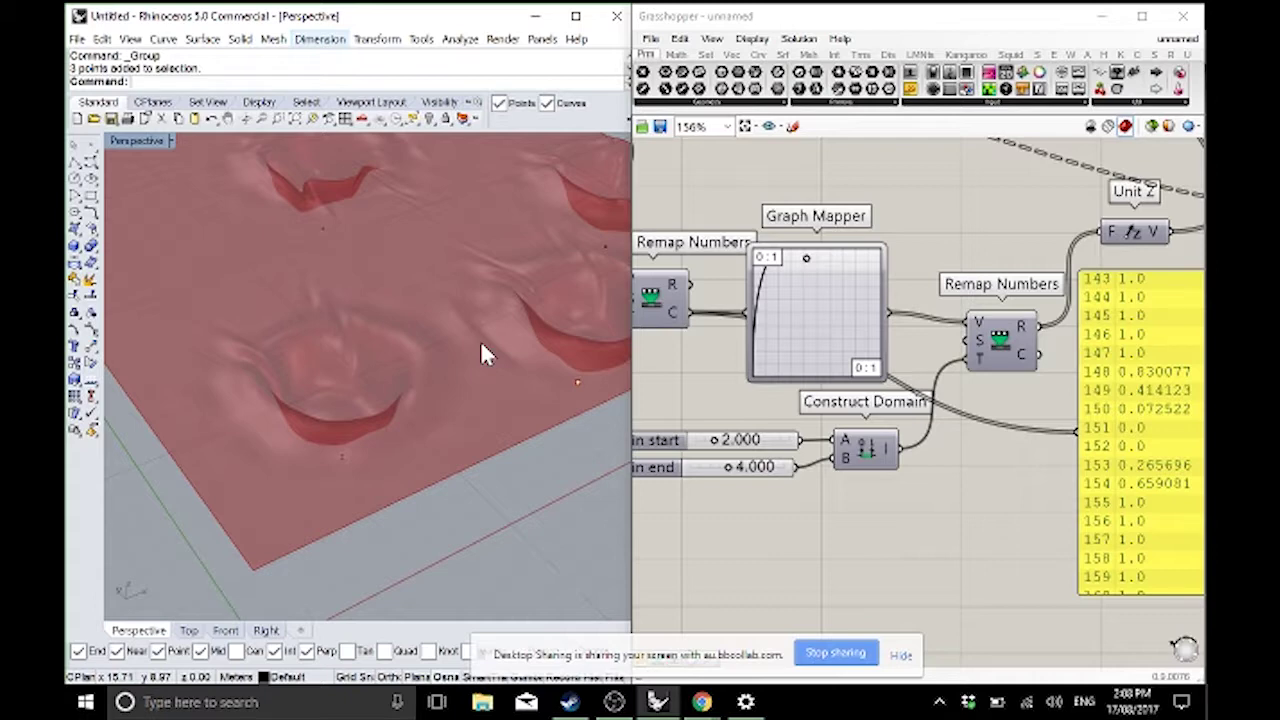
- Change the Graph Mapper to a Sine graph and view the rippled surface from above
{"action": "right_click", "coordinate": [800, 332]}
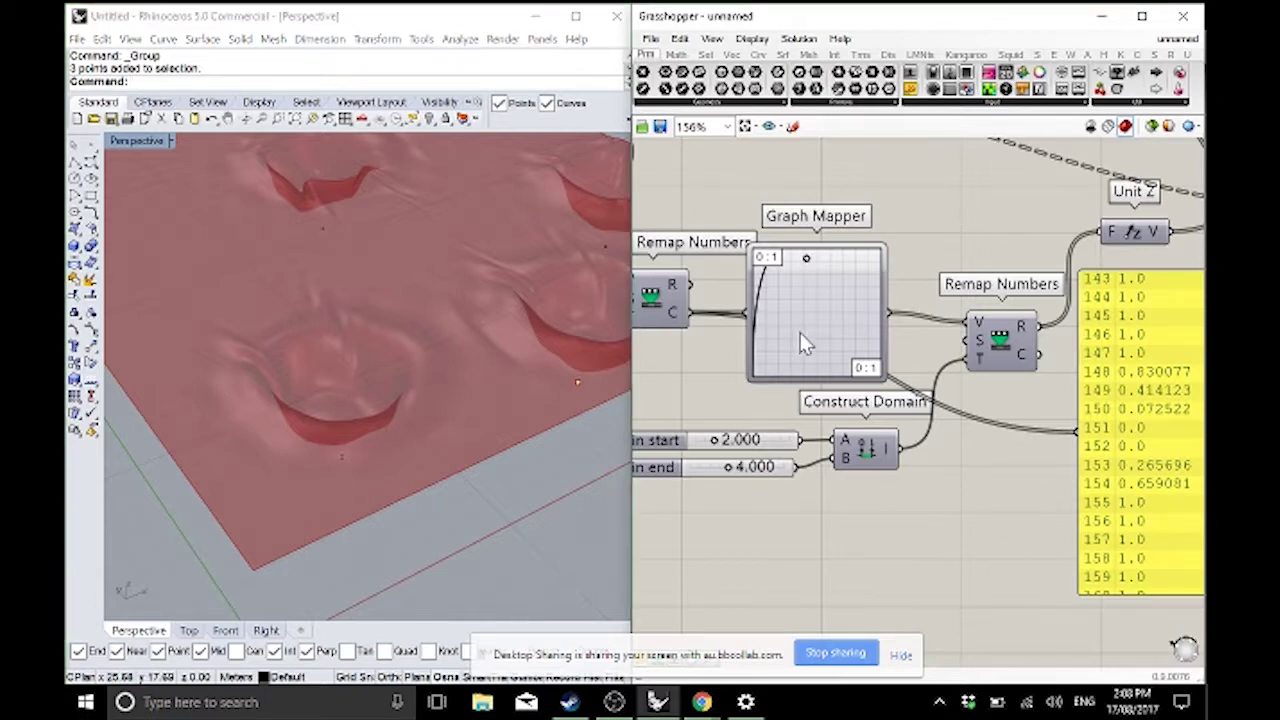
{"action": "mouse_move", "coordinate": [860, 531]}
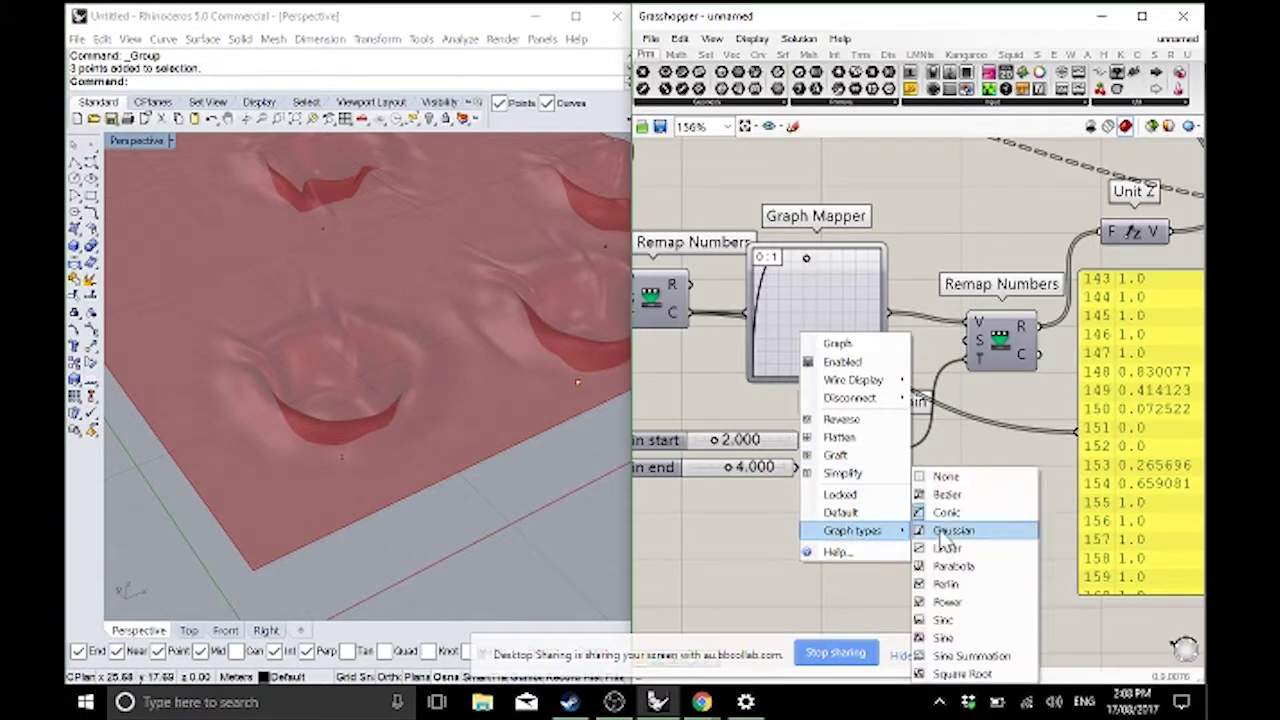
{"action": "left_click", "coordinate": [955, 638]}
{"action": "mouse_move", "coordinate": [250, 450]}
{"action": "right_mouse_down"}
{"action": "mouse_move", "coordinate": [411, 271]}
{"action": "mouse_move", "coordinate": [307, 340]}
{"action": "mouse_move", "coordinate": [369, 351]}
{"action": "mouse_move", "coordinate": [374, 323]}
{"action": "mouse_move", "coordinate": [334, 337]}
{"action": "mouse_move", "coordinate": [333, 350]}
{"action": "right_mouse_up"}
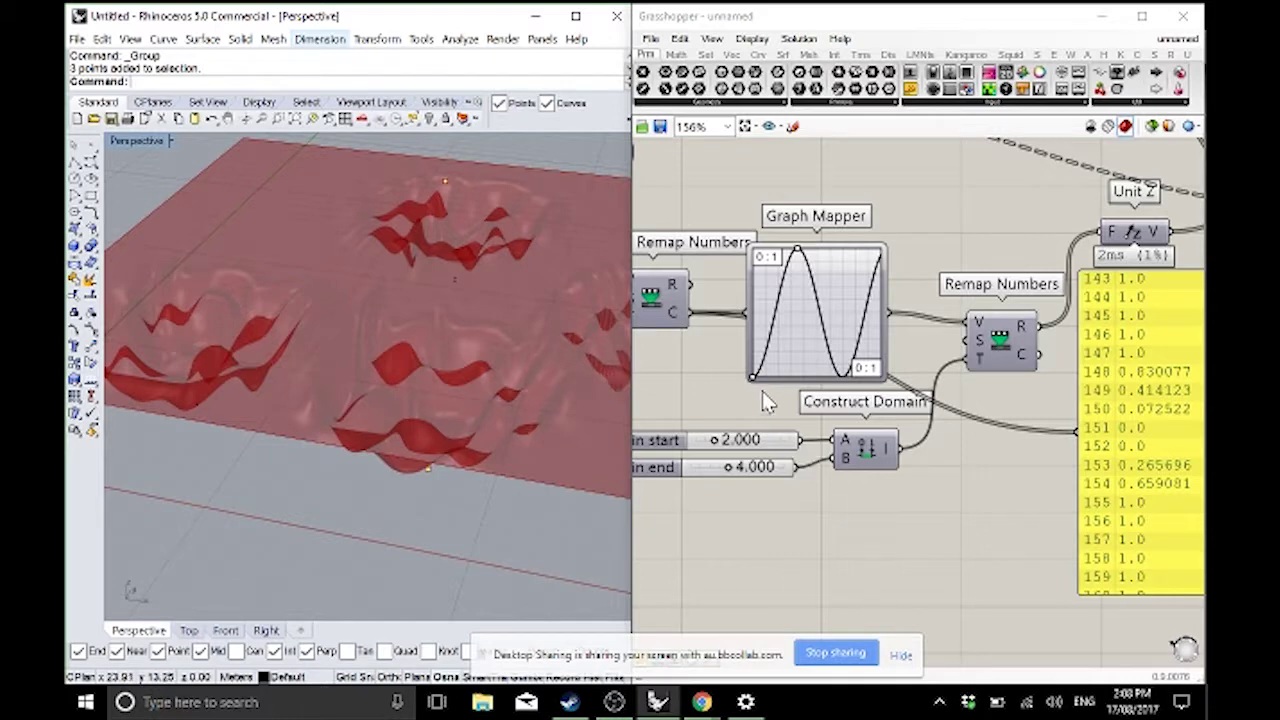
- Drag the Construct Domain end slider from 4.000 to 10.000 and orbit to inspect the deeper bowls
{"action": "right_click_drag", "start_coordinate": [762, 391], "coordinate": [848, 365]}
{"action": "scroll", "coordinate": [848, 365], "scroll_direction": "up", "scroll_amount": 2}
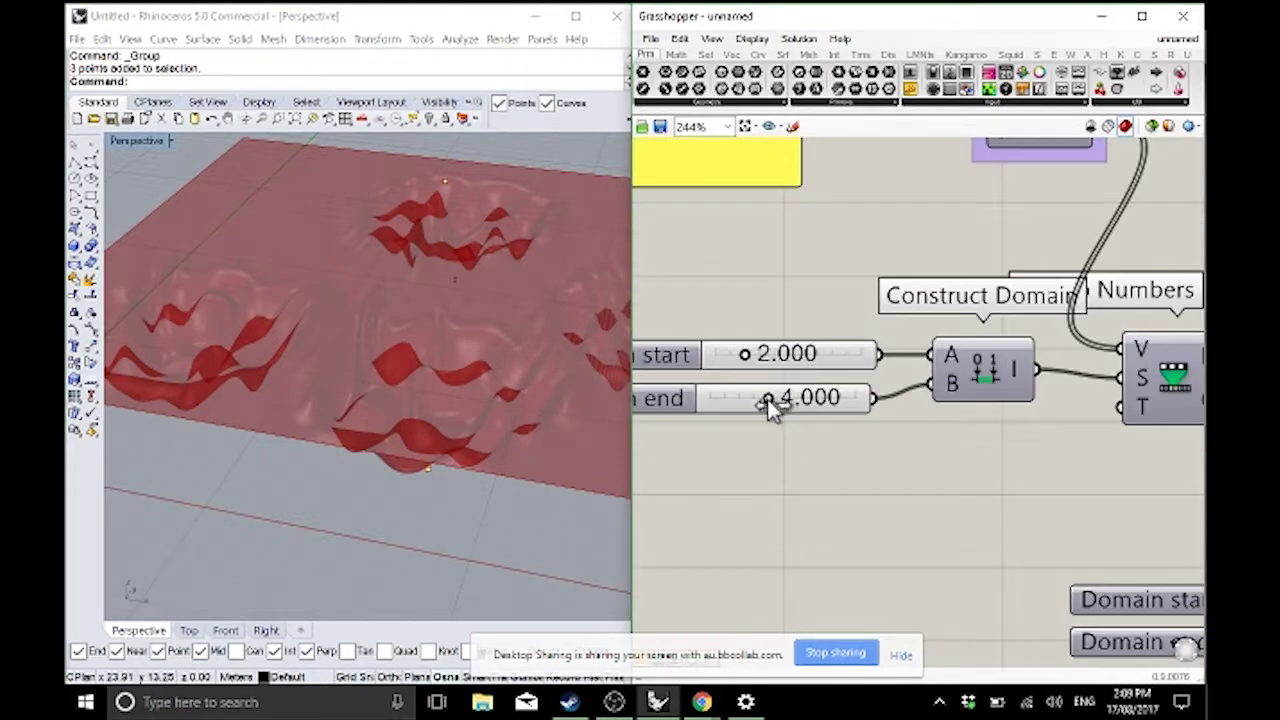
{"action": "left_click_drag", "start_coordinate": [767, 399], "coordinate": [893, 397]}
{"action": "mouse_move", "coordinate": [423, 366]}
{"action": "right_mouse_down"}
{"action": "mouse_move", "coordinate": [434, 314]}
{"action": "mouse_move", "coordinate": [563, 371]}
{"action": "mouse_move", "coordinate": [528, 387]}
{"action": "mouse_move", "coordinate": [534, 357]}
{"action": "right_mouse_up"}
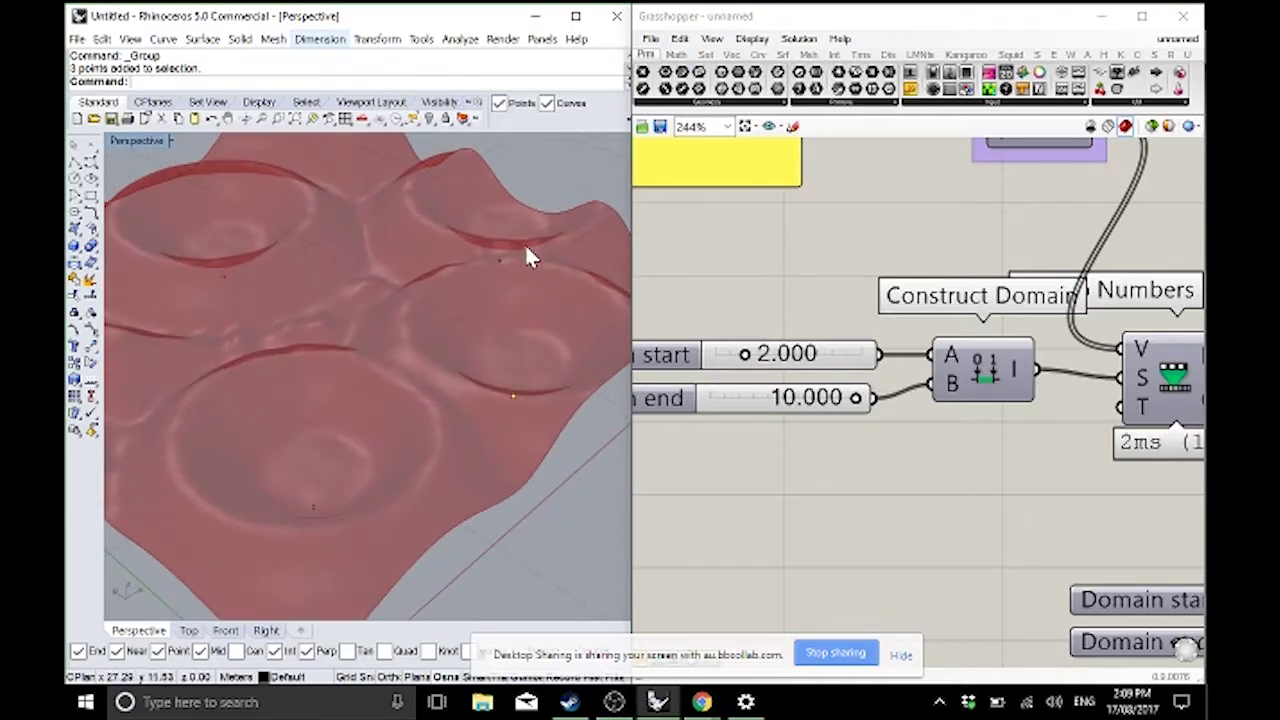
{"action": "scroll", "coordinate": [429, 349], "scroll_direction": "down", "scroll_amount": 5}
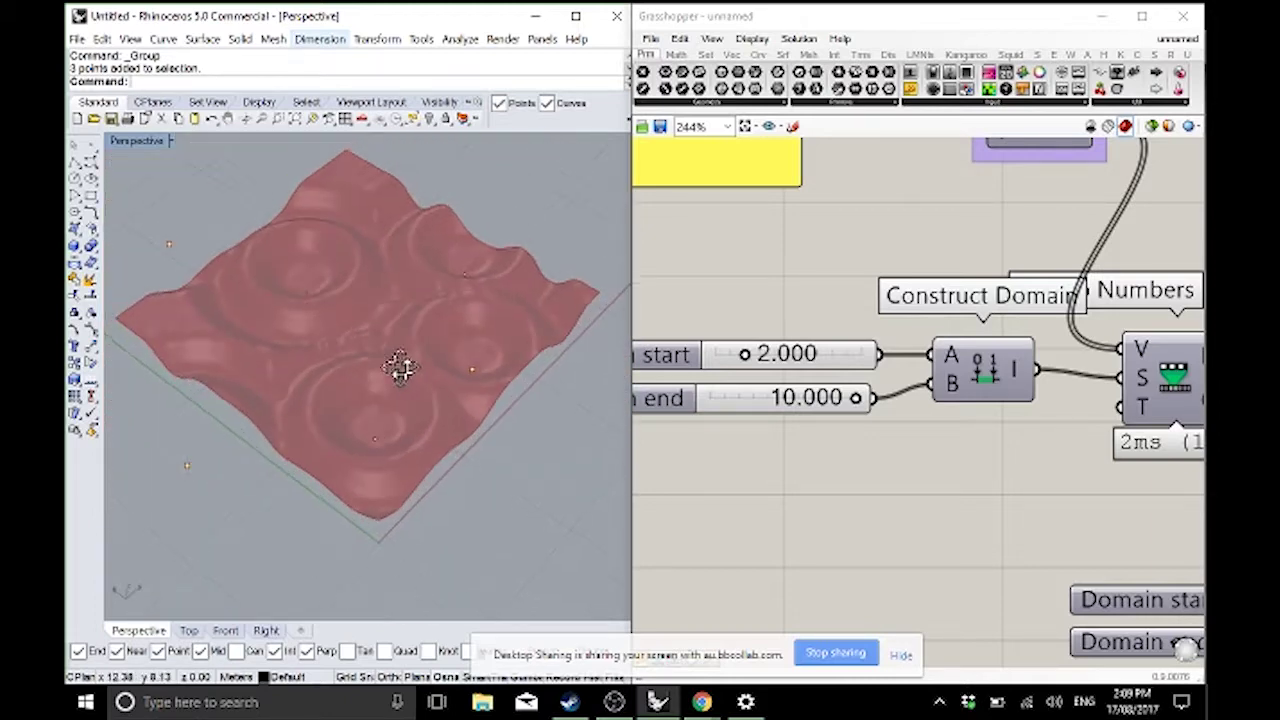
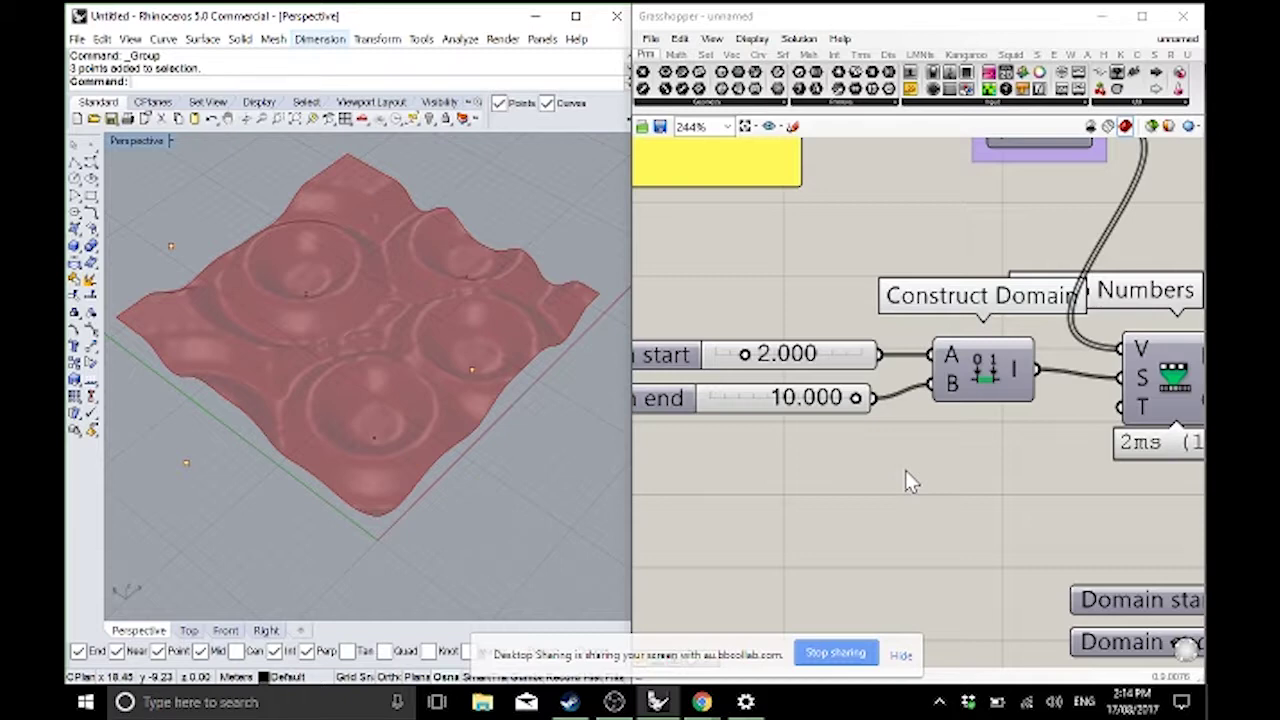
- Launch Adobe Photoshop CC 2017 from Windows search using 'phot'
{"action": "key", "text": "super"}
{"action": "type", "text": "phot"}
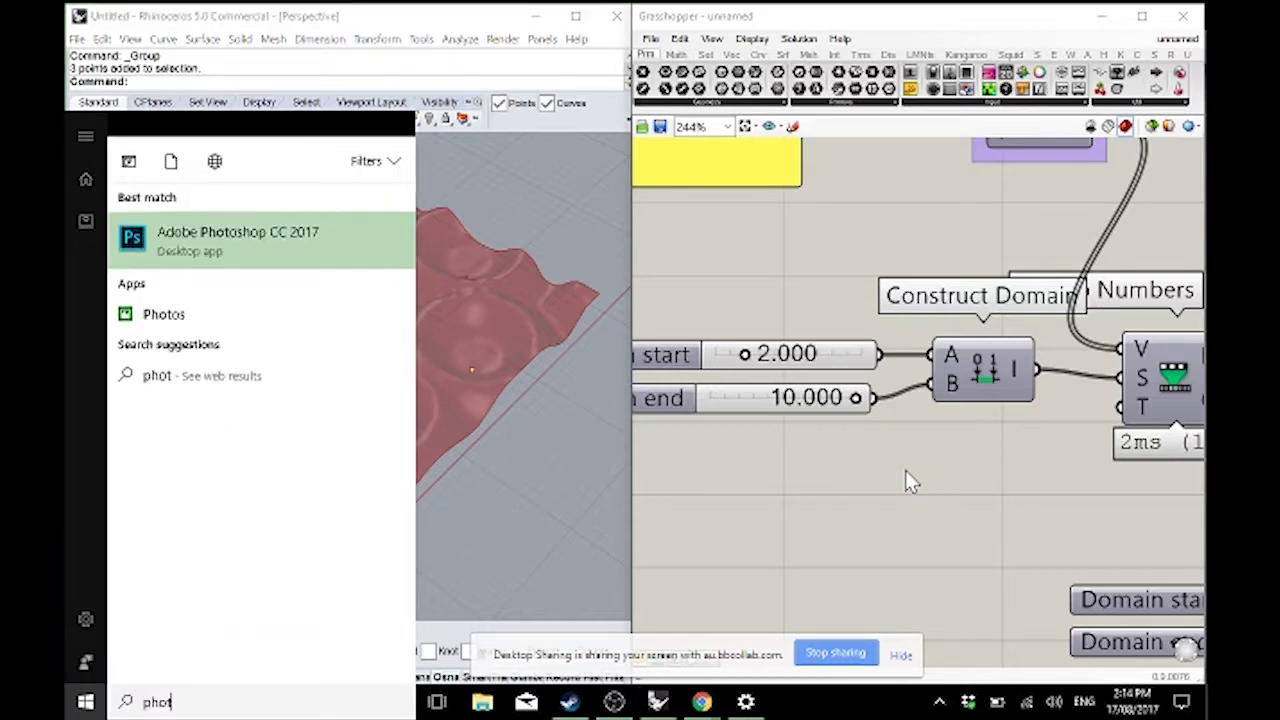
{"action": "key", "text": "Return"}
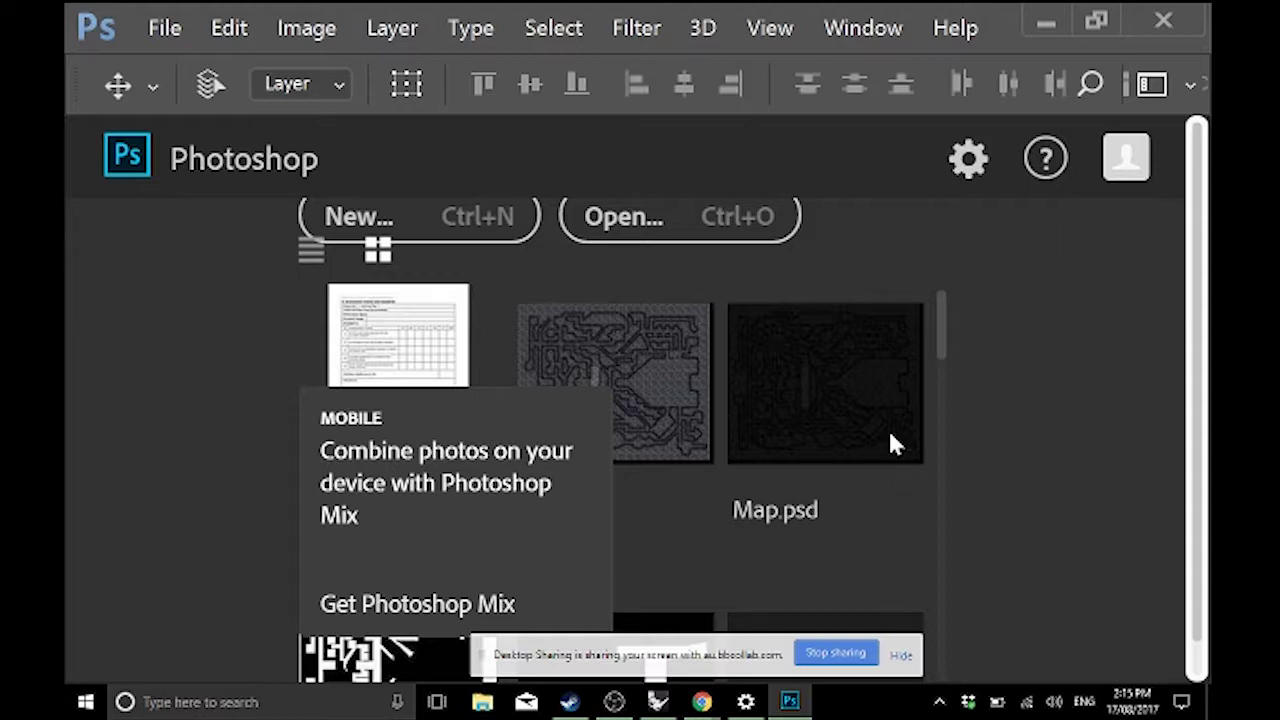
- Create a new 1366 × 768 web document and collapse the Device Preview panel
{"action": "left_click", "coordinate": [168, 32]}
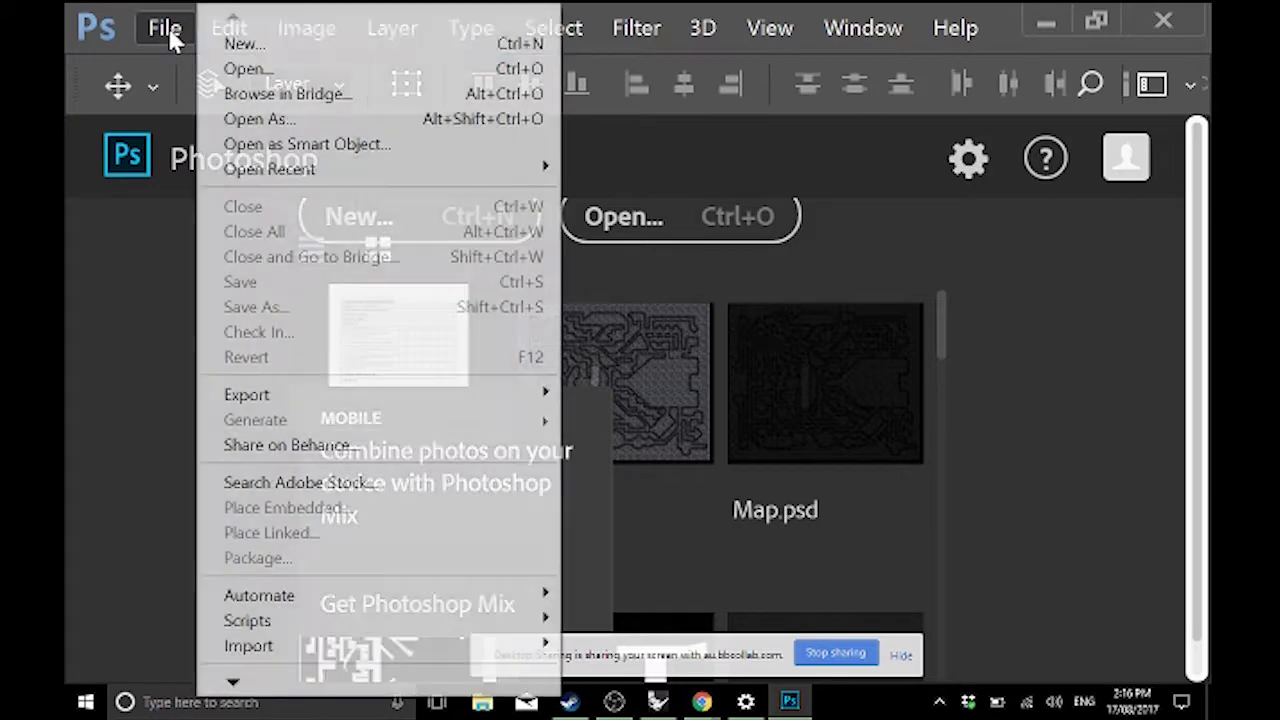
{"action": "left_click", "coordinate": [244, 44]}
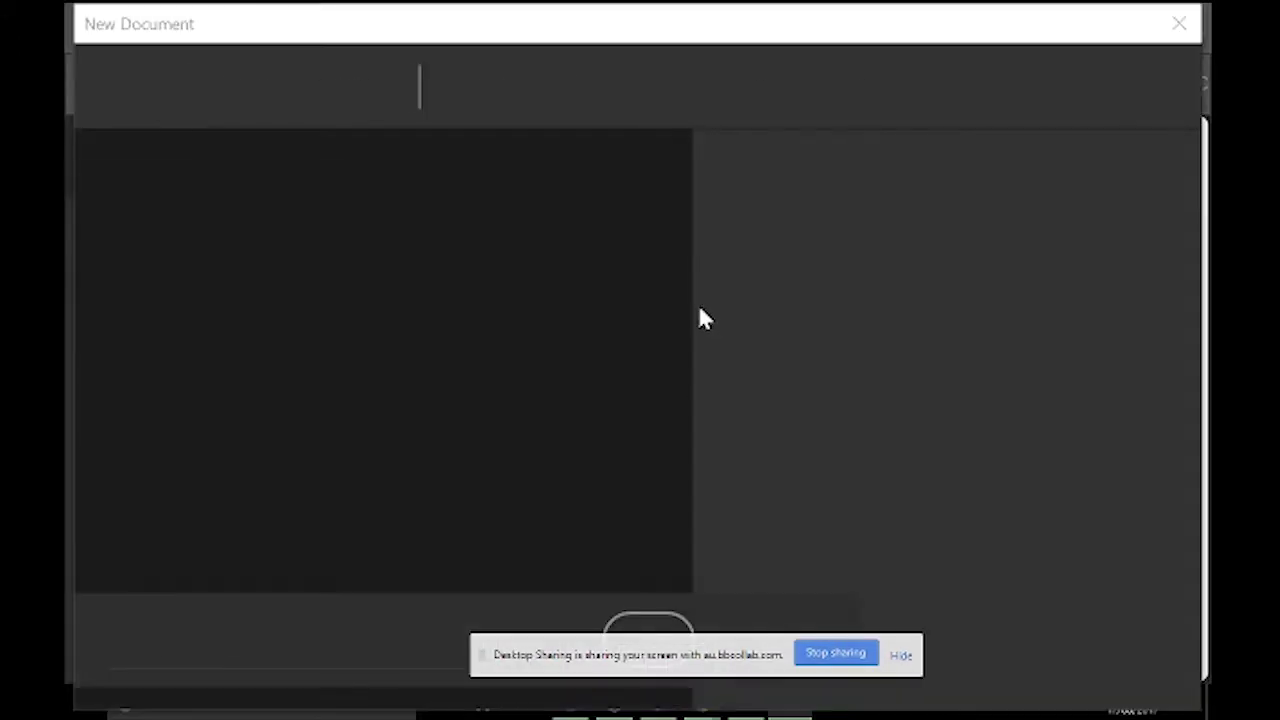
{"action": "left_click", "coordinate": [810, 92]}
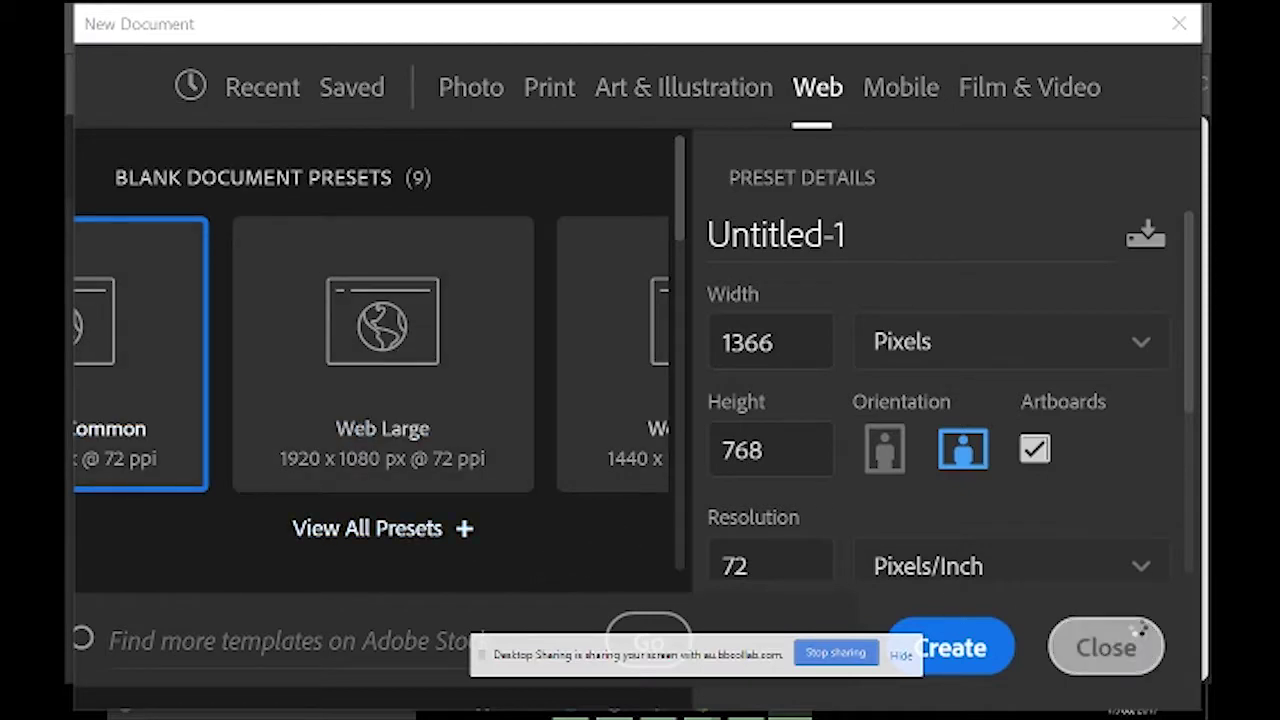
{"action": "left_click", "coordinate": [950, 648]}
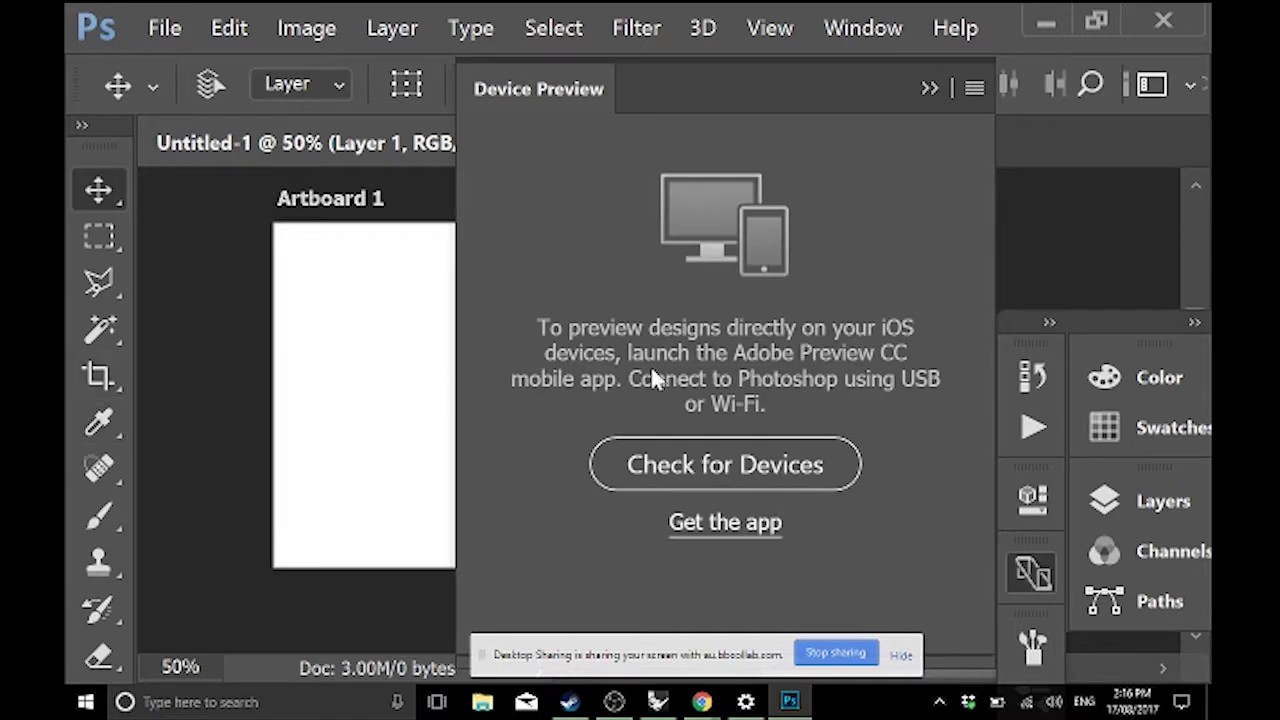
{"action": "left_click", "coordinate": [929, 88]}
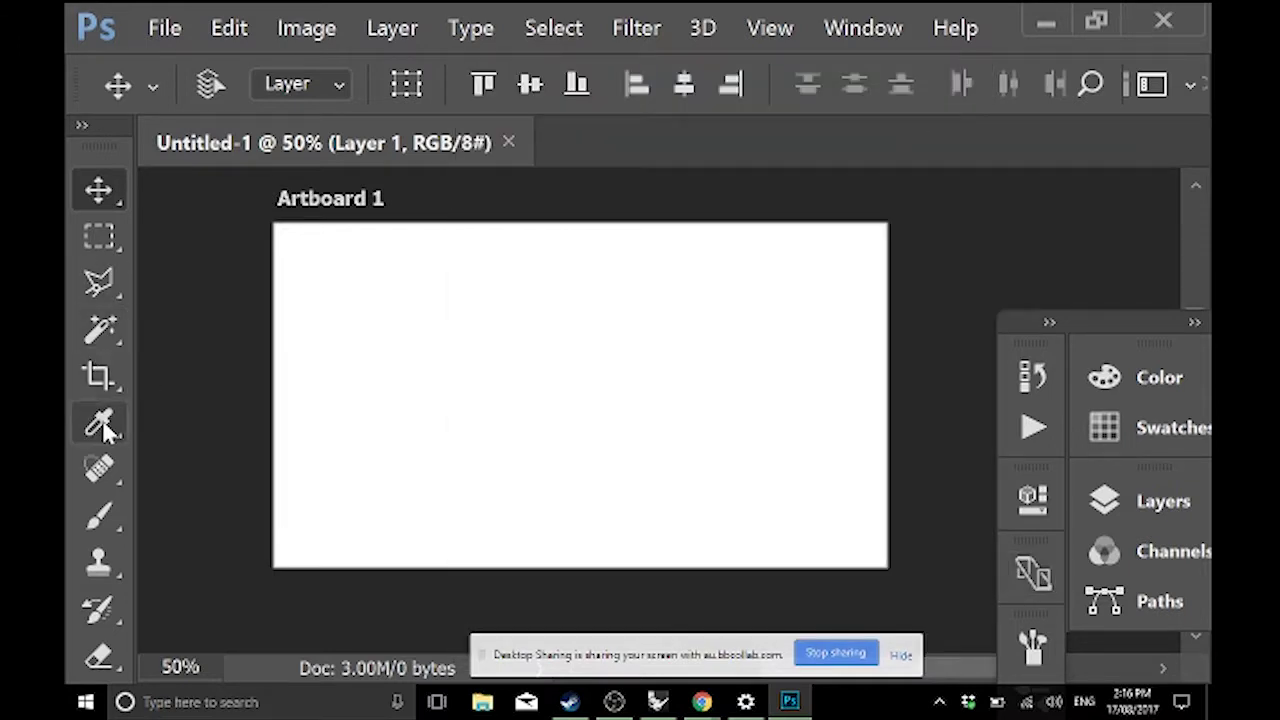
- Set the Brush tool to 158 px, test a dab on the canvas, and float the tool set
{"action": "left_click", "coordinate": [99, 515]}
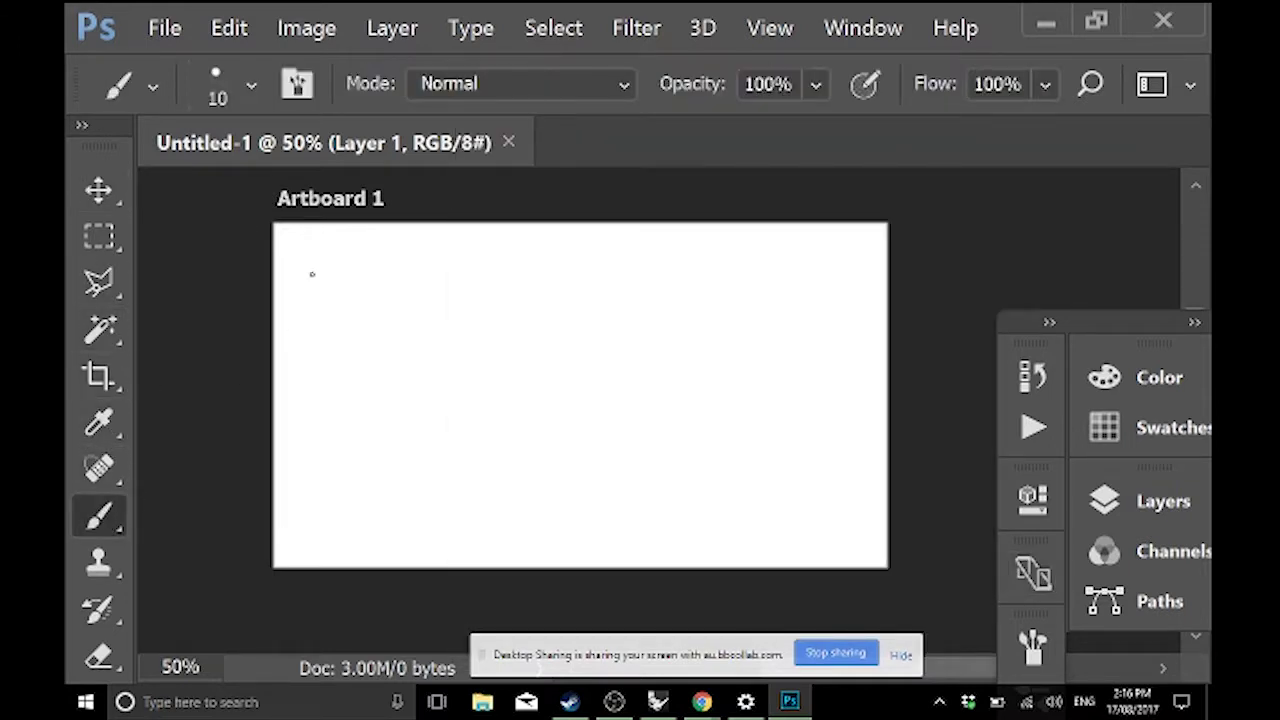
{"action": "left_click", "coordinate": [251, 85]}
{"action": "left_click", "coordinate": [314, 203]}
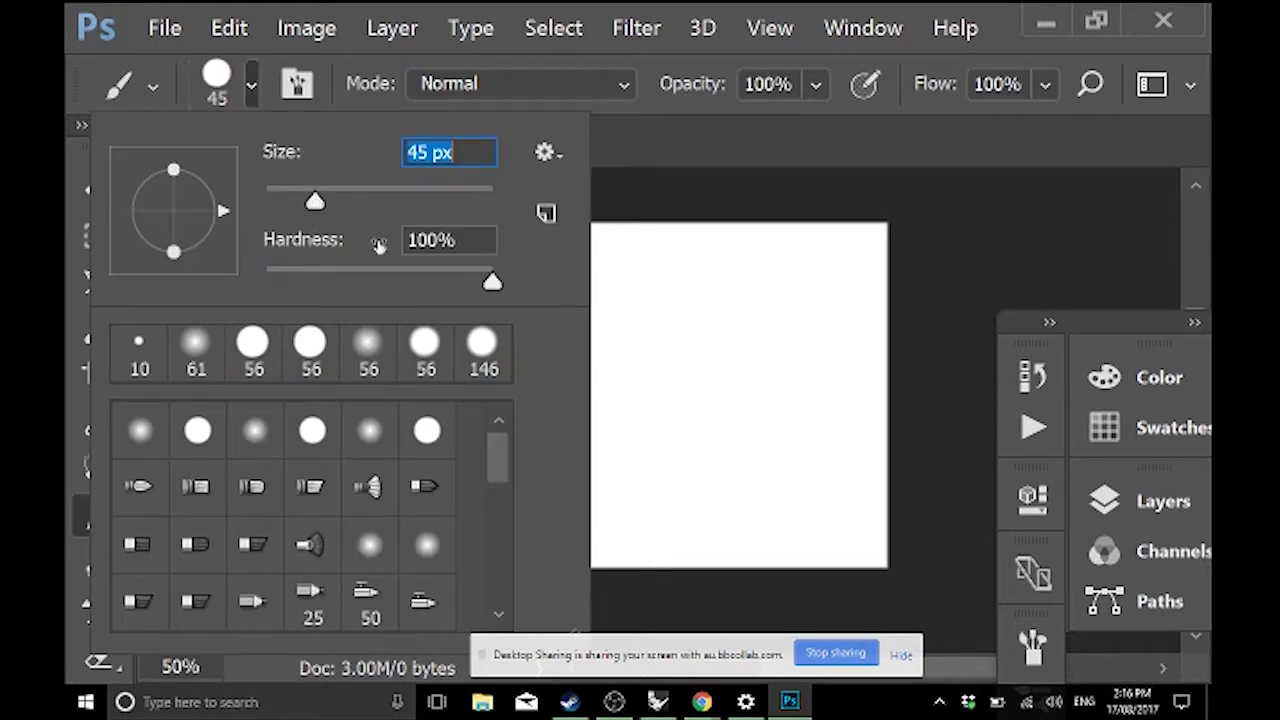
{"action": "left_click_drag", "start_coordinate": [392, 203], "coordinate": [412, 201]}
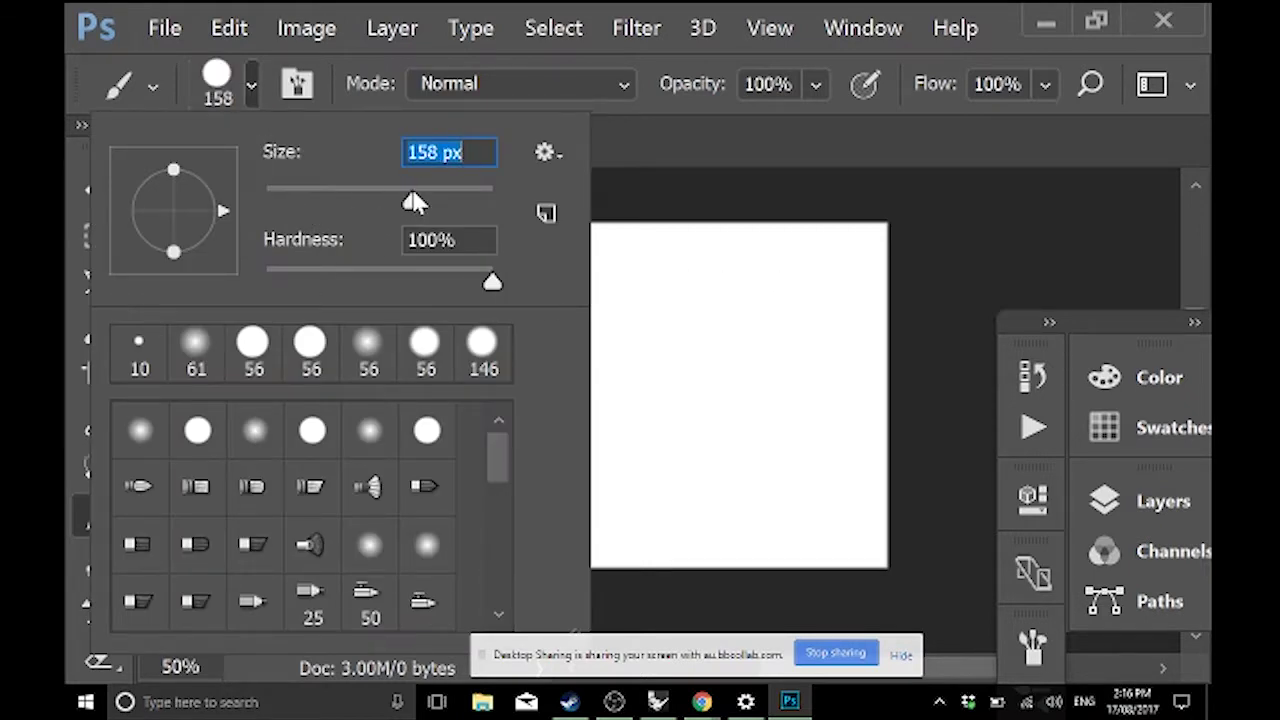
{"action": "left_click", "coordinate": [817, 285]}
{"action": "left_click", "coordinate": [637, 403]}
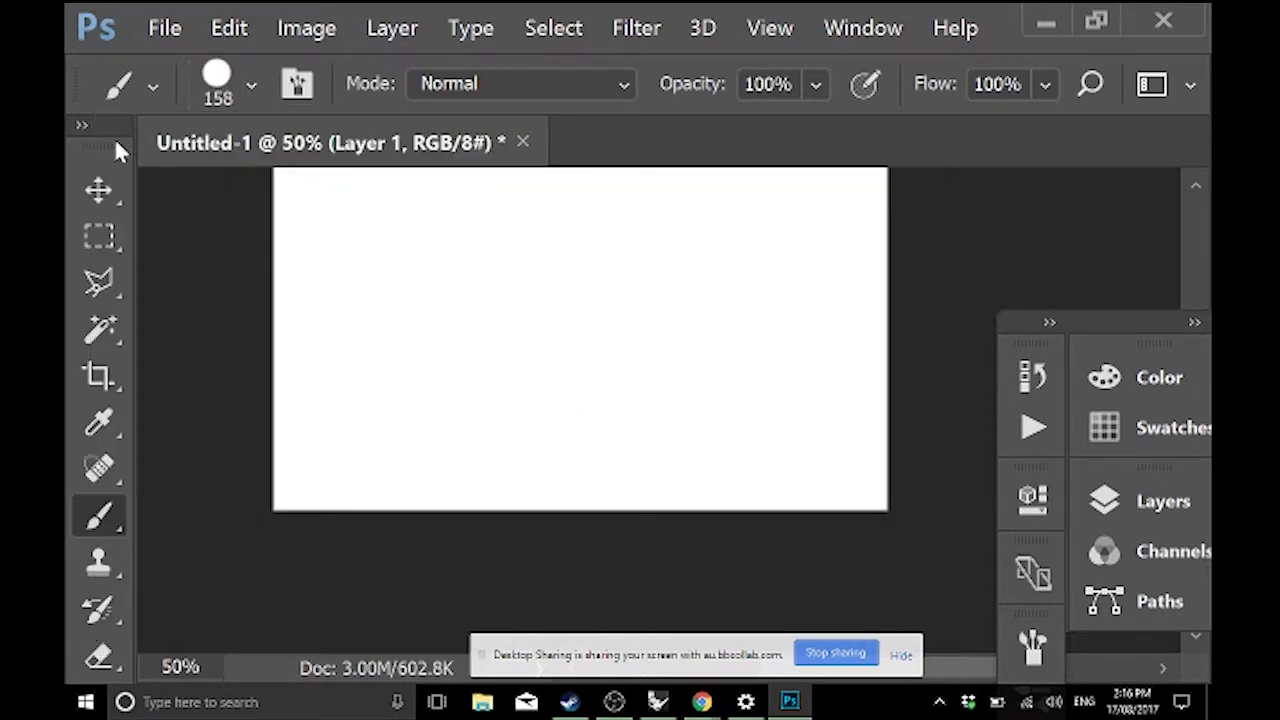
{"action": "left_click_drag", "start_coordinate": [118, 150], "coordinate": [250, 80]}
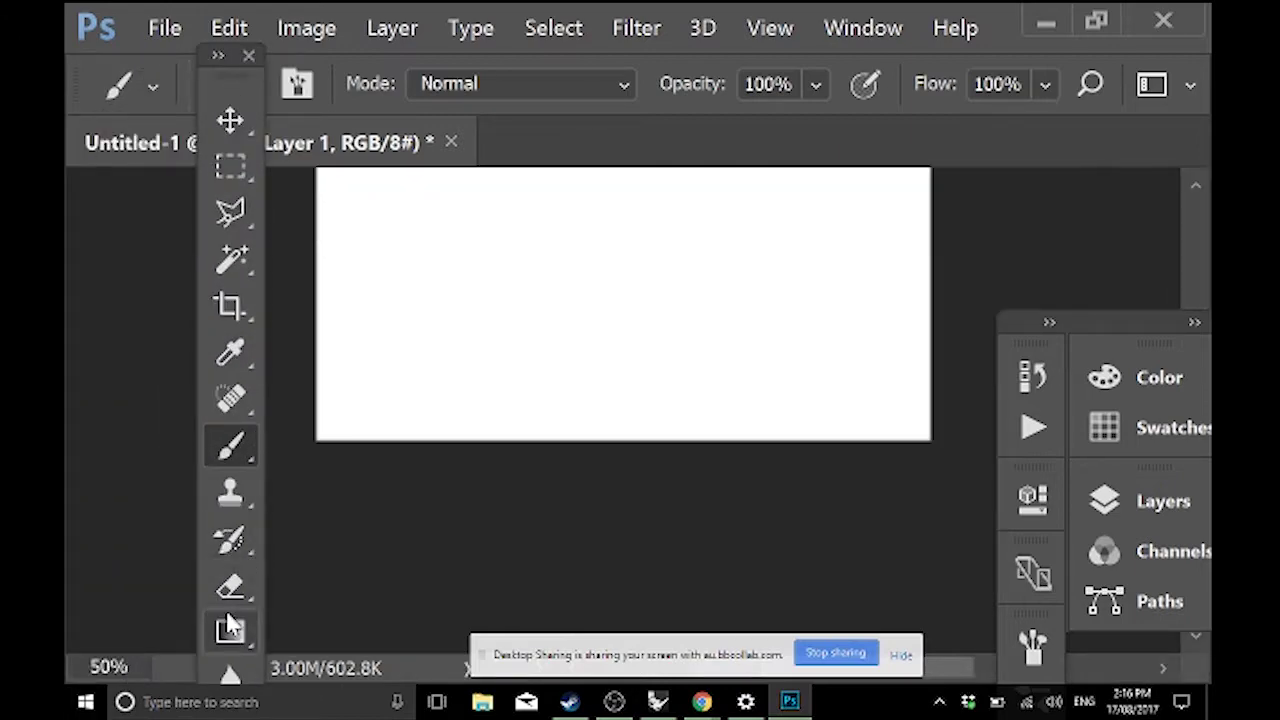
{"action": "key", "text": "super+f"}
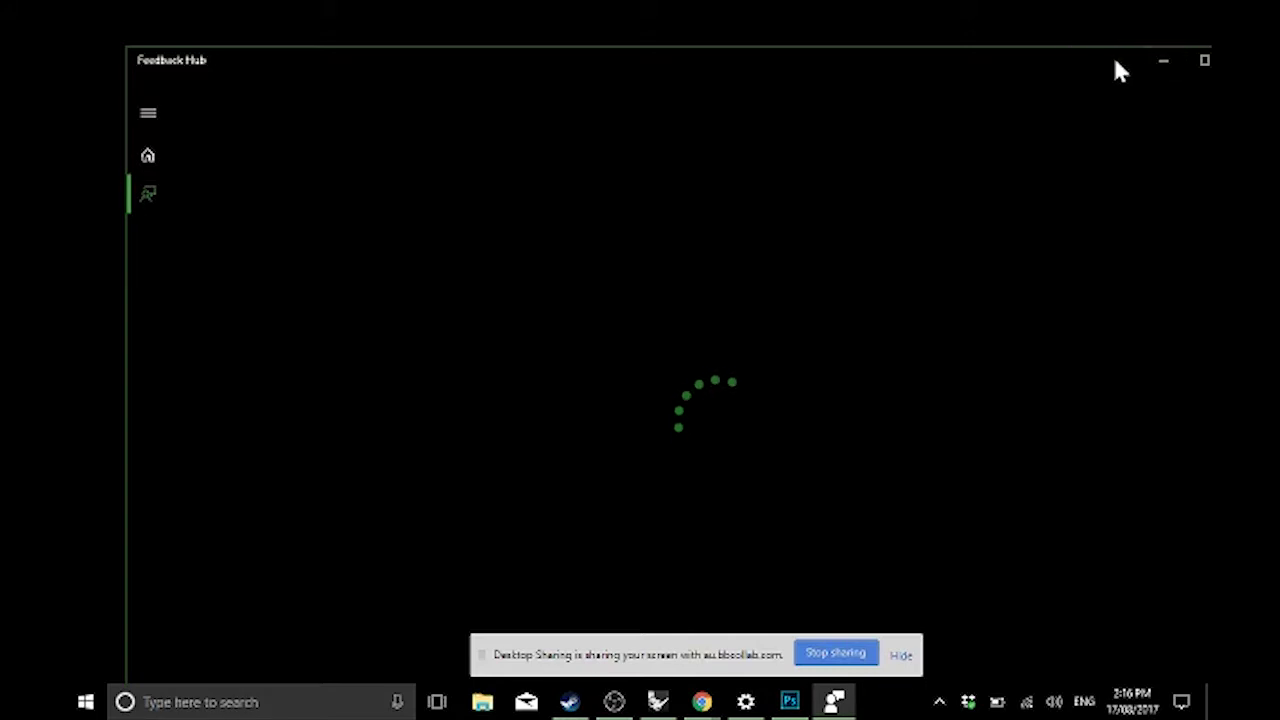
- Close Feedback Hub and set the display resolution to 2560 × 1440 in Display settings
{"action": "left_click", "coordinate": [1026, 118]}
{"action": "left_click", "coordinate": [746, 702]}
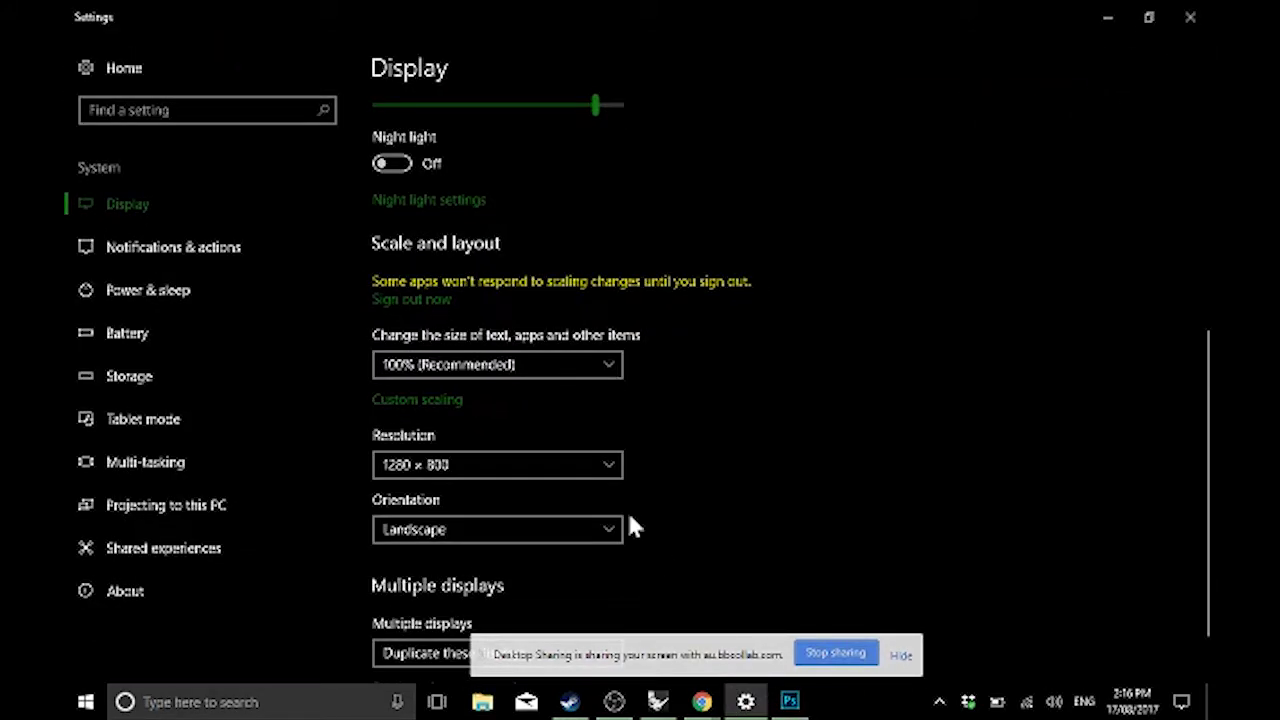
{"action": "left_click", "coordinate": [457, 464]}
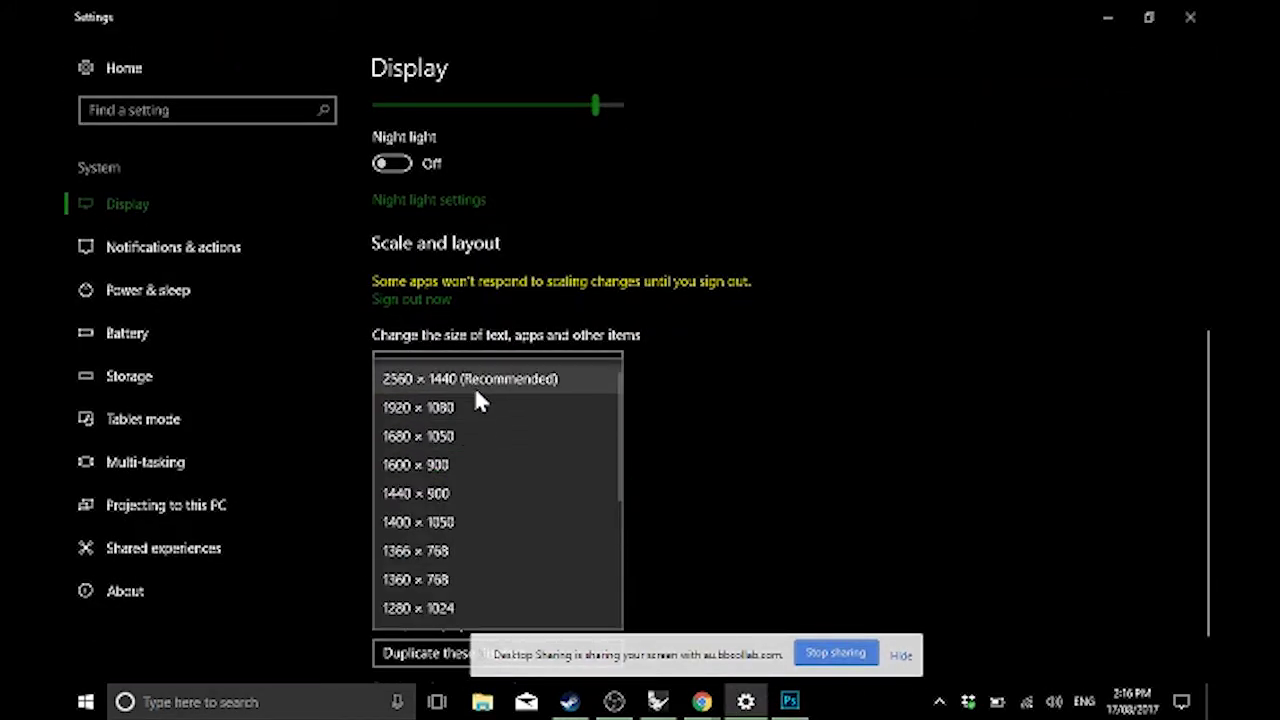
{"action": "left_click", "coordinate": [476, 390]}
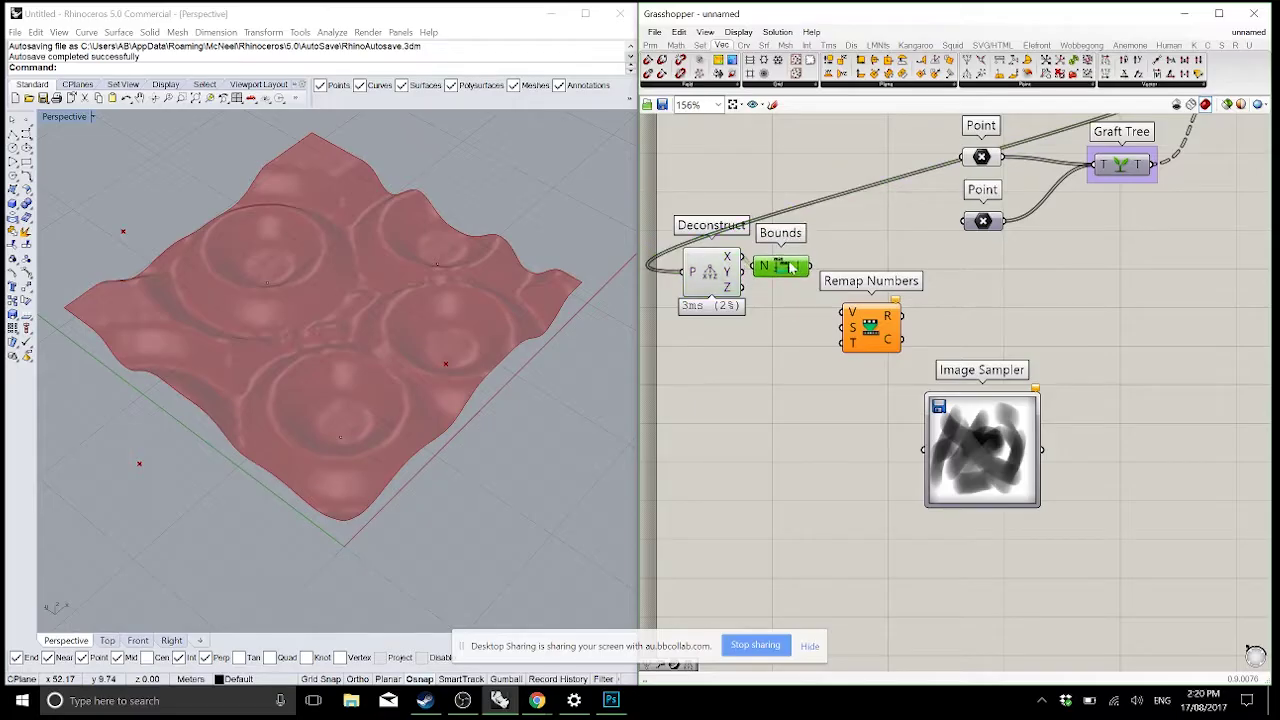
- Wire Bounds and the X coordinates into Remap Numbers, then duplicate the pair for Y
{"action": "left_click_drag", "start_coordinate": [813, 257], "coordinate": [848, 334]}
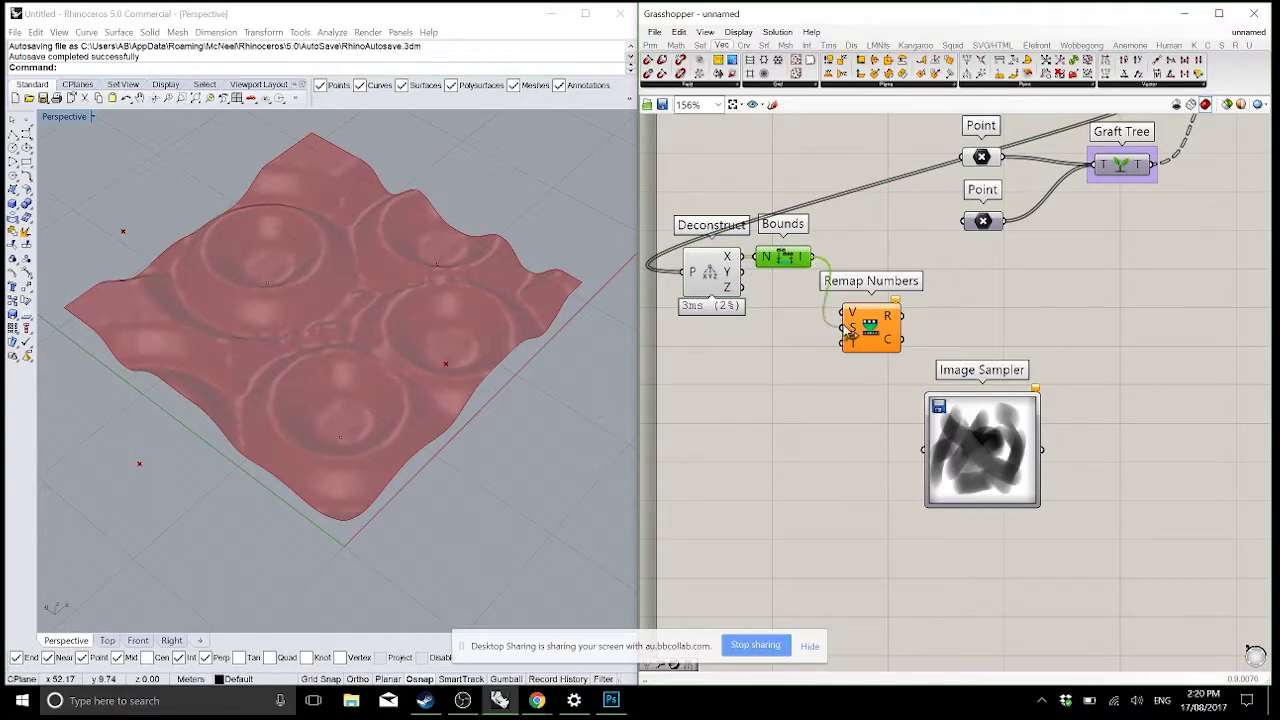
{"action": "left_click_drag", "start_coordinate": [742, 257], "coordinate": [868, 232]}
{"action": "left_click", "coordinate": [878, 300]}
{"action": "left_click_drag", "start_coordinate": [885, 305], "coordinate": [780, 316]}
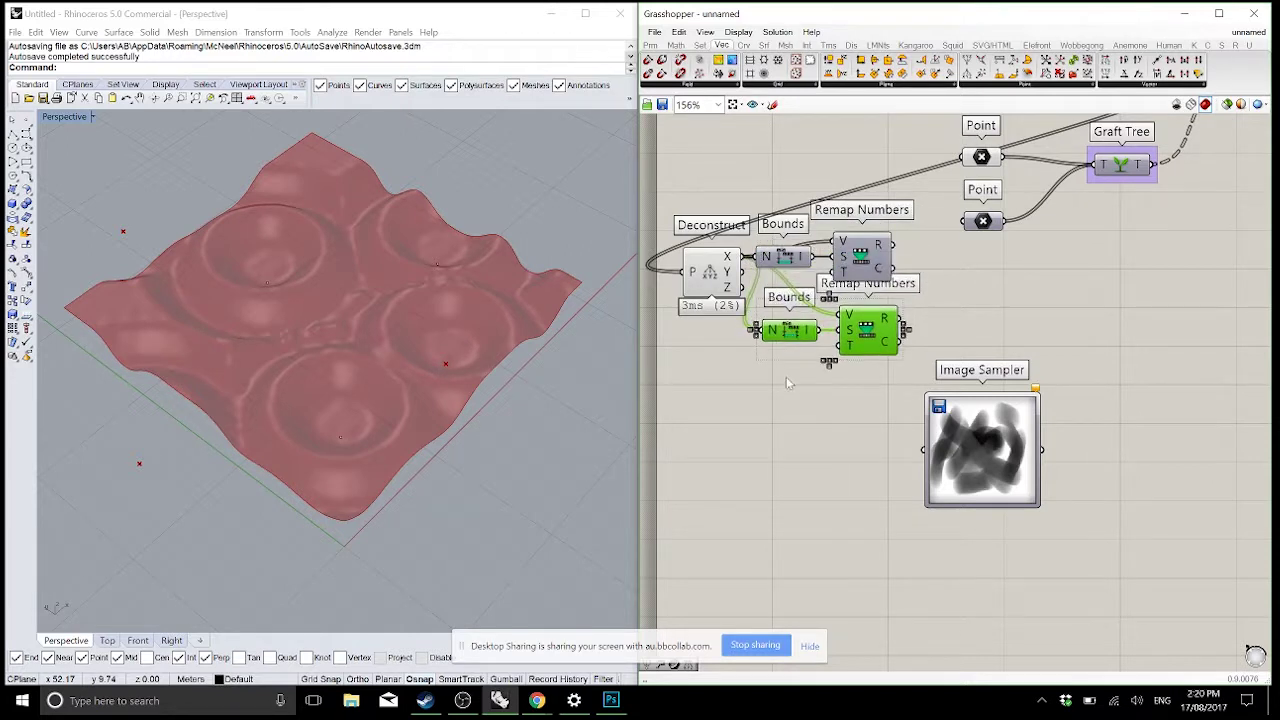
{"action": "left_click", "coordinate": [787, 383]}
{"action": "left_click_drag", "start_coordinate": [742, 272], "coordinate": [838, 316]}
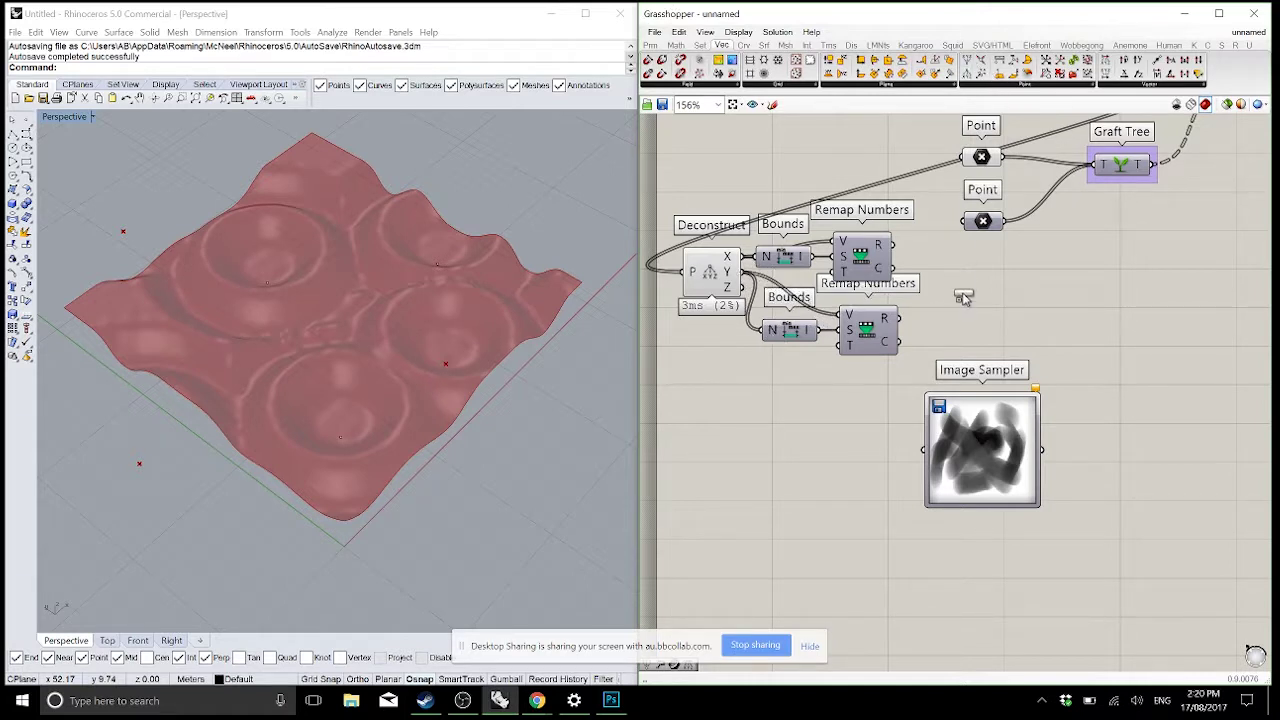
- Add a Construct Point fed by the remapped X and Y values
{"action": "left_click_drag", "start_coordinate": [963, 297], "coordinate": [963, 297]}
{"action": "left_click_drag", "start_coordinate": [893, 245], "coordinate": [937, 285]}
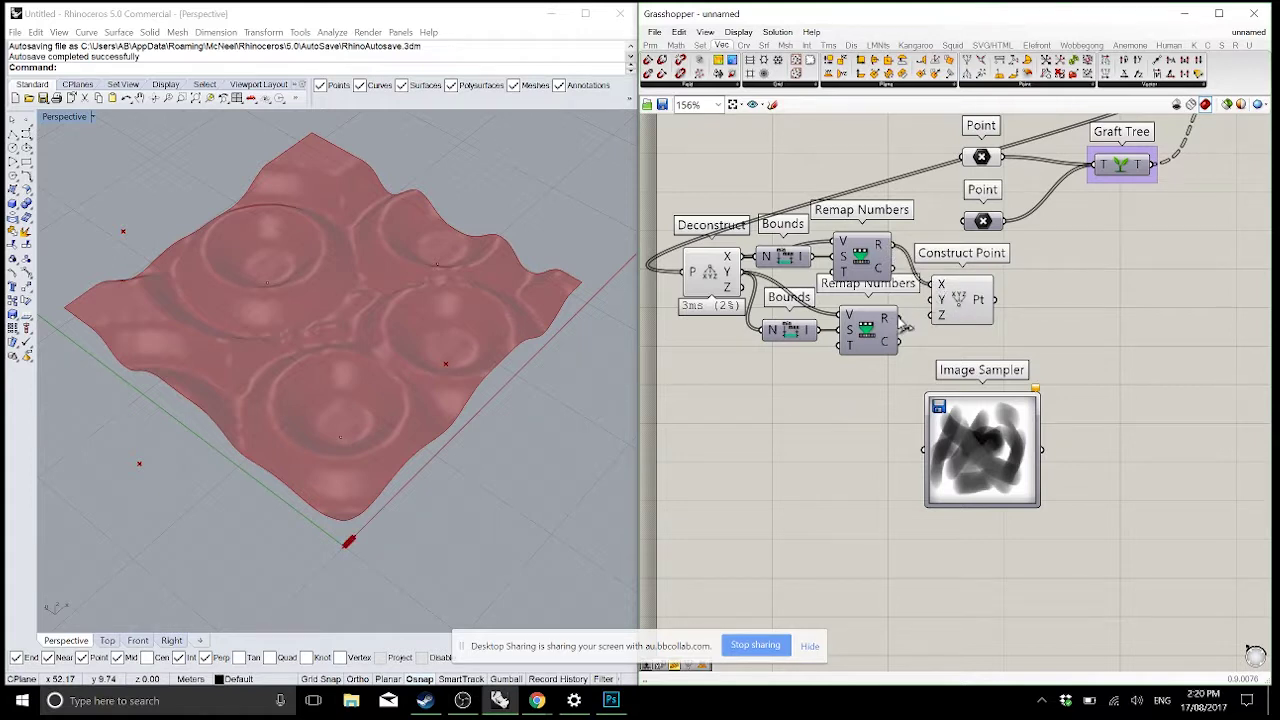
{"action": "left_click_drag", "start_coordinate": [899, 326], "coordinate": [940, 301]}
{"action": "left_click_drag", "start_coordinate": [960, 308], "coordinate": [975, 315]}
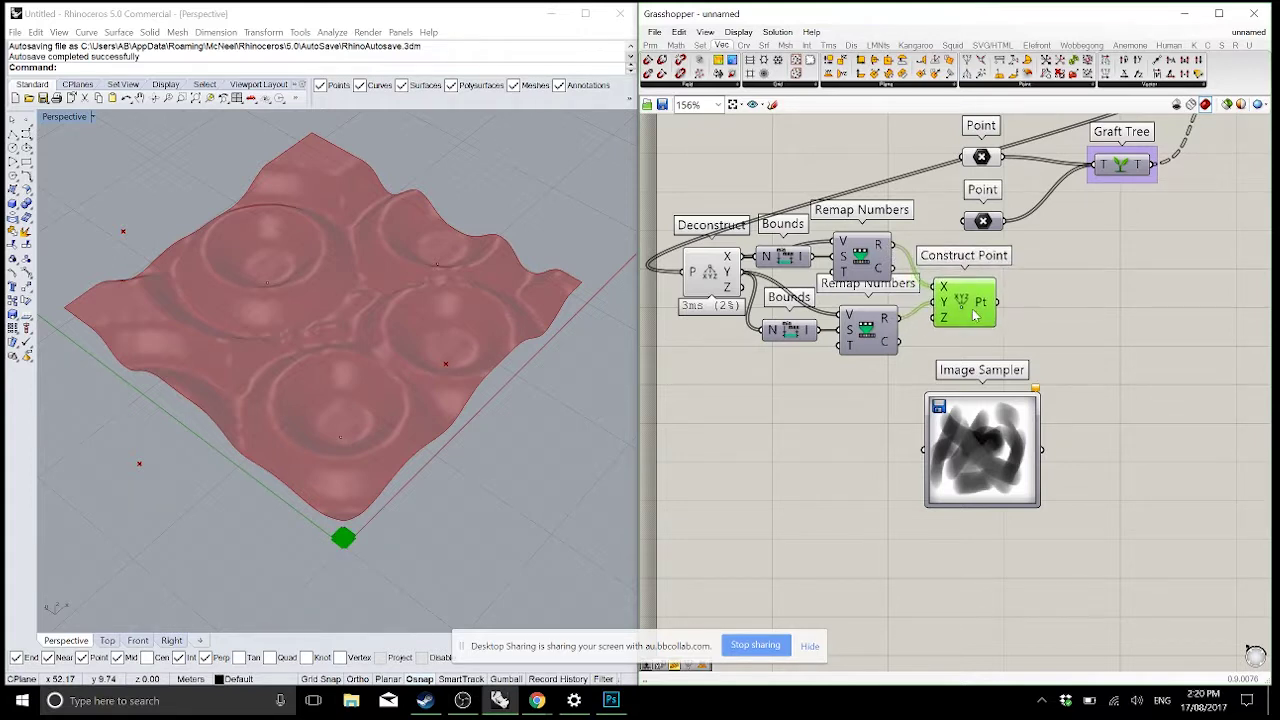
- Shift the remapping chain left and down and centre the Rhino view on the point grid
{"action": "left_click_drag", "start_coordinate": [996, 358], "coordinate": [692, 243]}
{"action": "left_click_drag", "start_coordinate": [736, 298], "coordinate": [686, 343]}
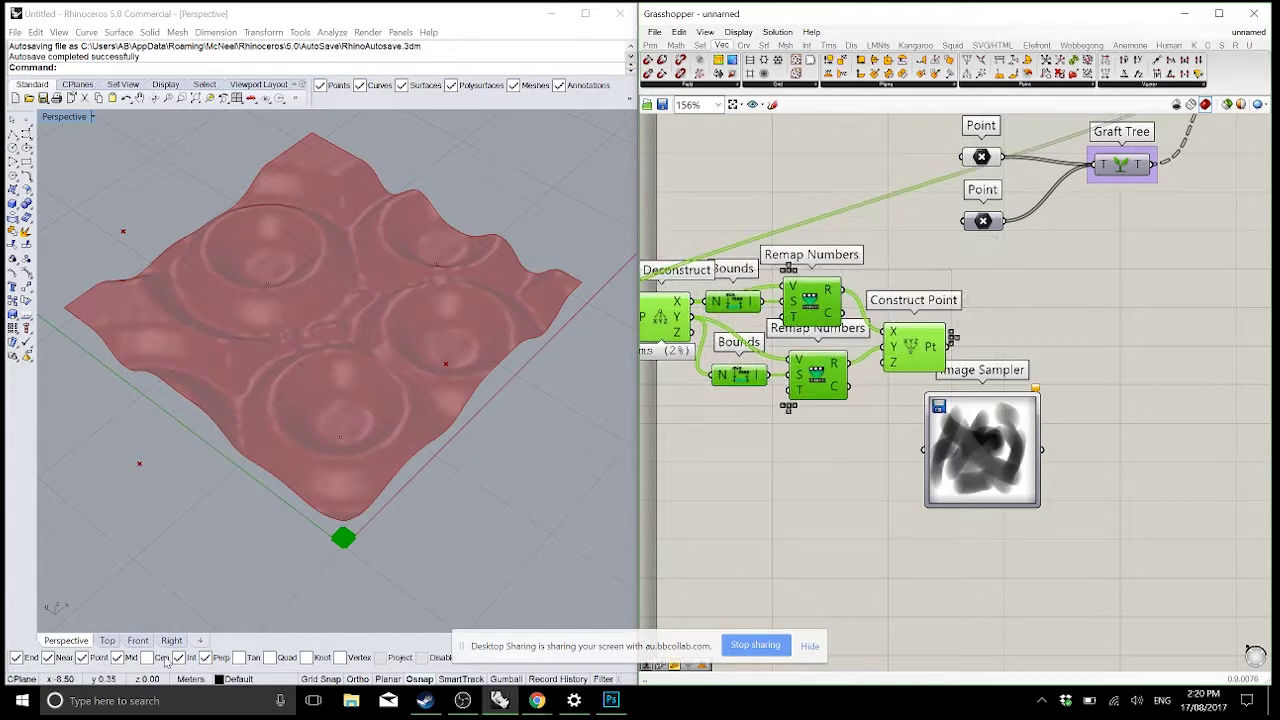
{"action": "scroll", "coordinate": [192, 575], "scroll_direction": "up", "scroll_amount": 10}
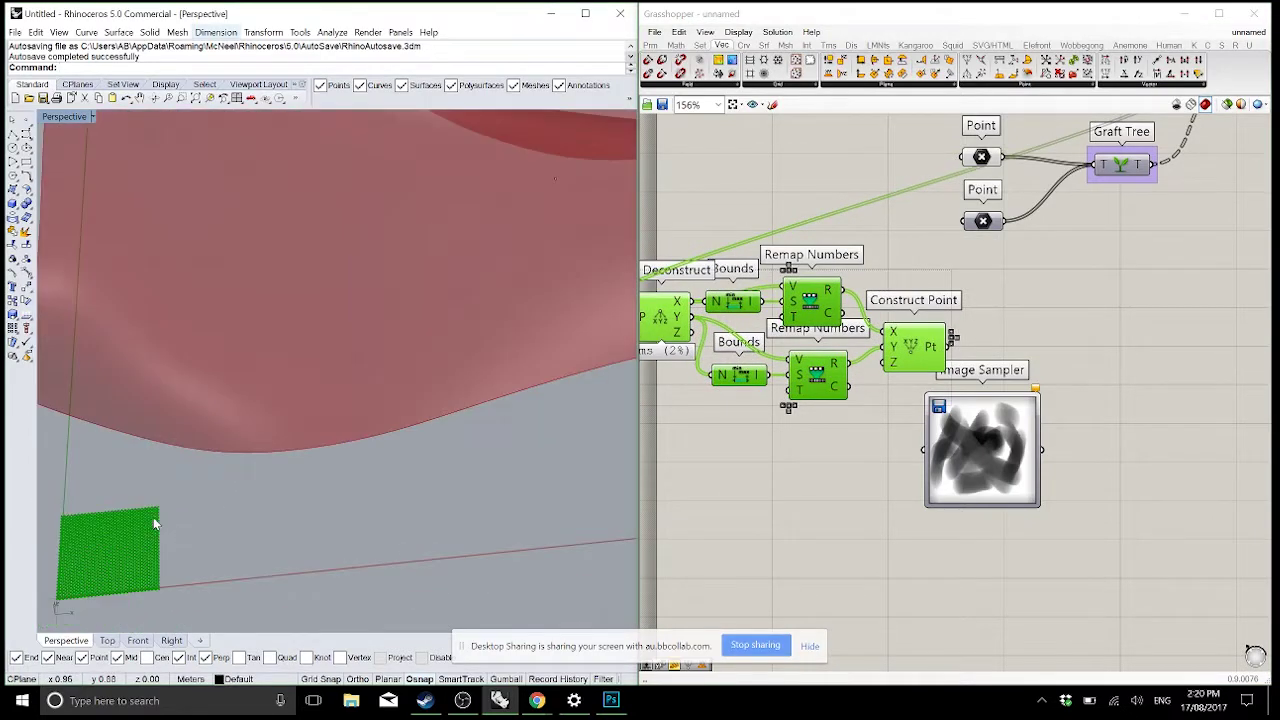
{"action": "right_click_drag", "start_coordinate": [150, 518], "coordinate": [348, 331], "text": "shift"}
{"action": "scroll", "coordinate": [383, 380], "scroll_direction": "up", "scroll_amount": 5}
{"action": "scroll", "coordinate": [344, 396], "scroll_direction": "down", "scroll_amount": 5}
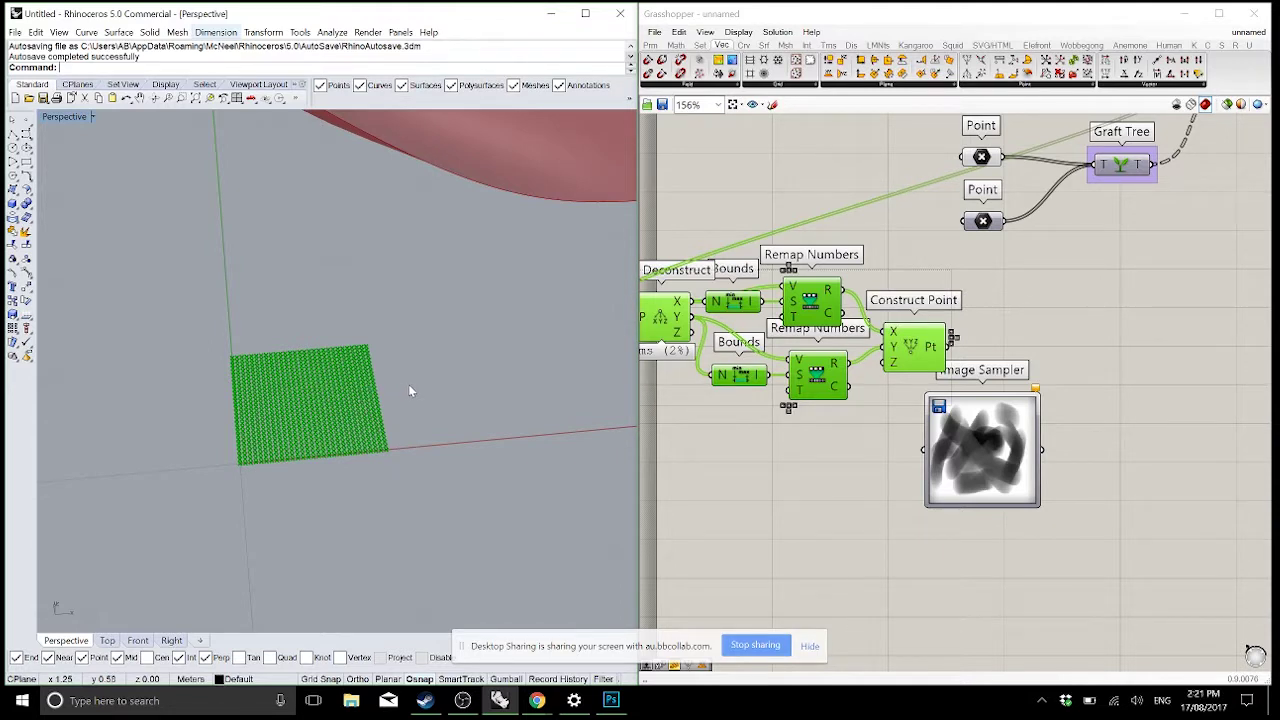
{"action": "left_click", "coordinate": [1020, 331]}
- Wire Construct Point's output into the Image Sampler and reposition the sampler
{"action": "left_click_drag", "start_coordinate": [1000, 440], "coordinate": [1056, 393]}
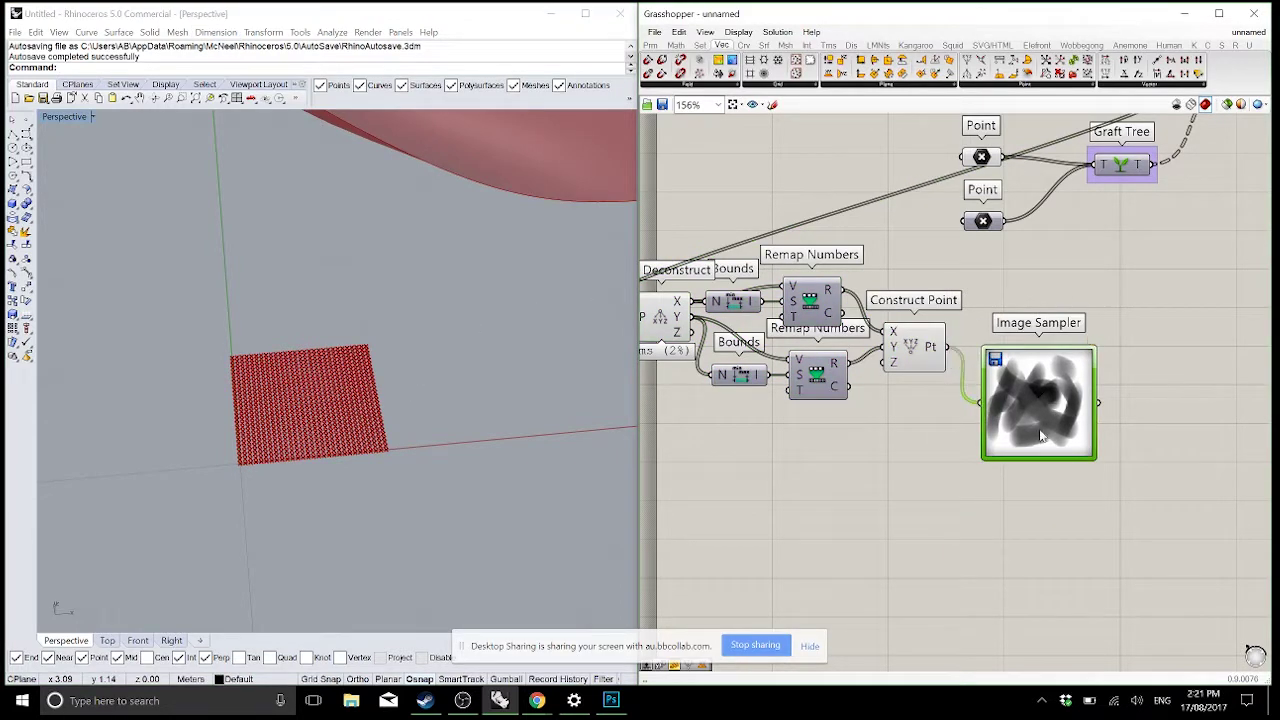
{"action": "left_click_drag", "start_coordinate": [1036, 440], "coordinate": [1030, 418]}
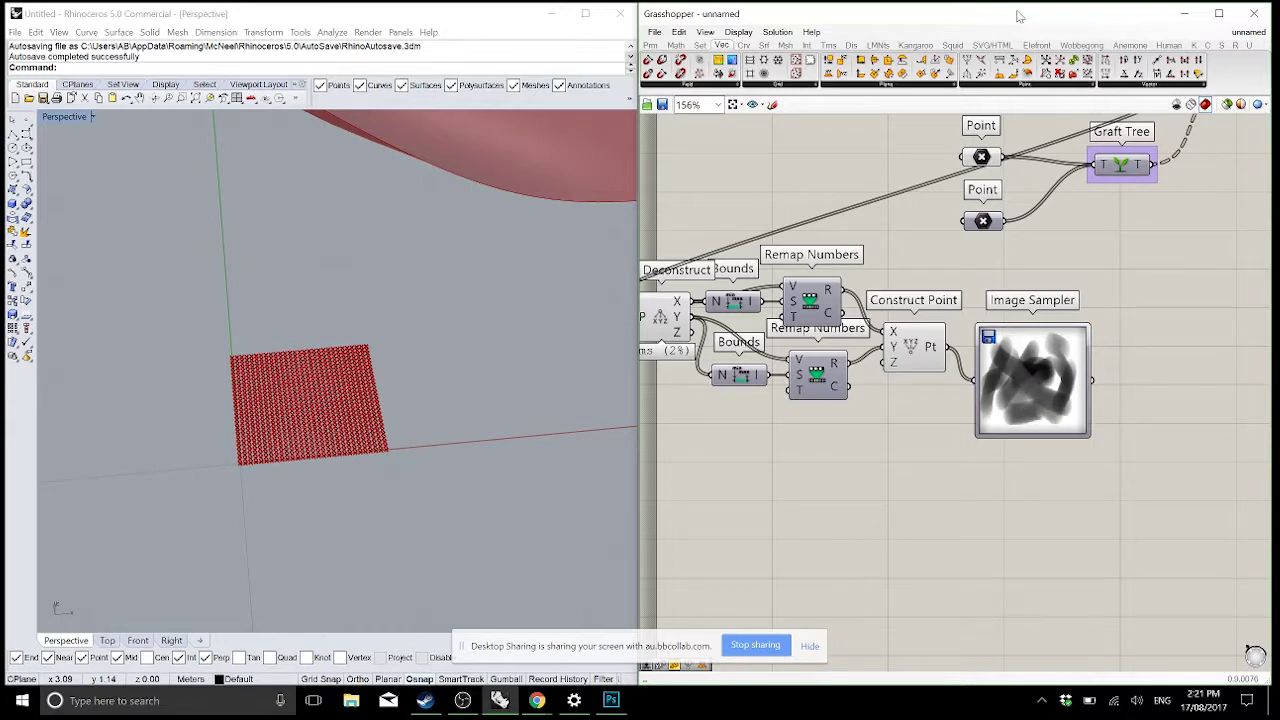
{"action": "right_click_drag", "start_coordinate": [1067, 394], "coordinate": [975, 314]}
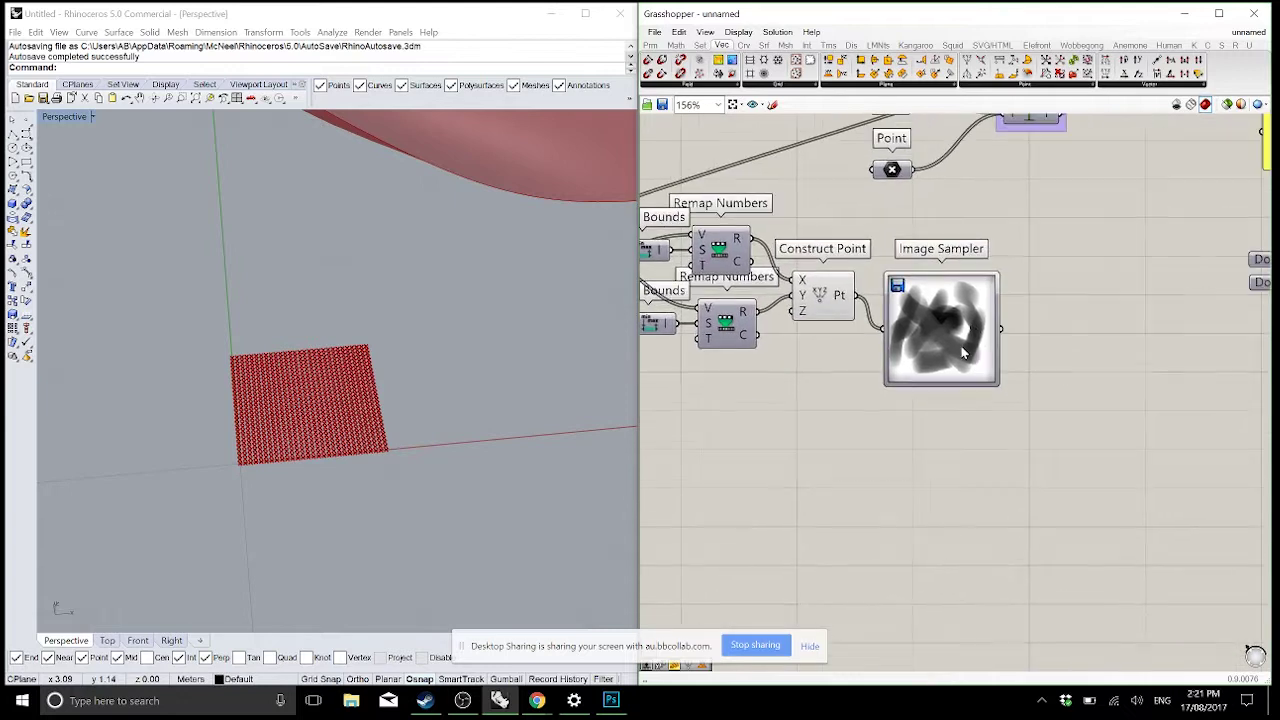
{"action": "left_click", "coordinate": [958, 325]}
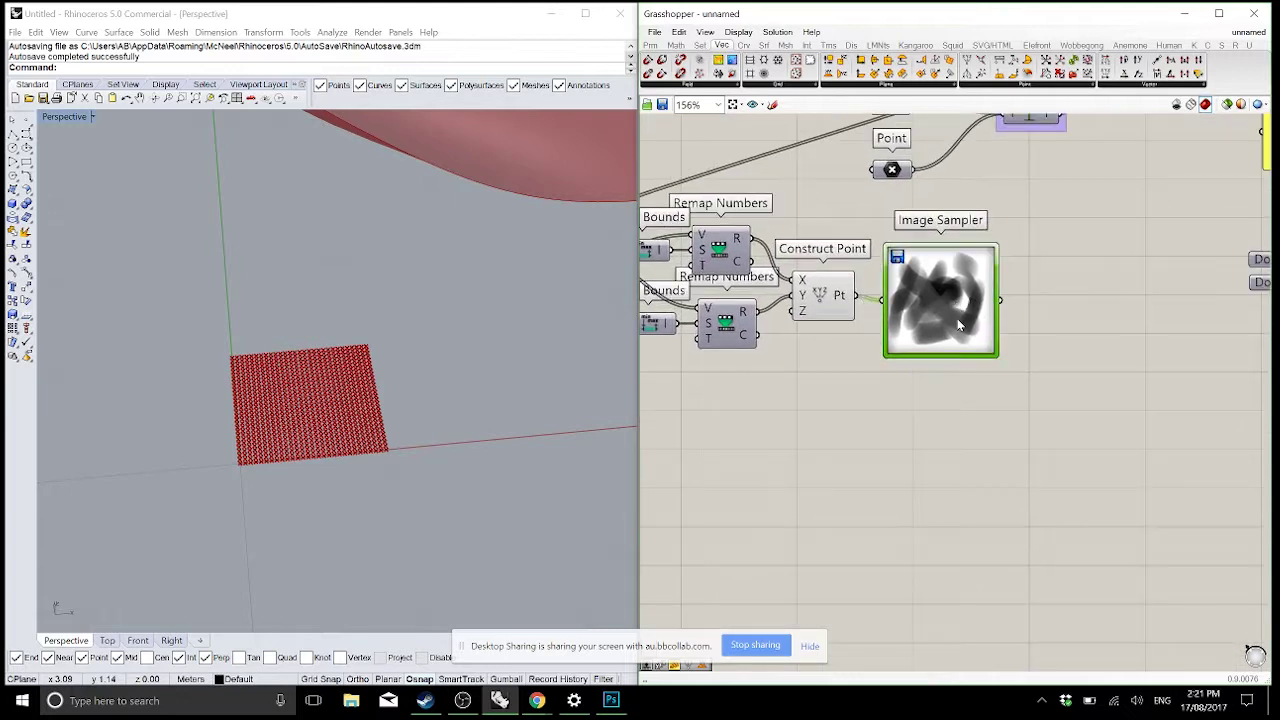
{"action": "left_click", "coordinate": [655, 47]}
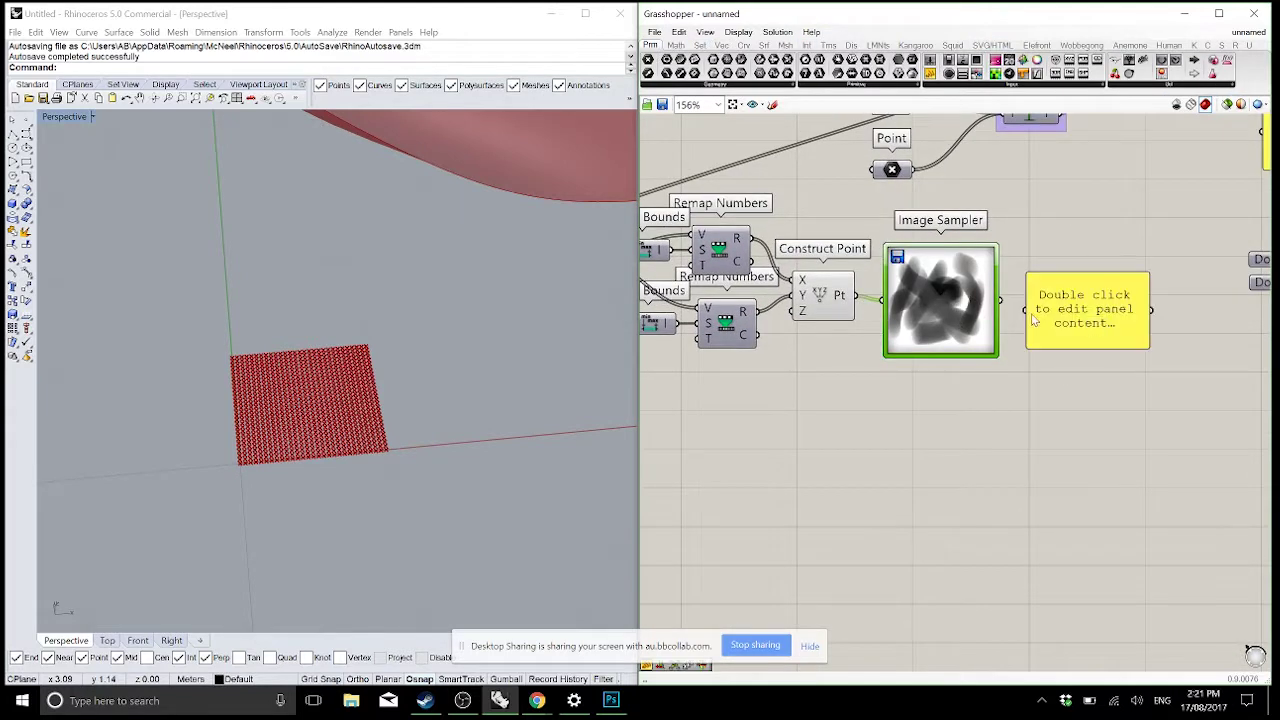
- Add a Panel showing the Image Sampler's values, stretch it taller and move it down-right
{"action": "left_click_drag", "start_coordinate": [930, 72], "coordinate": [1088, 310]}
{"action": "left_click_drag", "start_coordinate": [1003, 301], "coordinate": [1027, 310]}
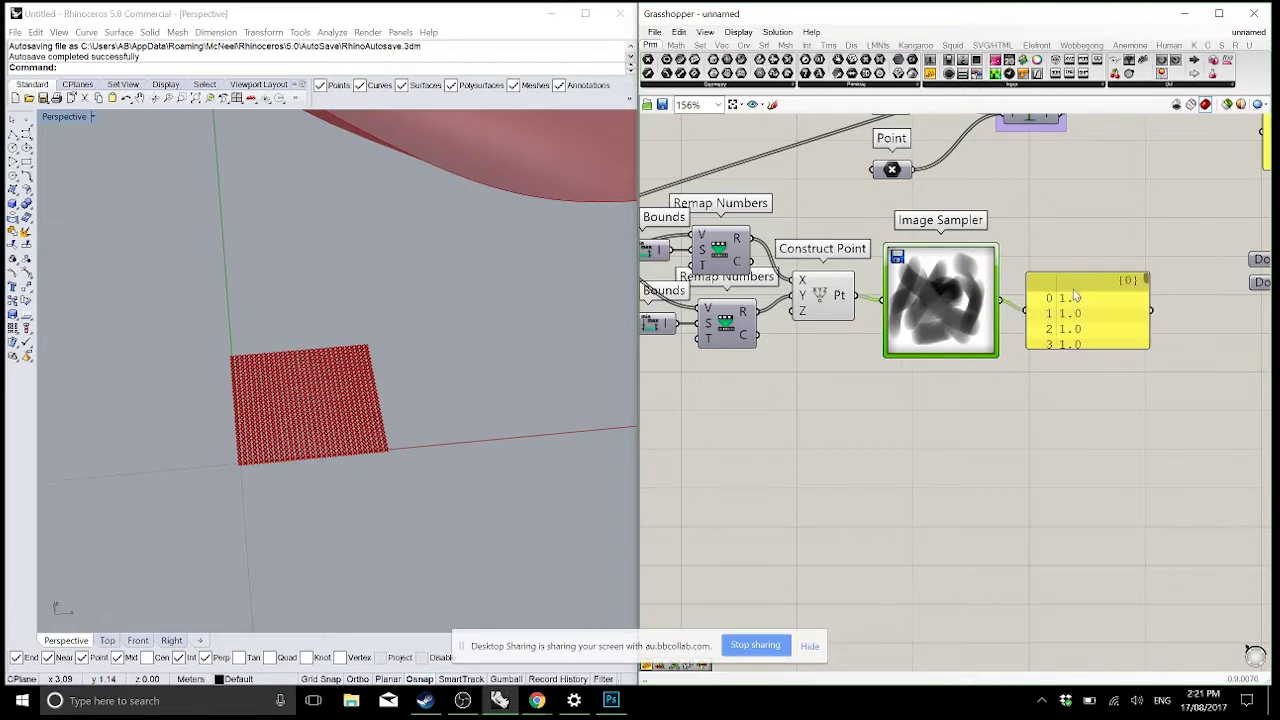
{"action": "left_click_drag", "start_coordinate": [1063, 349], "coordinate": [1090, 466]}
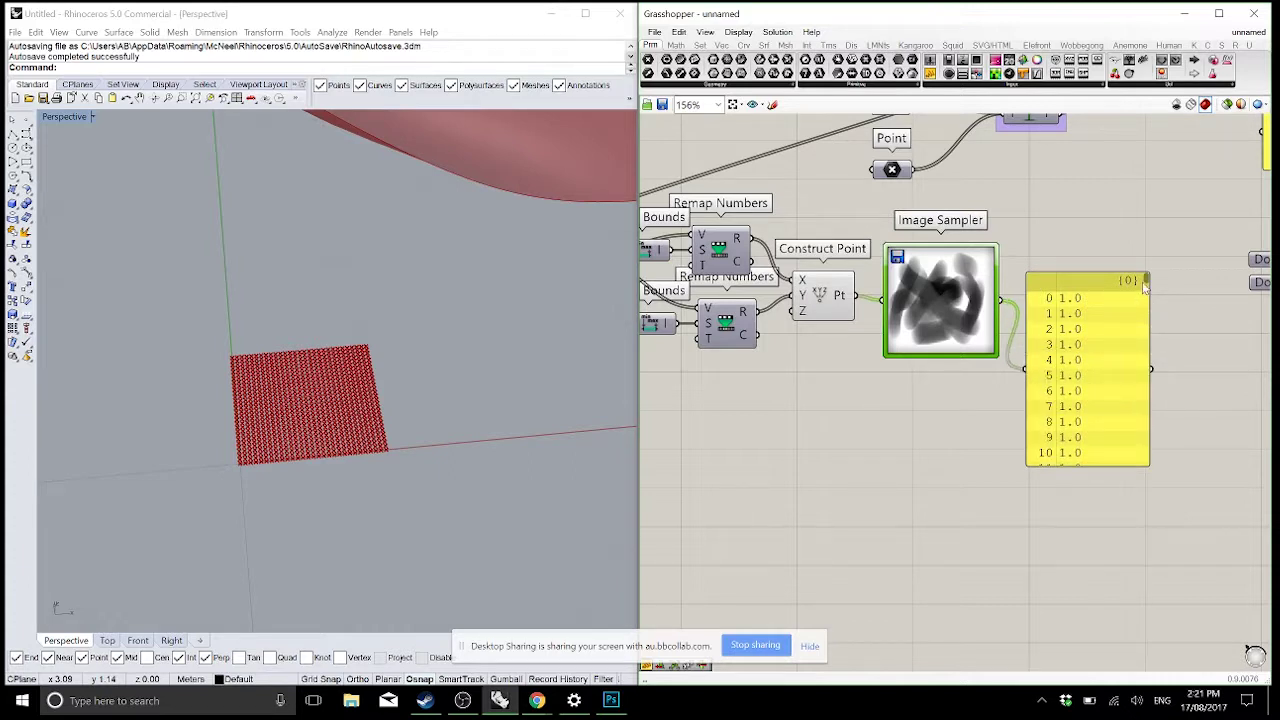
{"action": "left_click_drag", "start_coordinate": [1146, 281], "coordinate": [1137, 302]}
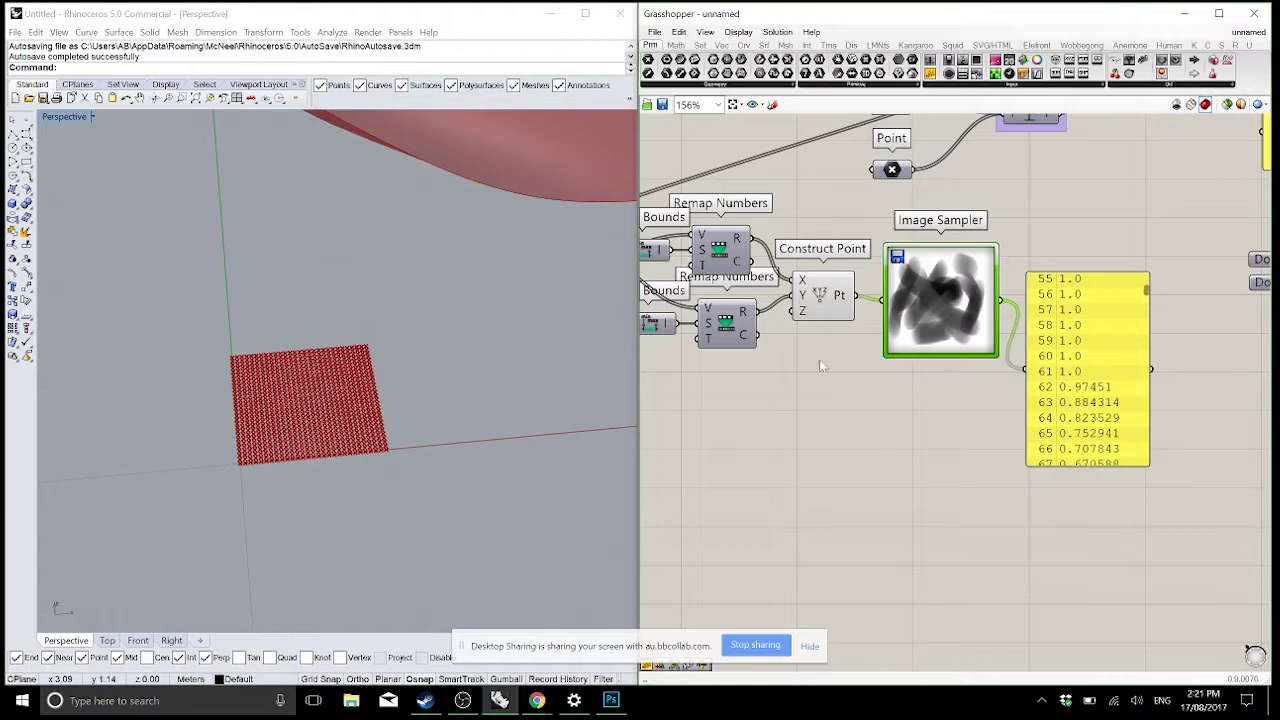
{"action": "left_click_drag", "start_coordinate": [1047, 362], "coordinate": [1104, 391]}
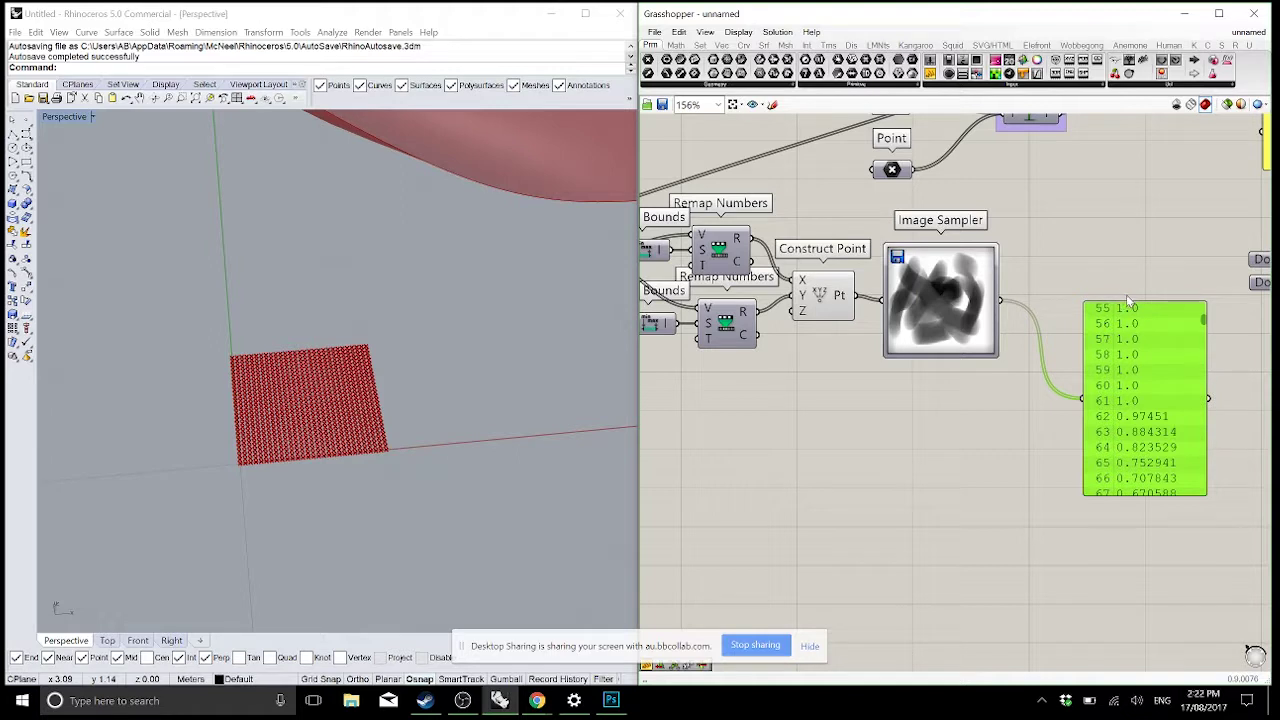
- Place a Custom Preview beside the Image Sampler and wire the sampler output into it
{"action": "left_click", "coordinate": [854, 48]}
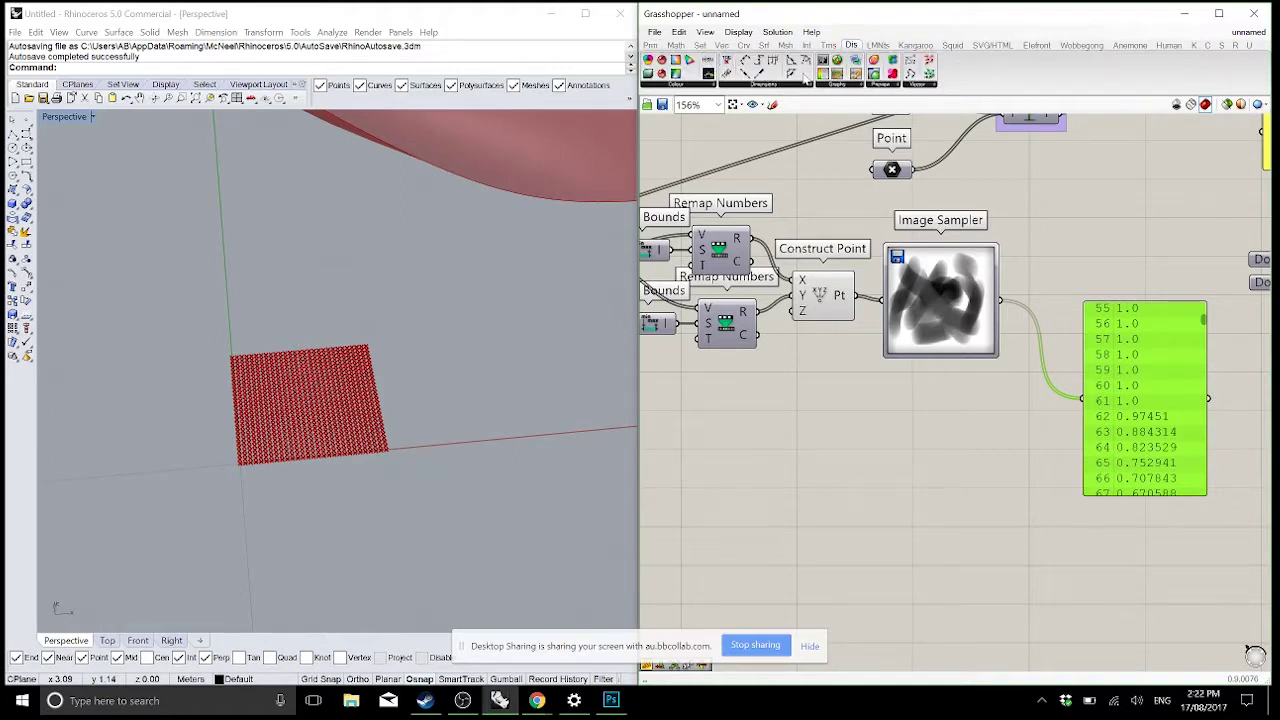
{"action": "left_click_drag", "start_coordinate": [988, 232], "coordinate": [1075, 264]}
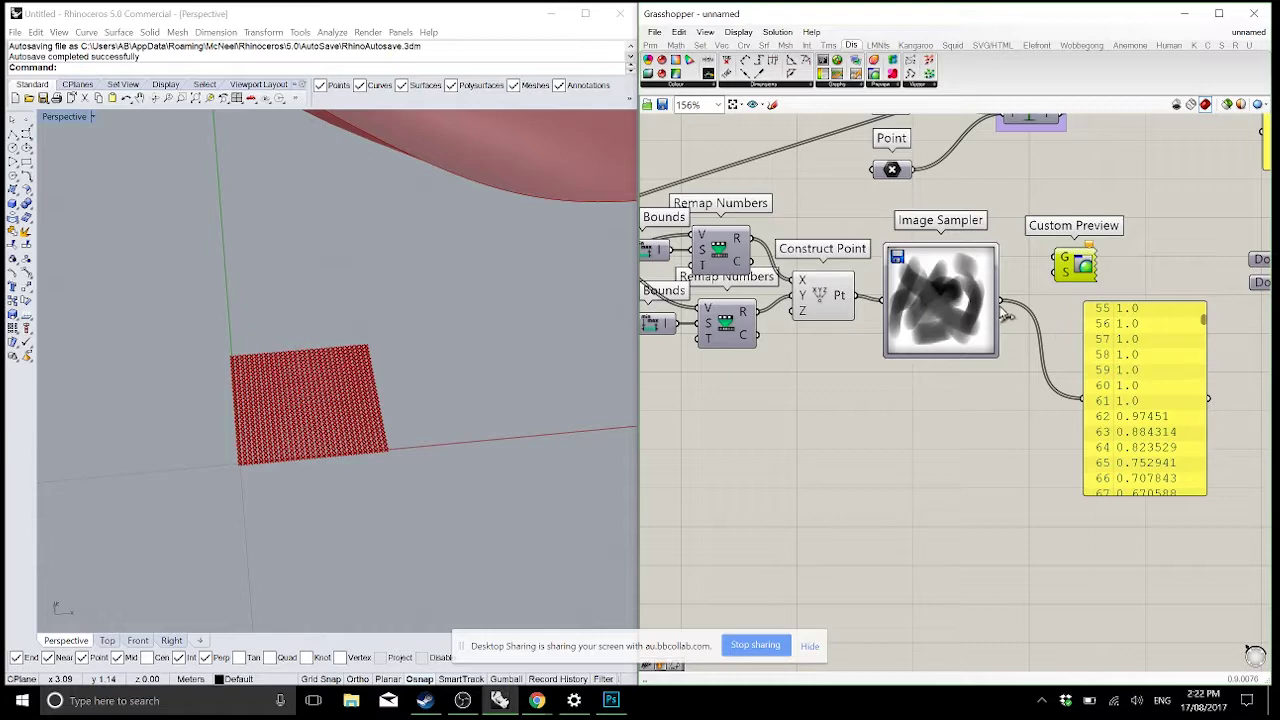
{"action": "left_click_drag", "start_coordinate": [999, 300], "coordinate": [1057, 258]}
{"action": "scroll", "coordinate": [946, 286], "scroll_direction": "down", "scroll_amount": 3}
- Wire the grafted points into Custom Preview and place a Unit Z beside the Image Sampler
{"action": "scroll", "coordinate": [946, 286], "scroll_direction": "up", "scroll_amount": 1}
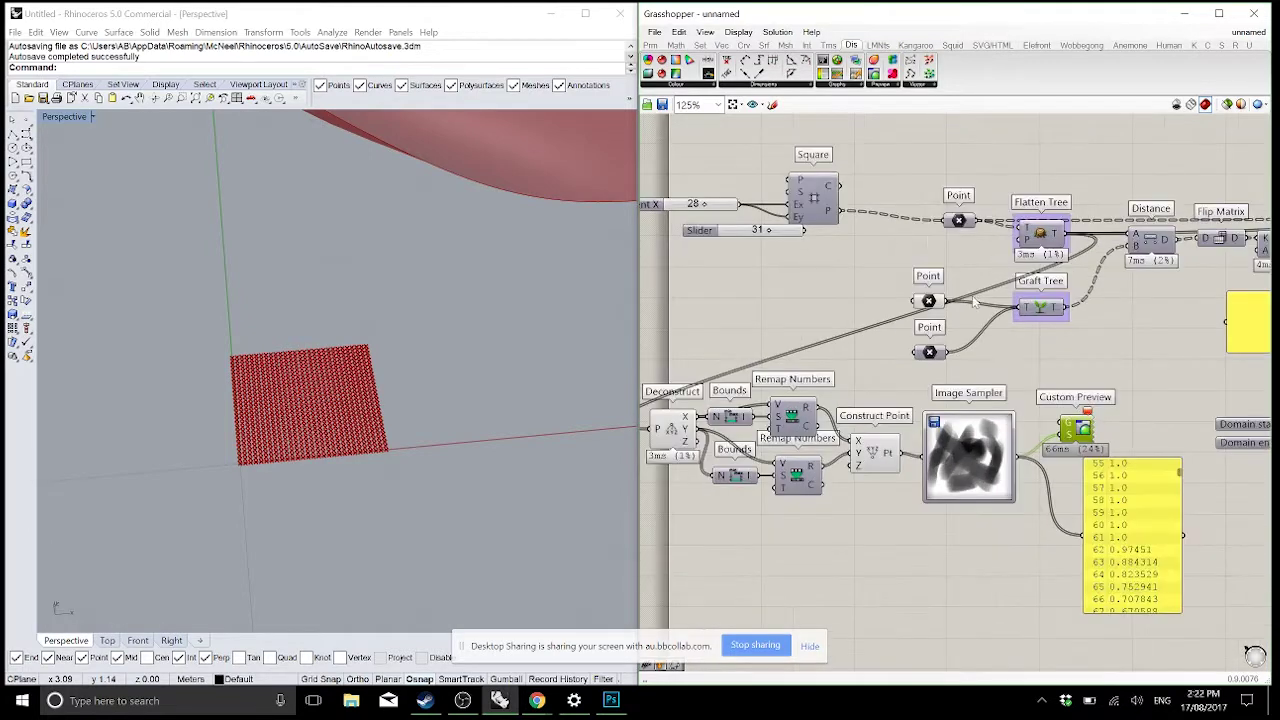
{"action": "left_click_drag", "start_coordinate": [991, 275], "coordinate": [1013, 383]}
{"action": "scroll", "coordinate": [1150, 520], "scroll_direction": "up", "scroll_amount": 2}
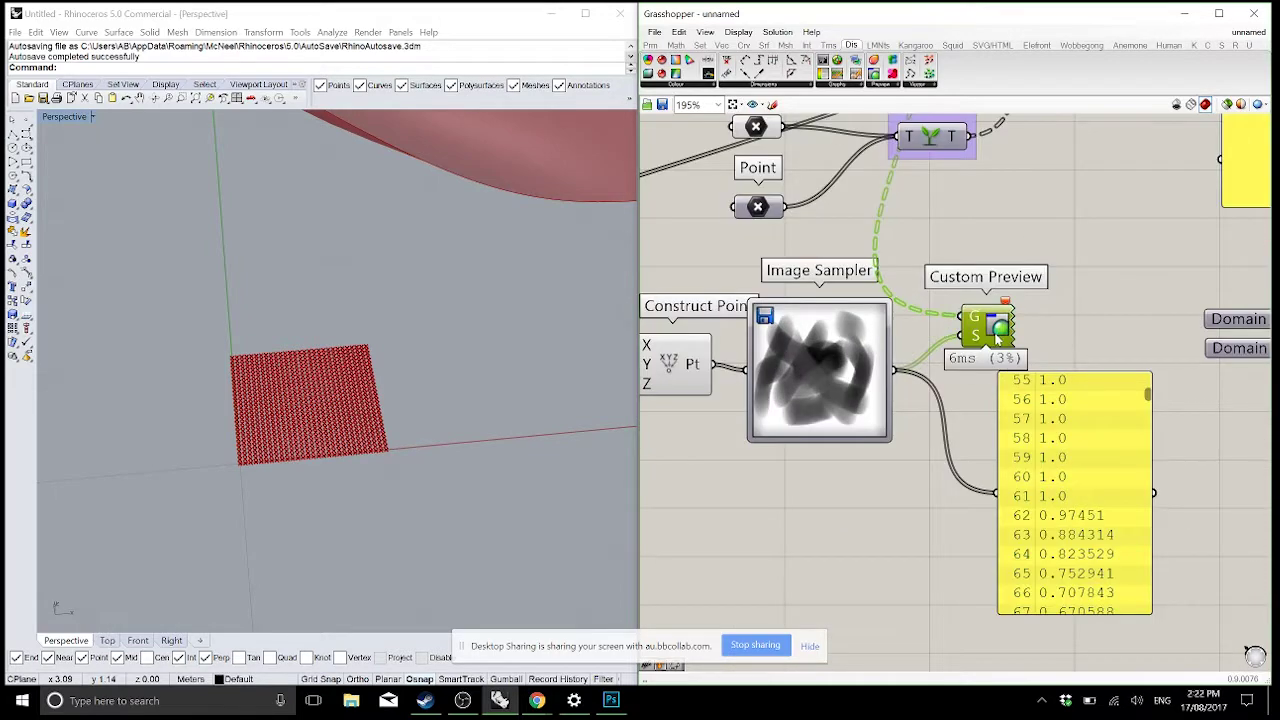
{"action": "left_click", "coordinate": [721, 45]}
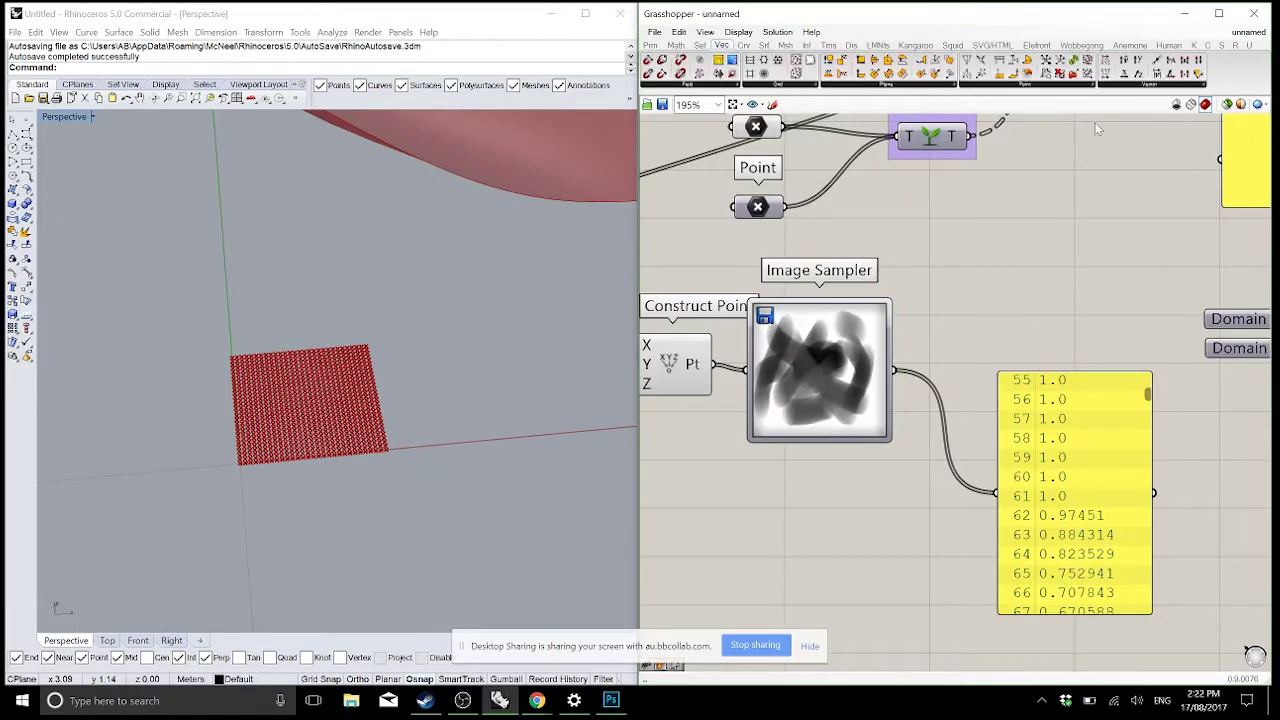
{"action": "left_click_drag", "start_coordinate": [1140, 85], "coordinate": [982, 294]}
- Move the sampling components, from Deconstruct to the panel, lower on the canvas
{"action": "scroll", "coordinate": [1025, 258], "scroll_direction": "down", "scroll_amount": 2}
{"action": "scroll", "coordinate": [1025, 258], "scroll_direction": "down", "scroll_amount": 2}
{"action": "left_click_drag", "start_coordinate": [1102, 404], "coordinate": [790, 228]}
{"action": "left_click_drag", "start_coordinate": [998, 286], "coordinate": [1012, 378]}
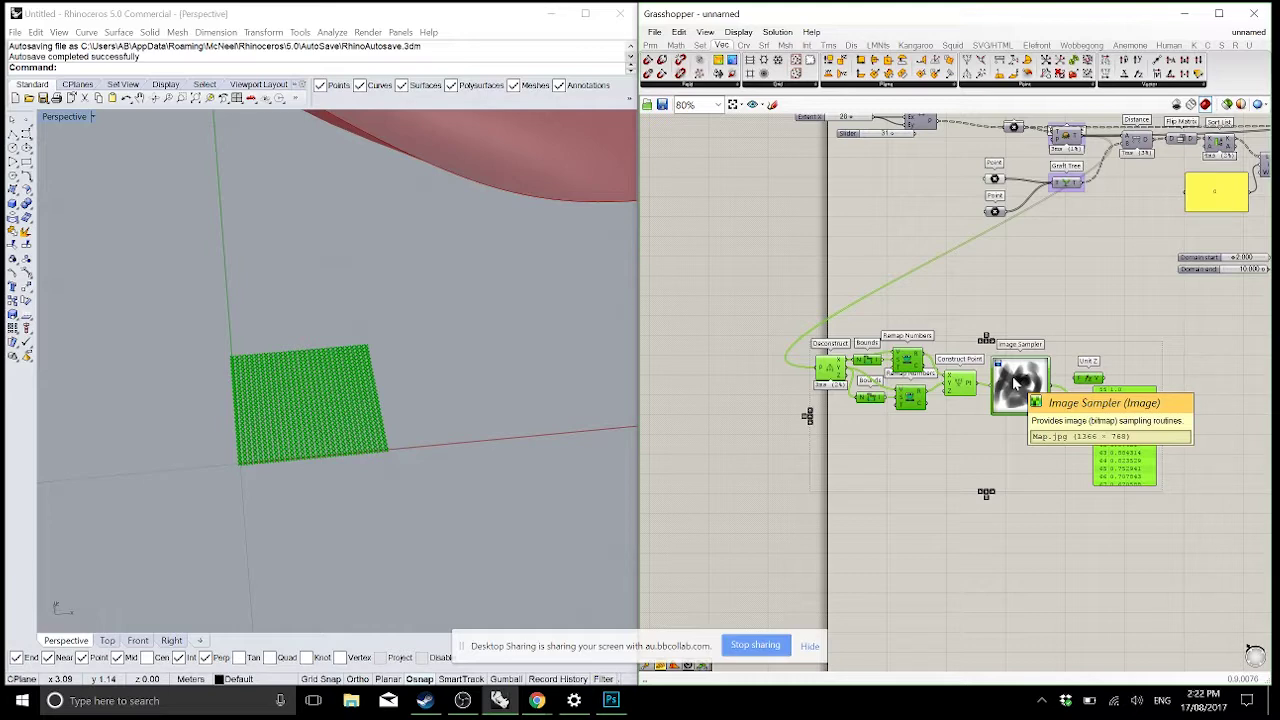
{"action": "left_click", "coordinate": [932, 424]}
- Place a Move component below Graft Tree
{"action": "scroll", "coordinate": [932, 424], "scroll_direction": "up", "scroll_amount": 2}
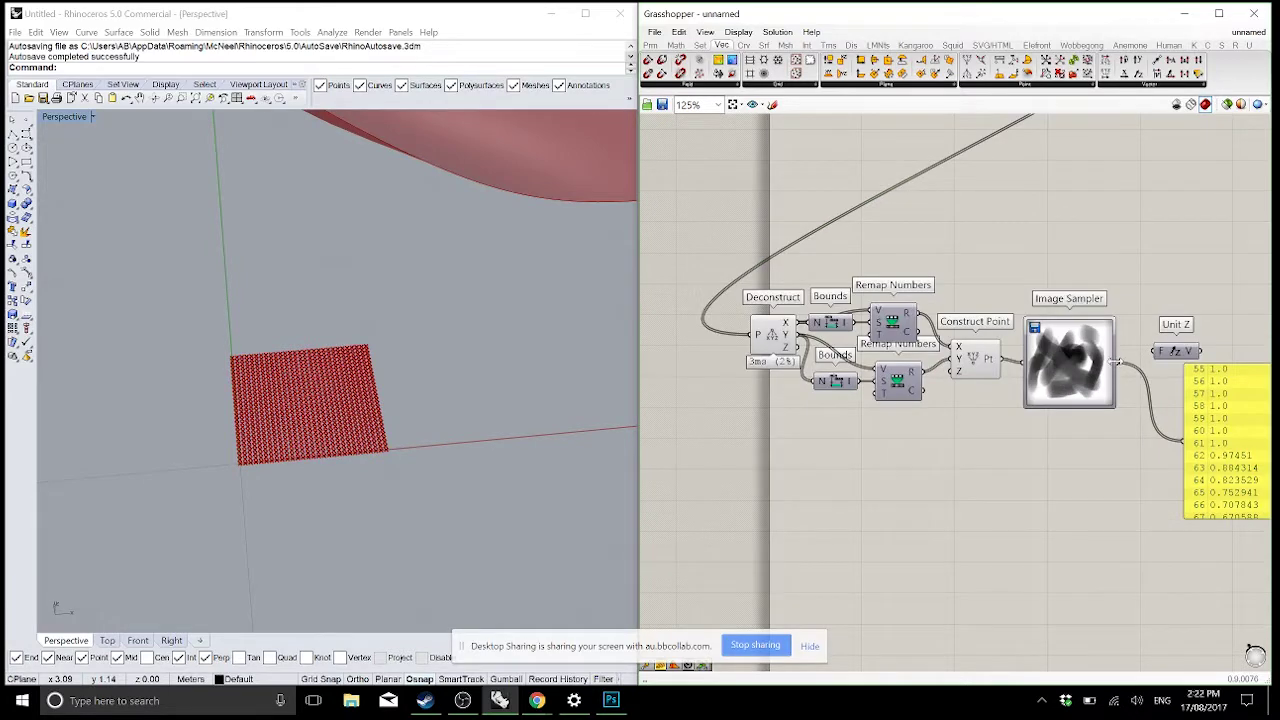
{"action": "right_click_drag", "start_coordinate": [1170, 326], "coordinate": [1055, 530]}
{"action": "left_click", "coordinate": [828, 45]}
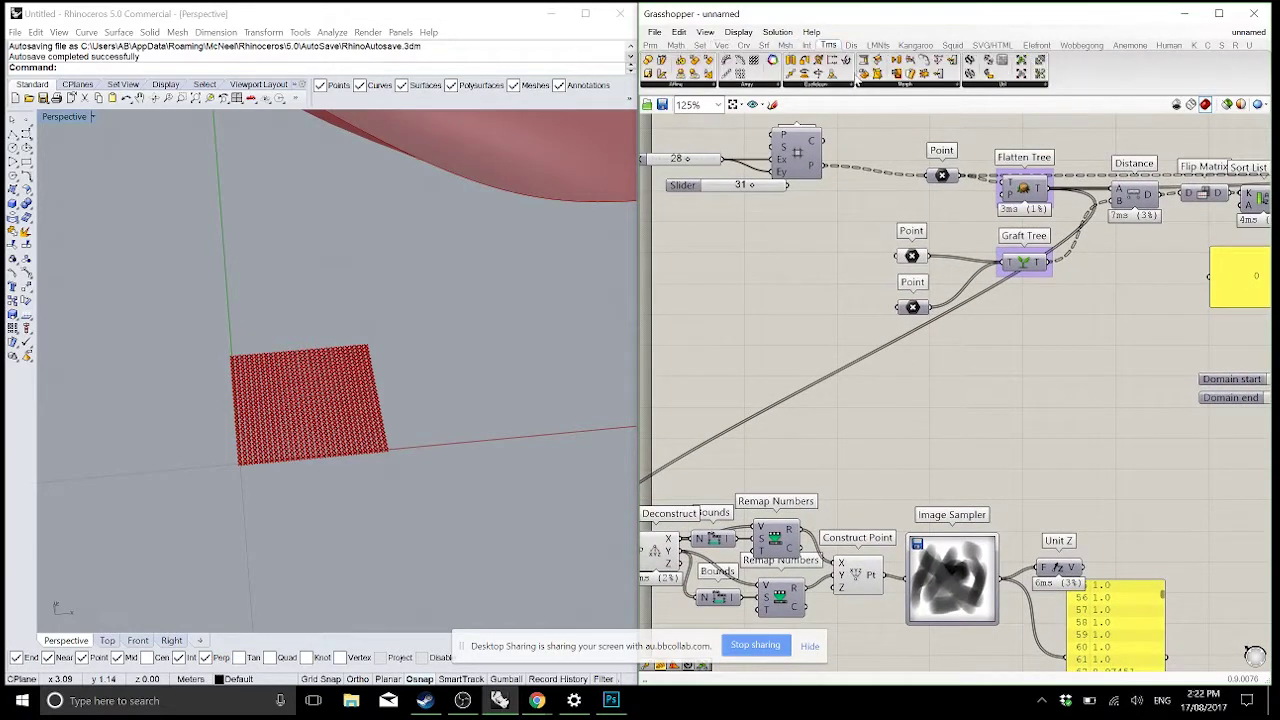
{"action": "left_click_drag", "start_coordinate": [793, 75], "coordinate": [1093, 458]}
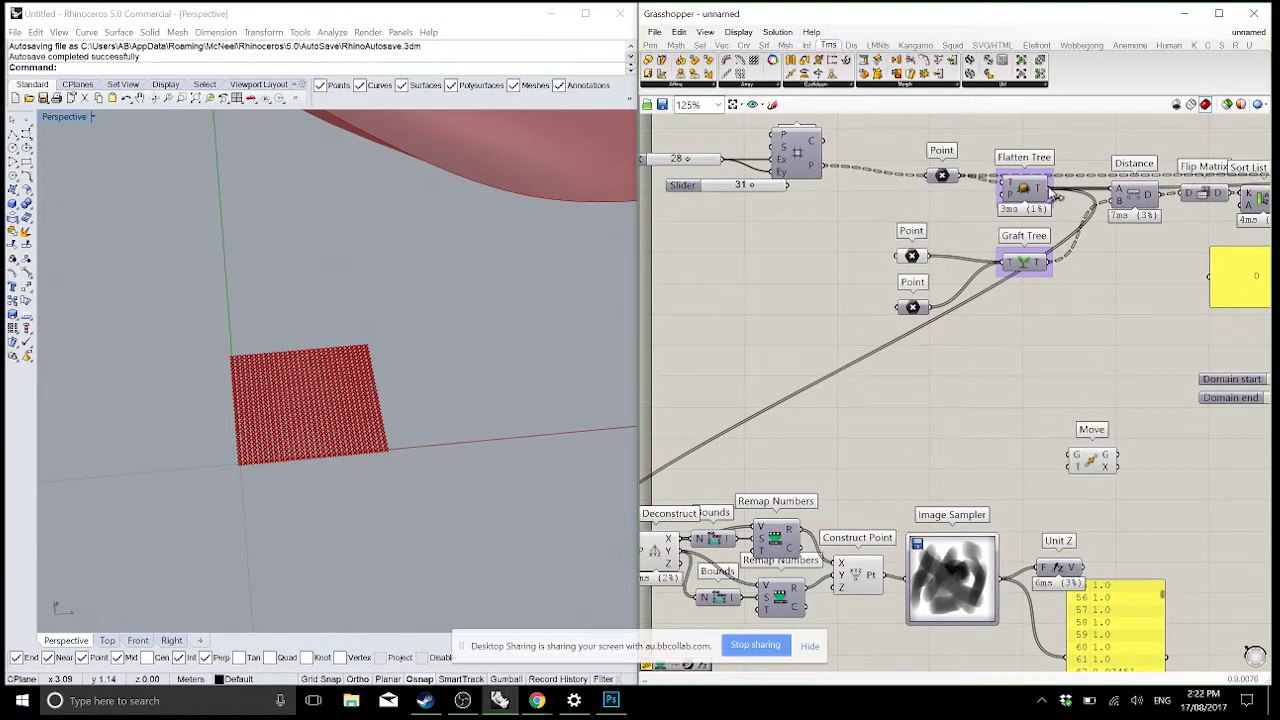
- Feed flattened grid points and Unit Z vectors into Move, then disable preview on all components
{"action": "left_click_drag", "start_coordinate": [1052, 190], "coordinate": [1073, 457]}
{"action": "left_click_drag", "start_coordinate": [1083, 570], "coordinate": [1104, 492]}
{"action": "key", "text": "ctrl+a"}
{"action": "middle_click", "coordinate": [1039, 410]}
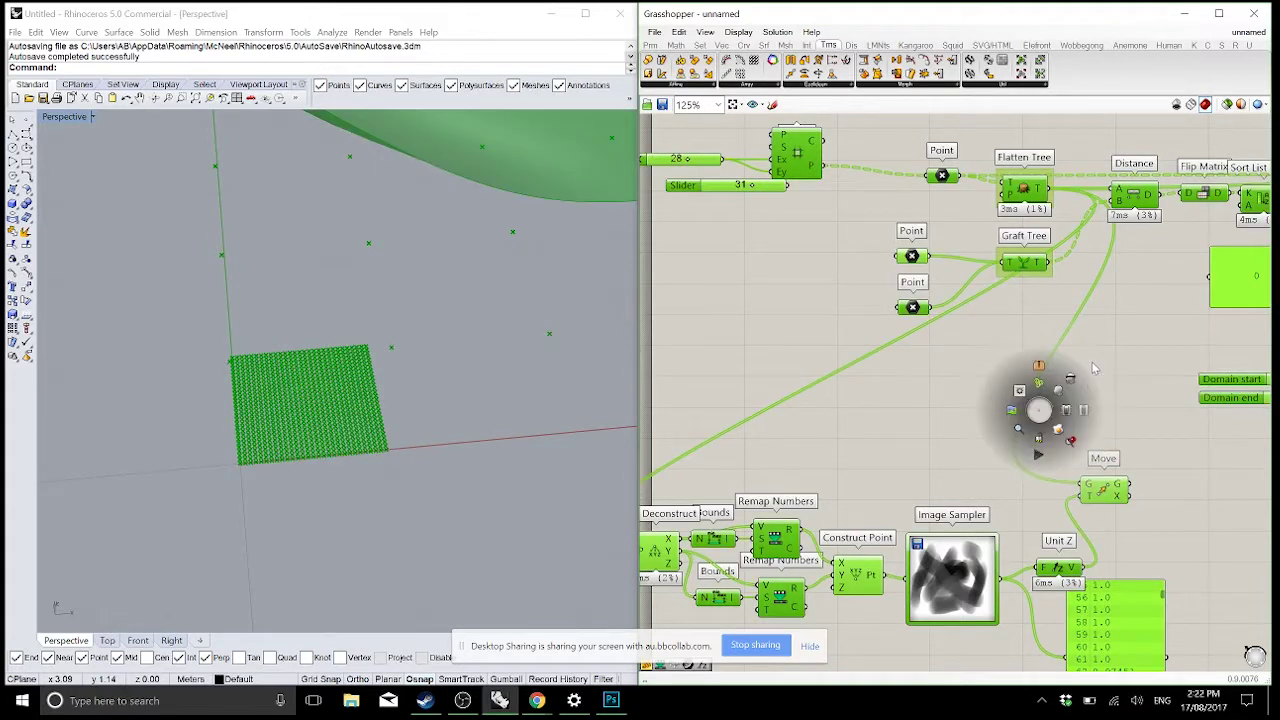
{"action": "left_click", "coordinate": [1073, 384]}
{"action": "left_click", "coordinate": [1114, 405]}
- Enable preview only on the Move component and orbit Rhino to view the raised points
{"action": "left_click", "coordinate": [1104, 490]}
{"action": "middle_click", "coordinate": [1090, 492]}
{"action": "left_click", "coordinate": [1121, 460]}
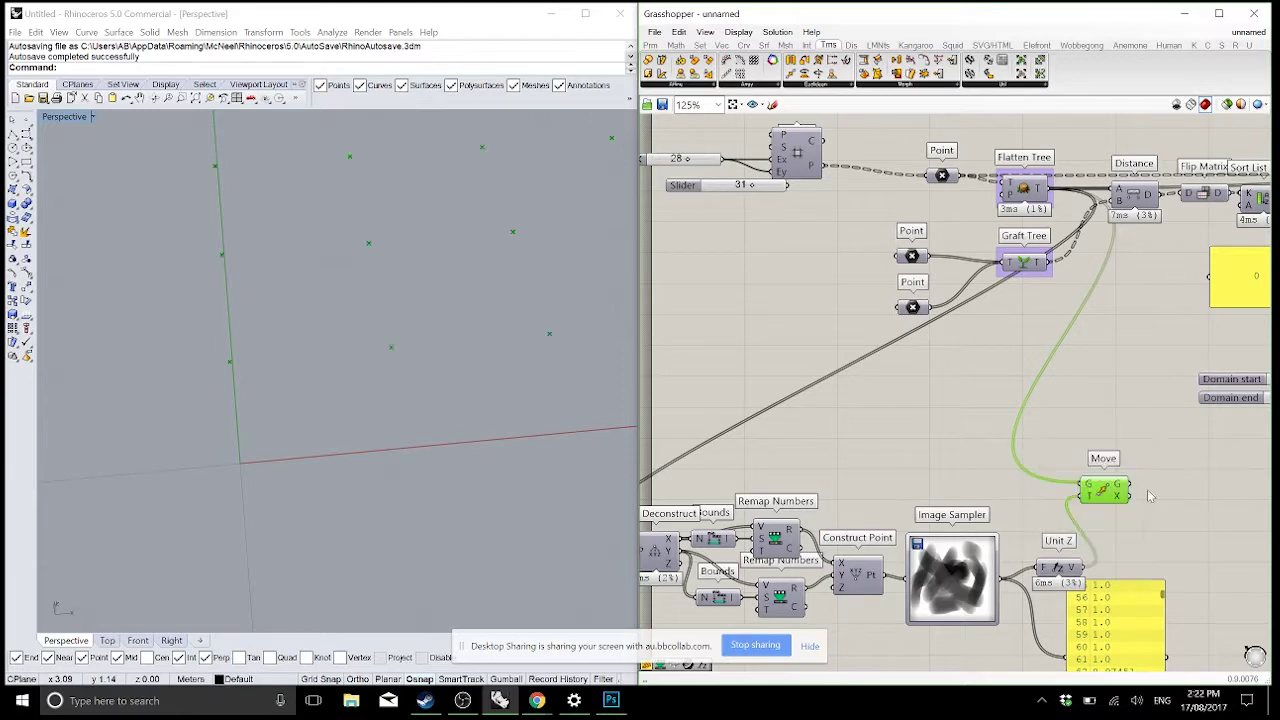
{"action": "middle_click", "coordinate": [1150, 495]}
{"action": "left_click", "coordinate": [1175, 525]}
{"action": "right_click_drag", "start_coordinate": [400, 300], "coordinate": [500, 400]}
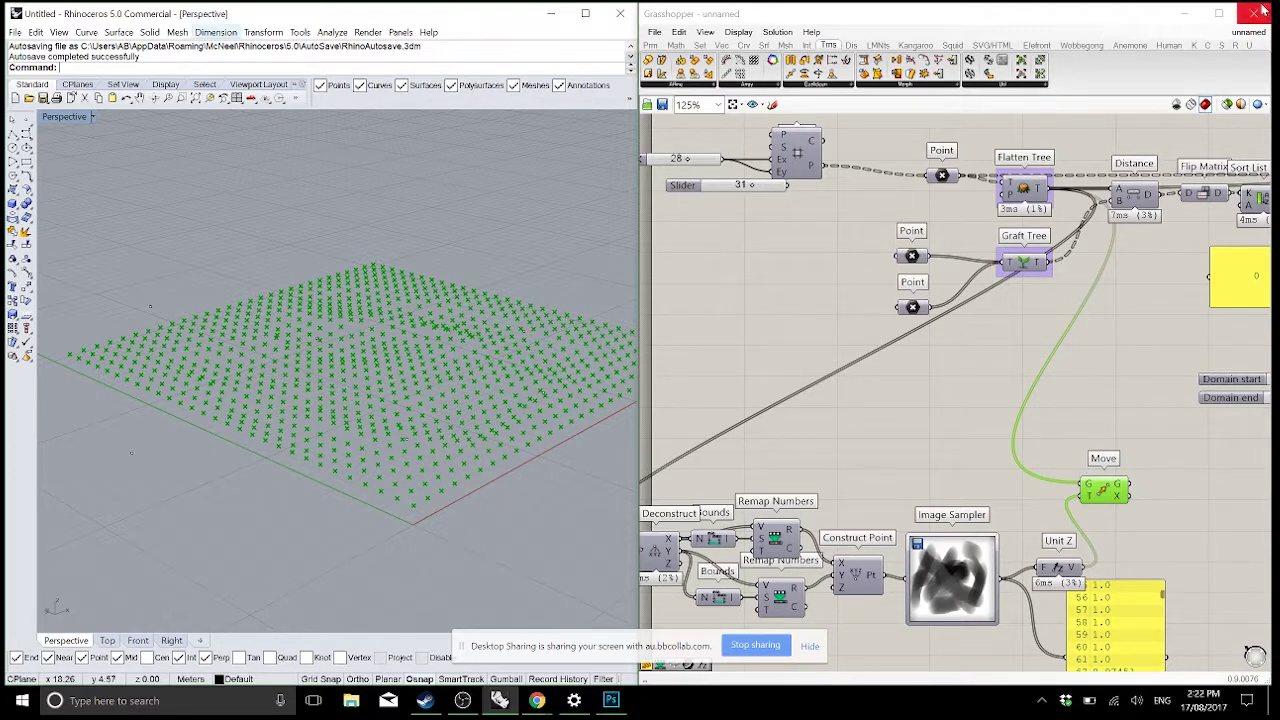
- Move the Unflatten Tree, Interpolate, Flatten Tree and Loft chain, and the yellow panel, to the lower right
{"action": "scroll", "coordinate": [950, 400], "scroll_direction": "down", "scroll_amount": 3}
{"action": "scroll", "coordinate": [1106, 273], "scroll_direction": "up", "scroll_amount": 3}
{"action": "right_click_drag", "start_coordinate": [1106, 273], "coordinate": [957, 277]}
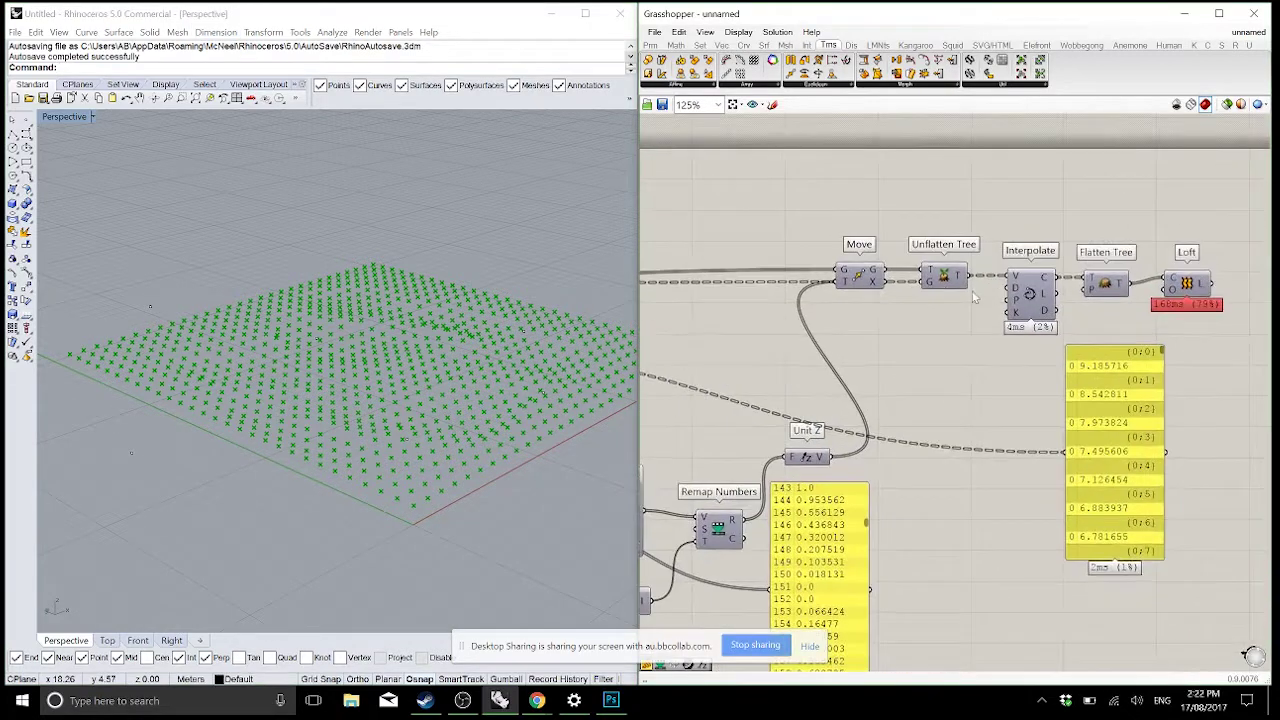
{"action": "left_click_drag", "start_coordinate": [915, 238], "coordinate": [1136, 326]}
{"action": "left_click_drag", "start_coordinate": [1193, 289], "coordinate": [1200, 295]}
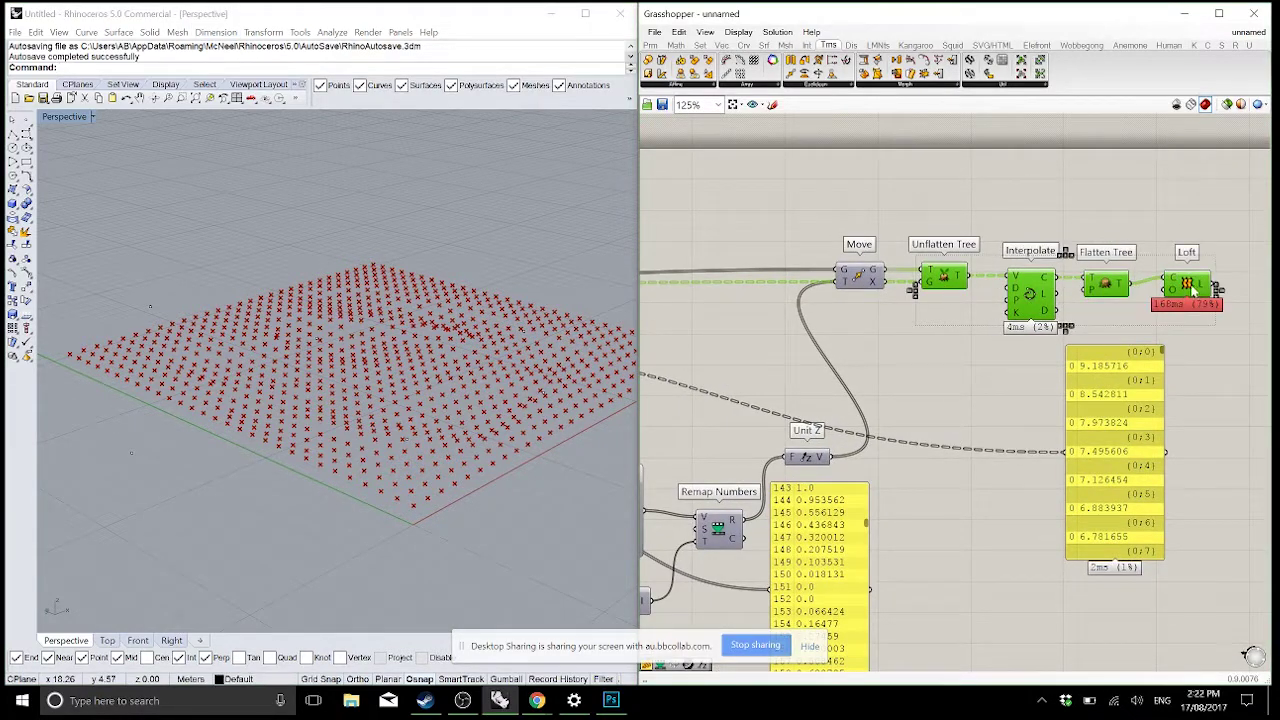
{"action": "scroll", "coordinate": [870, 460], "scroll_direction": "down", "scroll_amount": 3}
{"action": "scroll", "coordinate": [872, 467], "scroll_direction": "up", "scroll_amount": 1}
{"action": "scroll", "coordinate": [870, 467], "scroll_direction": "up", "scroll_amount": 3}
{"action": "left_click_drag", "start_coordinate": [875, 470], "coordinate": [1030, 615]}
{"action": "scroll", "coordinate": [925, 395], "scroll_direction": "up", "scroll_amount": 2}
{"action": "left_click_drag", "start_coordinate": [925, 395], "coordinate": [1165, 512]}
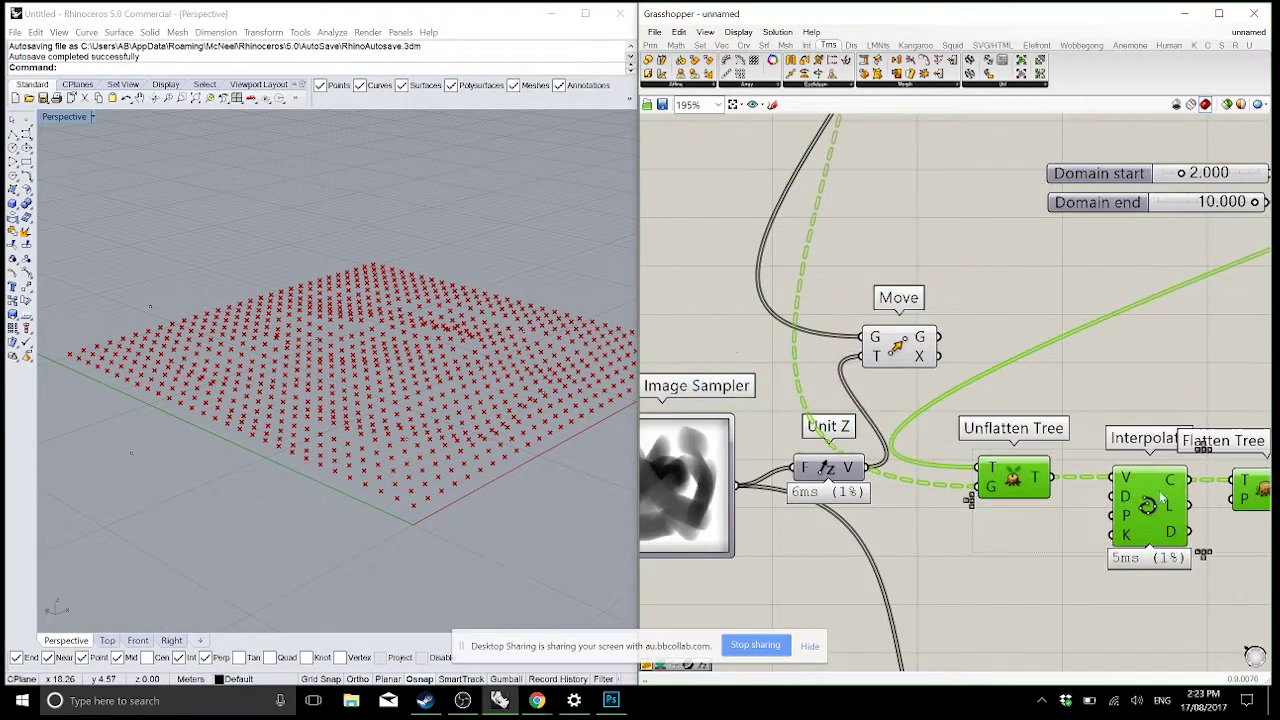
{"action": "left_click", "coordinate": [1024, 401]}
- Connect Move into Unflatten Tree, show the Loft preview, hide Move's points, and orbit to inspect
{"action": "left_click_drag", "start_coordinate": [940, 337], "coordinate": [982, 467]}
{"action": "right_click_drag", "start_coordinate": [1082, 437], "coordinate": [784, 392]}
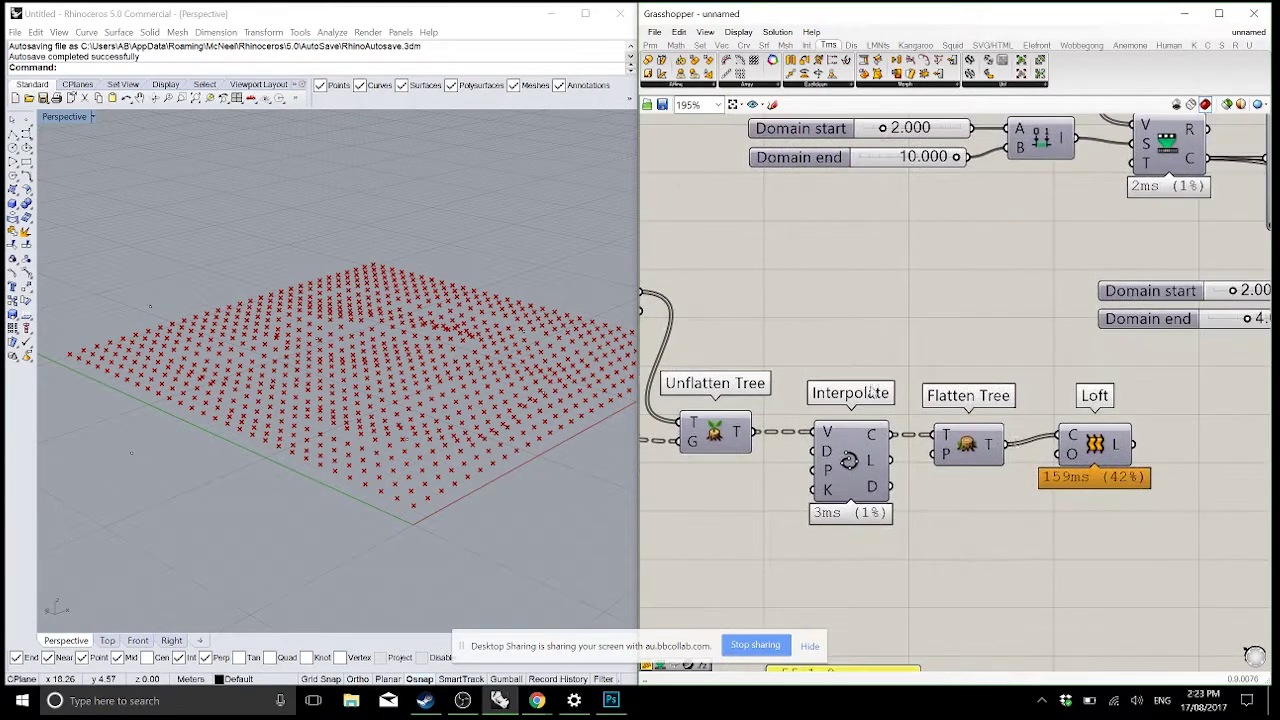
{"action": "middle_click", "coordinate": [1083, 440]}
{"action": "left_click", "coordinate": [1102, 428]}
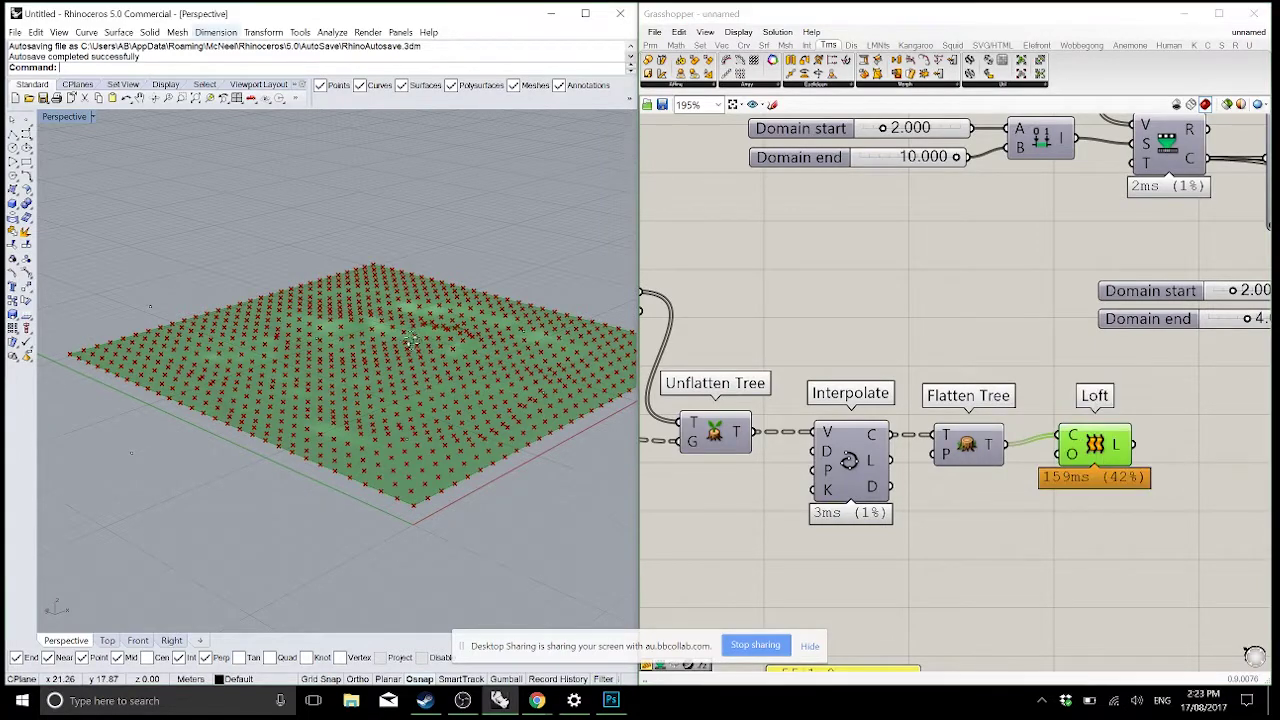
{"action": "right_click_drag", "start_coordinate": [650, 245], "coordinate": [797, 289]}
{"action": "middle_click", "coordinate": [777, 287]}
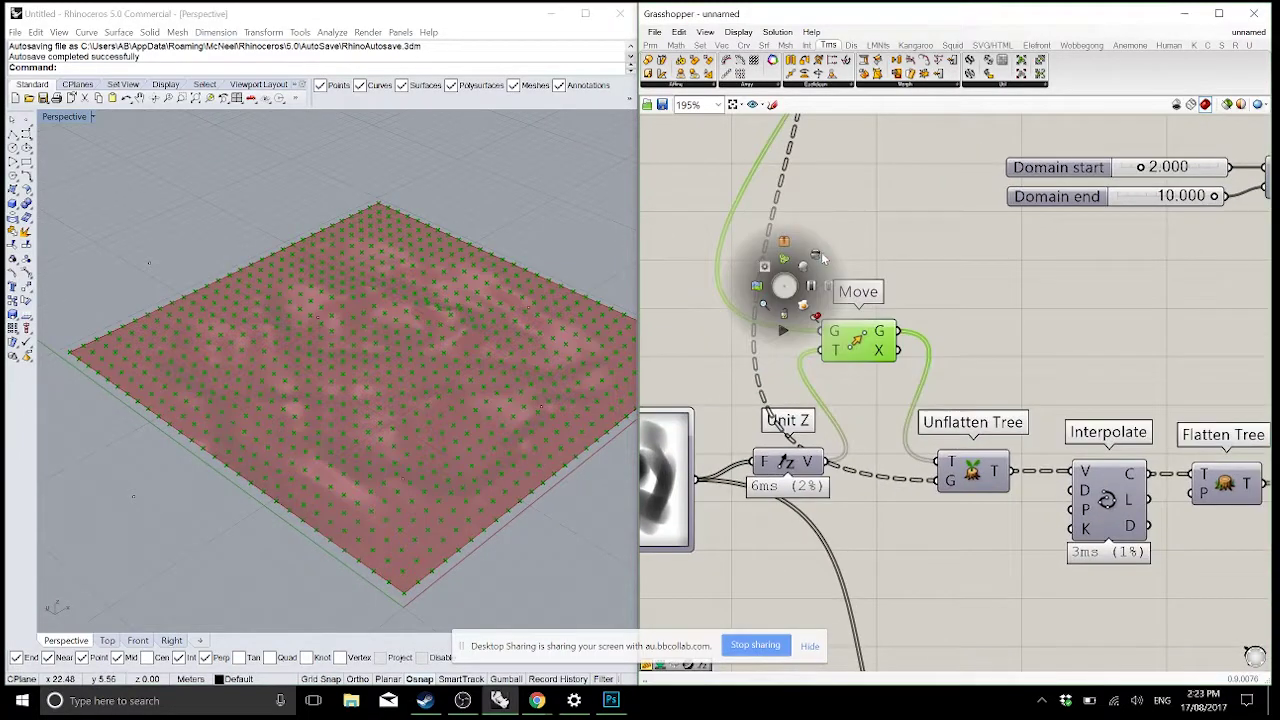
{"action": "left_click", "coordinate": [826, 259]}
{"action": "right_click_drag", "start_coordinate": [560, 320], "coordinate": [380, 414]}
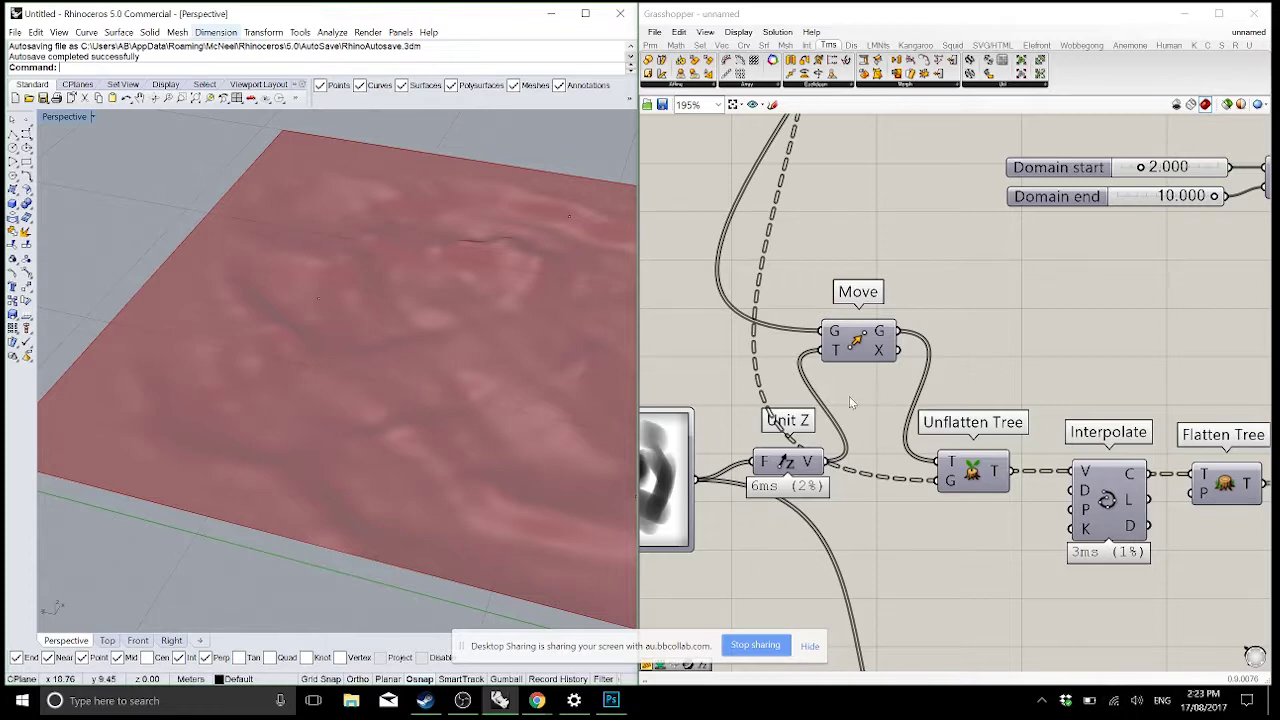
- Add Remap Numbers beside Construct Domain and move the domain group near the Image Sampler
{"action": "scroll", "coordinate": [855, 510], "scroll_direction": "down", "scroll_amount": 4}
{"action": "right_click_drag", "start_coordinate": [966, 458], "coordinate": [860, 446]}
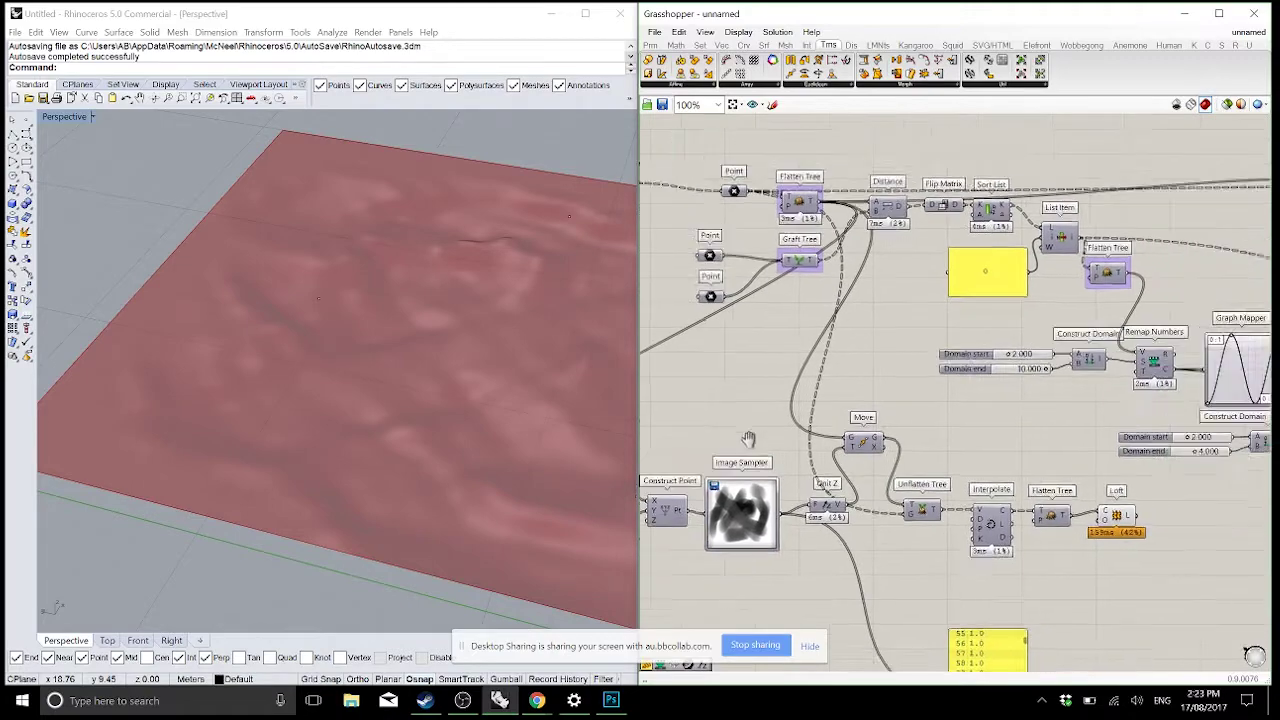
{"action": "right_click_drag", "start_coordinate": [1031, 443], "coordinate": [894, 438]}
{"action": "right_click_drag", "start_coordinate": [1040, 380], "coordinate": [968, 363]}
{"action": "scroll", "coordinate": [1047, 490], "scroll_direction": "up", "scroll_amount": 3}
{"action": "left_click_drag", "start_coordinate": [1047, 494], "coordinate": [880, 400]}
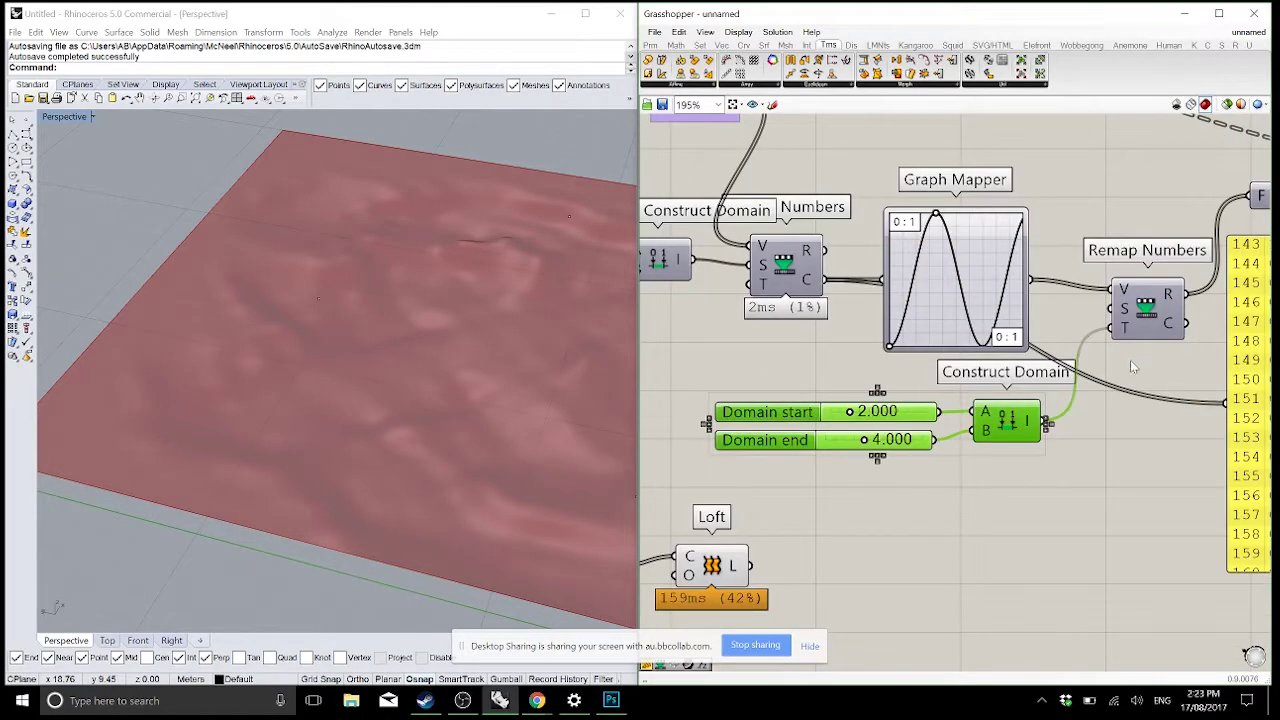
{"action": "left_click", "coordinate": [1145, 310], "text": "shift"}
{"action": "scroll", "coordinate": [949, 367], "scroll_direction": "down", "scroll_amount": 2}
{"action": "right_click_drag", "start_coordinate": [949, 367], "coordinate": [1190, 330]}
{"action": "scroll", "coordinate": [864, 416], "scroll_direction": "up", "scroll_amount": 3}
{"action": "left_click_drag", "start_coordinate": [1040, 458], "coordinate": [798, 478]}
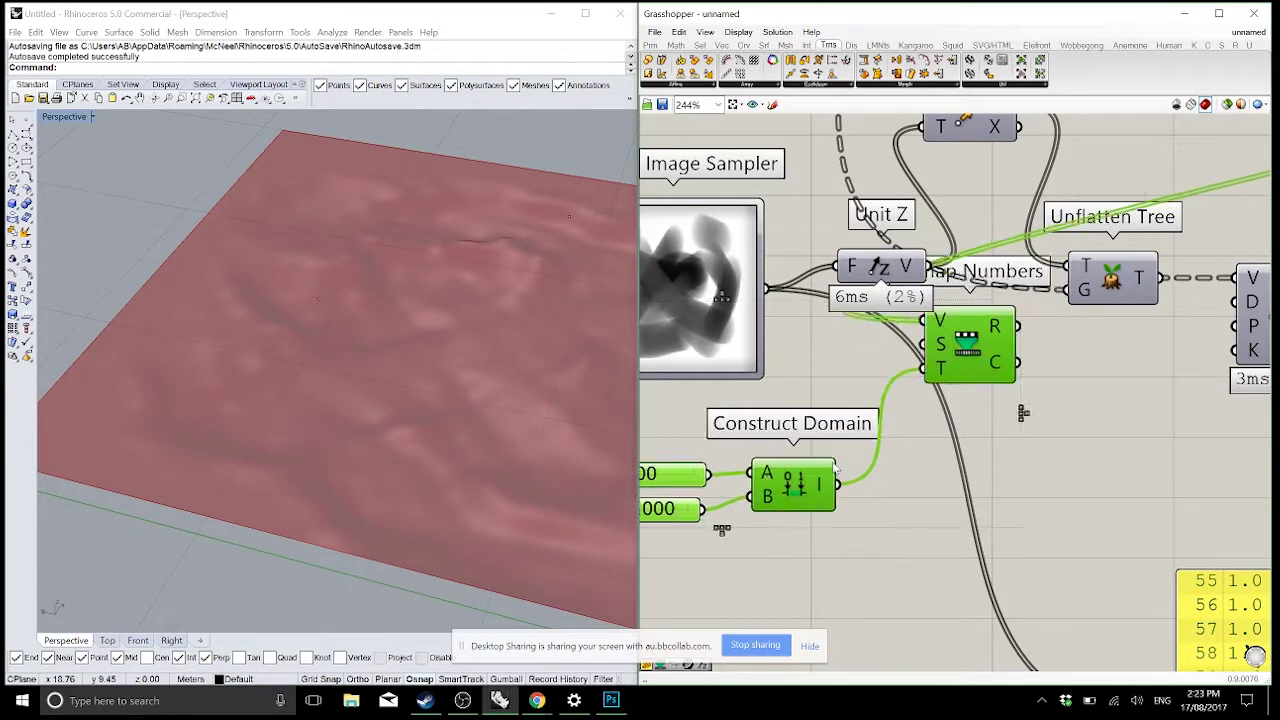
{"action": "left_click_drag", "start_coordinate": [958, 340], "coordinate": [865, 390]}
- Route brightness through Remap Numbers into Unit Z with a 10.000 to 3 domain
{"action": "left_click_drag", "start_coordinate": [770, 292], "coordinate": [826, 366]}
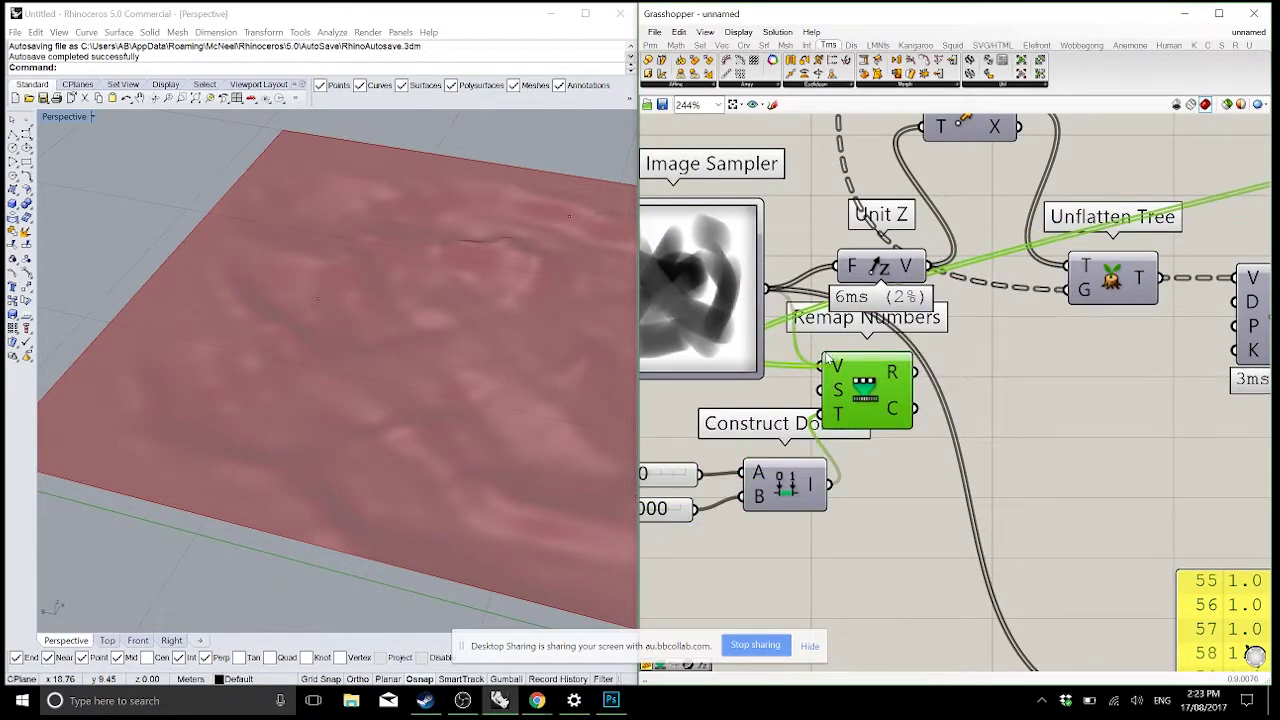
{"action": "left_click_drag", "start_coordinate": [914, 372], "coordinate": [838, 266]}
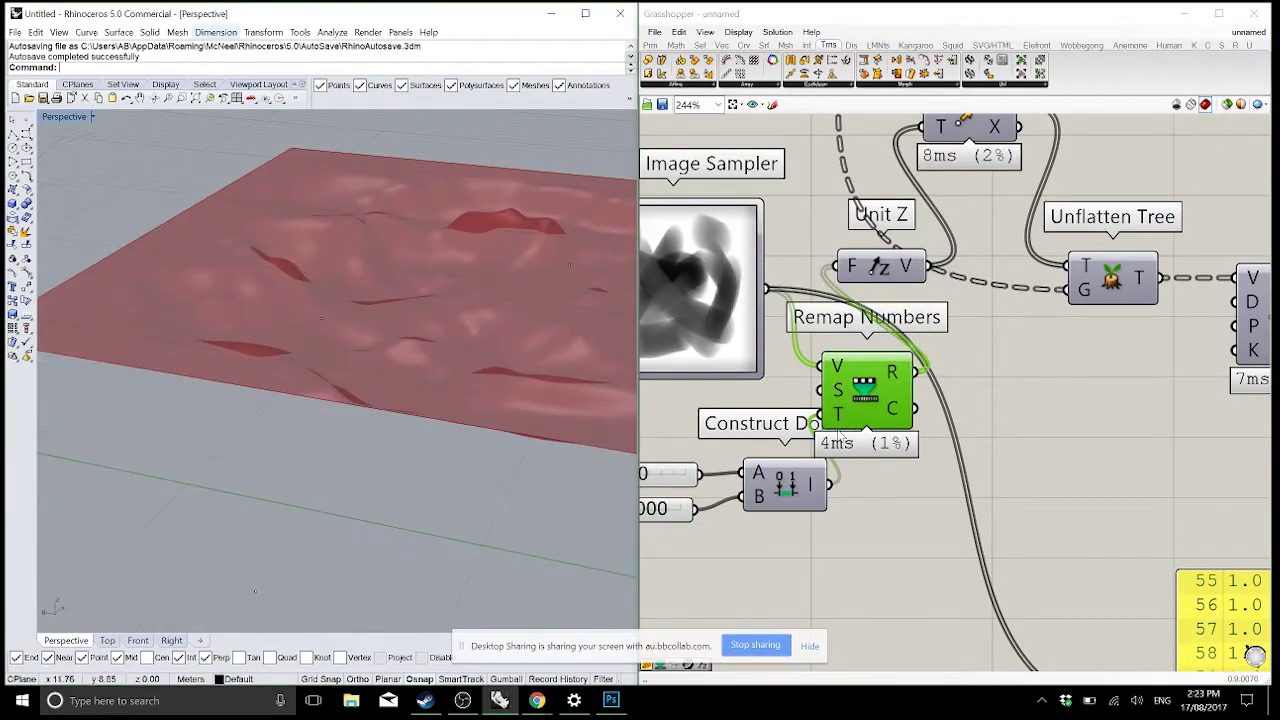
{"action": "right_click_drag", "start_coordinate": [482, 390], "coordinate": [390, 330]}
{"action": "right_click_drag", "start_coordinate": [679, 458], "coordinate": [806, 438]}
{"action": "scroll", "coordinate": [758, 446], "scroll_direction": "up", "scroll_amount": 1}
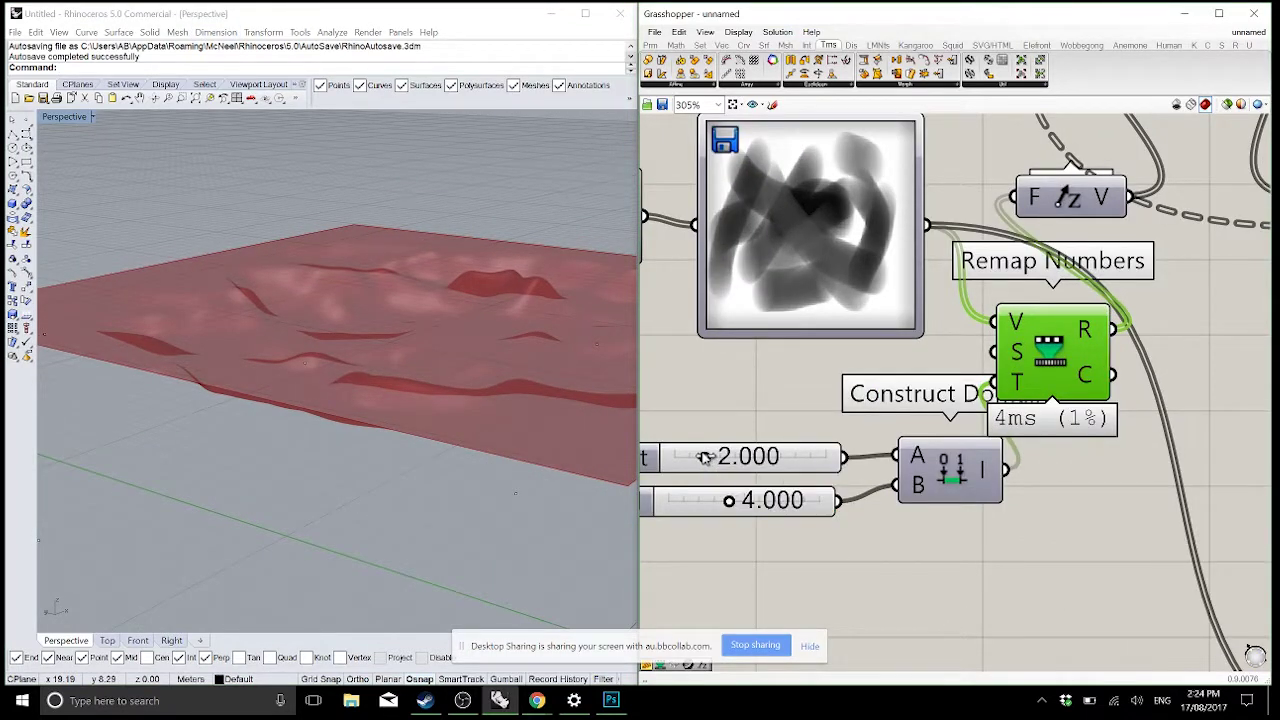
{"action": "left_click_drag", "start_coordinate": [706, 457], "coordinate": [865, 456]}
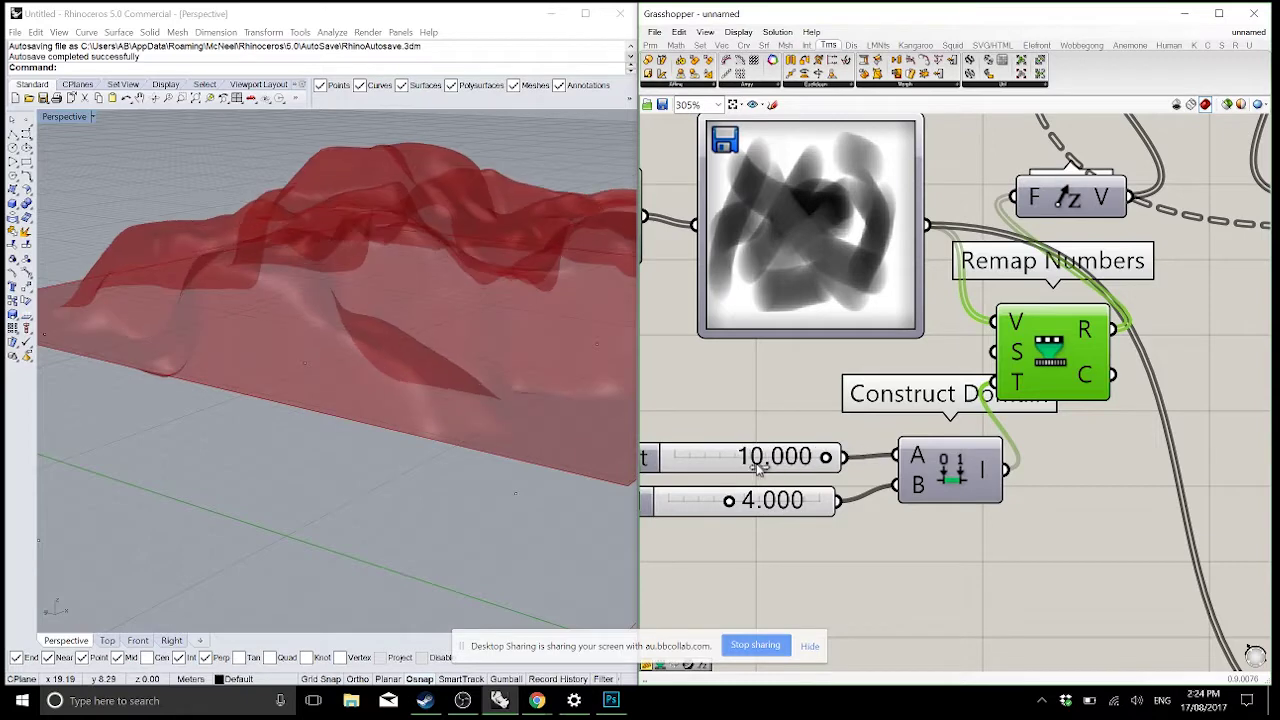
{"action": "right_click_drag", "start_coordinate": [752, 486], "coordinate": [806, 480]}
{"action": "left_click_drag", "start_coordinate": [783, 500], "coordinate": [768, 497]}
{"action": "double_click", "coordinate": [806, 495]}
{"action": "type", "text": "3"}
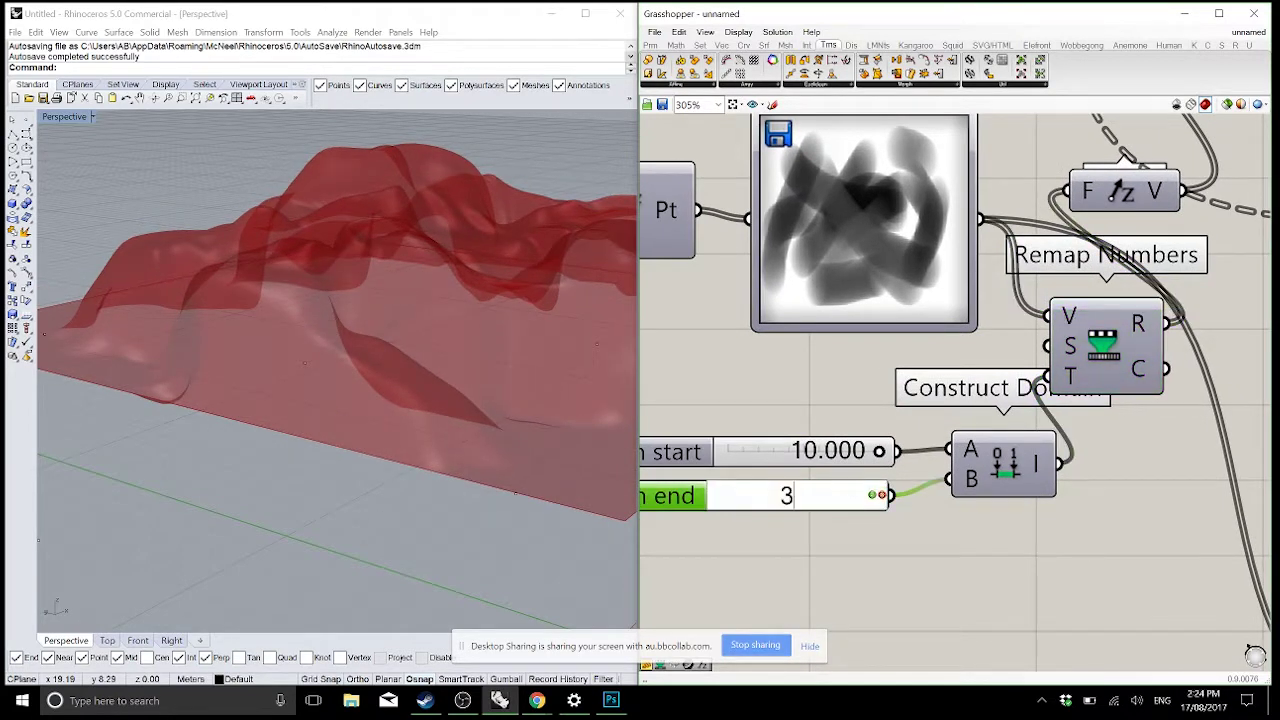
{"action": "key", "text": "Return"}
- Orbit and zoom the Rhino view to see the terrain's peaks in perspective
{"action": "right_click_drag", "start_coordinate": [300, 400], "coordinate": [421, 434]}
{"action": "scroll", "coordinate": [367, 441], "scroll_direction": "up", "scroll_amount": 5}
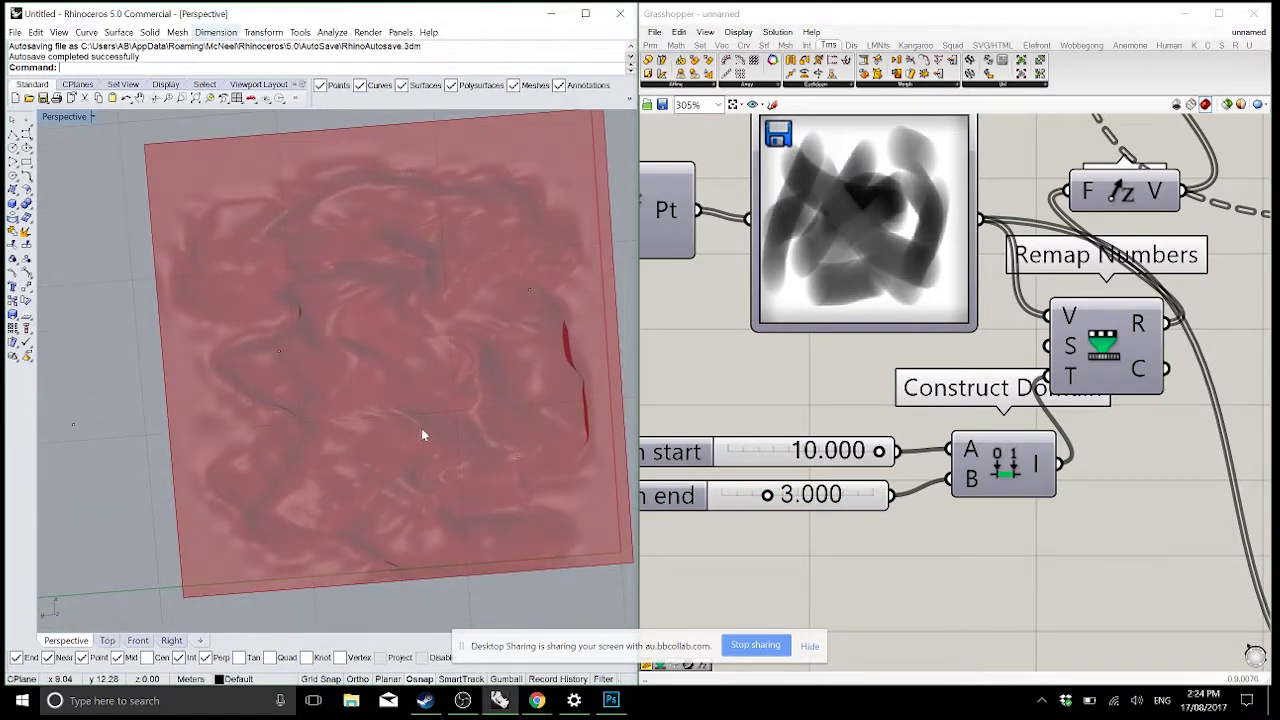
{"action": "right_click_drag", "start_coordinate": [257, 531], "coordinate": [214, 503]}
{"action": "scroll", "coordinate": [338, 500], "scroll_direction": "down", "scroll_amount": 5}
{"action": "scroll", "coordinate": [257, 429], "scroll_direction": "up", "scroll_amount": 6}
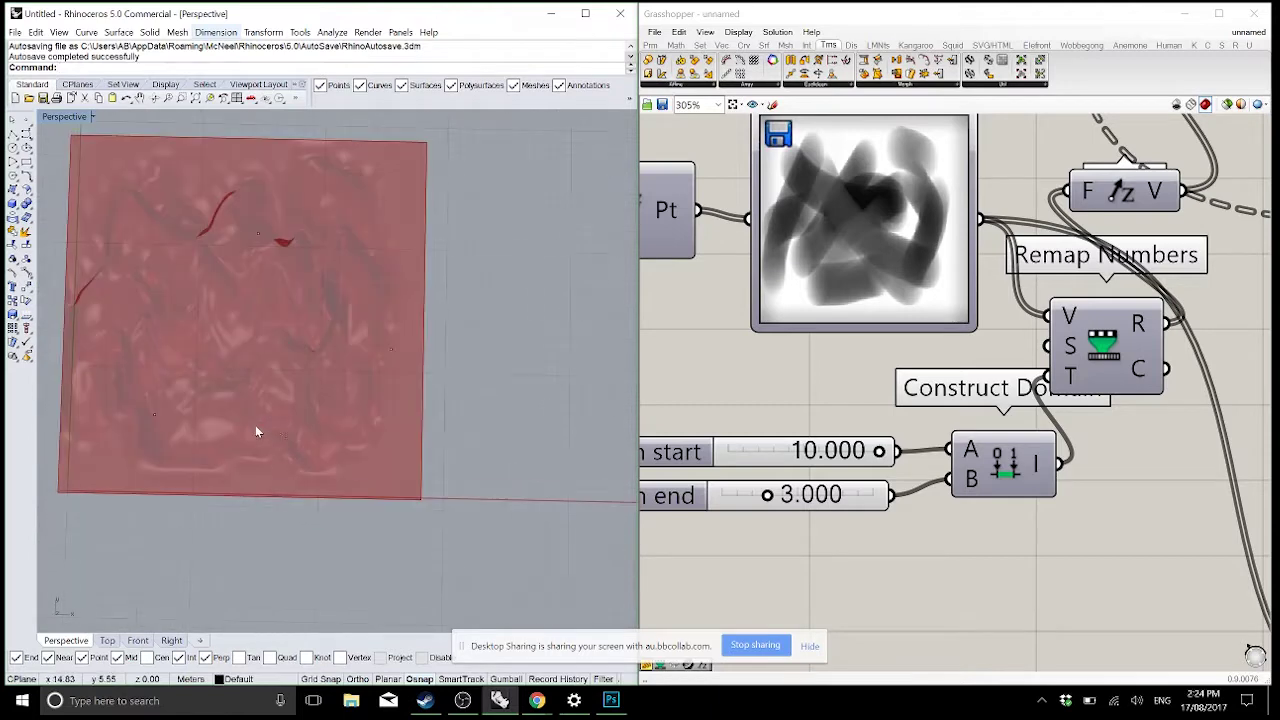
{"action": "scroll", "coordinate": [326, 428], "scroll_direction": "down", "scroll_amount": 1}
{"action": "scroll", "coordinate": [326, 428], "scroll_direction": "up", "scroll_amount": 2}
{"action": "right_click_drag", "start_coordinate": [326, 428], "coordinate": [377, 379]}
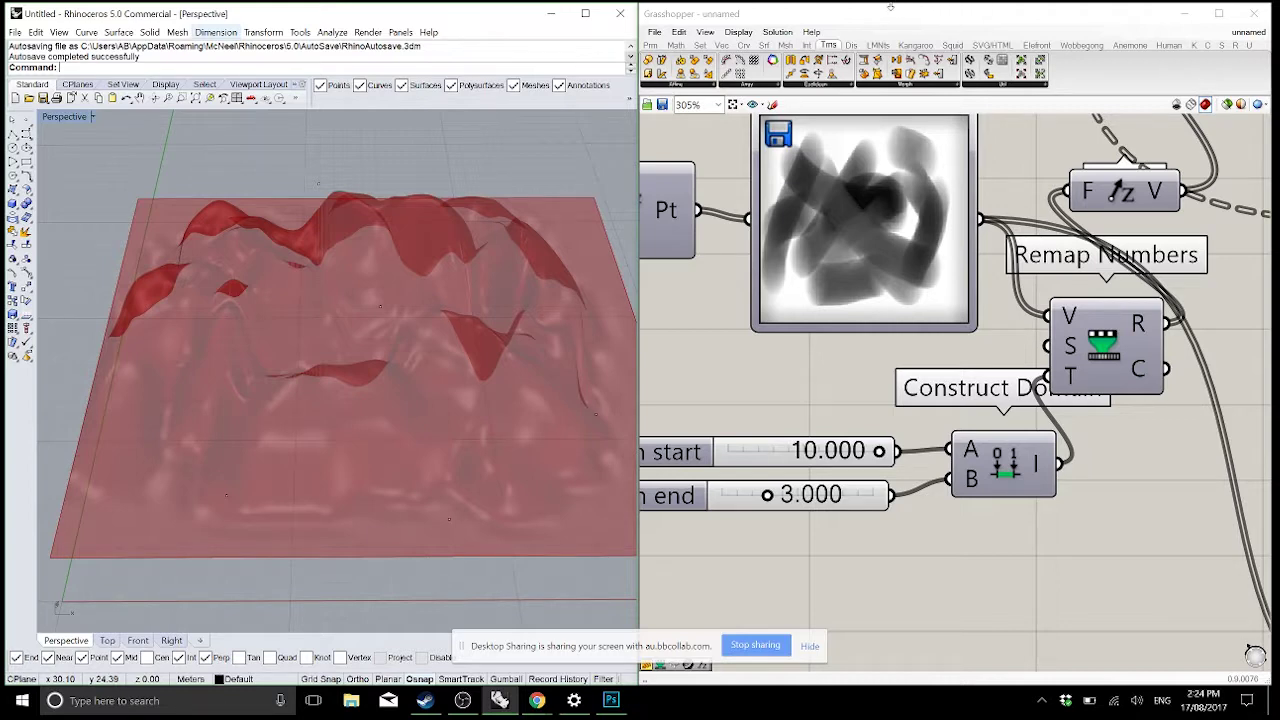
- Open the Image Sampler settings, close them unchanged, and pan the definition to the sampler
{"action": "double_click", "coordinate": [867, 231]}
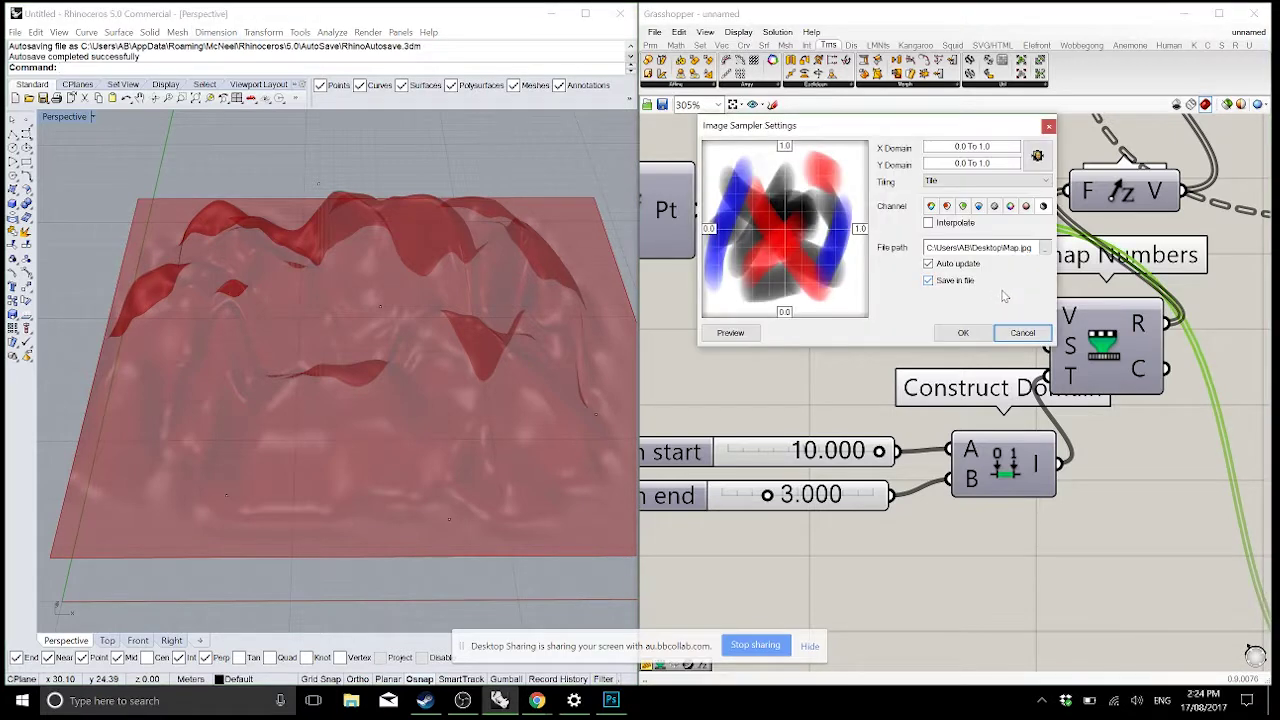
{"action": "left_click_drag", "start_coordinate": [881, 127], "coordinate": [1044, 324]}
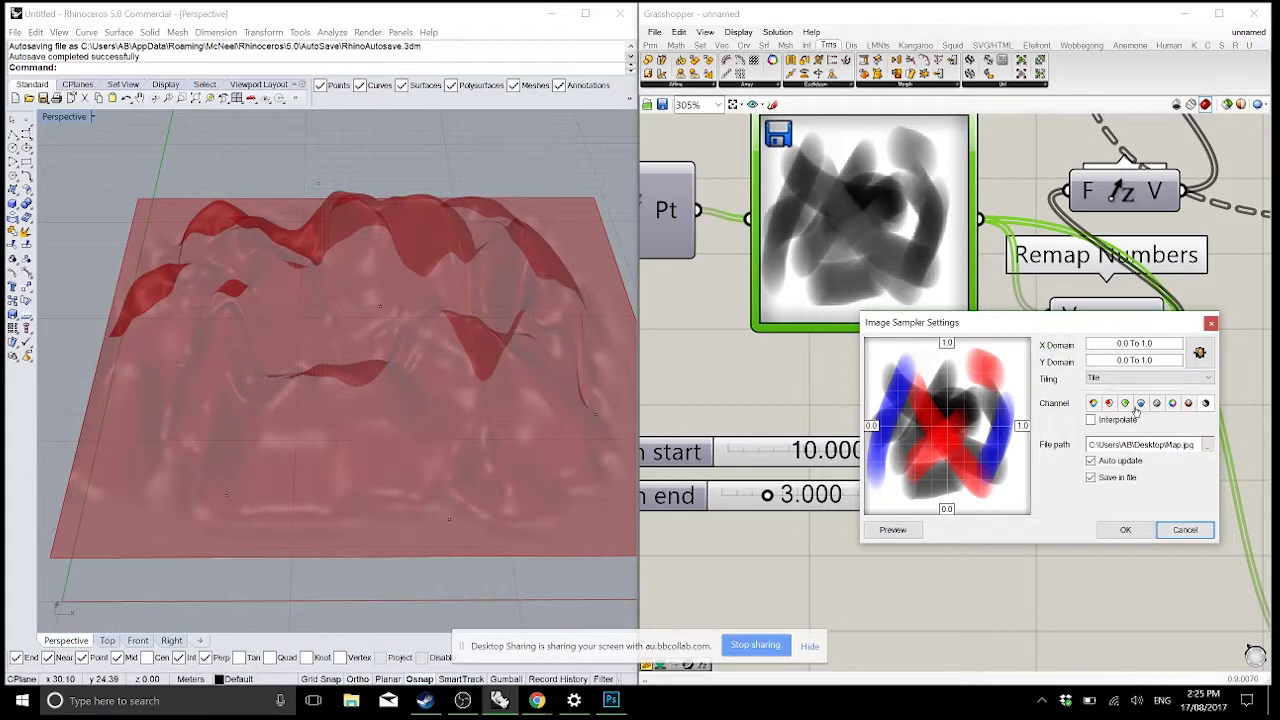
{"action": "left_click", "coordinate": [1165, 522]}
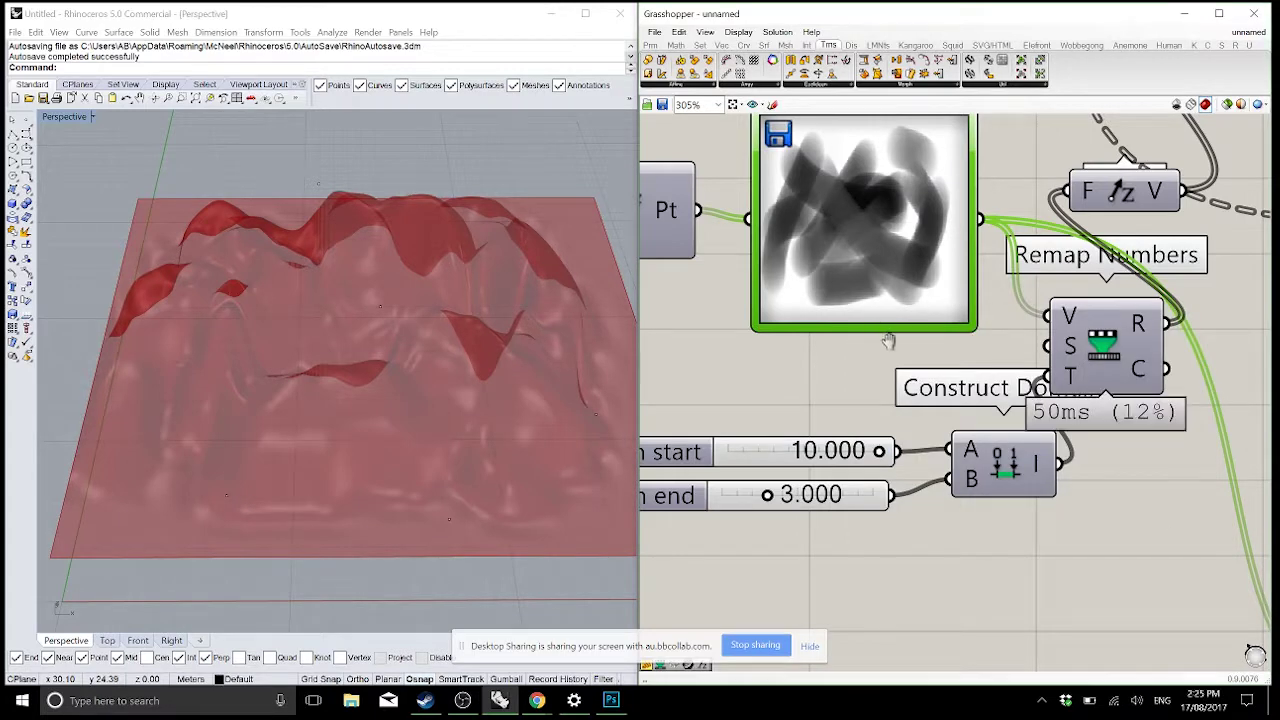
{"action": "right_click_drag", "start_coordinate": [868, 281], "coordinate": [896, 344]}
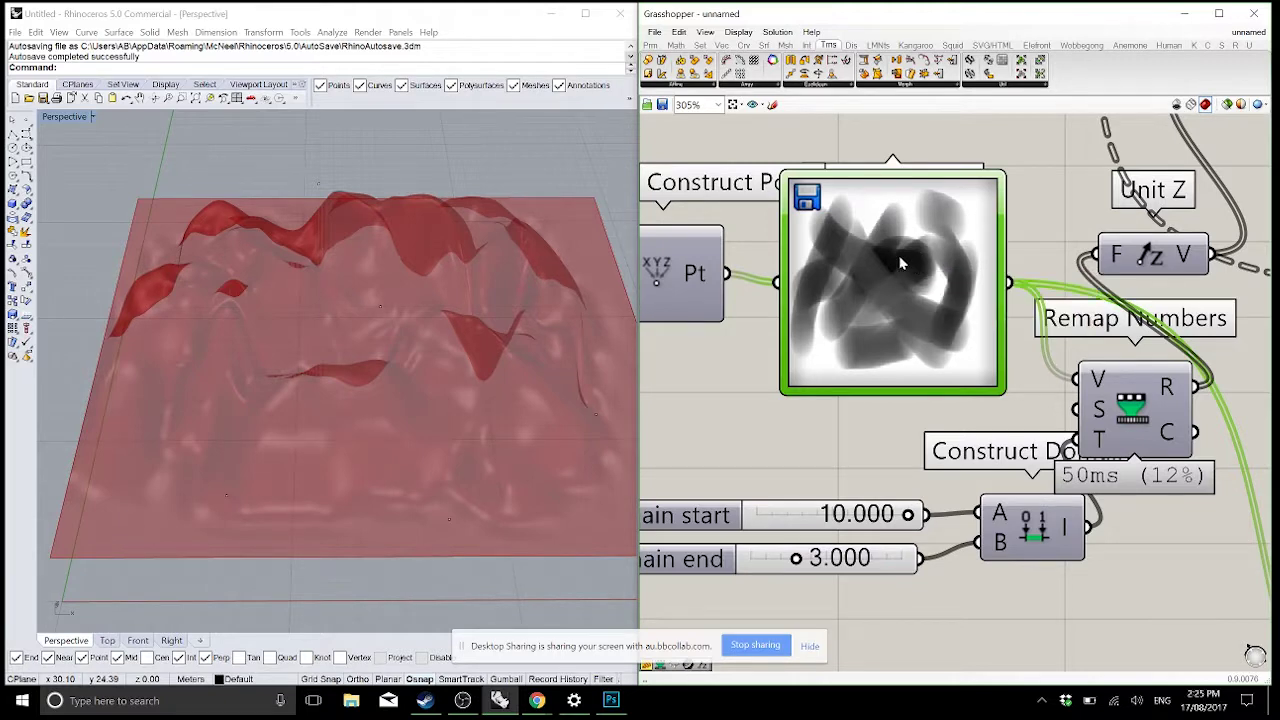
- Switch the Image Sampler to the red channel and orbit to inspect the taller, ridged terrain
{"action": "mouse_move", "coordinate": [900, 263]}
{"action": "left_mouse_down"}
{"action": "mouse_move", "coordinate": [883, 275]}
{"action": "mouse_move", "coordinate": [910, 270]}
{"action": "left_mouse_up"}
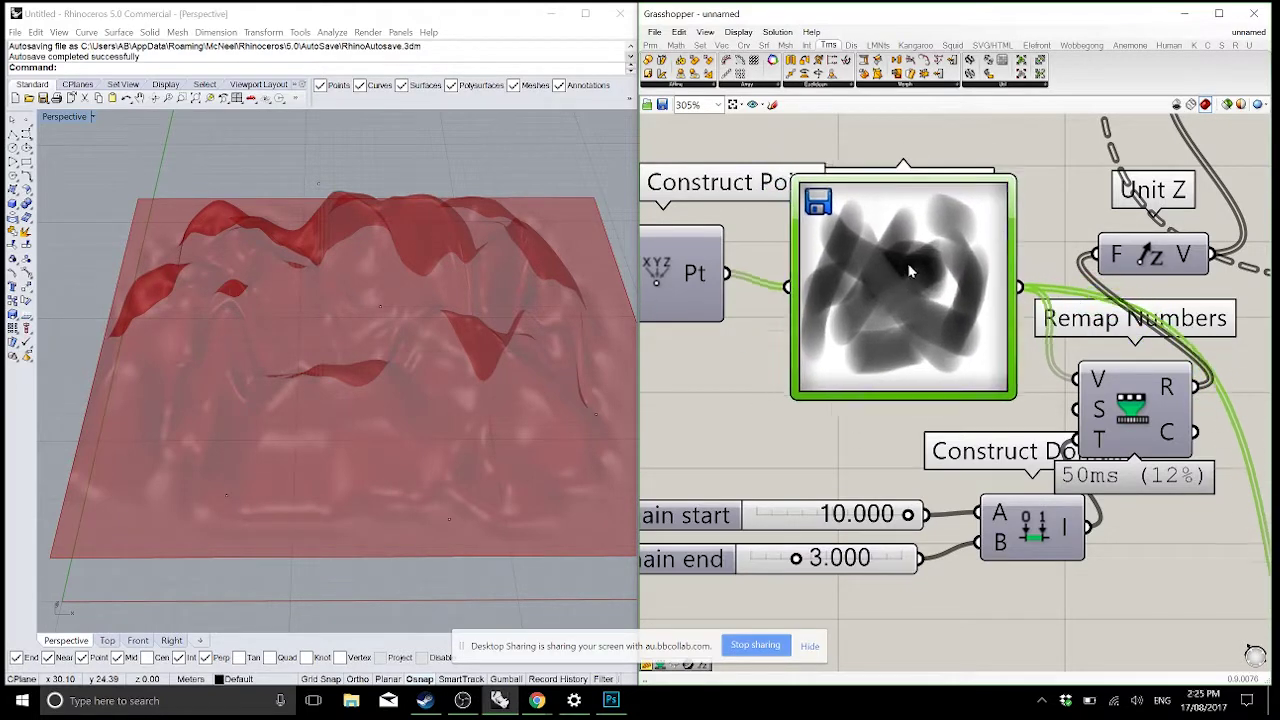
{"action": "double_click", "coordinate": [907, 272]}
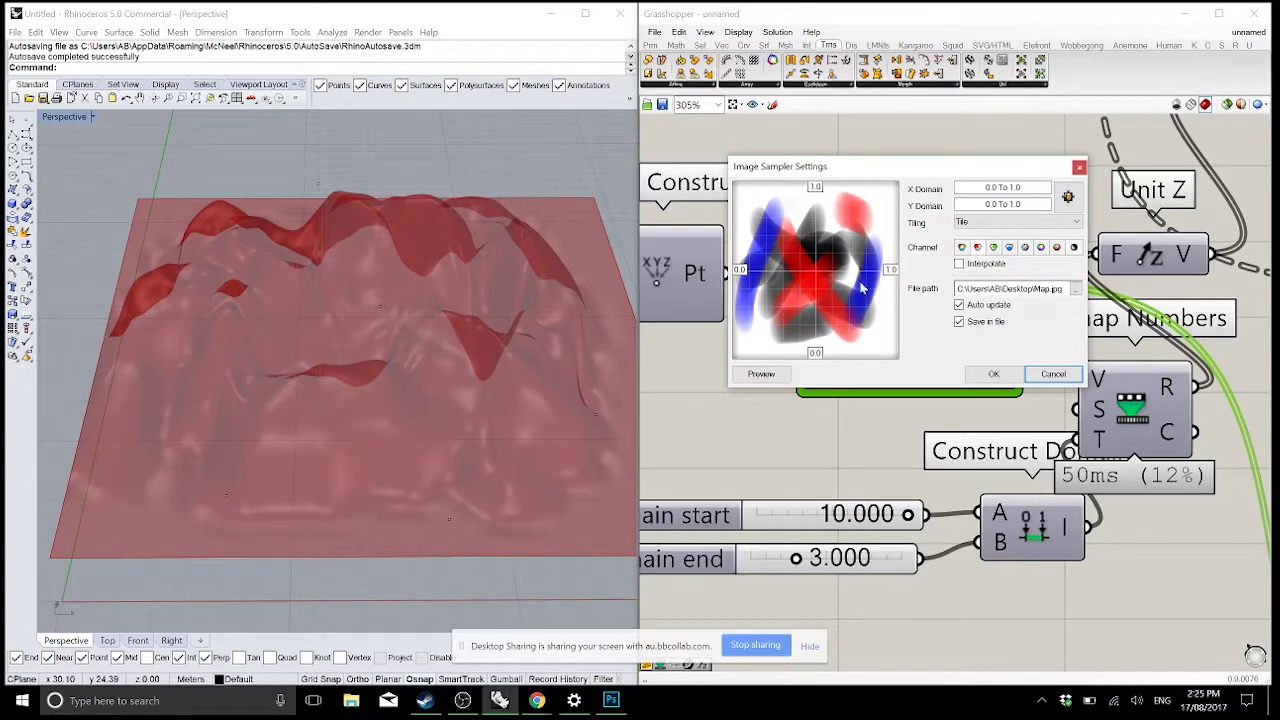
{"action": "left_click", "coordinate": [993, 374]}
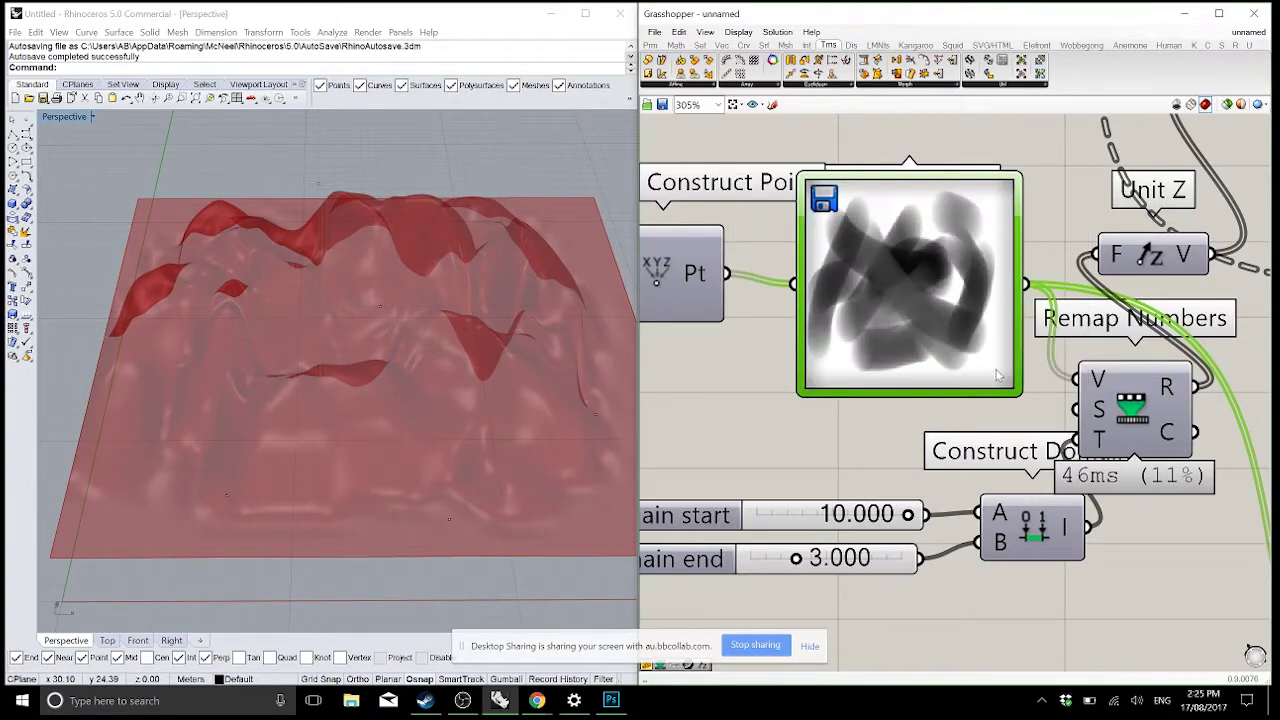
{"action": "right_click_drag", "start_coordinate": [480, 357], "coordinate": [420, 305]}
{"action": "right_click_drag", "start_coordinate": [448, 320], "coordinate": [405, 360]}
- Set the Image Sampler to the blue channel and orbit lower to inspect the terrain
{"action": "right_click", "coordinate": [898, 285]}
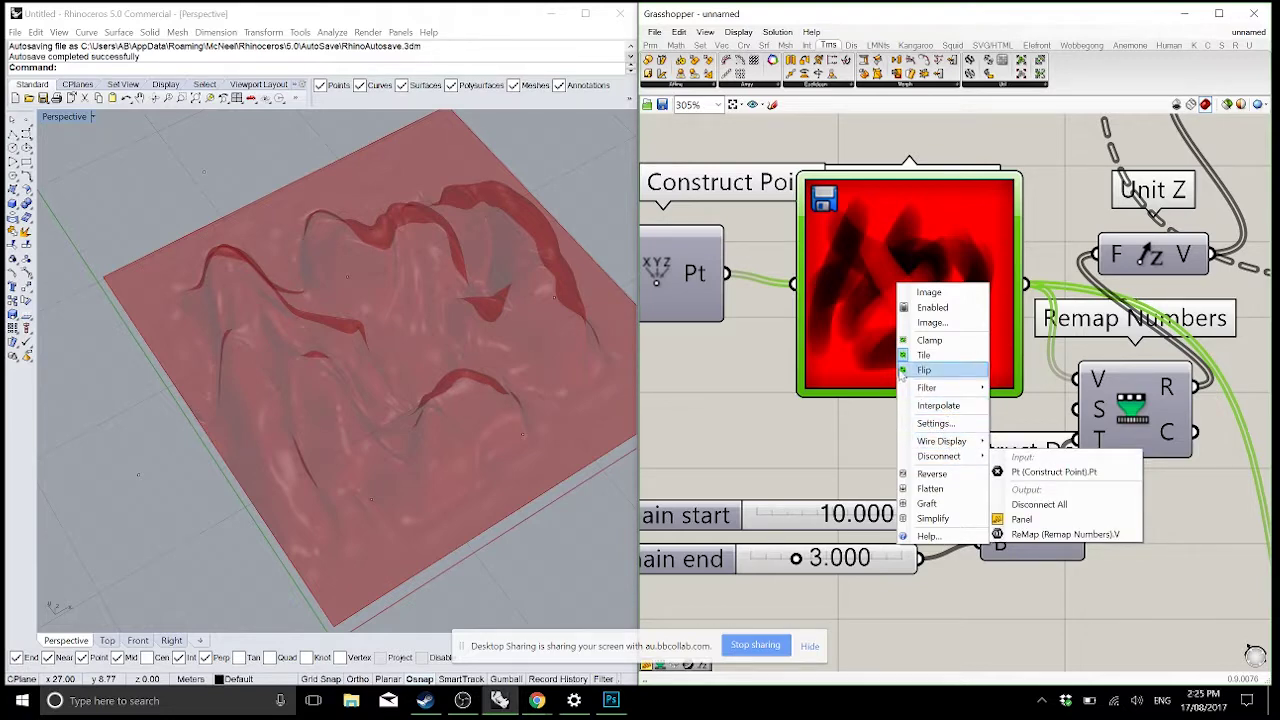
{"action": "left_click", "coordinate": [933, 423]}
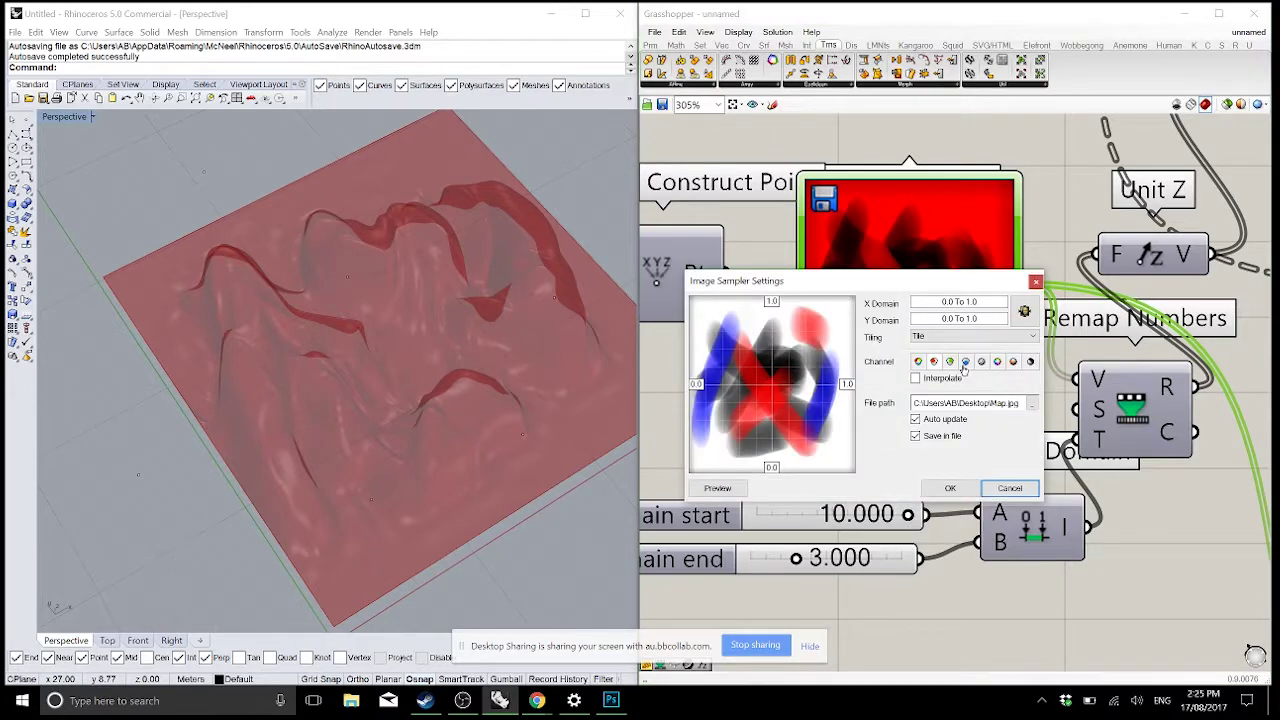
{"action": "left_click", "coordinate": [967, 364]}
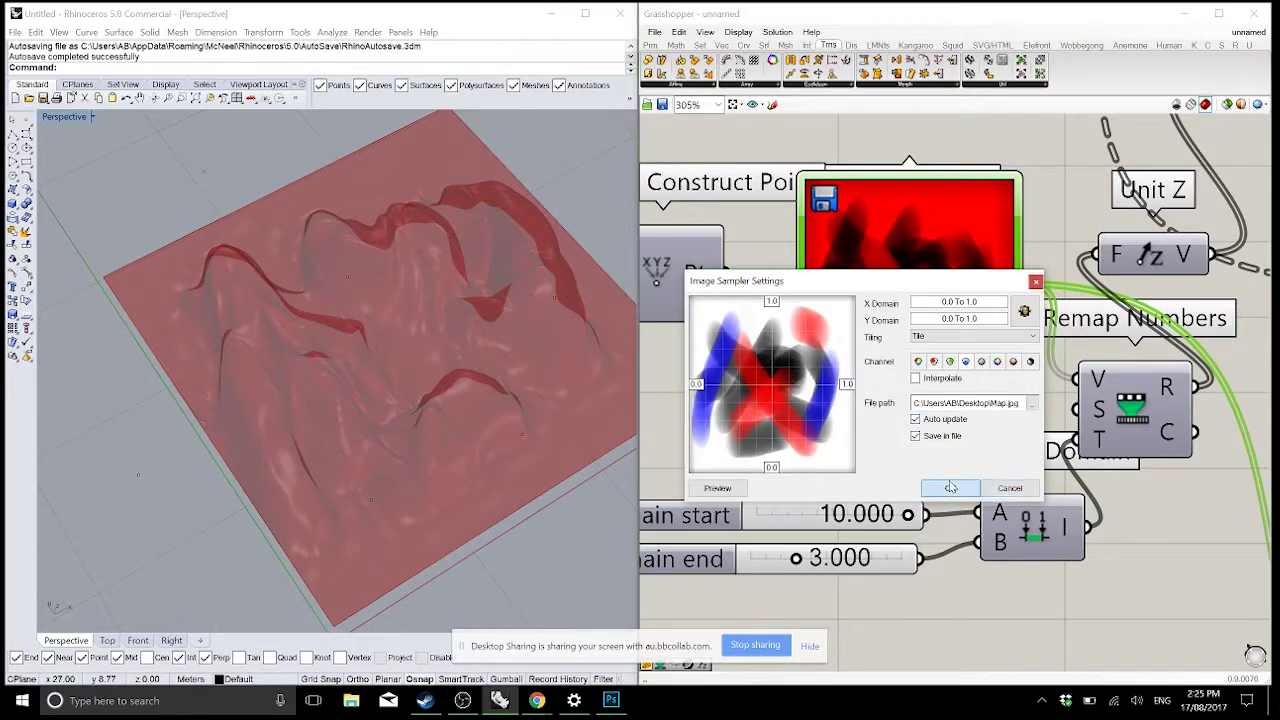
{"action": "left_click", "coordinate": [950, 488]}
{"action": "right_click_drag", "start_coordinate": [445, 378], "coordinate": [440, 335]}
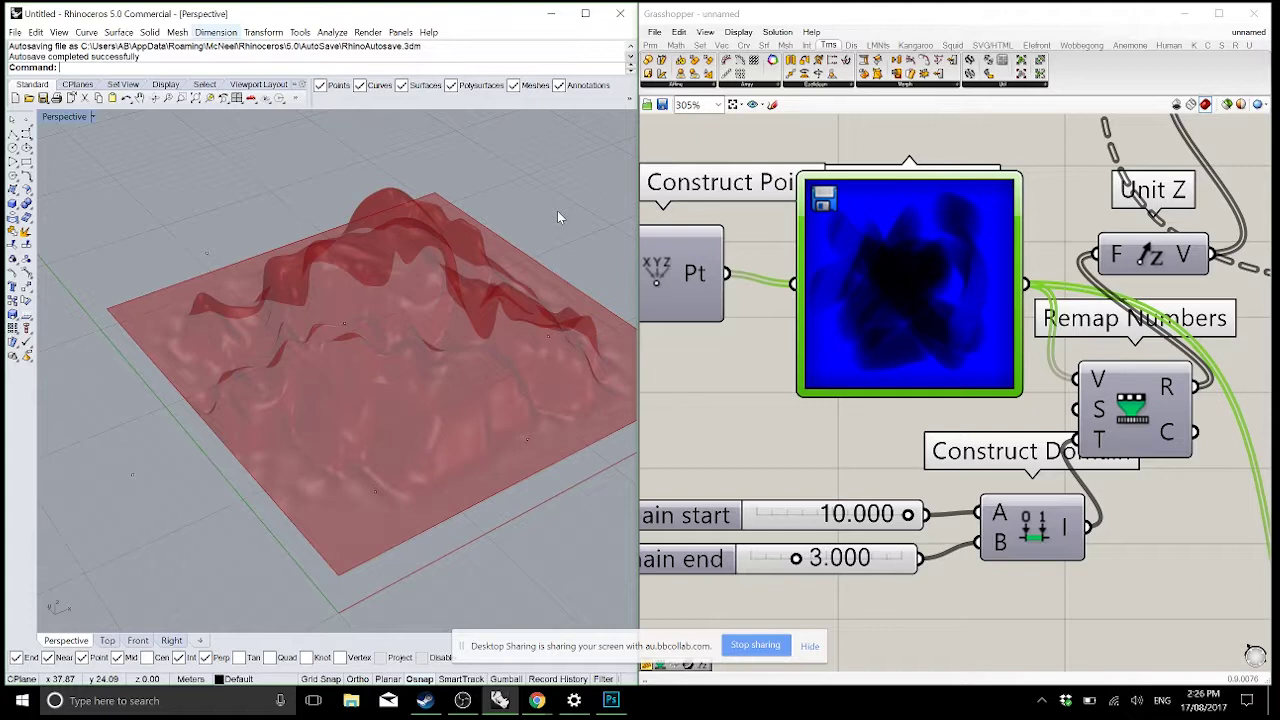
- Return the Image Sampler to the greyscale brightness channel, giving broader, rounder ridges
{"action": "right_click", "coordinate": [842, 289]}
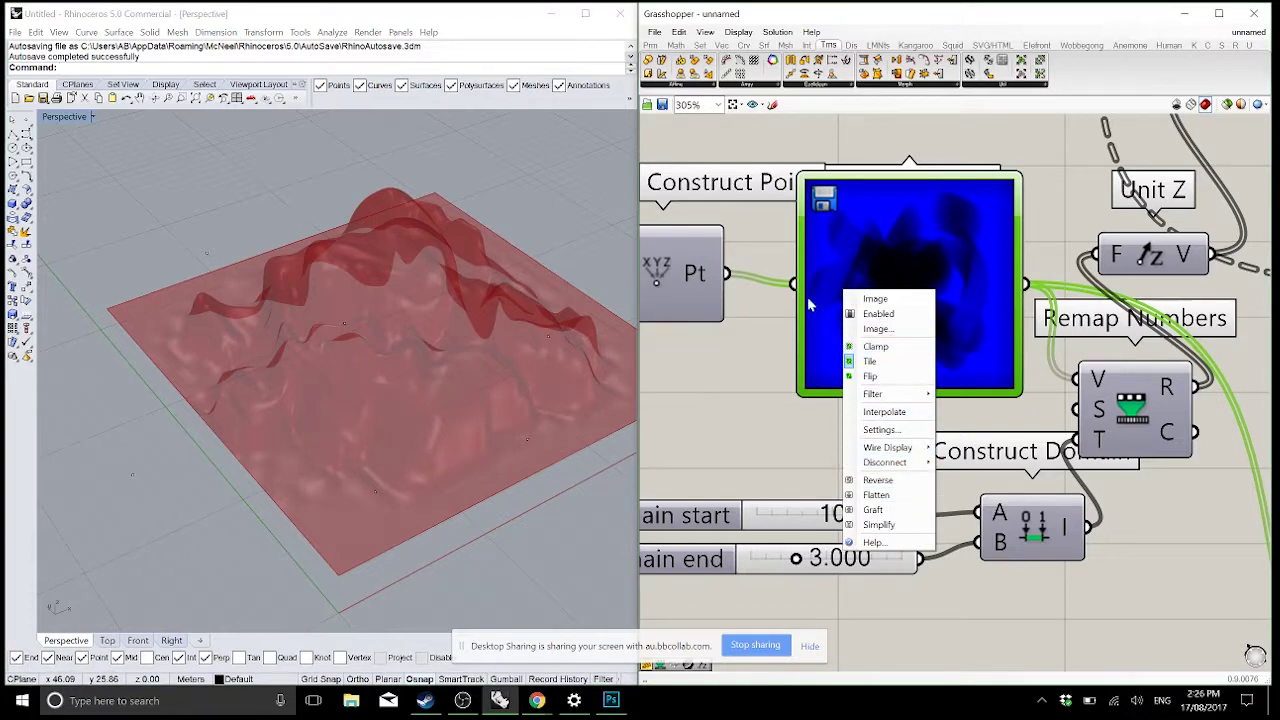
{"action": "left_click", "coordinate": [844, 235]}
{"action": "double_click", "coordinate": [844, 235]}
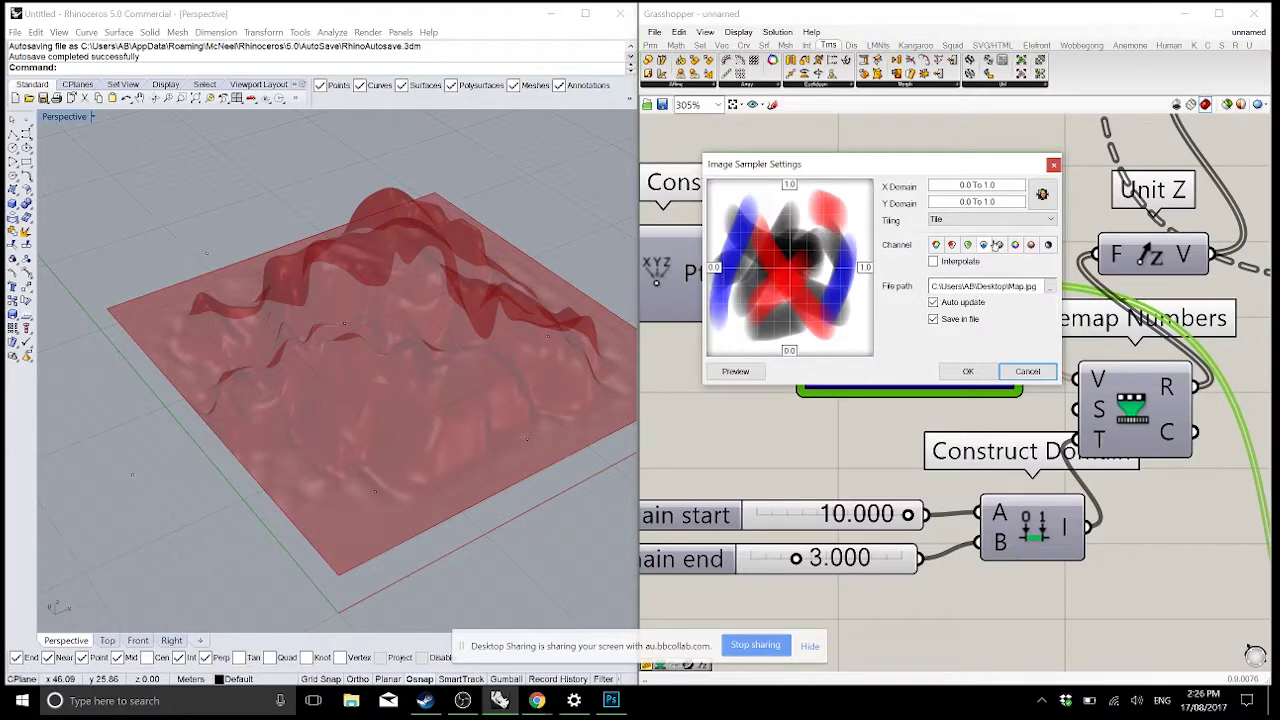
{"action": "left_click", "coordinate": [978, 375]}
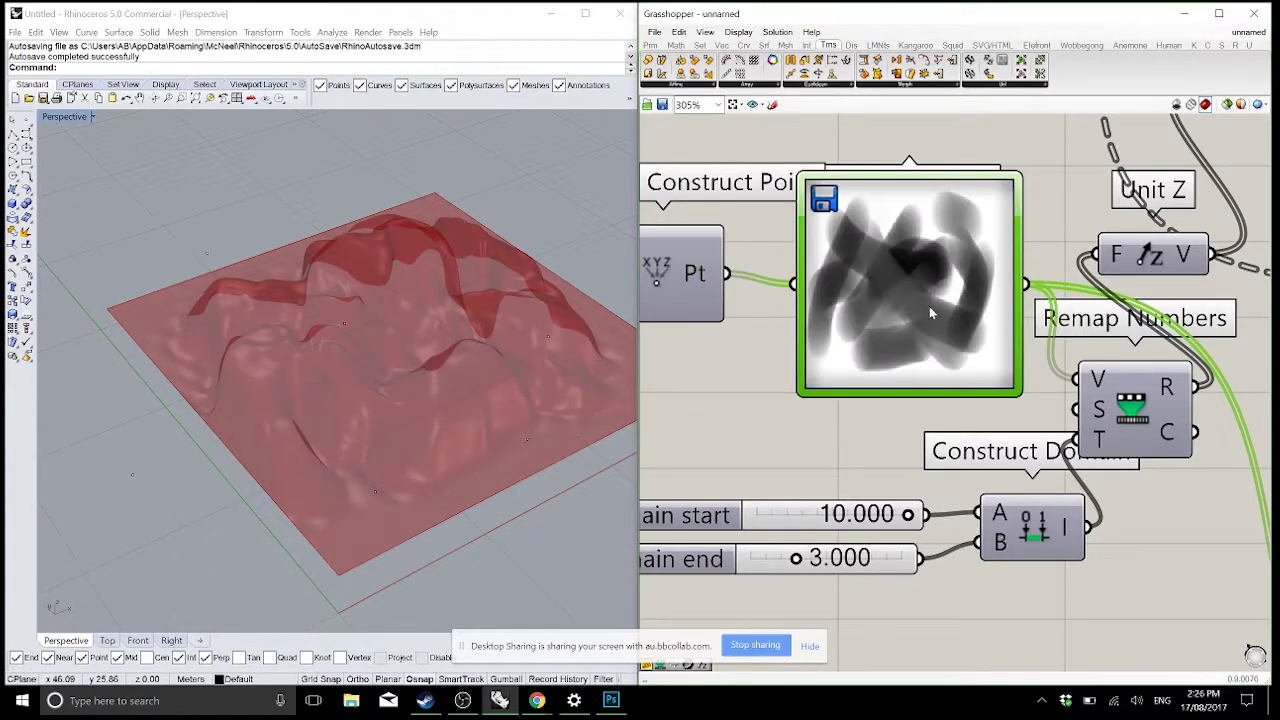
- Place Photoshop beside the Rhino window and move the floating panels off the artwork
{"action": "key", "text": "alt+Tab"}
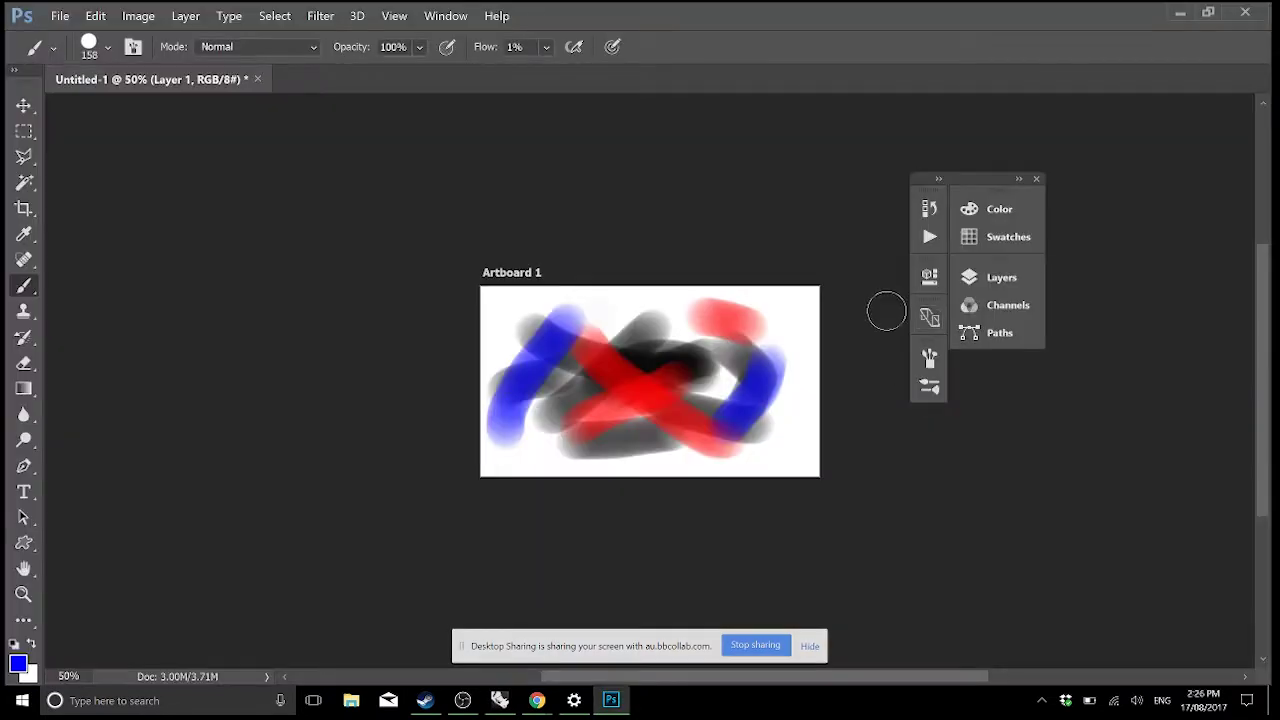
{"action": "key", "text": "super+Right"}
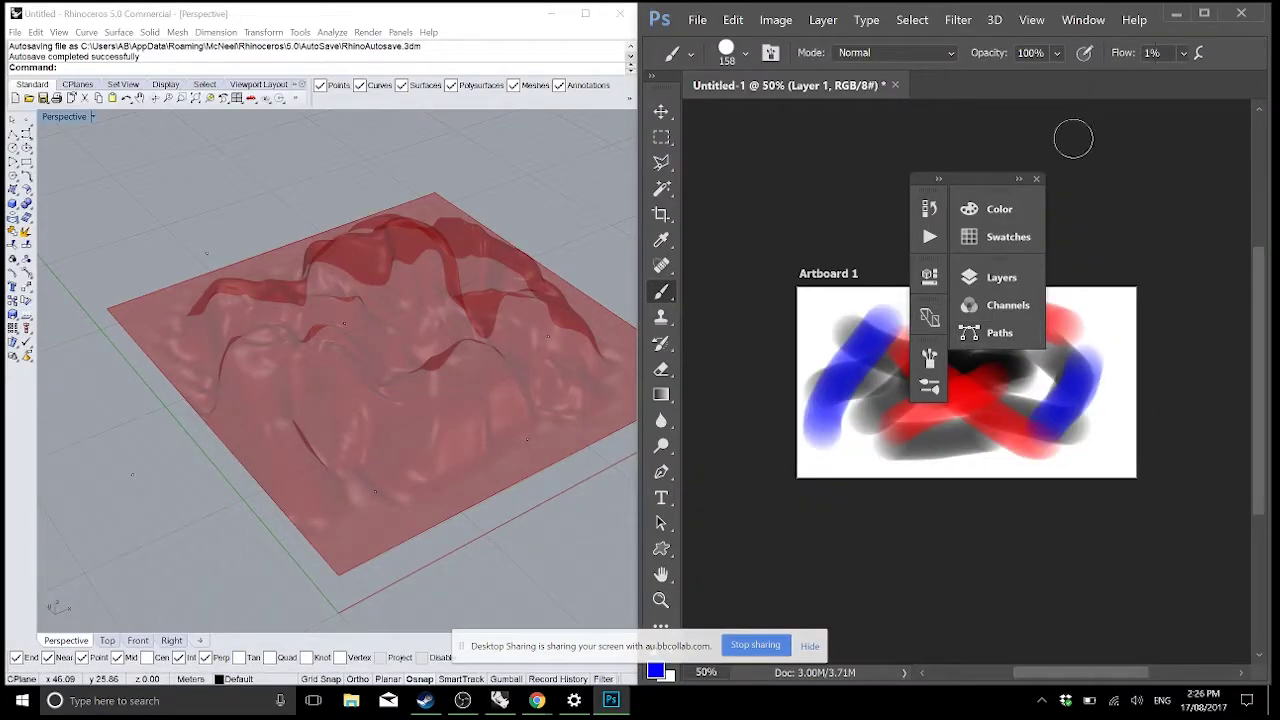
{"action": "left_click_drag", "start_coordinate": [922, 180], "coordinate": [1140, 158]}
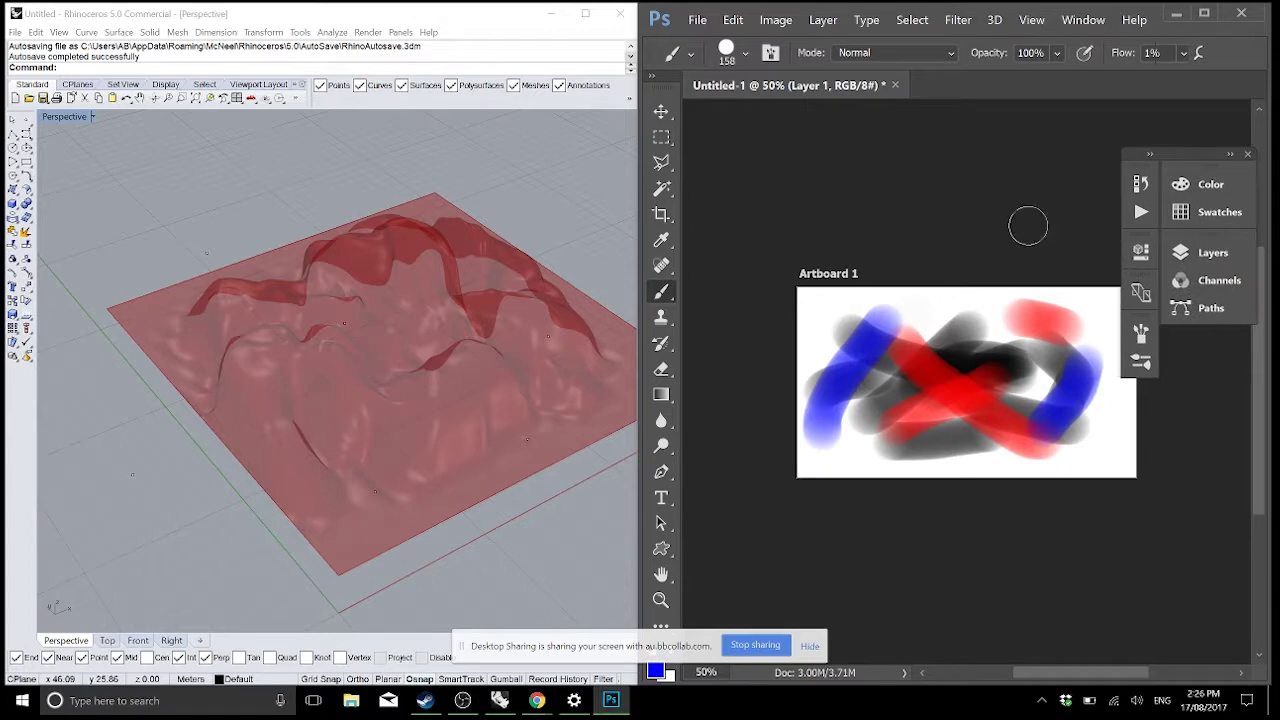
{"action": "left_click_drag", "start_coordinate": [1028, 225], "coordinate": [954, 183]}
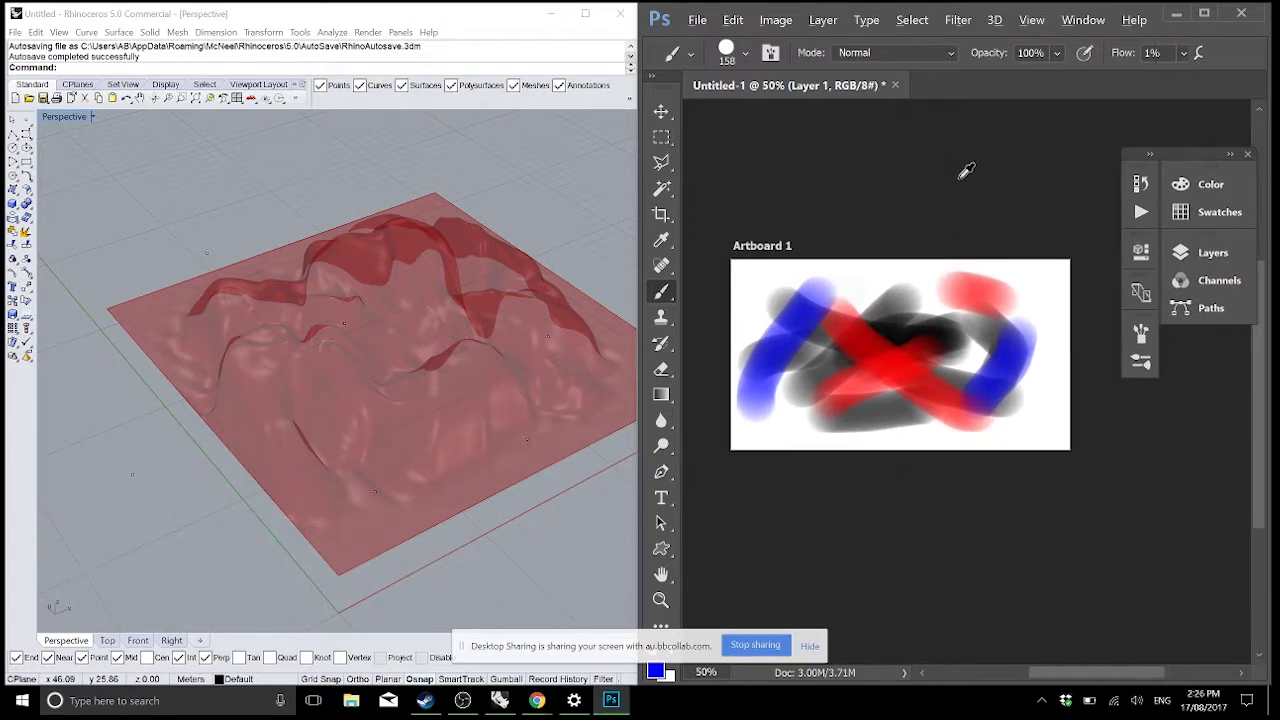
- Fill the artboard with black and paint soft white strokes across it
{"action": "key", "text": "alt+BackSpace"}
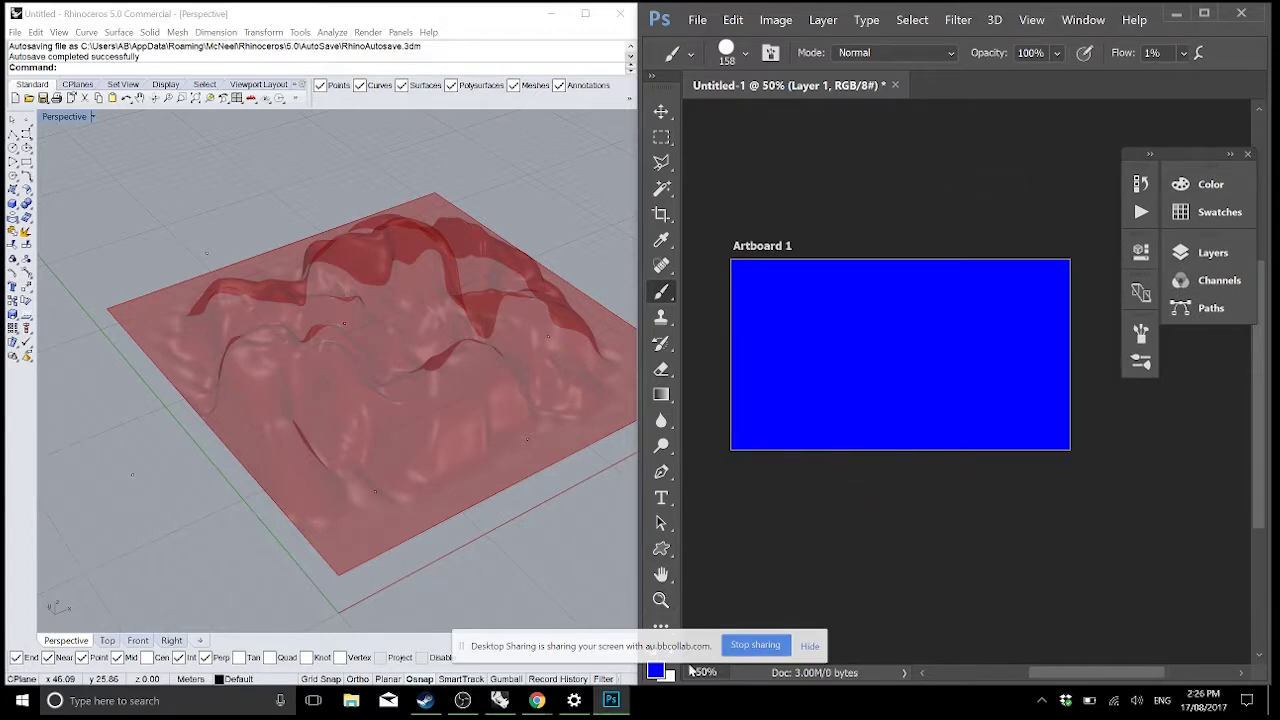
{"action": "left_click_drag", "start_coordinate": [468, 646], "coordinate": [228, 11]}
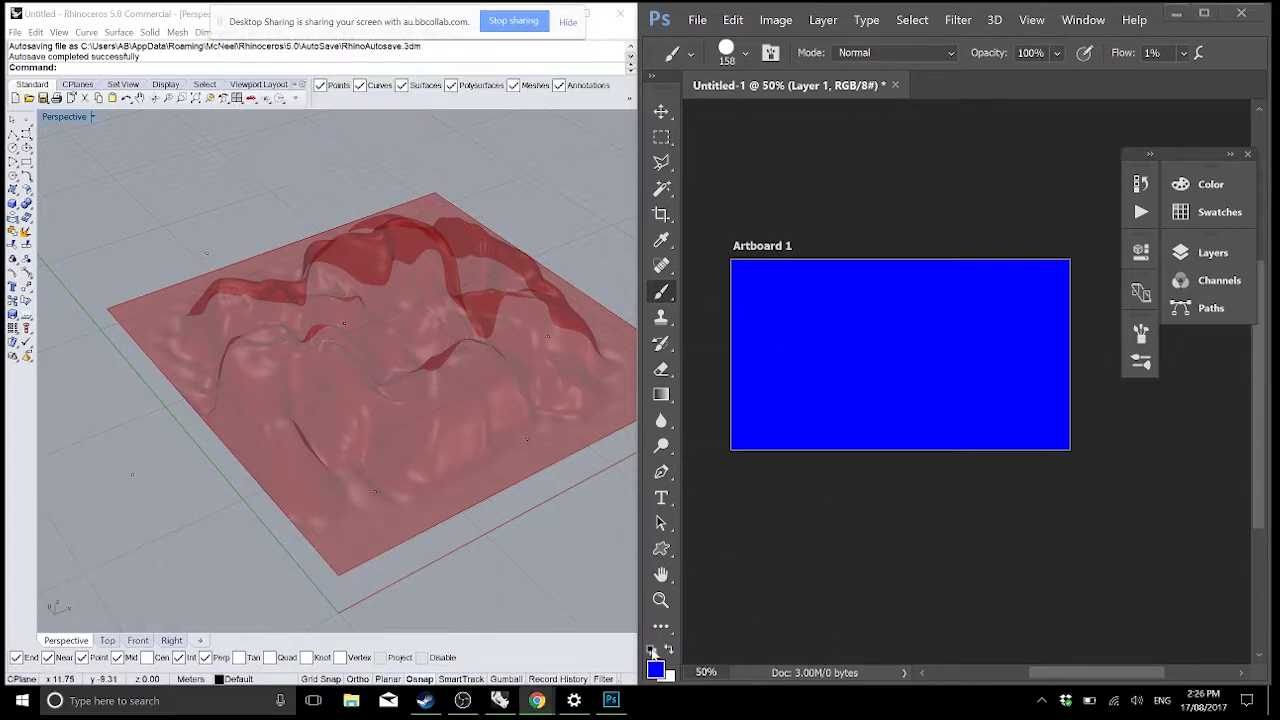
{"action": "left_click", "coordinate": [652, 651]}
{"action": "key", "text": "alt+BackSpace"}
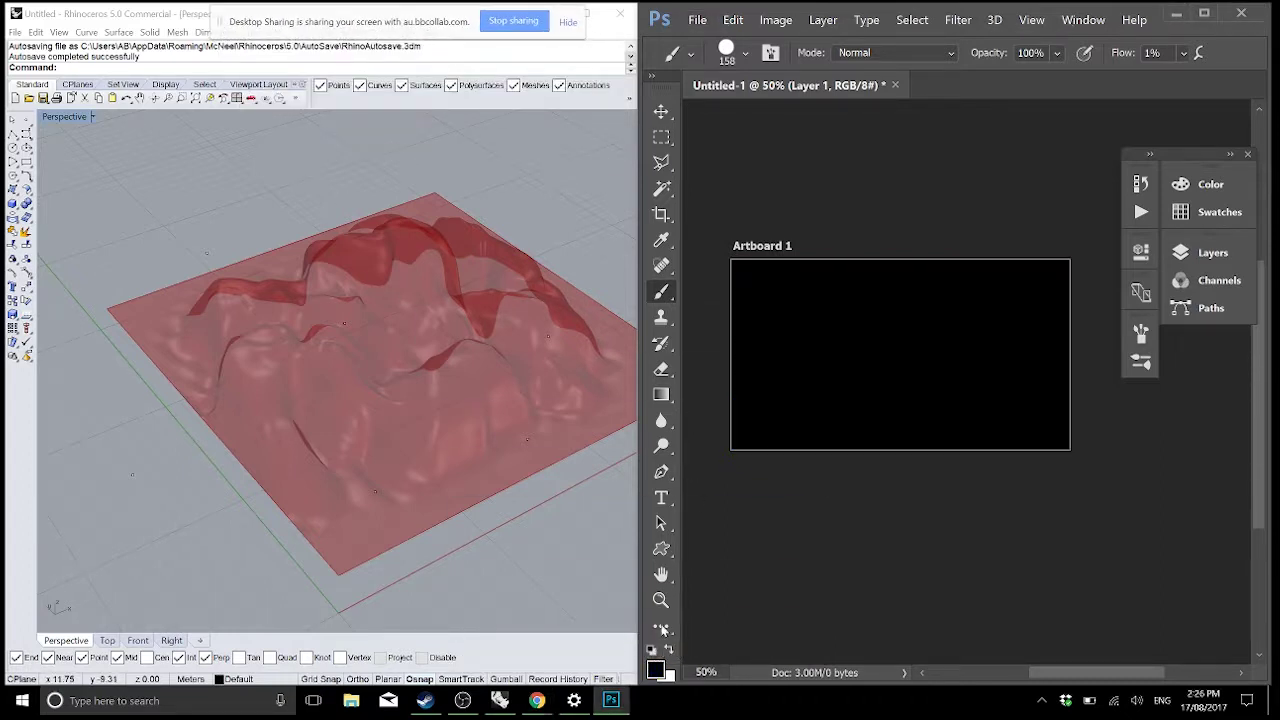
{"action": "left_click", "coordinate": [668, 650]}
{"action": "mouse_move", "coordinate": [763, 282]}
{"action": "left_mouse_down"}
{"action": "mouse_move", "coordinate": [1030, 386]}
{"action": "mouse_move", "coordinate": [870, 345]}
{"action": "mouse_move", "coordinate": [795, 305]}
{"action": "mouse_move", "coordinate": [972, 358]}
{"action": "left_mouse_up"}
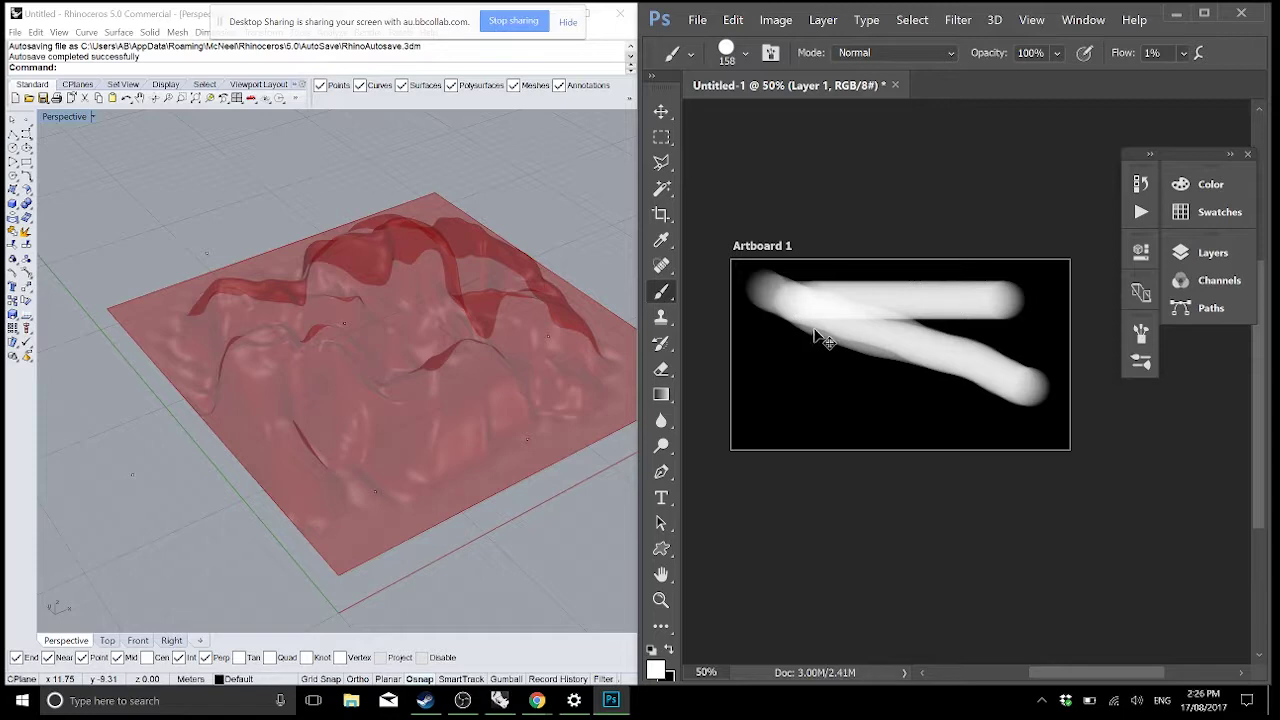
- Try saving the painting as JPEG over Map.jpg and dismiss the could-not-save error
{"action": "key", "text": "ctrl+s"}
{"action": "left_click", "coordinate": [850, 295]}
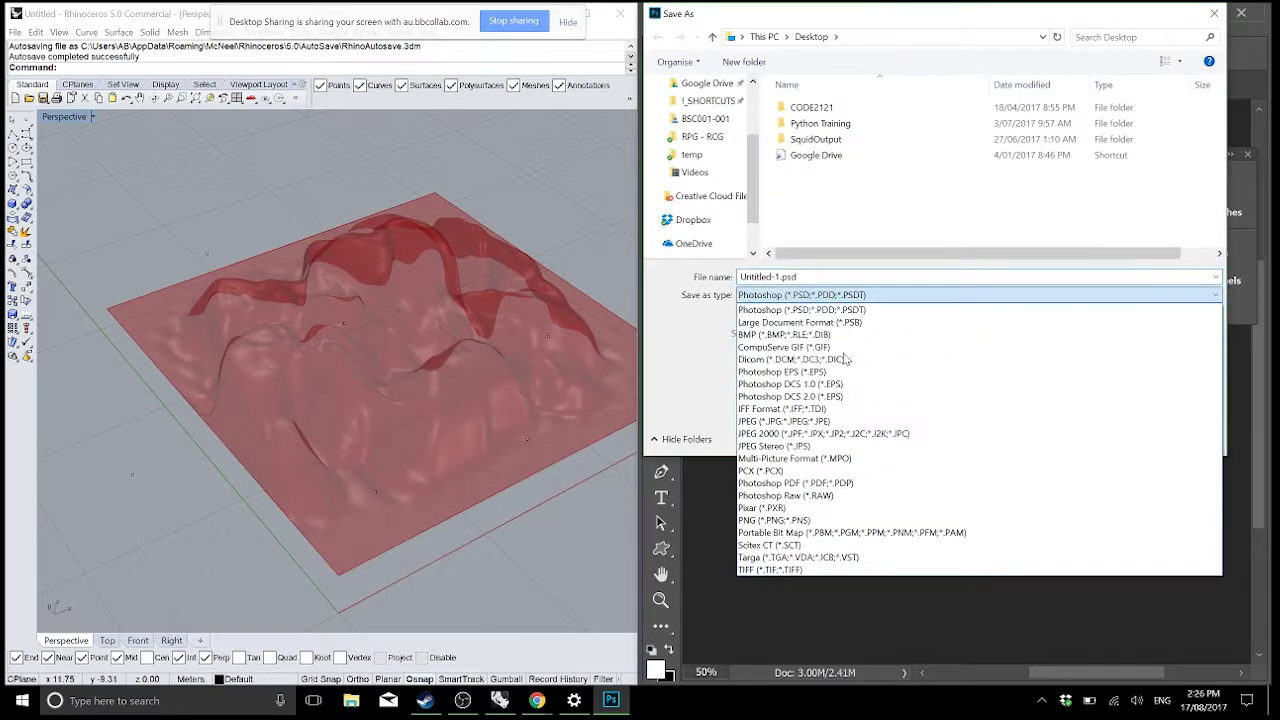
{"action": "left_click", "coordinate": [784, 421]}
{"action": "double_click", "coordinate": [806, 186]}
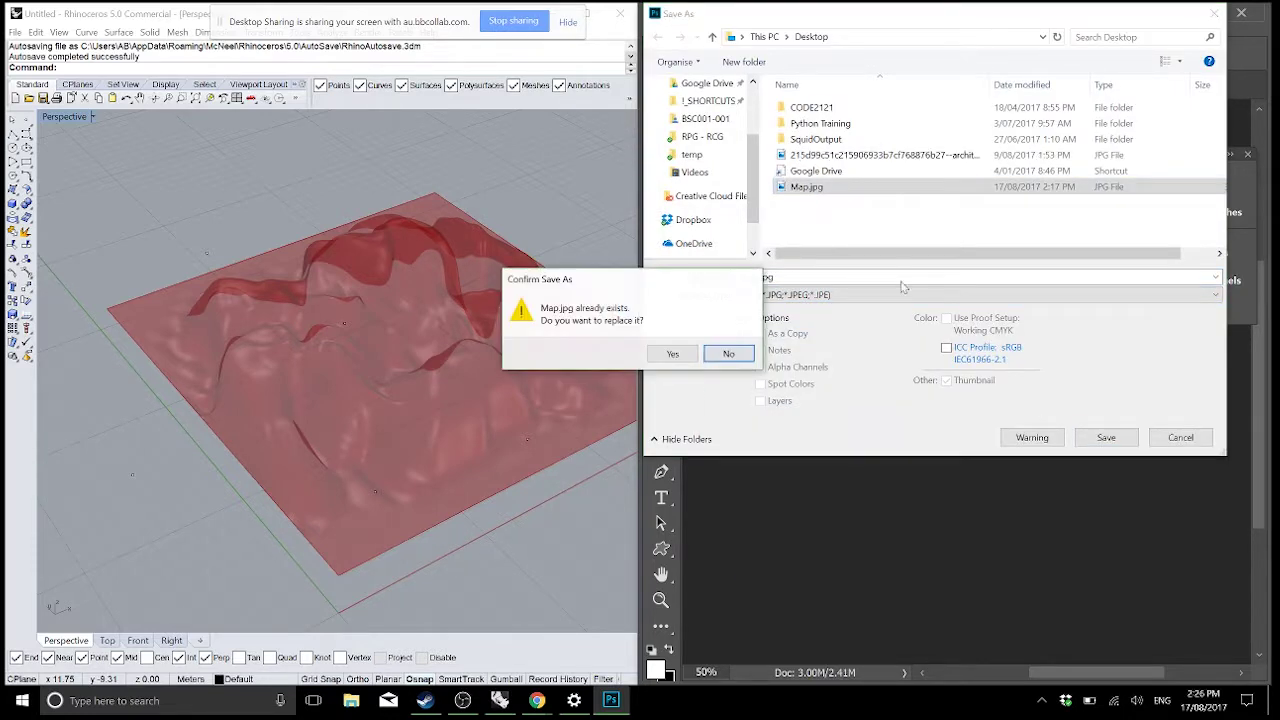
{"action": "left_click", "coordinate": [668, 353]}
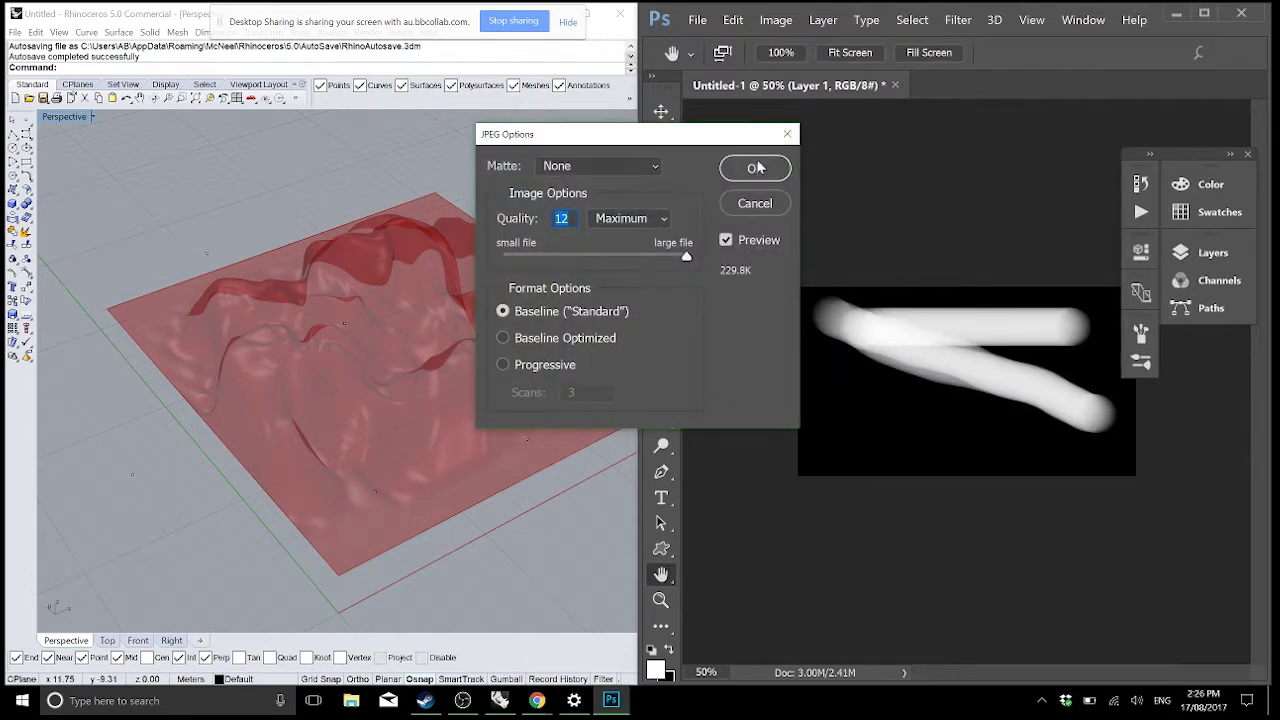
{"action": "left_click", "coordinate": [757, 167]}
{"action": "left_click", "coordinate": [969, 289]}
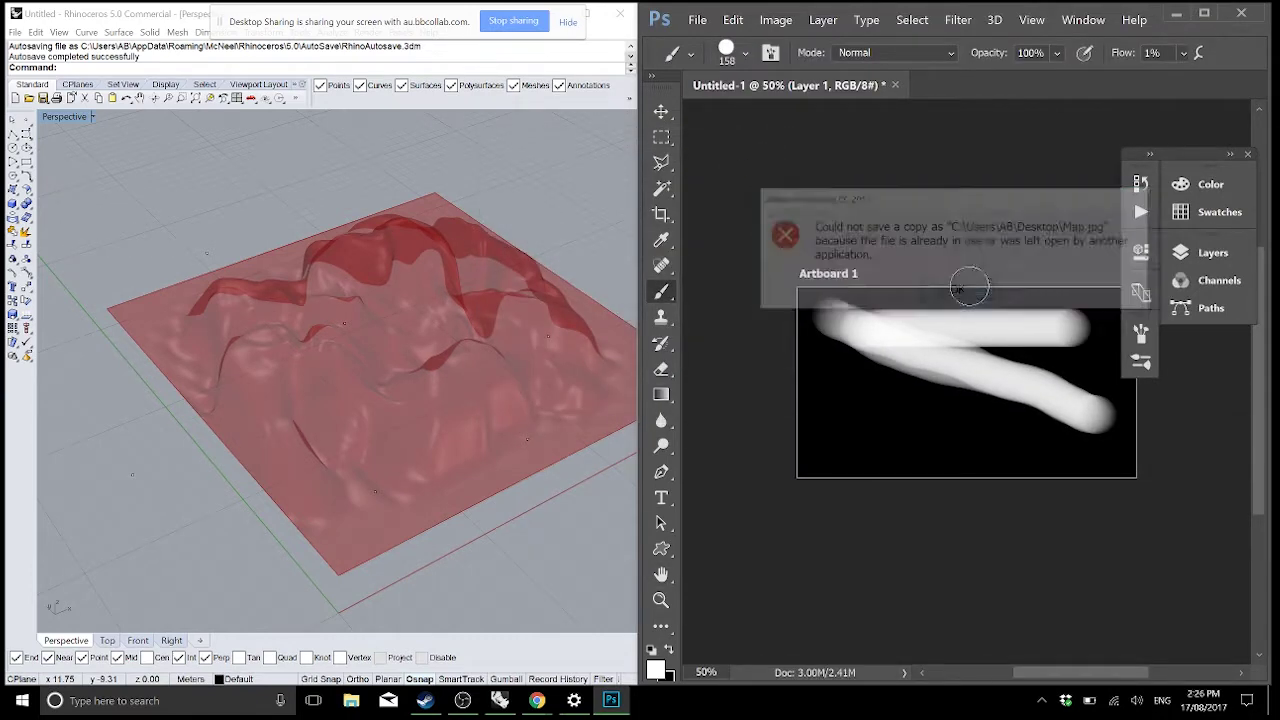
- Save the painting again as a JPEG named 'Map' at maximum quality 12
{"action": "key", "text": "alt+Tab"}
{"action": "key", "text": "alt+Tab"}
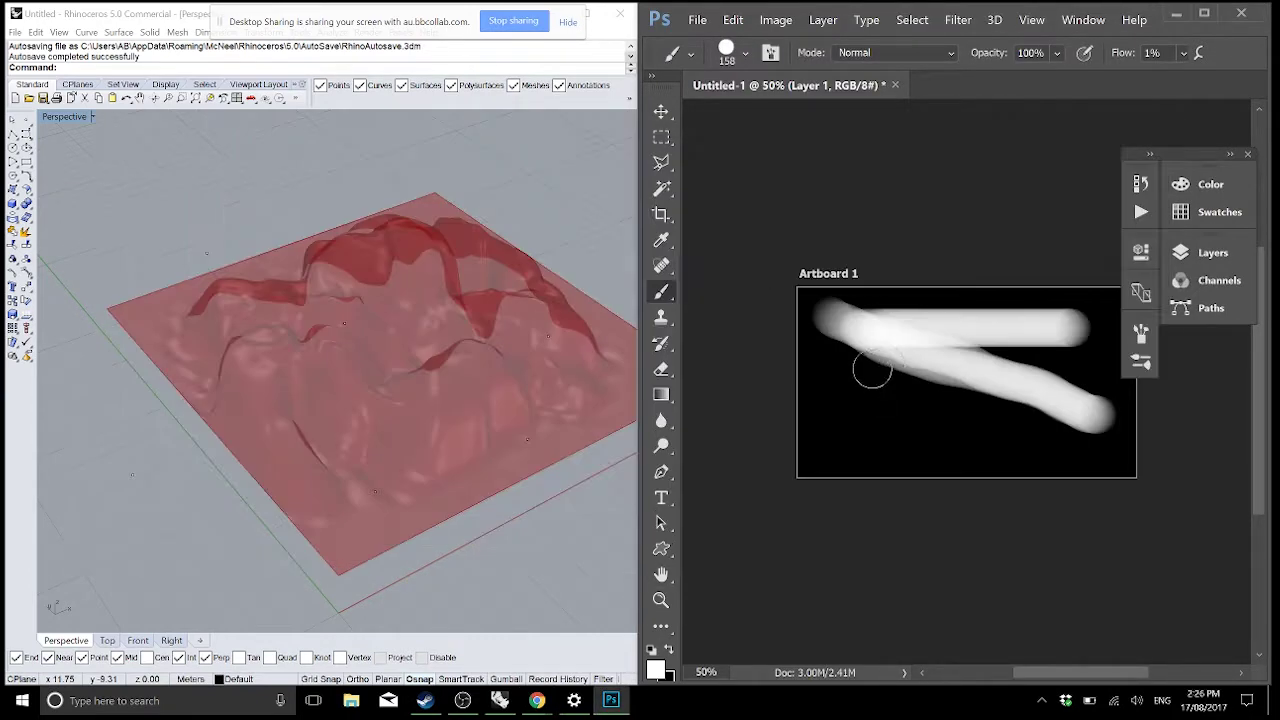
{"action": "left_click", "coordinate": [661, 111]}
{"action": "left_click", "coordinate": [697, 20]}
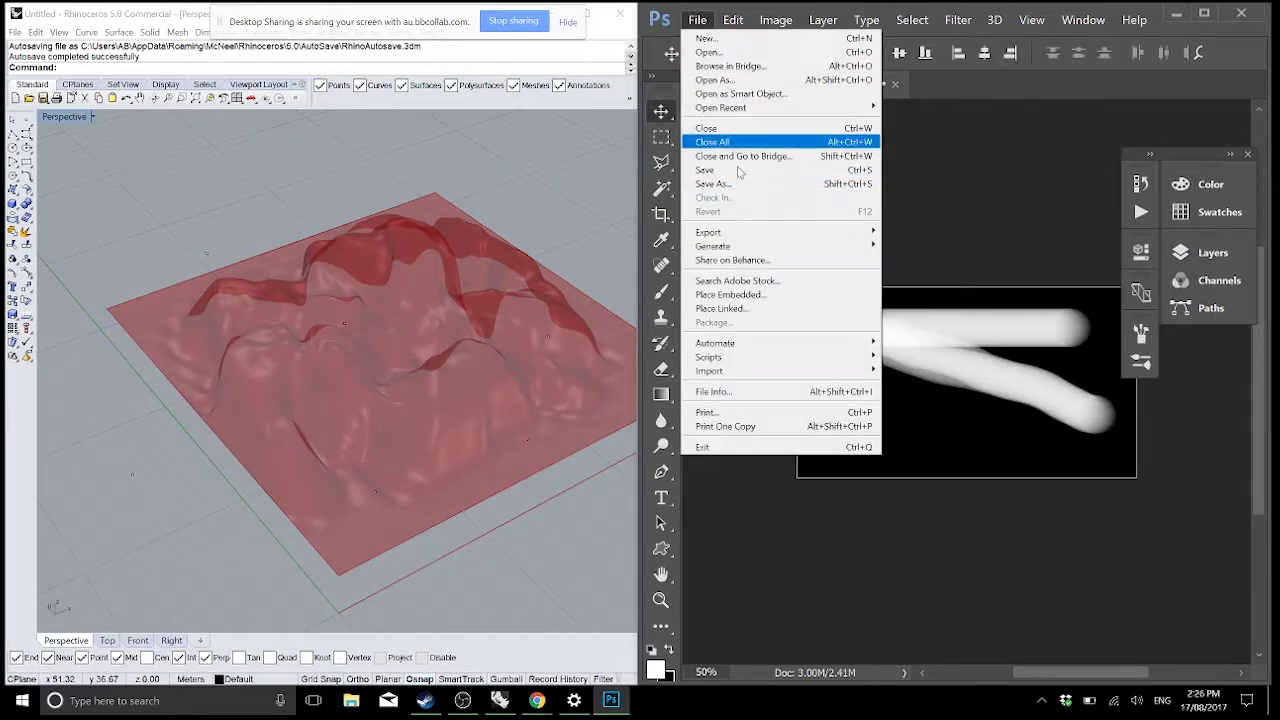
{"action": "left_click", "coordinate": [713, 184]}
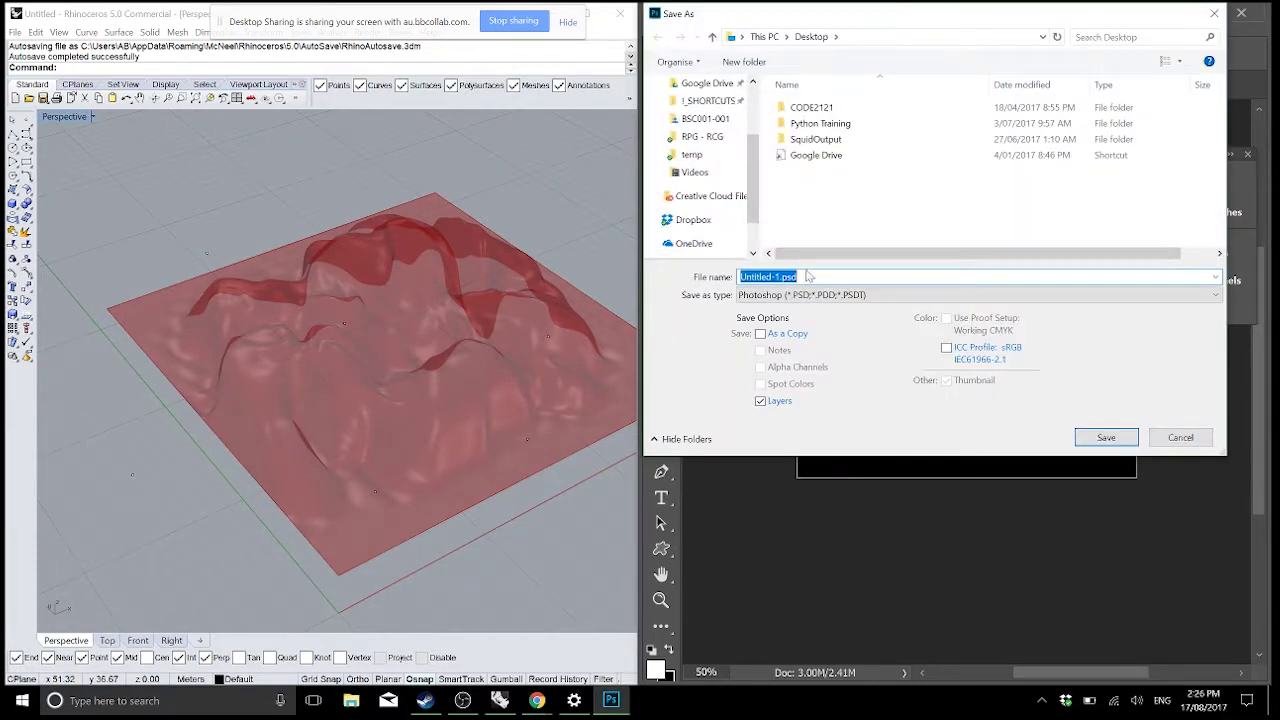
{"action": "left_click", "coordinate": [805, 294]}
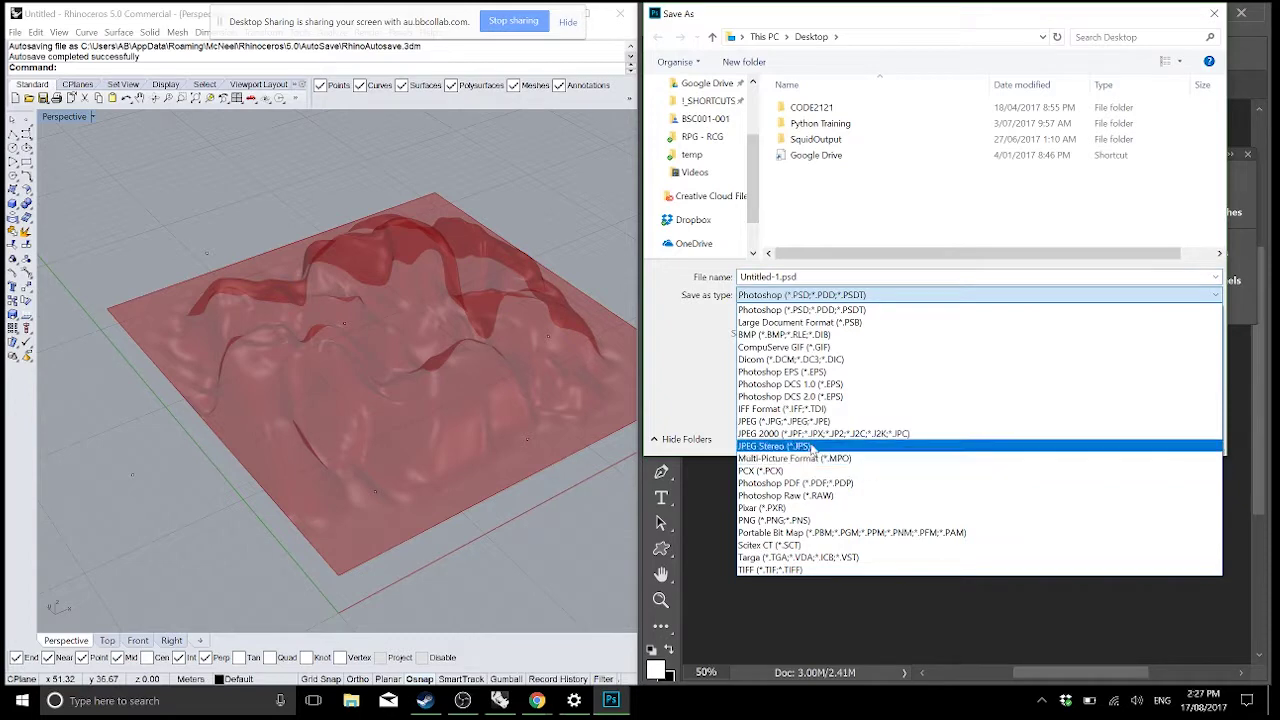
{"action": "left_click", "coordinate": [814, 421]}
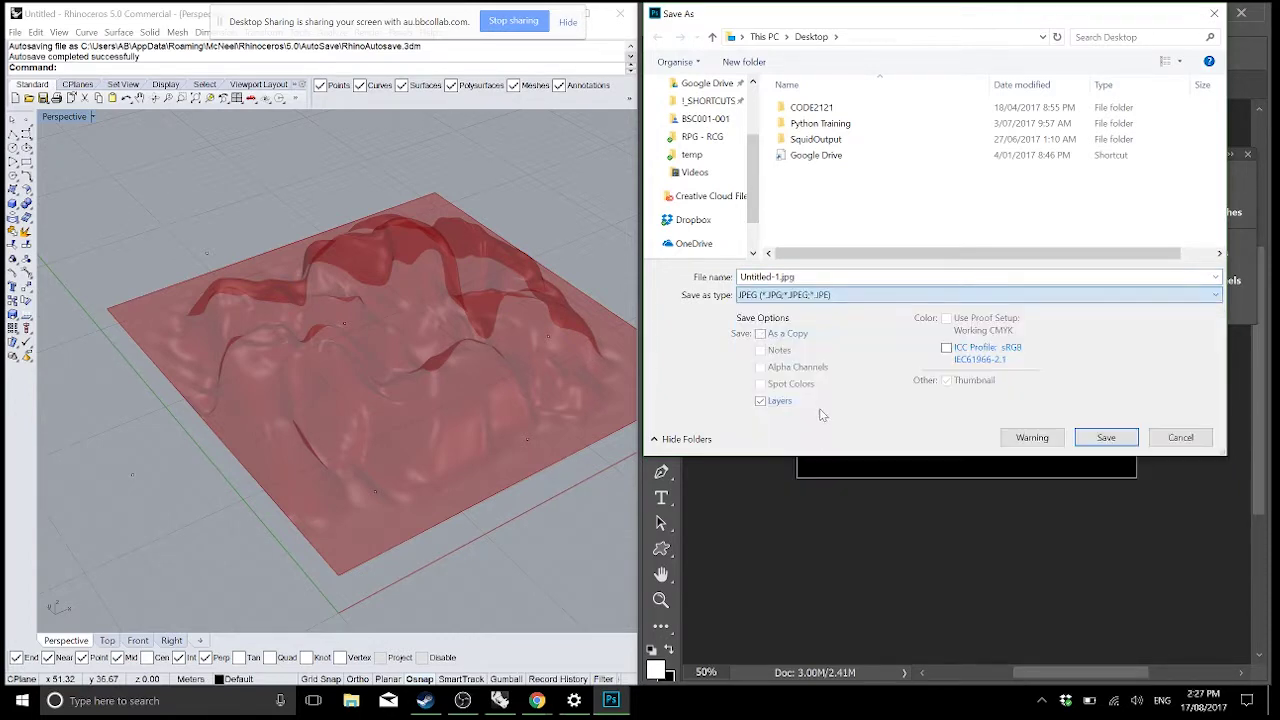
{"action": "double_click", "coordinate": [812, 277]}
{"action": "type", "text": "M"}
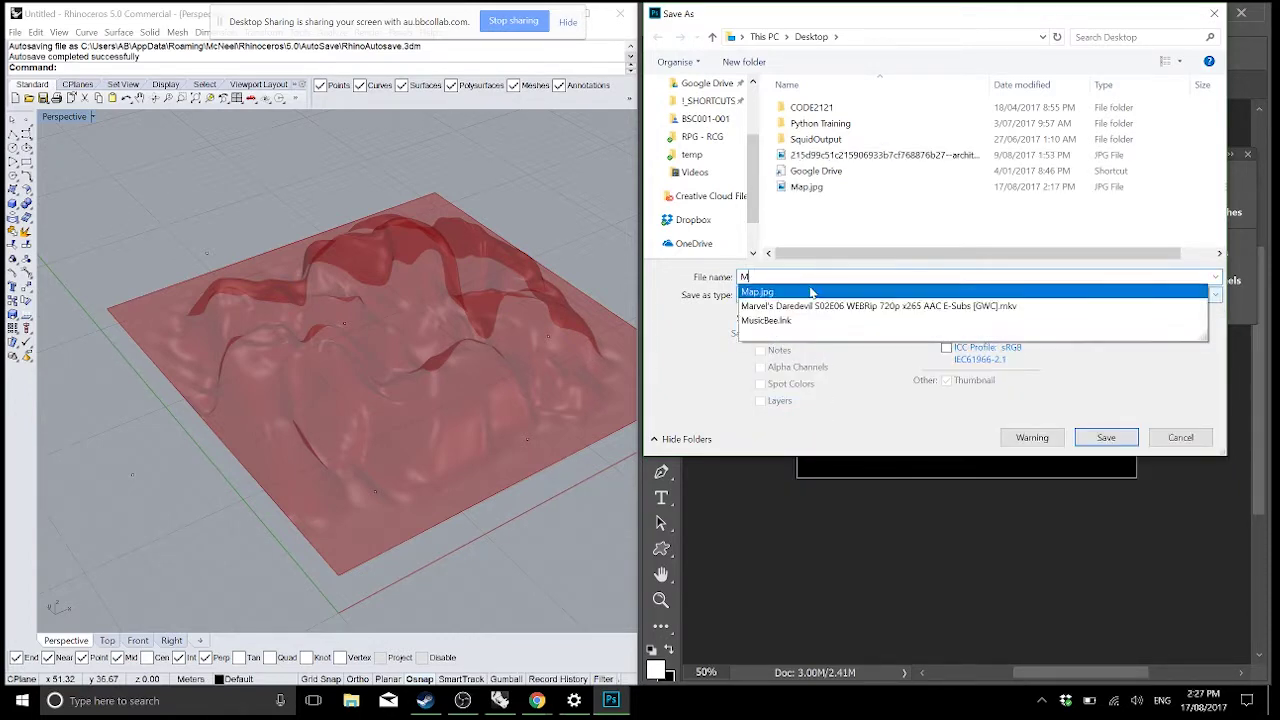
{"action": "type", "text": "ap"}
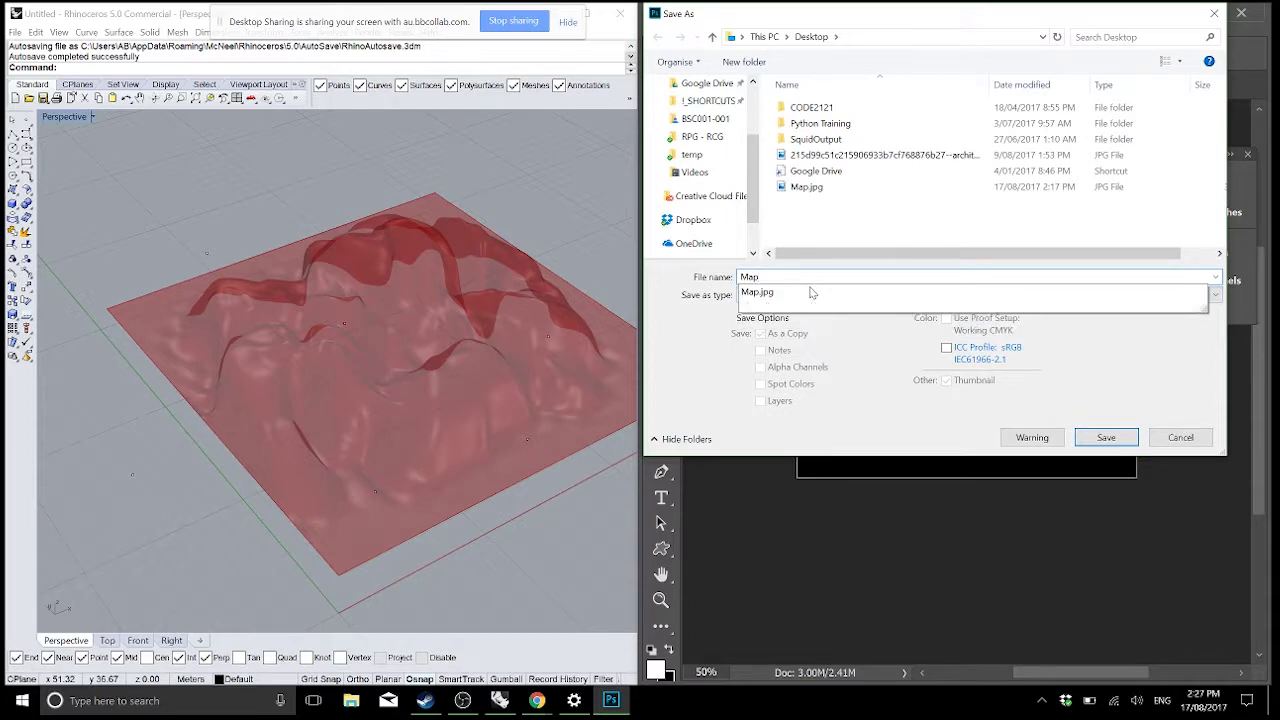
{"action": "left_click", "coordinate": [812, 292]}
{"action": "key", "text": "Return"}
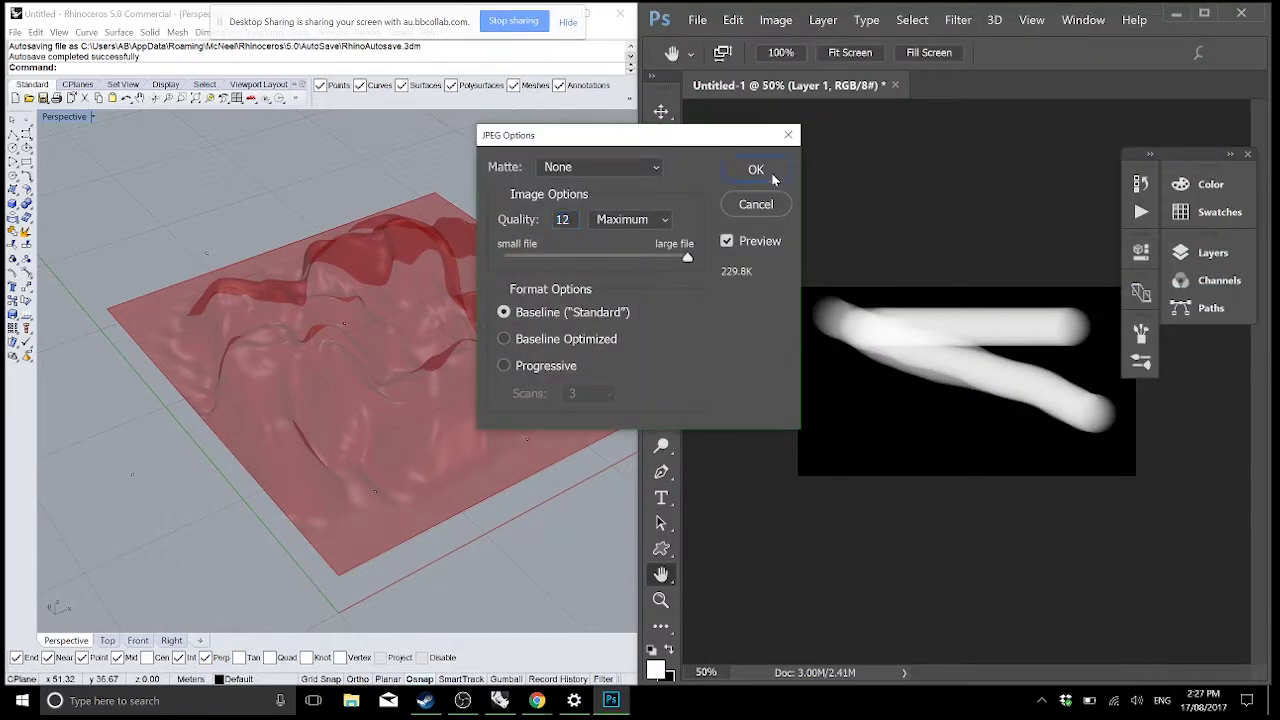
{"action": "left_click", "coordinate": [772, 179]}
{"action": "key", "text": "alt+Tab"}
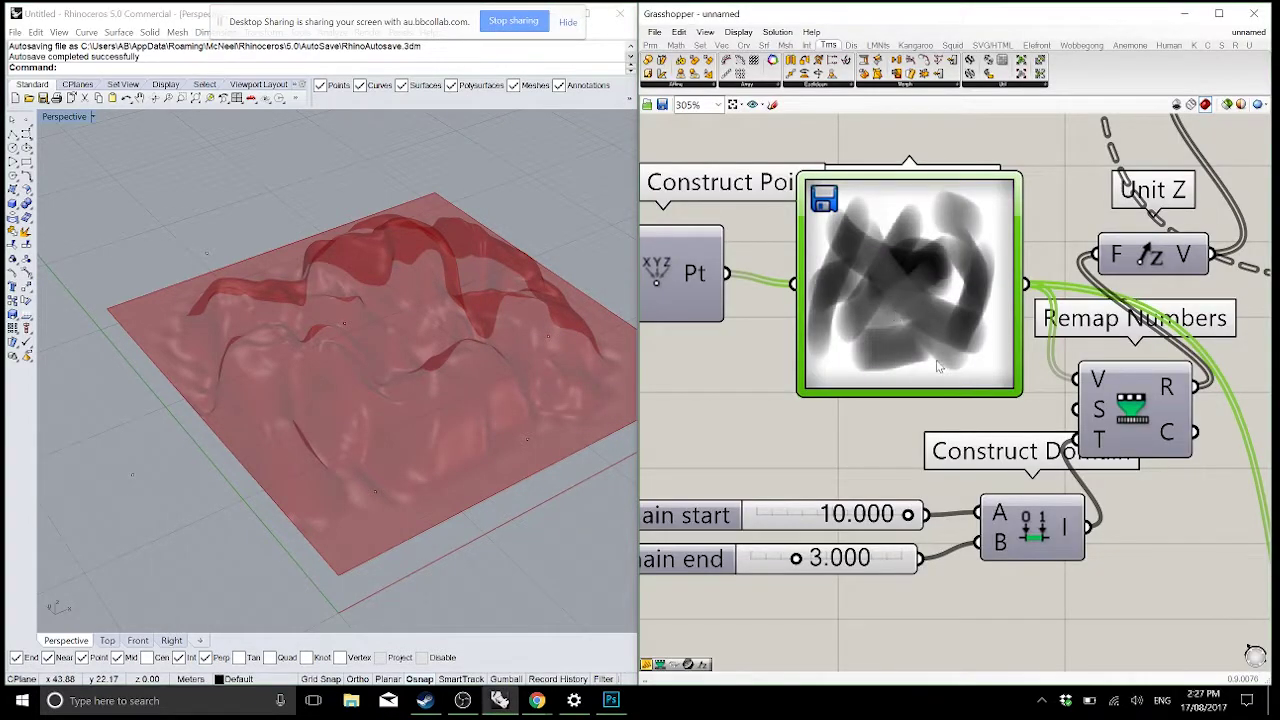
- Load Map2.jpg into the Image Sampler and orbit to view the raised diagonal ridge
{"action": "double_click", "coordinate": [938, 366]}
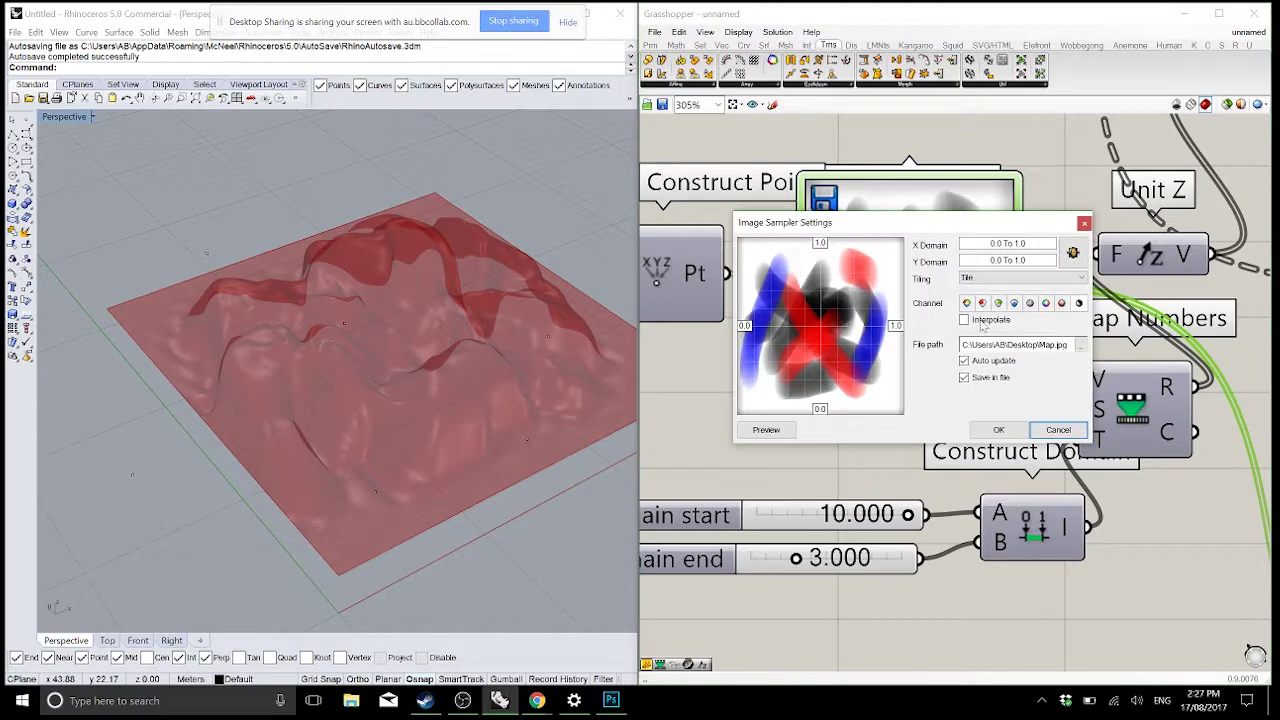
{"action": "left_click", "coordinate": [1080, 344]}
{"action": "double_click", "coordinate": [862, 333]}
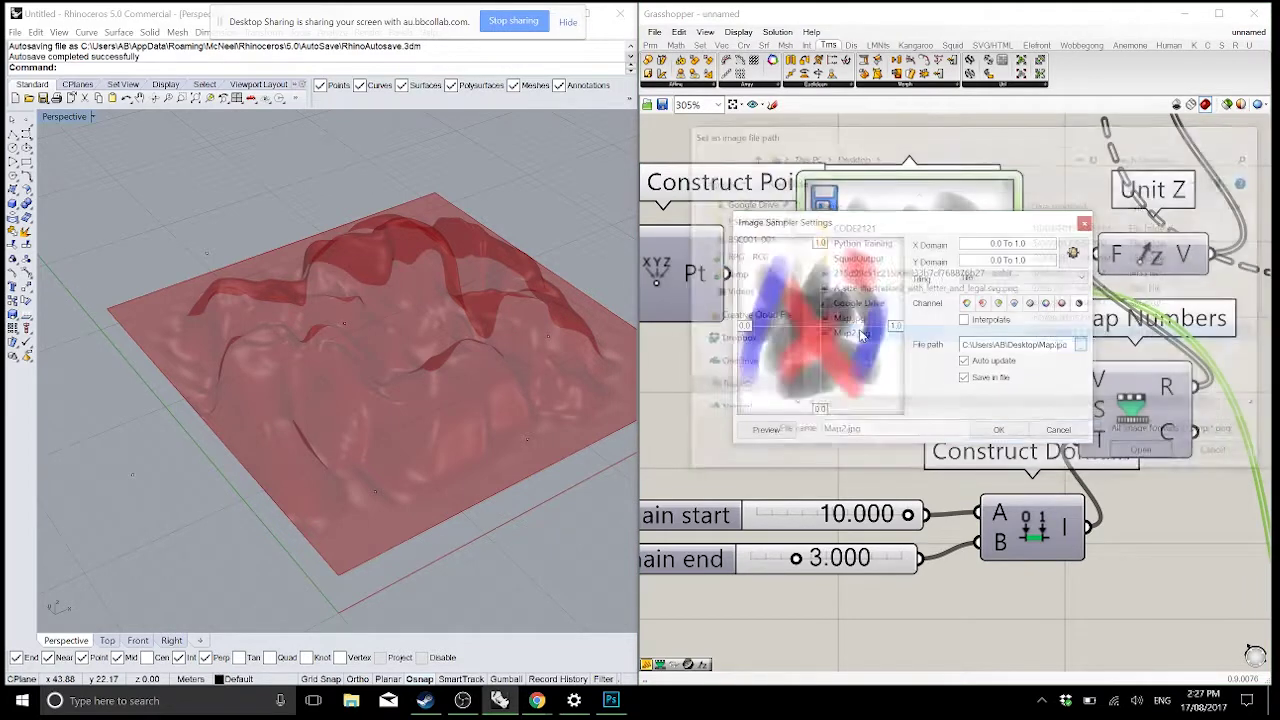
{"action": "left_click", "coordinate": [1005, 431]}
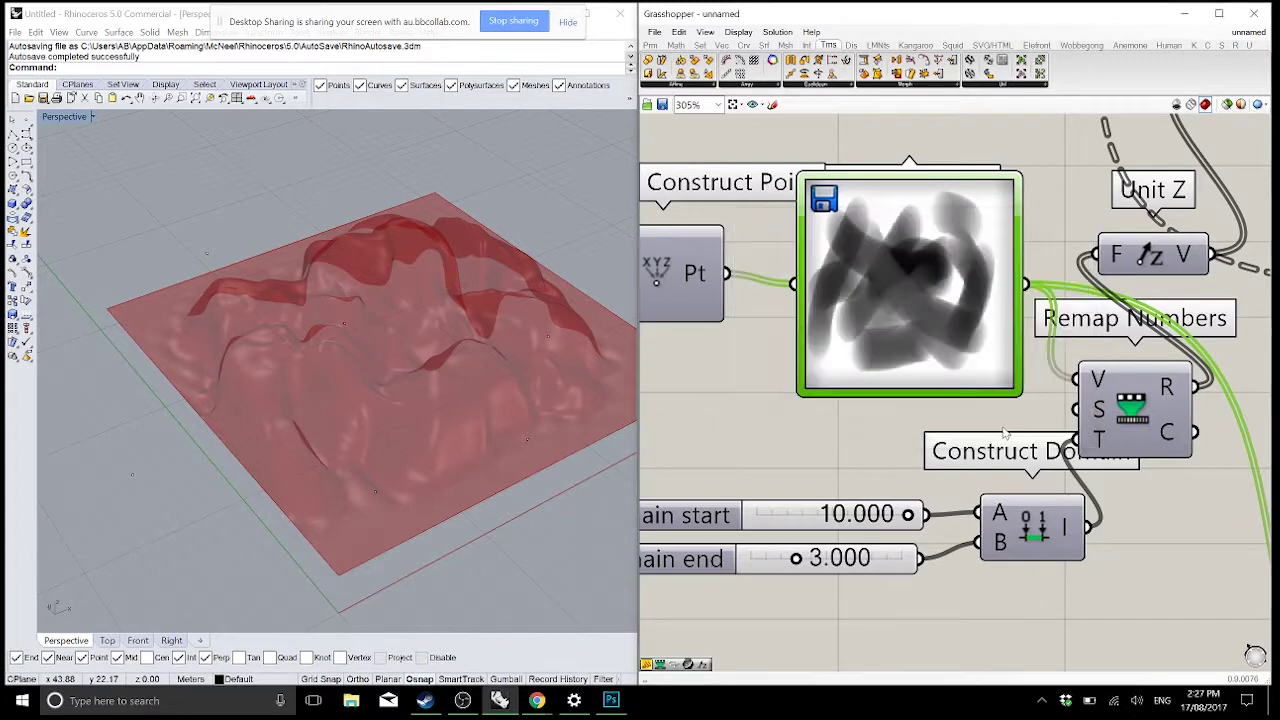
{"action": "right_click_drag", "start_coordinate": [171, 314], "coordinate": [294, 322]}
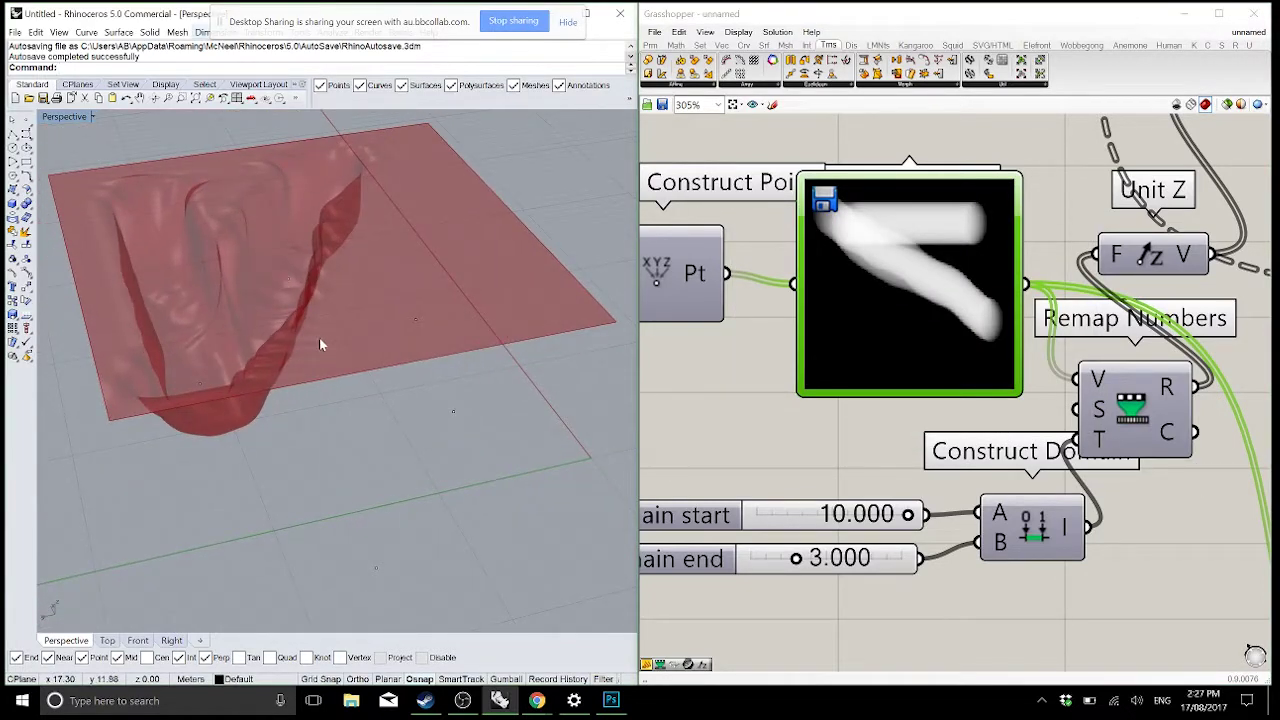
{"action": "key", "text": "alt+Tab"}
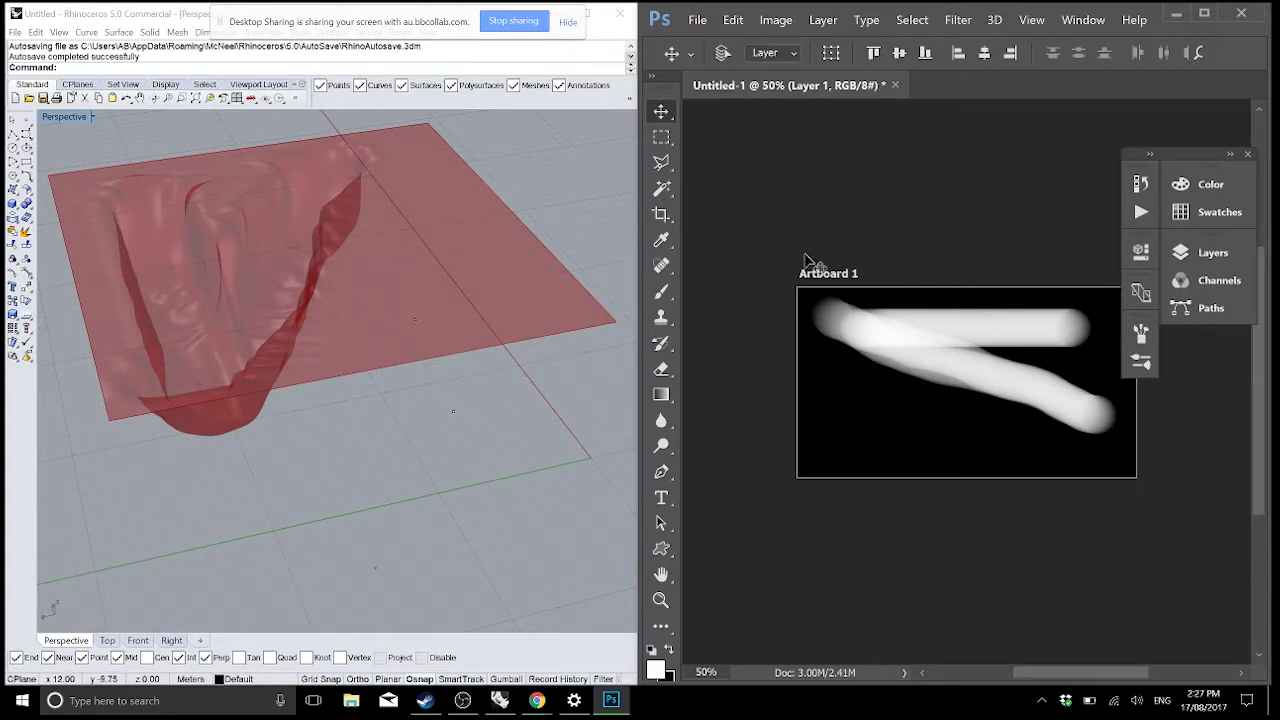
- Paint a soft white stroke, then close Untitled-1 without saving changes
{"action": "left_click", "coordinate": [661, 291]}
{"action": "mouse_move", "coordinate": [908, 374]}
{"action": "left_mouse_down"}
{"action": "mouse_move", "coordinate": [900, 419]}
{"action": "mouse_move", "coordinate": [945, 400]}
{"action": "left_mouse_up"}
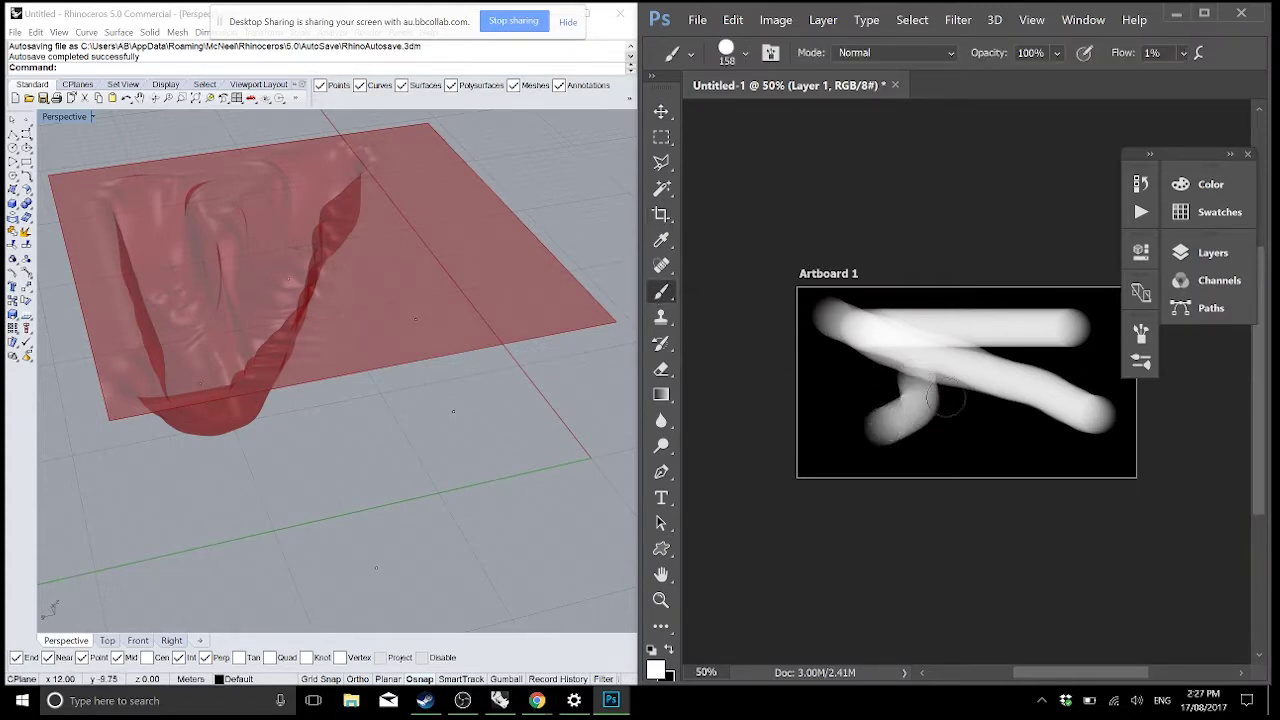
{"action": "left_click", "coordinate": [895, 85]}
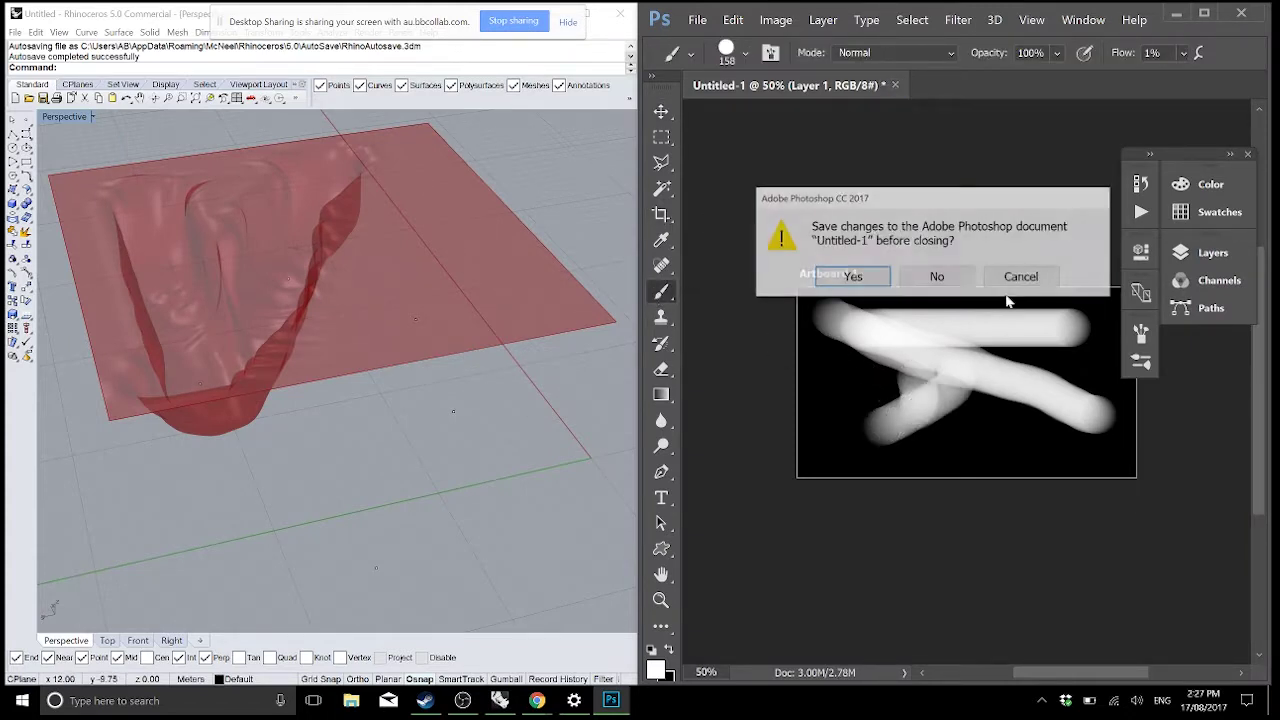
{"action": "left_click", "coordinate": [937, 276]}
- Open Map2.jpg from the Desktop folder
{"action": "left_click", "coordinate": [697, 20]}
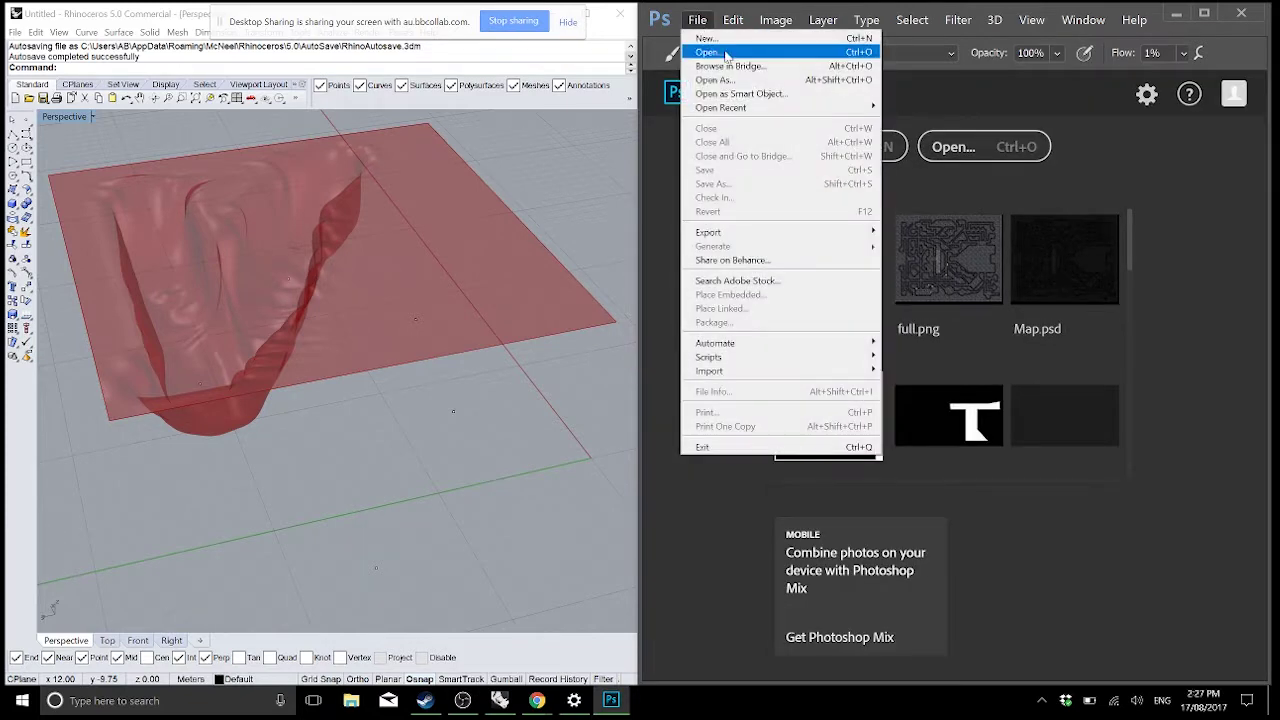
{"action": "left_click", "coordinate": [727, 54]}
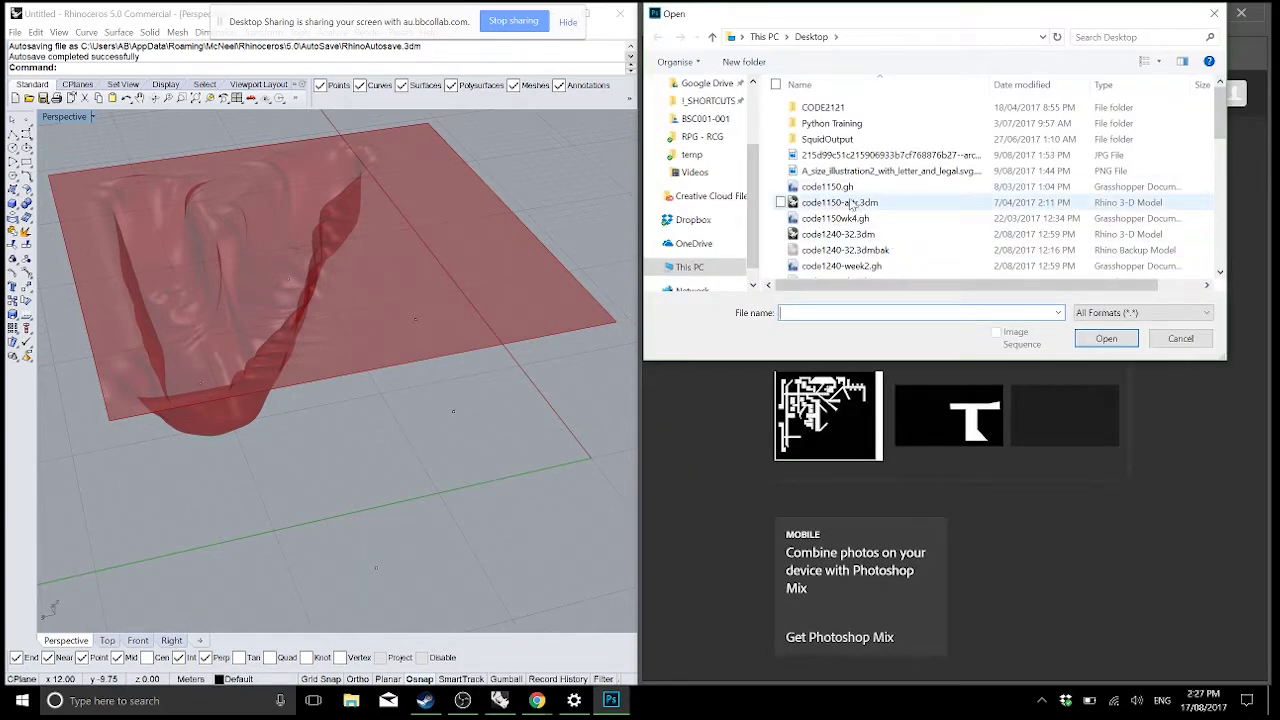
{"action": "scroll", "coordinate": [705, 130], "scroll_direction": "up", "scroll_amount": 3}
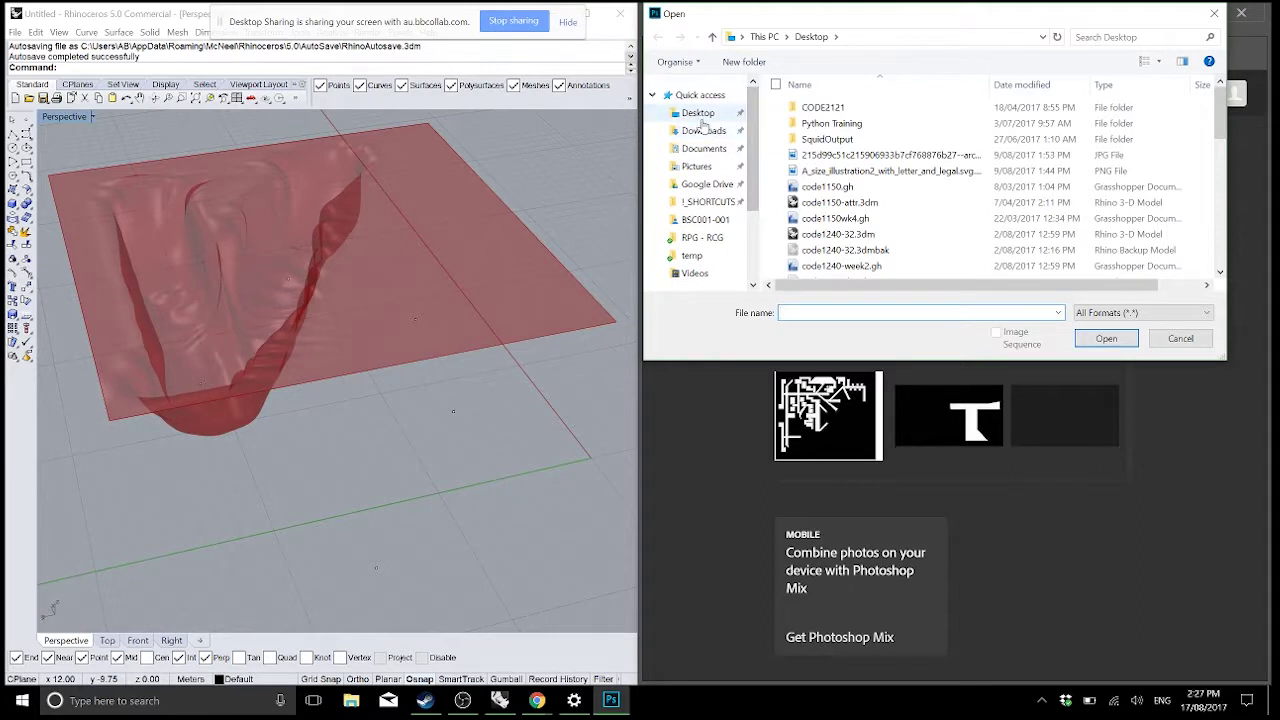
{"action": "left_click", "coordinate": [700, 114]}
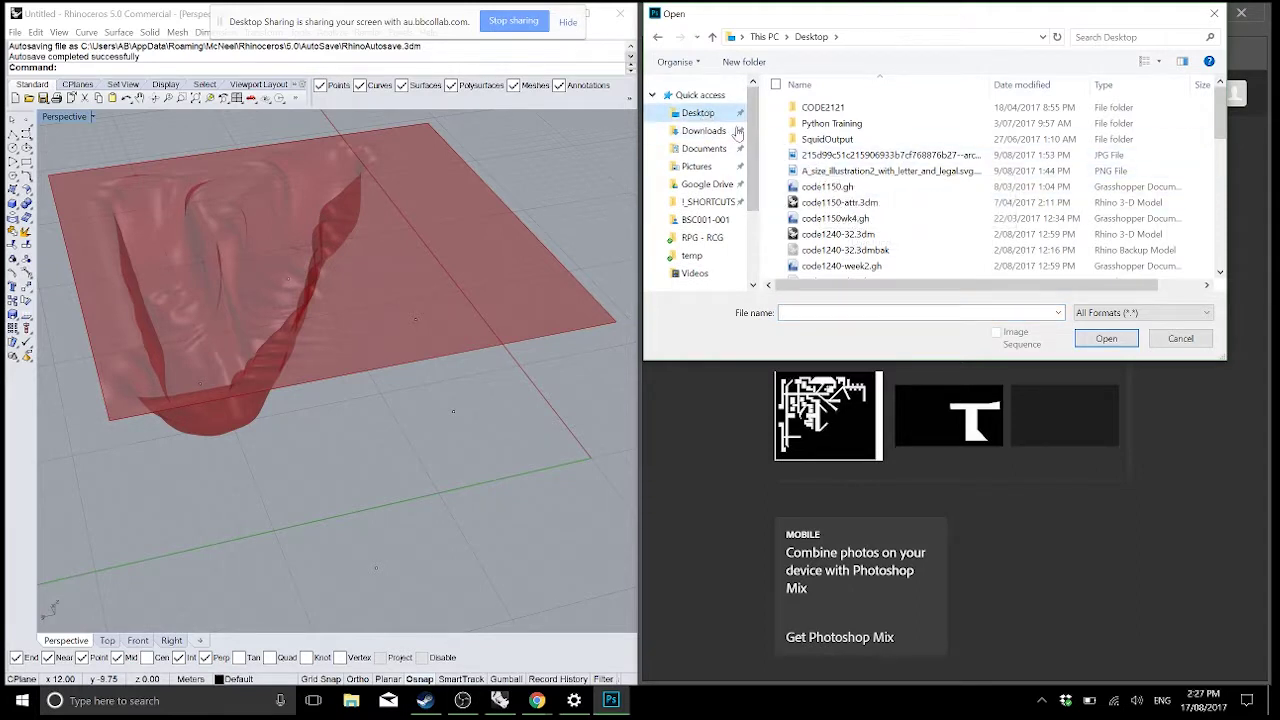
{"action": "left_click", "coordinate": [852, 171]}
{"action": "scroll", "coordinate": [862, 205], "scroll_direction": "down", "scroll_amount": 10}
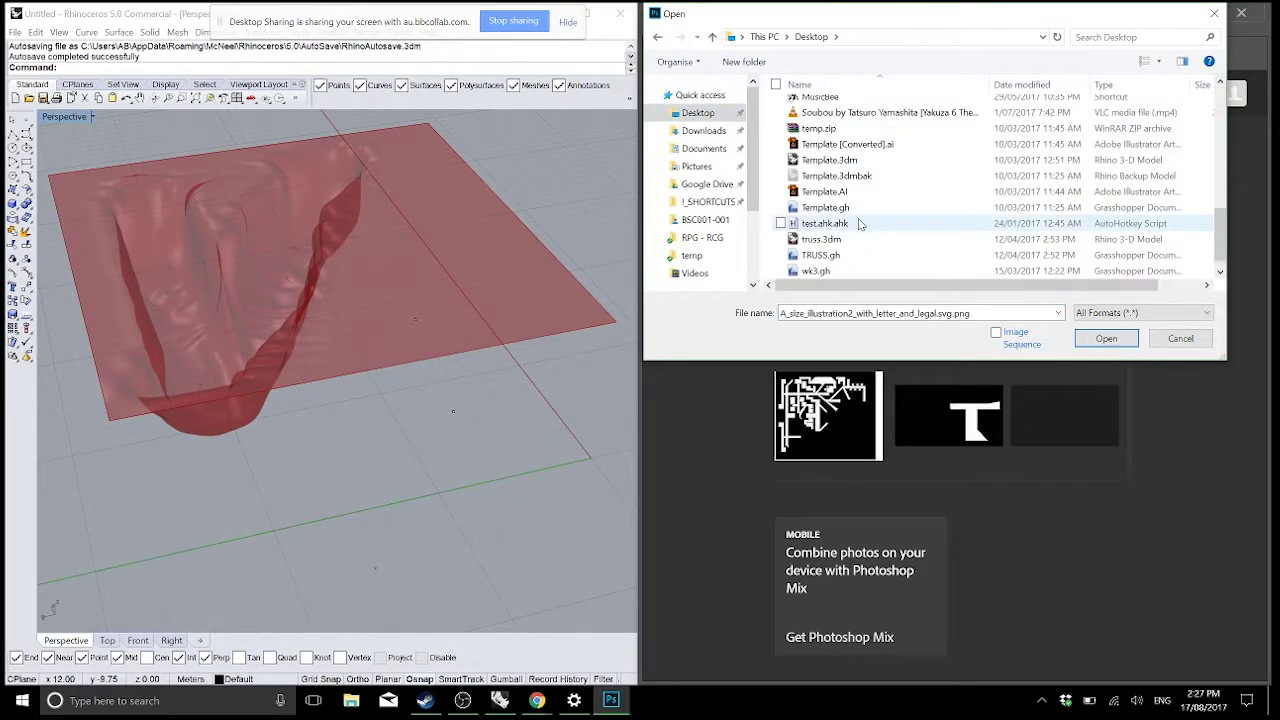
{"action": "key", "text": "m"}
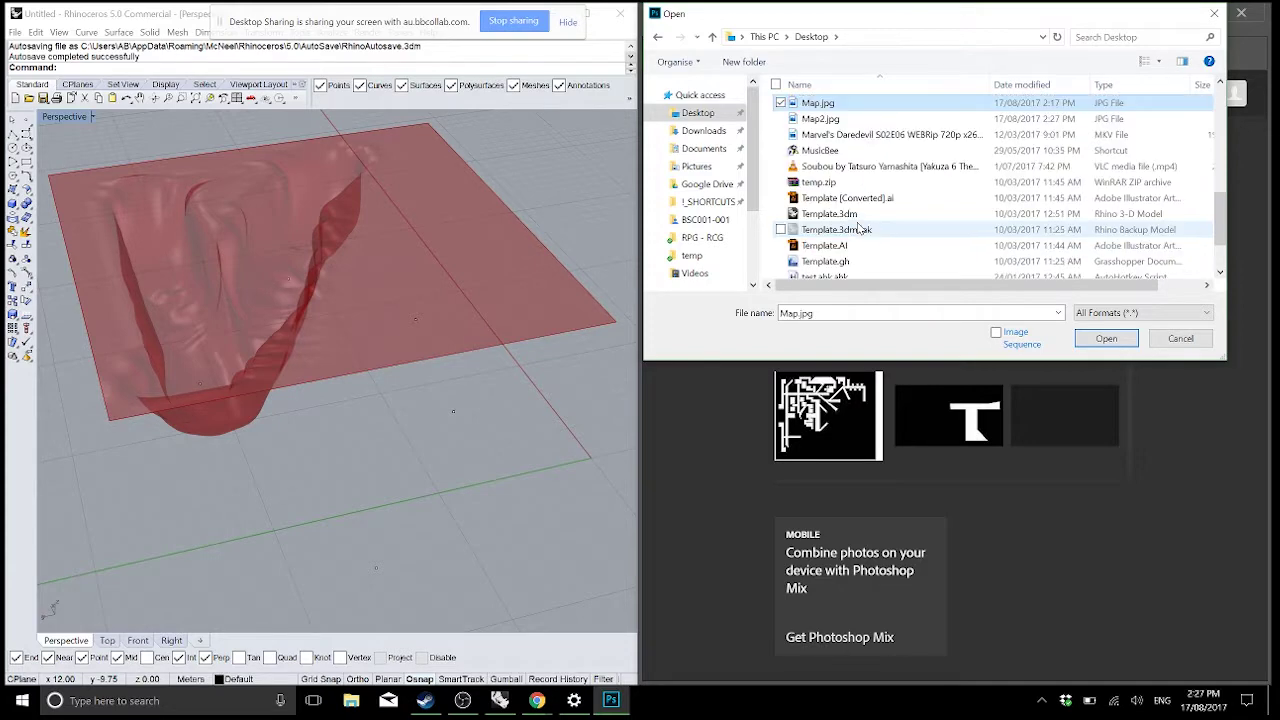
{"action": "double_click", "coordinate": [835, 119]}
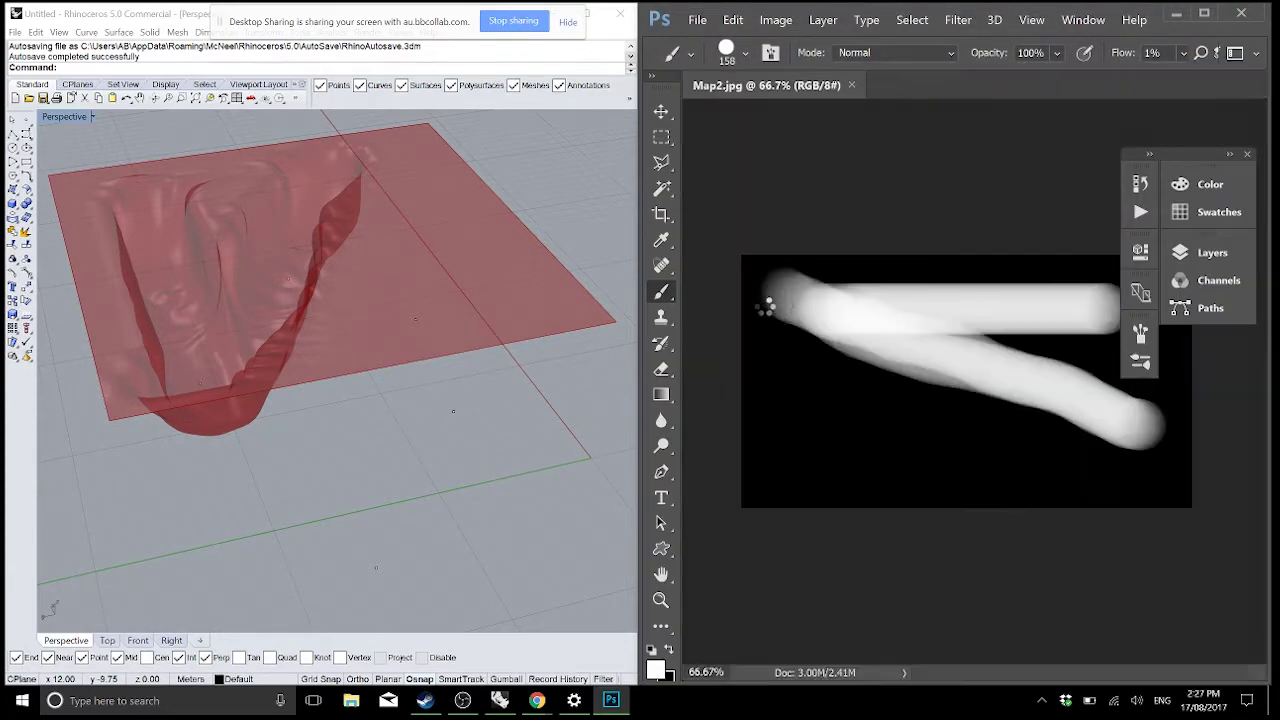
- Paint extra soft white blobs below the strokes and save, dismissing the error
{"action": "mouse_move", "coordinate": [929, 349]}
{"action": "left_mouse_down"}
{"action": "mouse_move", "coordinate": [966, 438]}
{"action": "mouse_move", "coordinate": [953, 378]}
{"action": "mouse_move", "coordinate": [996, 394]}
{"action": "mouse_move", "coordinate": [922, 375]}
{"action": "mouse_move", "coordinate": [977, 380]}
{"action": "mouse_move", "coordinate": [924, 364]}
{"action": "mouse_move", "coordinate": [1007, 352]}
{"action": "mouse_move", "coordinate": [959, 348]}
{"action": "mouse_move", "coordinate": [957, 373]}
{"action": "mouse_move", "coordinate": [1013, 370]}
{"action": "left_mouse_up"}
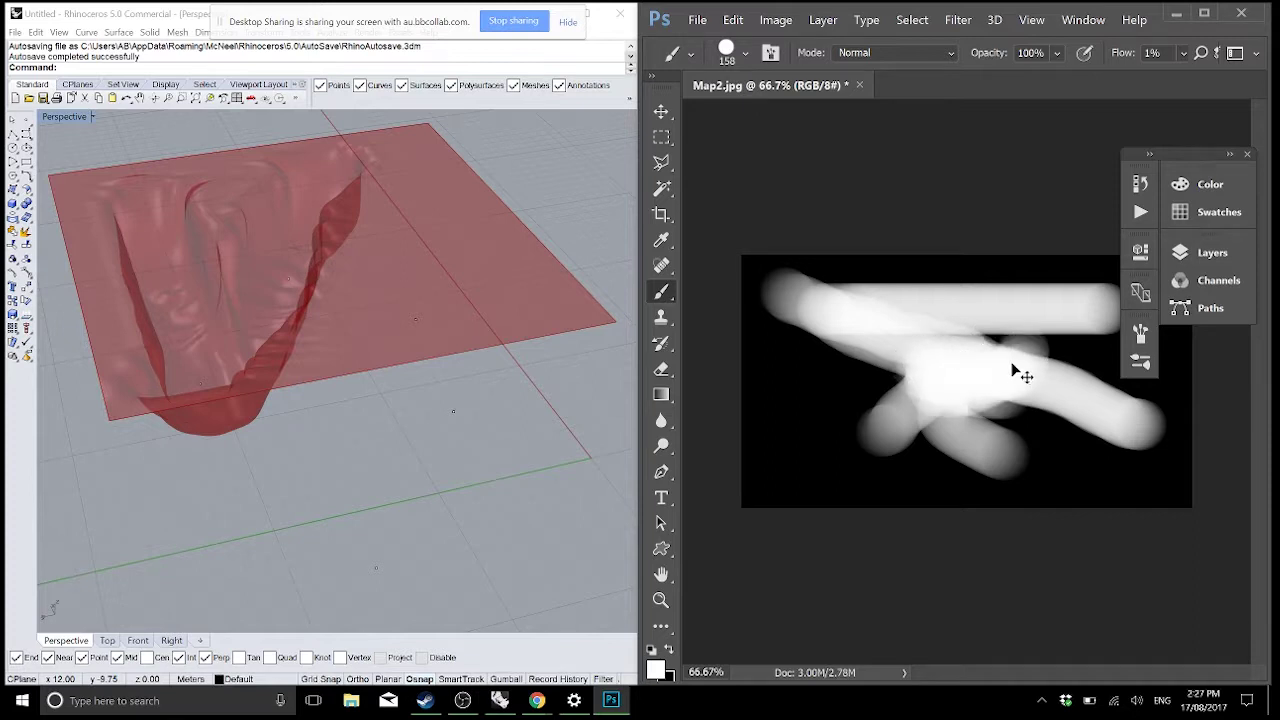
{"action": "key", "text": "ctrl+s"}
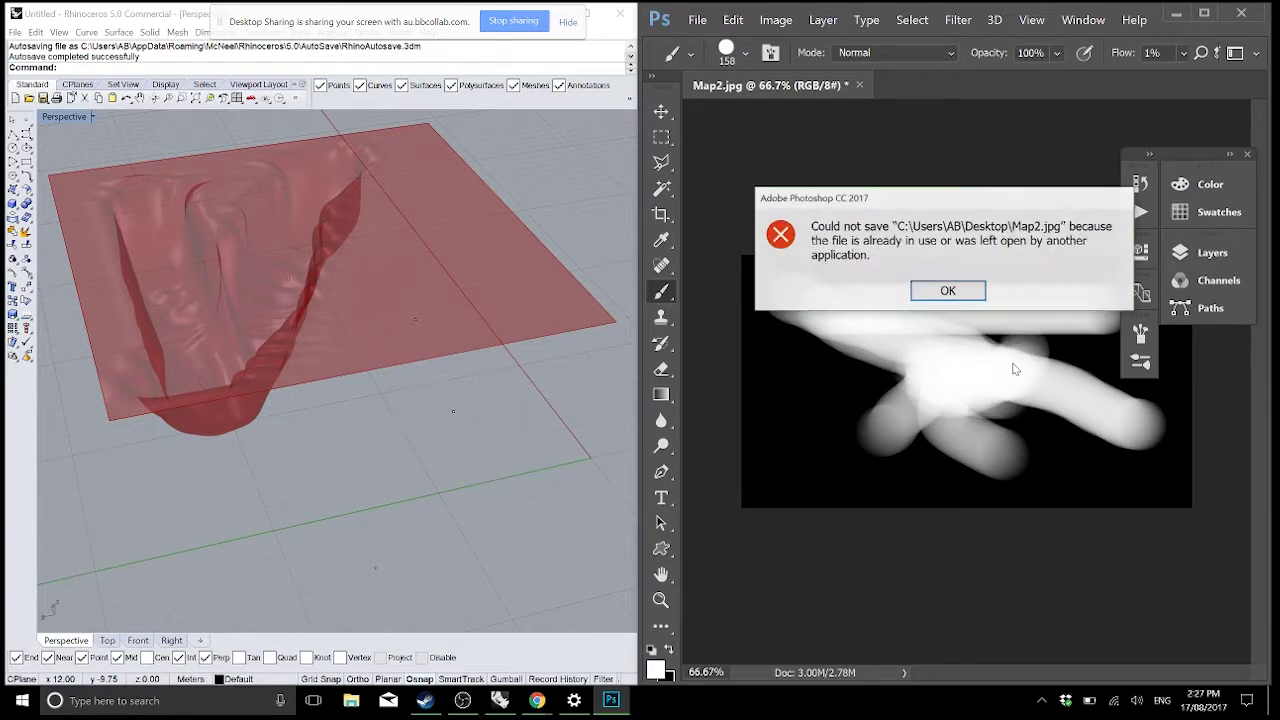
{"action": "left_click", "coordinate": [948, 291]}
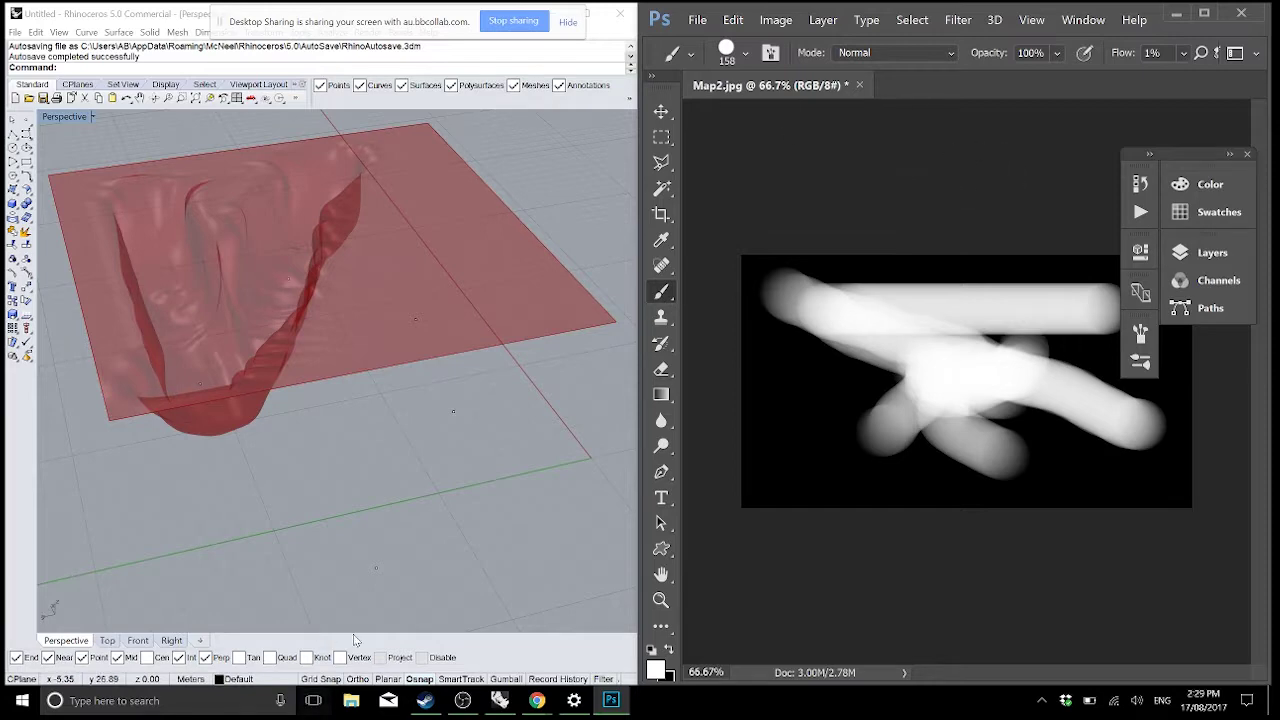
{"action": "mouse_move", "coordinate": [530, 706]}
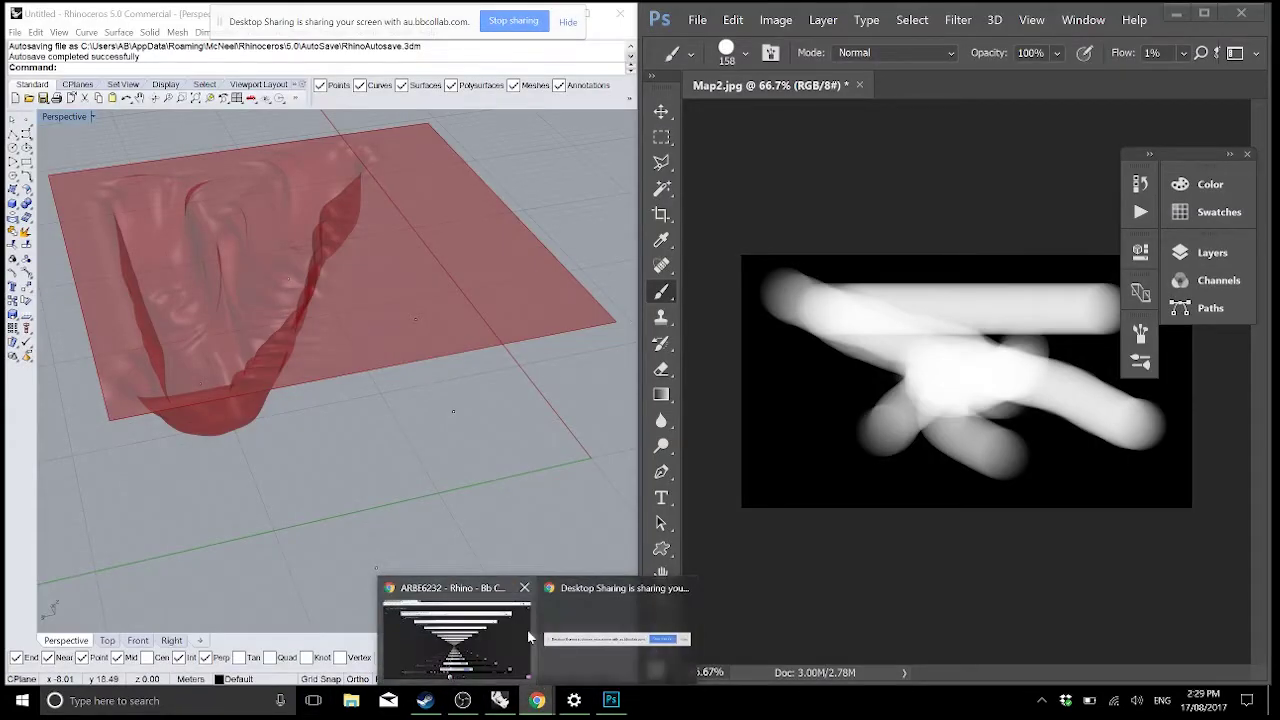
- Search Google for 'photogrammetry' in Chrome
{"action": "left_click", "coordinate": [500, 642]}
{"action": "type", "text": "photo"}
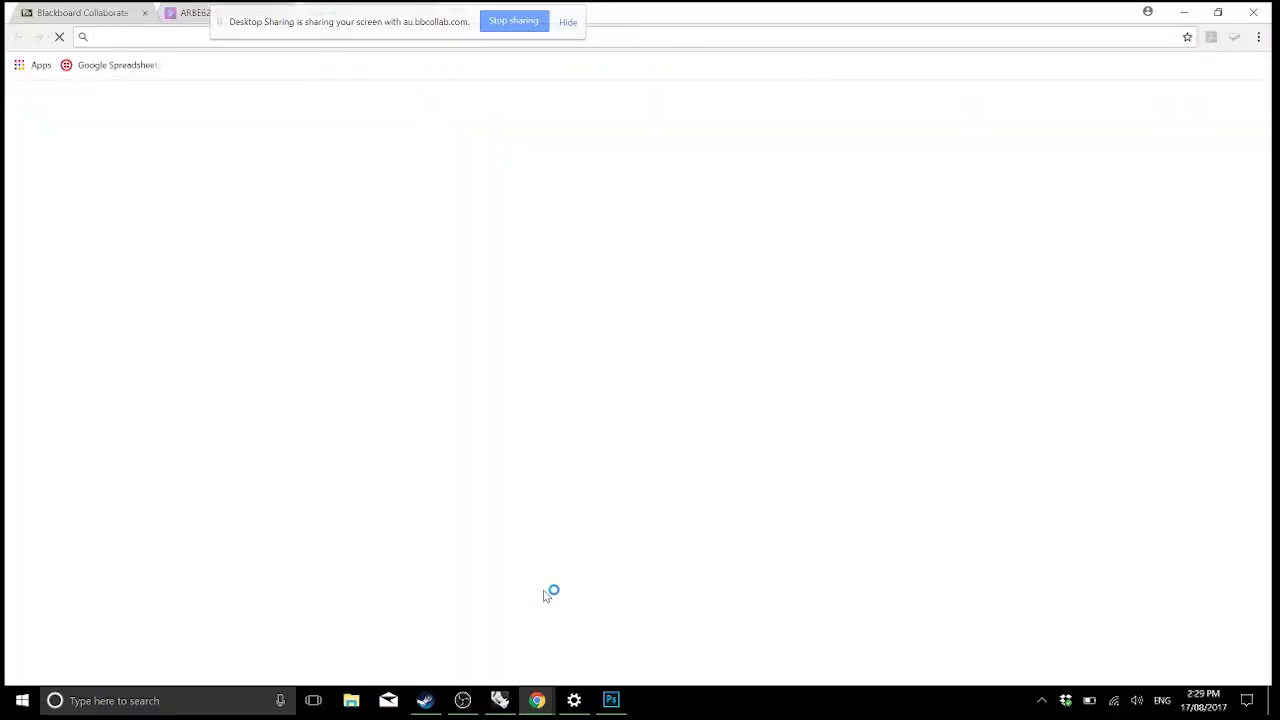
{"action": "type", "text": "gram"}
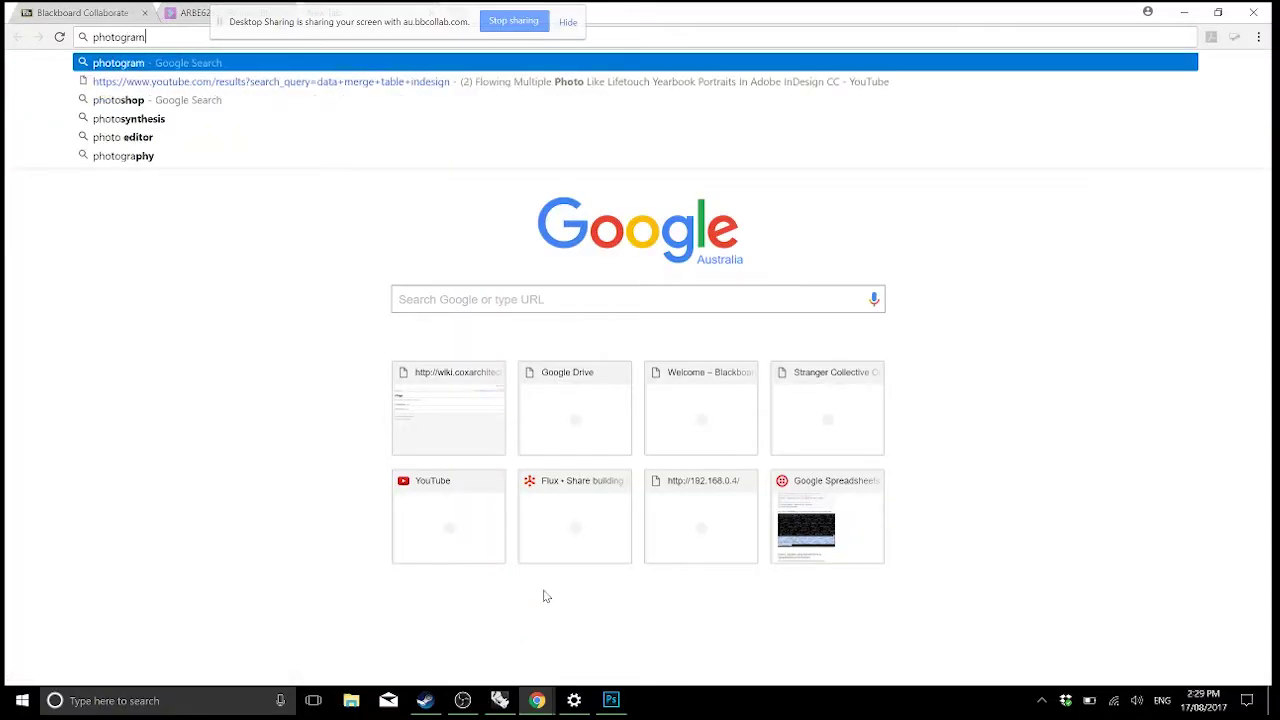
{"action": "type", "text": "p"}
{"action": "key", "text": "BackSpace"}
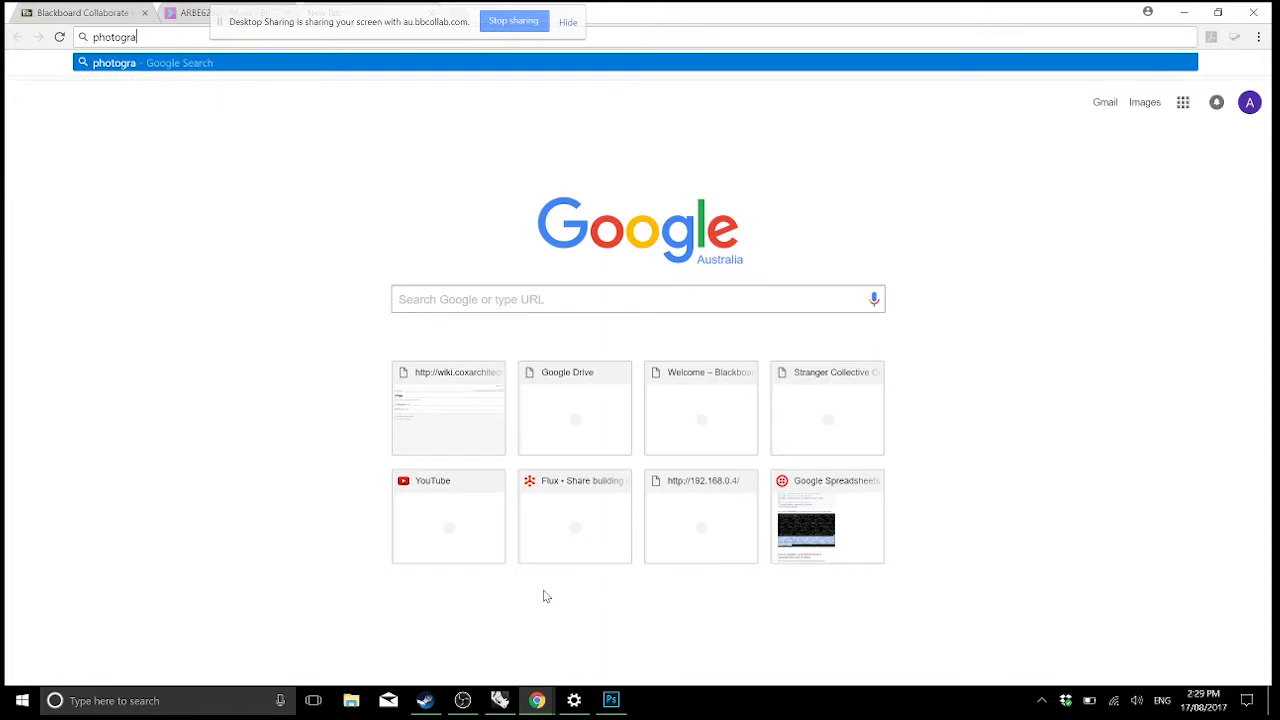
{"action": "type", "text": "metry"}
{"action": "key", "text": "Return"}
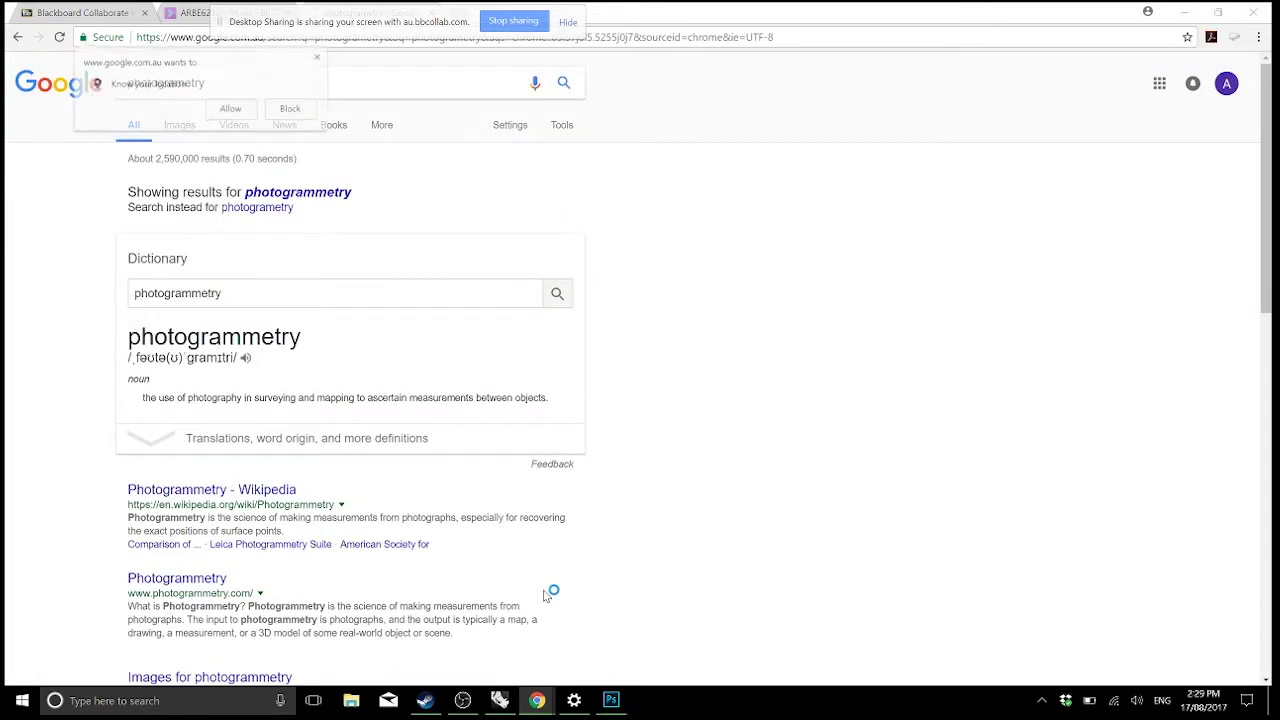
- Allow location, show image results, and preview the statue scan model image
{"action": "left_click", "coordinate": [239, 111]}
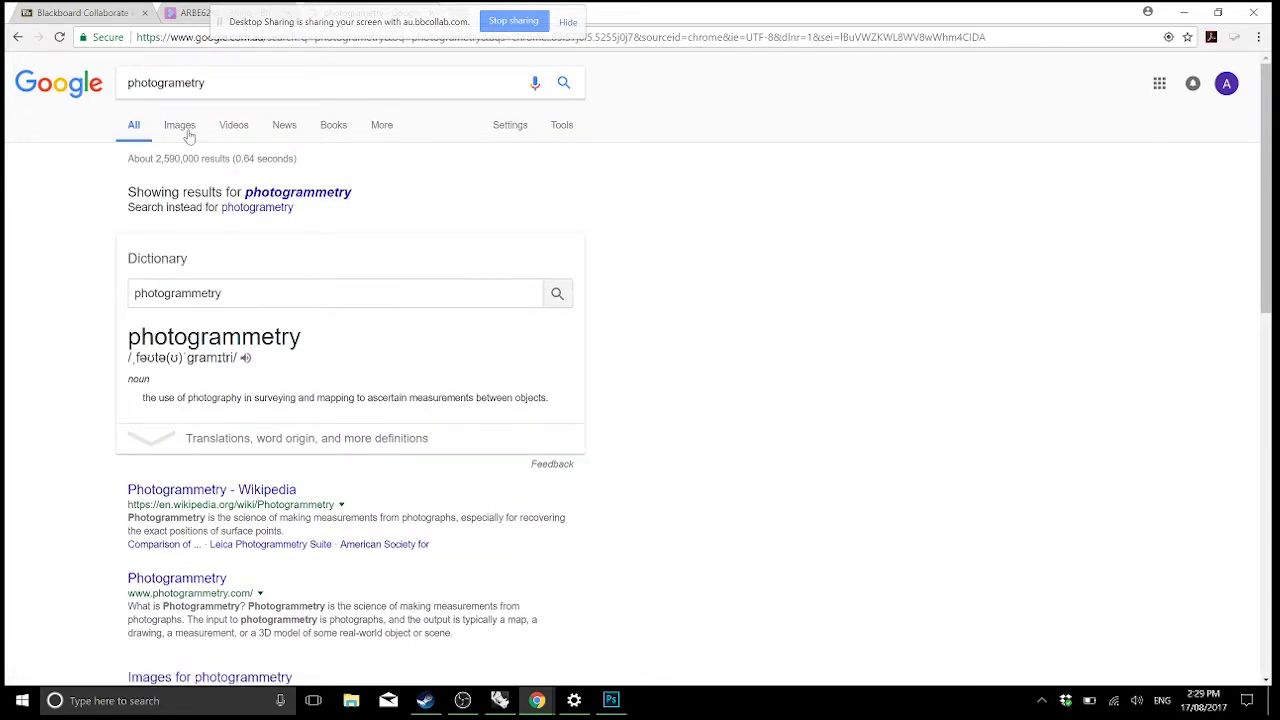
{"action": "left_click", "coordinate": [180, 126]}
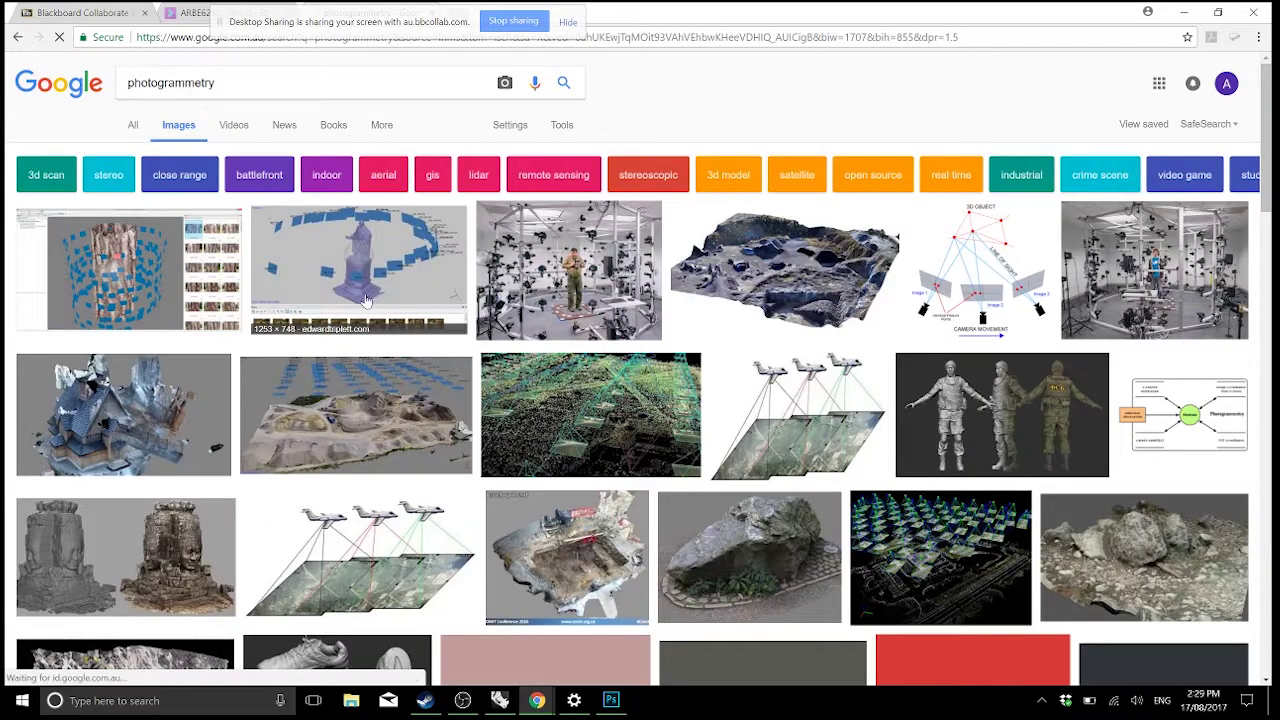
{"action": "left_click", "coordinate": [372, 272]}
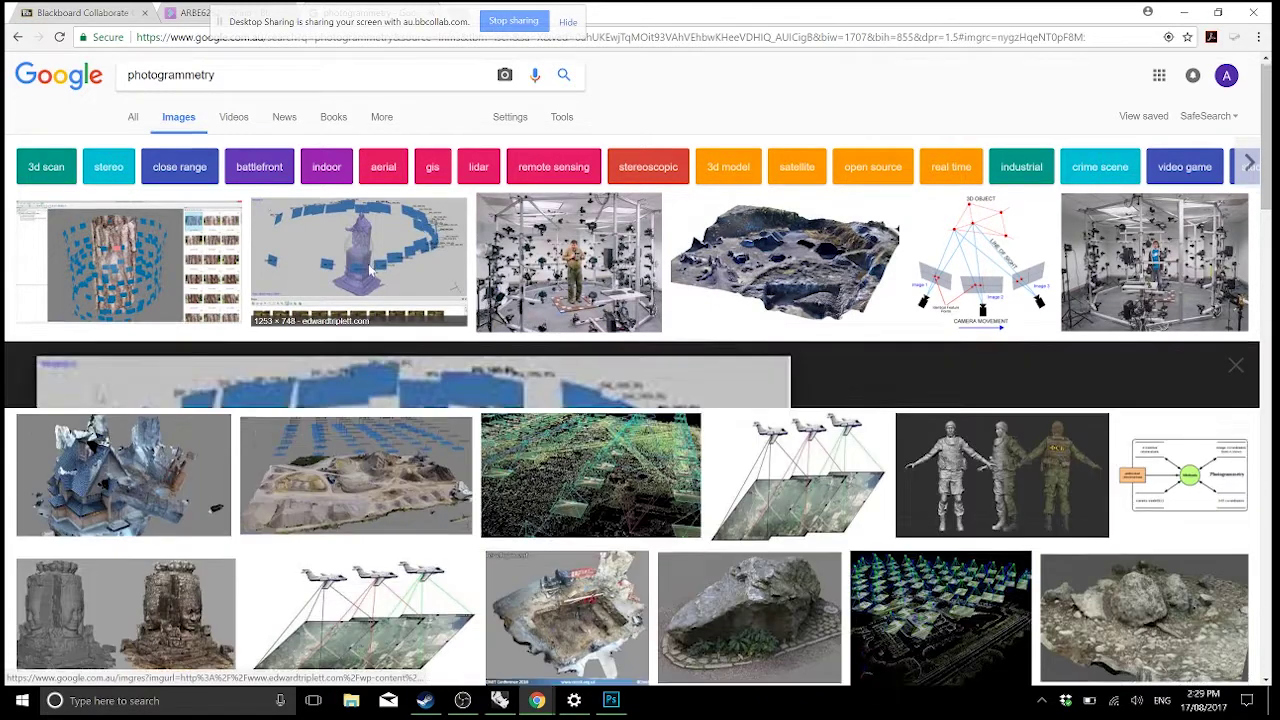
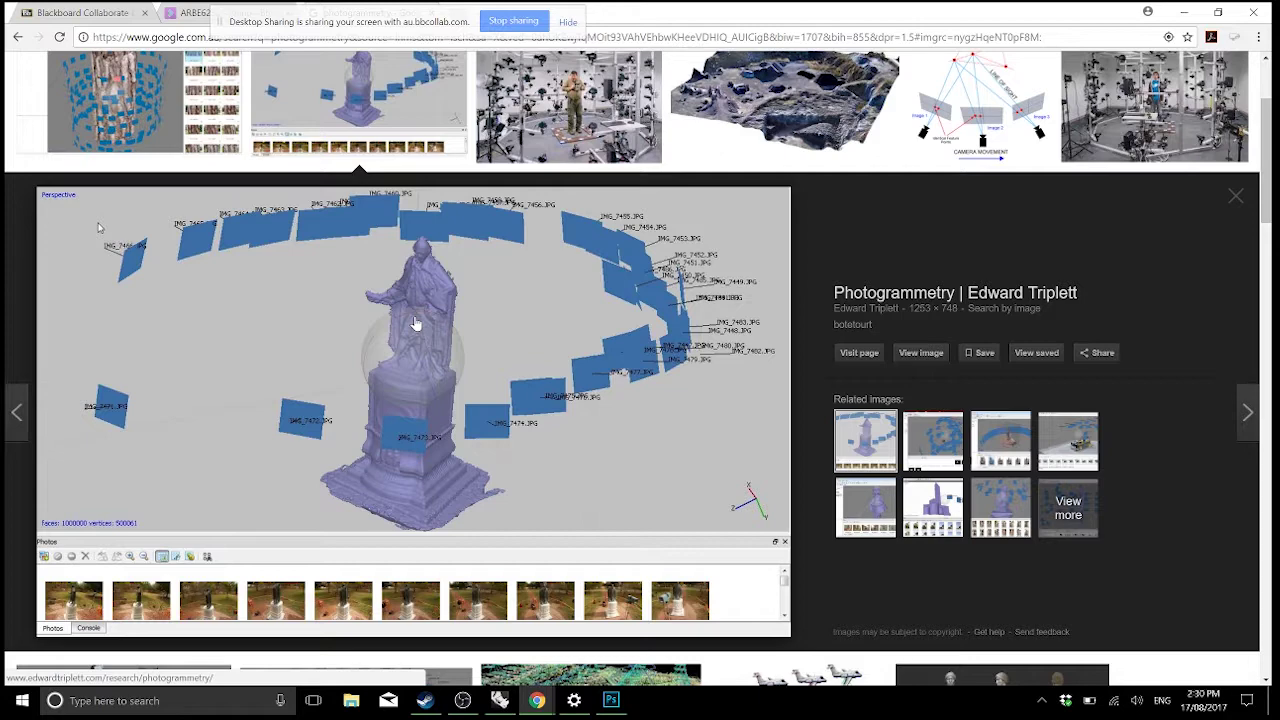
- Preview the imagine.gatech.edu aerial site reconstruction image and open it in its own tab
{"action": "scroll", "coordinate": [600, 420], "scroll_direction": "down", "scroll_amount": 4}
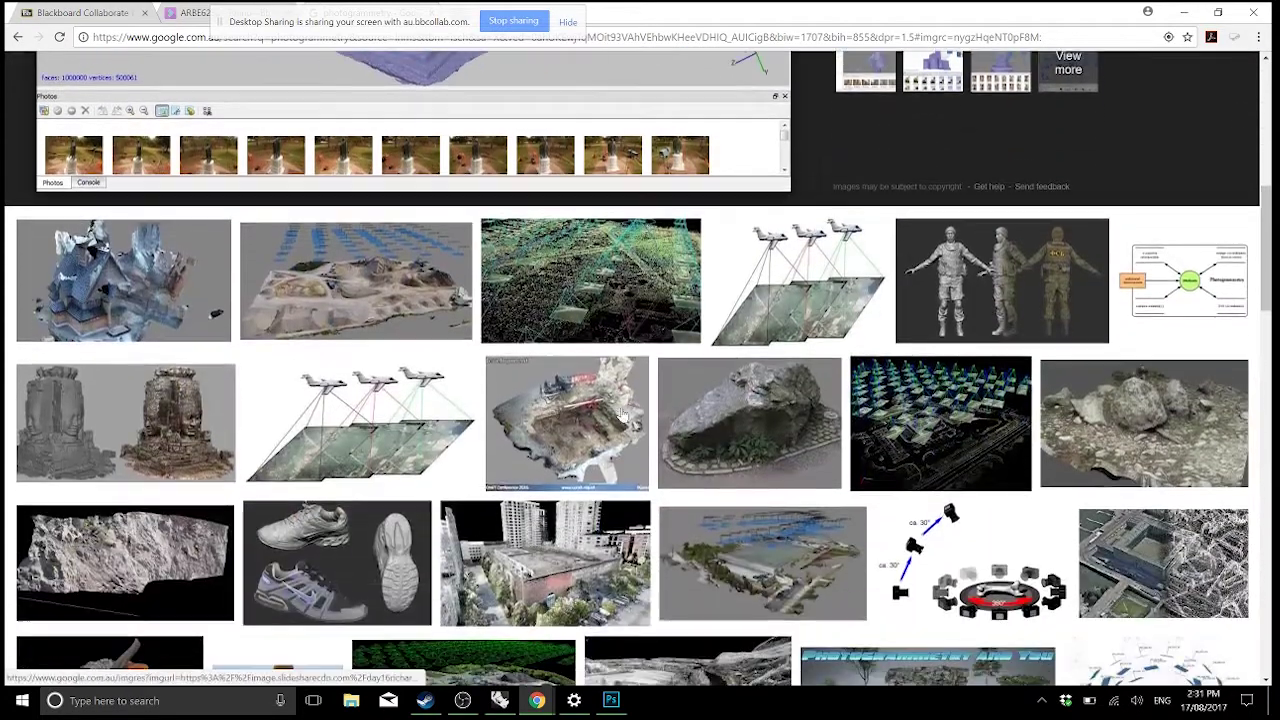
{"action": "scroll", "coordinate": [645, 422], "scroll_direction": "down", "scroll_amount": 3}
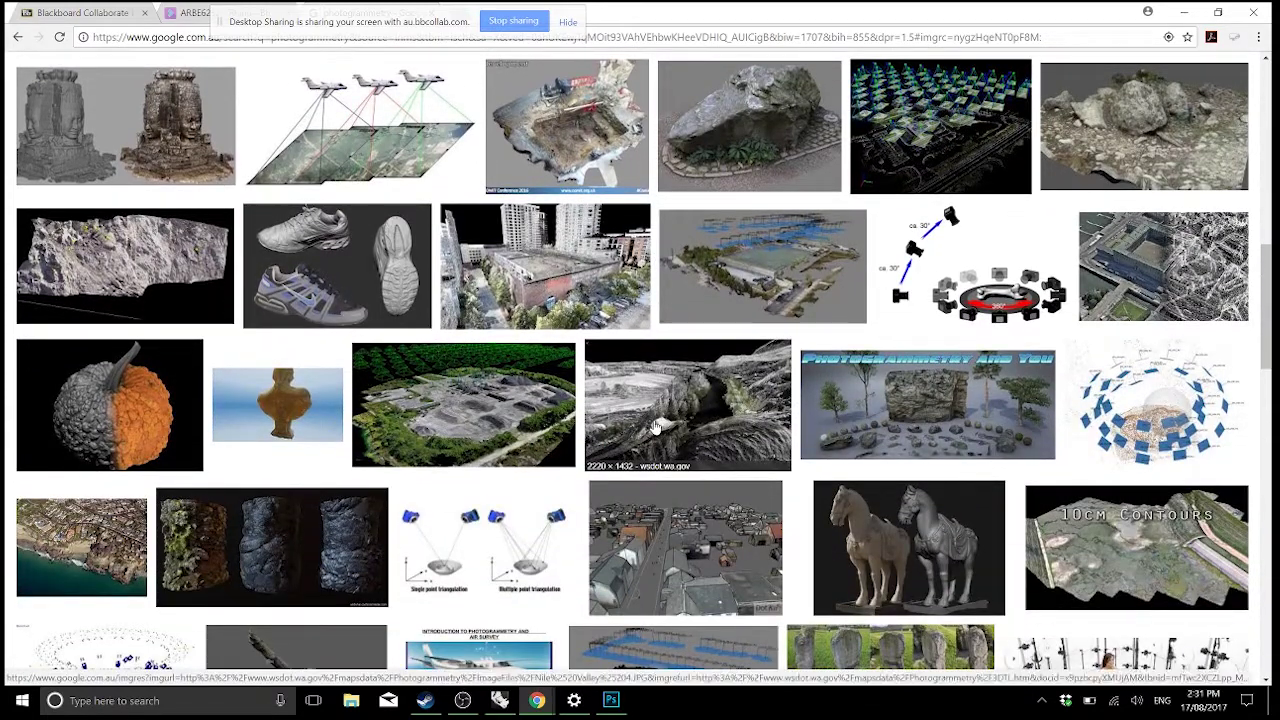
{"action": "scroll", "coordinate": [720, 300], "scroll_direction": "down", "scroll_amount": 1}
{"action": "left_click", "coordinate": [752, 212]}
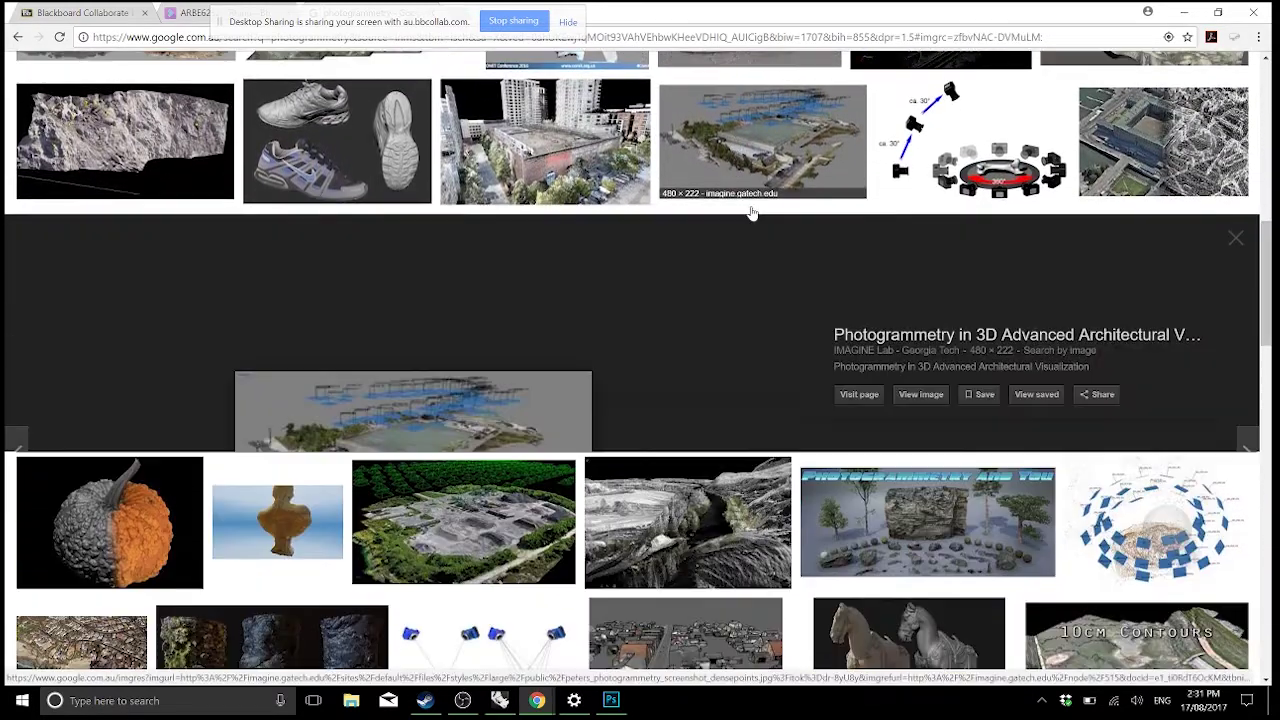
{"action": "left_click", "coordinate": [912, 352]}
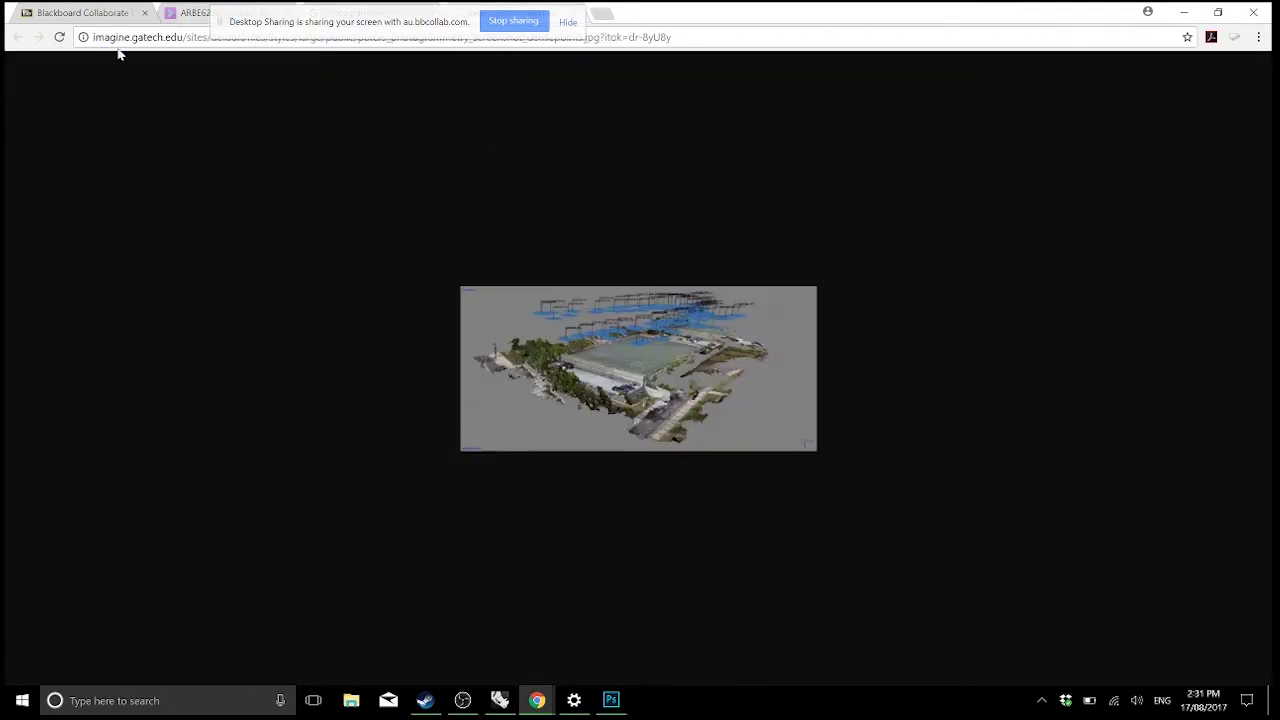
- Check the Blackboard course session tabs, then return to the photogrammetry image results
{"action": "left_click", "coordinate": [80, 13]}
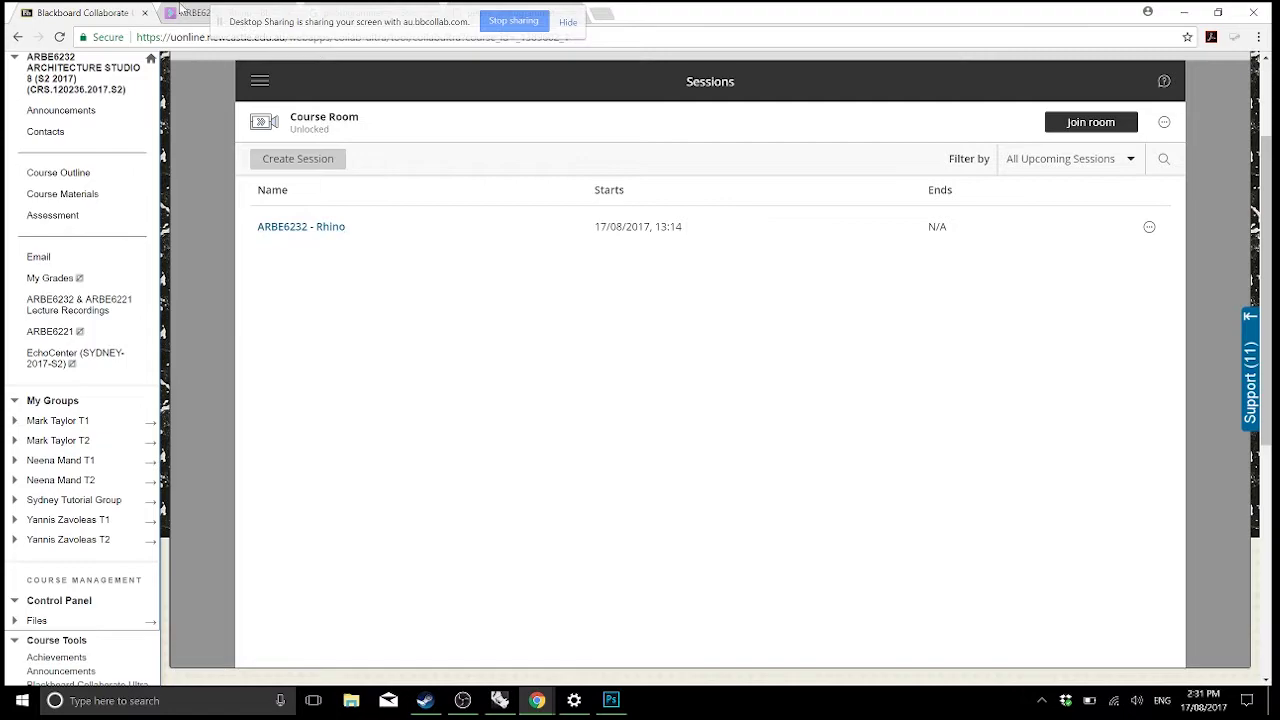
{"action": "left_click", "coordinate": [185, 12]}
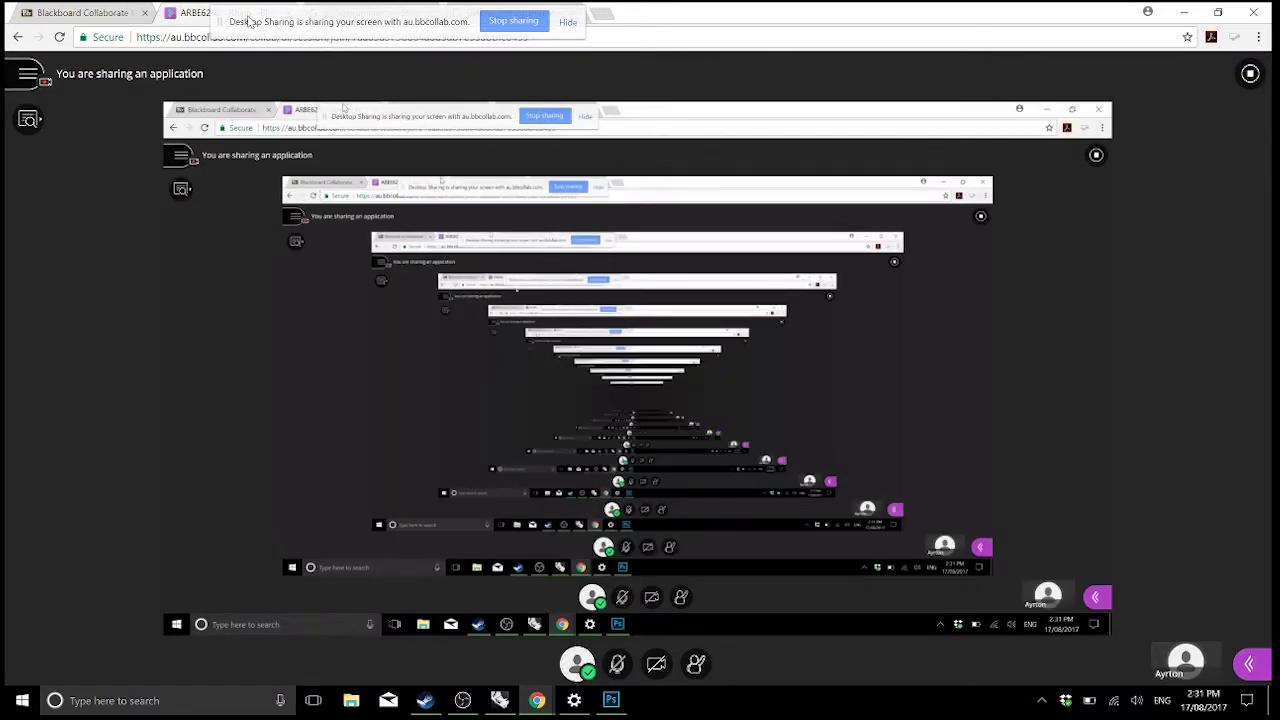
{"action": "left_click_drag", "start_coordinate": [248, 20], "coordinate": [35, 196]}
{"action": "left_click", "coordinate": [370, 13]}
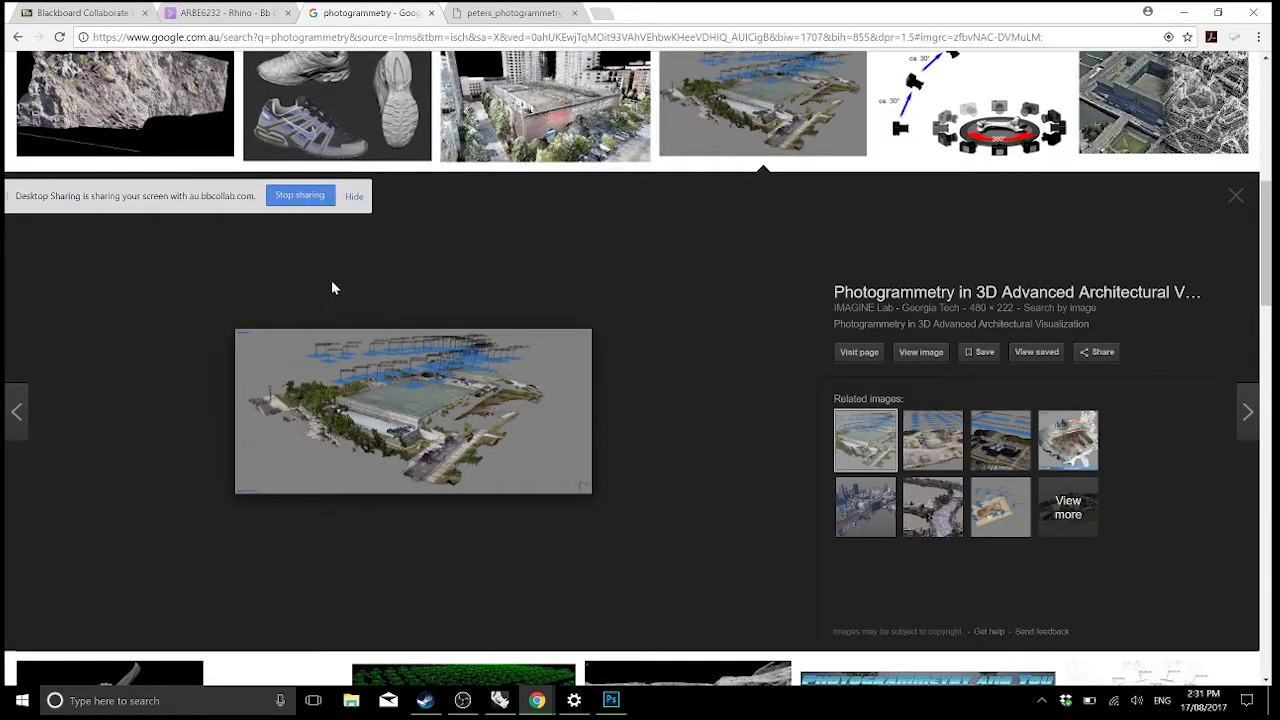
{"action": "scroll", "coordinate": [331, 283], "scroll_direction": "down", "scroll_amount": 3}
{"action": "scroll", "coordinate": [328, 290], "scroll_direction": "down", "scroll_amount": 5}
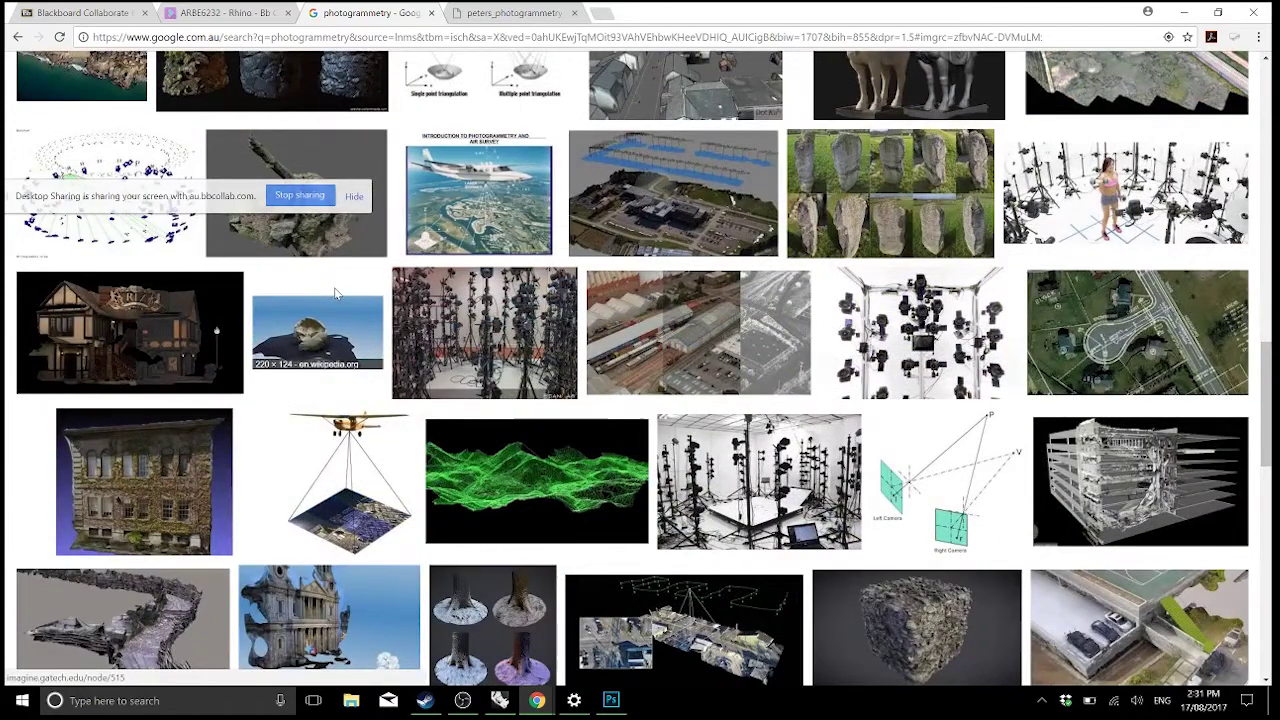
{"action": "scroll", "coordinate": [335, 292], "scroll_direction": "down", "scroll_amount": 1}
{"action": "scroll", "coordinate": [336, 293], "scroll_direction": "down", "scroll_amount": 2}
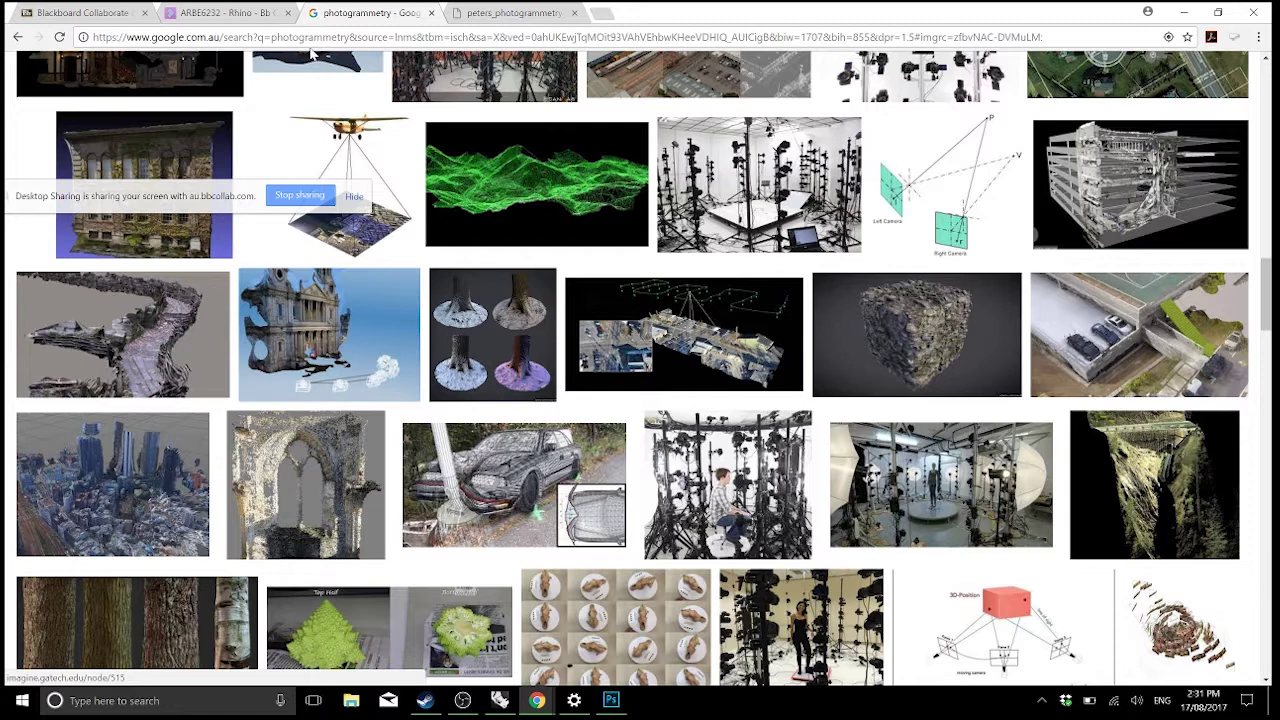
{"action": "scroll", "coordinate": [522, 370], "scroll_direction": "down", "scroll_amount": 2}
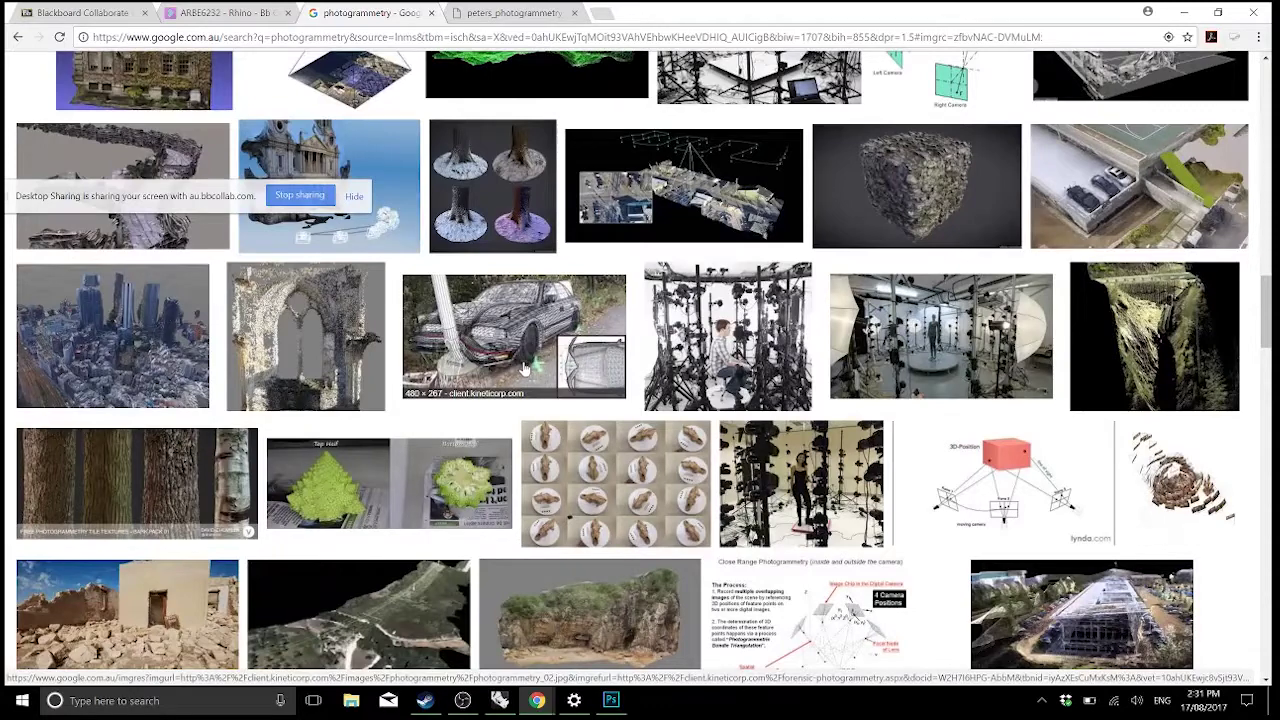
{"action": "left_click", "coordinate": [117, 314]}
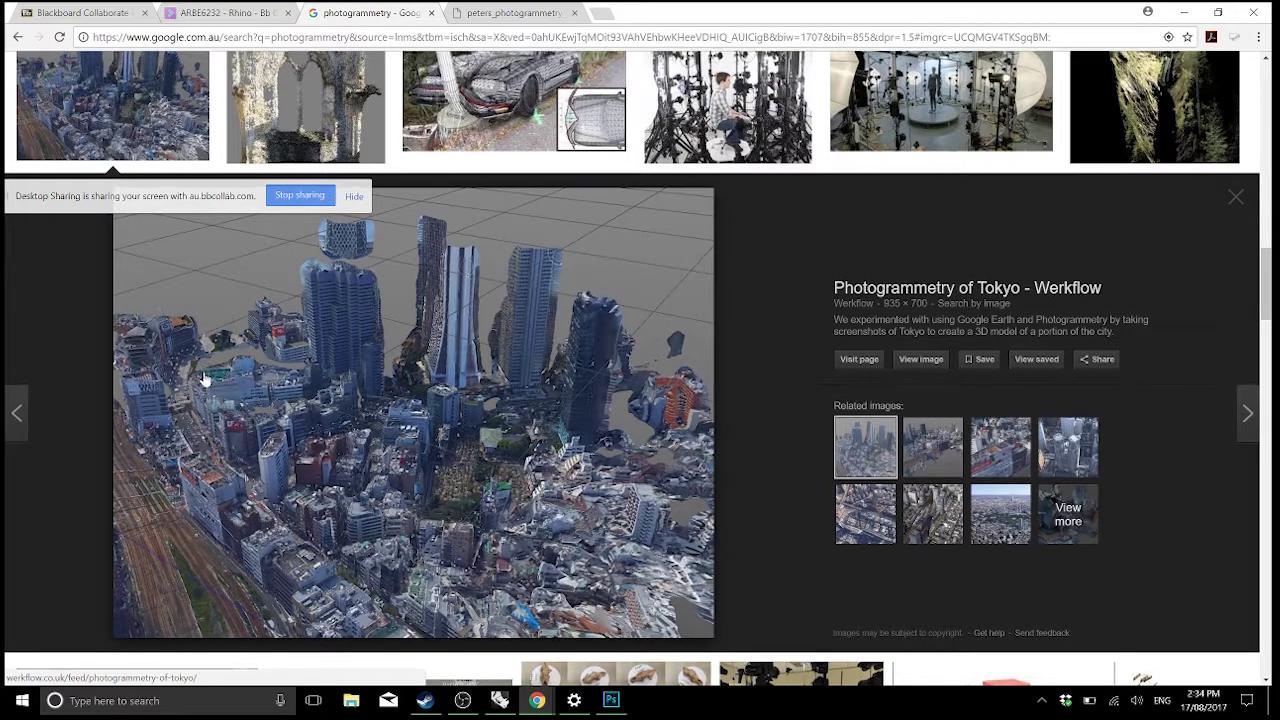
- Replace the search query with 'laser point cloud' and run the image search
{"action": "scroll", "coordinate": [233, 365], "scroll_direction": "up", "scroll_amount": 15}
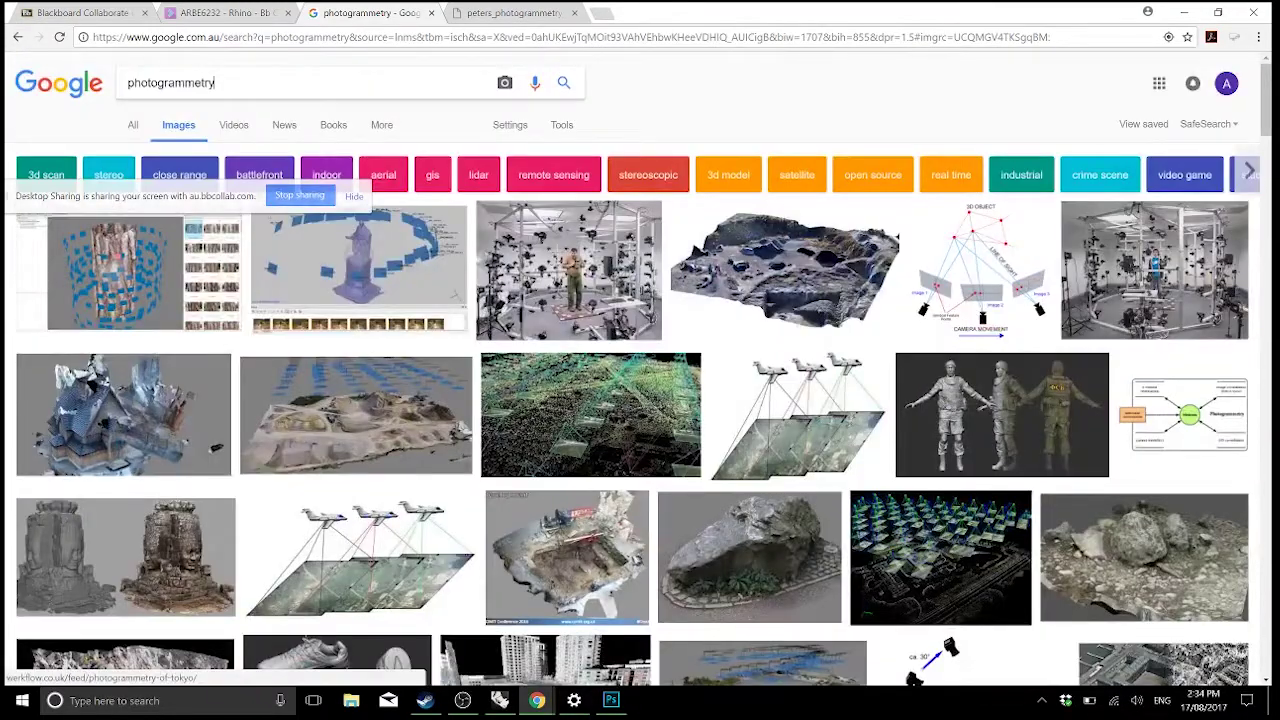
{"action": "double_click", "coordinate": [180, 83]}
{"action": "type", "text": "laser point po"}
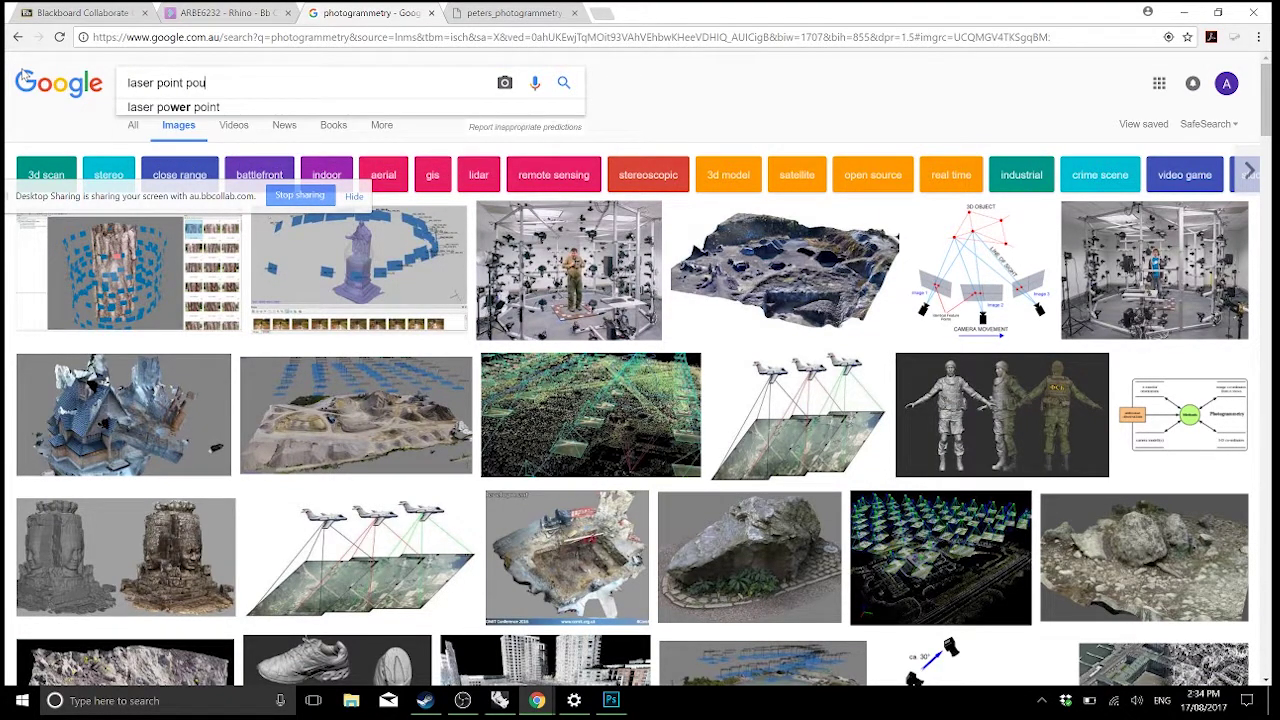
{"action": "type", "text": "u"}
{"action": "key", "text": "BackSpace"}
{"action": "key", "text": "BackSpace"}
{"action": "key", "text": "BackSpace"}
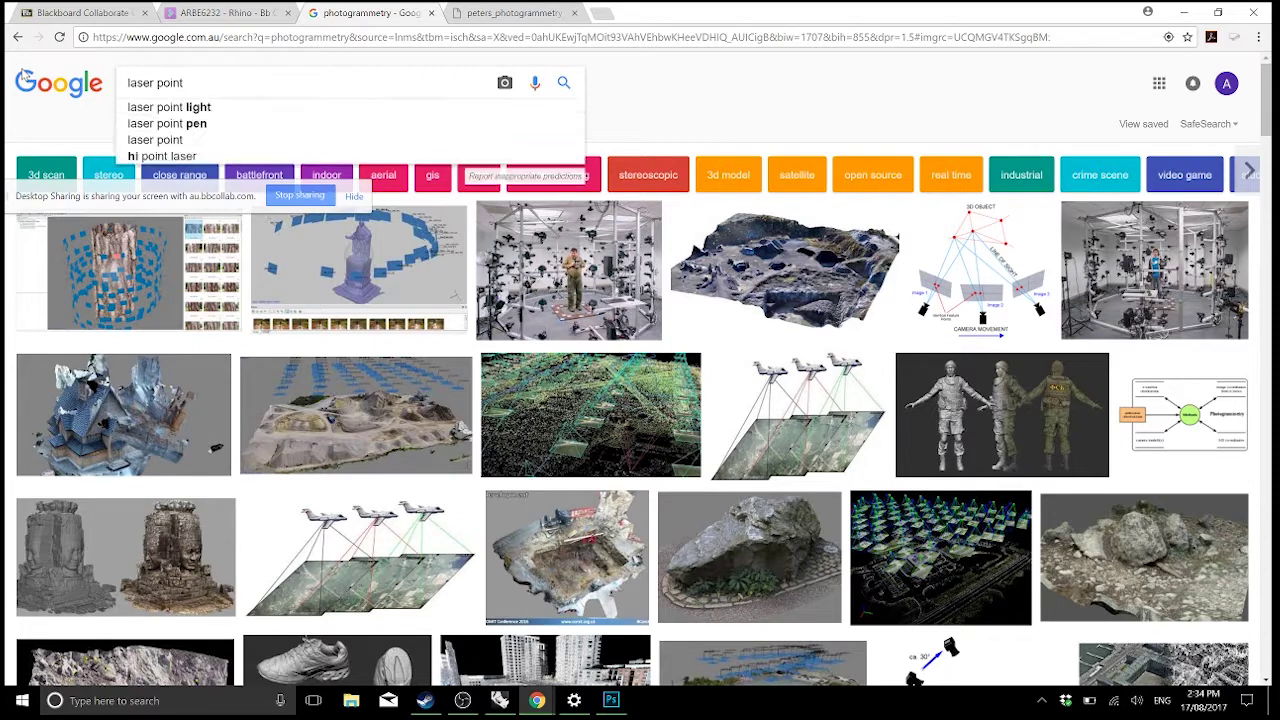
{"action": "type", "text": "cloud"}
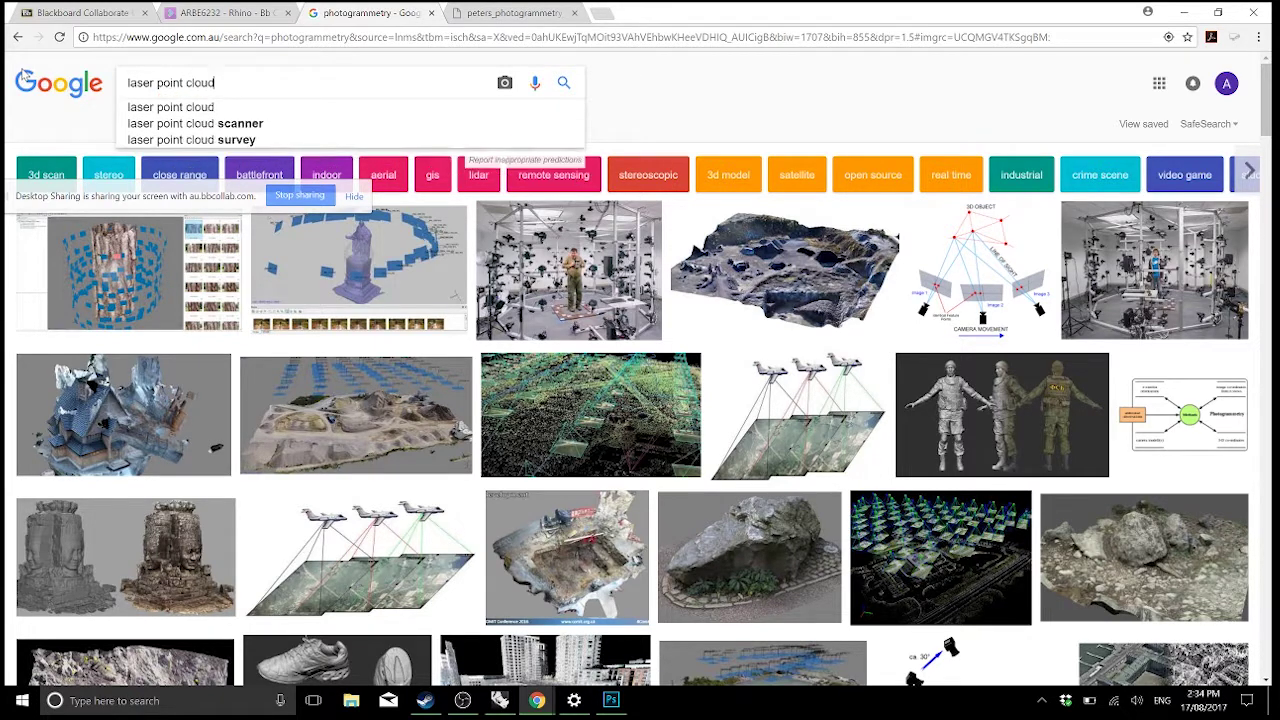
{"action": "key", "text": "Return"}
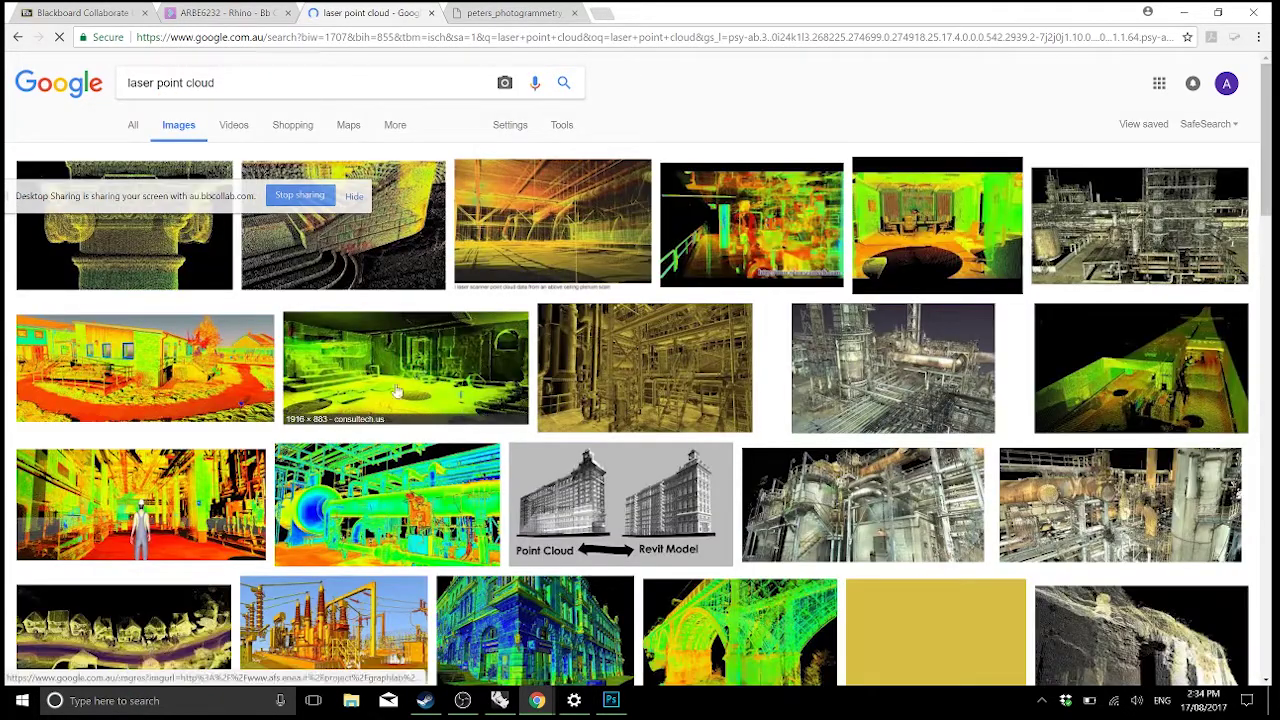
- Preview the Consultech.us laser-scanned ceiling plenum point cloud, then switch back to Rhino
{"action": "left_click", "coordinate": [524, 246]}
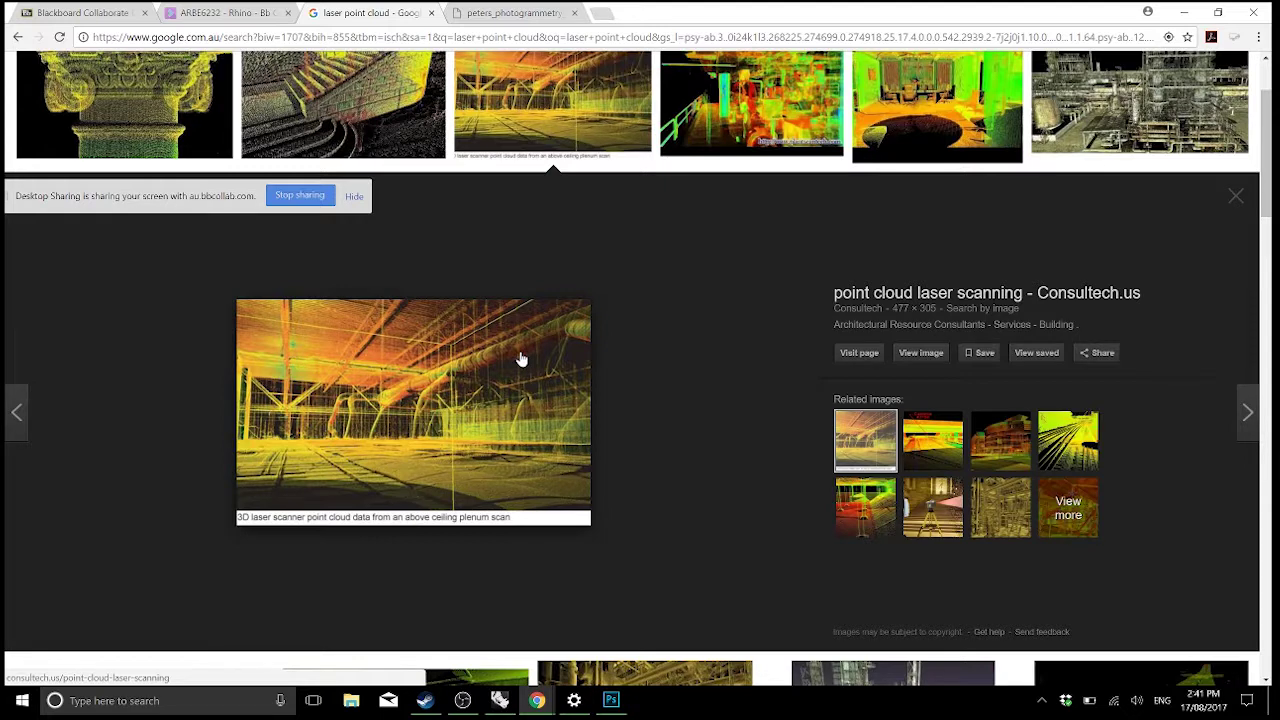
{"action": "key", "text": "alt+Tab"}
{"action": "key", "text": "alt+Tab"}
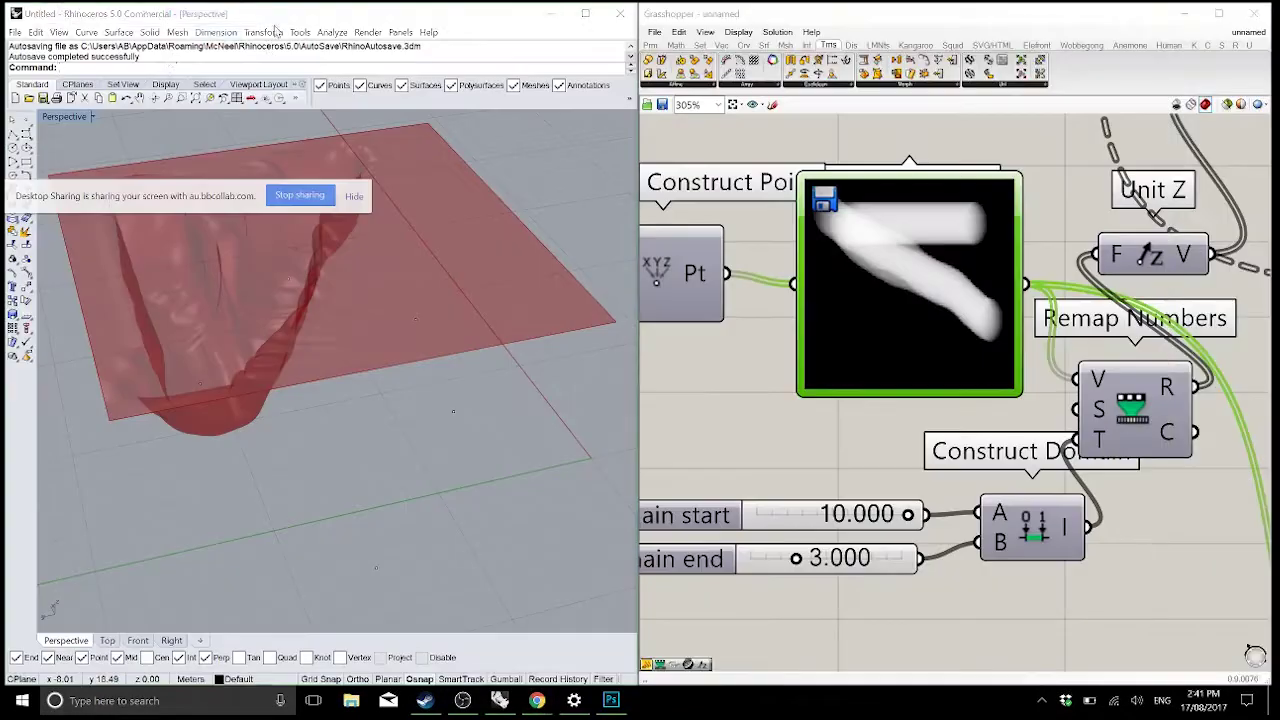
- Orbit the terrain from above and pan the canvas to select the Flatten Tree–Loft component
{"action": "right_click_drag", "start_coordinate": [330, 390], "coordinate": [398, 379]}
{"action": "scroll", "coordinate": [379, 386], "scroll_direction": "down", "scroll_amount": 3}
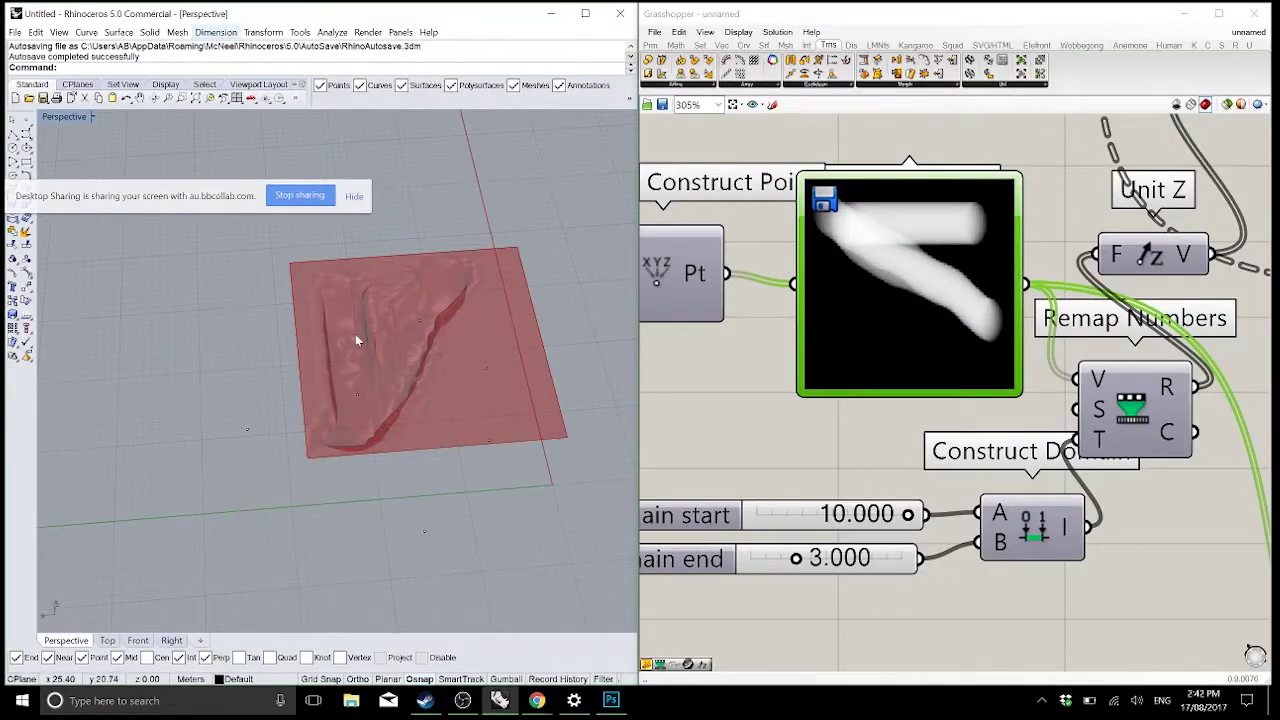
{"action": "right_click_drag", "start_coordinate": [1160, 308], "coordinate": [718, 460]}
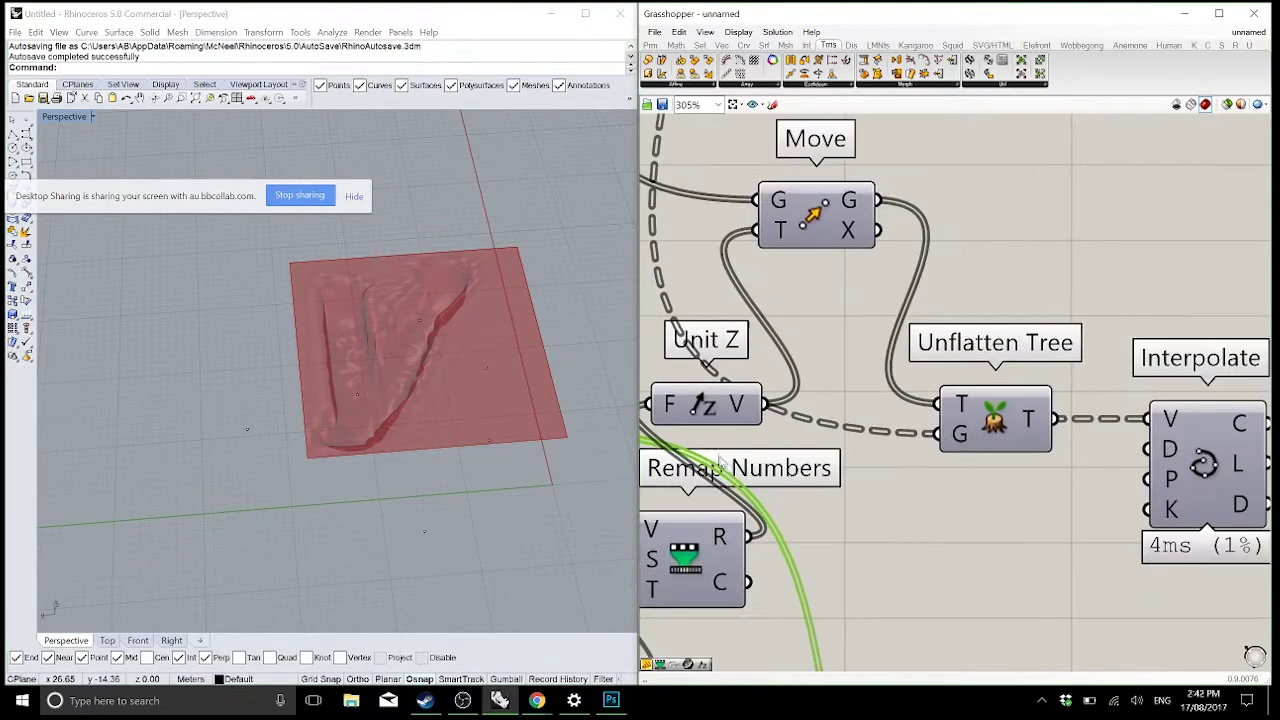
{"action": "scroll", "coordinate": [719, 460], "scroll_direction": "down", "scroll_amount": 3}
{"action": "right_click_drag", "start_coordinate": [1110, 449], "coordinate": [939, 420]}
{"action": "scroll", "coordinate": [939, 420], "scroll_direction": "up", "scroll_amount": 3}
{"action": "left_click", "coordinate": [900, 364]}
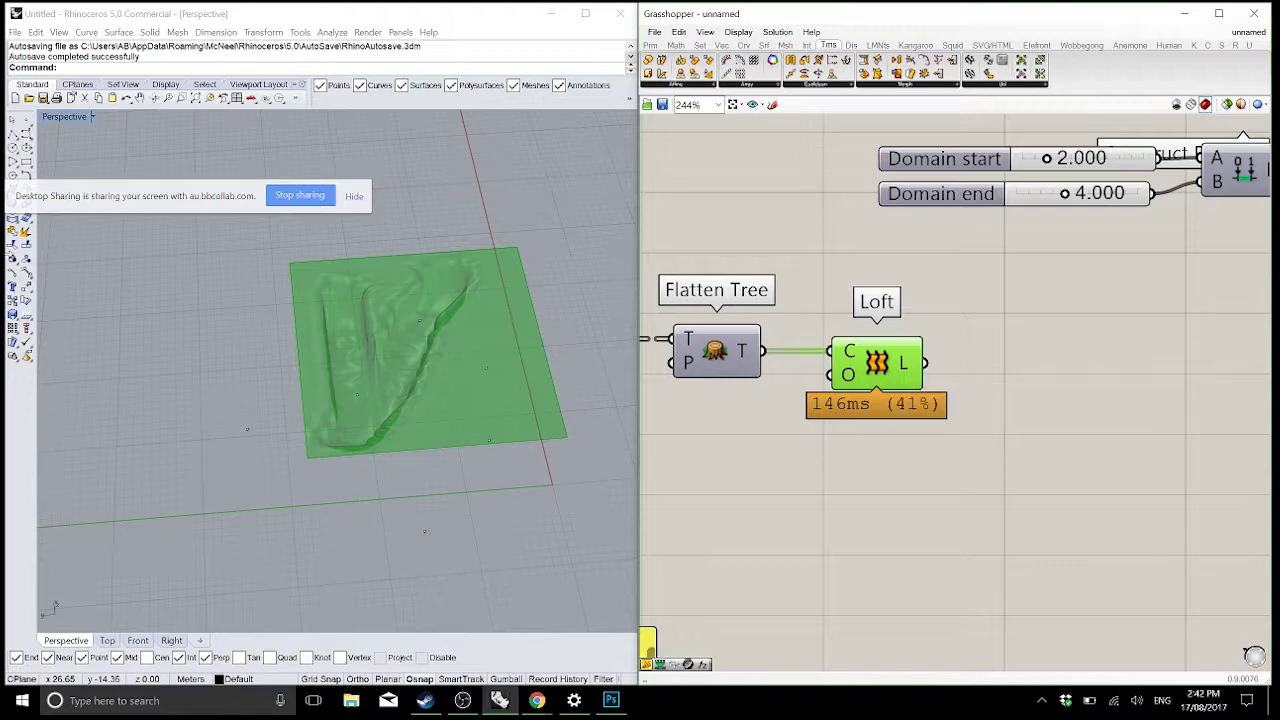
{"action": "left_click", "coordinate": [225, 192]}
{"action": "left_click_drag", "start_coordinate": [225, 192], "coordinate": [319, 20]}
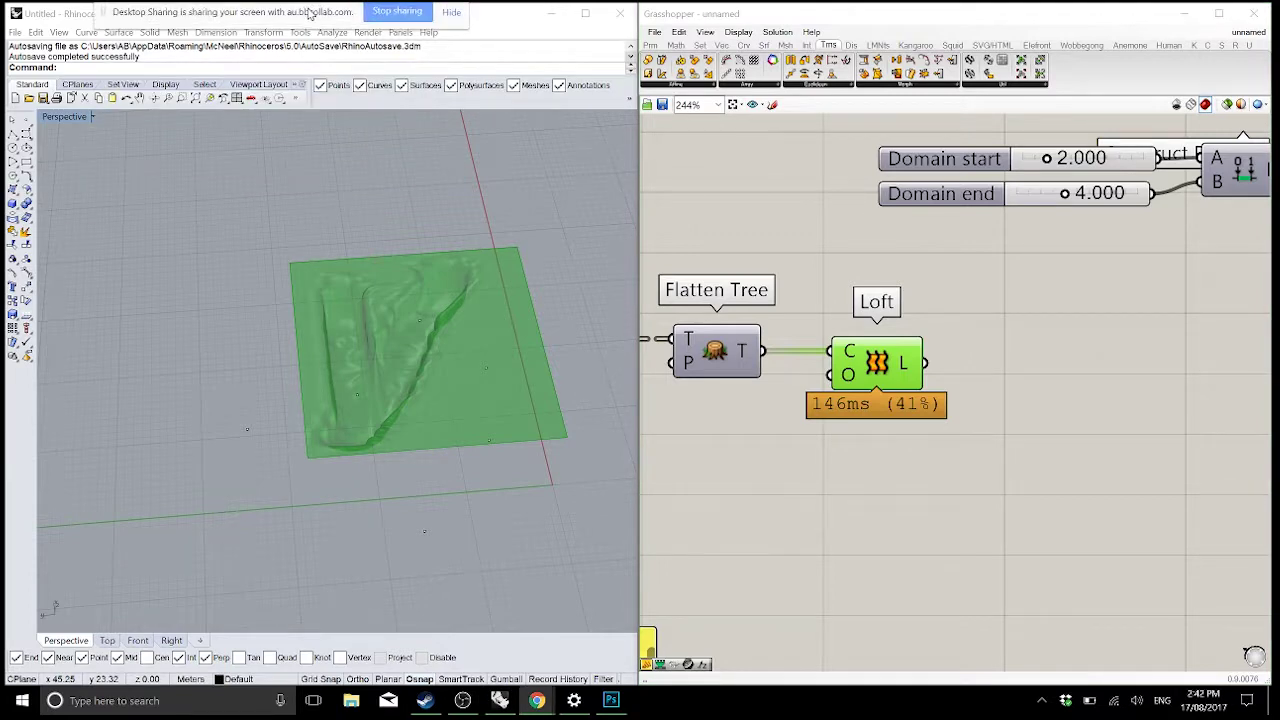
{"action": "left_click", "coordinate": [806, 46]}
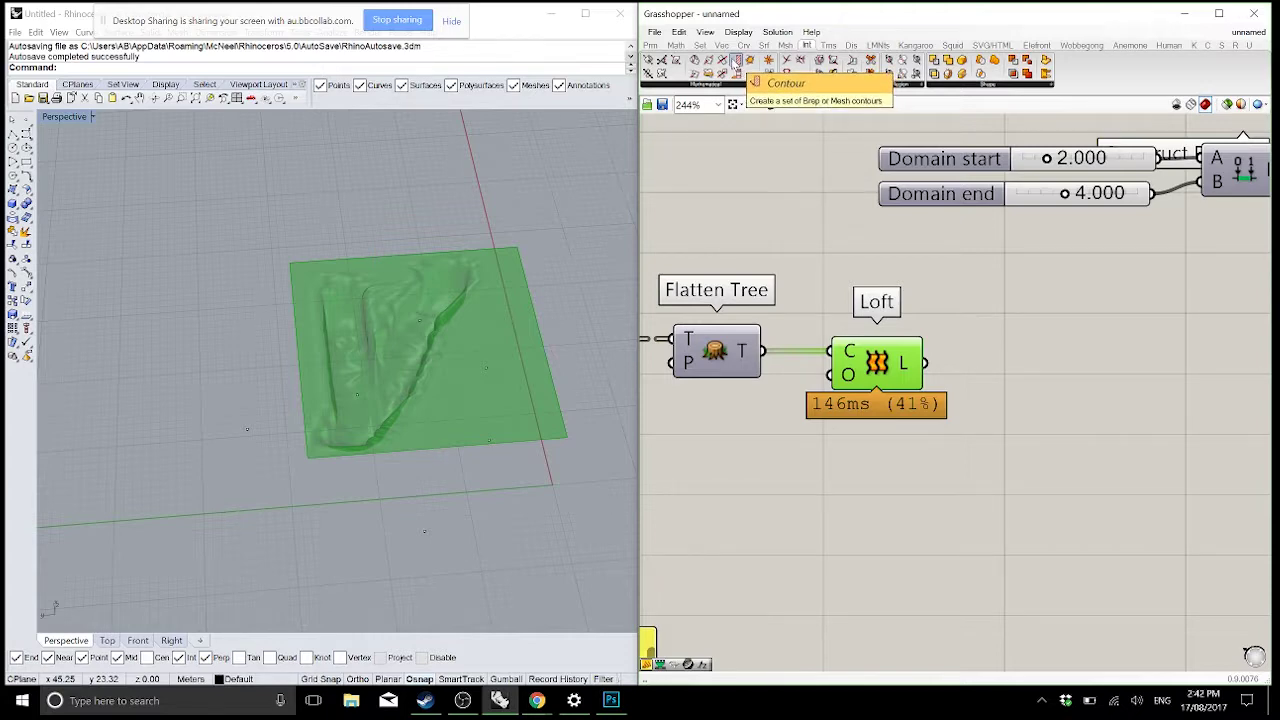
- Add a Contour component fed by the Loft surface, with a Construct Point as its plane point
{"action": "left_click_drag", "start_coordinate": [737, 60], "coordinate": [1094, 390]}
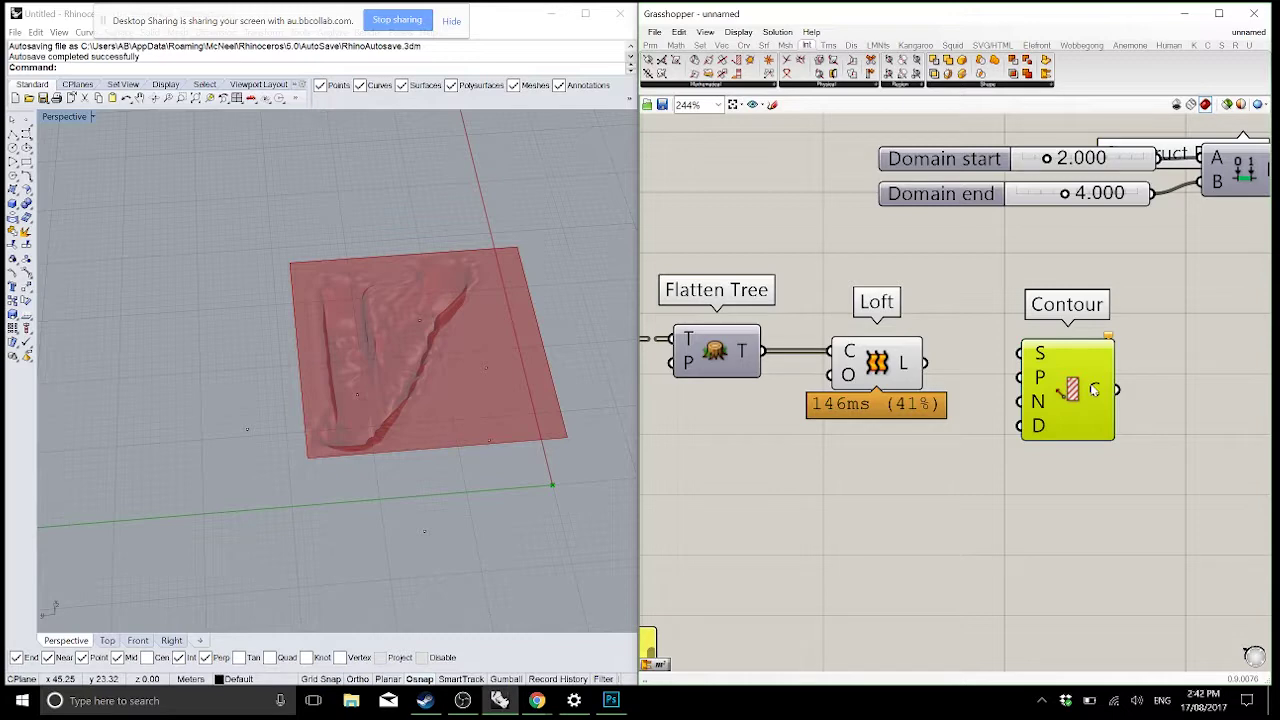
{"action": "left_click_drag", "start_coordinate": [925, 362], "coordinate": [1020, 353]}
{"action": "scroll", "coordinate": [1050, 365], "scroll_direction": "up", "scroll_amount": 2}
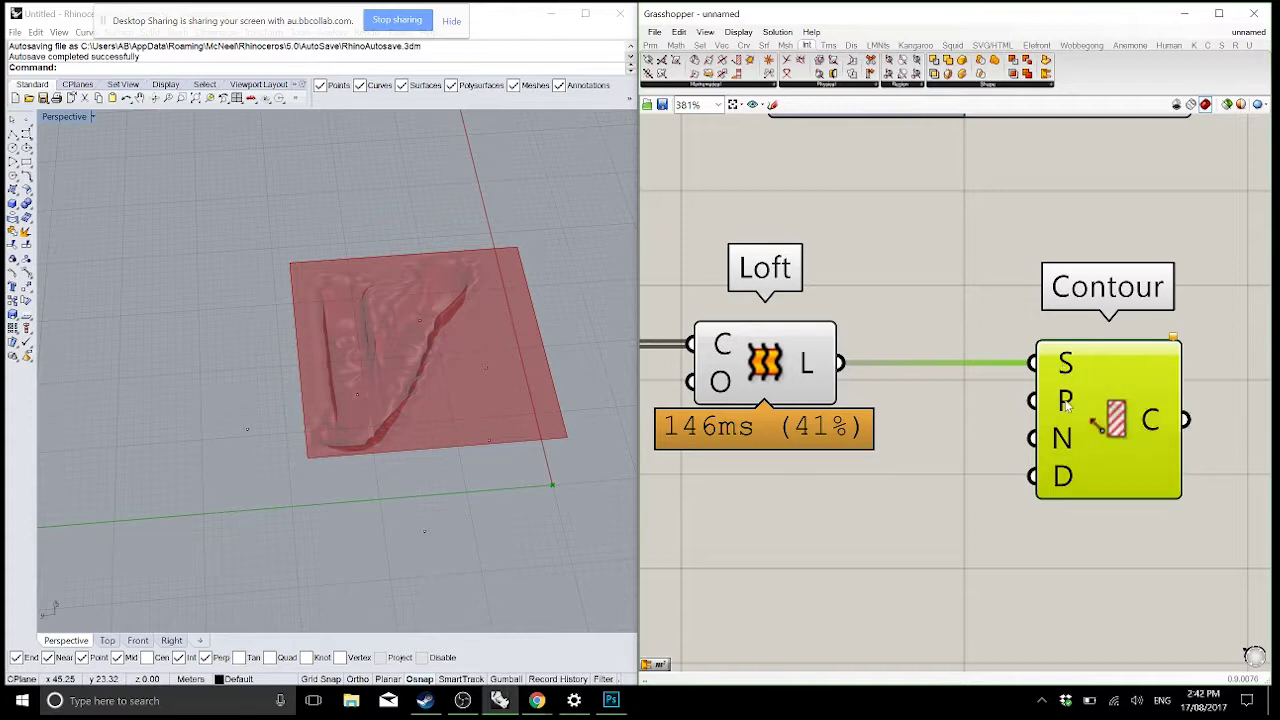
{"action": "left_click", "coordinate": [720, 45]}
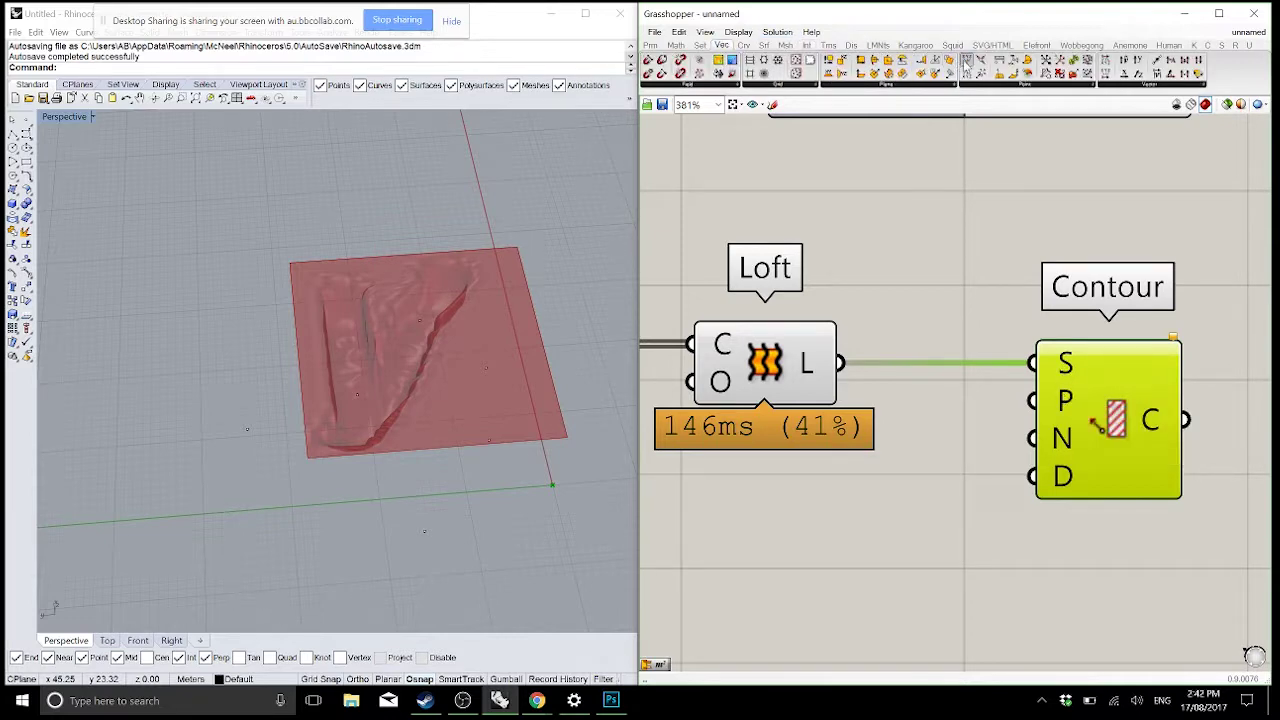
{"action": "left_click_drag", "start_coordinate": [832, 525], "coordinate": [800, 513]}
{"action": "left_click_drag", "start_coordinate": [878, 512], "coordinate": [1134, 418]}
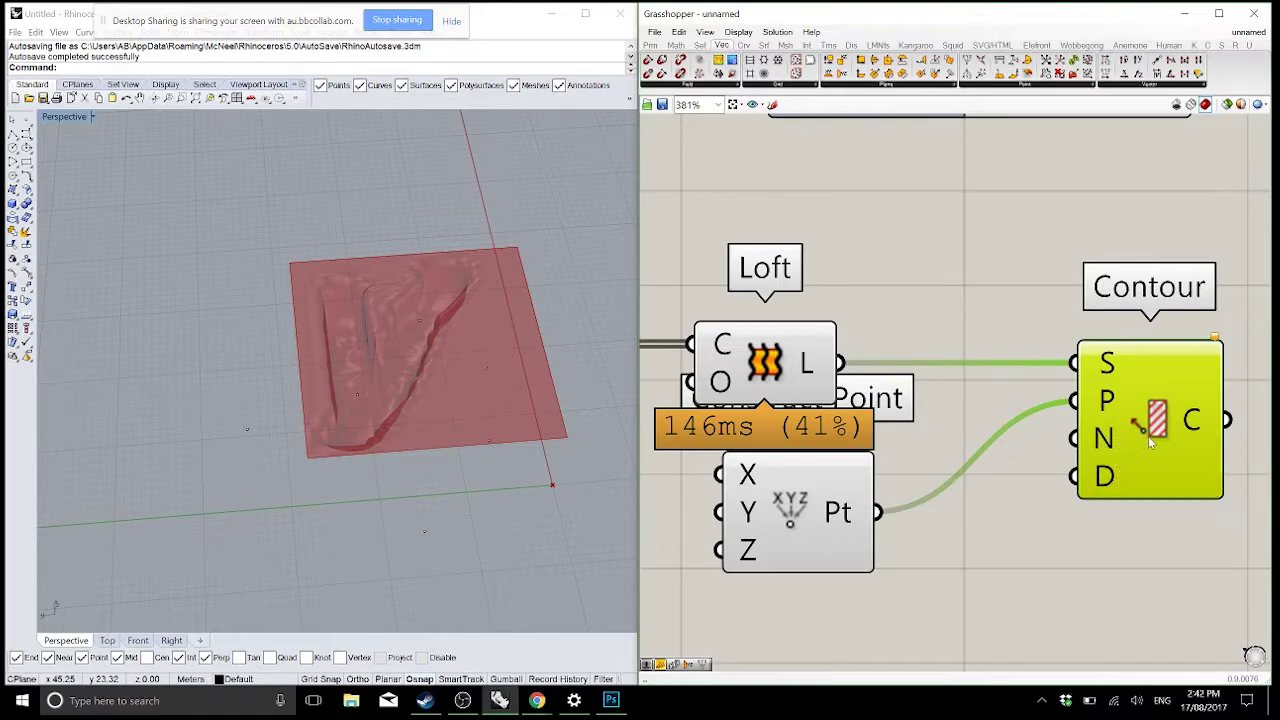
- Place a Number Slider below the Construct Point and open its settings
{"action": "left_click", "coordinate": [651, 45]}
{"action": "left_click", "coordinate": [929, 61]}
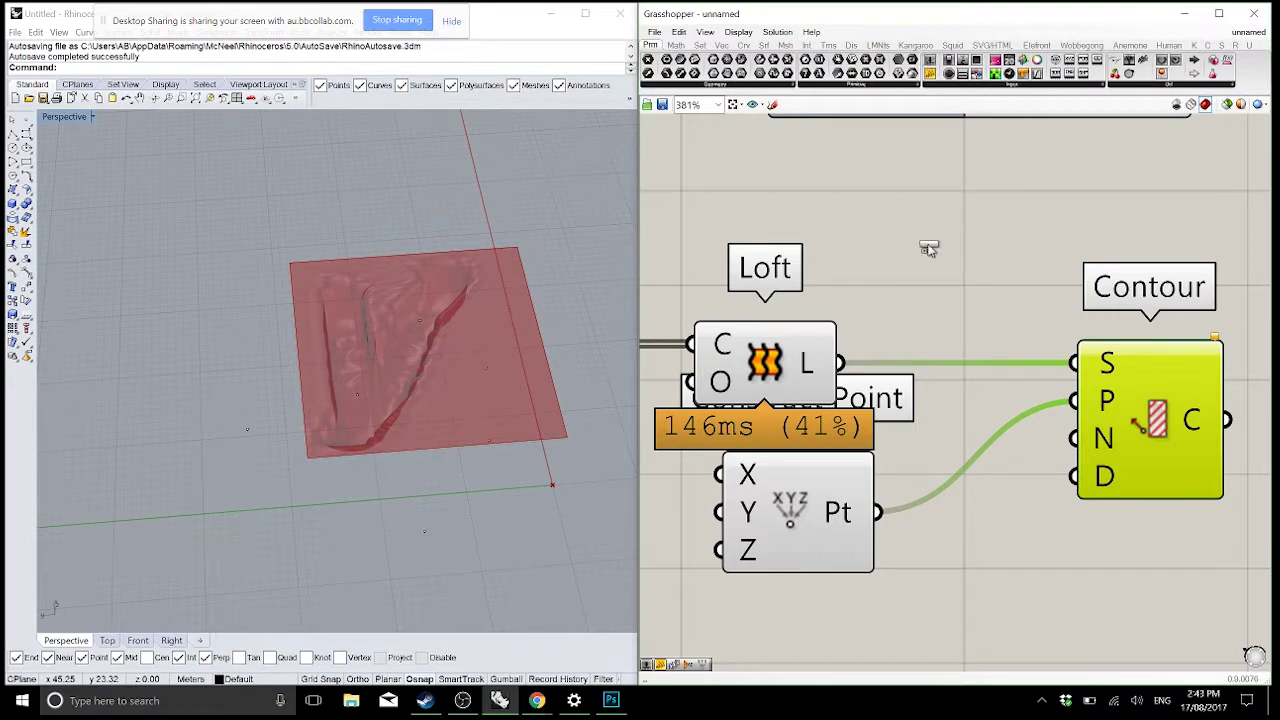
{"action": "left_click", "coordinate": [857, 603]}
{"action": "right_click_drag", "start_coordinate": [860, 630], "coordinate": [894, 488]}
{"action": "double_click", "coordinate": [766, 461]}
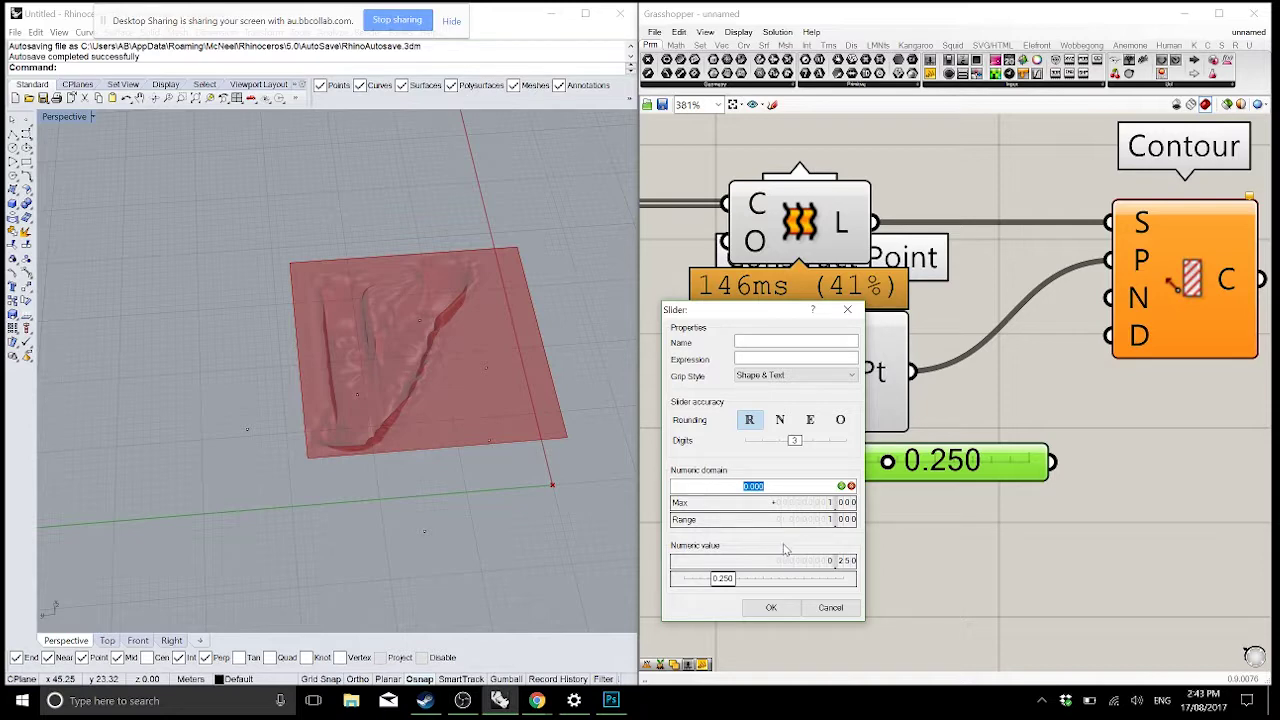
- Set the slider's minimum and maximum to 1 and wire it into Contour's distance input
{"action": "type", "text": "1"}
{"action": "left_click", "coordinate": [841, 485]}
{"action": "double_click", "coordinate": [813, 502]}
{"action": "type", "text": "1"}
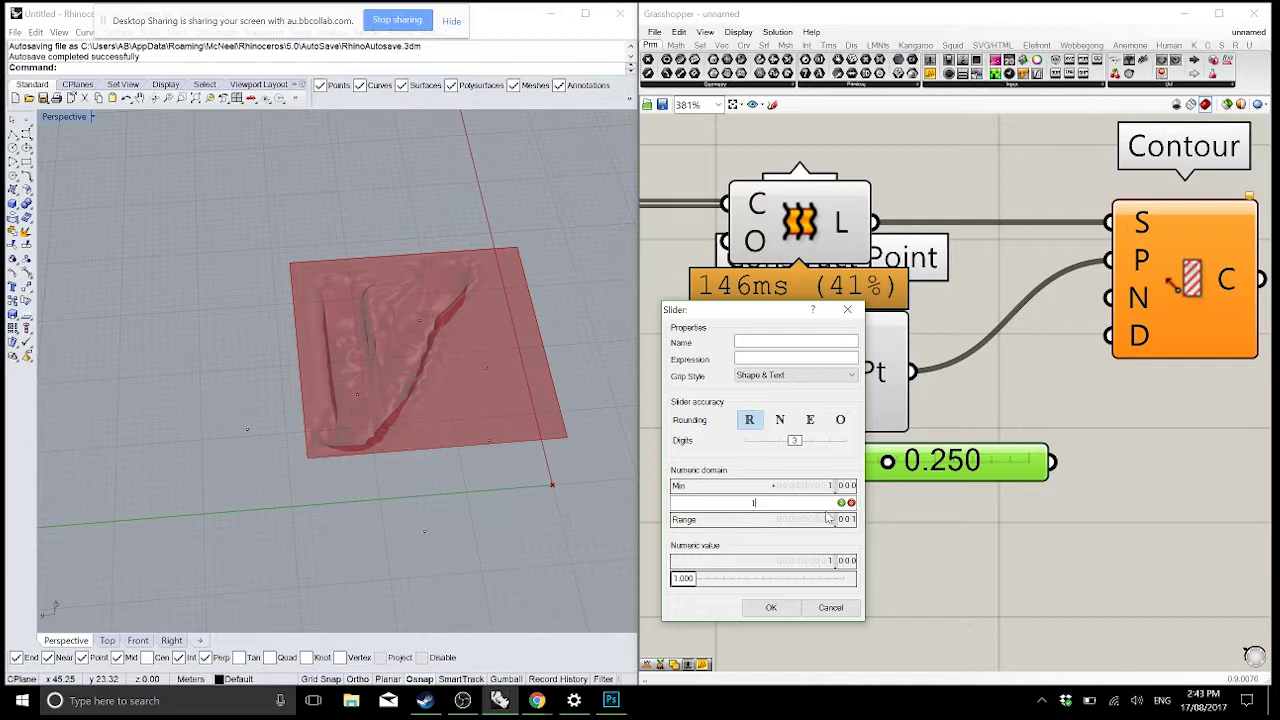
{"action": "left_click", "coordinate": [841, 502]}
{"action": "left_click", "coordinate": [771, 607]}
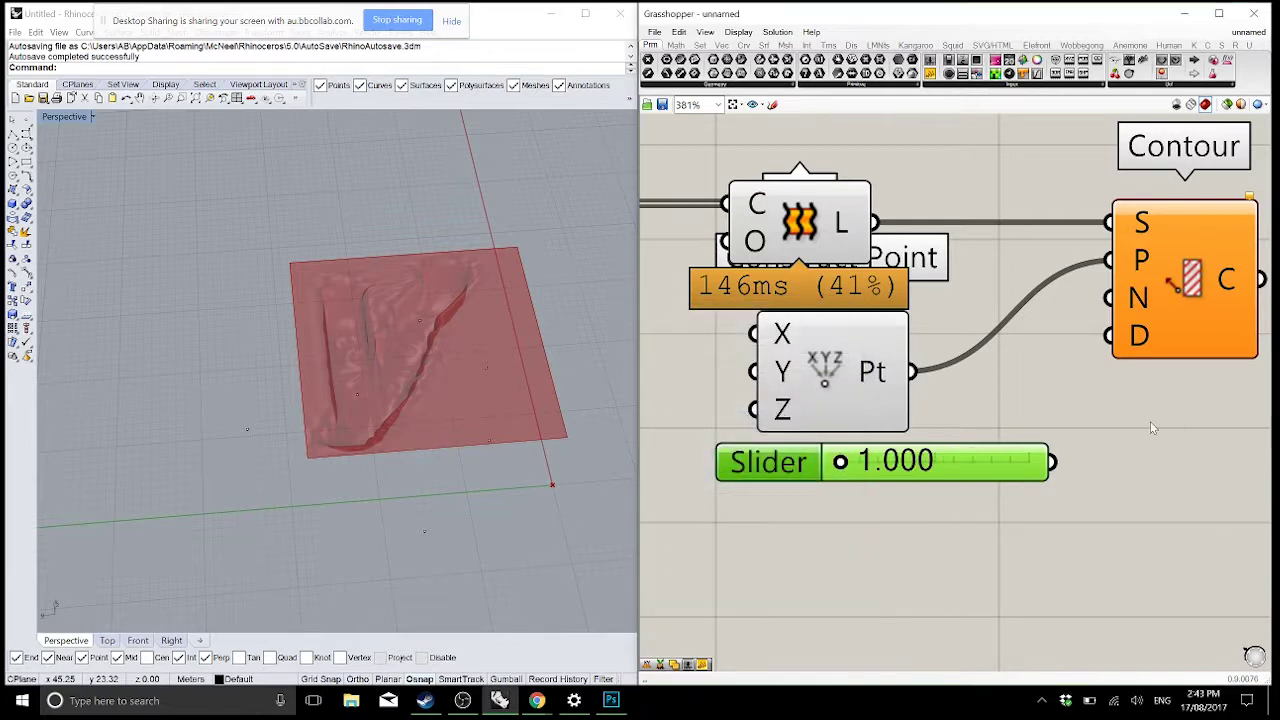
{"action": "left_click_drag", "start_coordinate": [1052, 461], "coordinate": [1124, 340]}
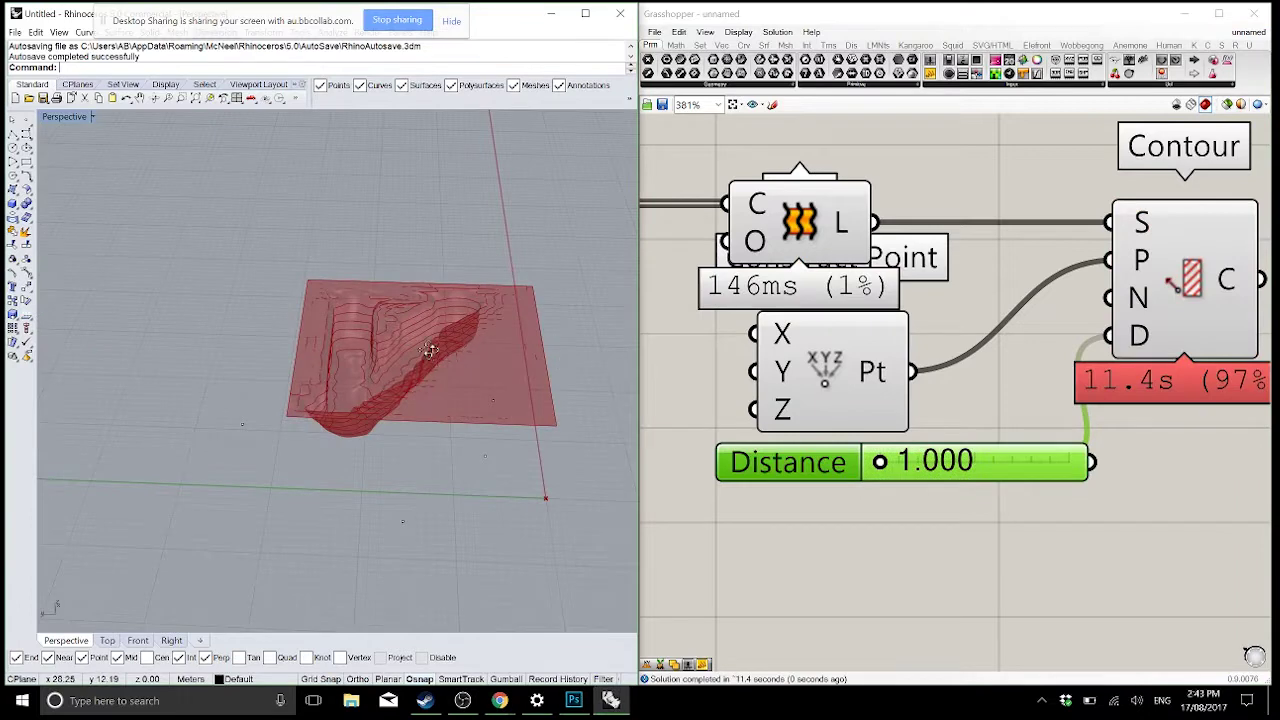
- Turn off the Loft preview and orbit to a side view of the stacked contour curves
{"action": "scroll", "coordinate": [378, 322], "scroll_direction": "up", "scroll_amount": 5}
{"action": "right_click_drag", "start_coordinate": [378, 322], "coordinate": [439, 332]}
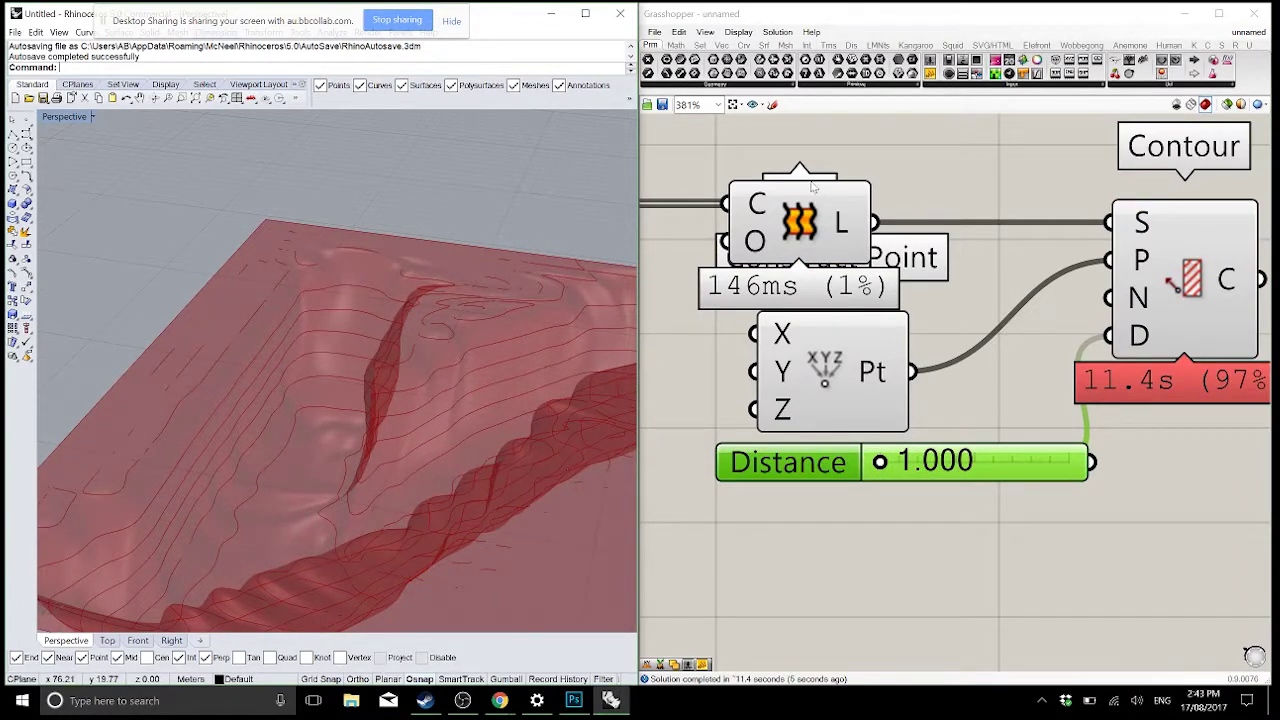
{"action": "left_click", "coordinate": [845, 197]}
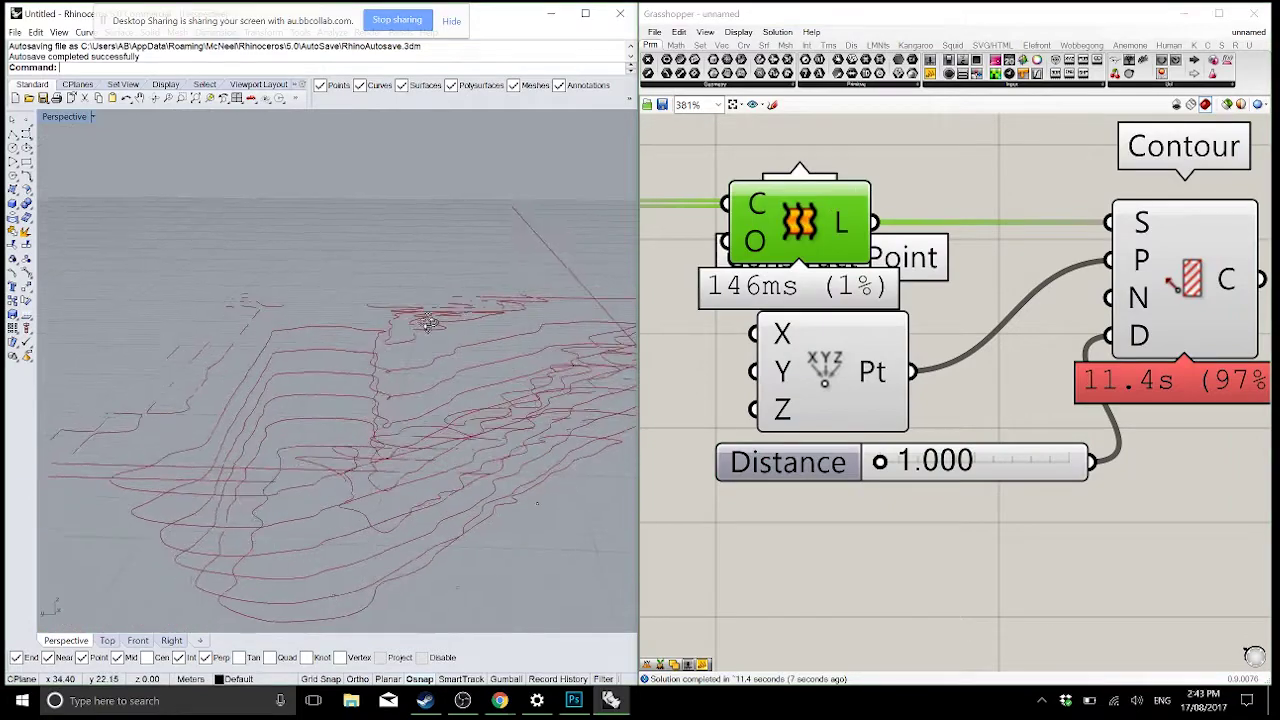
{"action": "scroll", "coordinate": [423, 306], "scroll_direction": "down", "scroll_amount": 5}
{"action": "right_click_drag", "start_coordinate": [423, 306], "coordinate": [346, 311]}
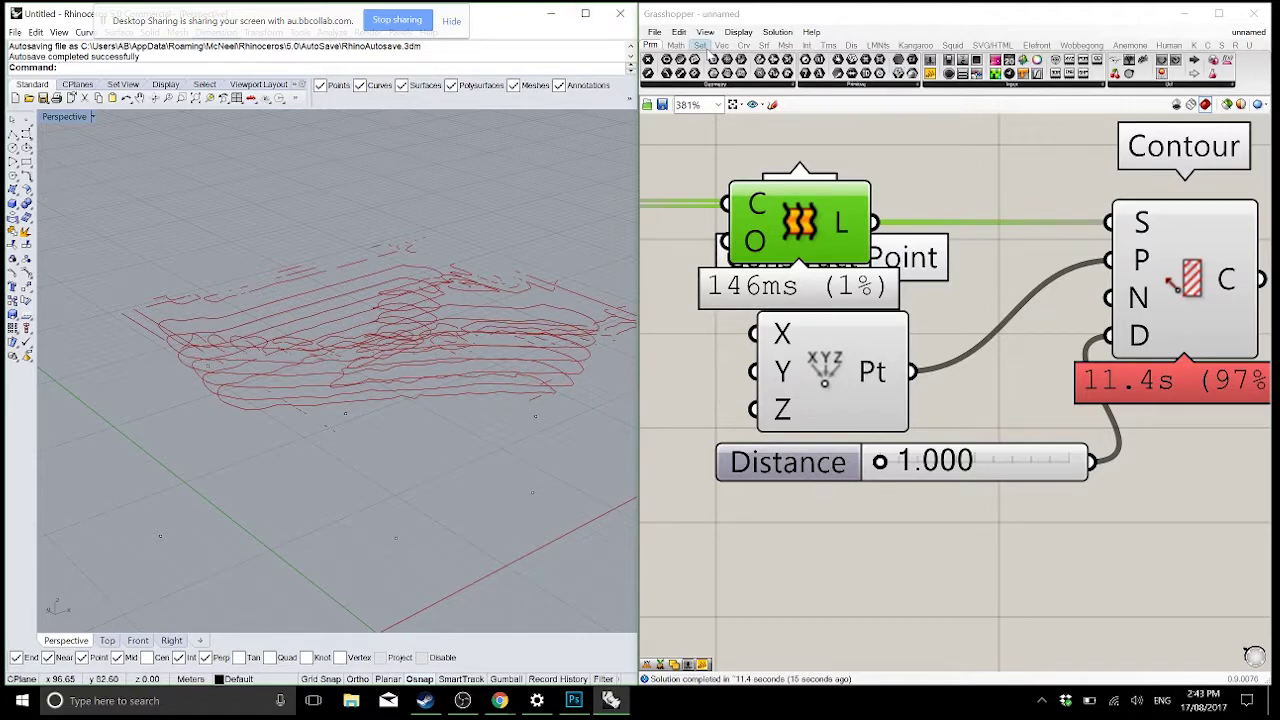
- Connect a Unit Y vector component to Contour's direction input
{"action": "left_click", "coordinate": [722, 45]}
{"action": "left_click_drag", "start_coordinate": [1139, 68], "coordinate": [1000, 366]}
{"action": "left_click_drag", "start_coordinate": [1150, 320], "coordinate": [1058, 362]}
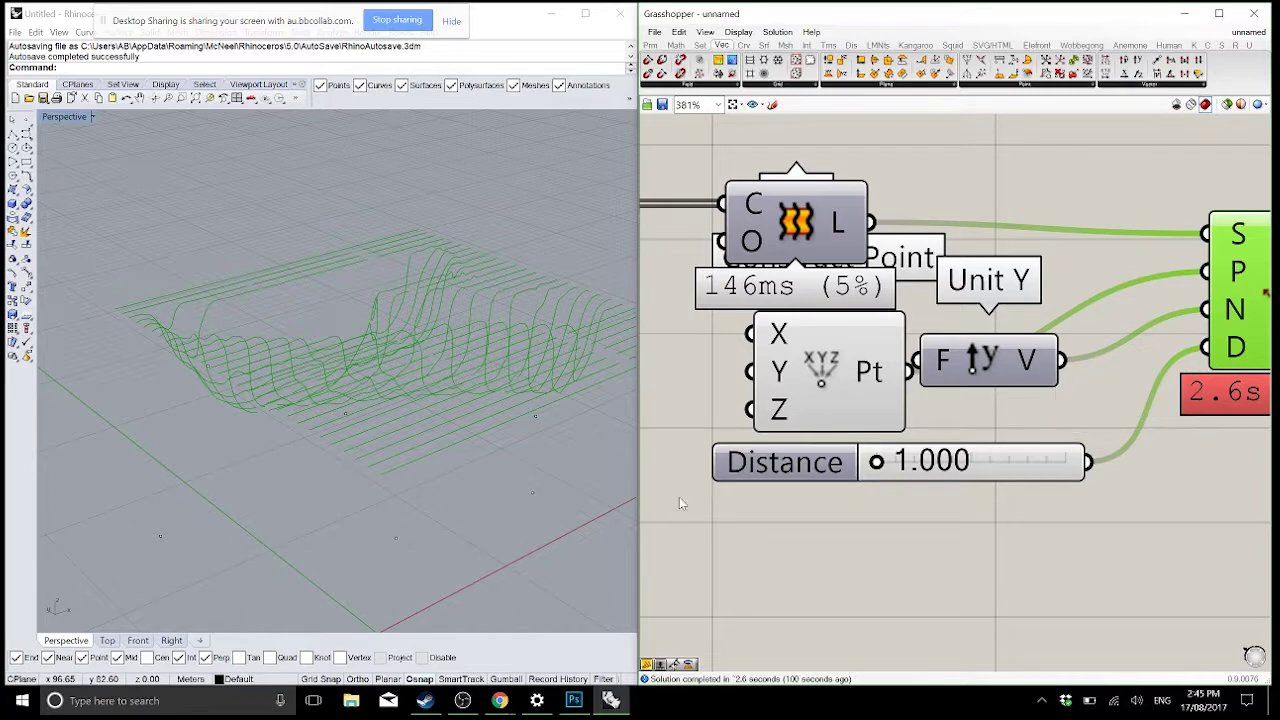
- Save the Grasshopper file, replacing unnamed.gh with 'Attractor Surface and Image Sample'
{"action": "left_click", "coordinate": [655, 33]}
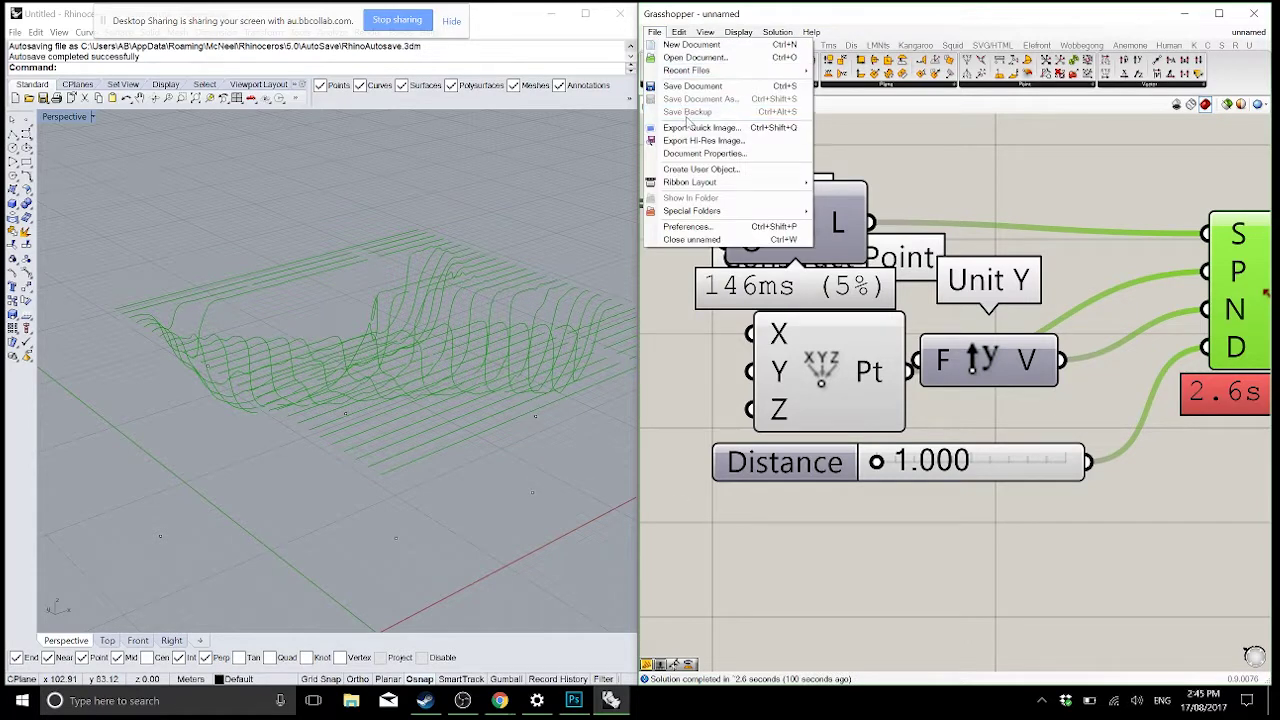
{"action": "left_click", "coordinate": [692, 86]}
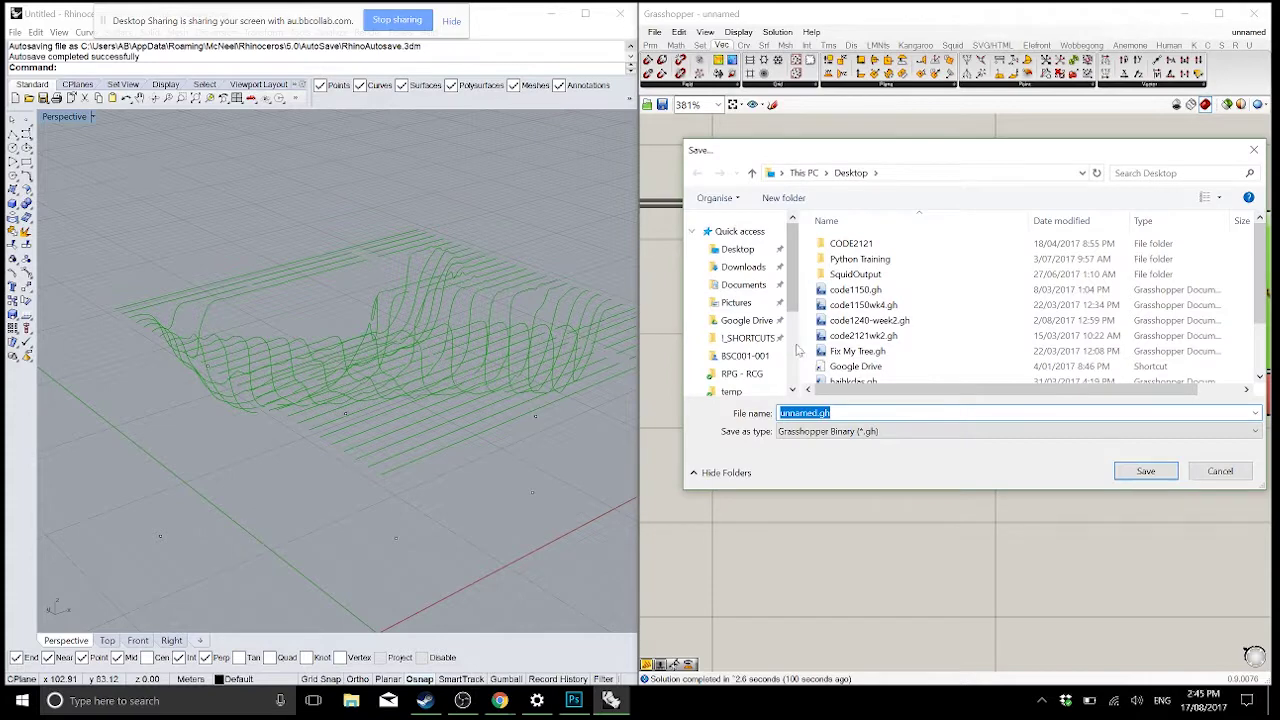
{"action": "key", "text": "BackSpace"}
{"action": "type", "text": "Attractor Surface and Image S"}
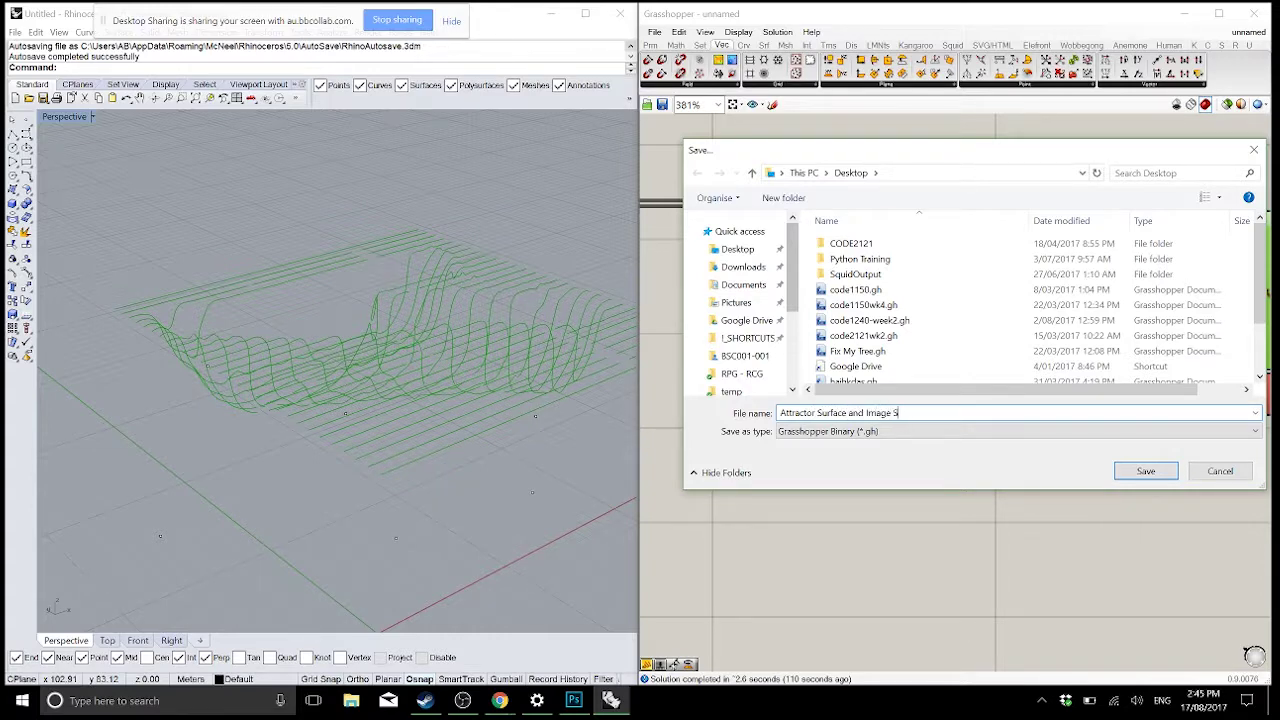
{"action": "type", "text": "ample"}
{"action": "key", "text": "Return"}
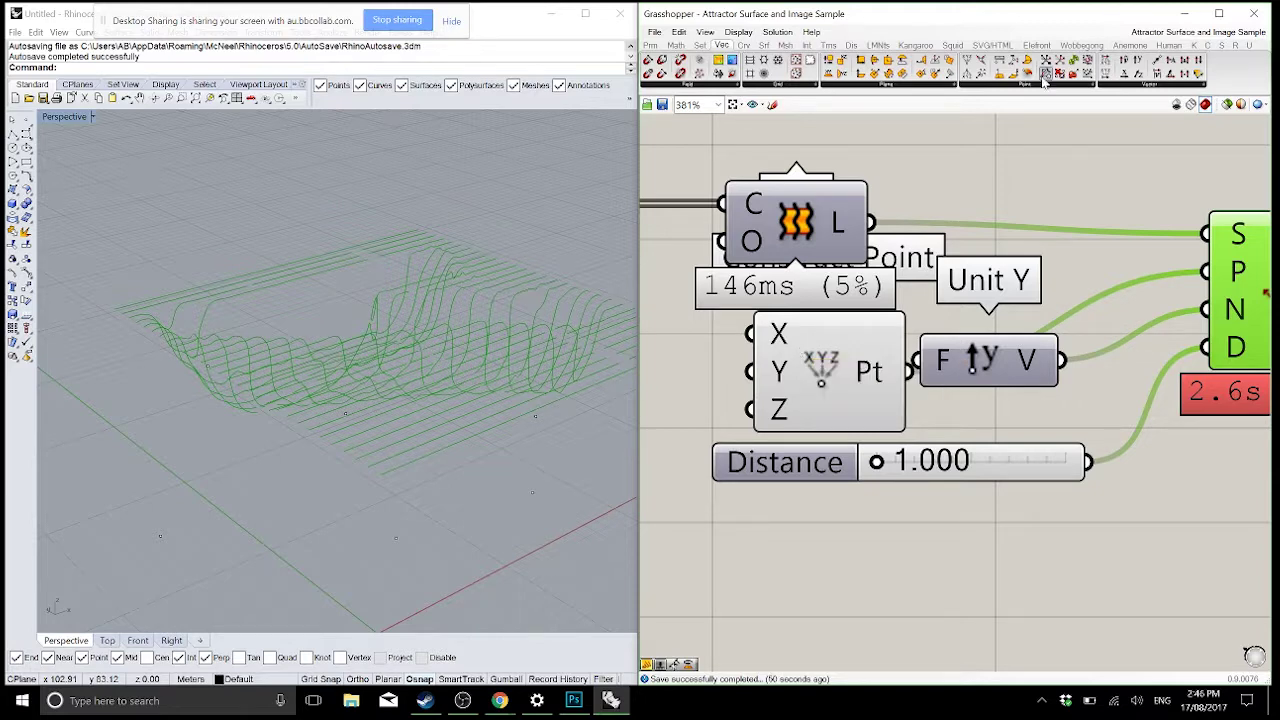
- Re-enable the Loft component's preview from its radial menu to display the surface with contours
{"action": "left_click", "coordinate": [780, 215]}
{"action": "key", "text": "space"}
{"action": "left_click", "coordinate": [803, 200]}
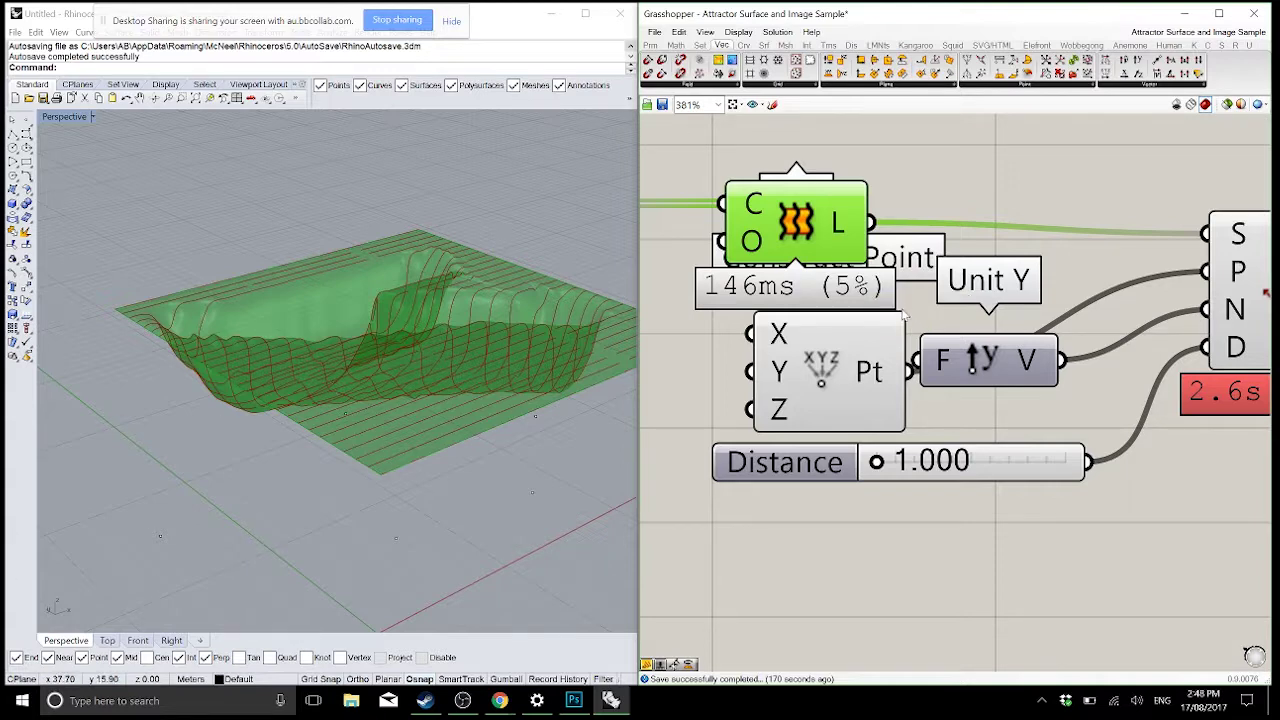
- Draw two hexagon polygons beside the terrain
{"action": "right_click_drag", "start_coordinate": [883, 228], "coordinate": [1055, 270]}
{"action": "scroll", "coordinate": [231, 371], "scroll_direction": "down", "scroll_amount": 3}
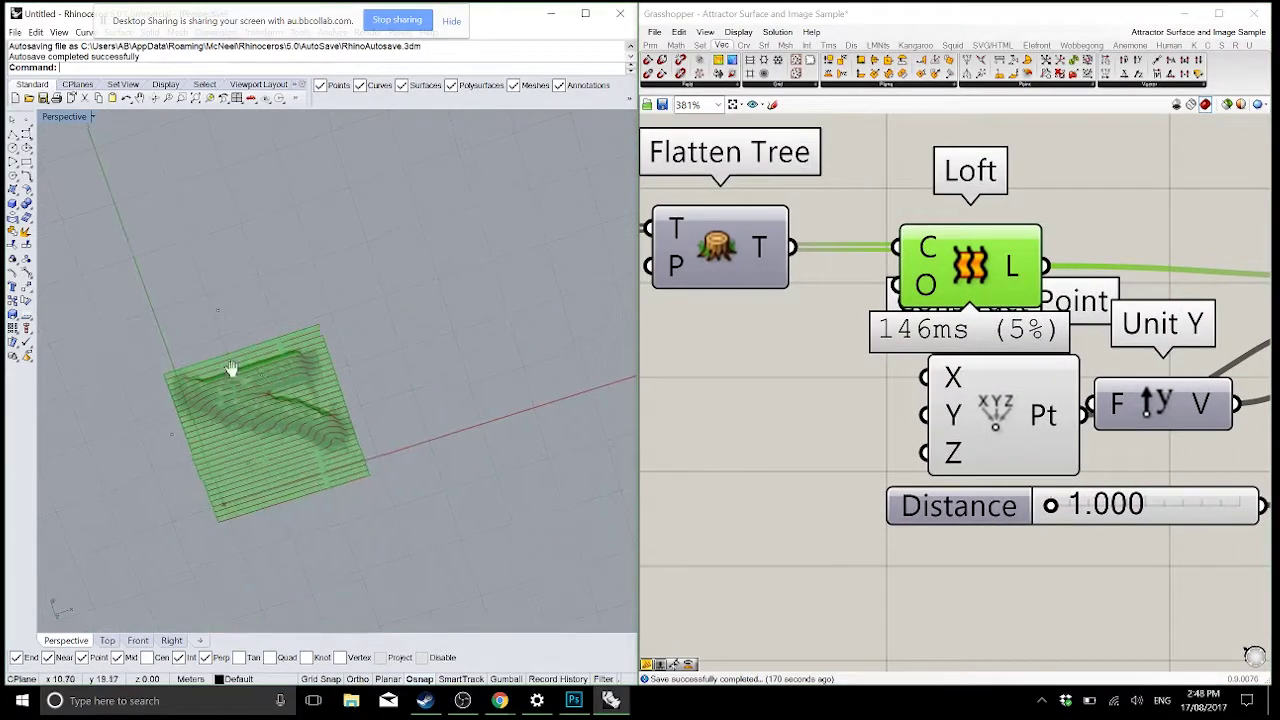
{"action": "left_click", "coordinate": [13, 176]}
{"action": "left_click", "coordinate": [334, 266]}
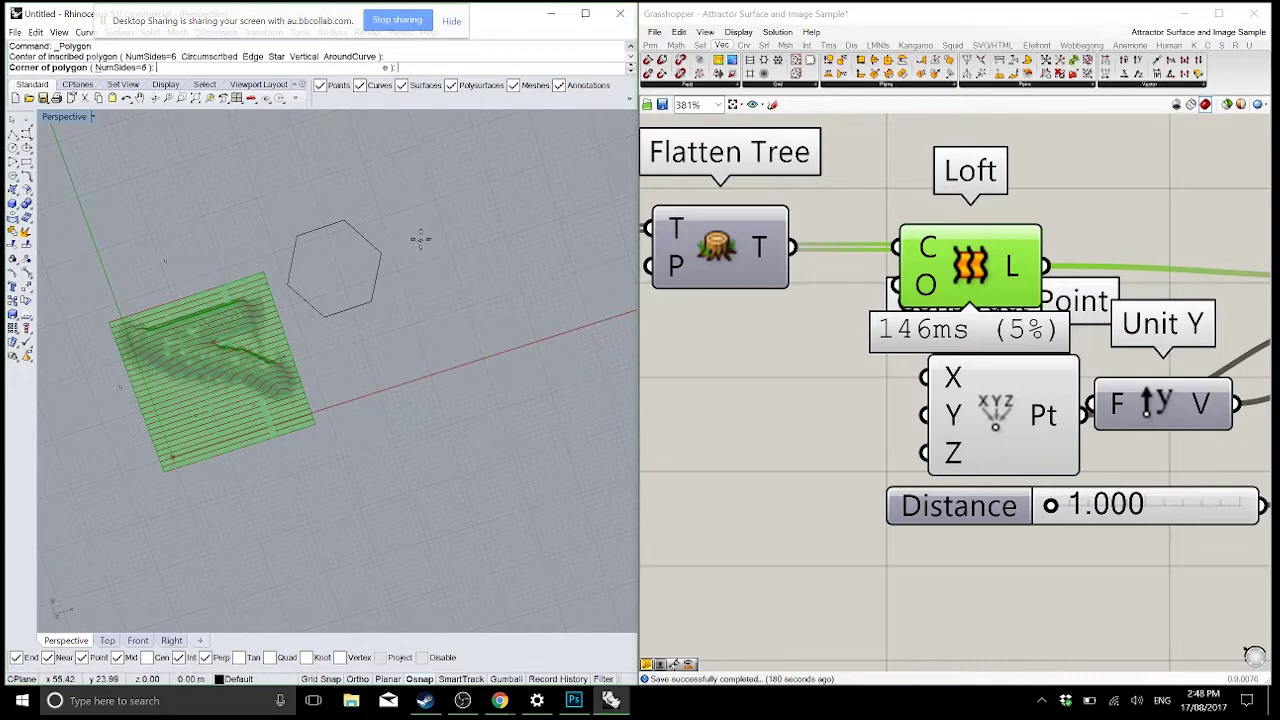
{"action": "left_click", "coordinate": [437, 196]}
{"action": "scroll", "coordinate": [372, 330], "scroll_direction": "up", "scroll_amount": 3}
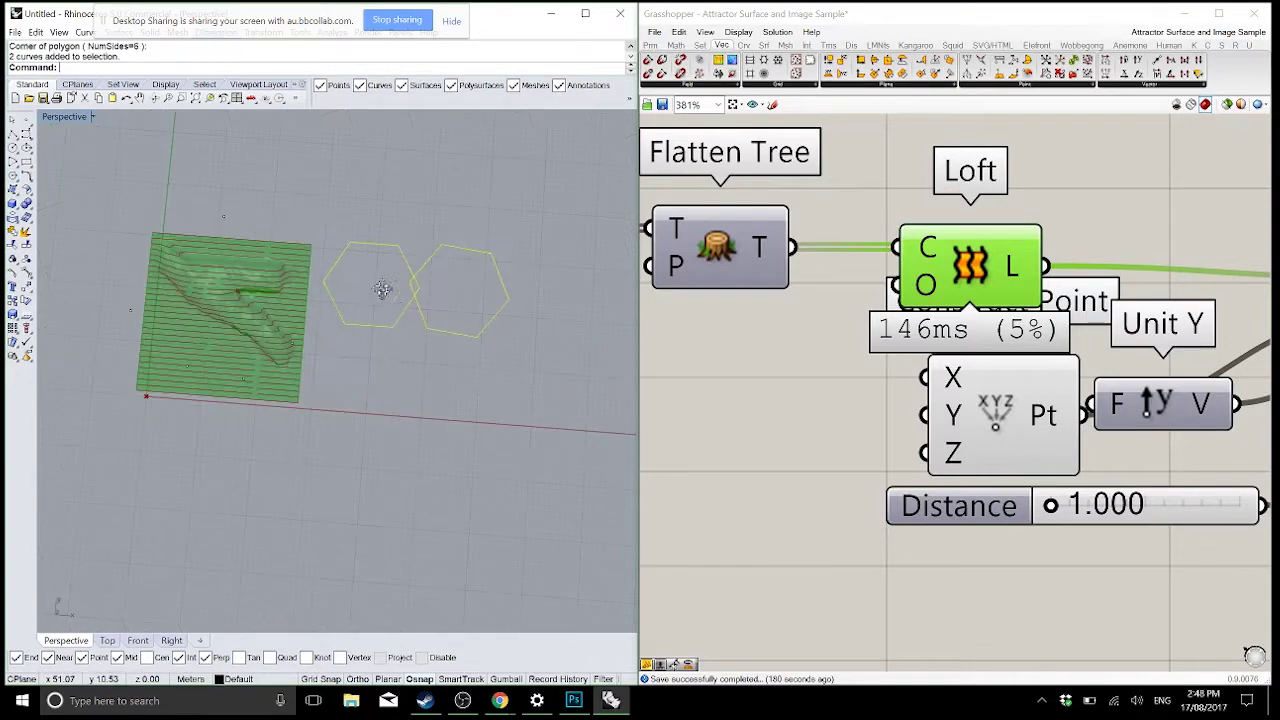
- Maximize the Top viewport, zoom extents, and centre the terrain with its section curves
{"action": "right_click_drag", "start_coordinate": [372, 330], "coordinate": [150, 213]}
{"action": "double_click", "coordinate": [54, 117]}
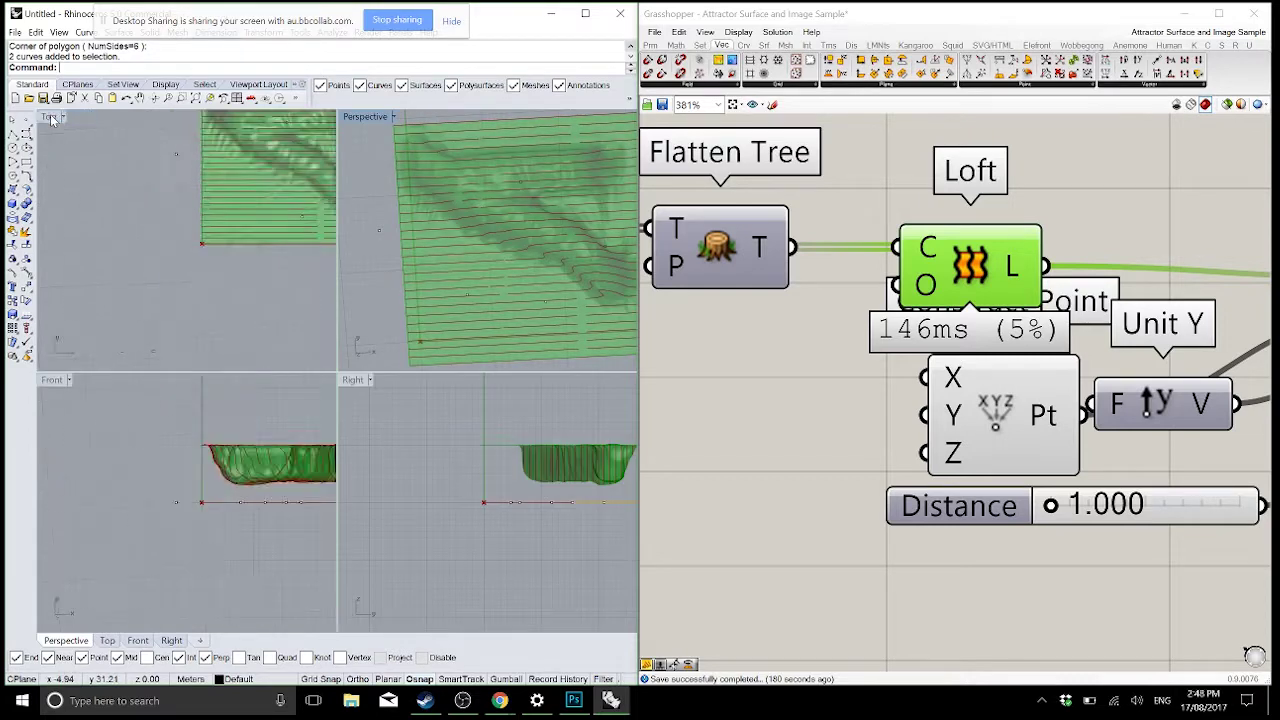
{"action": "double_click", "coordinate": [50, 117]}
{"action": "left_click", "coordinate": [195, 98]}
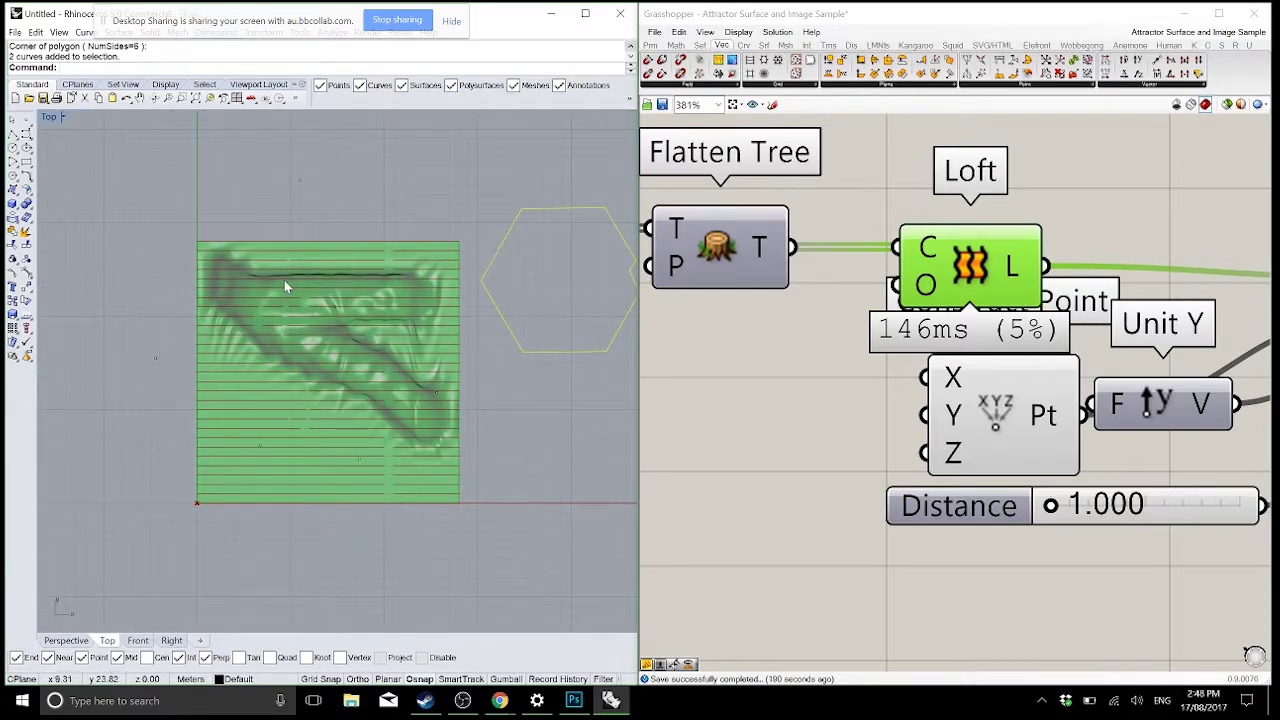
{"action": "scroll", "coordinate": [284, 280], "scroll_direction": "up", "scroll_amount": 2}
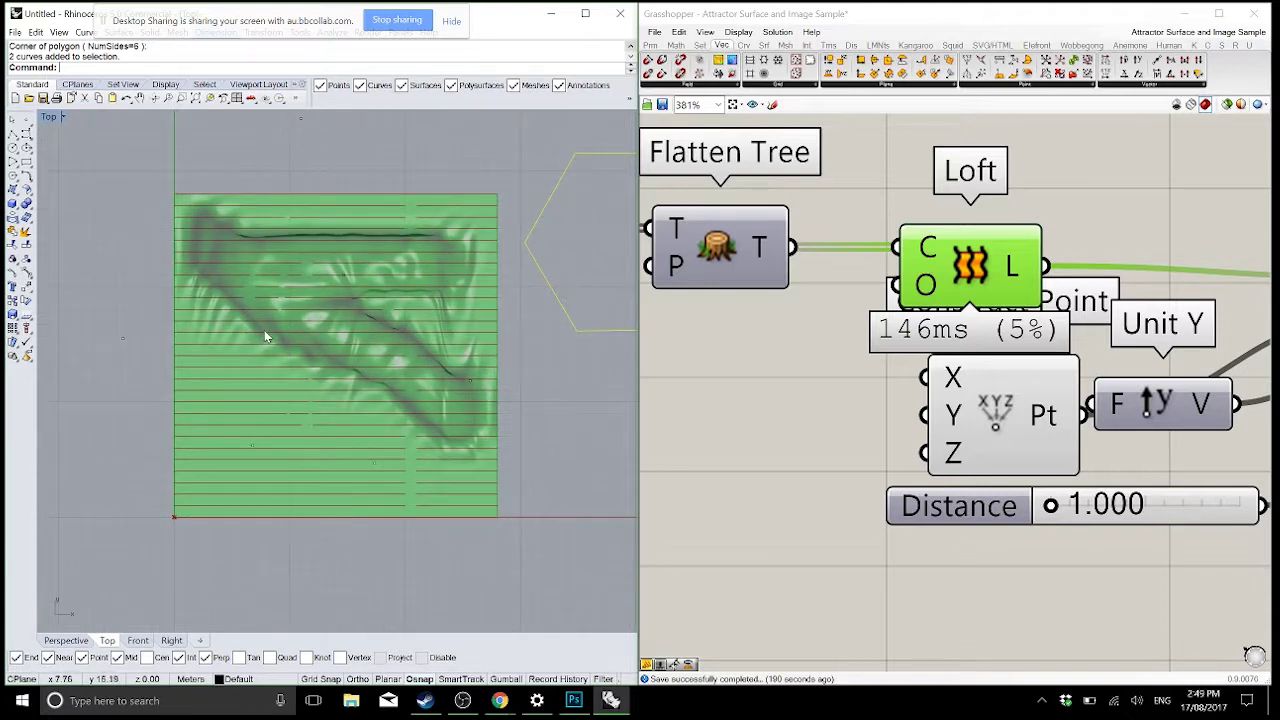
{"action": "right_click_drag", "start_coordinate": [264, 330], "coordinate": [233, 338]}
{"action": "scroll", "coordinate": [238, 336], "scroll_direction": "down", "scroll_amount": 1}
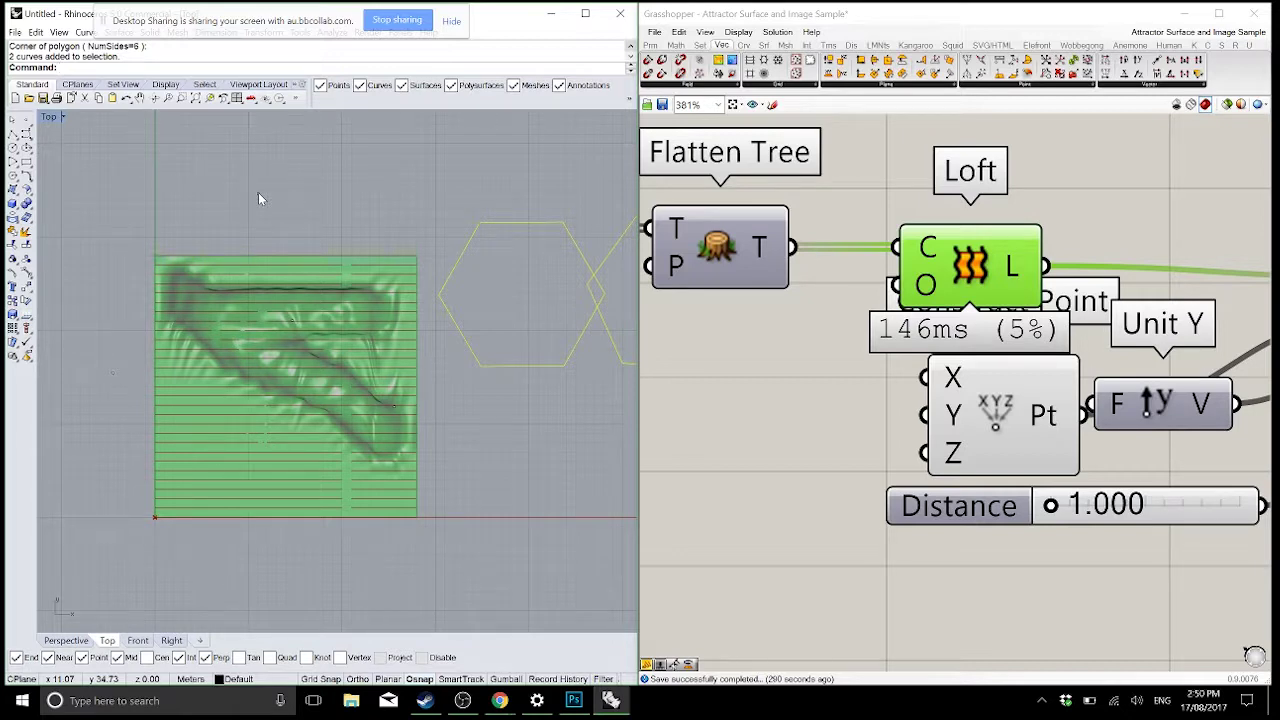
{"action": "scroll", "coordinate": [972, 383], "scroll_direction": "down", "scroll_amount": 10}
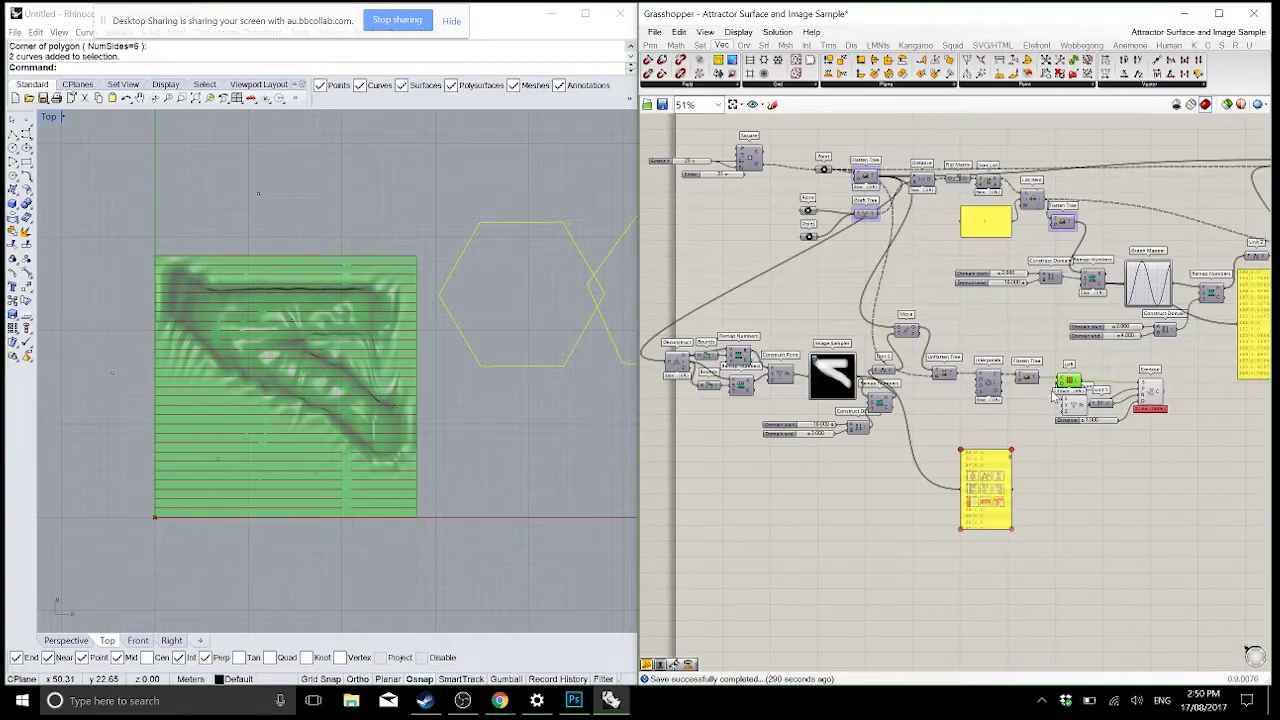
- Select the Distance and Flip Matrix components to preview their output
{"action": "scroll", "coordinate": [1060, 410], "scroll_direction": "up", "scroll_amount": 4}
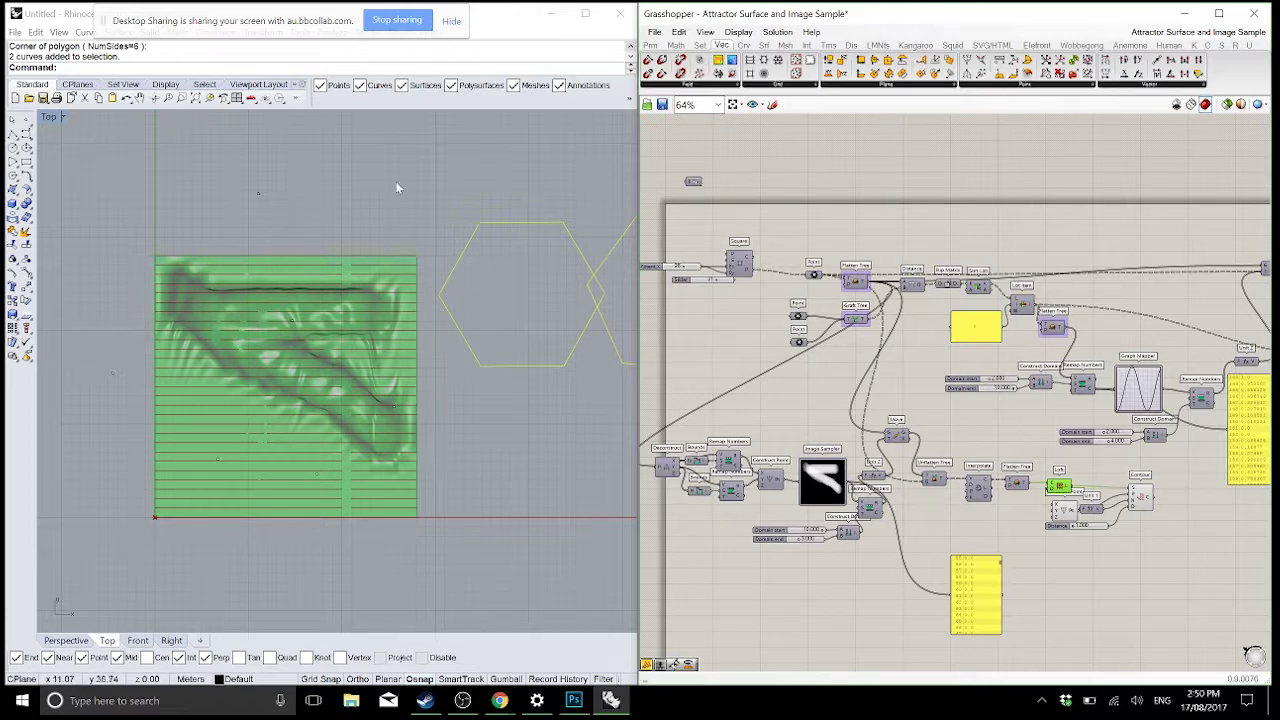
{"action": "scroll", "coordinate": [732, 256], "scroll_direction": "up", "scroll_amount": 6}
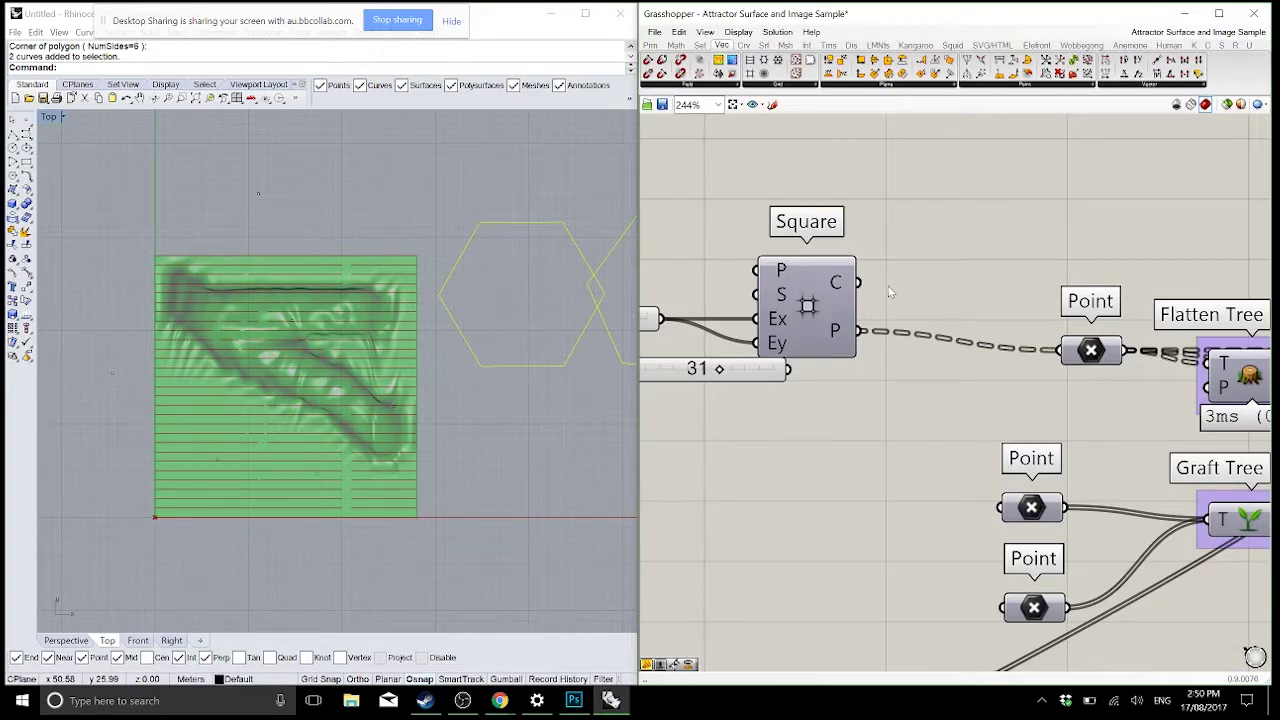
{"action": "scroll", "coordinate": [850, 295], "scroll_direction": "down", "scroll_amount": 3}
{"action": "right_click_drag", "start_coordinate": [1199, 346], "coordinate": [858, 325]}
{"action": "left_click", "coordinate": [981, 345]}
{"action": "scroll", "coordinate": [858, 325], "scroll_direction": "up", "scroll_amount": 1}
{"action": "left_click", "coordinate": [931, 334]}
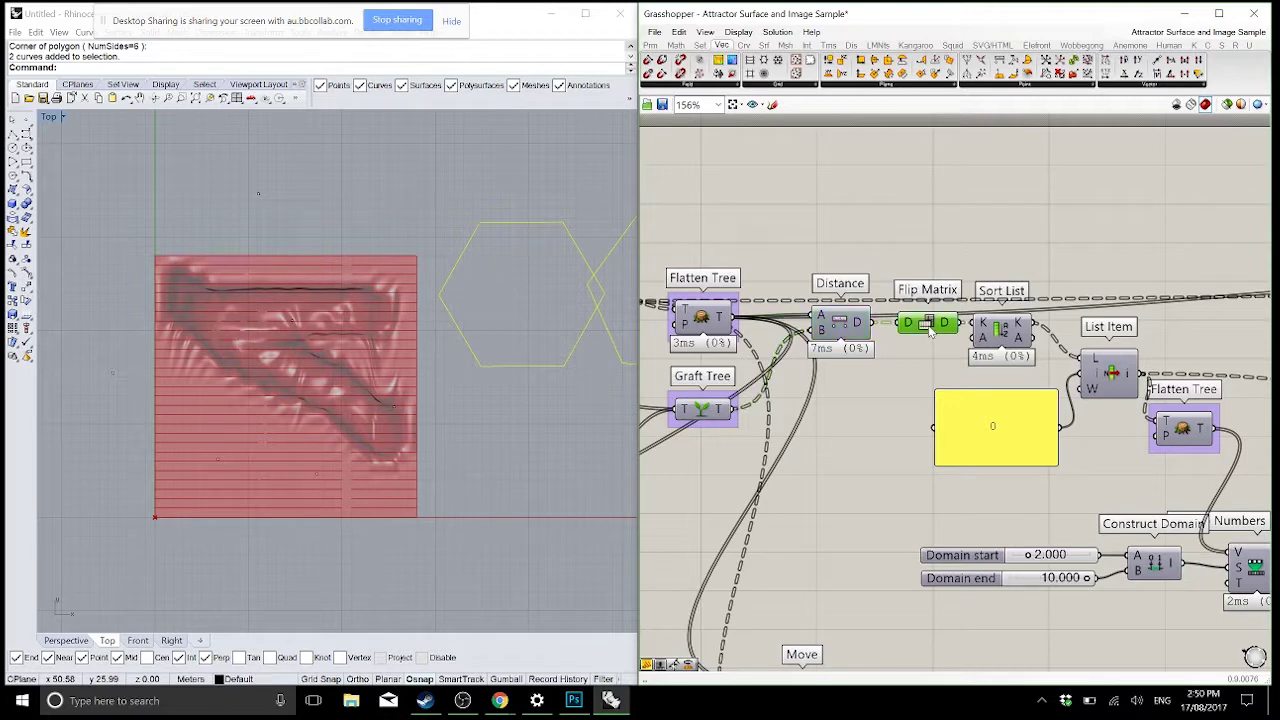
- Nudge the Sort List and List Item components, then bring the Graph Mapper into view
{"action": "left_click_drag", "start_coordinate": [987, 322], "coordinate": [1030, 340]}
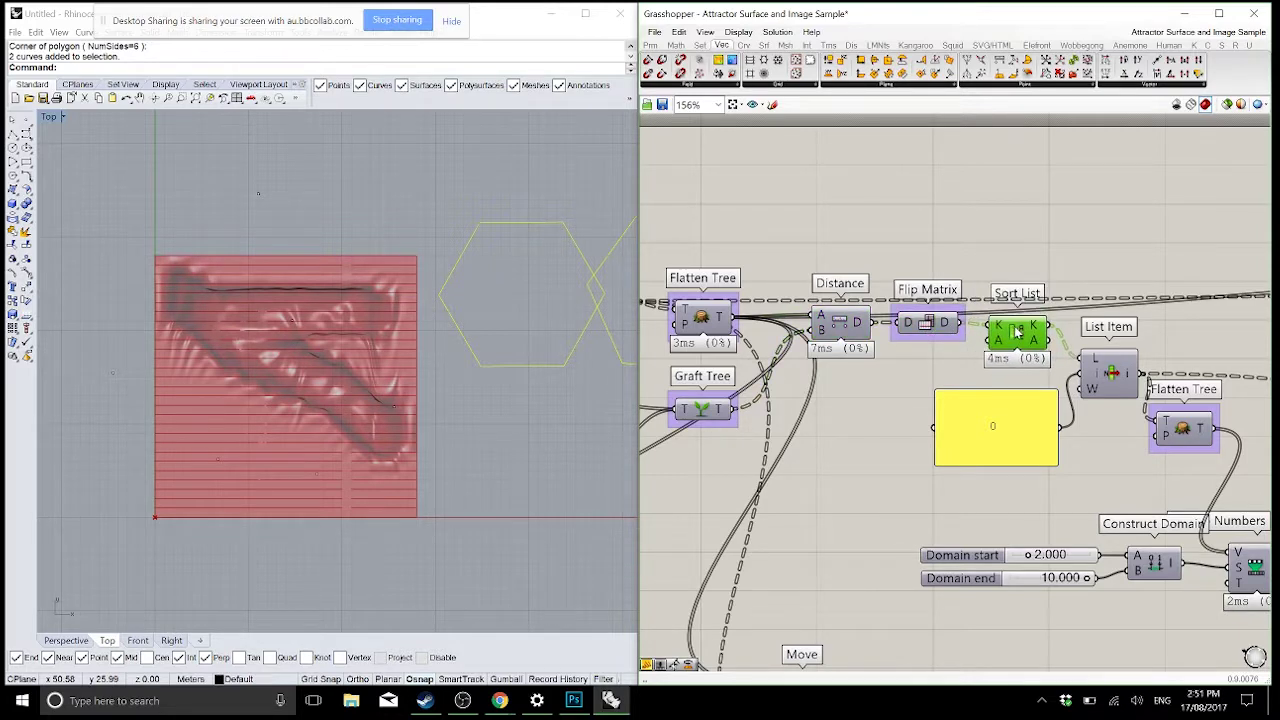
{"action": "right_click_drag", "start_coordinate": [1030, 340], "coordinate": [980, 304]}
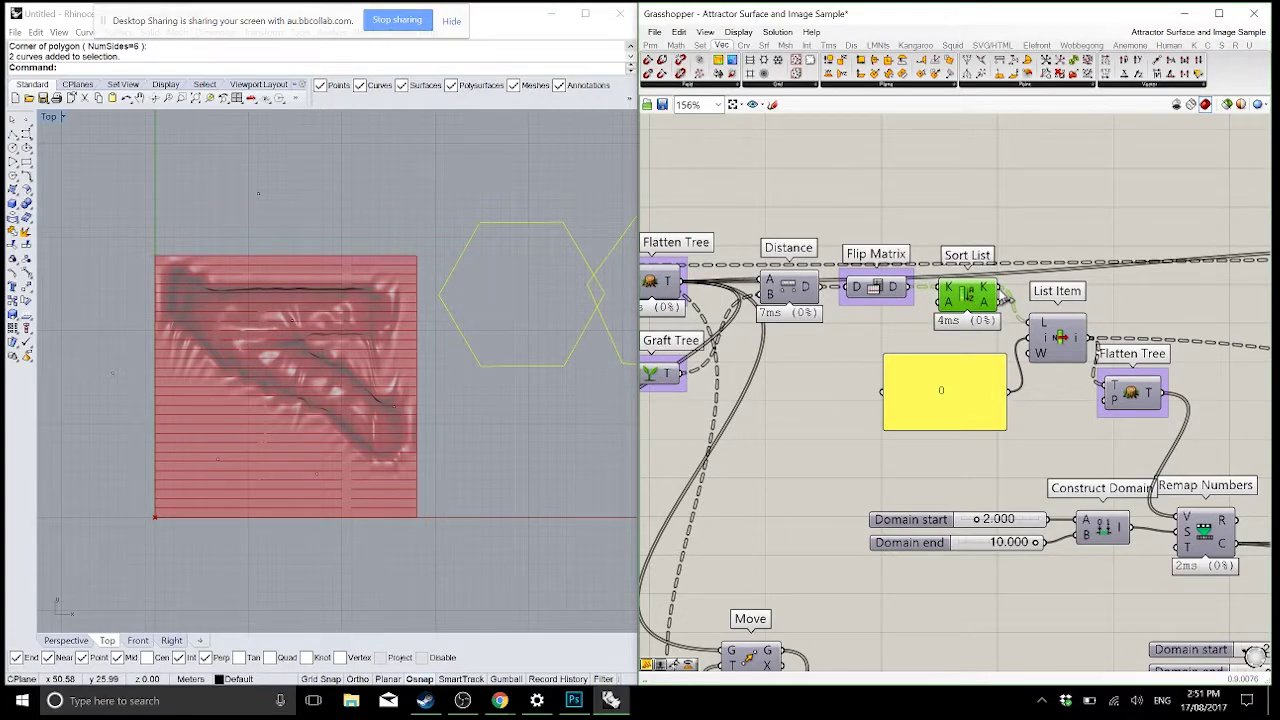
{"action": "left_click_drag", "start_coordinate": [1056, 346], "coordinate": [1051, 343]}
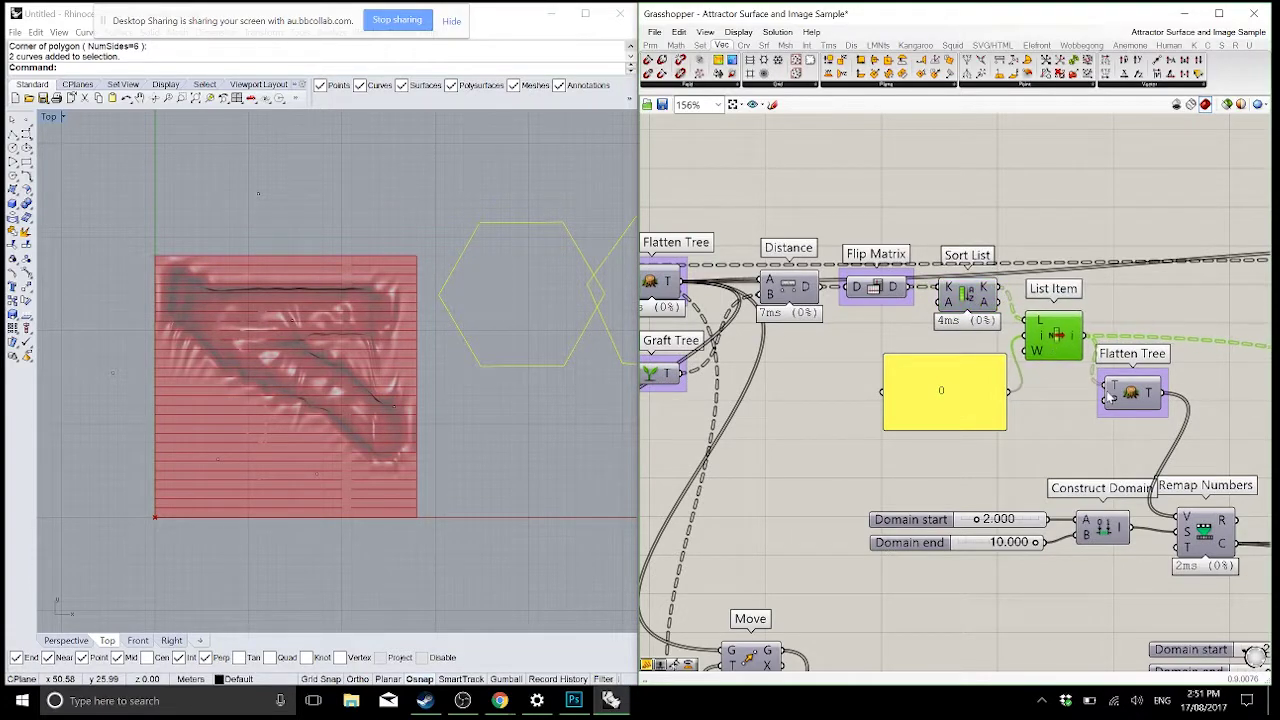
{"action": "right_click_drag", "start_coordinate": [1051, 343], "coordinate": [827, 312]}
{"action": "scroll", "coordinate": [970, 462], "scroll_direction": "down", "scroll_amount": 1}
{"action": "scroll", "coordinate": [968, 470], "scroll_direction": "up", "scroll_amount": 2}
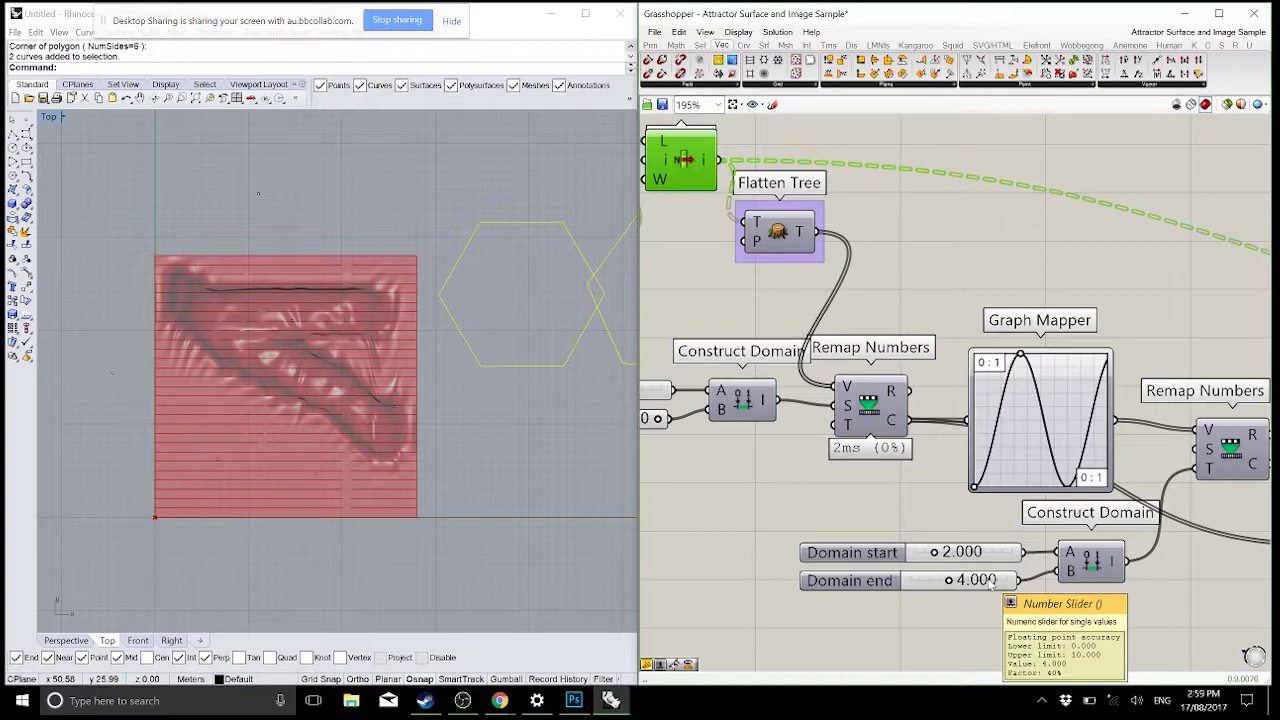
- Stop the OBS screen recording
{"action": "left_click", "coordinate": [462, 700]}
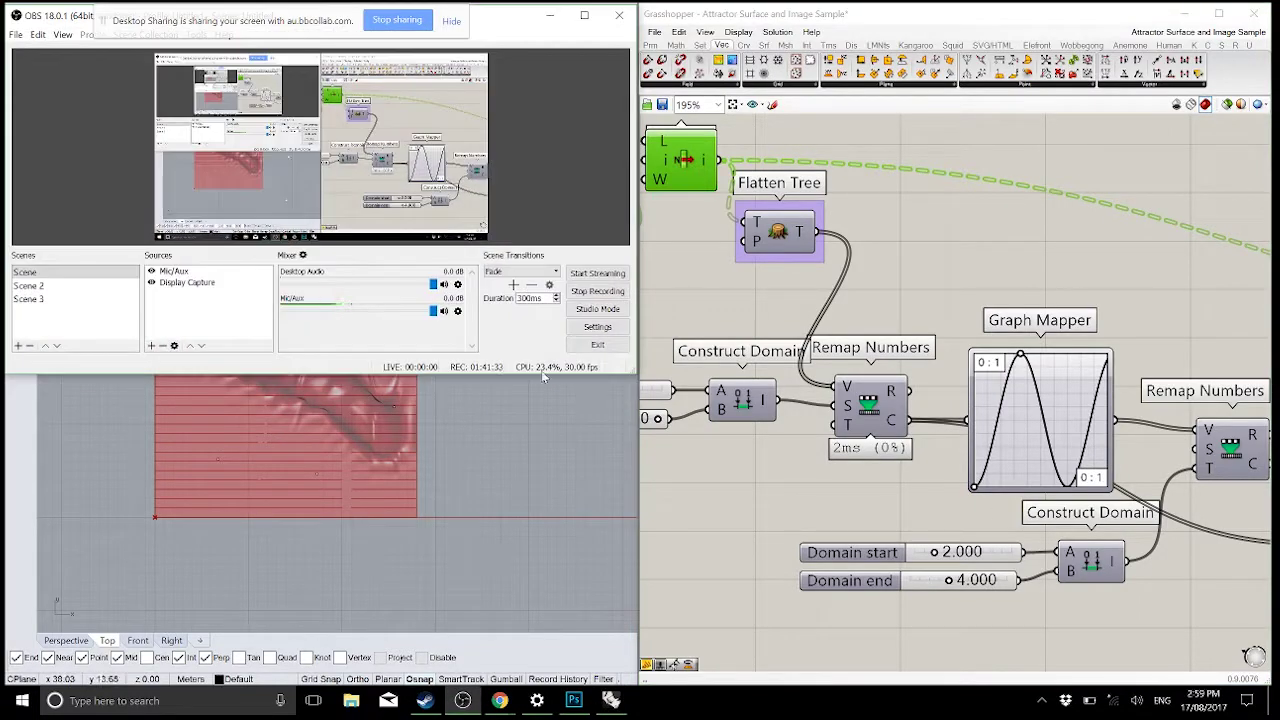
{"action": "left_click", "coordinate": [597, 291]}
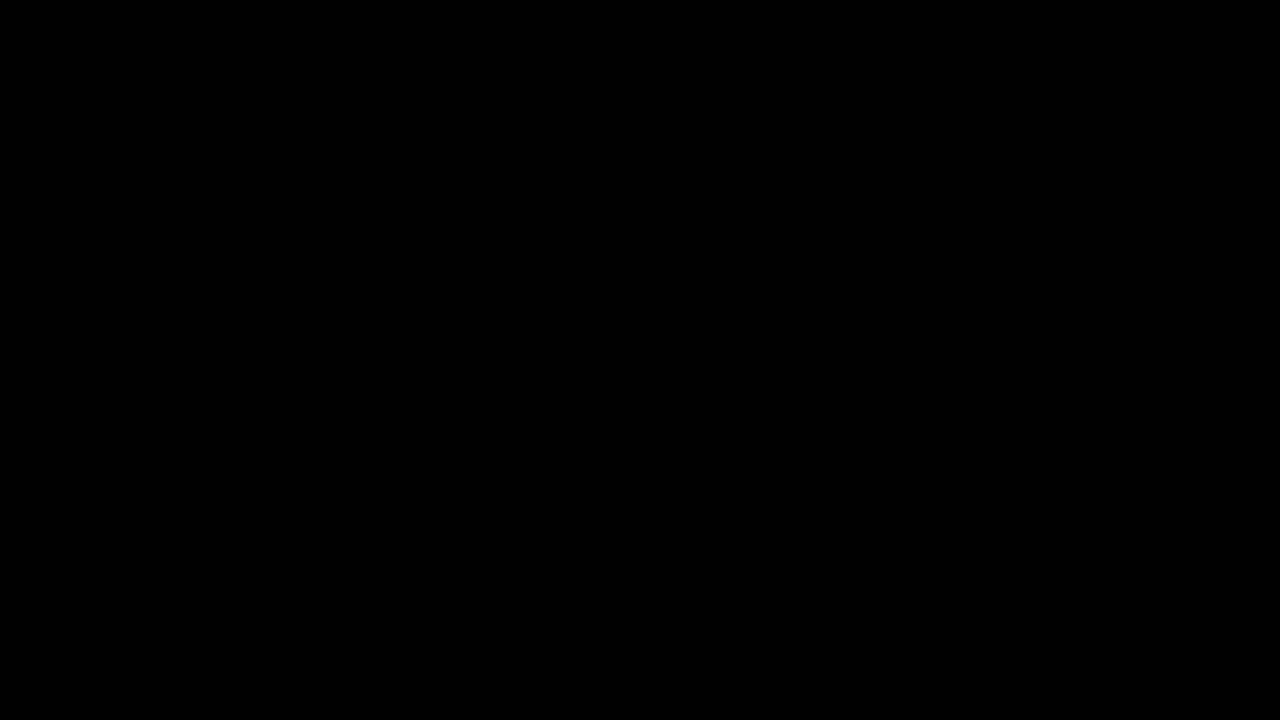